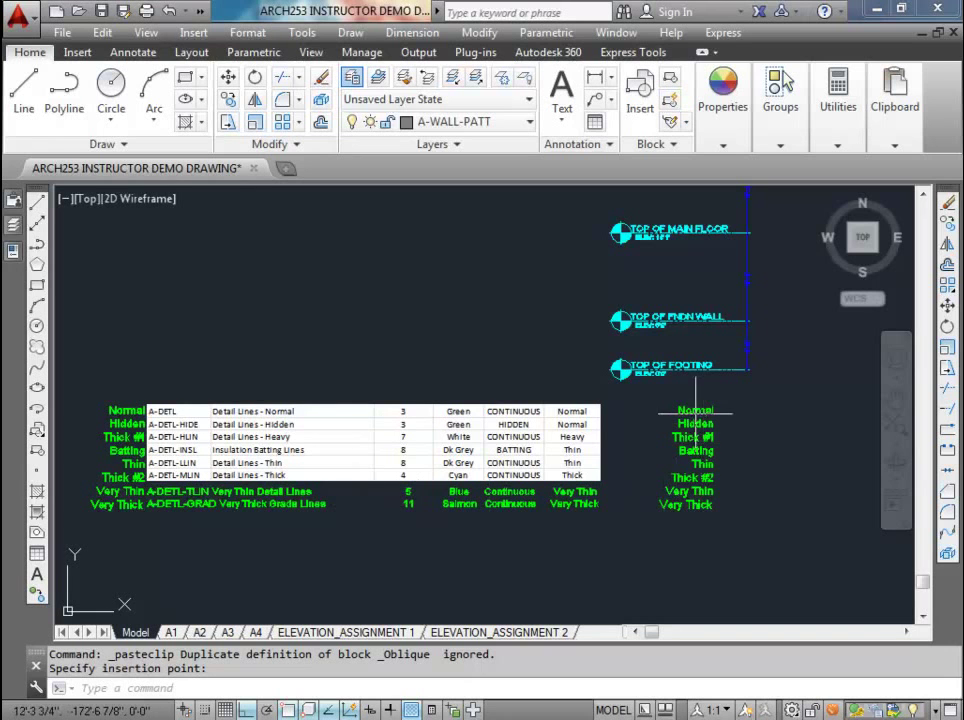
- Open the copied line-type notes beside the layer table for editing and delete every entry below Normal
{"action": "left_click", "coordinate": [651, 515]}
{"action": "double_click", "coordinate": [679, 415]}
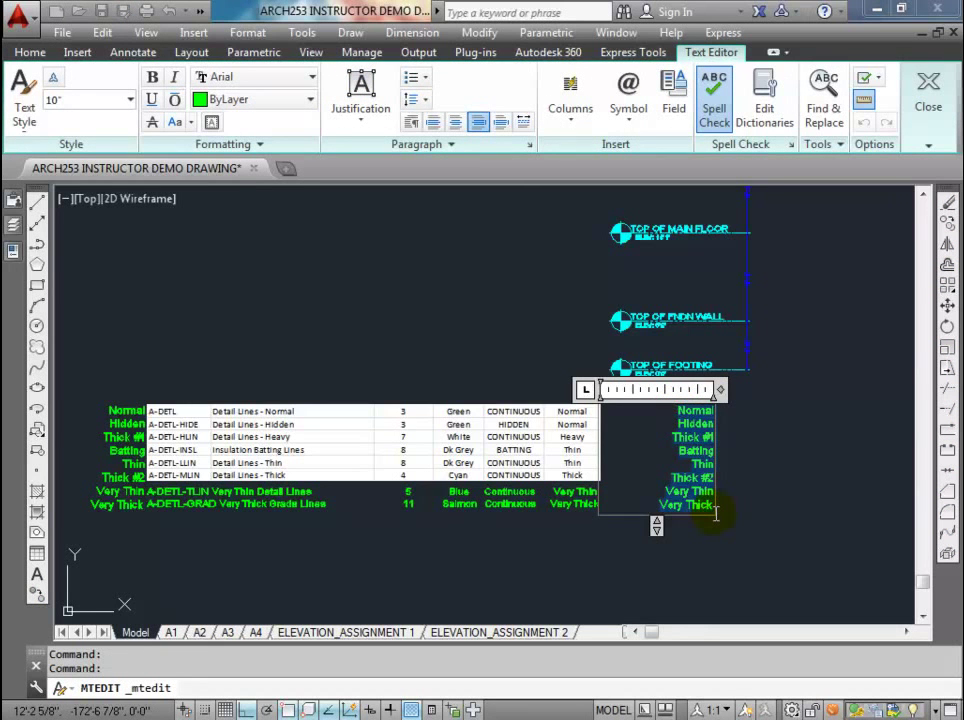
{"action": "key", "text": "BackSpace"}
{"action": "key", "text": "BackSpace"}
{"action": "key", "text": "BackSpace"}
{"action": "key", "text": "BackSpace"}
{"action": "key", "text": "BackSpace"}
{"action": "key", "text": "BackSpace"}
{"action": "key", "text": "BackSpace"}
{"action": "key", "text": "BackSpace"}
{"action": "key", "text": "BackSpace"}
{"action": "key", "text": "BackSpace"}
{"action": "key", "text": "BackSpace"}
{"action": "key", "text": "BackSpace"}
{"action": "key", "text": "BackSpace"}
{"action": "key", "text": "BackSpace"}
{"action": "key", "text": "BackSpace"}
{"action": "key", "text": "BackSpace"}
{"action": "key", "text": "BackSpace"}
{"action": "key", "text": "BackSpace"}
{"action": "key", "text": "BackSpace"}
{"action": "key", "text": "BackSpace"}
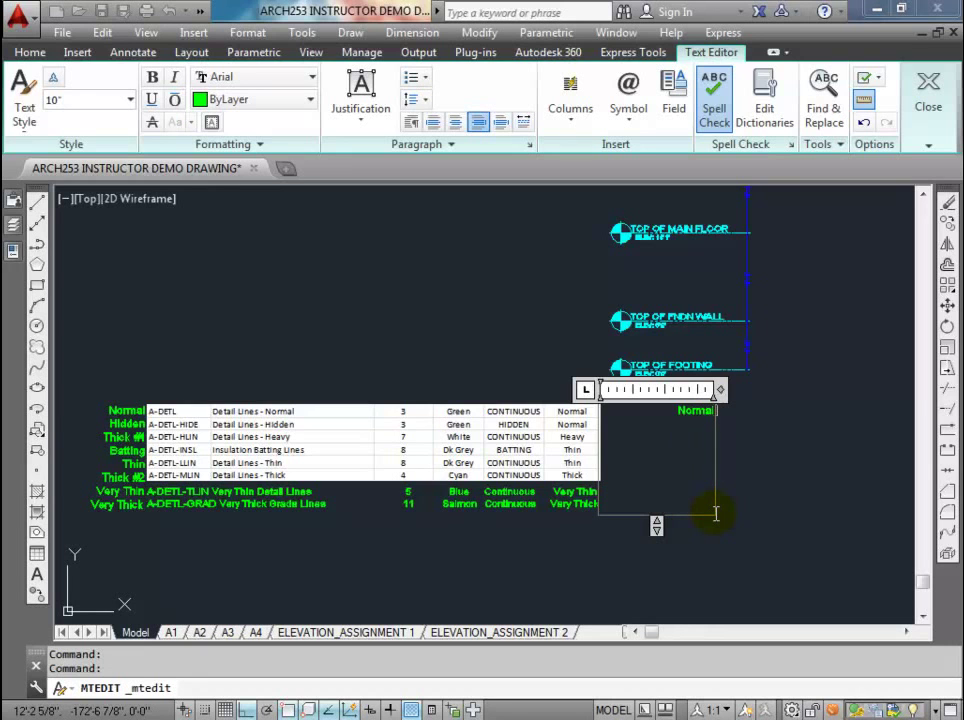
{"action": "type", "text": "items in section"}
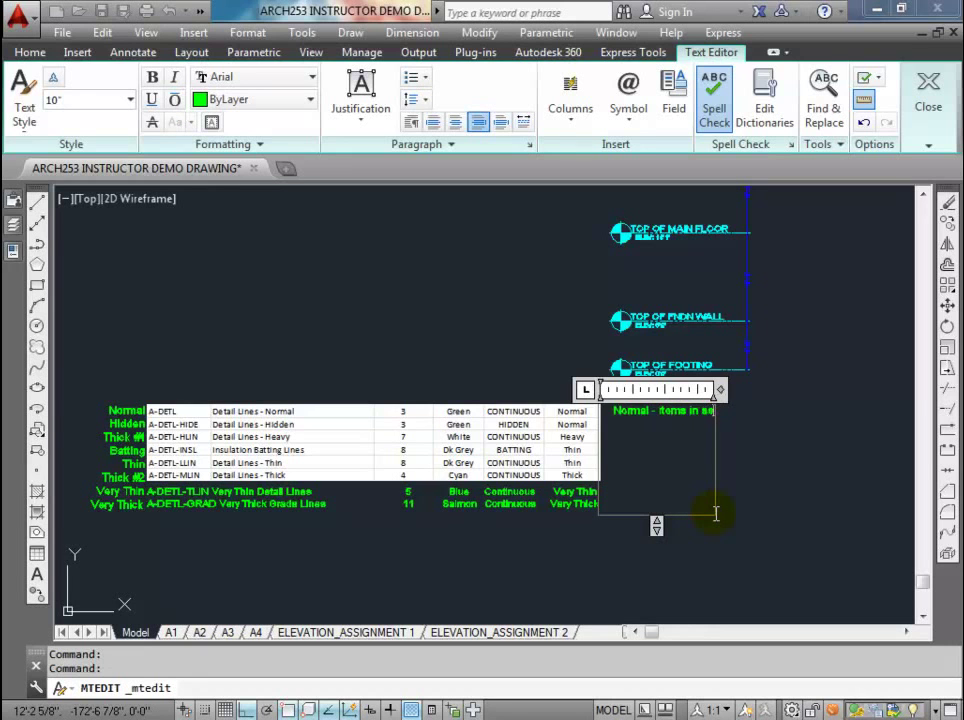
{"action": "key", "text": "BackSpace"}
{"action": "key", "text": "BackSpace"}
{"action": "key", "text": "BackSpace"}
{"action": "key", "text": "BackSpace"}
{"action": "key", "text": "BackSpace"}
{"action": "key", "text": "BackSpace"}
{"action": "key", "text": "BackSpace"}
{"action": "key", "text": "BackSpace"}
{"action": "key", "text": "BackSpace"}
{"action": "key", "text": "BackSpace"}
{"action": "key", "text": "BackSpace"}
{"action": "key", "text": "BackSpace"}
{"action": "key", "text": "BackSpace"}
{"action": "key", "text": "BackSpace"}
{"action": "key", "text": "BackSpace"}
{"action": "key", "text": "BackSpace"}
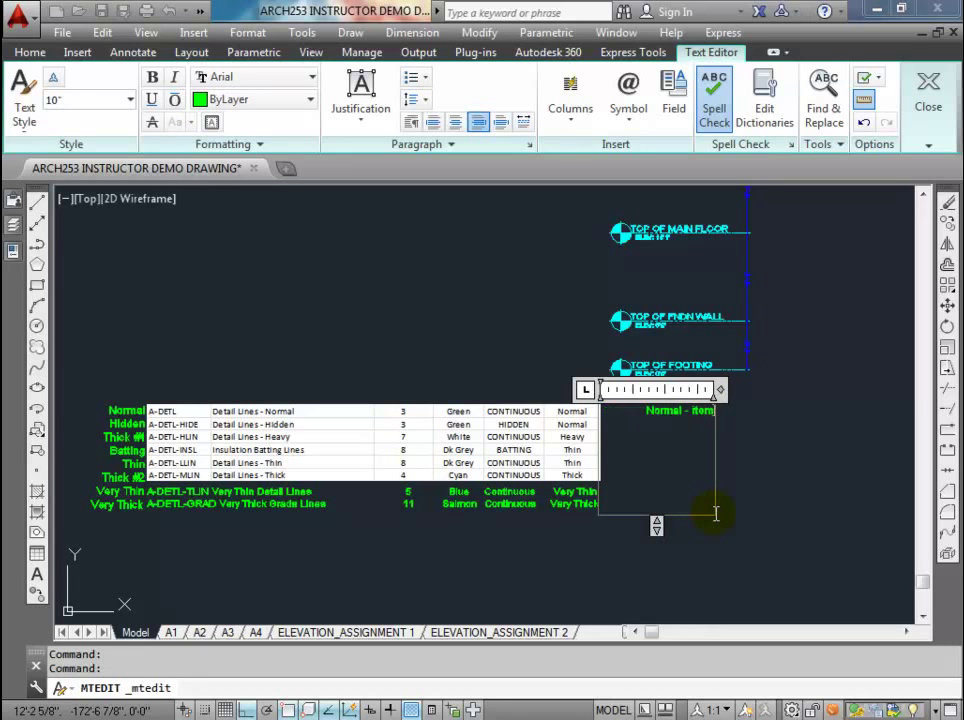
- Complete the first note line as "Normal - SECTION" and add the lines "HIDDEN" and "Building Science"
{"action": "type", "text": "SECTION"}
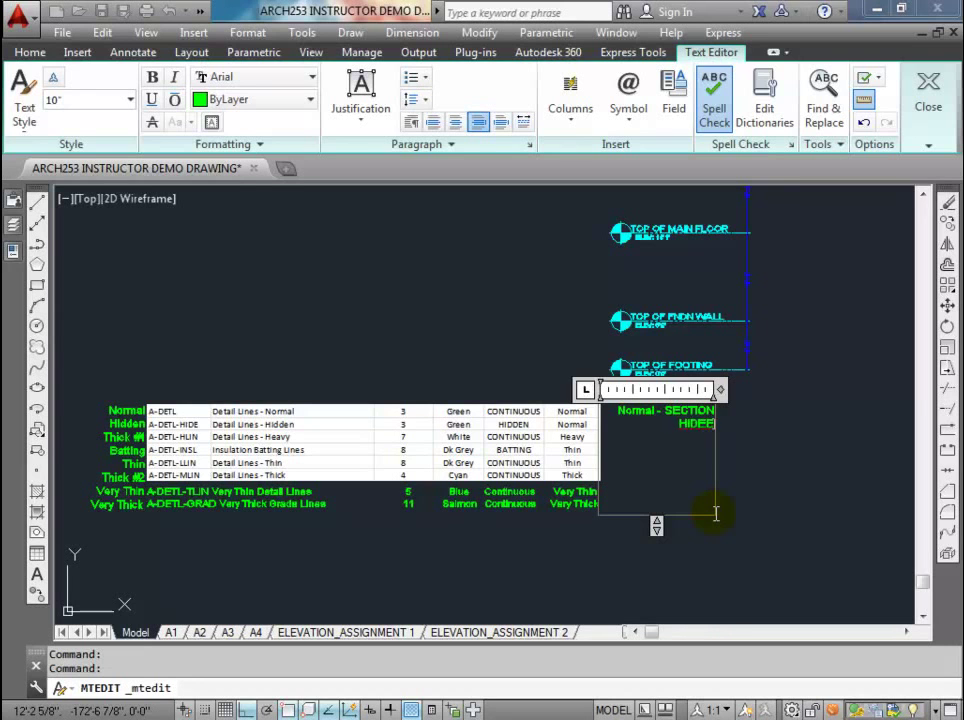
{"action": "type", "text": "DEN"}
{"action": "type", "text": "Building Science"}
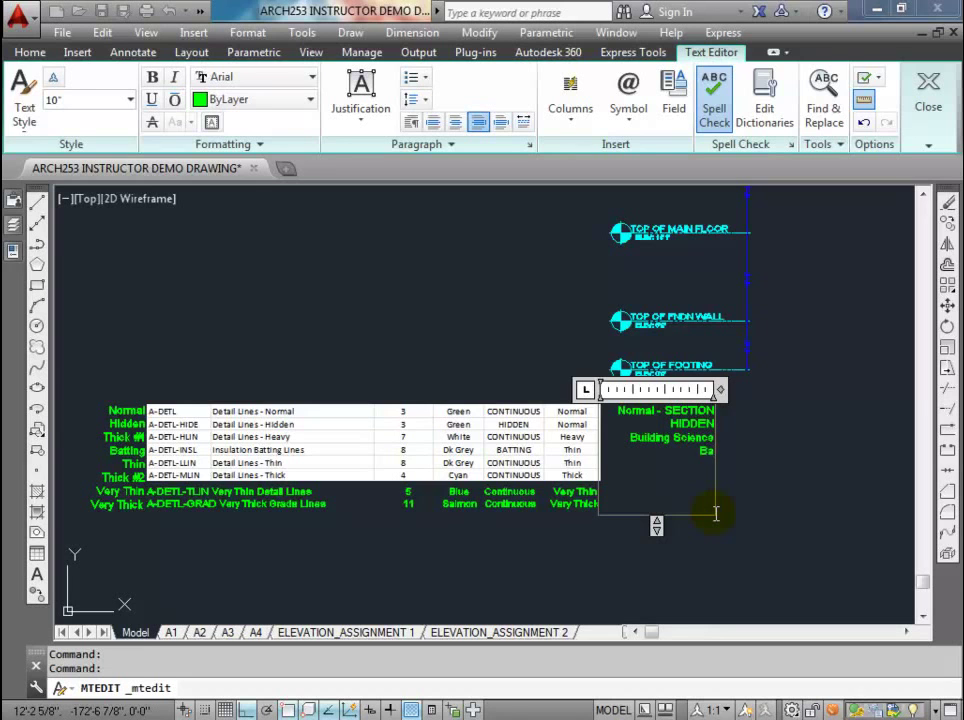
- Add the note lines "Batting, Hatching" and "Elevation", a blank line, and "Detail, Hatching"
{"action": "type", "text": "g, Hatching"}
{"action": "type", "text": "Hatching Elevation"}
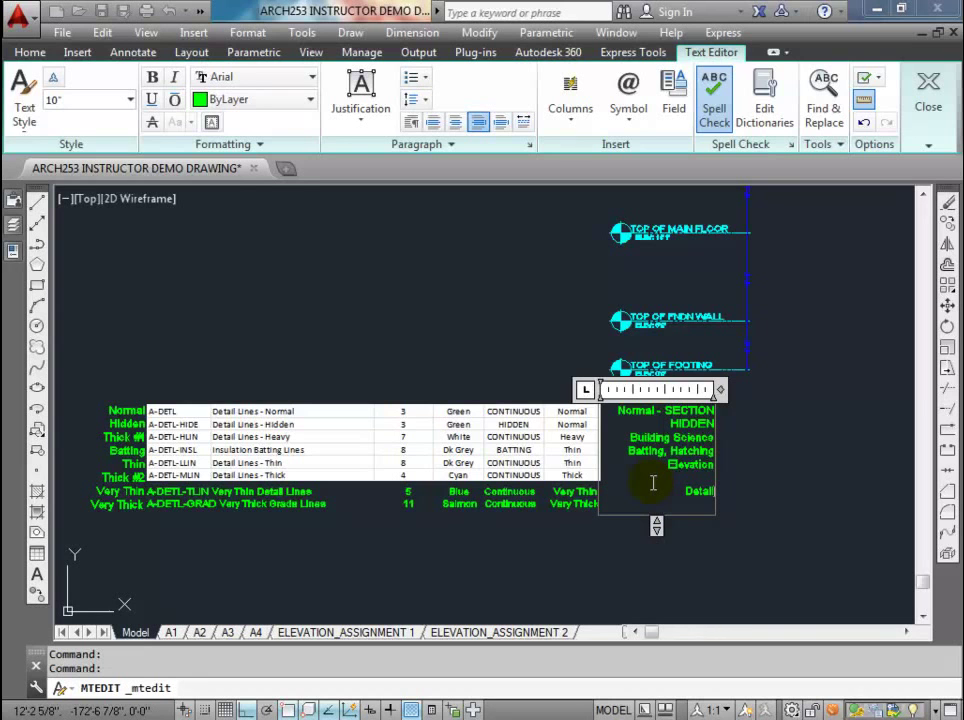
{"action": "type", "text": "Hatching"}
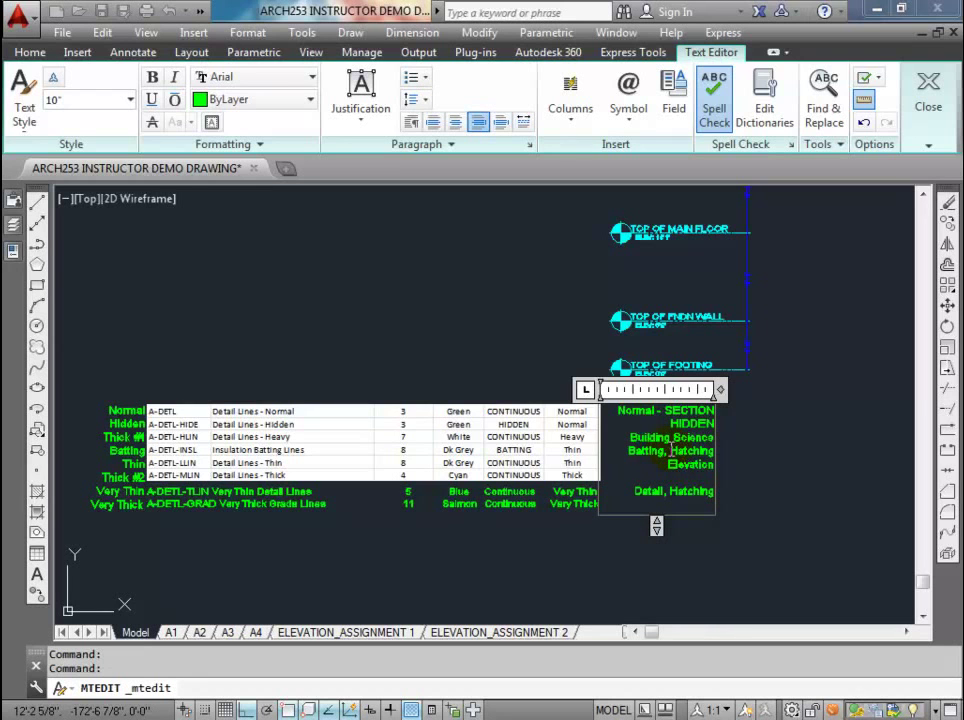
- Clear the "Batting, Hatching" line in the notes, keeping its row blank, and finish the text edit
{"action": "left_click", "coordinate": [711, 451]}
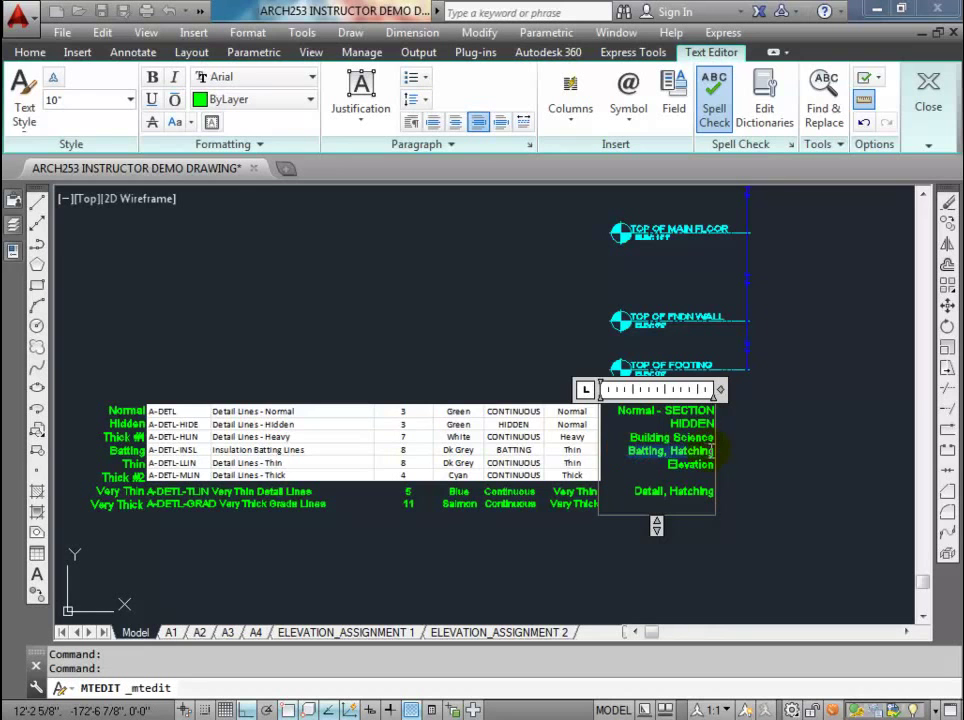
{"action": "key", "text": "BackSpace"}
{"action": "key", "text": "BackSpace"}
{"action": "key", "text": "BackSpace"}
{"action": "key", "text": "BackSpace"}
{"action": "key", "text": "BackSpace"}
{"action": "key", "text": "BackSpace"}
{"action": "key", "text": "BackSpace"}
{"action": "key", "text": "BackSpace"}
{"action": "key", "text": "BackSpace"}
{"action": "key", "text": "BackSpace"}
{"action": "key", "text": "BackSpace"}
{"action": "key", "text": "BackSpace"}
{"action": "key", "text": "BackSpace"}
{"action": "key", "text": "BackSpace"}
{"action": "key", "text": "BackSpace"}
{"action": "key", "text": "BackSpace"}
{"action": "key", "text": "BackSpace"}
{"action": "left_click", "coordinate": [419, 472]}
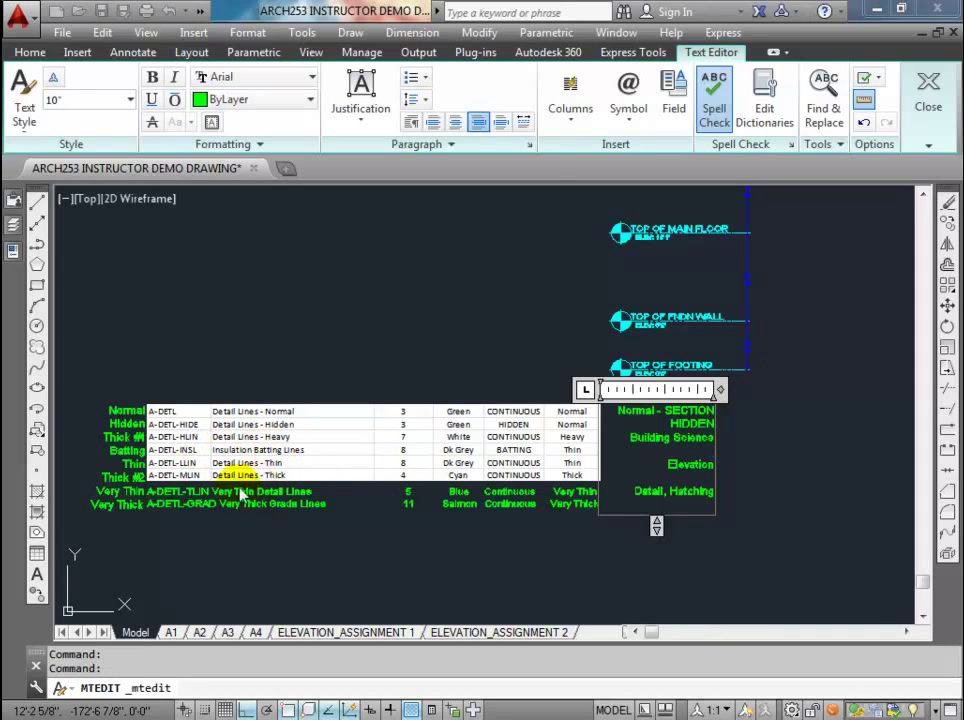
{"action": "left_click", "coordinate": [747, 498]}
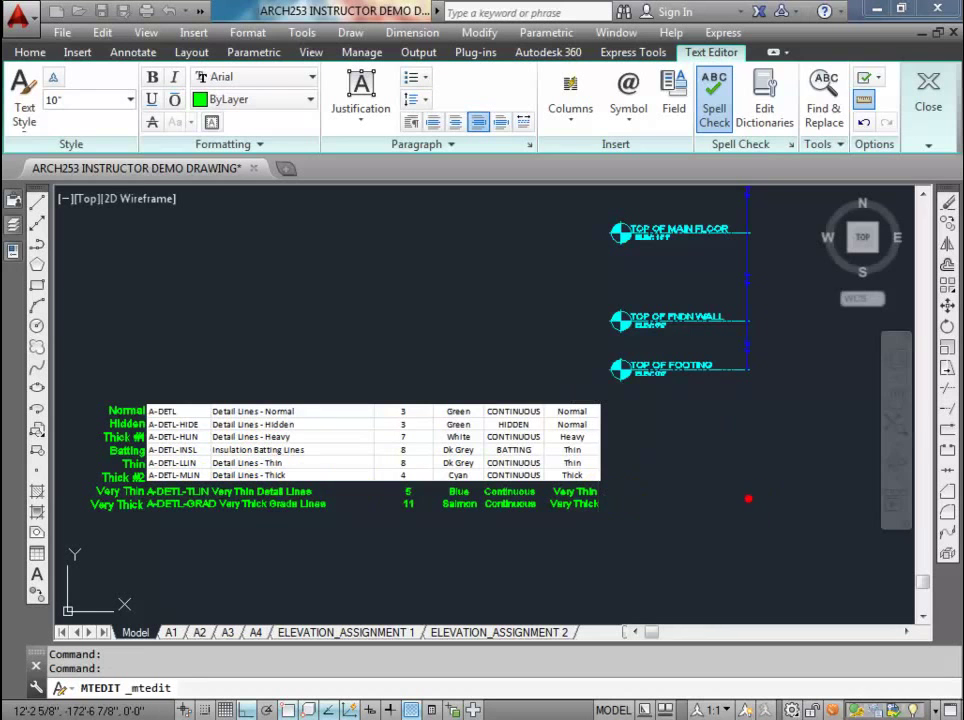
- Make A-DETL the current layer by matching the layer of the "Normal - SECTION" note text
{"action": "scroll", "coordinate": [684, 460], "scroll_direction": "up", "scroll_amount": 2}
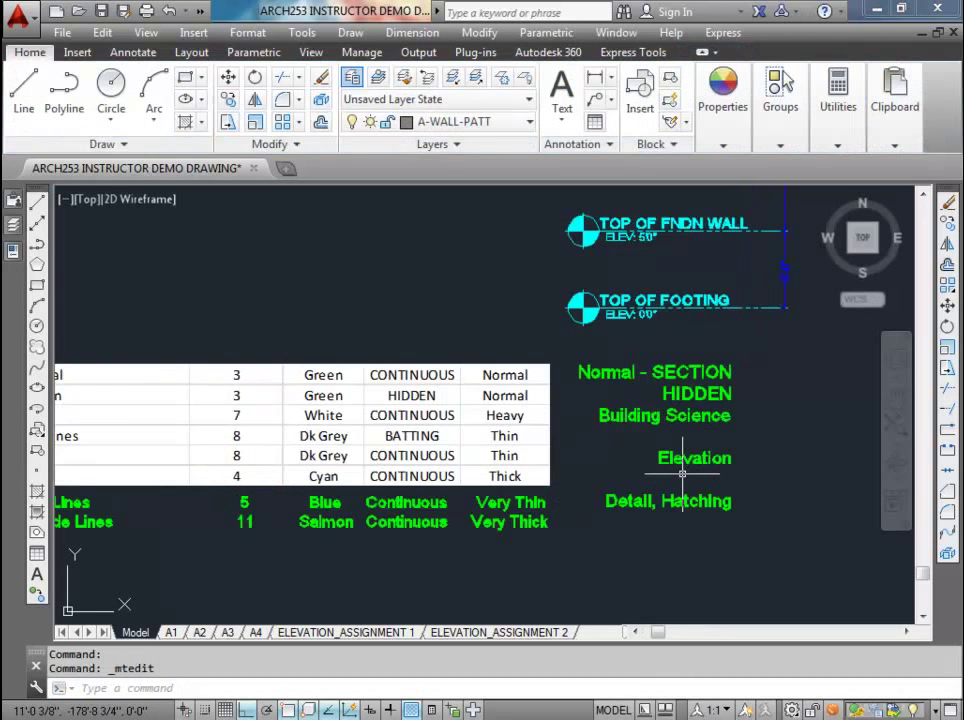
{"action": "scroll", "coordinate": [543, 405], "scroll_direction": "down", "scroll_amount": 3}
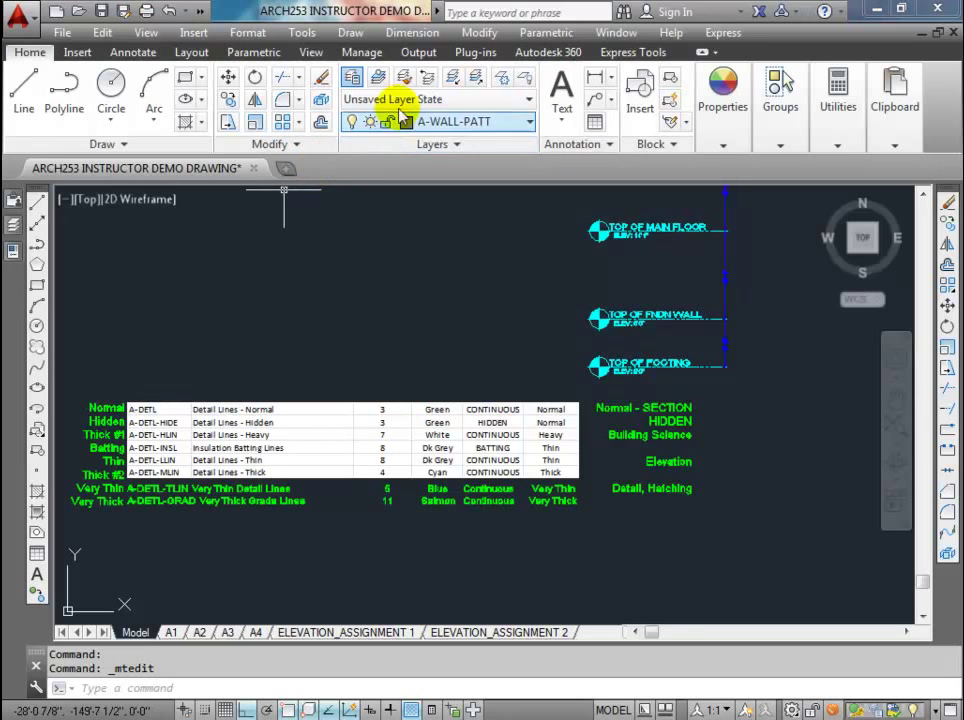
{"action": "left_click", "coordinate": [378, 80]}
{"action": "left_click", "coordinate": [603, 408]}
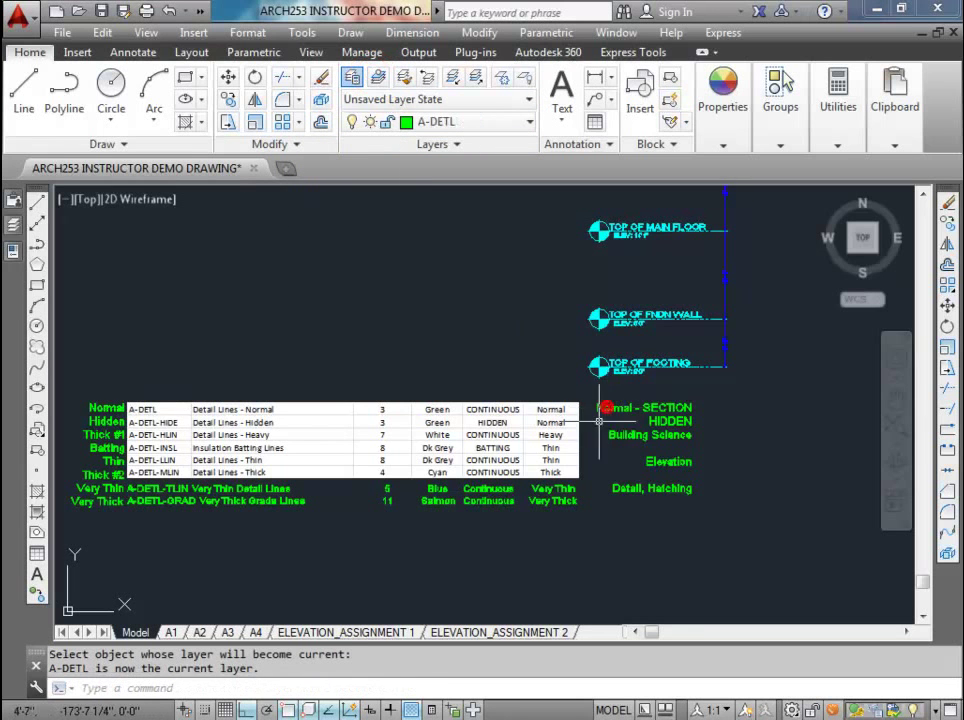
- Copy the five elevation markers and their dimension string horizontally about 122' to below plan 2
{"action": "scroll", "coordinate": [522, 390], "scroll_direction": "down", "scroll_amount": 4}
{"action": "scroll", "coordinate": [390, 445], "scroll_direction": "up", "scroll_amount": 4}
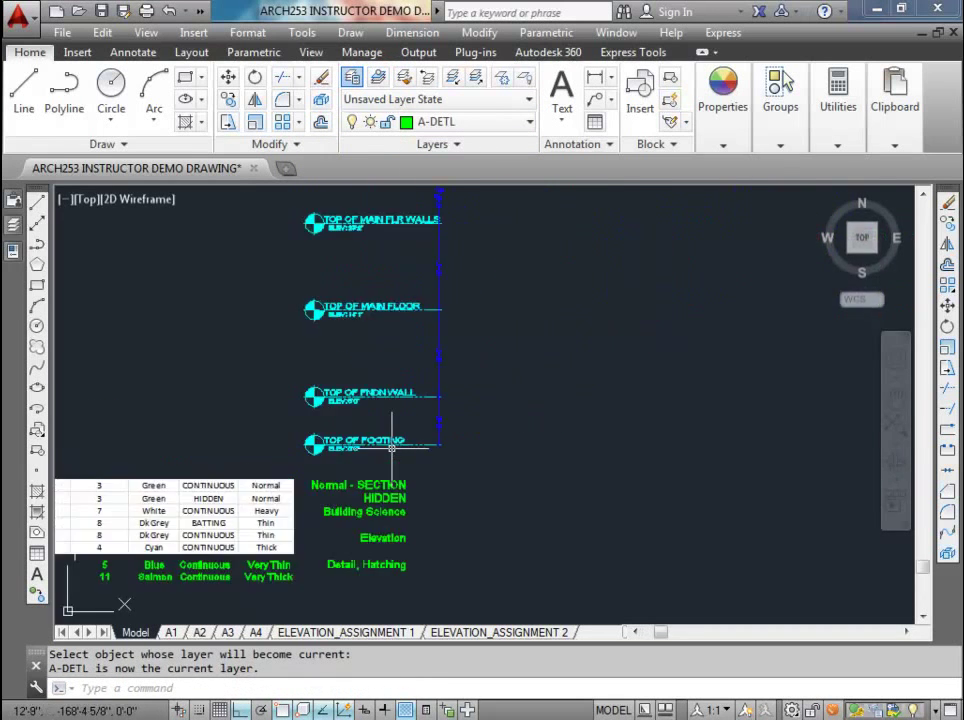
{"action": "scroll", "coordinate": [386, 440], "scroll_direction": "down", "scroll_amount": 4}
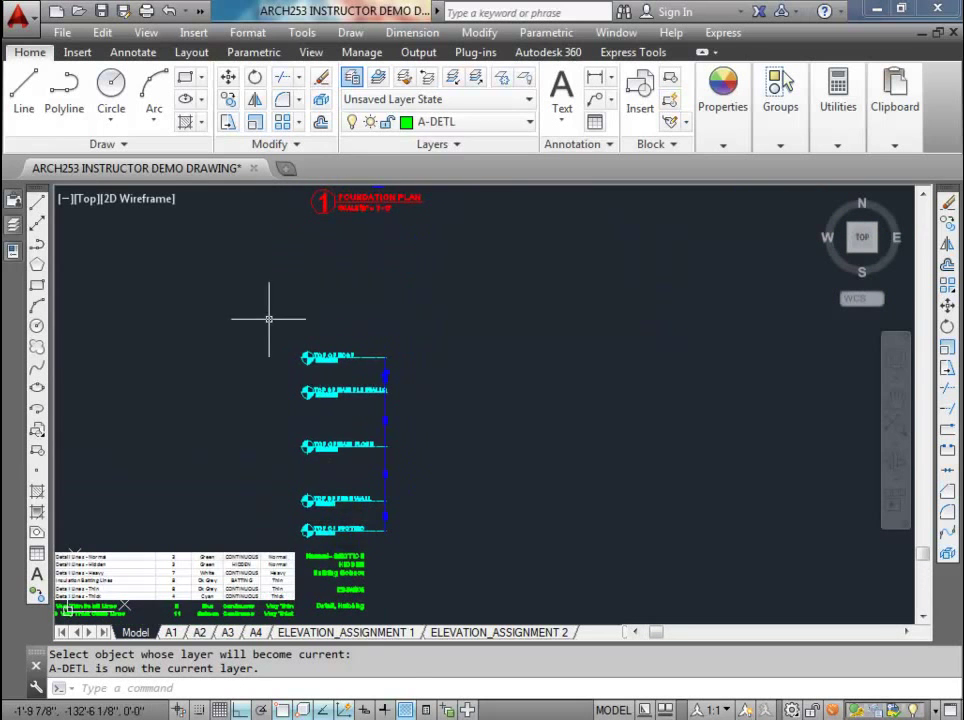
{"action": "left_click", "coordinate": [268, 318]}
{"action": "left_click", "coordinate": [418, 545]}
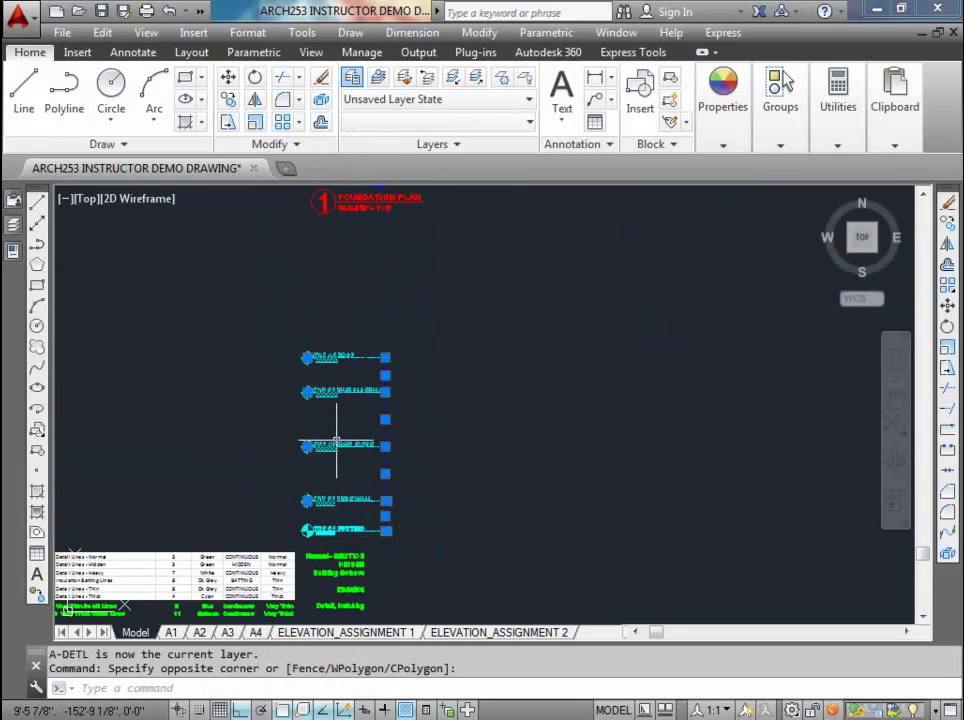
{"action": "left_click", "coordinate": [372, 533]}
{"action": "left_click", "coordinate": [293, 501]}
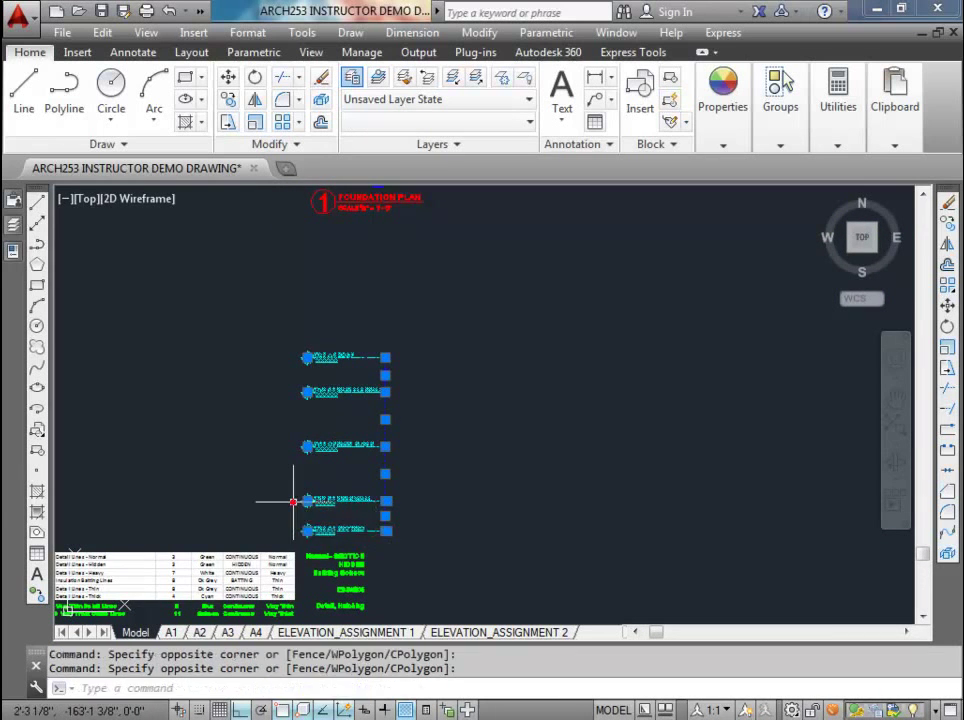
{"action": "left_click", "coordinate": [226, 97]}
{"action": "scroll", "coordinate": [293, 254], "scroll_direction": "down", "scroll_amount": 3}
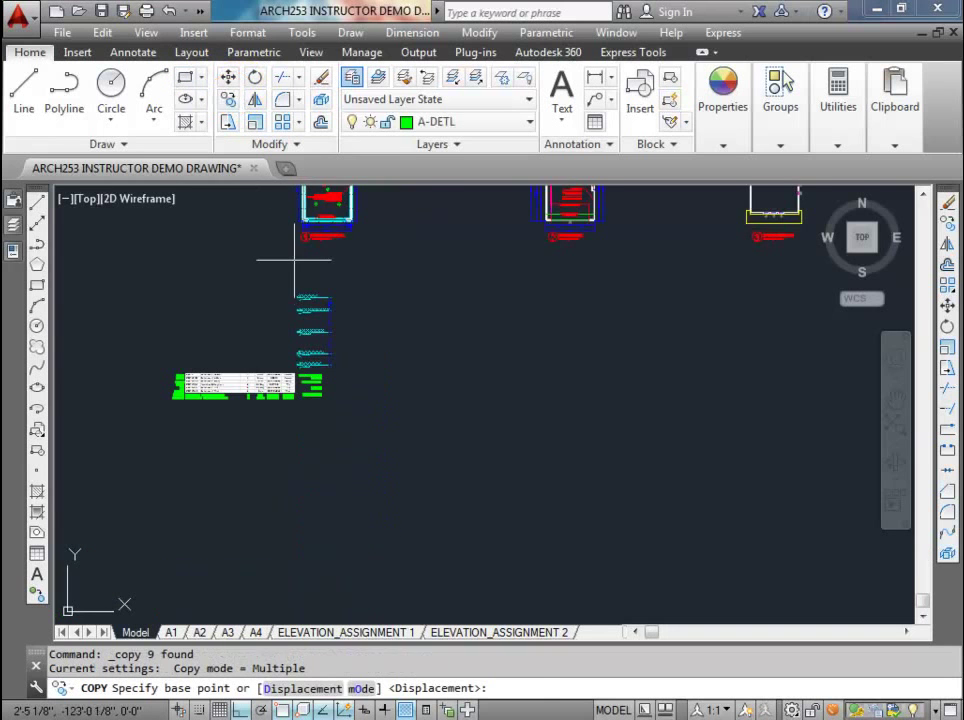
{"action": "left_click", "coordinate": [258, 258]}
{"action": "scroll", "coordinate": [463, 275], "scroll_direction": "down", "scroll_amount": 3}
{"action": "mouse_move", "coordinate": [463, 275]}
{"action": "middle_mouse_down"}
{"action": "mouse_move", "coordinate": [308, 344]}
{"action": "mouse_move", "coordinate": [273, 344]}
{"action": "middle_mouse_up"}
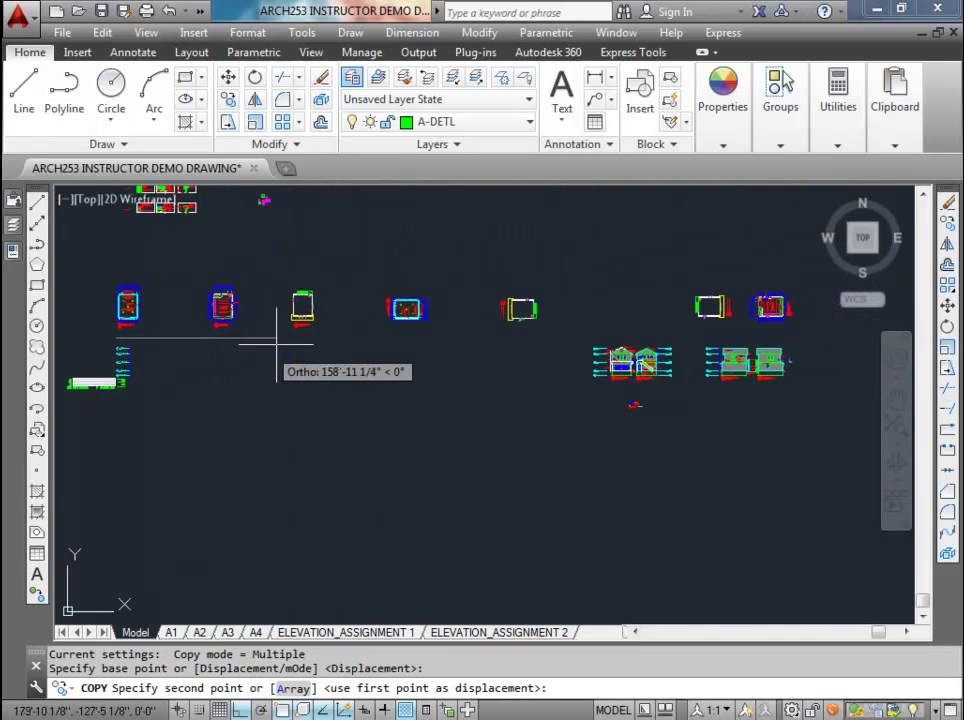
{"action": "scroll", "coordinate": [211, 343], "scroll_direction": "up", "scroll_amount": 3}
{"action": "left_click", "coordinate": [286, 342]}
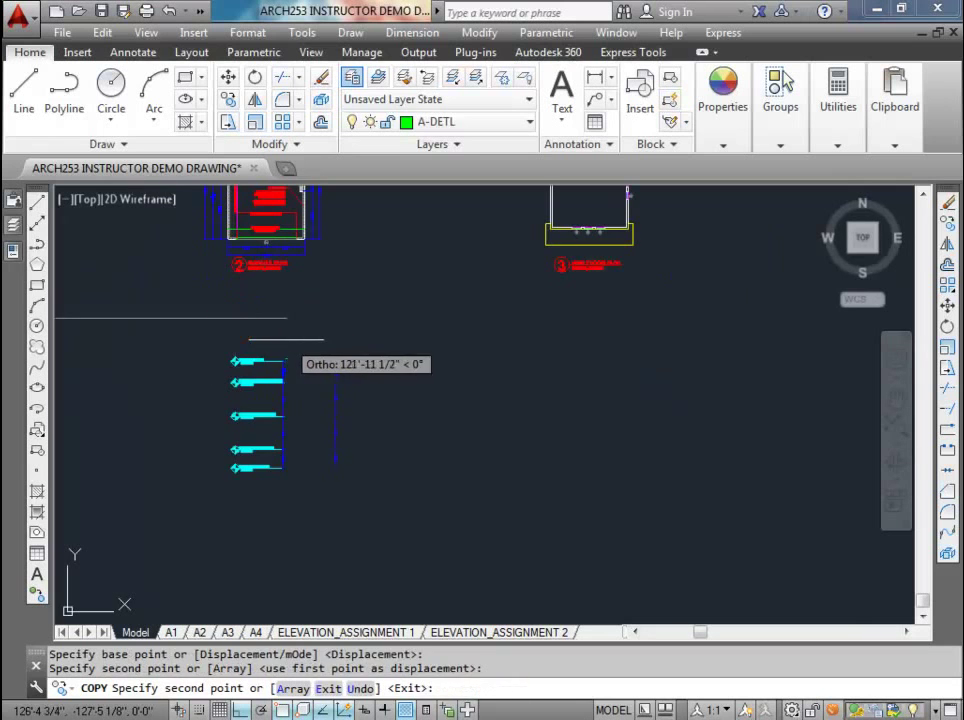
{"action": "key", "text": "Escape"}
{"action": "key", "text": "Escape"}
{"action": "mouse_move", "coordinate": [290, 340]}
{"action": "middle_mouse_down"}
{"action": "mouse_move", "coordinate": [344, 394]}
{"action": "mouse_move", "coordinate": [392, 402]}
{"action": "middle_mouse_up"}
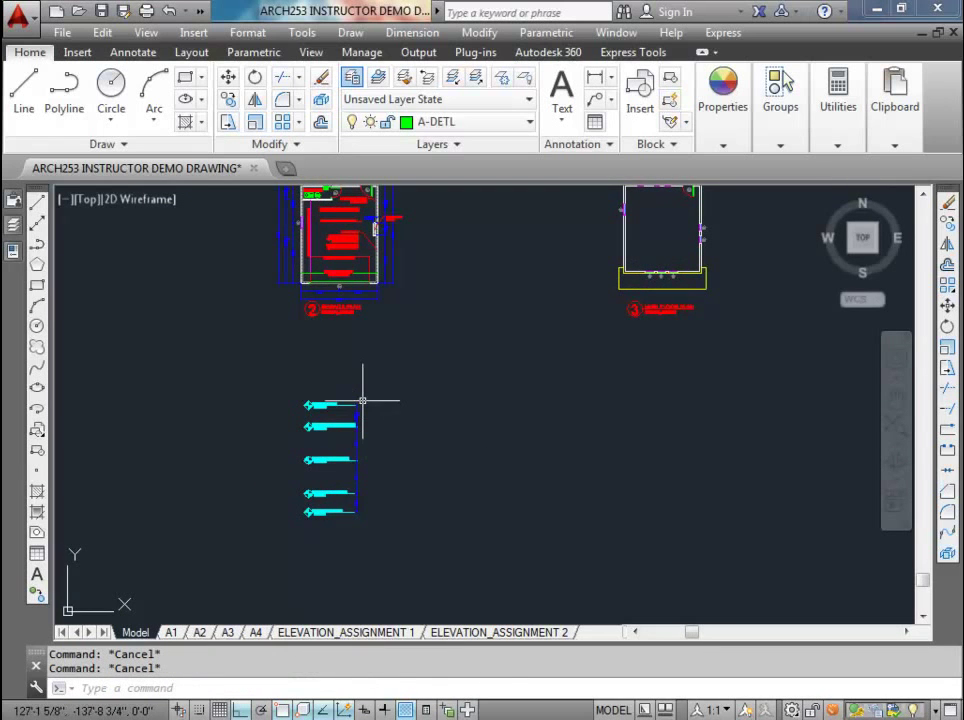
{"action": "left_click", "coordinate": [378, 77]}
{"action": "scroll", "coordinate": [440, 273], "scroll_direction": "down", "scroll_amount": 6}
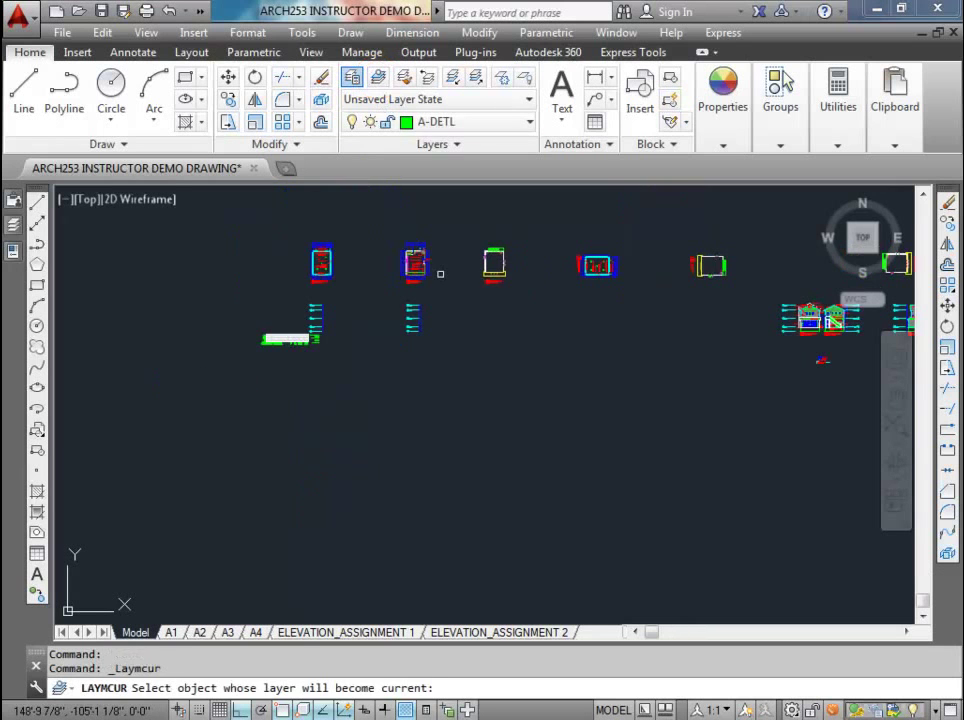
{"action": "key", "text": "Escape"}
- Set the current layer to A-ANNO-NPLT
{"action": "scroll", "coordinate": [441, 271], "scroll_direction": "up", "scroll_amount": 4}
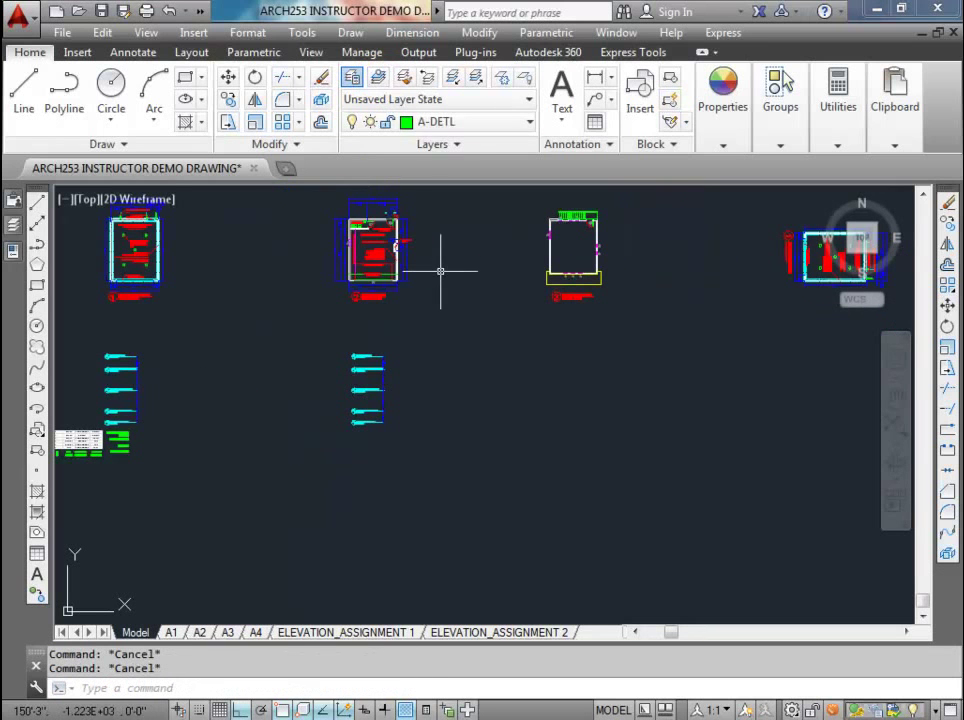
{"action": "left_click", "coordinate": [528, 121]}
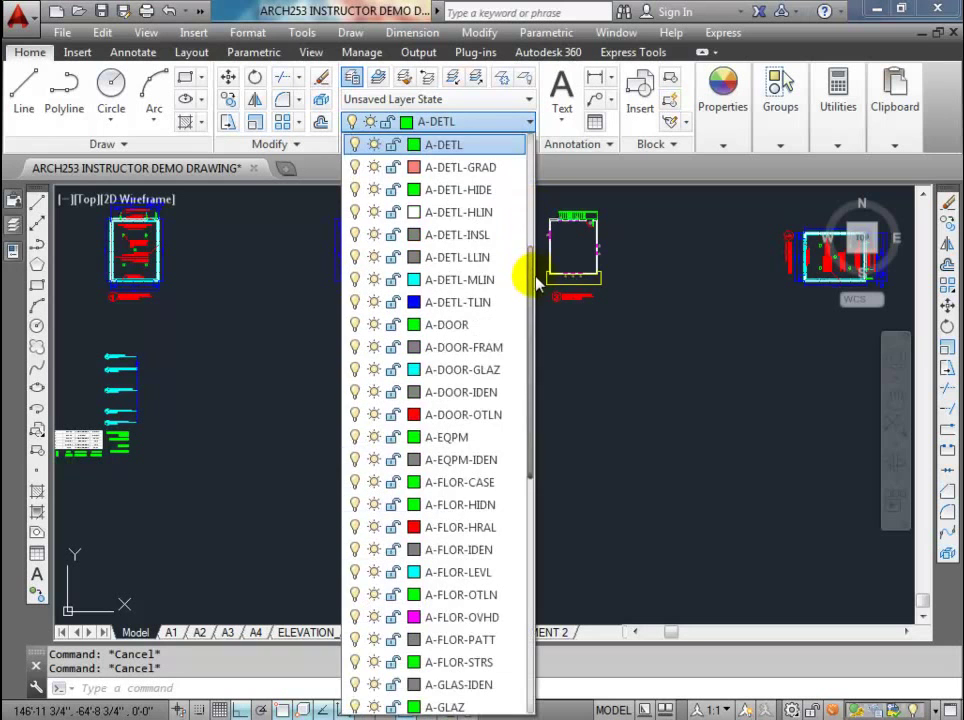
{"action": "left_click_drag", "start_coordinate": [527, 273], "coordinate": [544, 133]}
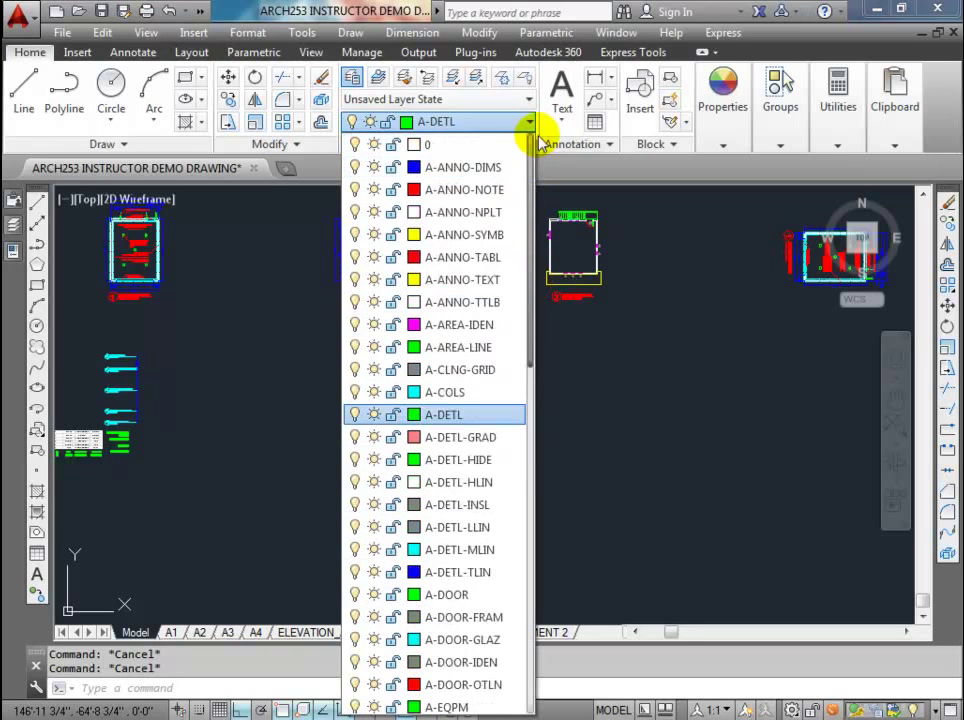
{"action": "left_click", "coordinate": [479, 216]}
- Draw horizontal construction lines (XLINE) through the copied Top of Footing and Top of Fndn Wall markers
{"action": "scroll", "coordinate": [388, 444], "scroll_direction": "up", "scroll_amount": 4}
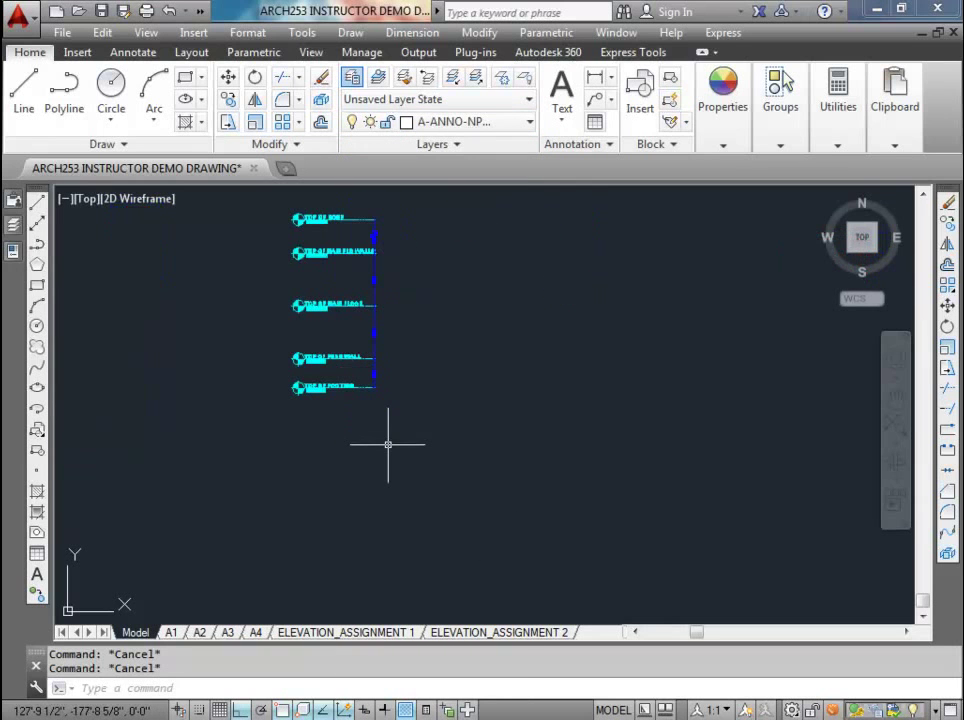
{"action": "type", "text": "xline"}
{"action": "key", "text": "Return"}
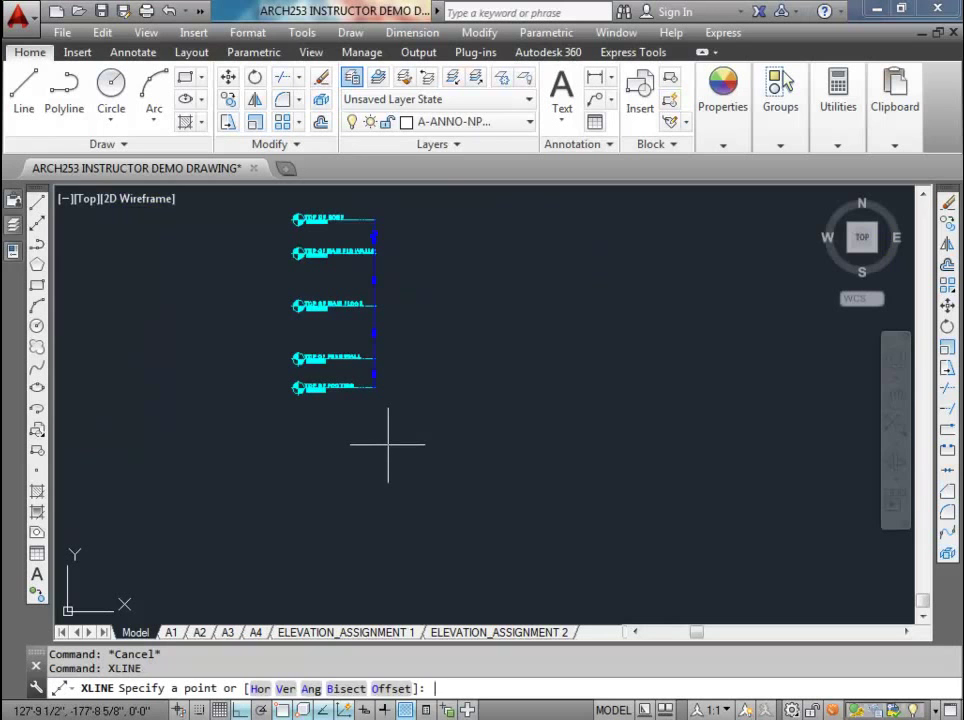
{"action": "type", "text": "h"}
{"action": "key", "text": "Return"}
{"action": "scroll", "coordinate": [355, 388], "scroll_direction": "up", "scroll_amount": 3}
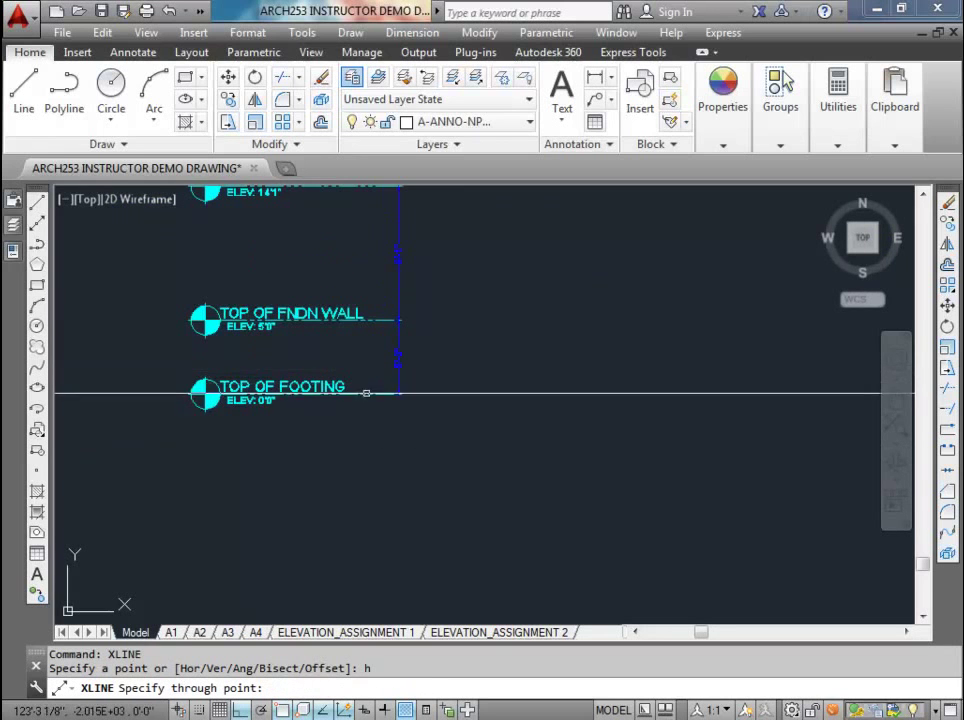
{"action": "scroll", "coordinate": [398, 393], "scroll_direction": "up", "scroll_amount": 2}
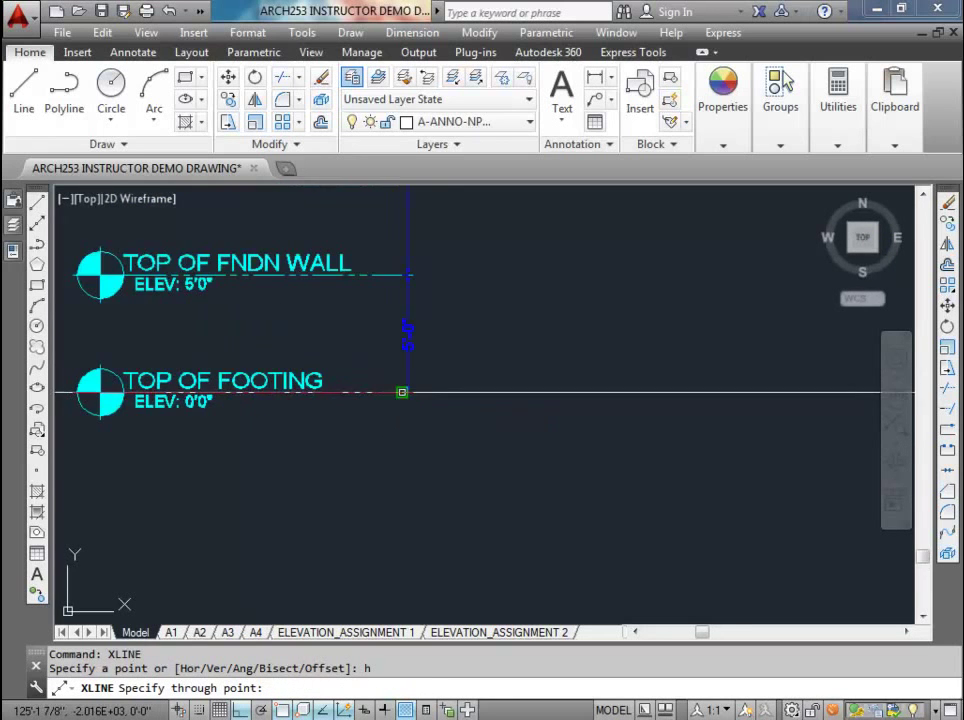
{"action": "left_click", "coordinate": [413, 392]}
{"action": "left_click", "coordinate": [409, 274]}
- Add horizontal construction lines through the Top of Main Floor, Top of Main Flr Walls and Top of Roof markers, and end XLINE
{"action": "middle_click_drag", "start_coordinate": [409, 274], "coordinate": [386, 433]}
{"action": "left_click", "coordinate": [361, 389]}
{"action": "scroll", "coordinate": [361, 389], "scroll_direction": "down", "scroll_amount": 3}
{"action": "scroll", "coordinate": [370, 295], "scroll_direction": "up", "scroll_amount": 5}
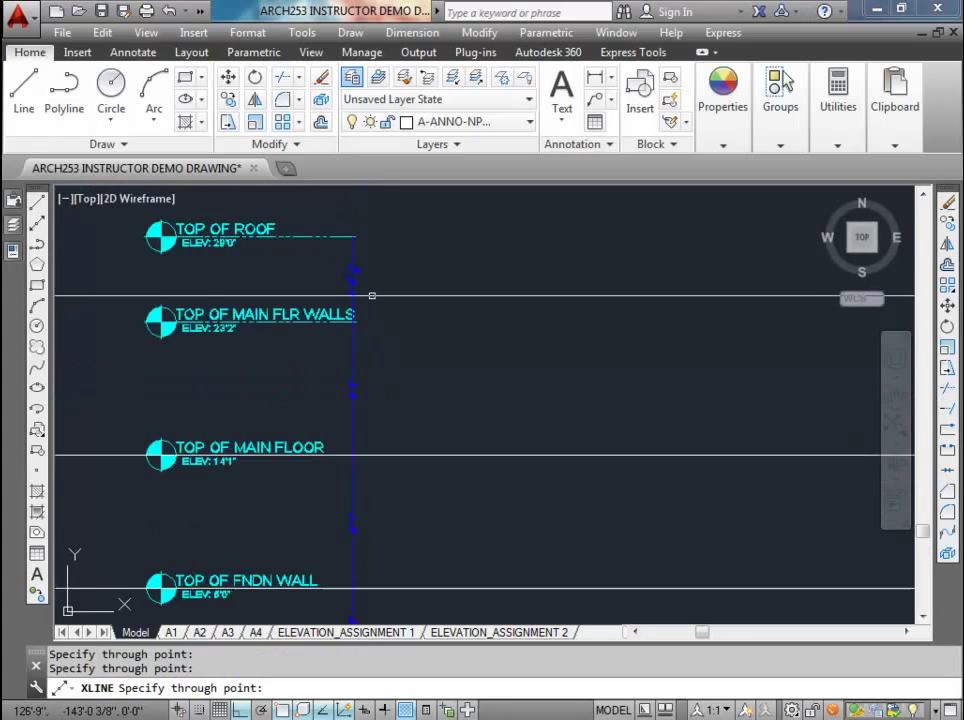
{"action": "left_click", "coordinate": [329, 358]}
{"action": "middle_click_drag", "start_coordinate": [349, 314], "coordinate": [373, 438]}
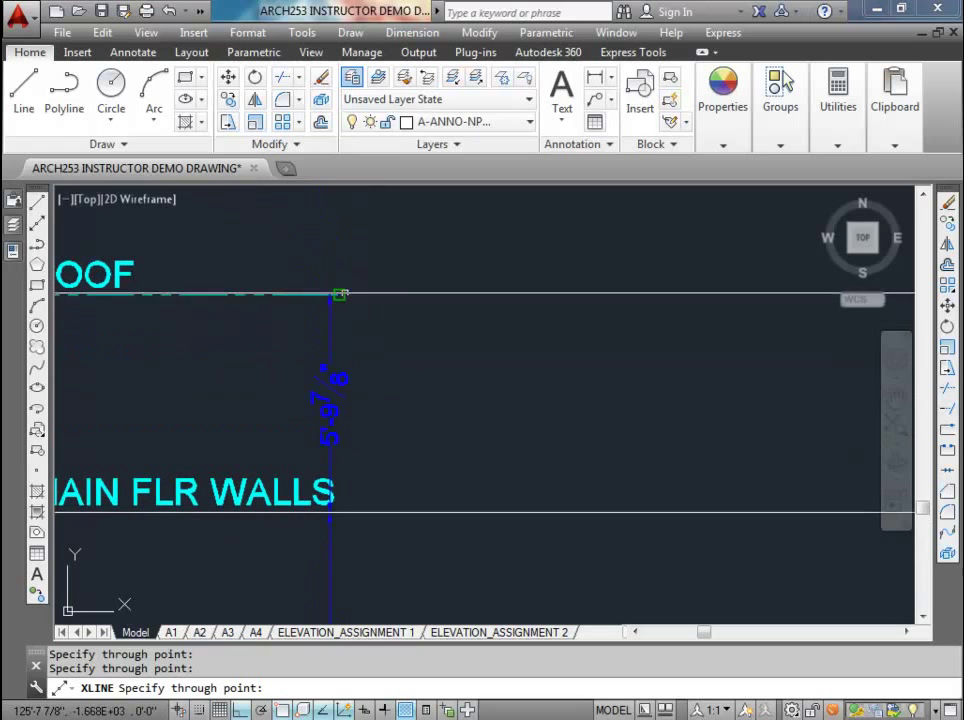
{"action": "left_click", "coordinate": [331, 296]}
{"action": "key", "text": "Escape"}
{"action": "scroll", "coordinate": [340, 295], "scroll_direction": "down", "scroll_amount": 3}
{"action": "middle_click_drag", "start_coordinate": [355, 344], "coordinate": [381, 280]}
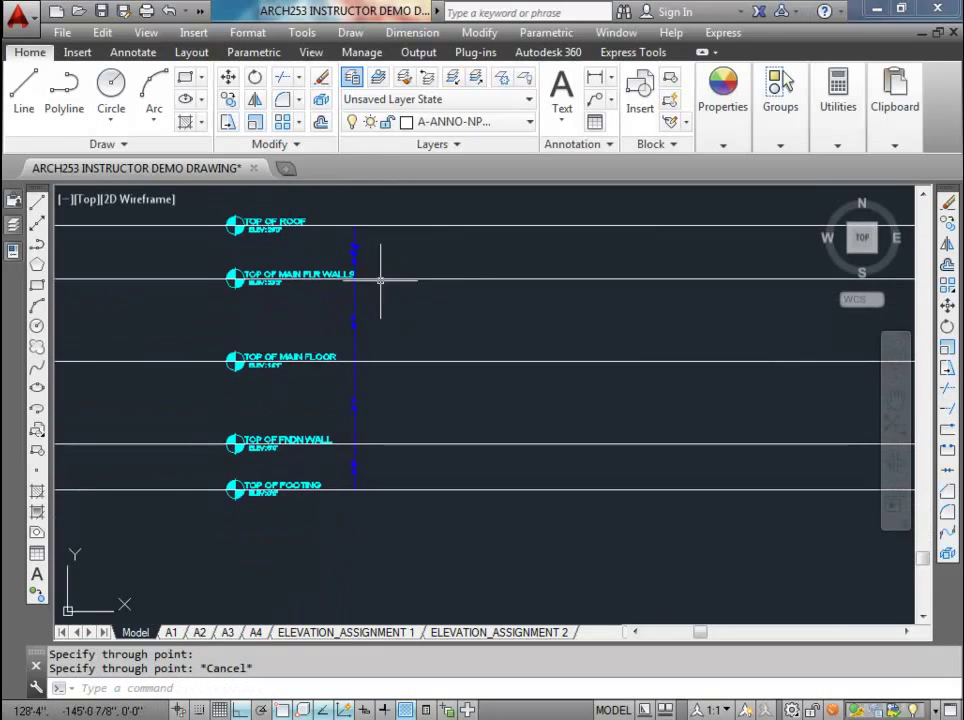
- Make A-DETL the current layer by matching an existing object on that layer
{"action": "scroll", "coordinate": [390, 385], "scroll_direction": "up", "scroll_amount": 2}
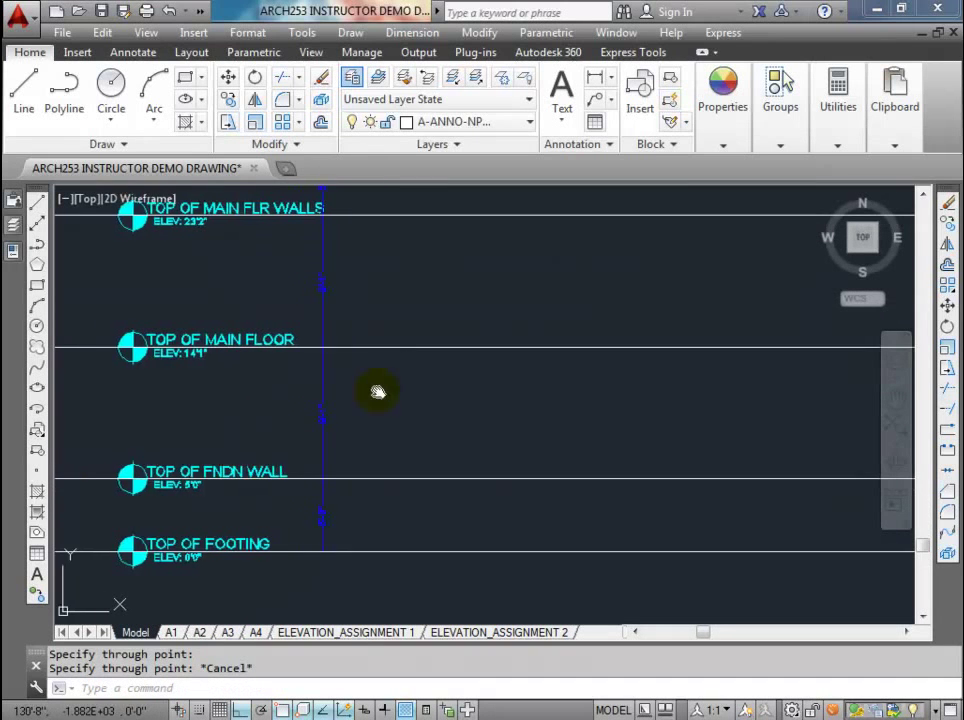
{"action": "left_click", "coordinate": [379, 78]}
{"action": "scroll", "coordinate": [388, 241], "scroll_direction": "down", "scroll_amount": 2}
{"action": "scroll", "coordinate": [388, 241], "scroll_direction": "down", "scroll_amount": 3}
{"action": "scroll", "coordinate": [271, 348], "scroll_direction": "up", "scroll_amount": 3}
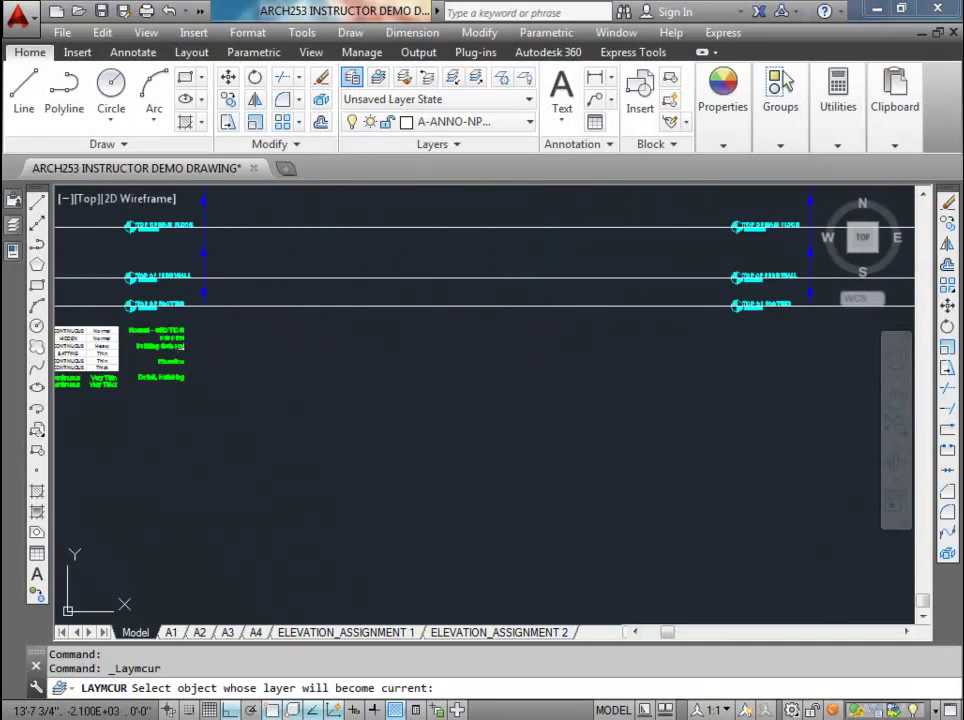
{"action": "left_click", "coordinate": [355, 340]}
{"action": "scroll", "coordinate": [355, 340], "scroll_direction": "down", "scroll_amount": 4}
{"action": "scroll", "coordinate": [355, 383], "scroll_direction": "up", "scroll_amount": 4}
{"action": "scroll", "coordinate": [398, 402], "scroll_direction": "up", "scroll_amount": 1}
{"action": "middle_click_drag", "start_coordinate": [398, 402], "coordinate": [363, 358]}
{"action": "middle_click_drag", "start_coordinate": [290, 426], "coordinate": [288, 381]}
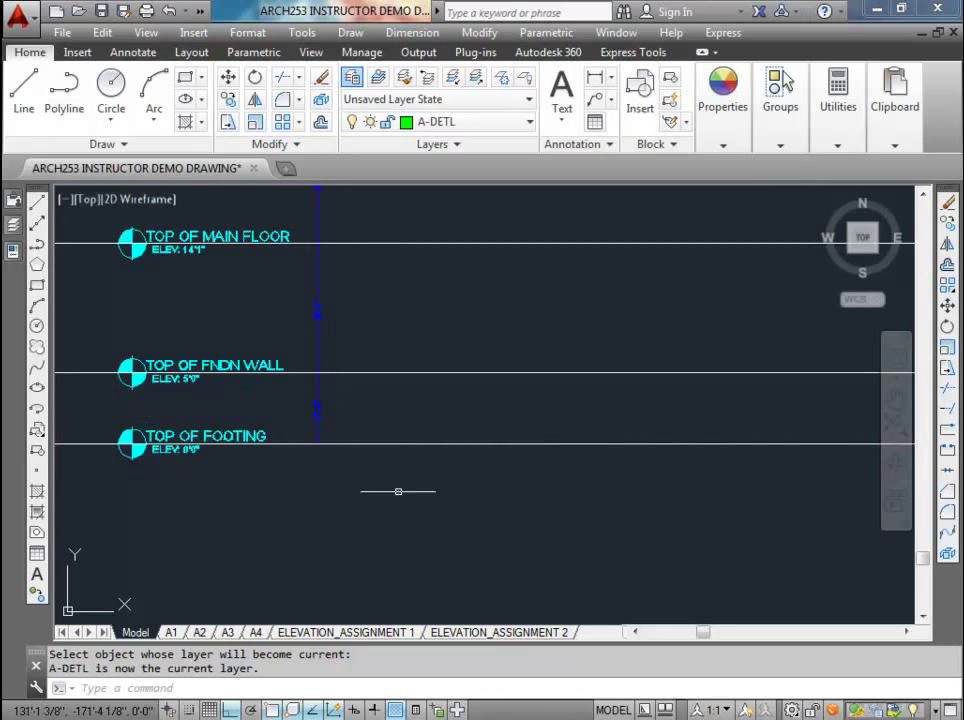
{"action": "type", "text": "rec"}
{"action": "key", "text": "Return"}
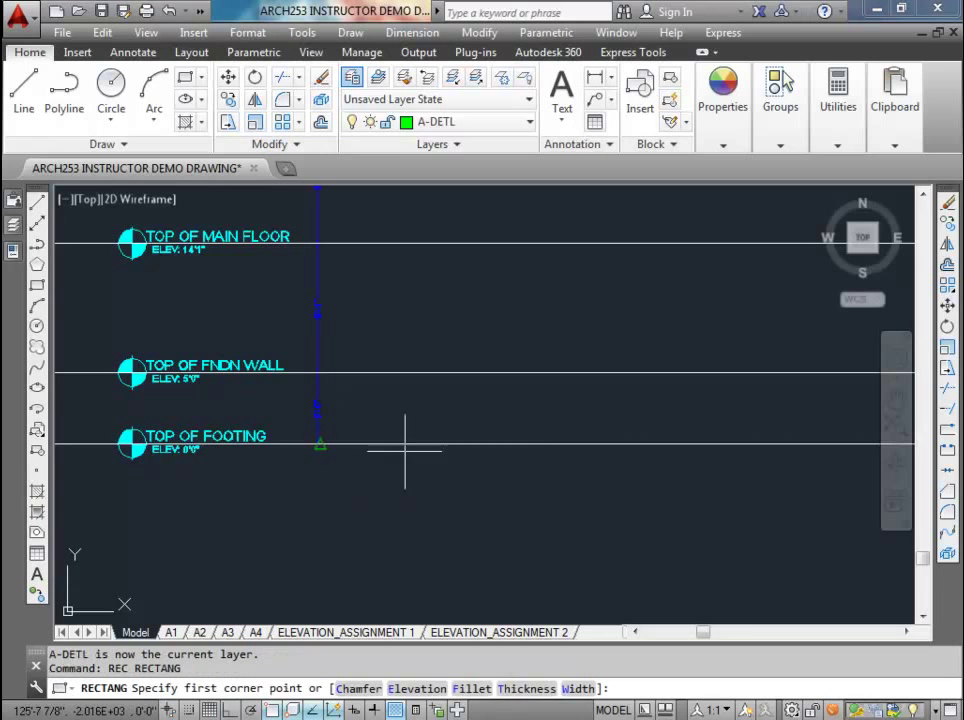
{"action": "left_click", "coordinate": [319, 444]}
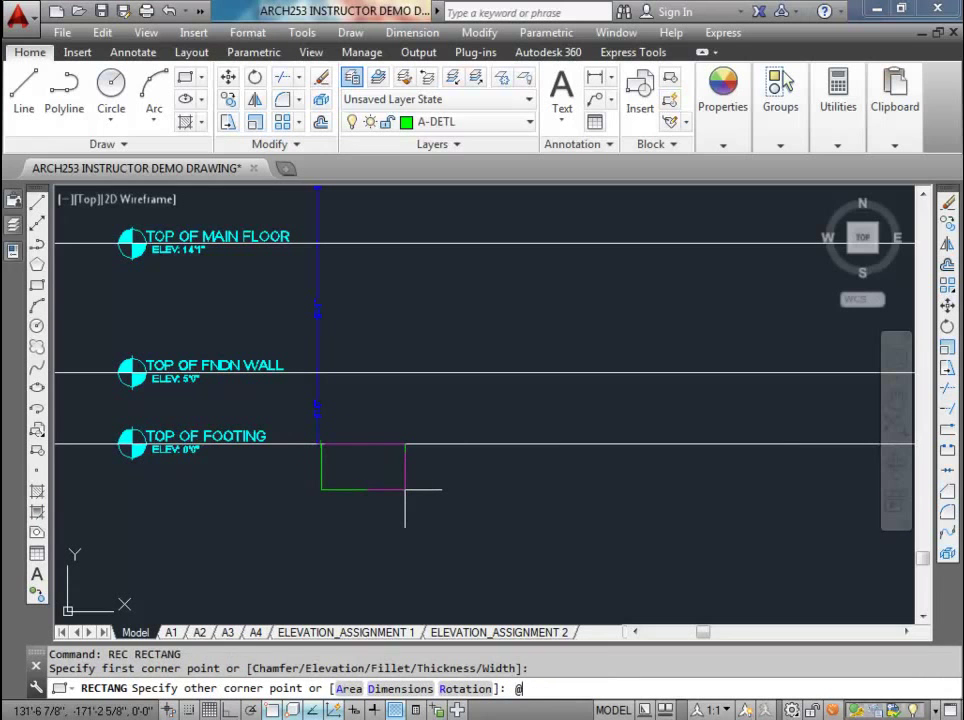
{"action": "type", "text": "@16,-6"}
{"action": "key", "text": "Return"}
{"action": "scroll", "coordinate": [340, 455], "scroll_direction": "up", "scroll_amount": 4}
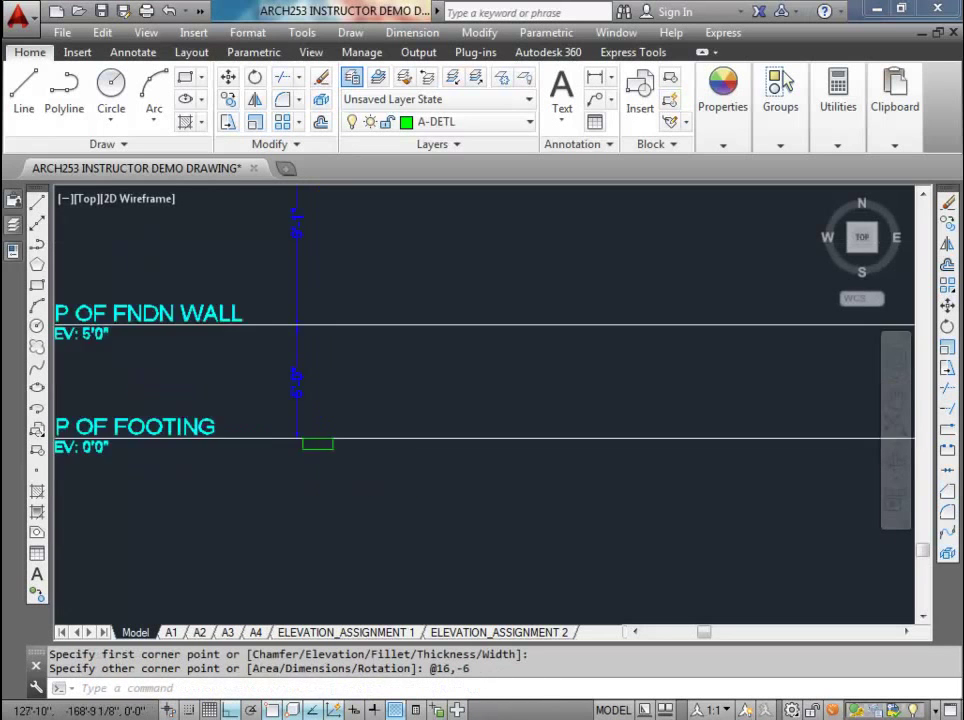
- Move the footing rectangle horizontally along the Top of Footing line, away from the dimension string
{"action": "left_click", "coordinate": [245, 413]}
{"action": "left_click", "coordinate": [372, 478]}
{"action": "type", "text": "m"}
{"action": "key", "text": "Return"}
{"action": "scroll", "coordinate": [301, 499], "scroll_direction": "down", "scroll_amount": 2}
{"action": "left_click", "coordinate": [295, 499]}
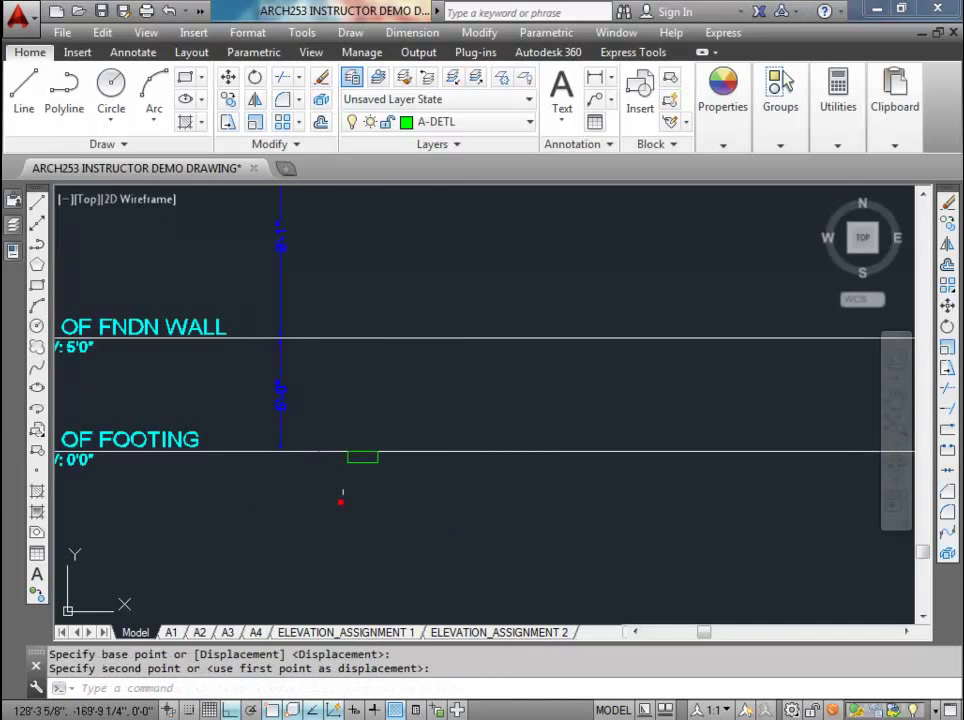
- Regenerate the drawing and draw the foundation wall as an 8" by 60" rectangle (@8,60) up from the midpoint of the footing's top edge
{"action": "scroll", "coordinate": [340, 499], "scroll_direction": "up", "scroll_amount": 2}
{"action": "scroll", "coordinate": [365, 410], "scroll_direction": "up", "scroll_amount": 2}
{"action": "scroll", "coordinate": [370, 488], "scroll_direction": "up", "scroll_amount": 2}
{"action": "middle_click_drag", "start_coordinate": [370, 488], "coordinate": [404, 341]}
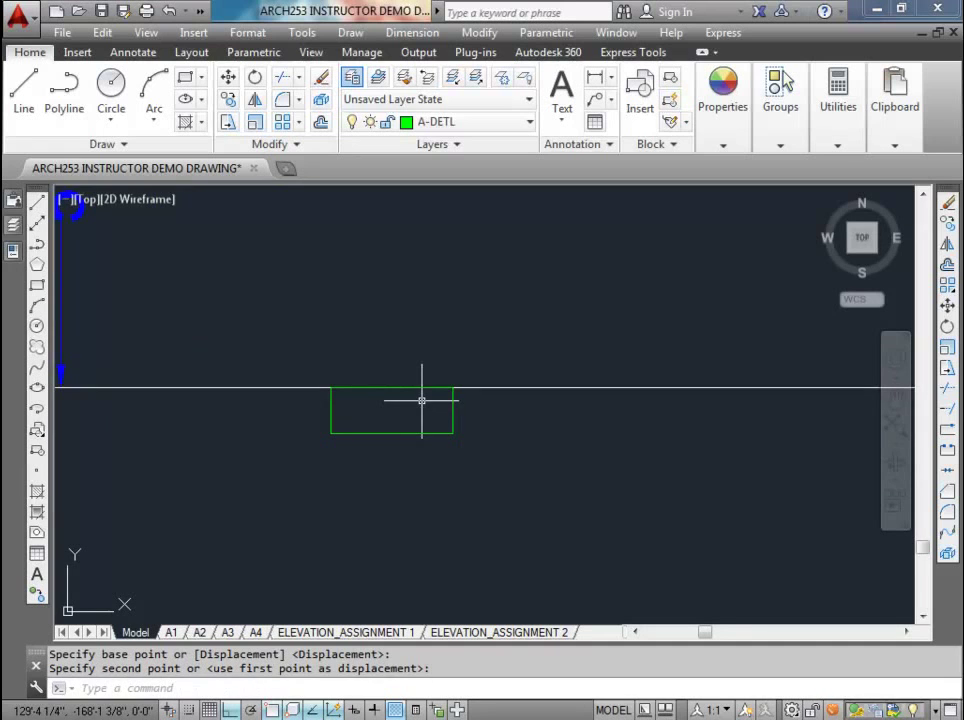
{"action": "type", "text": "re"}
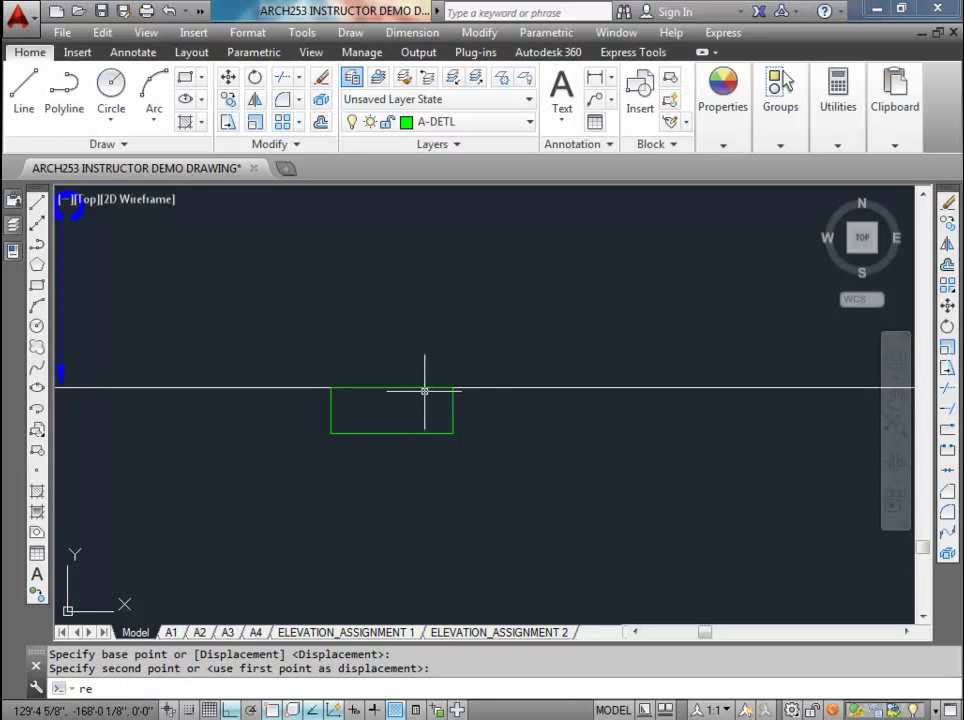
{"action": "key", "text": "Return"}
{"action": "type", "text": "rec"}
{"action": "key", "text": "Return"}
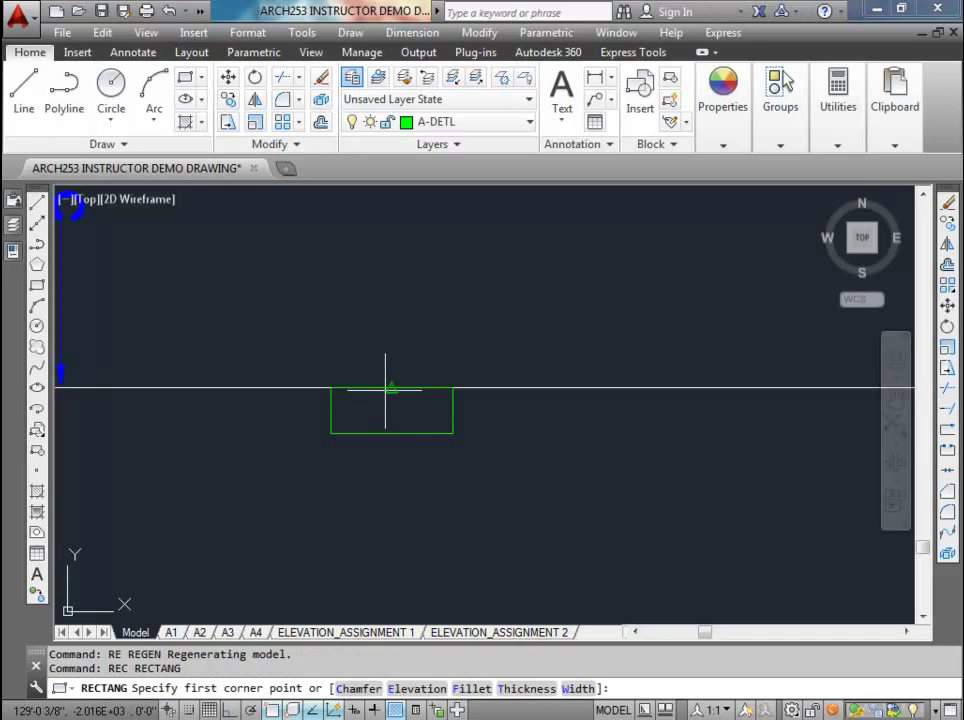
{"action": "left_click", "coordinate": [393, 388]}
{"action": "scroll", "coordinate": [405, 333], "scroll_direction": "down", "scroll_amount": 3}
{"action": "middle_click_drag", "start_coordinate": [405, 333], "coordinate": [403, 455]}
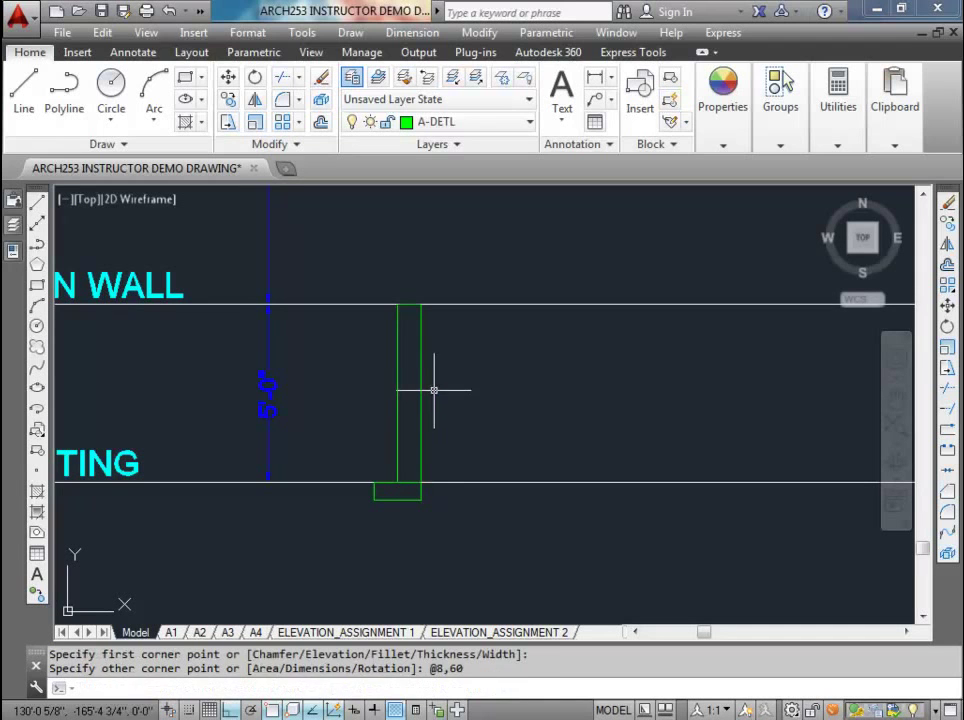
- Move the foundation wall from its bottom midpoint to the midpoint of the footing's top edge to center it
{"action": "left_click", "coordinate": [443, 357]}
{"action": "left_click", "coordinate": [374, 334]}
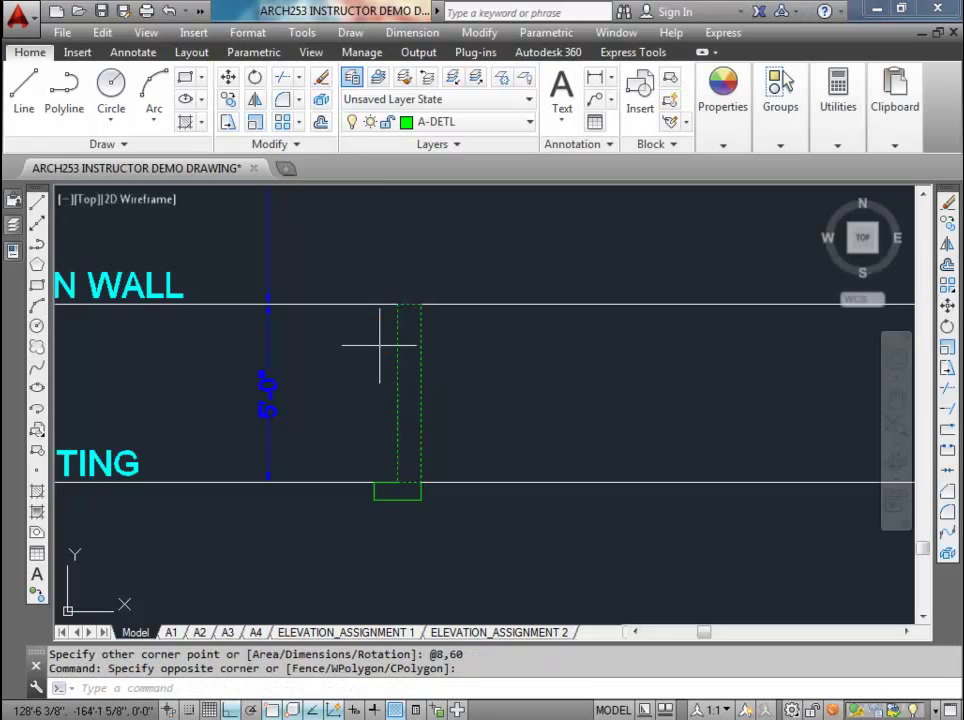
{"action": "scroll", "coordinate": [417, 480], "scroll_direction": "up", "scroll_amount": 4}
{"action": "type", "text": "m"}
{"action": "key", "text": "Return"}
{"action": "left_click", "coordinate": [396, 478]}
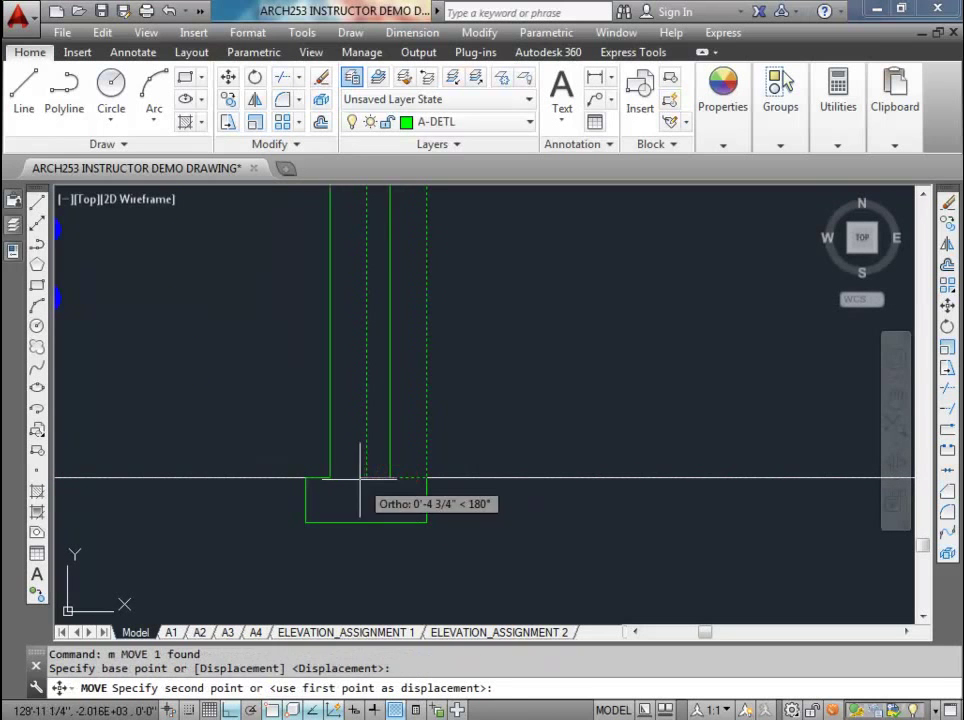
{"action": "left_click", "coordinate": [366, 478]}
- Examine the foundation wall and footing against the Top of Fndn Wall and Top of Footing lines
{"action": "scroll", "coordinate": [385, 414], "scroll_direction": "down", "scroll_amount": 3}
{"action": "scroll", "coordinate": [385, 414], "scroll_direction": "up", "scroll_amount": 3}
{"action": "scroll", "coordinate": [395, 334], "scroll_direction": "down", "scroll_amount": 4}
{"action": "middle_click_drag", "start_coordinate": [211, 374], "coordinate": [464, 383]}
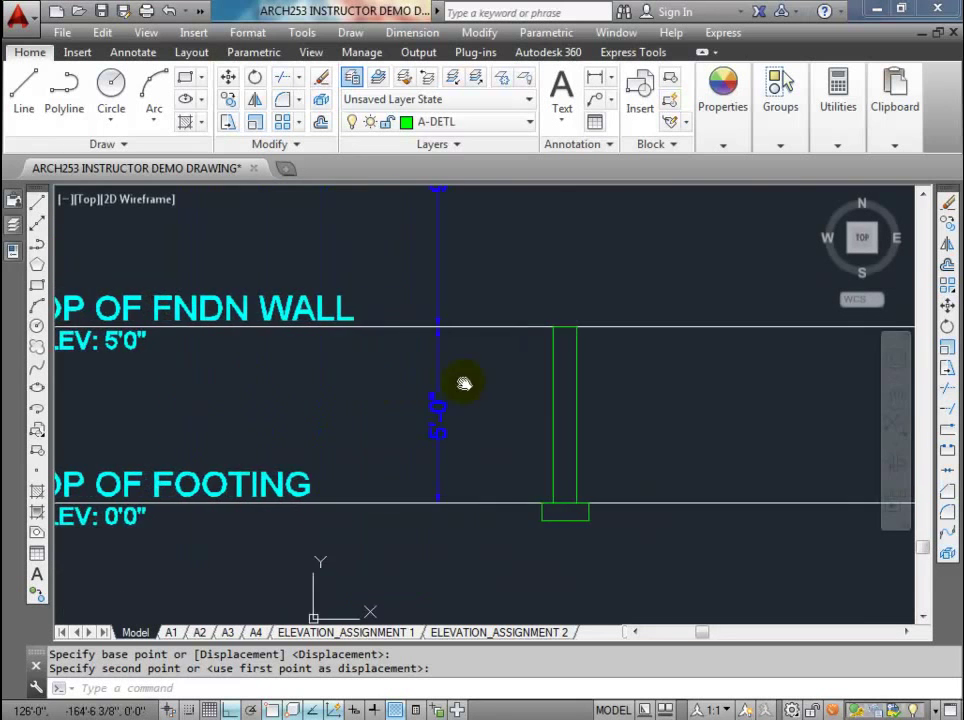
{"action": "middle_click_drag", "start_coordinate": [238, 358], "coordinate": [342, 376]}
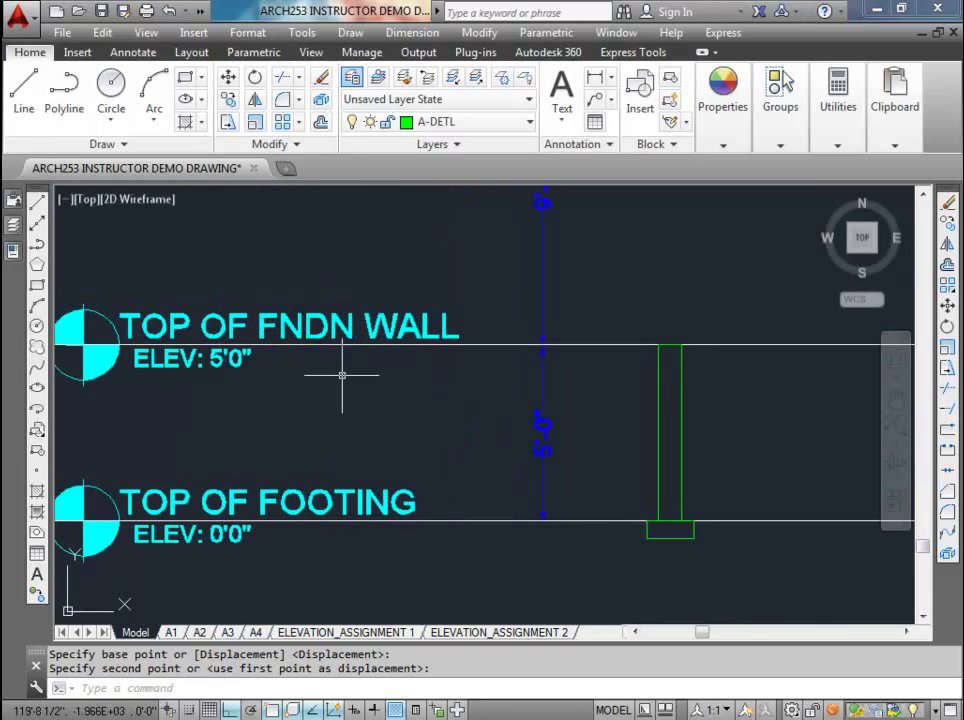
{"action": "scroll", "coordinate": [663, 375], "scroll_direction": "up", "scroll_amount": 3}
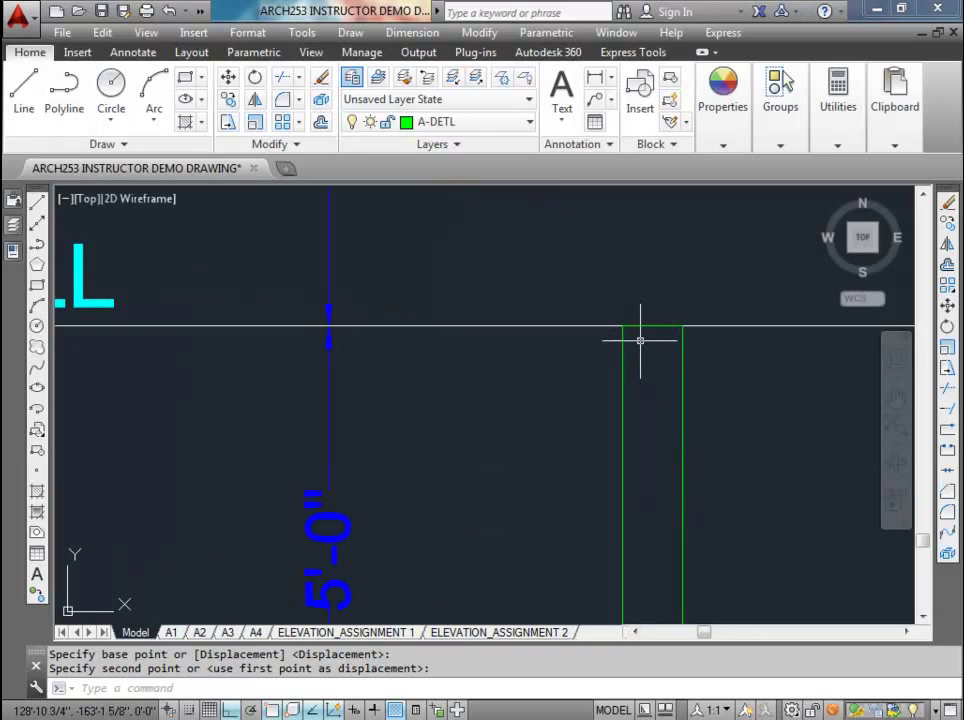
{"action": "scroll", "coordinate": [637, 355], "scroll_direction": "down", "scroll_amount": 2}
{"action": "middle_click_drag", "start_coordinate": [613, 349], "coordinate": [525, 325]}
{"action": "scroll", "coordinate": [538, 535], "scroll_direction": "up", "scroll_amount": 3}
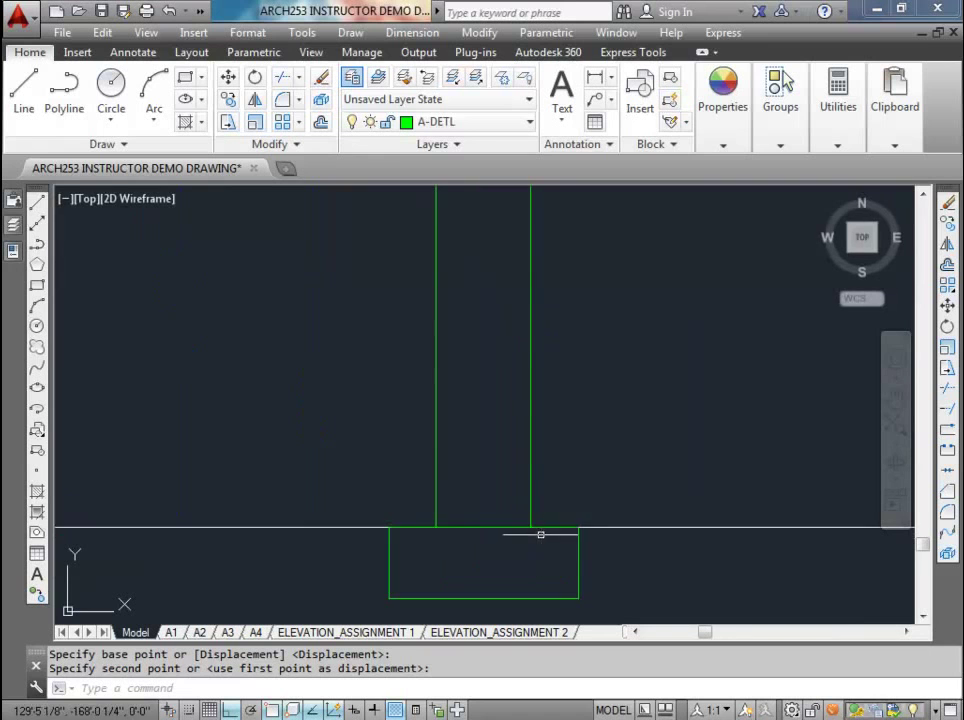
{"action": "scroll", "coordinate": [477, 468], "scroll_direction": "down", "scroll_amount": 3}
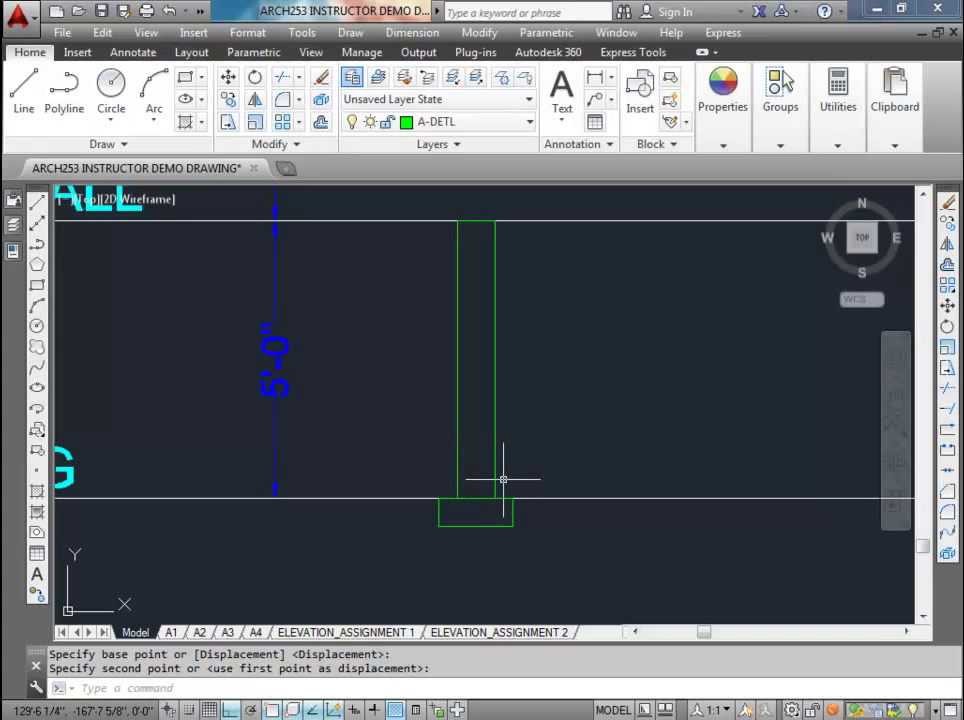
- Draw the keyway as a 3.5" by 1.5" rectangle (@3.5,1.5) up from the midpoint of the footing's top edge
{"action": "scroll", "coordinate": [473, 505], "scroll_direction": "up", "scroll_amount": 3}
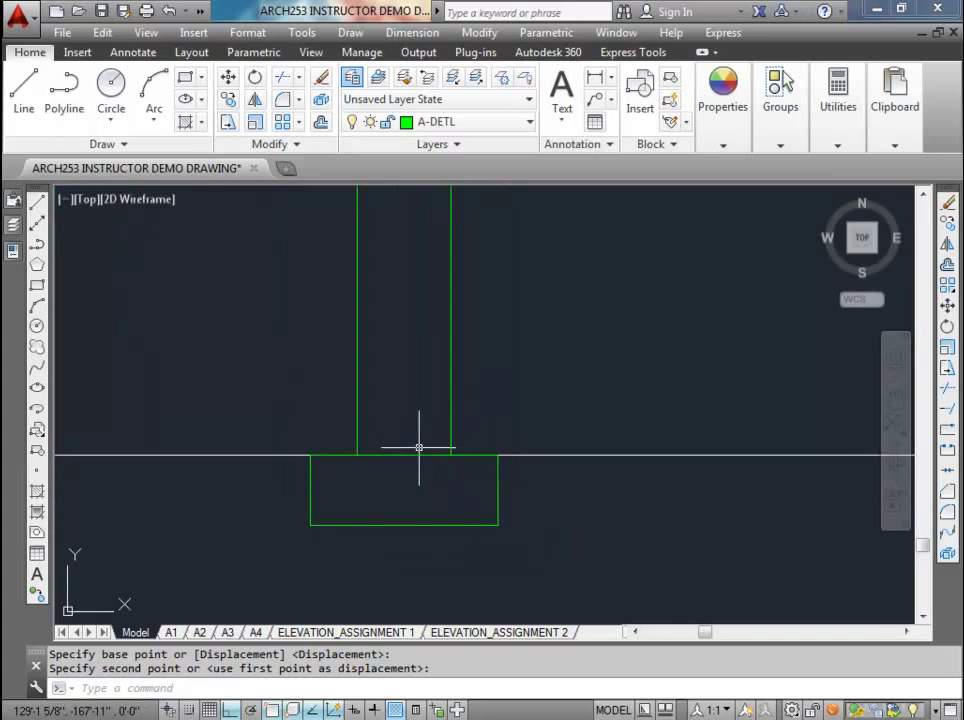
{"action": "key", "text": "Return"}
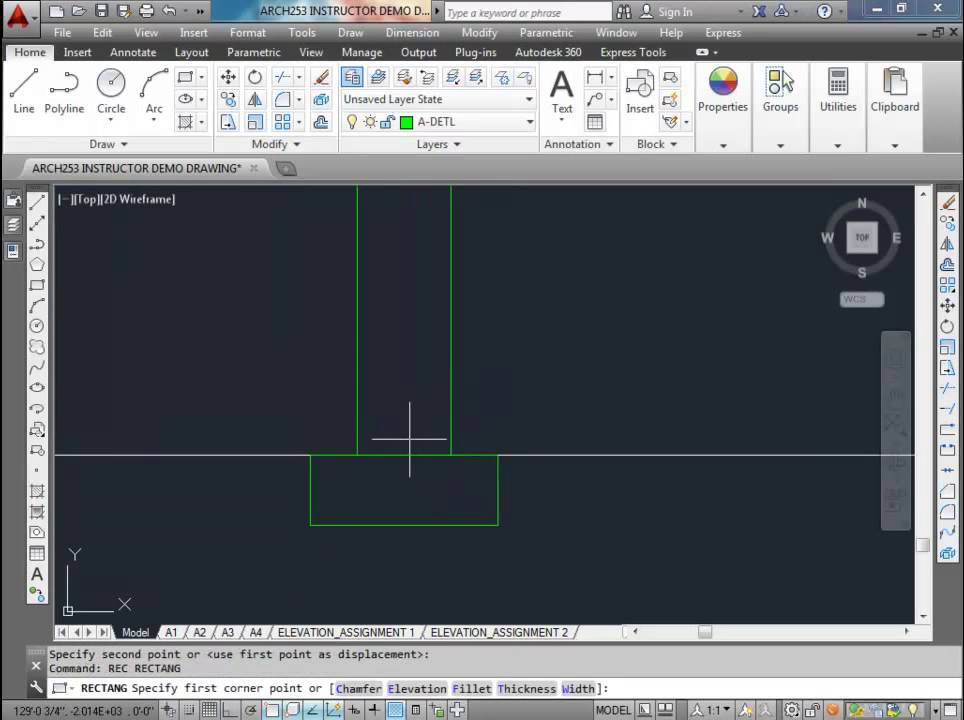
{"action": "left_click", "coordinate": [404, 456]}
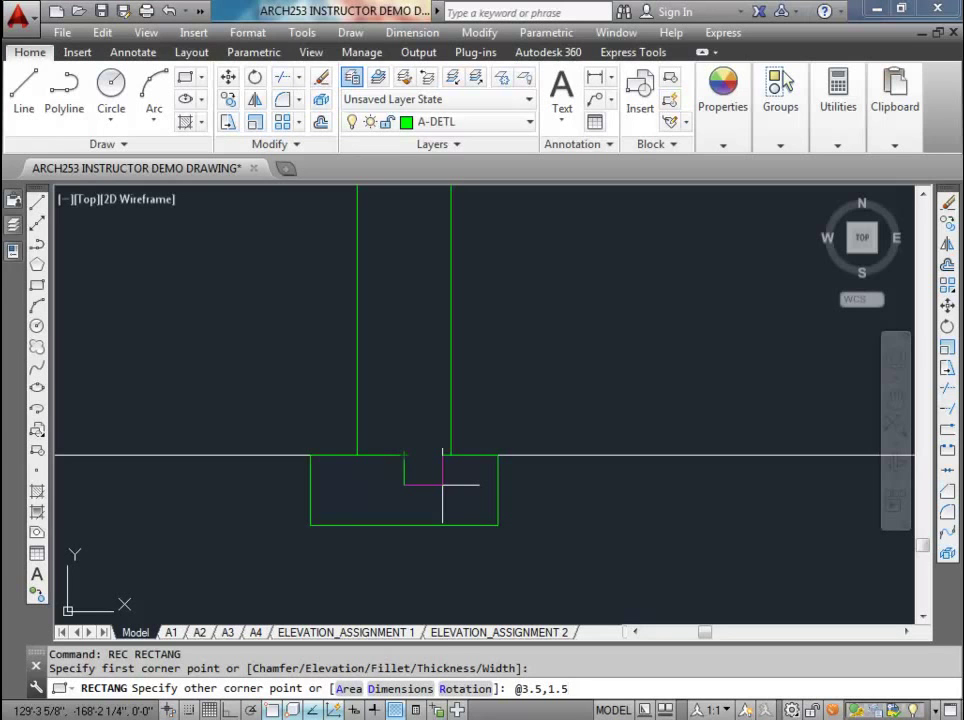
{"action": "key", "text": "Return"}
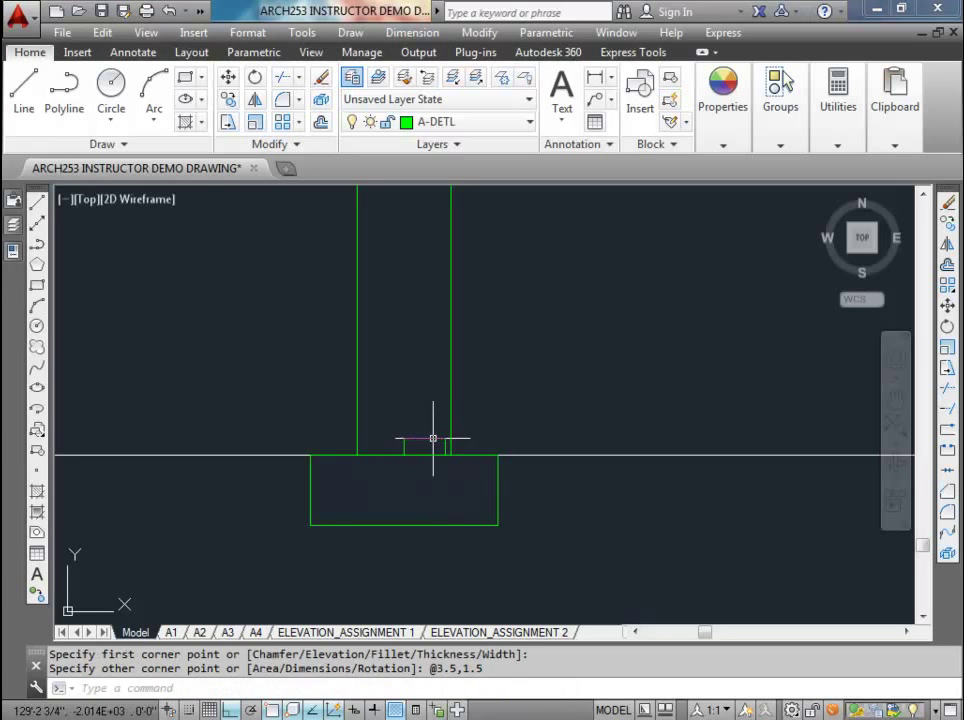
- Move the keyway rectangle by its top midpoint to the midpoint of the footing's top edge, so it sits inside the footing
{"action": "left_click", "coordinate": [432, 438]}
{"action": "scroll", "coordinate": [429, 459], "scroll_direction": "up", "scroll_amount": 2}
{"action": "type", "text": "m"}
{"action": "key", "text": "Return"}
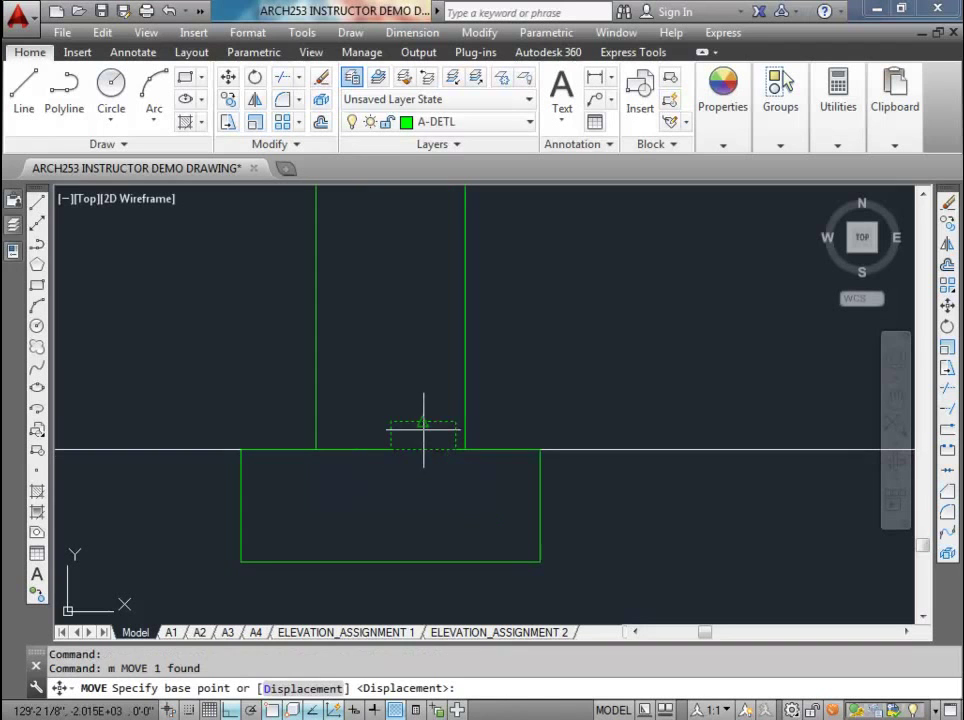
{"action": "left_click", "coordinate": [424, 421]}
{"action": "left_click", "coordinate": [388, 451]}
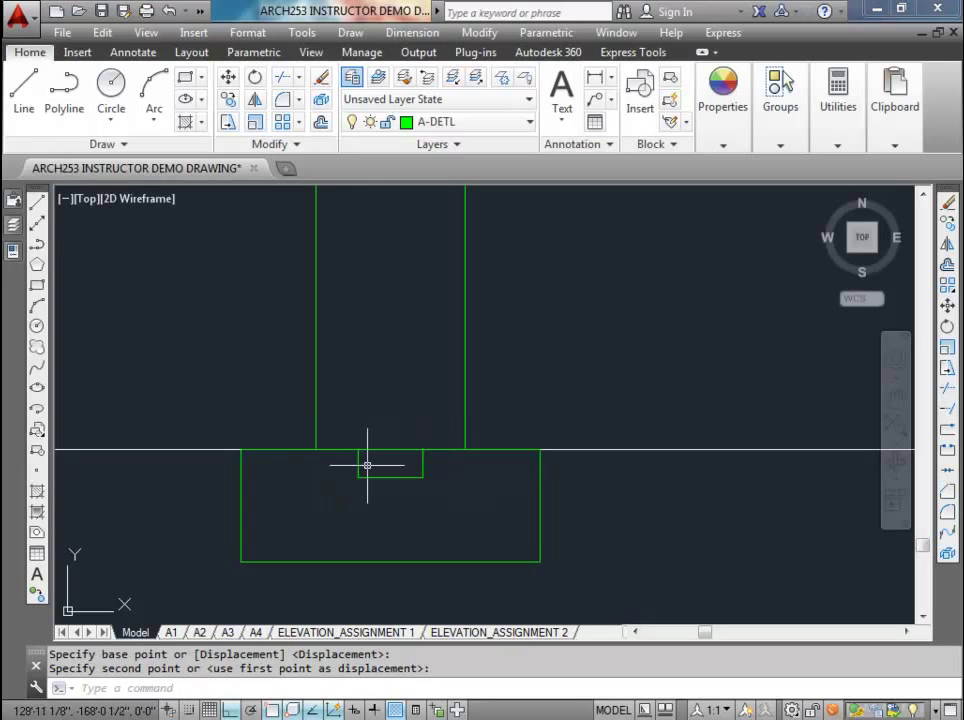
- Trim away the lines crossing the keyway opening at the top of the footing, using all objects as cutting edges
{"action": "type", "text": "tr"}
{"action": "key", "text": "Return"}
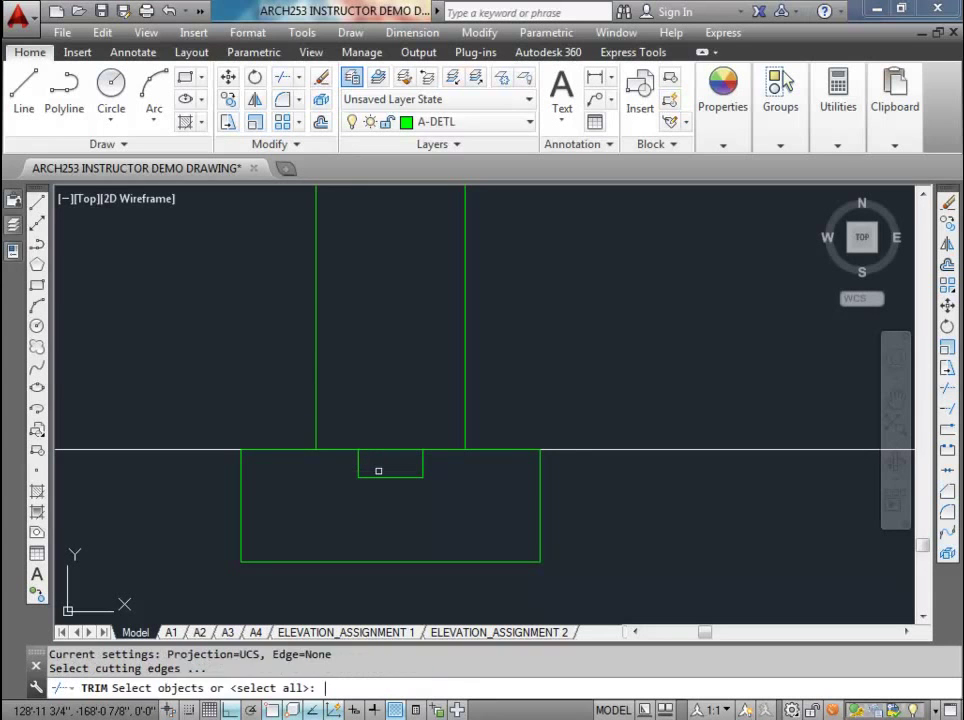
{"action": "key", "text": "Return"}
{"action": "left_click", "coordinate": [398, 464]}
{"action": "left_click", "coordinate": [374, 437]}
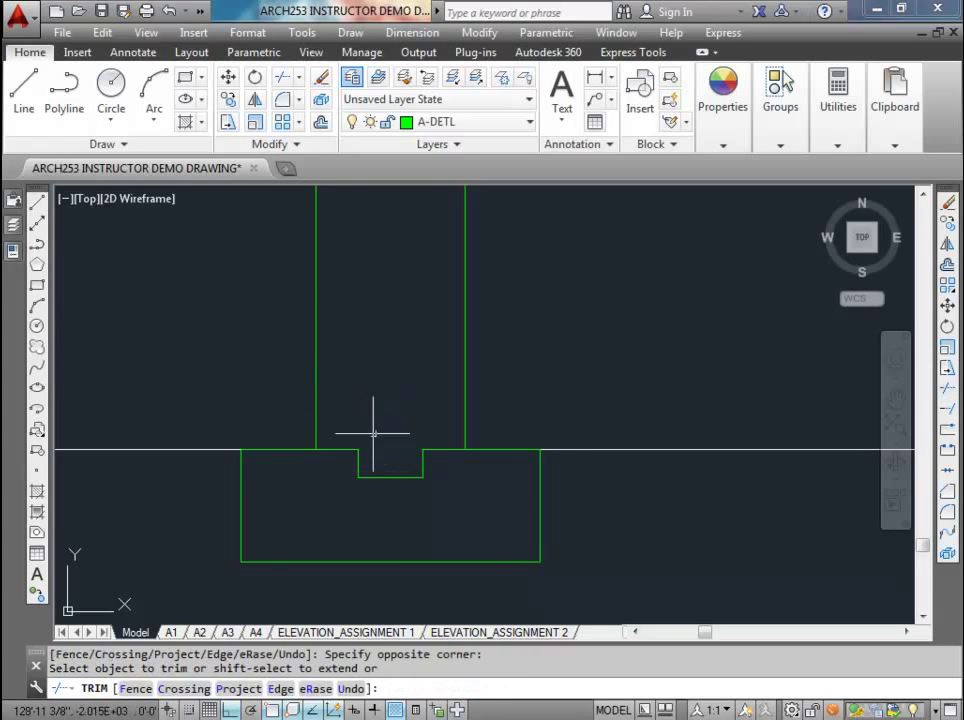
{"action": "key", "text": "Return"}
{"action": "scroll", "coordinate": [370, 450], "scroll_direction": "down", "scroll_amount": 2}
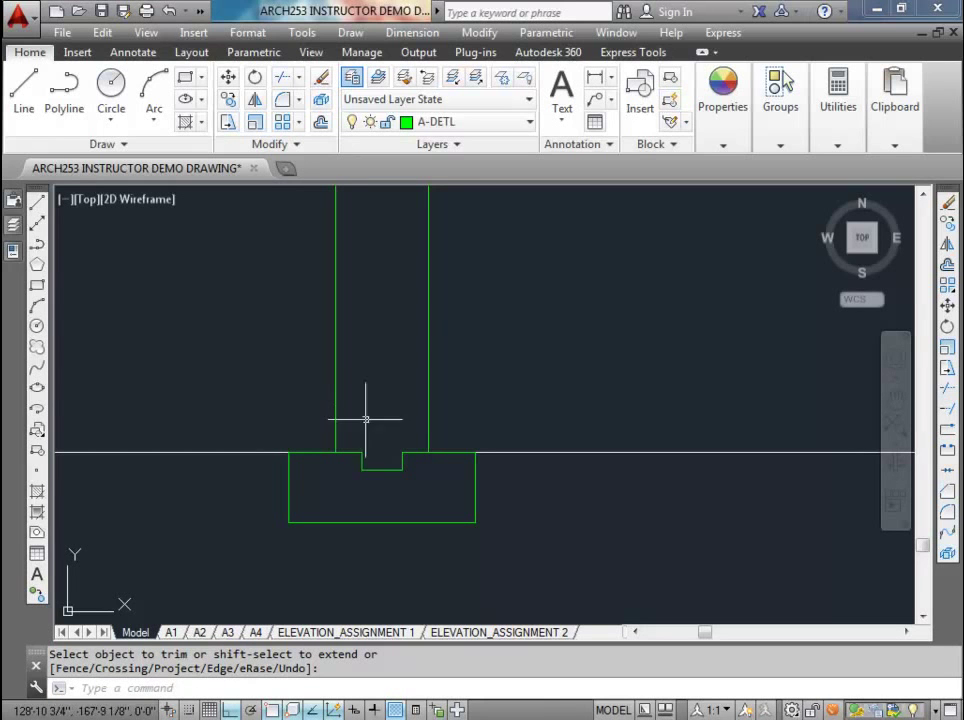
{"action": "scroll", "coordinate": [399, 472], "scroll_direction": "down", "scroll_amount": 4}
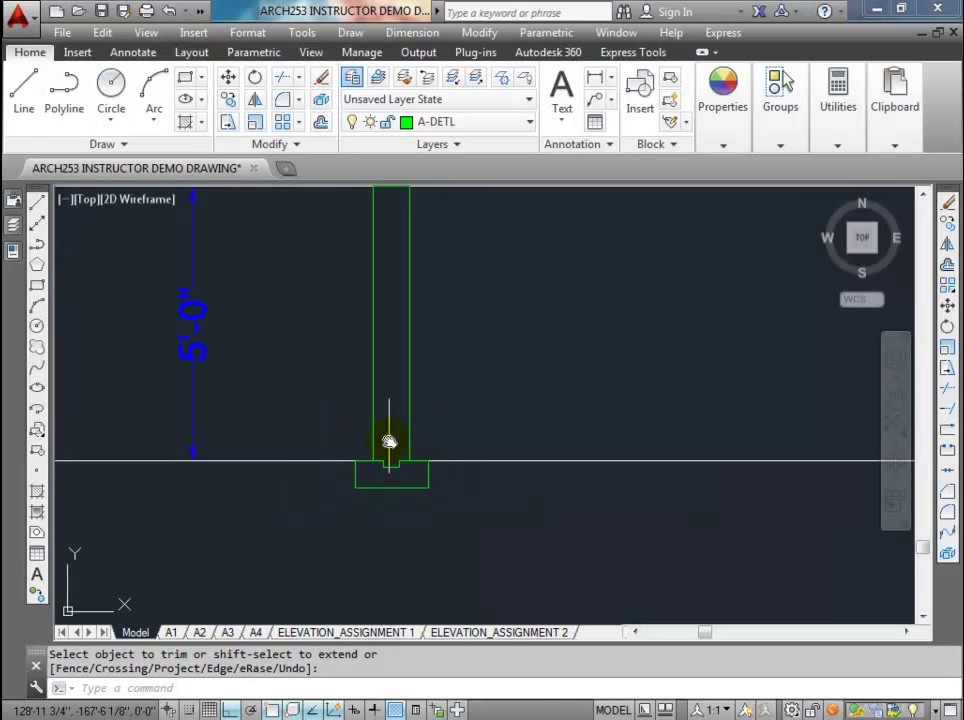
{"action": "scroll", "coordinate": [387, 477], "scroll_direction": "up", "scroll_amount": 2}
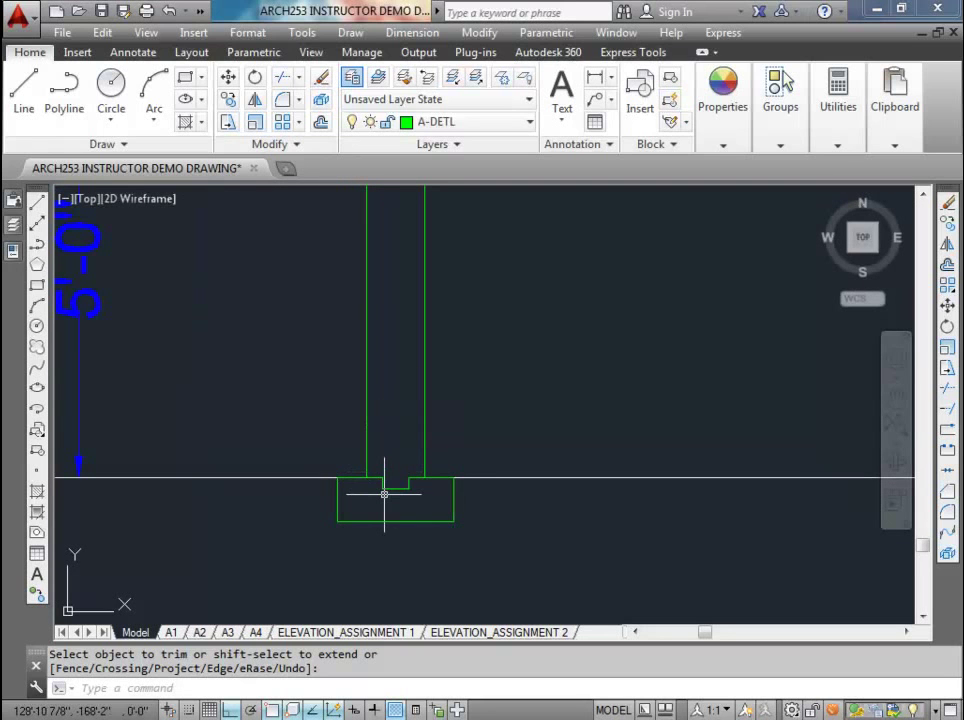
{"action": "scroll", "coordinate": [377, 476], "scroll_direction": "down", "scroll_amount": 3}
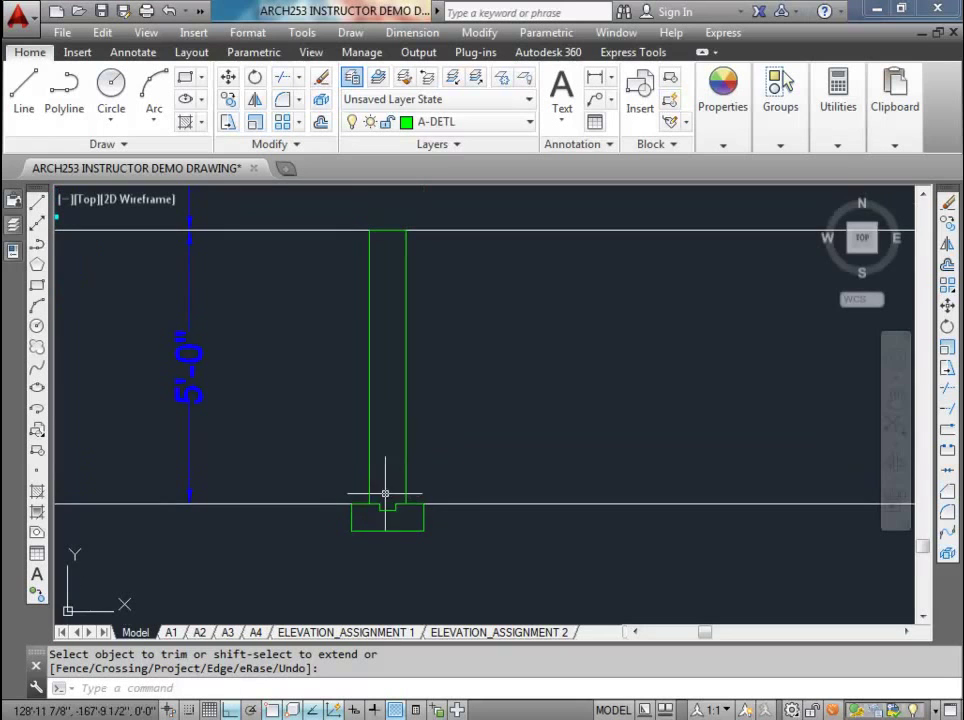
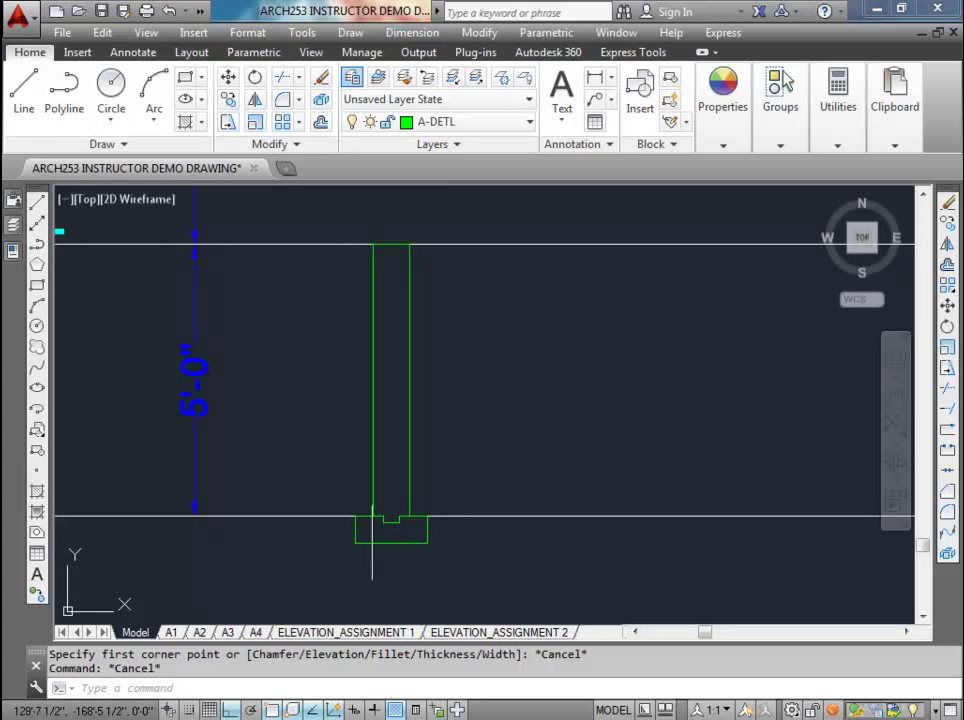
- Draw a circle with a 4" radius beside the exterior edge of the footing, centered near its base level
{"action": "scroll", "coordinate": [357, 527], "scroll_direction": "up", "scroll_amount": 4}
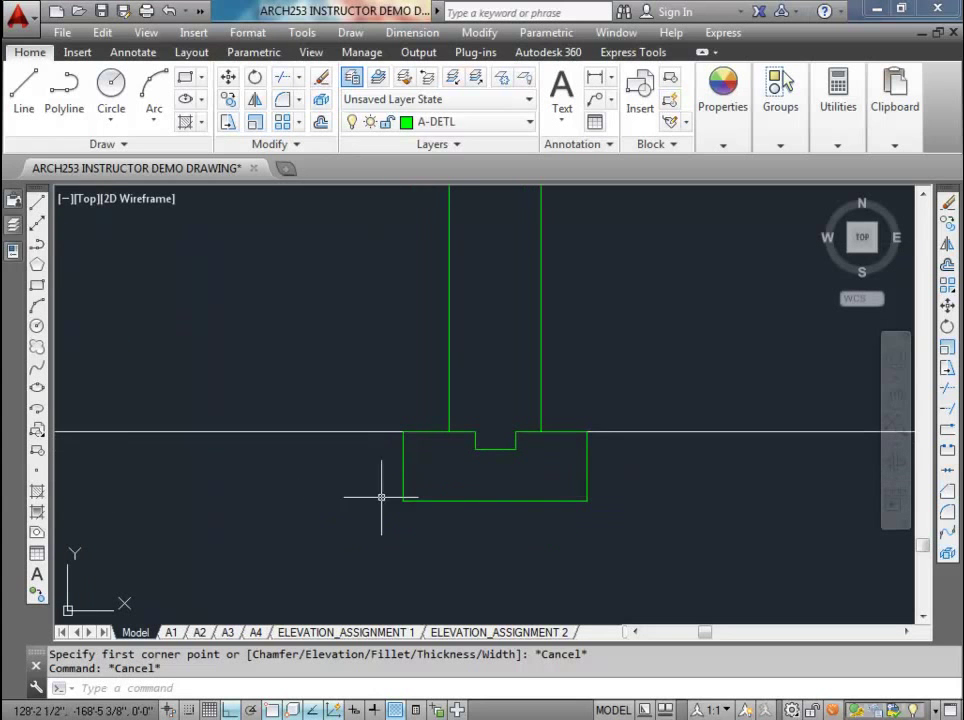
{"action": "left_click", "coordinate": [111, 90]}
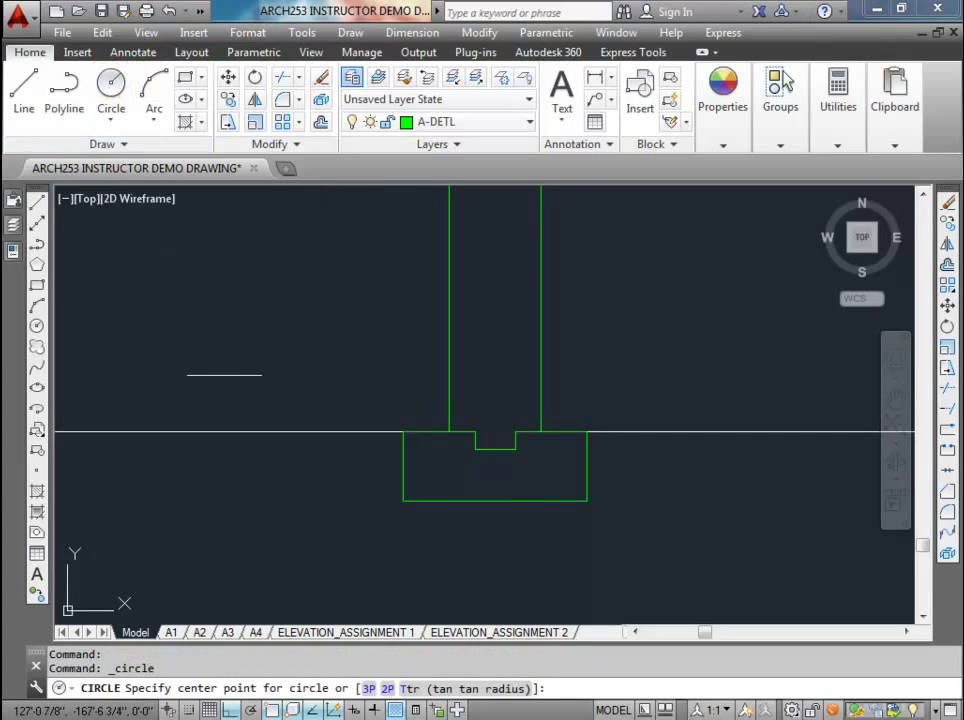
{"action": "left_click", "coordinate": [302, 499]}
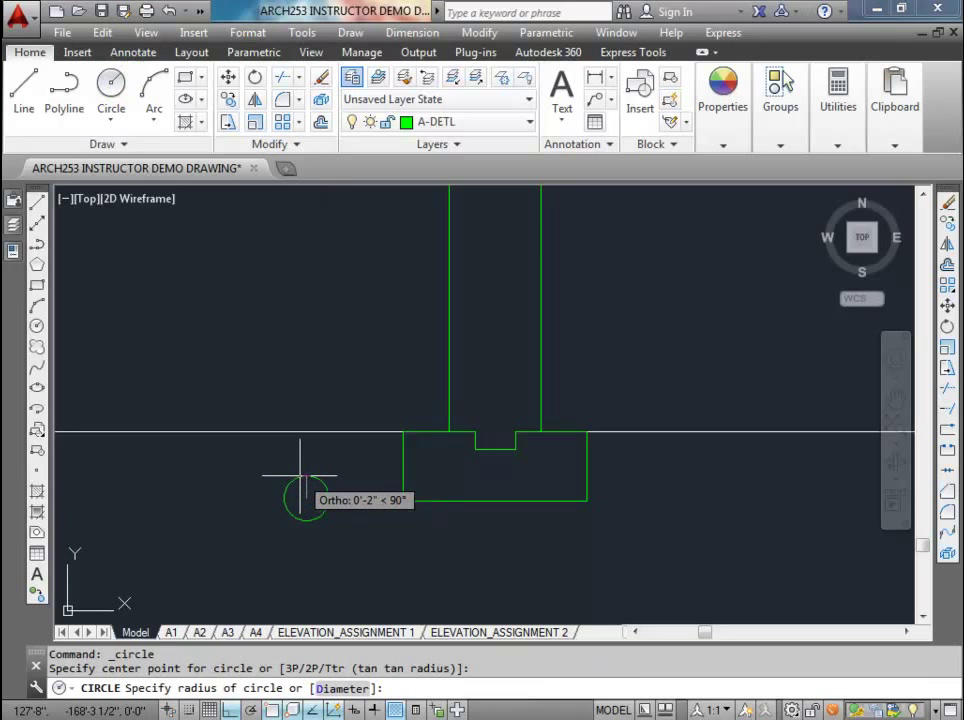
{"action": "type", "text": "4"}
{"action": "key", "text": "Return"}
- Resize the circle beside the footing to a 2" radius by stretching its upper quadrant grip
{"action": "left_click", "coordinate": [370, 482]}
{"action": "left_click", "coordinate": [324, 464]}
{"action": "left_click", "coordinate": [306, 452]}
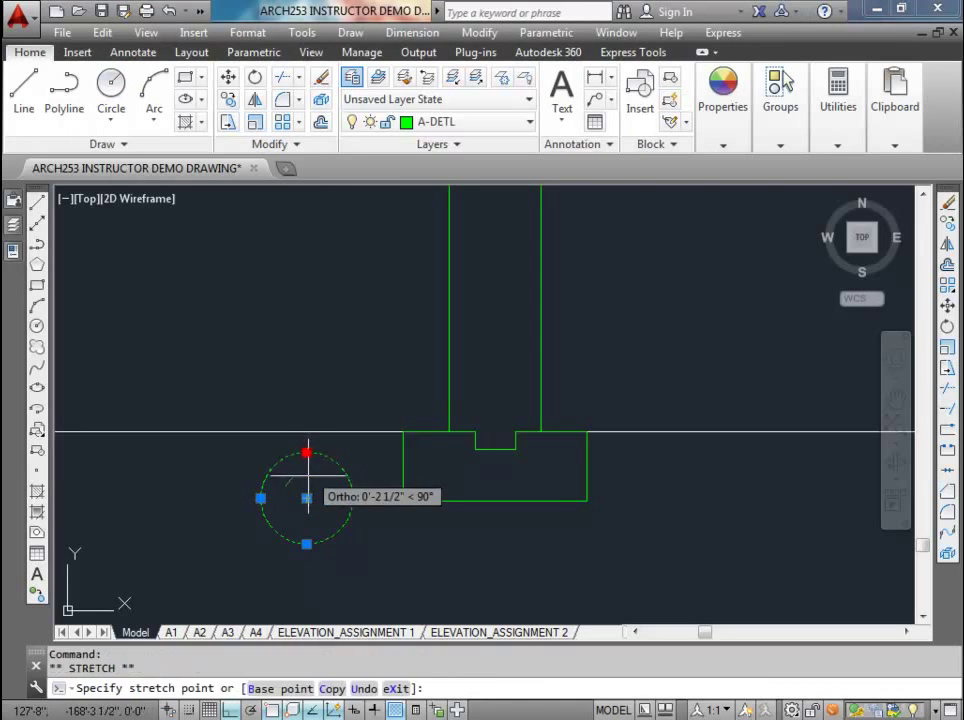
{"action": "type", "text": "2"}
{"action": "key", "text": "Return"}
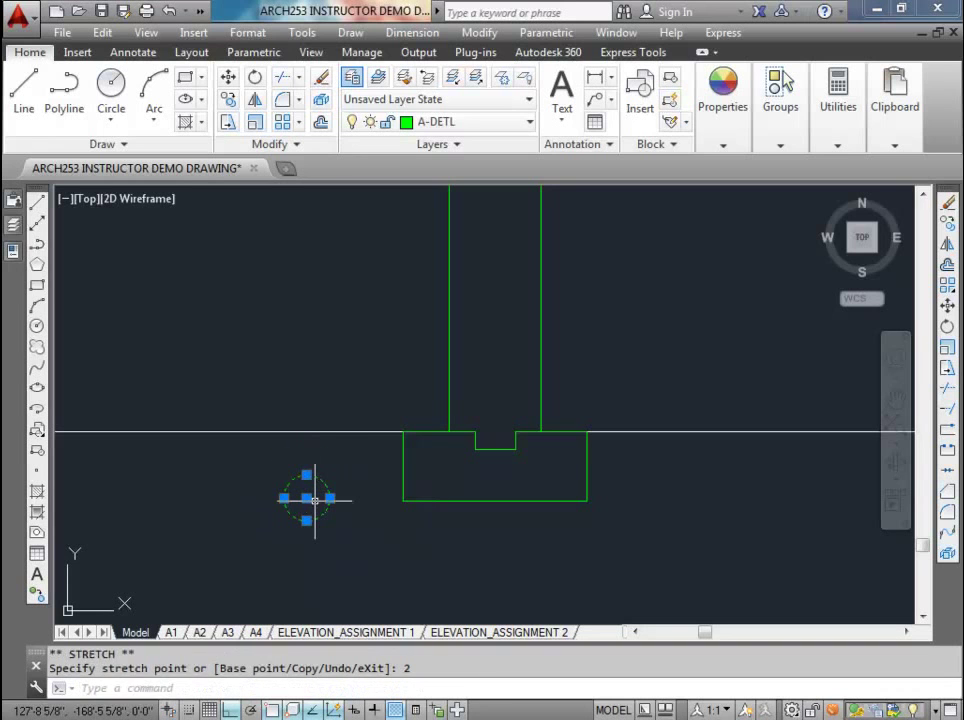
- Move the circle by its bottom quadrant to the footing's lower exterior corner
{"action": "type", "text": "m"}
{"action": "key", "text": "Return"}
{"action": "left_click", "coordinate": [306, 520]}
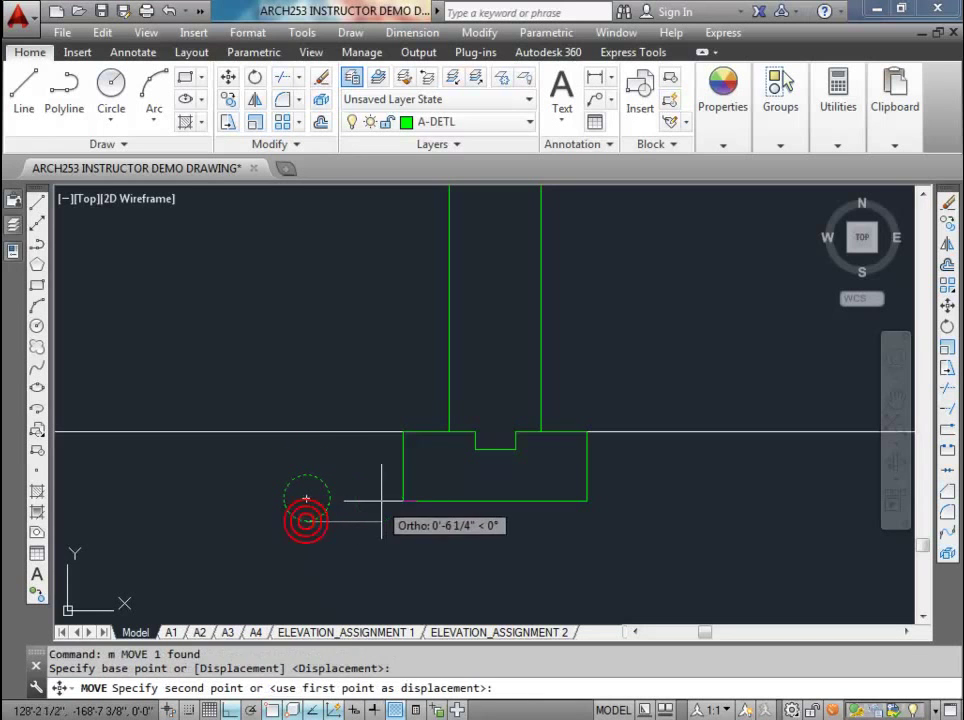
{"action": "left_click", "coordinate": [403, 500]}
- Move the circle horizontally away from the footing, leaving a small gap and keeping it level with the footing's base
{"action": "left_click", "coordinate": [381, 476]}
{"action": "key", "text": "Escape"}
{"action": "type", "text": "m"}
{"action": "key", "text": "Return"}
{"action": "left_click", "coordinate": [391, 549]}
{"action": "left_click", "coordinate": [359, 542]}
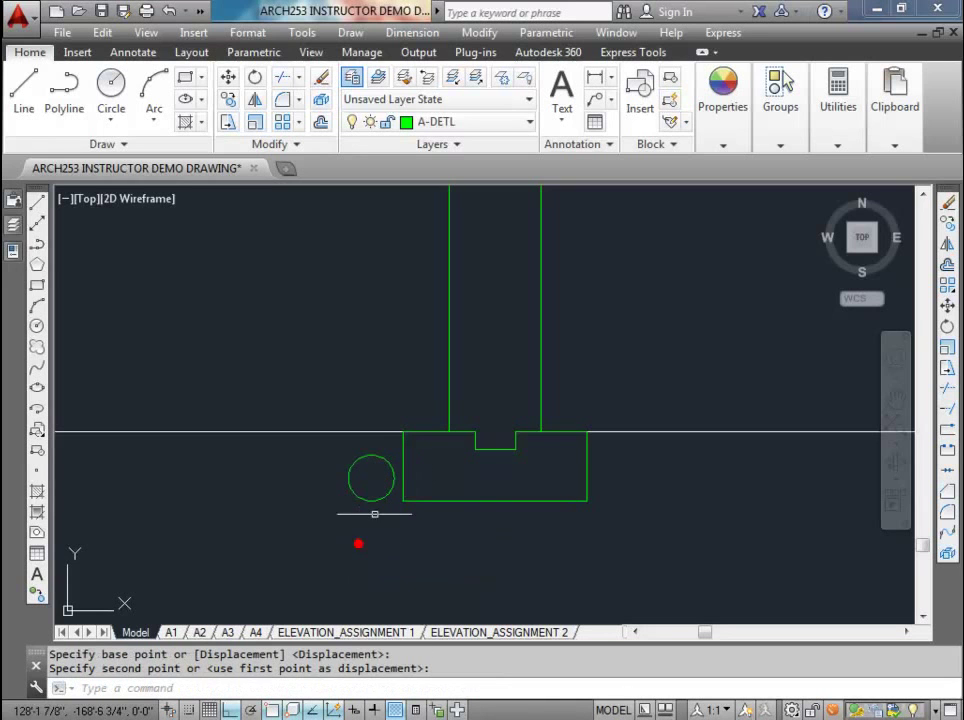
- Examine the circle beside the footing and the foundation wall up to the top of foundation wall level
{"action": "scroll", "coordinate": [329, 506], "scroll_direction": "down", "scroll_amount": 2}
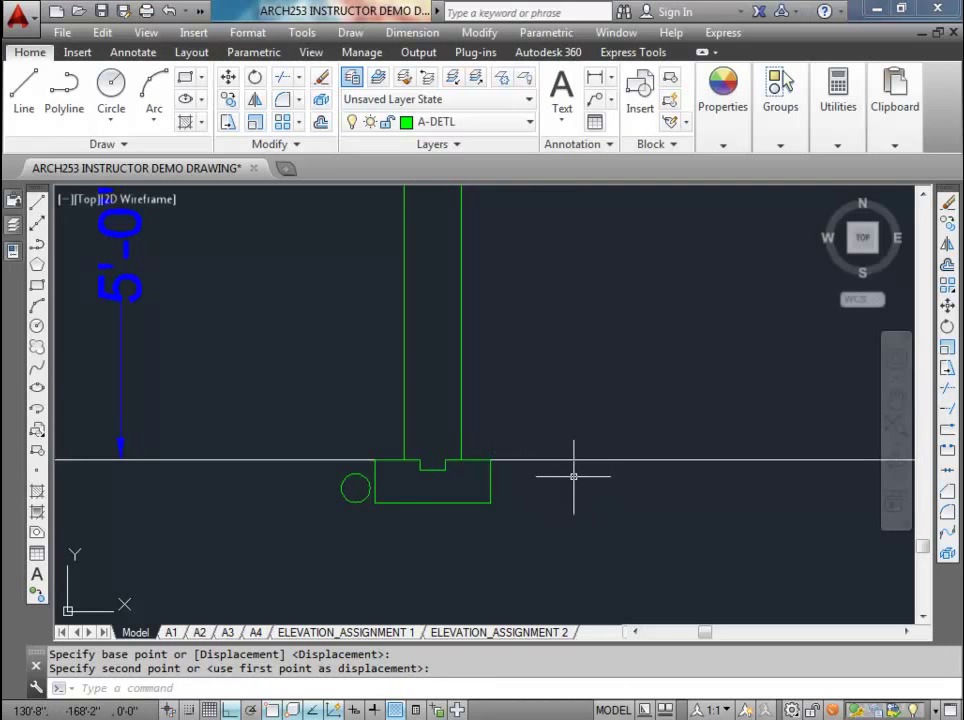
{"action": "scroll", "coordinate": [405, 503], "scroll_direction": "up", "scroll_amount": 2}
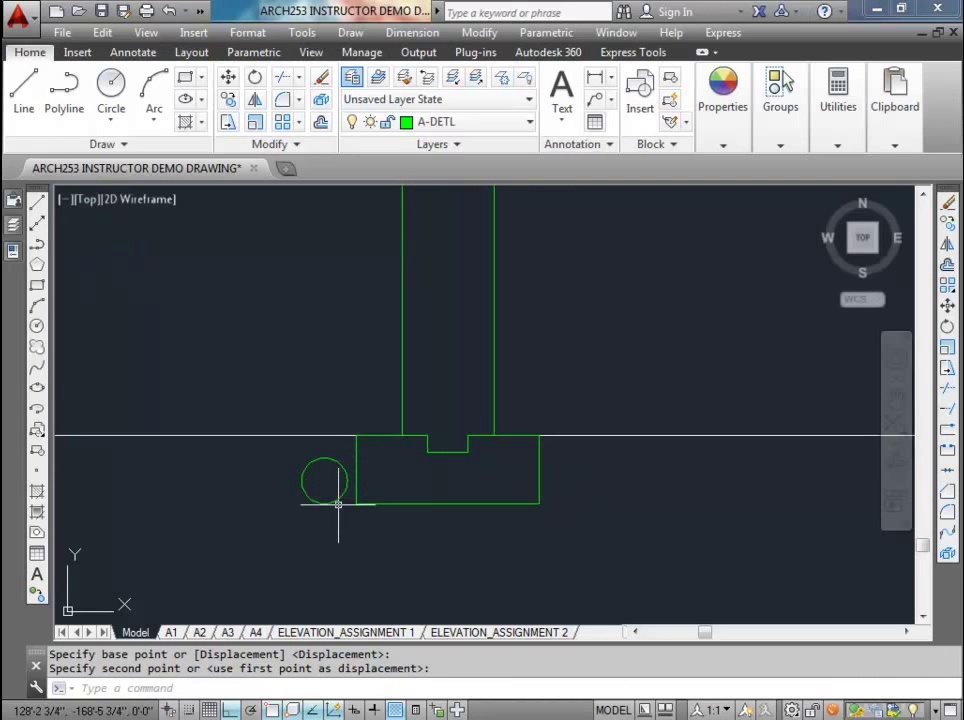
{"action": "scroll", "coordinate": [288, 512], "scroll_direction": "down", "scroll_amount": 3}
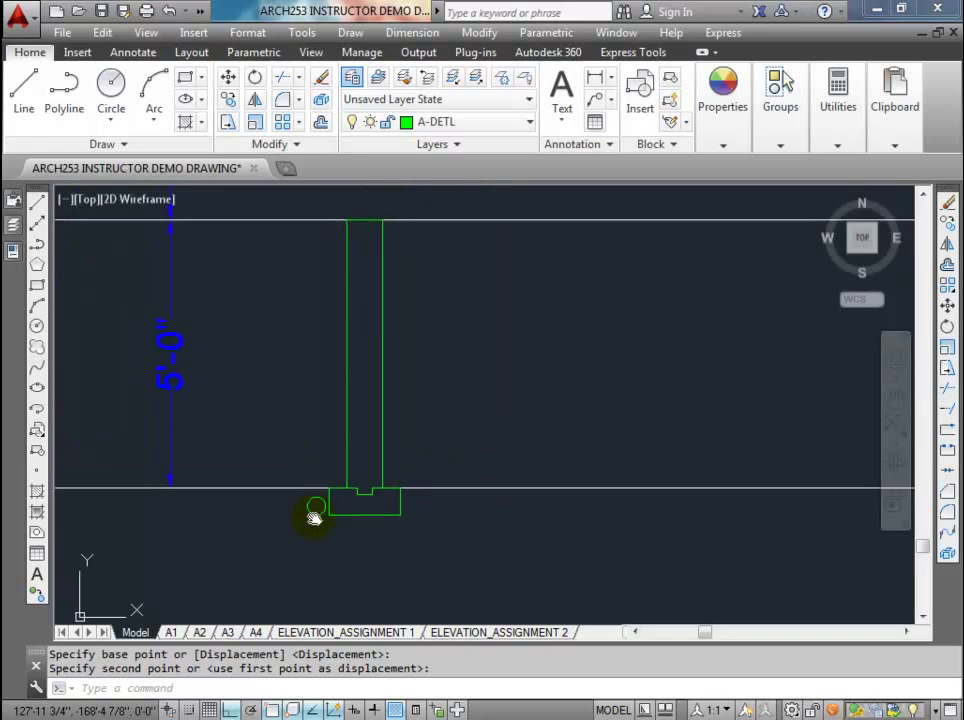
{"action": "scroll", "coordinate": [323, 521], "scroll_direction": "up", "scroll_amount": 3}
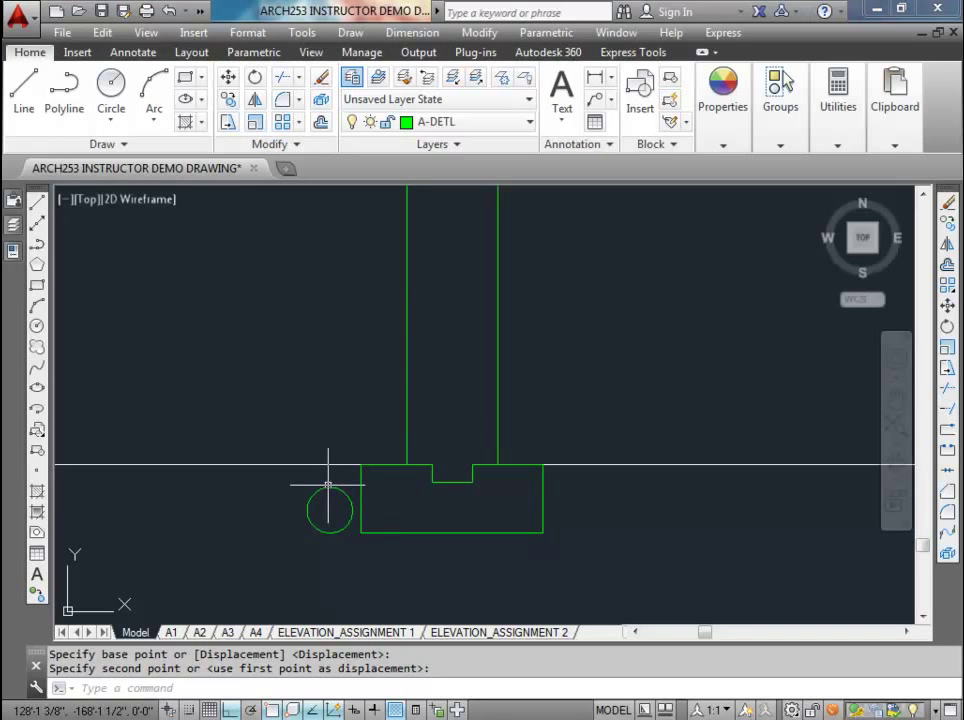
{"action": "scroll", "coordinate": [328, 485], "scroll_direction": "down", "scroll_amount": 4}
{"action": "mouse_move", "coordinate": [335, 440]}
{"action": "middle_mouse_down"}
{"action": "mouse_move", "coordinate": [372, 490]}
{"action": "mouse_move", "coordinate": [490, 469]}
{"action": "middle_mouse_up"}
{"action": "scroll", "coordinate": [368, 484], "scroll_direction": "down", "scroll_amount": 2}
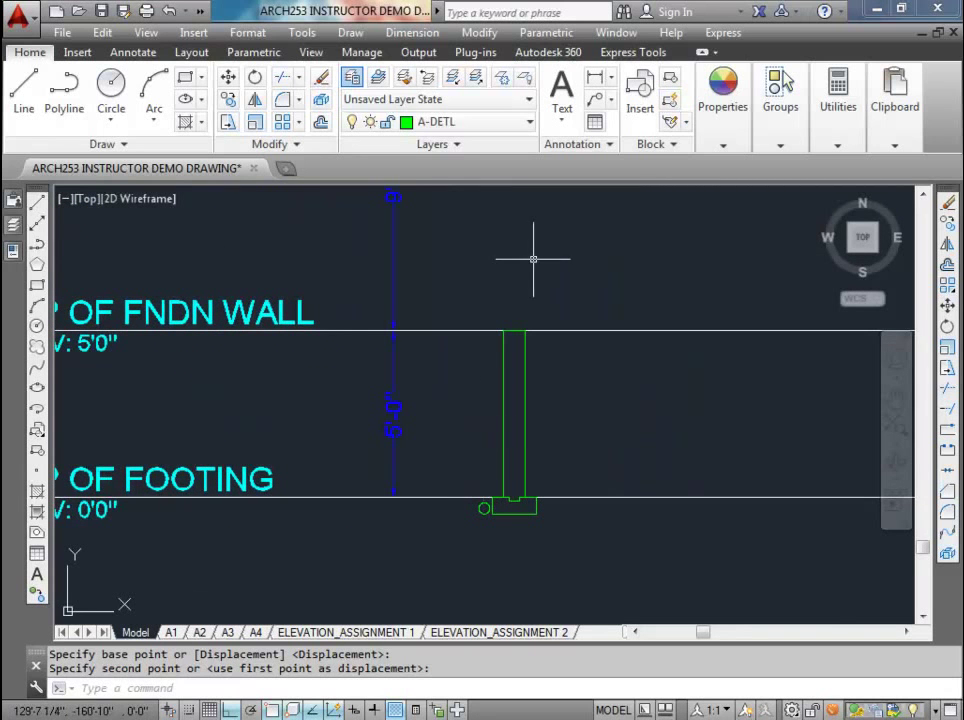
{"action": "scroll", "coordinate": [516, 349], "scroll_direction": "up", "scroll_amount": 2}
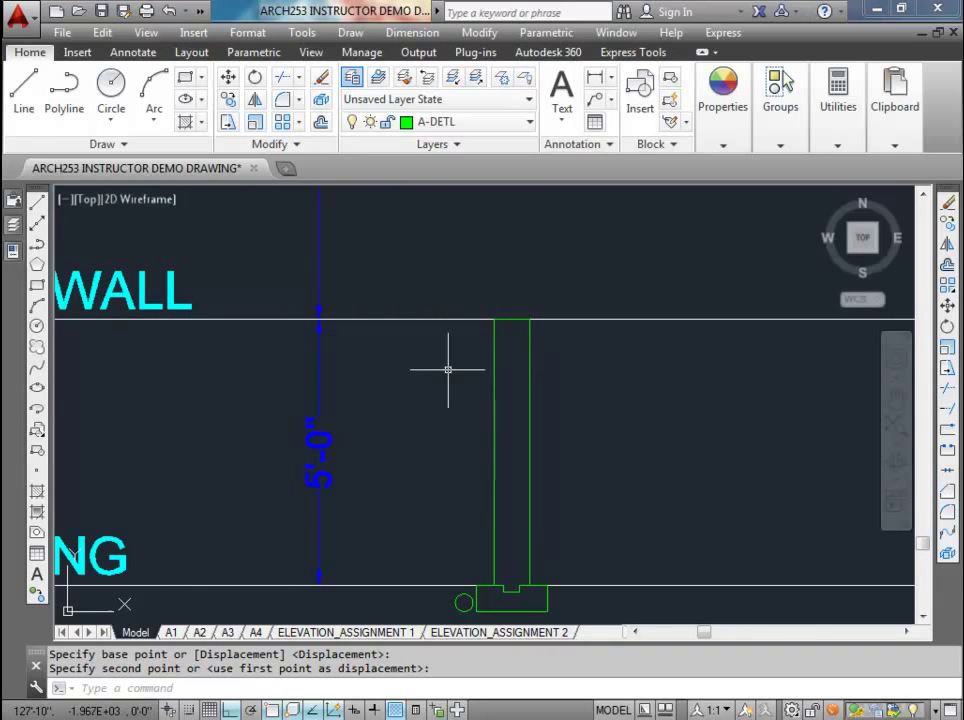
- On layer A-DETL-GRAD, draw a line from 8" below the wall's exterior top corner (From, @0,-8), sloping down away from the wall with ortho off
{"action": "left_click", "coordinate": [530, 122]}
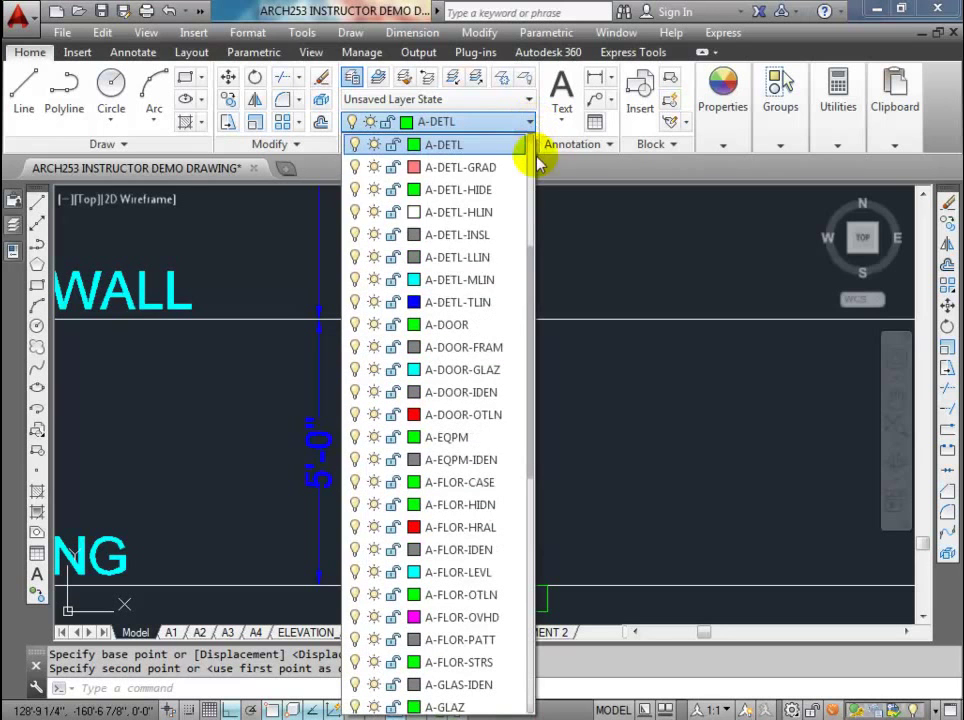
{"action": "left_click", "coordinate": [464, 168]}
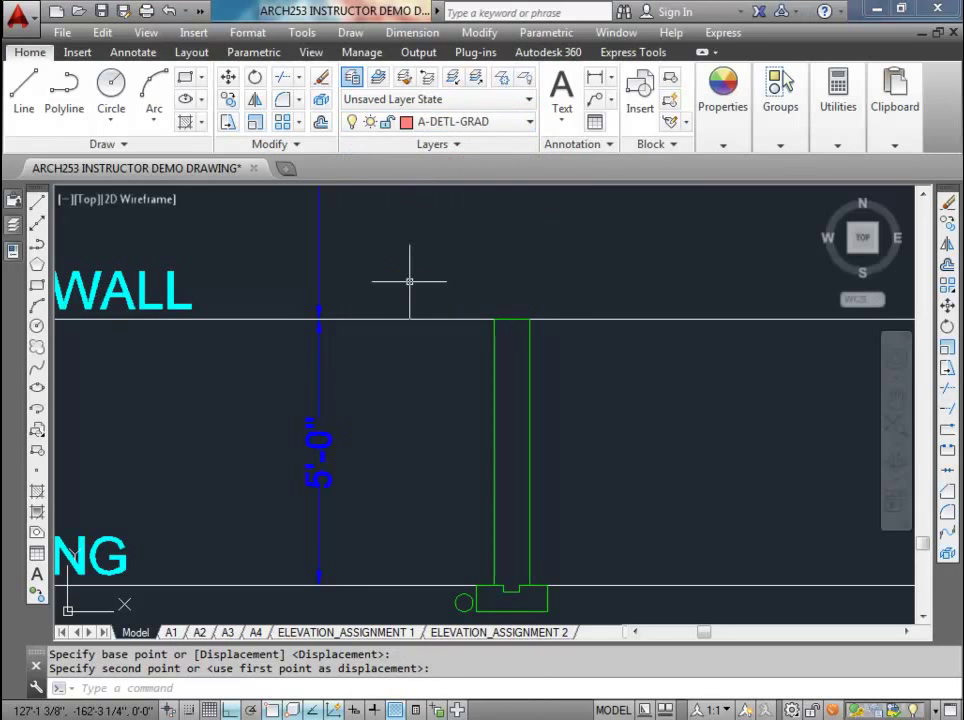
{"action": "type", "text": "l"}
{"action": "key", "text": "Return"}
{"action": "type", "text": "fr"}
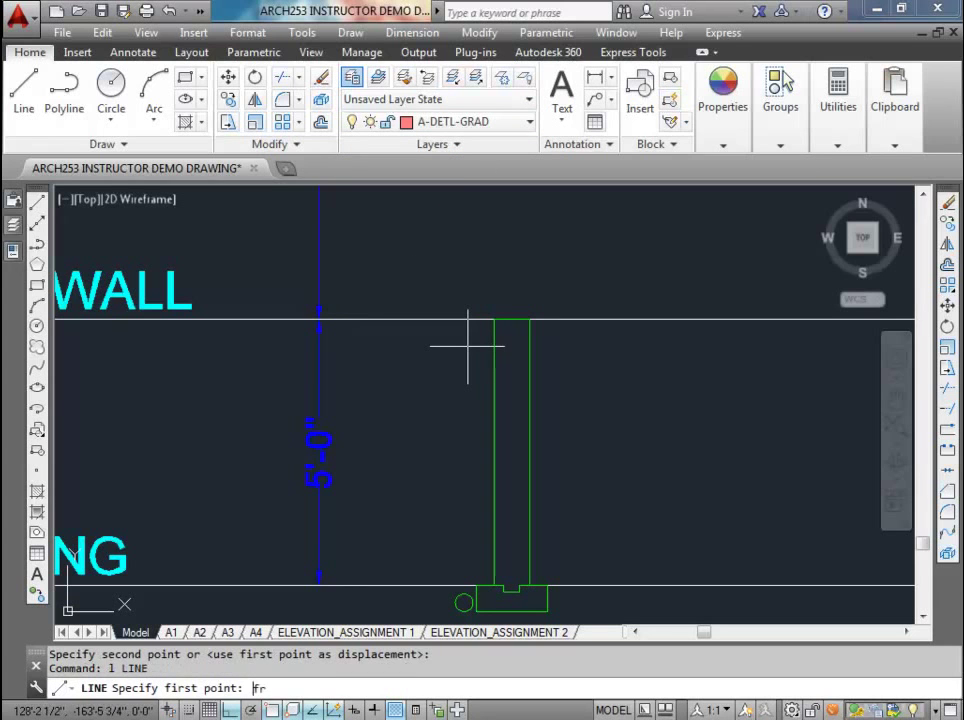
{"action": "type", "text": "om"}
{"action": "key", "text": "Return"}
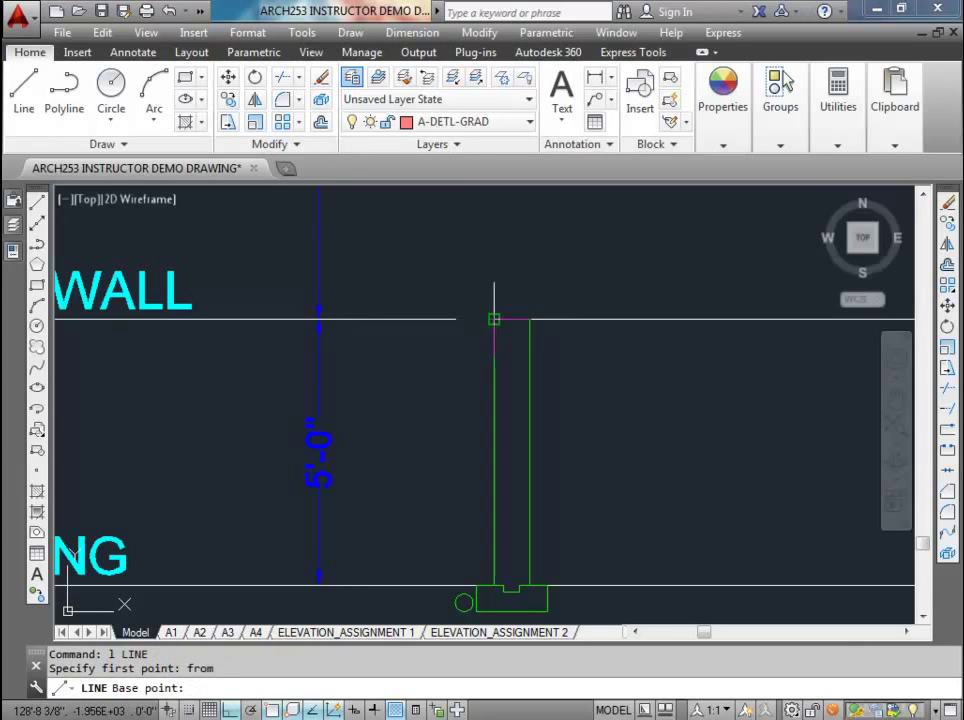
{"action": "left_click", "coordinate": [493, 319]}
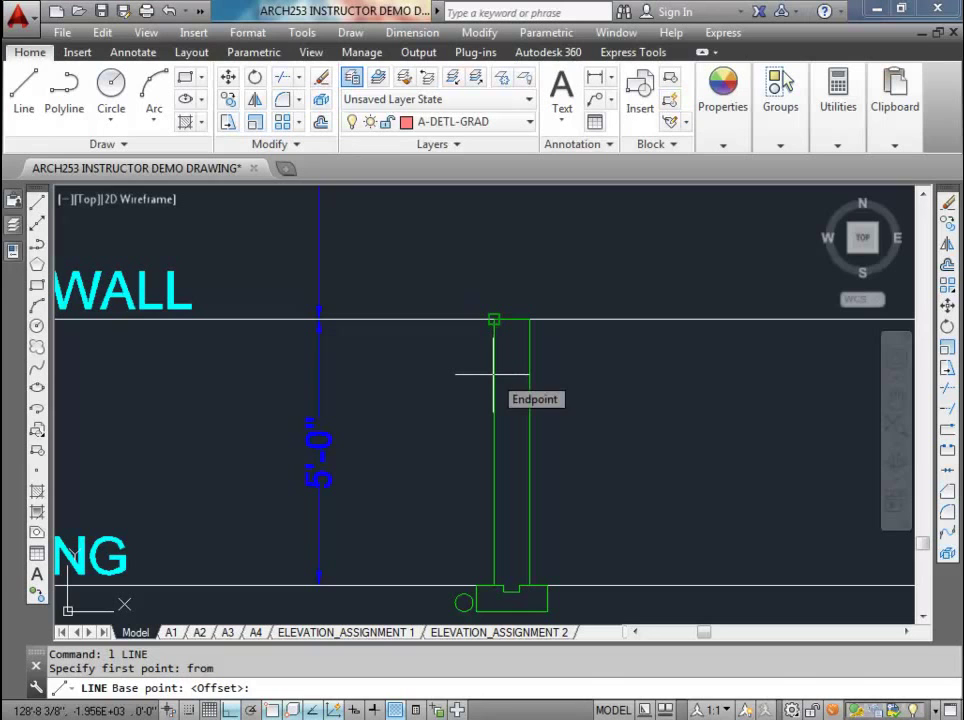
{"action": "type", "text": "@0"}
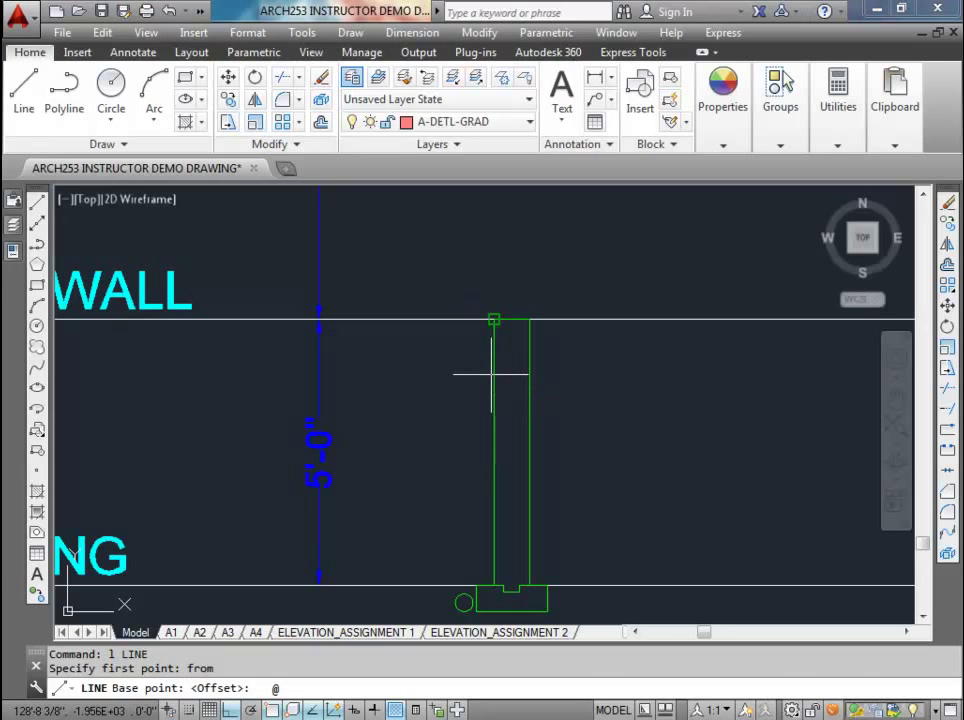
{"action": "type", "text": ","}
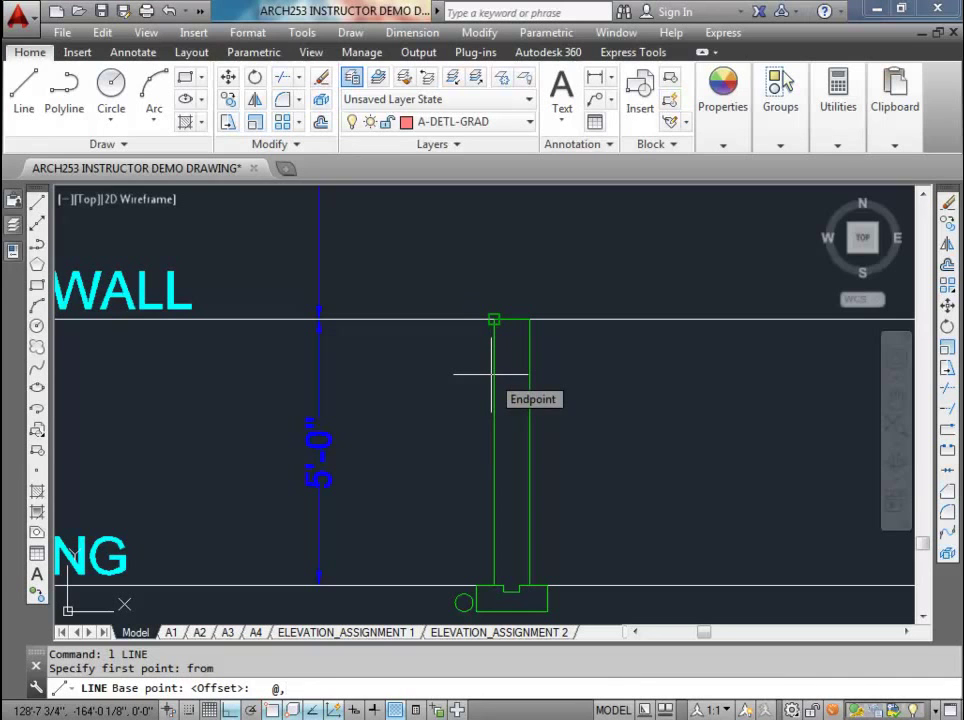
{"action": "type", "text": "-8"}
{"action": "key", "text": "Return"}
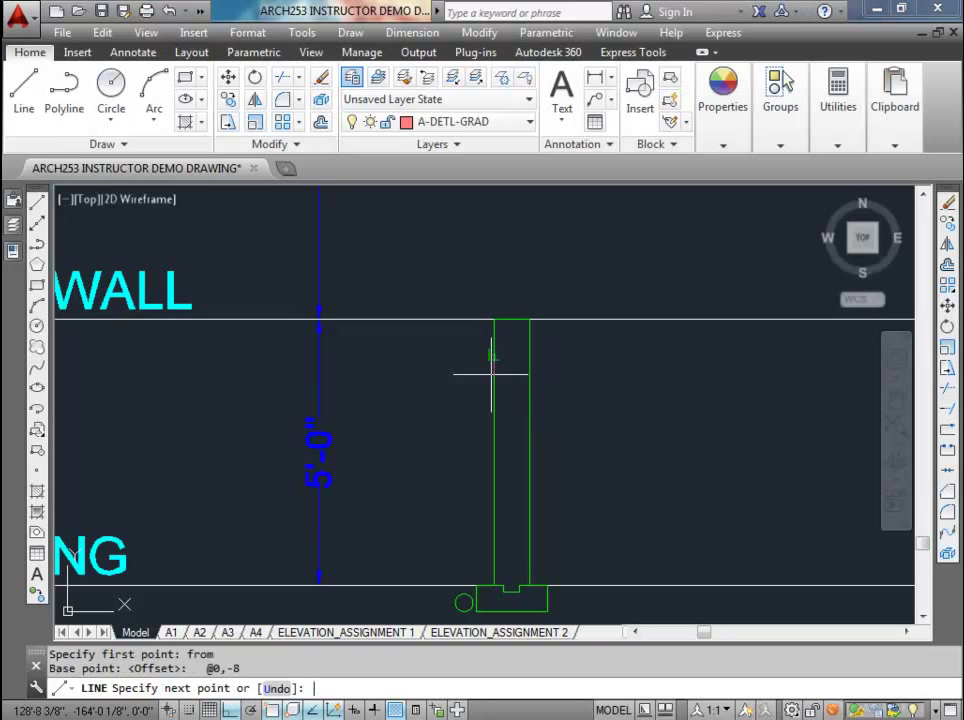
{"action": "key", "text": "F8"}
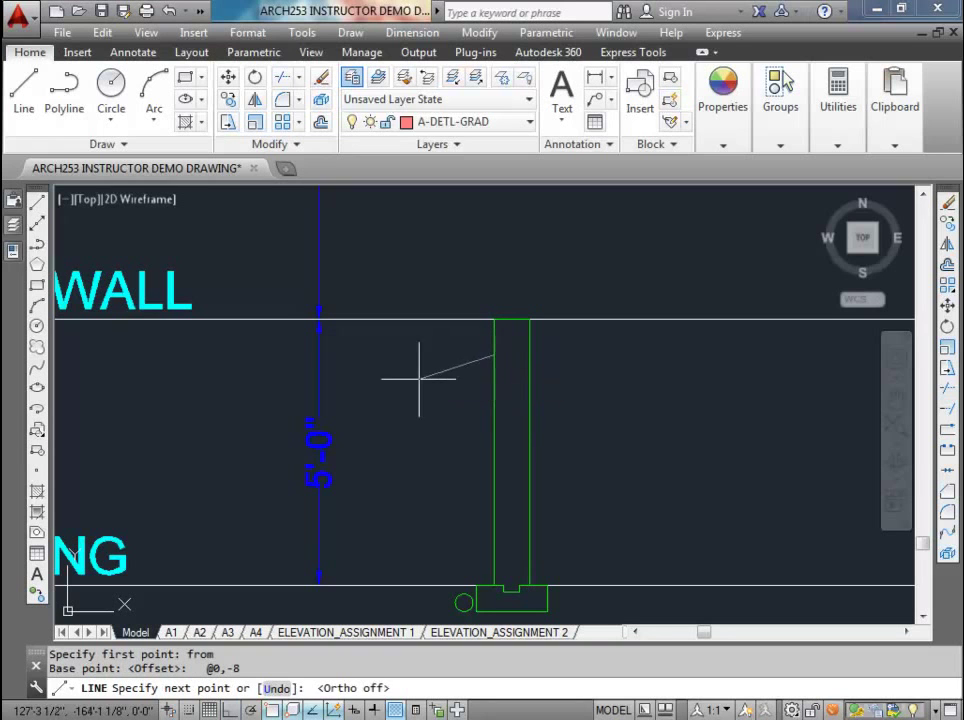
{"action": "left_click", "coordinate": [364, 370]}
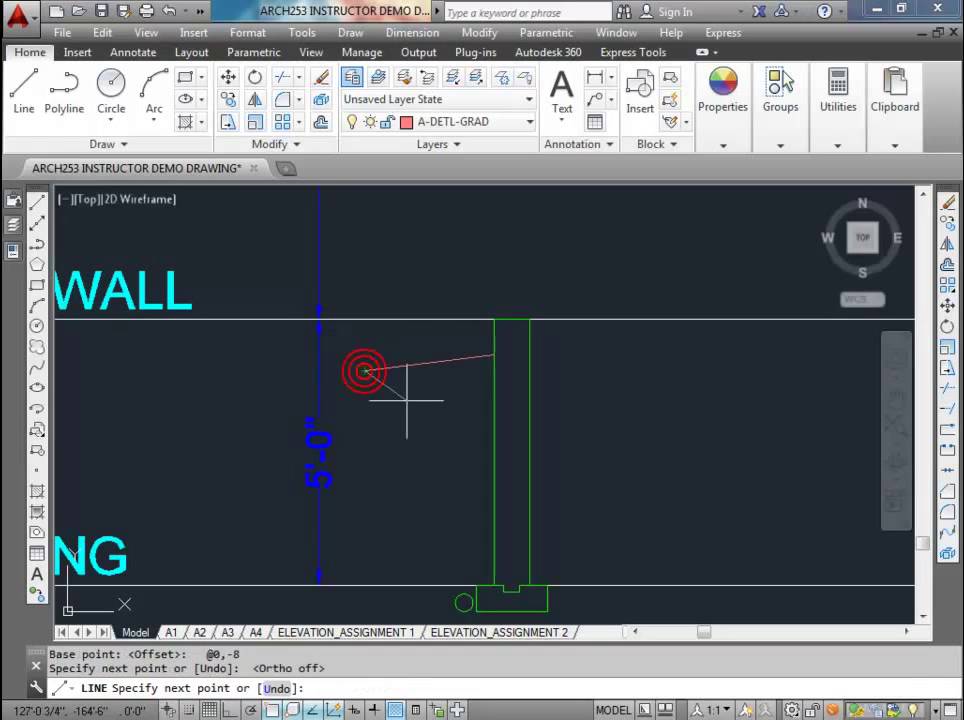
{"action": "key", "text": "Escape"}
- Inspect the sloped grade line where it meets the exterior face of the foundation wall
{"action": "scroll", "coordinate": [417, 393], "scroll_direction": "down", "scroll_amount": 2}
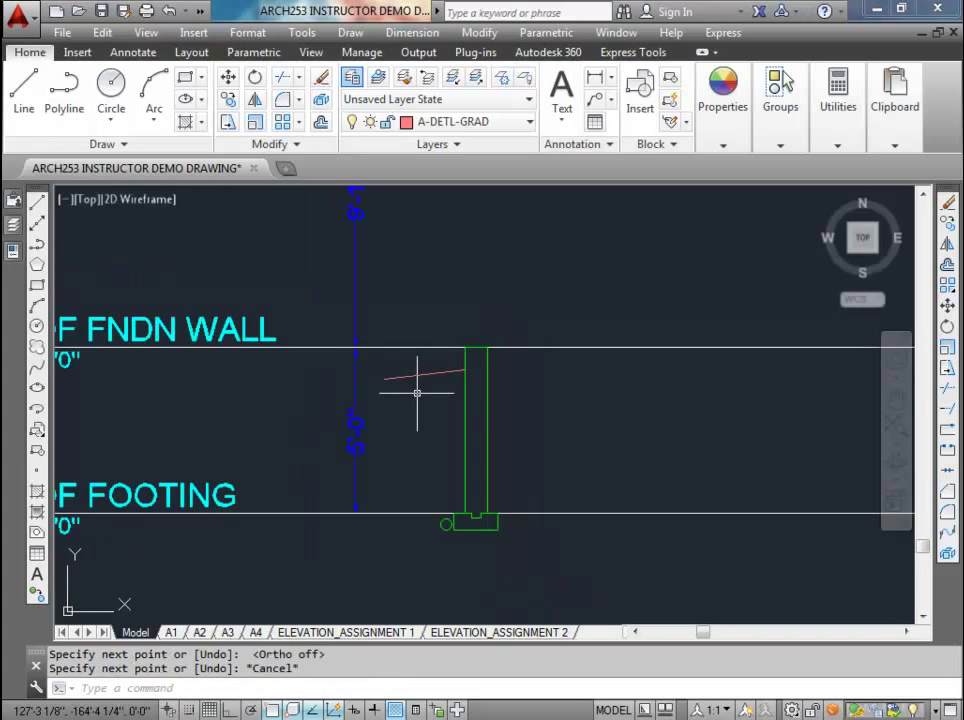
{"action": "scroll", "coordinate": [422, 390], "scroll_direction": "down", "scroll_amount": 1}
{"action": "scroll", "coordinate": [420, 376], "scroll_direction": "up", "scroll_amount": 2}
{"action": "scroll", "coordinate": [480, 375], "scroll_direction": "up", "scroll_amount": 4}
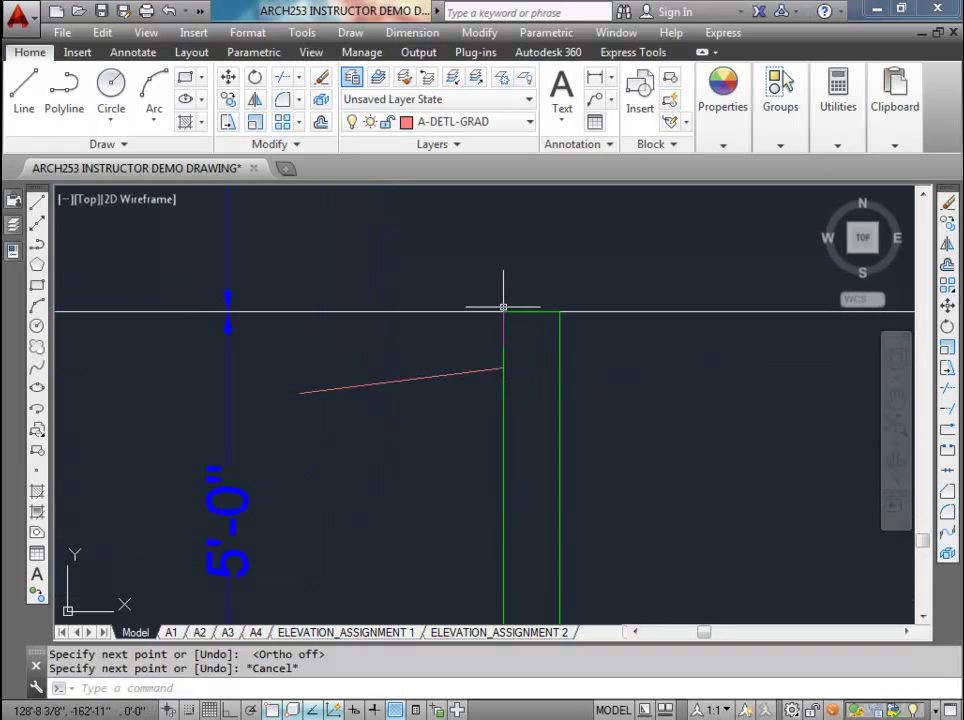
{"action": "mouse_move", "coordinate": [501, 369]}
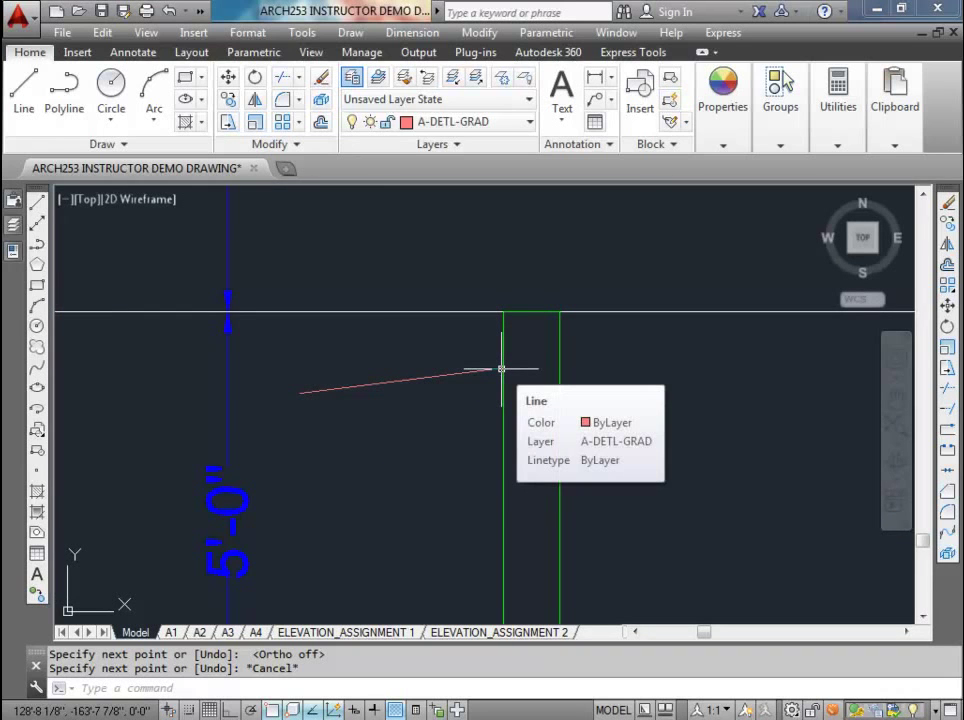
{"action": "scroll", "coordinate": [501, 368], "scroll_direction": "down", "scroll_amount": 5}
{"action": "scroll", "coordinate": [500, 366], "scroll_direction": "up", "scroll_amount": 3}
{"action": "scroll", "coordinate": [501, 364], "scroll_direction": "down", "scroll_amount": 2}
{"action": "middle_click_drag", "start_coordinate": [501, 363], "coordinate": [463, 375]}
{"action": "scroll", "coordinate": [463, 380], "scroll_direction": "up", "scroll_amount": 2}
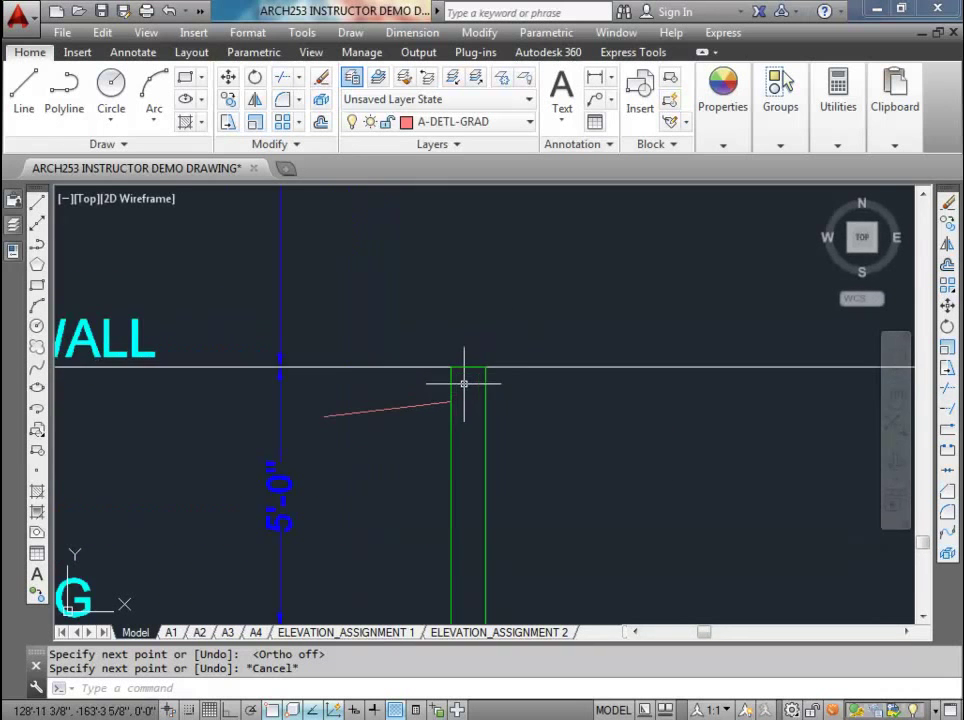
- Add a vertical linear dimension between the grade line's wall end and the wall's top exterior corner, placed outside the wall
{"action": "scroll", "coordinate": [462, 387], "scroll_direction": "down", "scroll_amount": 2}
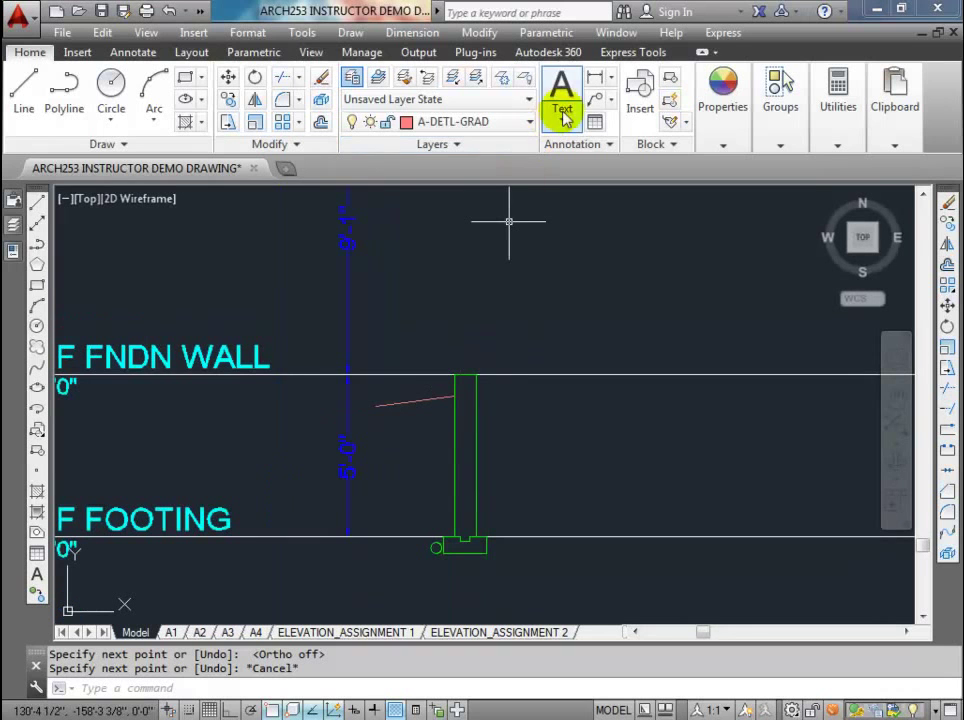
{"action": "left_click", "coordinate": [595, 80]}
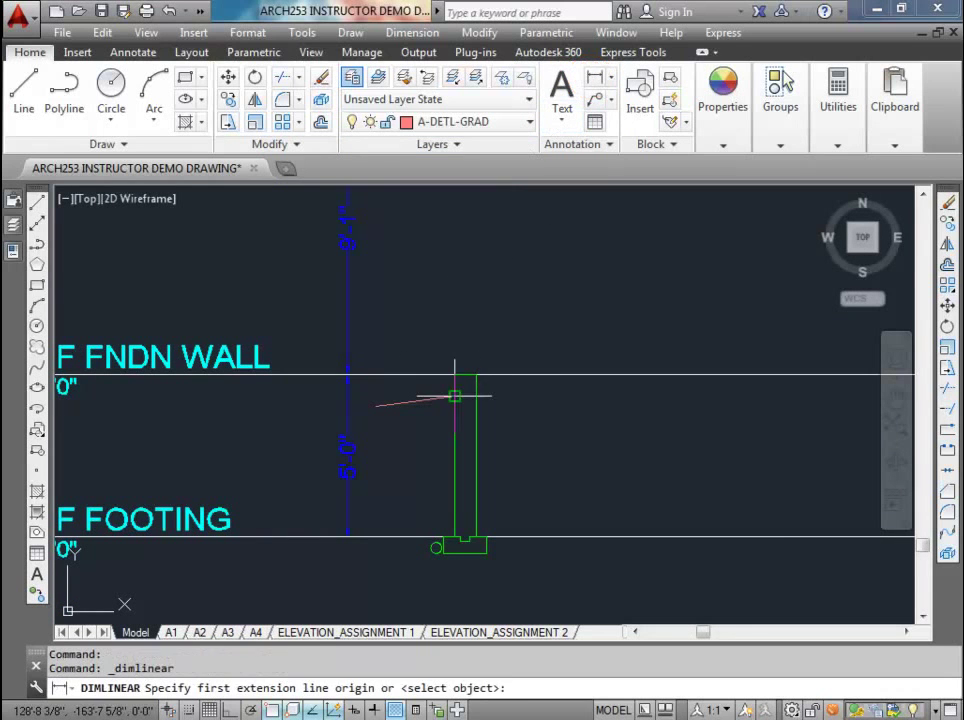
{"action": "left_click", "coordinate": [453, 396]}
{"action": "left_click", "coordinate": [454, 378]}
{"action": "left_click", "coordinate": [370, 391]}
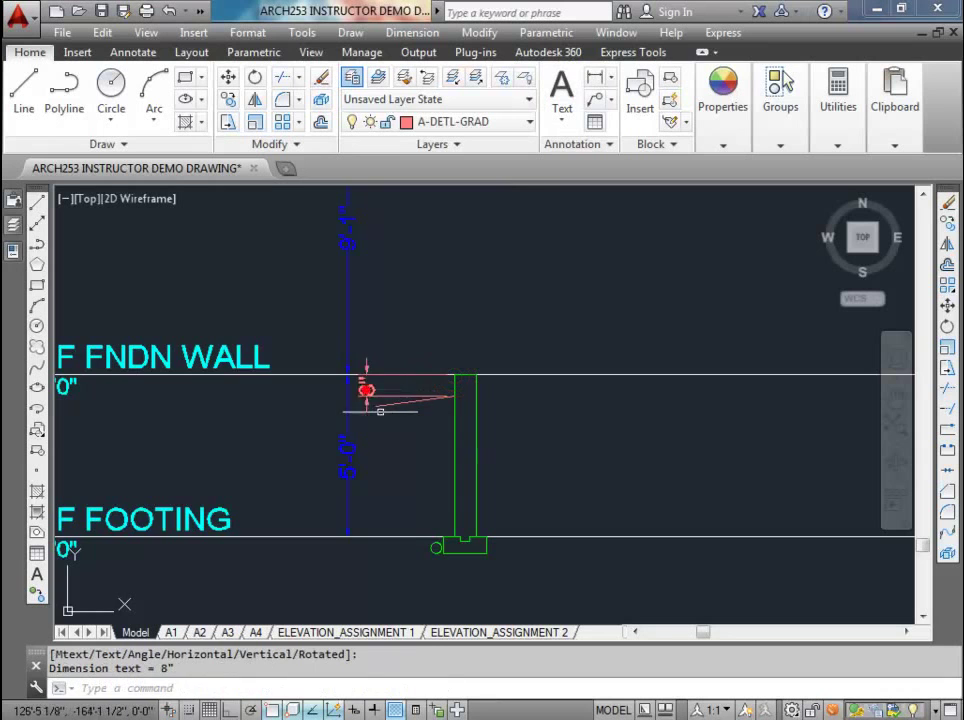
{"action": "scroll", "coordinate": [401, 383], "scroll_direction": "up", "scroll_amount": 3}
{"action": "scroll", "coordinate": [420, 423], "scroll_direction": "down", "scroll_amount": 3}
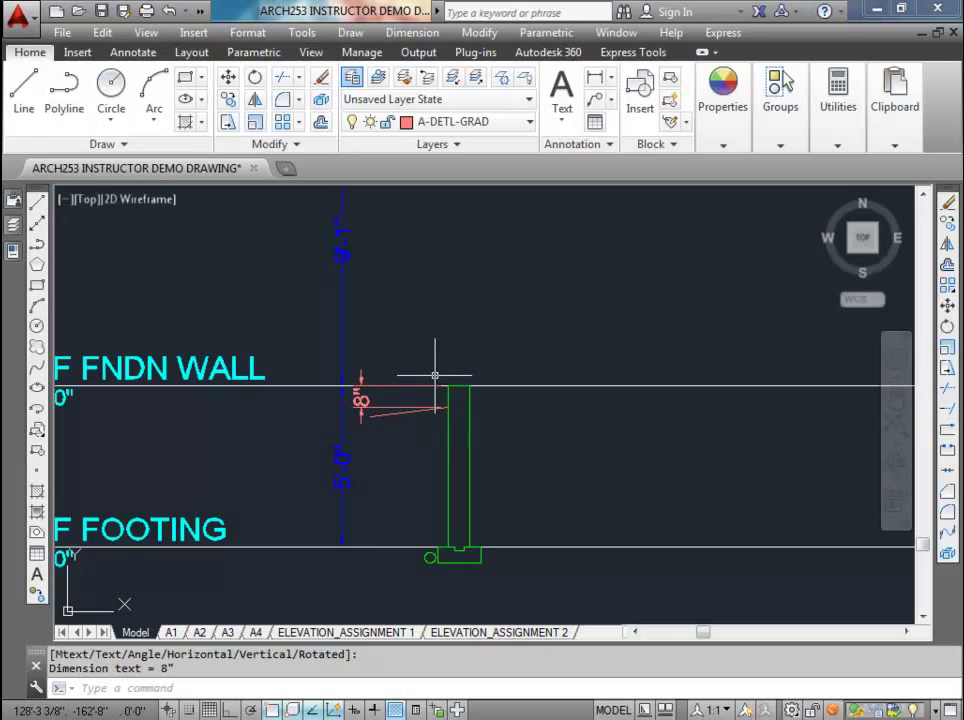
- Make A-DETL the current layer by picking the foundation wall's line, and regenerate the drawing
{"action": "scroll", "coordinate": [455, 400], "scroll_direction": "up", "scroll_amount": 2}
{"action": "middle_click_drag", "start_coordinate": [432, 400], "coordinate": [399, 394]}
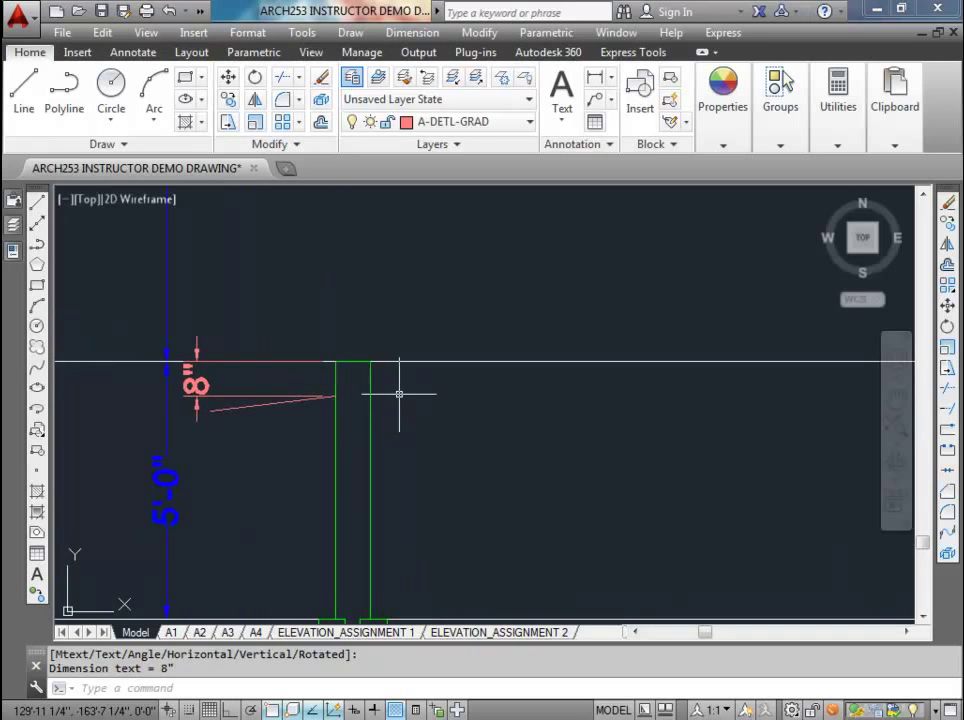
{"action": "left_click", "coordinate": [378, 77]}
{"action": "left_click", "coordinate": [336, 384]}
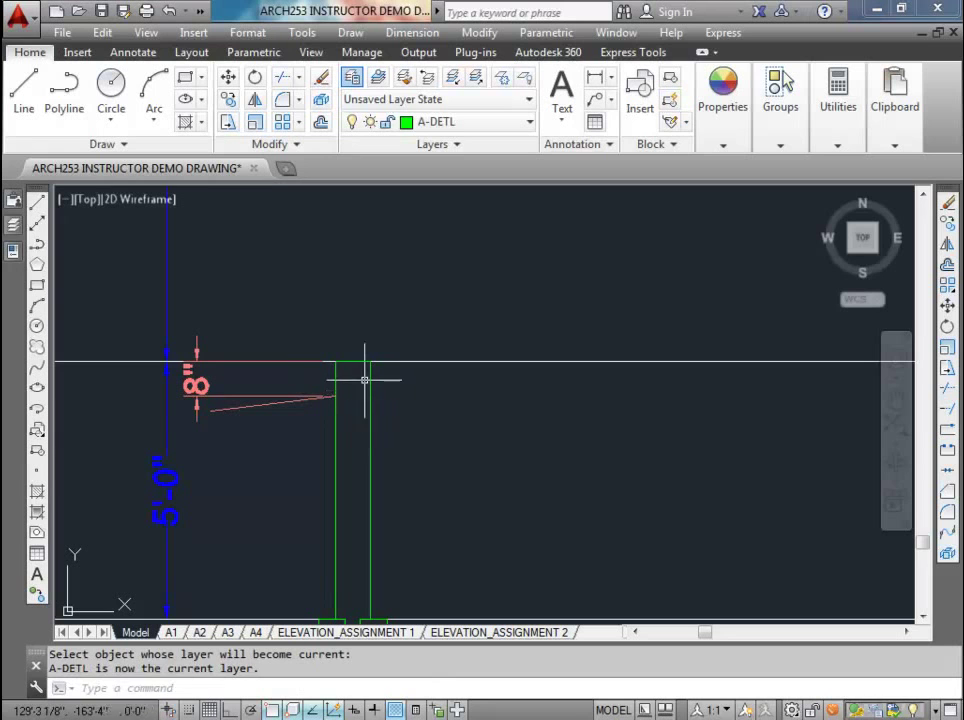
{"action": "type", "text": "re"}
{"action": "key", "text": "Return"}
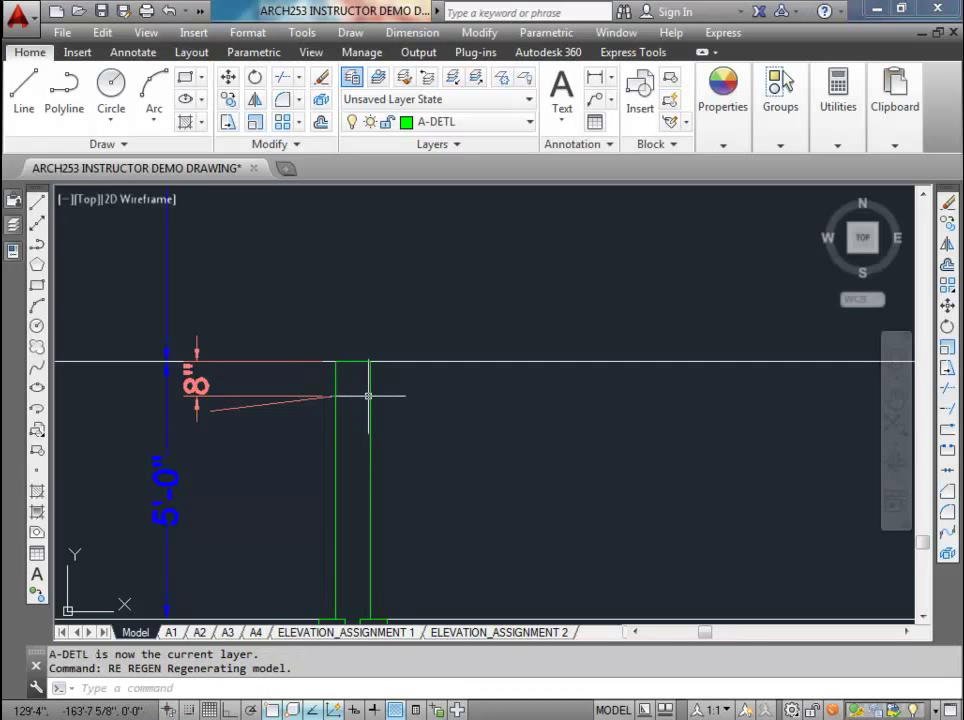
{"action": "type", "text": "re"}
{"action": "key", "text": "Return"}
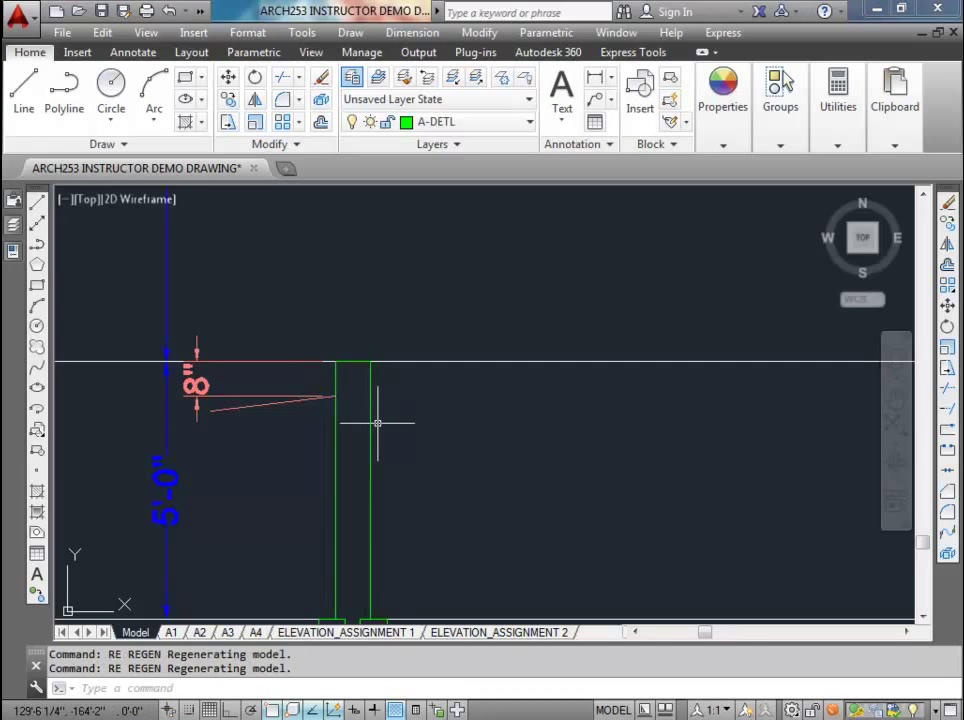
{"action": "type", "text": "rec"}
{"action": "key", "text": "Return"}
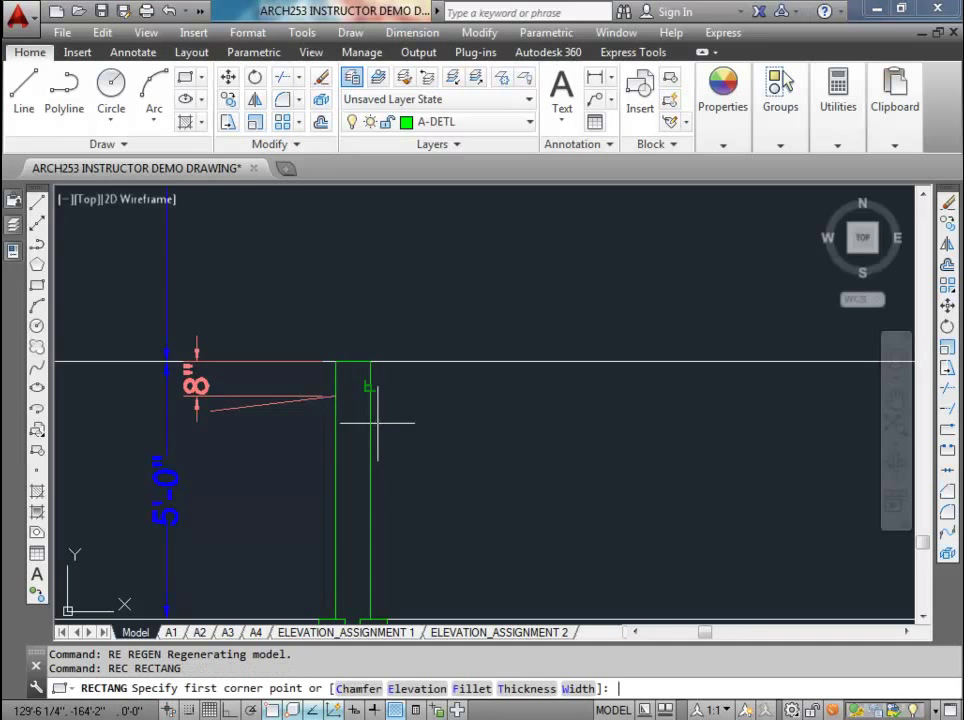
{"action": "left_click", "coordinate": [370, 385]}
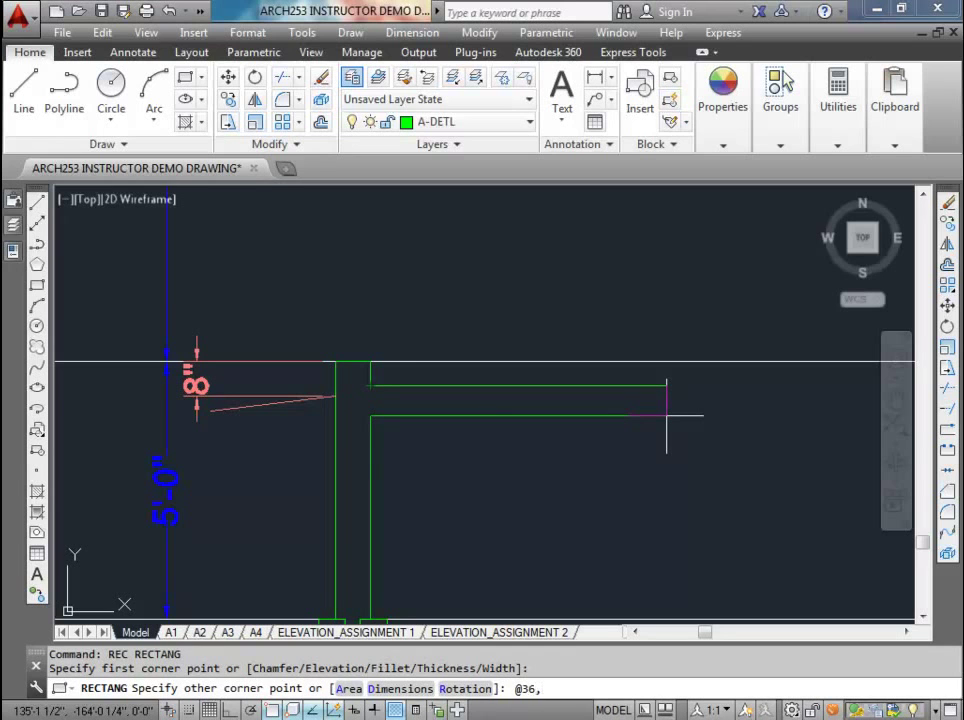
{"action": "key", "text": "Return"}
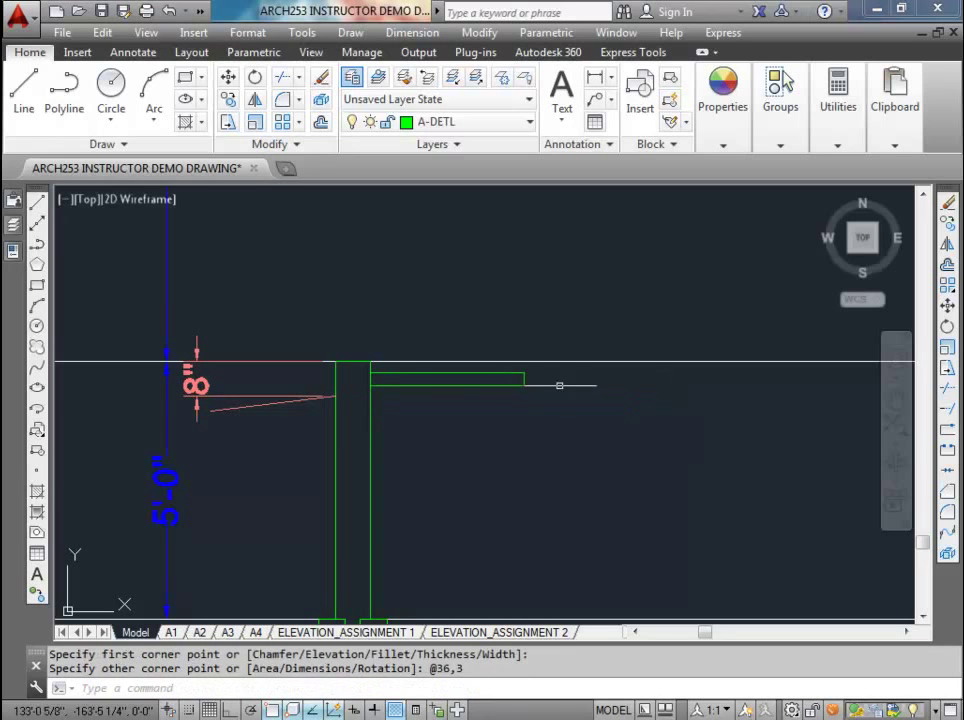
- Move the interior rectangle down the foundation wall's inside face so its top edge is level with the grade line's wall end
{"action": "left_click", "coordinate": [497, 384]}
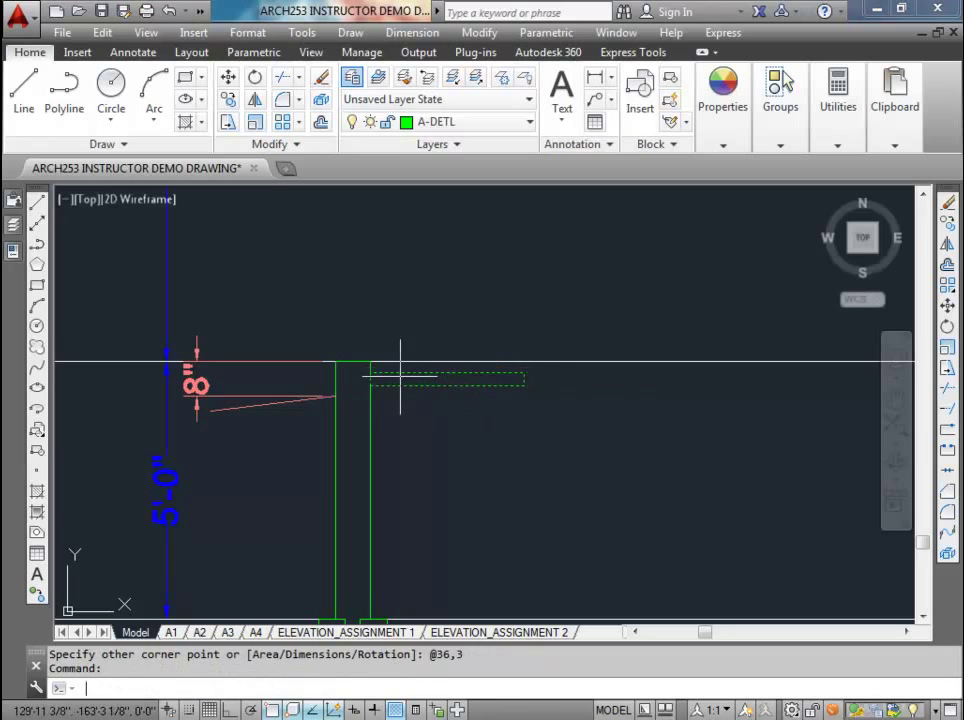
{"action": "type", "text": "m"}
{"action": "key", "text": "Return"}
{"action": "scroll", "coordinate": [400, 377], "scroll_direction": "up", "scroll_amount": 4}
{"action": "left_click", "coordinate": [327, 364]}
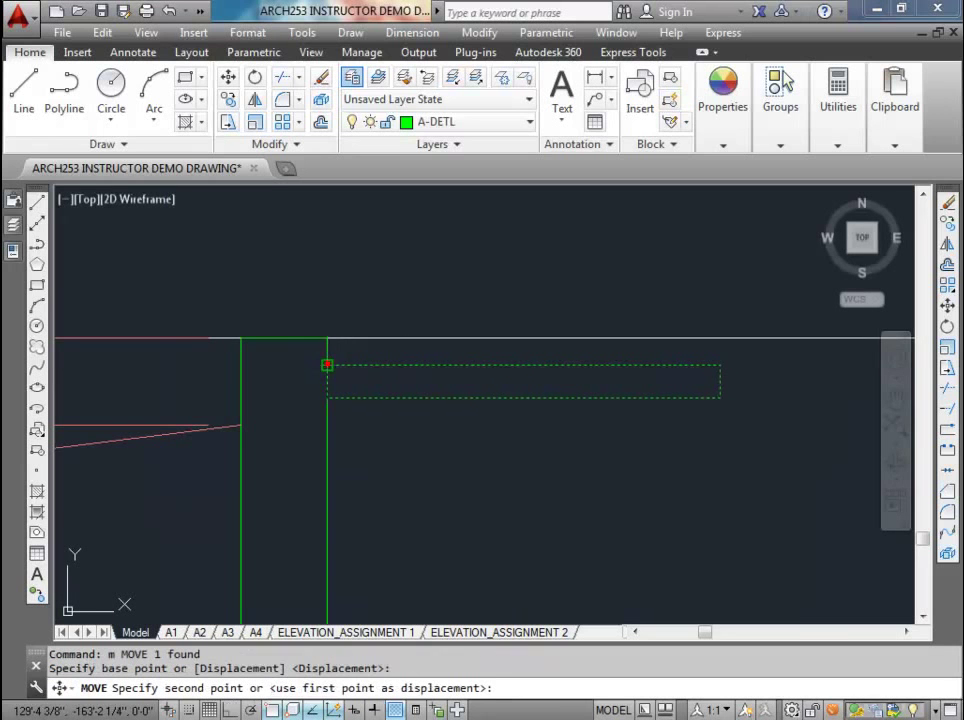
{"action": "left_click", "coordinate": [328, 426]}
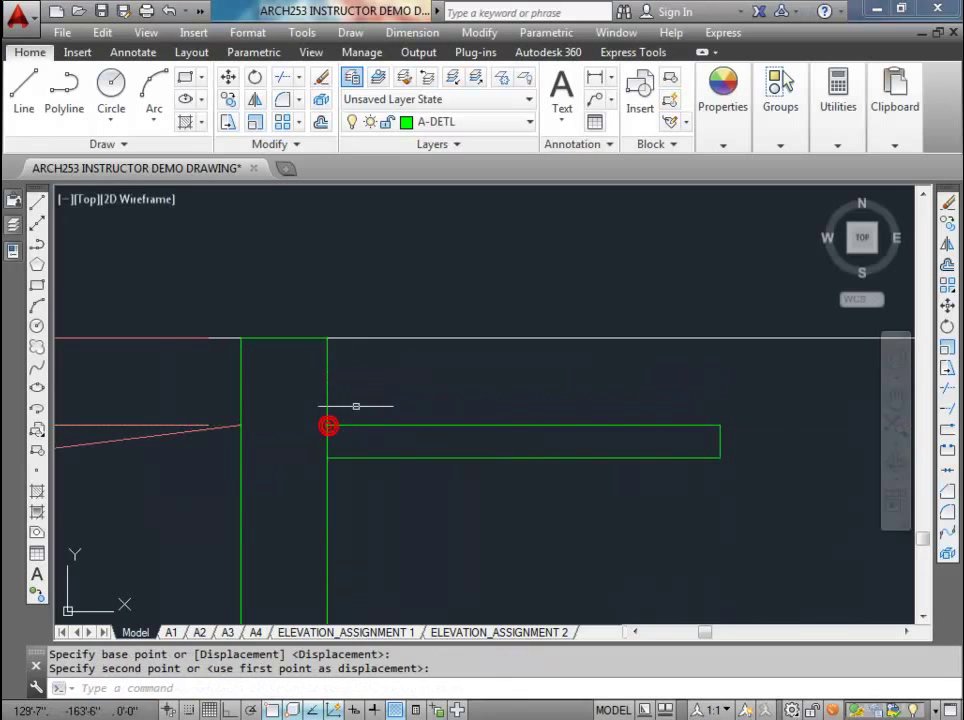
- Stretch the end edge of the interior rectangle horizontally away from the foundation wall to make a long slab, and deselect it
{"action": "scroll", "coordinate": [250, 428], "scroll_direction": "down", "scroll_amount": 6}
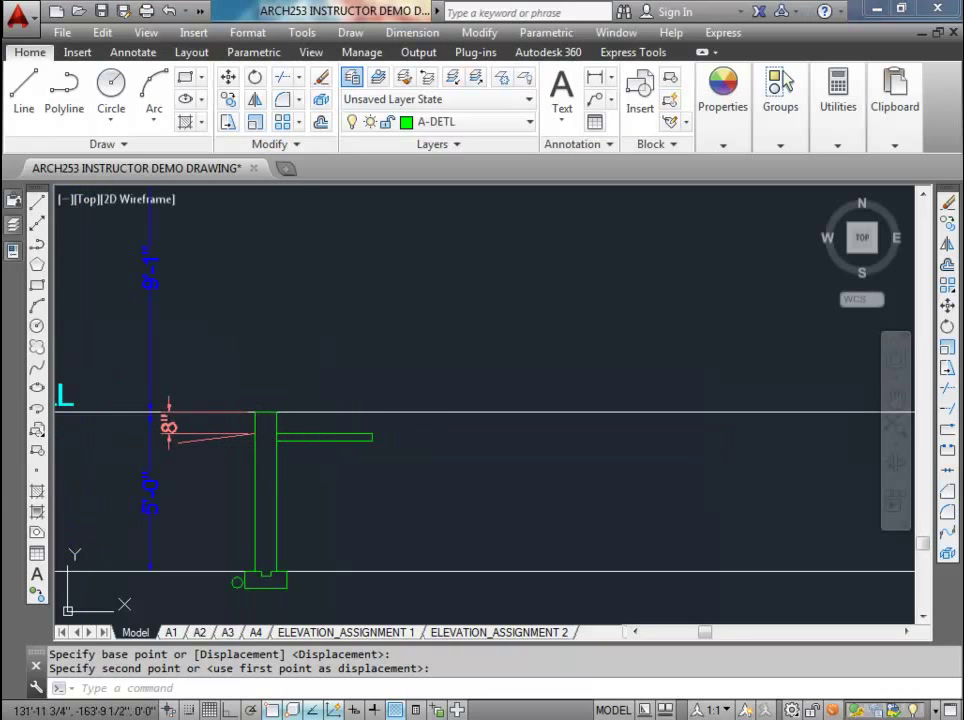
{"action": "left_click", "coordinate": [371, 435]}
{"action": "mouse_move", "coordinate": [373, 437]}
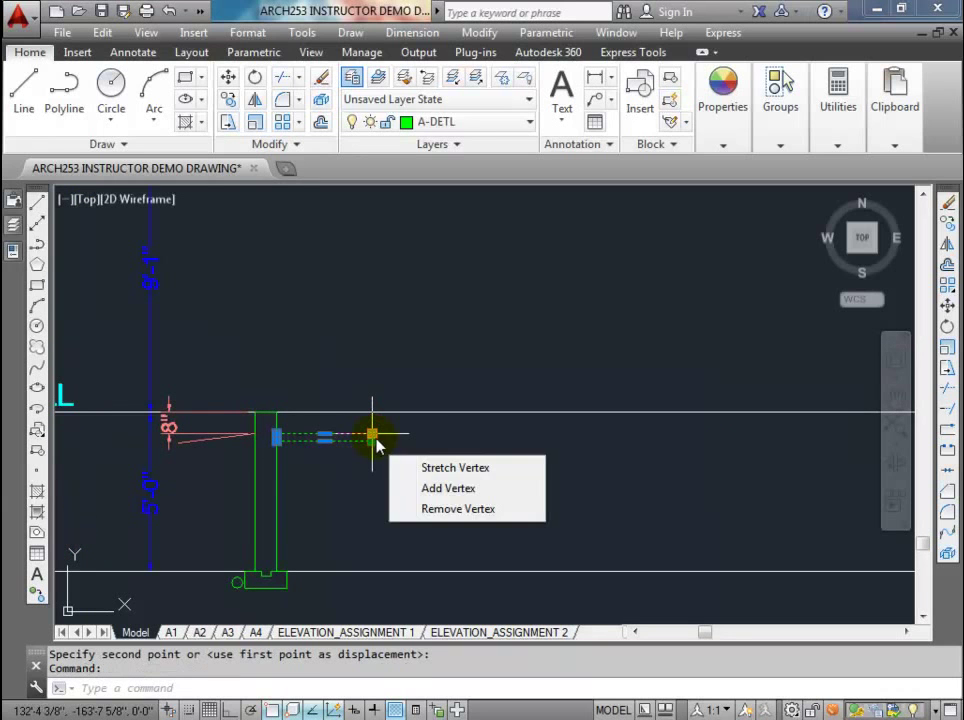
{"action": "scroll", "coordinate": [358, 458], "scroll_direction": "up", "scroll_amount": 4}
{"action": "left_click", "coordinate": [391, 398]}
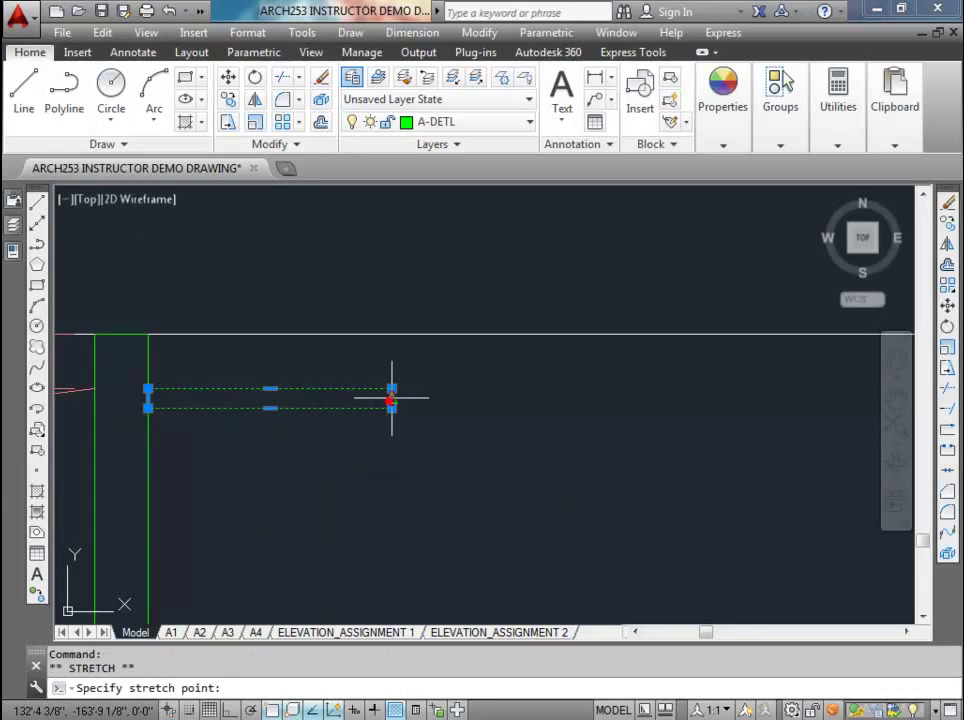
{"action": "scroll", "coordinate": [391, 398], "scroll_direction": "down", "scroll_amount": 4}
{"action": "left_click", "coordinate": [680, 402]}
{"action": "key", "text": "Escape"}
{"action": "key", "text": "Escape"}
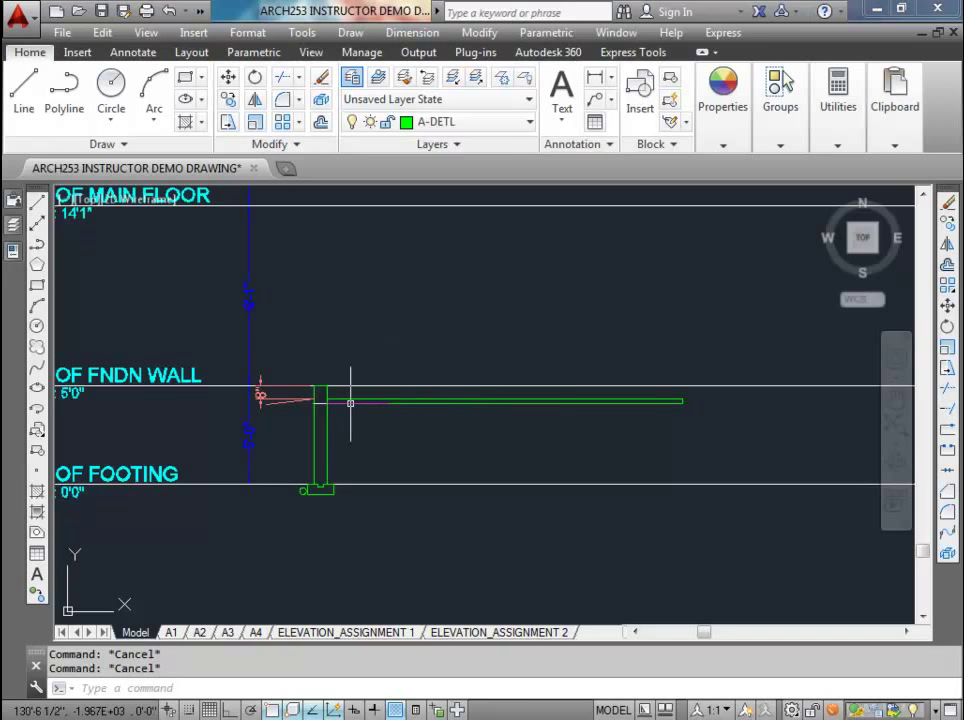
- Try to draw a rectangle from the foundation wall's top exterior corner using 5.5,1.5 as the other corner, and undo it
{"action": "scroll", "coordinate": [335, 395], "scroll_direction": "up", "scroll_amount": 3}
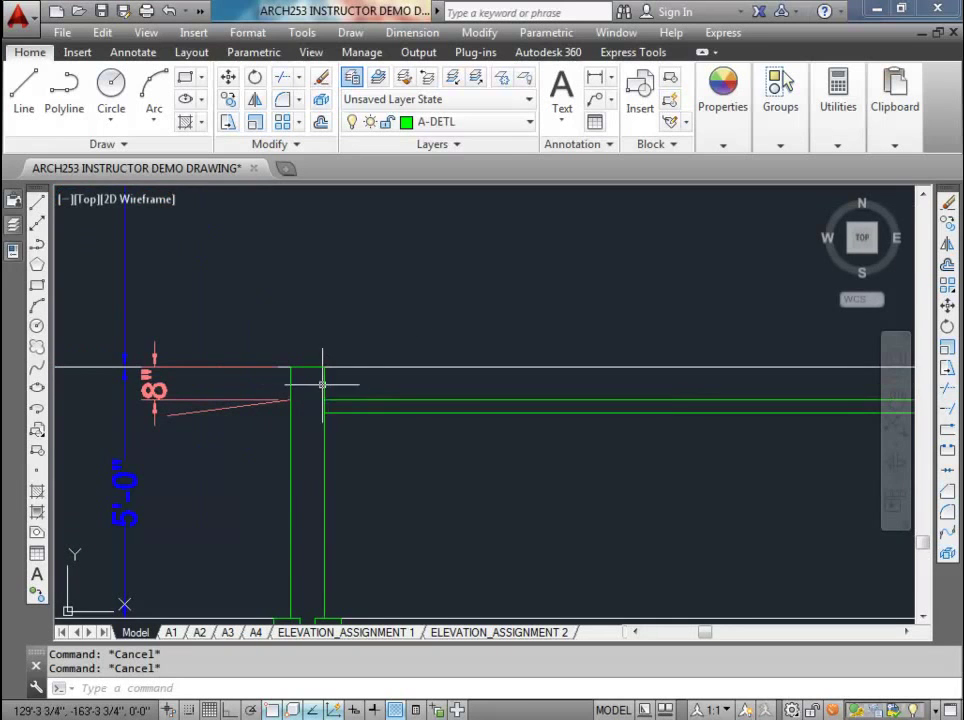
{"action": "scroll", "coordinate": [316, 376], "scroll_direction": "down", "scroll_amount": 2}
{"action": "middle_click_drag", "start_coordinate": [318, 379], "coordinate": [374, 430]}
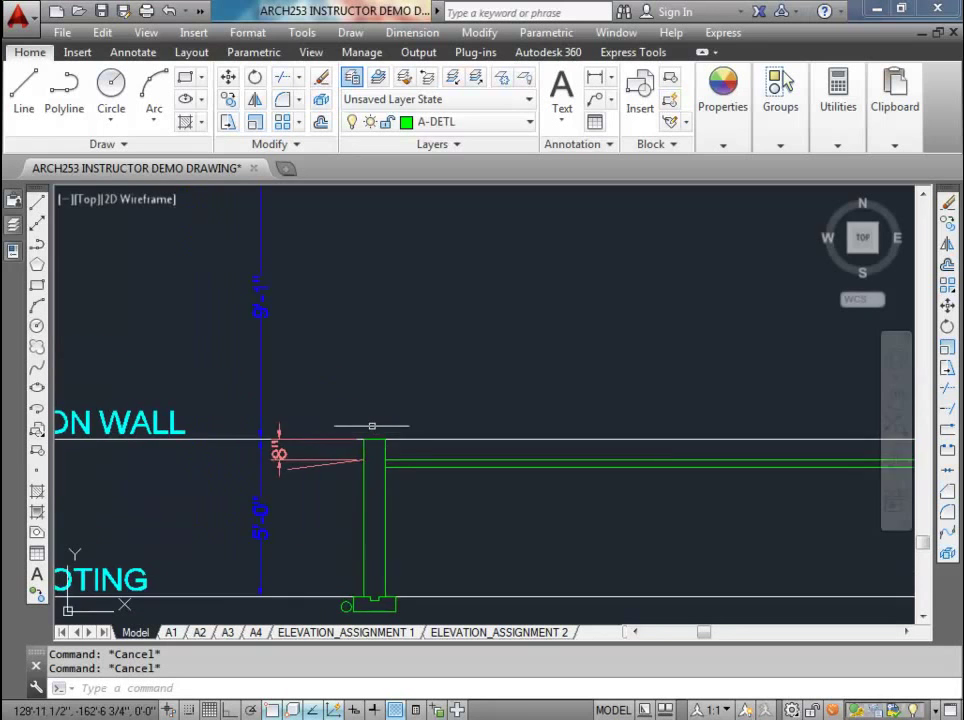
{"action": "scroll", "coordinate": [374, 430], "scroll_direction": "up", "scroll_amount": 2}
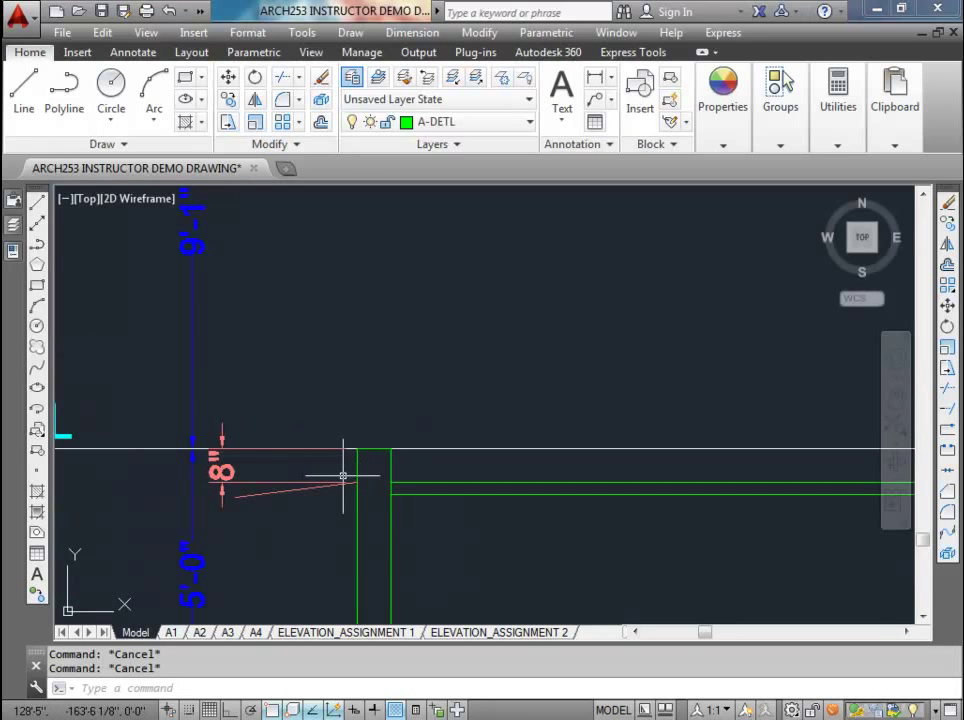
{"action": "type", "text": "rec"}
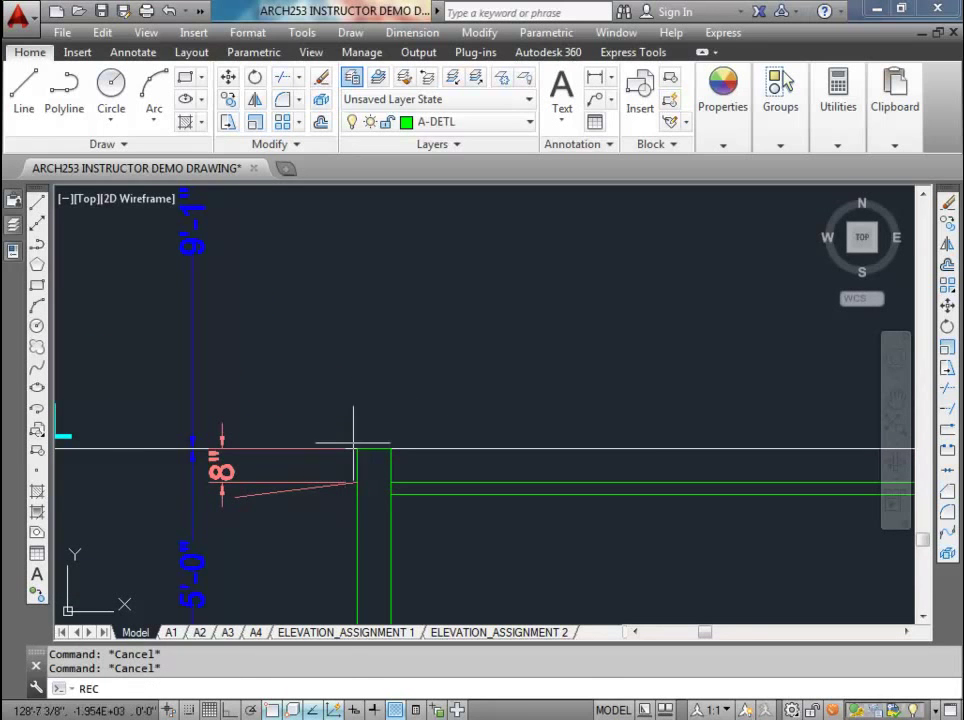
{"action": "key", "text": "Return"}
{"action": "left_click", "coordinate": [358, 448]}
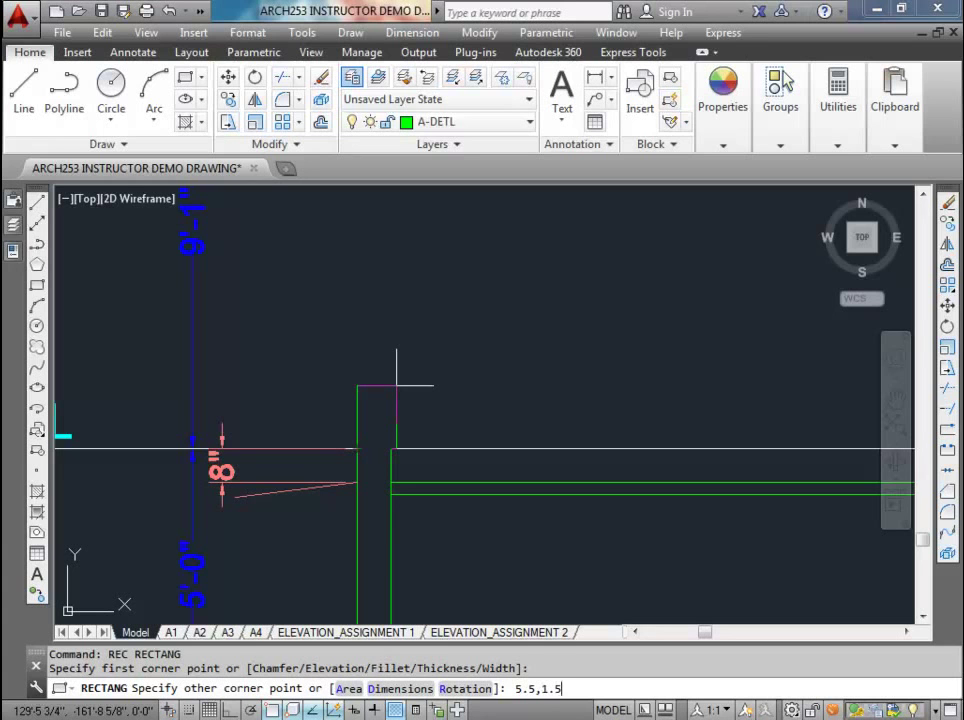
{"action": "key", "text": "Return"}
{"action": "scroll", "coordinate": [497, 419], "scroll_direction": "down", "scroll_amount": 4}
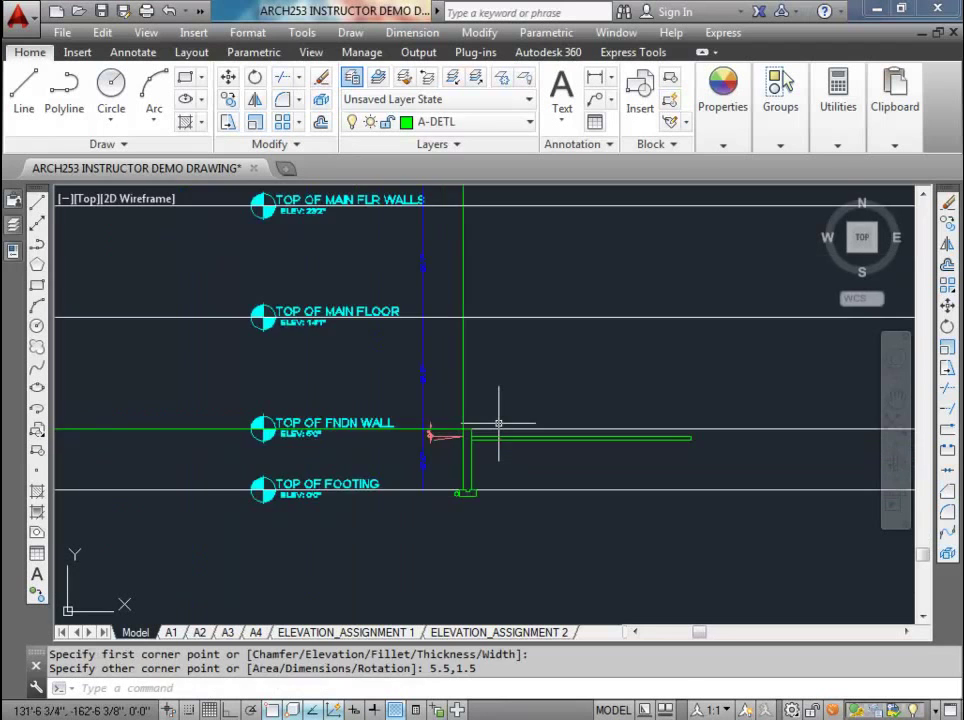
{"action": "key", "text": "ctrl+z"}
{"action": "key", "text": "ctrl+z"}
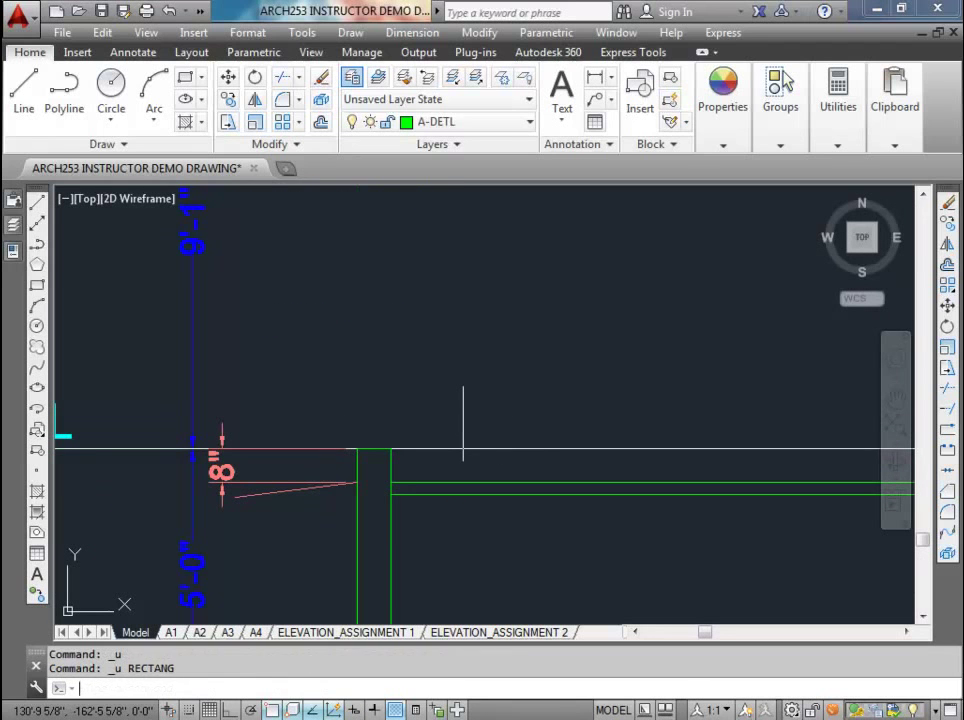
- Draw a 5.5" by 1.5" rectangle (@5.5,1.5) from the foundation wall's top exterior corner as a sill plate
{"action": "key", "text": "Return"}
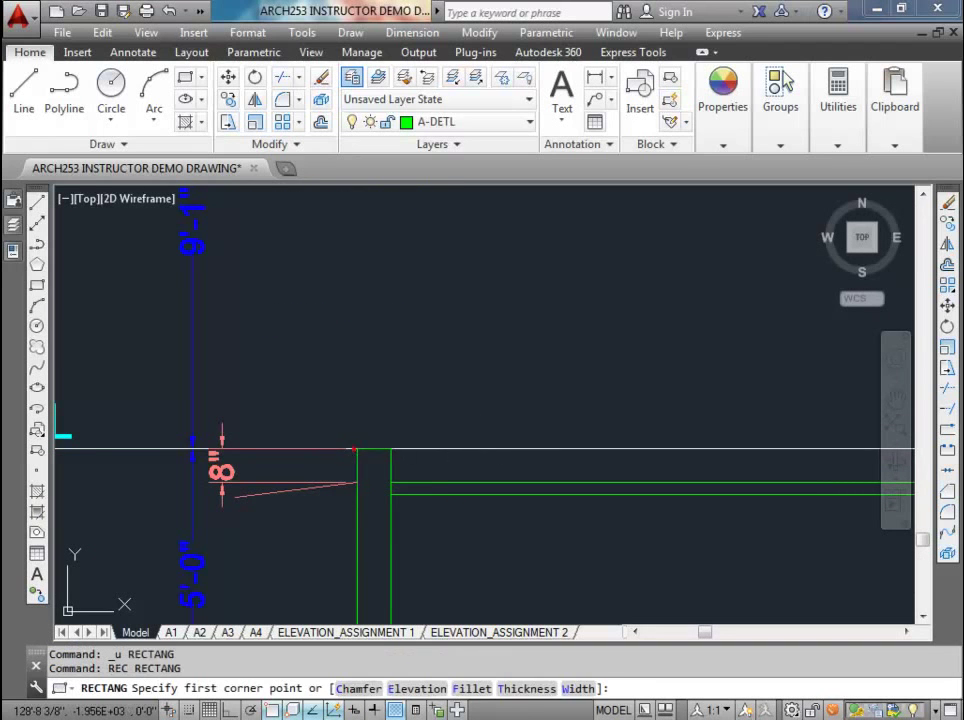
{"action": "left_click", "coordinate": [356, 448]}
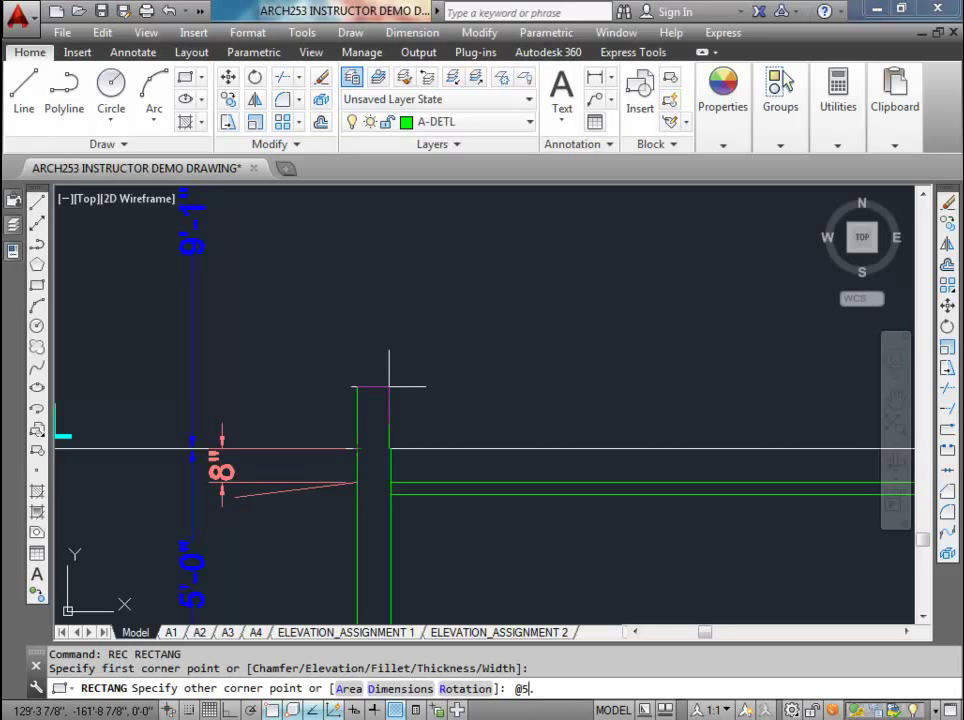
{"action": "scroll", "coordinate": [383, 455], "scroll_direction": "up", "scroll_amount": 4}
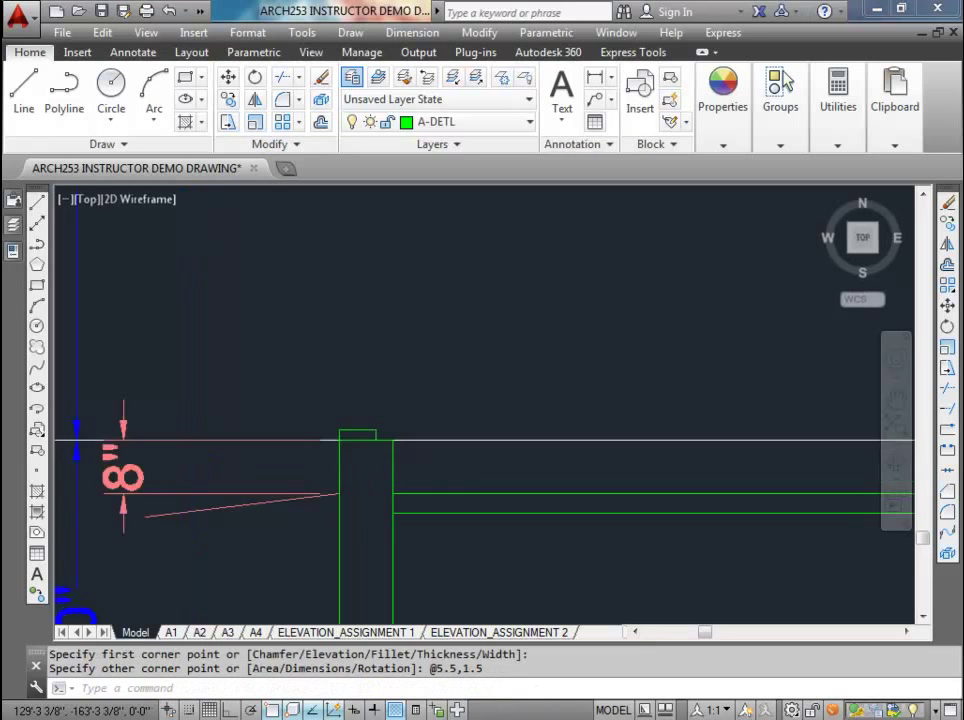
{"action": "key", "text": "Return"}
- Draw two crossing diagonal lines between opposite corners of the sill plate rectangle
{"action": "scroll", "coordinate": [334, 370], "scroll_direction": "up", "scroll_amount": 2}
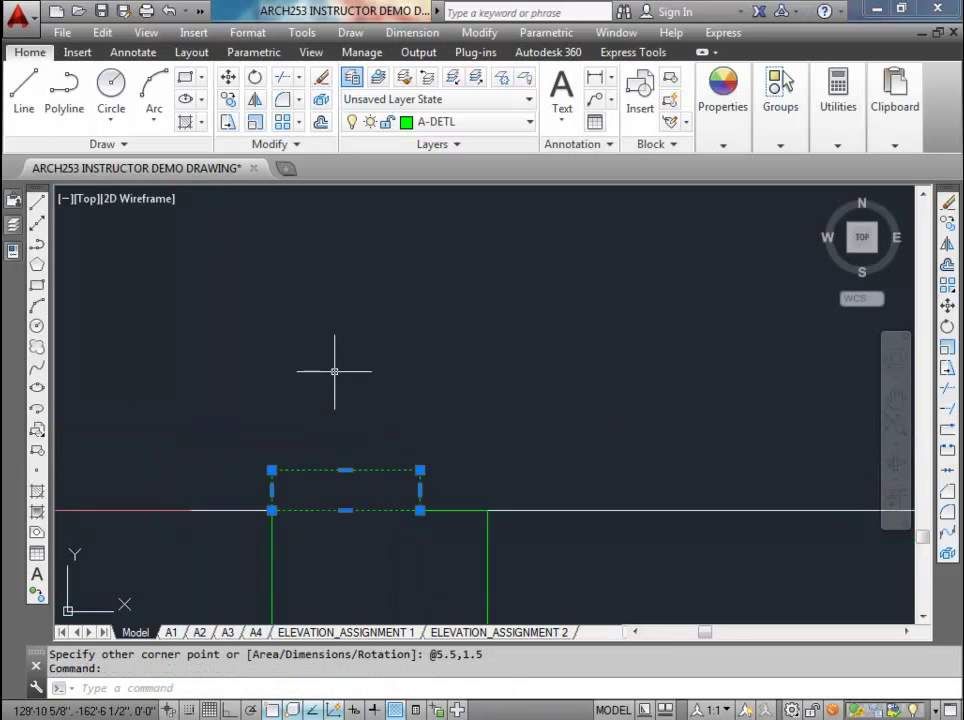
{"action": "middle_click_drag", "start_coordinate": [334, 370], "coordinate": [386, 292]}
{"action": "type", "text": "l"}
{"action": "key", "text": "Return"}
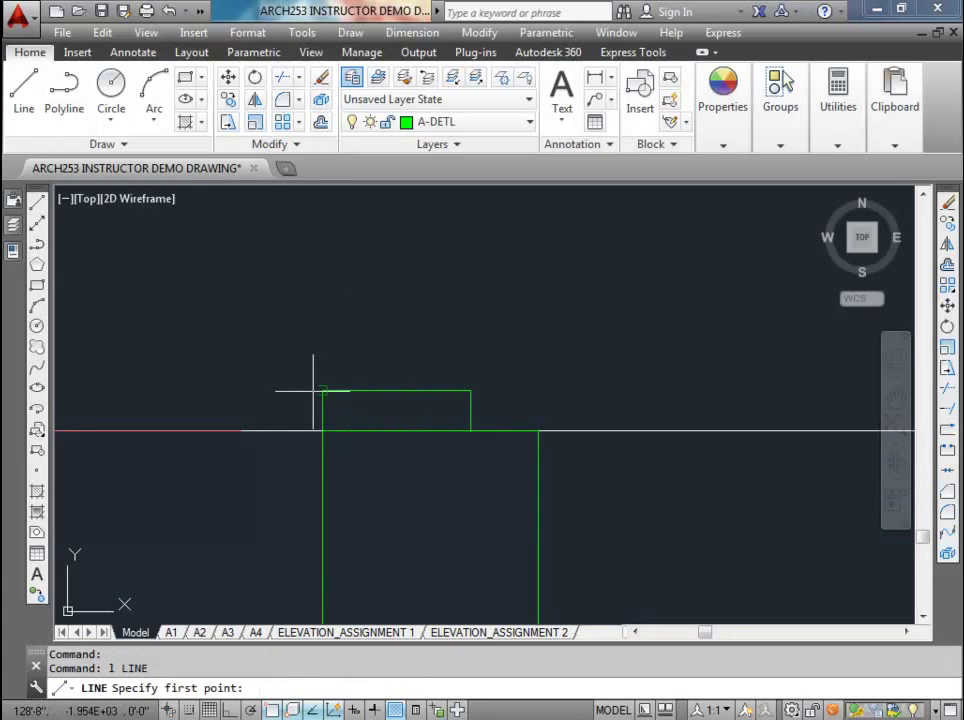
{"action": "left_click", "coordinate": [322, 390]}
{"action": "left_click", "coordinate": [470, 430]}
{"action": "key", "text": "Return"}
{"action": "key", "text": "Return"}
{"action": "left_click", "coordinate": [322, 430]}
{"action": "left_click", "coordinate": [470, 390]}
{"action": "key", "text": "Return"}
{"action": "scroll", "coordinate": [388, 368], "scroll_direction": "down", "scroll_amount": 2}
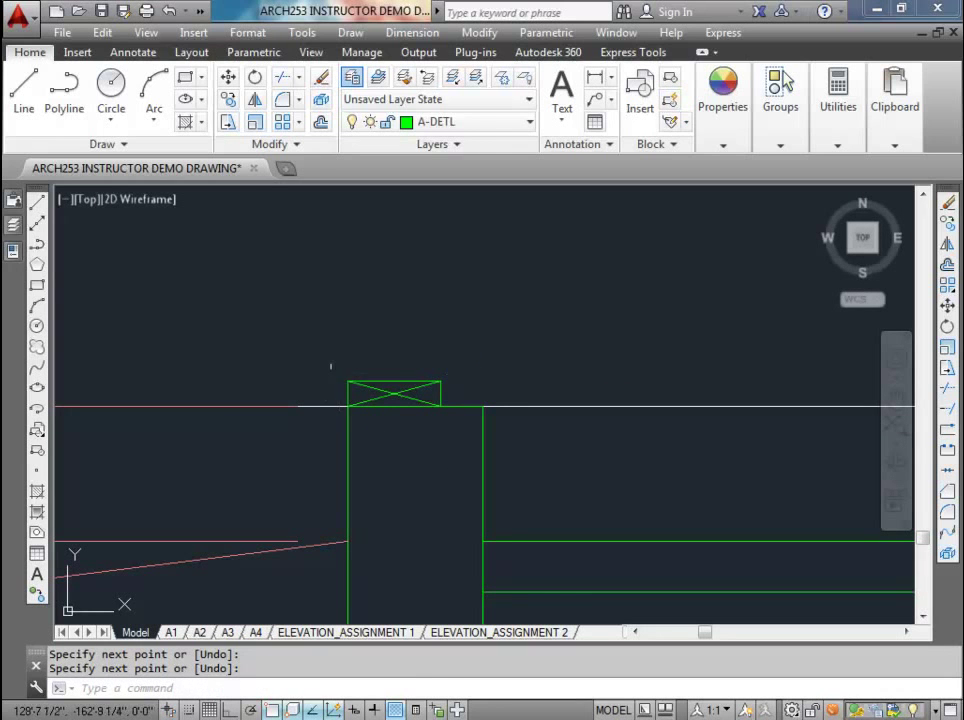
- Convert the sill plate rectangle and its diagonals into a block named lumber_2x6, with its lower exterior corner as base point
{"action": "left_click", "coordinate": [329, 369]}
{"action": "left_click", "coordinate": [452, 428]}
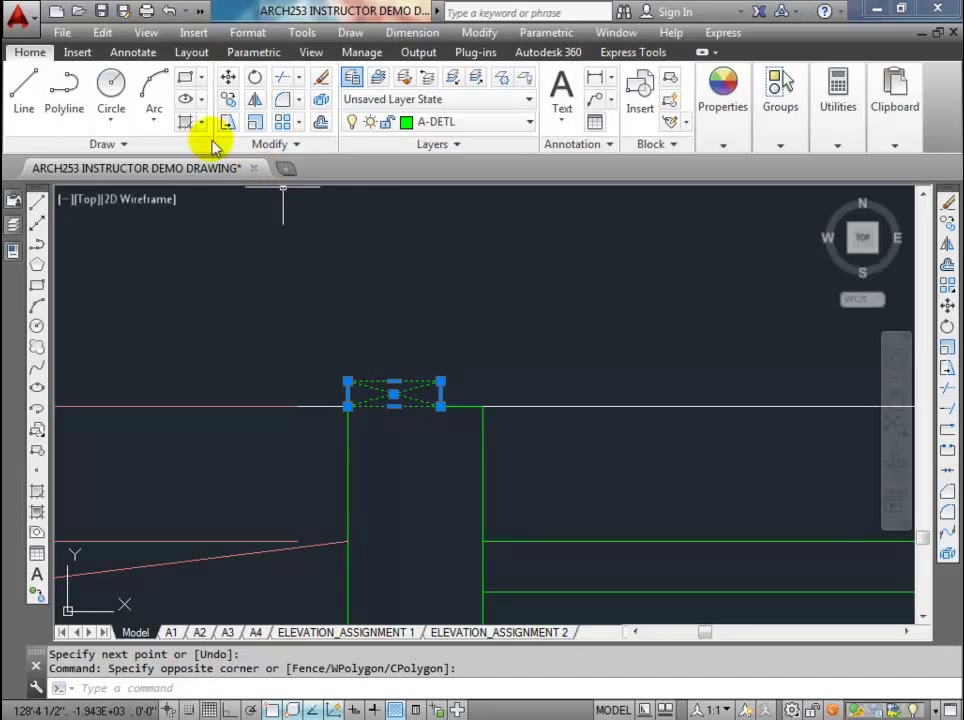
{"action": "left_click", "coordinate": [77, 52]}
{"action": "left_click", "coordinate": [137, 92]}
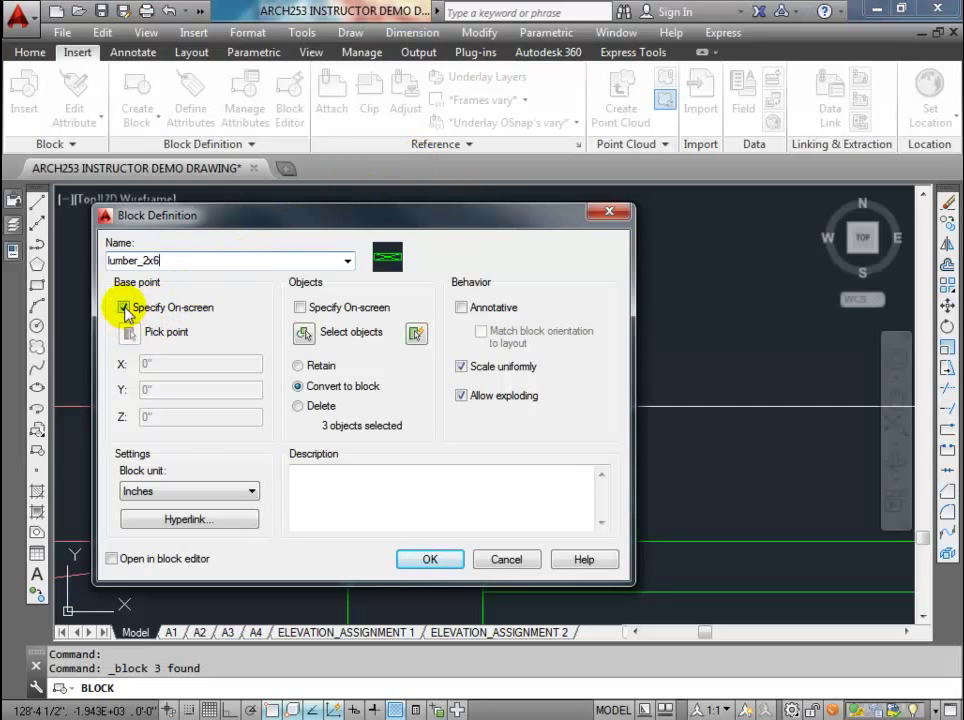
{"action": "left_click", "coordinate": [124, 308]}
{"action": "left_click", "coordinate": [129, 332]}
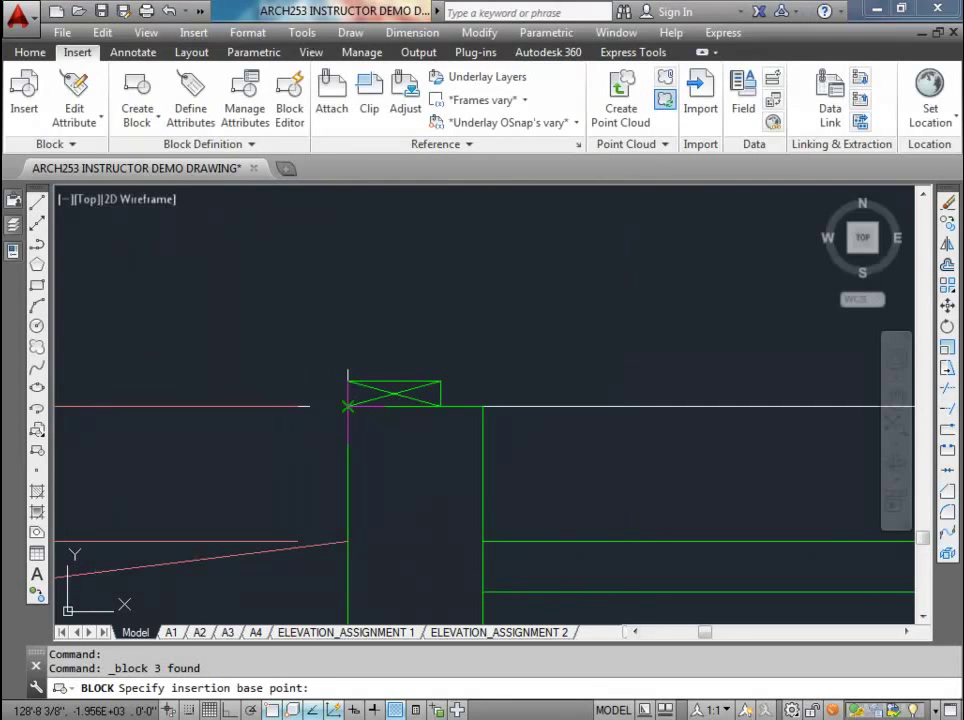
{"action": "left_click", "coordinate": [347, 405]}
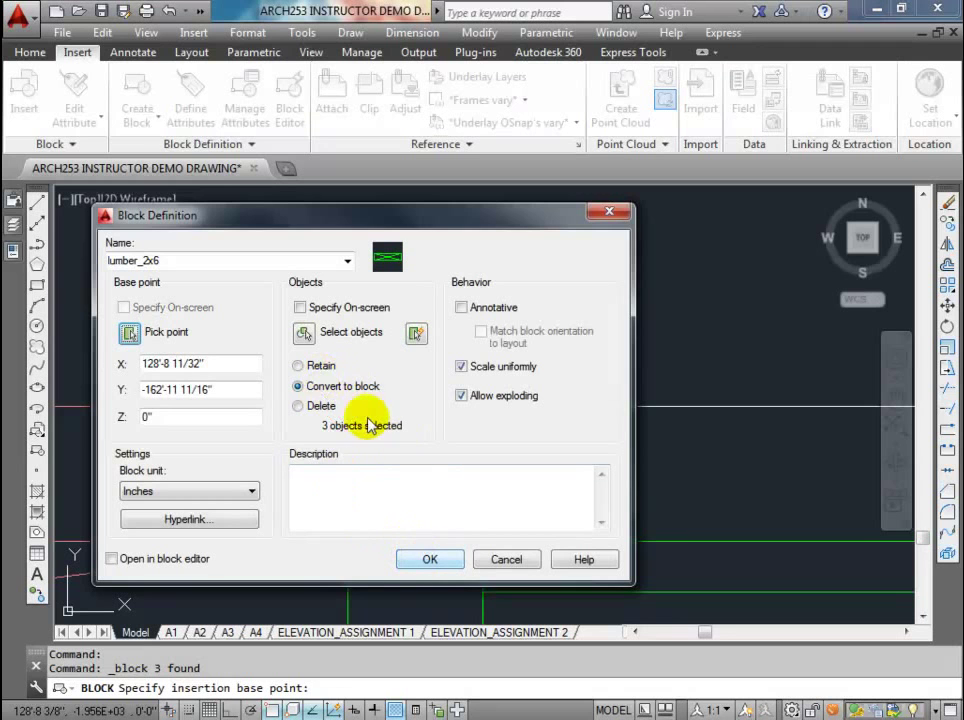
{"action": "left_click", "coordinate": [430, 559]}
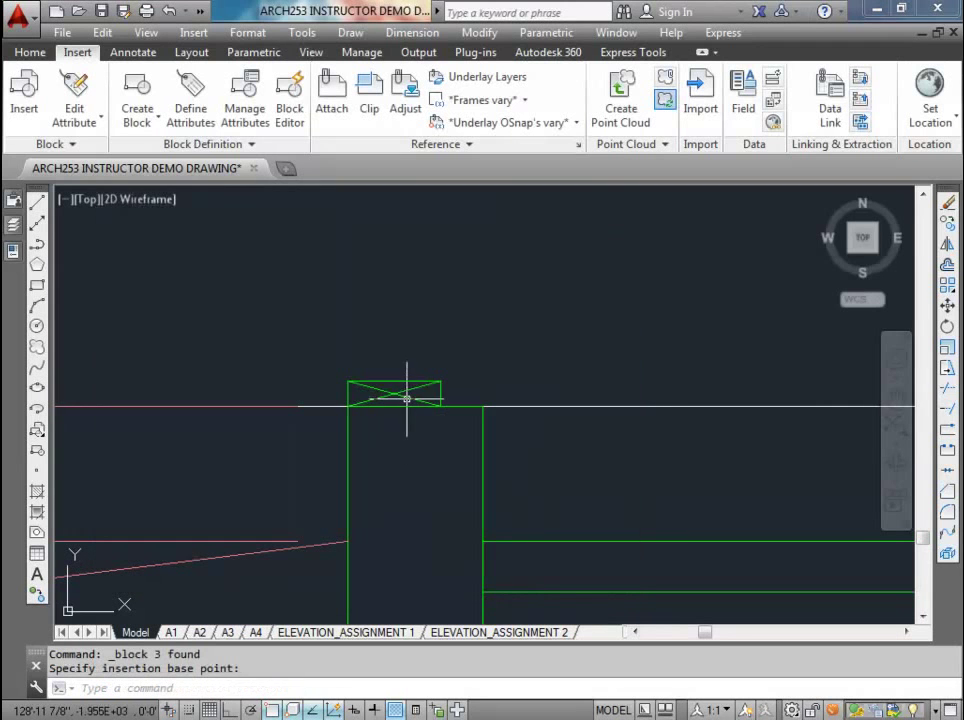
- Check the sill plate block's selection and examine its position on top of the foundation wall
{"action": "left_click", "coordinate": [403, 381]}
{"action": "scroll", "coordinate": [399, 318], "scroll_direction": "down", "scroll_amount": 4}
{"action": "middle_click_drag", "start_coordinate": [400, 323], "coordinate": [412, 388]}
{"action": "scroll", "coordinate": [412, 388], "scroll_direction": "down", "scroll_amount": 2}
{"action": "key", "text": "Escape"}
{"action": "scroll", "coordinate": [422, 372], "scroll_direction": "up", "scroll_amount": 2}
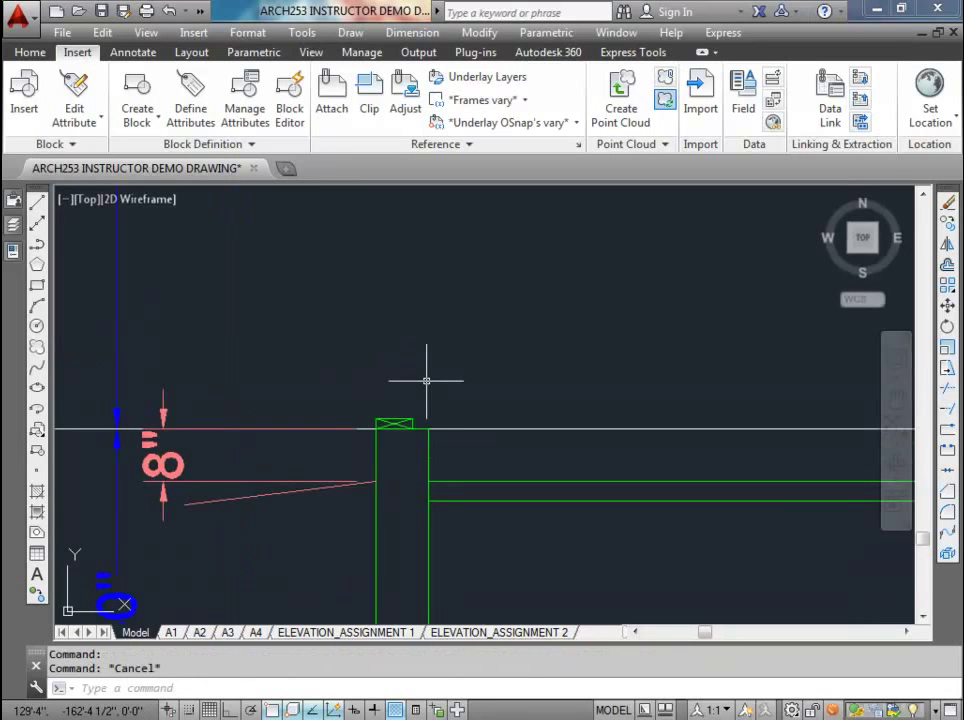
{"action": "scroll", "coordinate": [426, 379], "scroll_direction": "down", "scroll_amount": 3}
{"action": "middle_click_drag", "start_coordinate": [422, 379], "coordinate": [463, 452]}
{"action": "scroll", "coordinate": [463, 452], "scroll_direction": "up", "scroll_amount": 4}
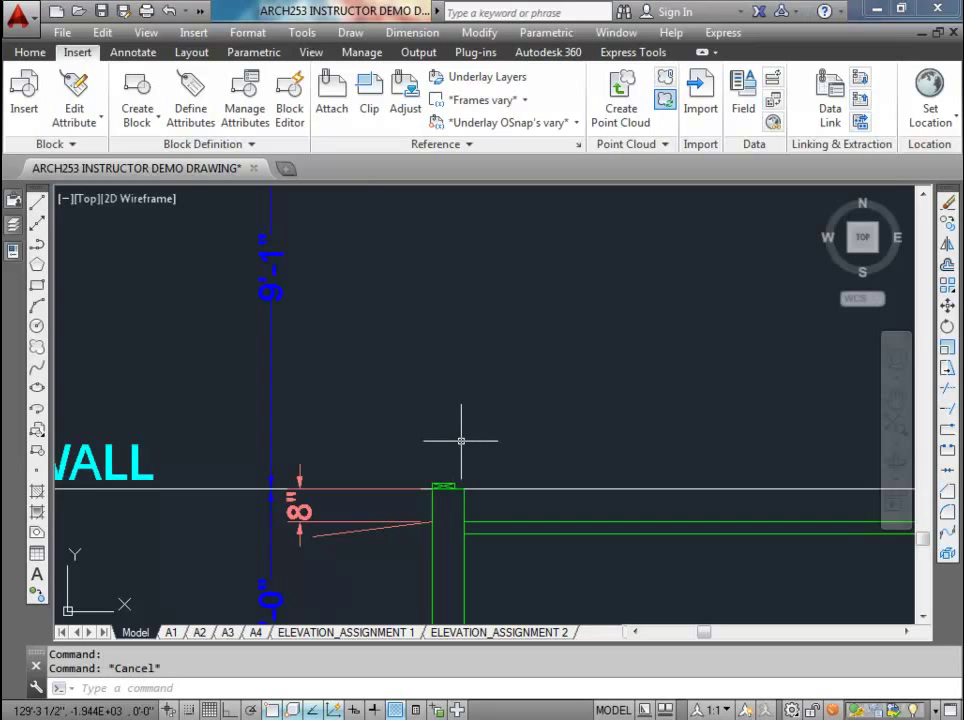
- With Ortho on, draw a line 97" straight up from the sill plate's lower exterior corner, and continue it horizontally toward the interior
{"action": "type", "text": "l"}
{"action": "key", "text": "Return"}
{"action": "scroll", "coordinate": [455, 470], "scroll_direction": "up", "scroll_amount": 2}
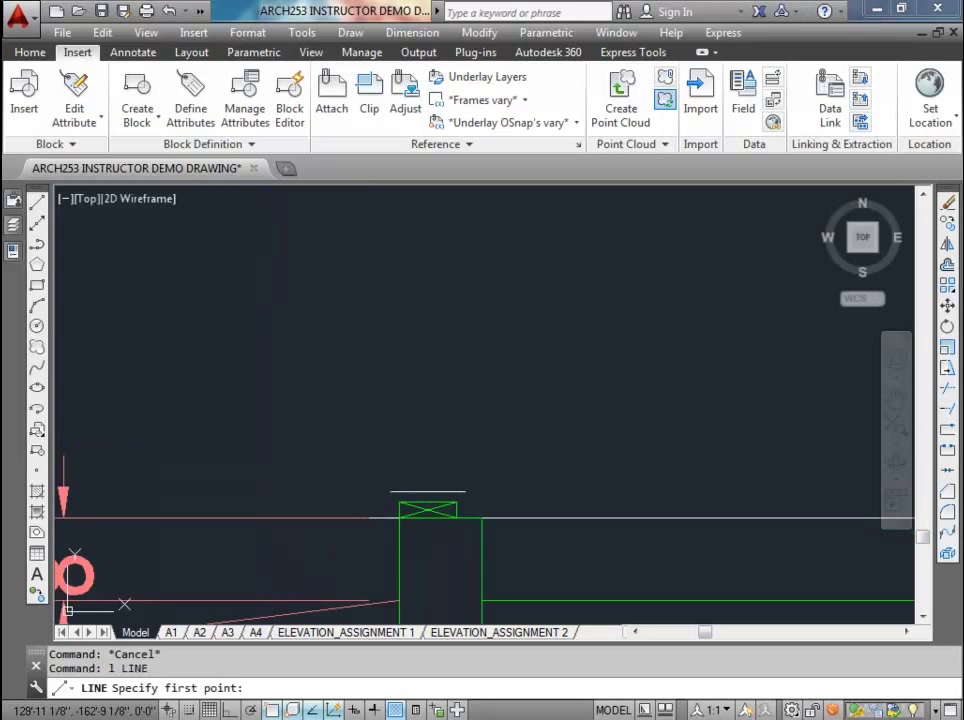
{"action": "left_click", "coordinate": [399, 517]}
{"action": "scroll", "coordinate": [393, 405], "scroll_direction": "down", "scroll_amount": 4}
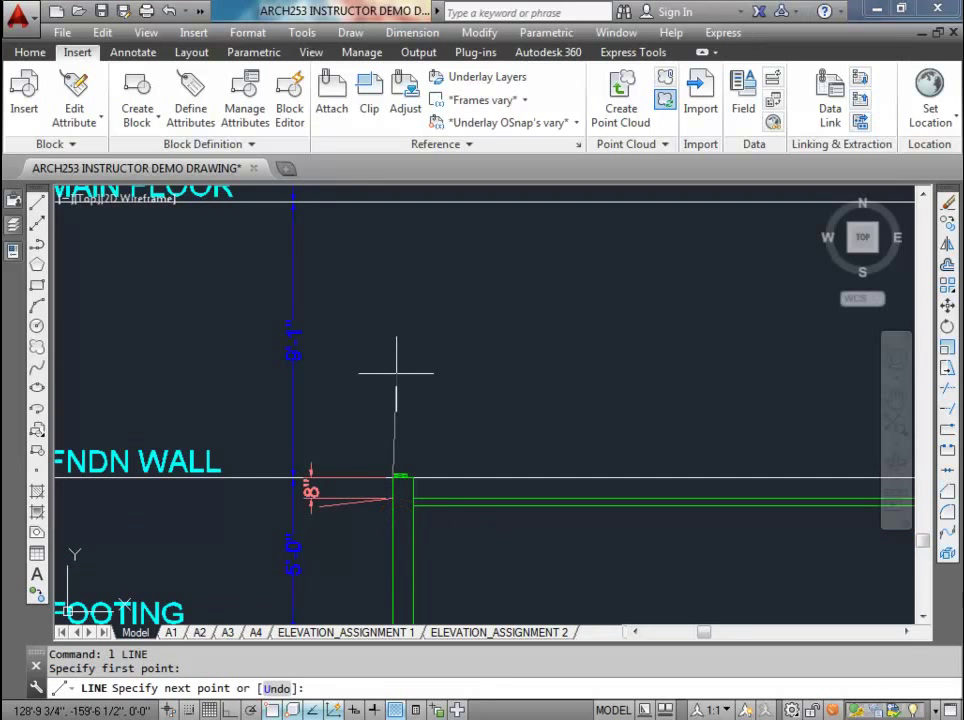
{"action": "key", "text": "F8"}
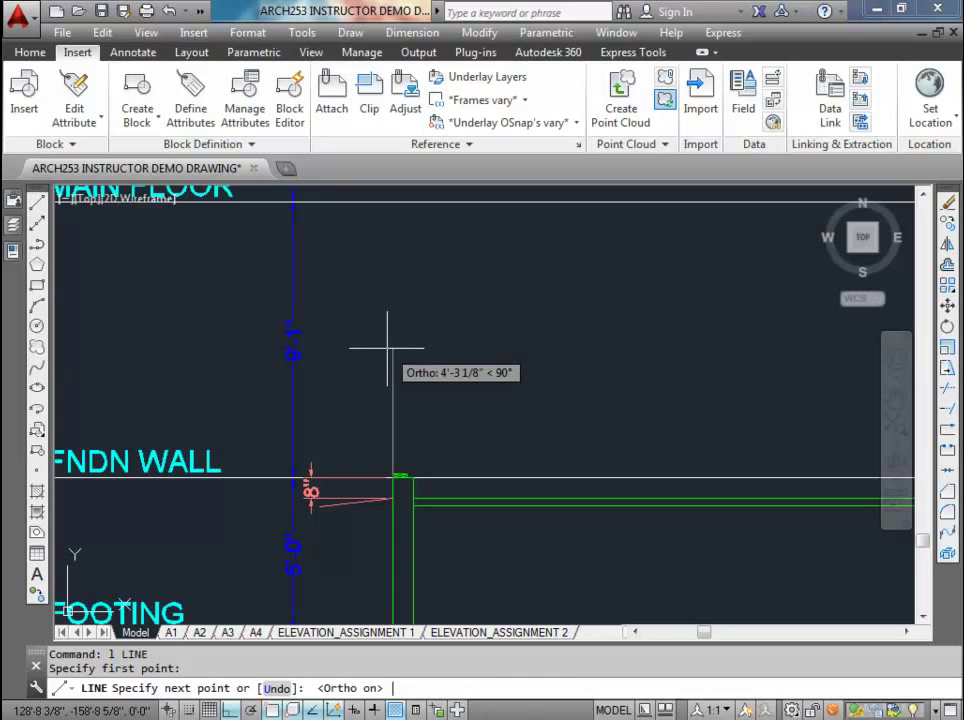
{"action": "type", "text": "97"}
{"action": "key", "text": "Return"}
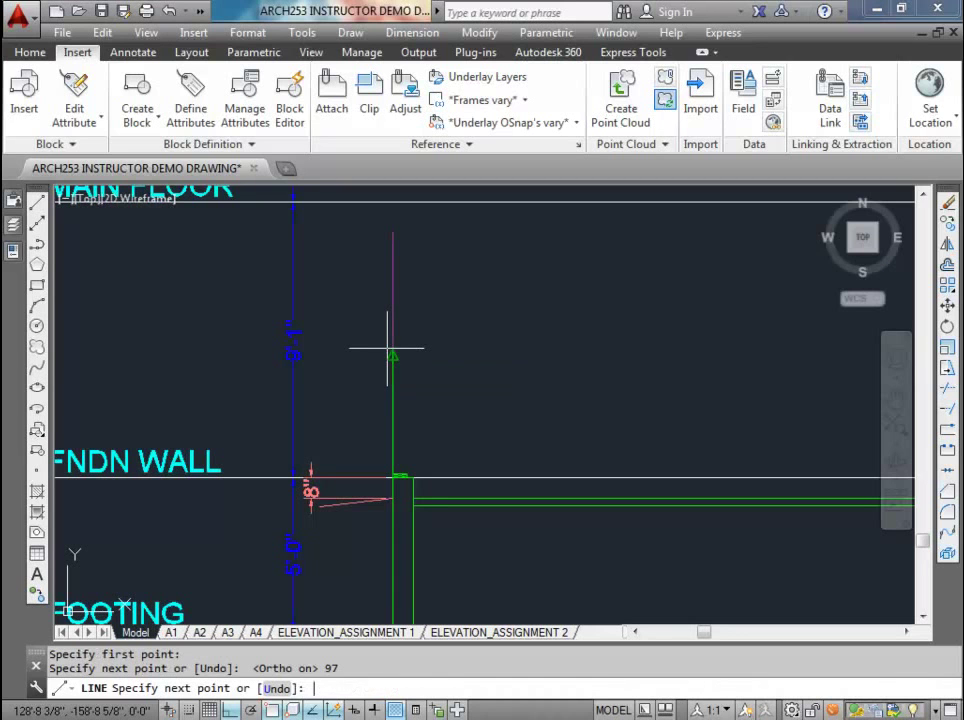
{"action": "left_click", "coordinate": [504, 232]}
{"action": "key", "text": "Escape"}
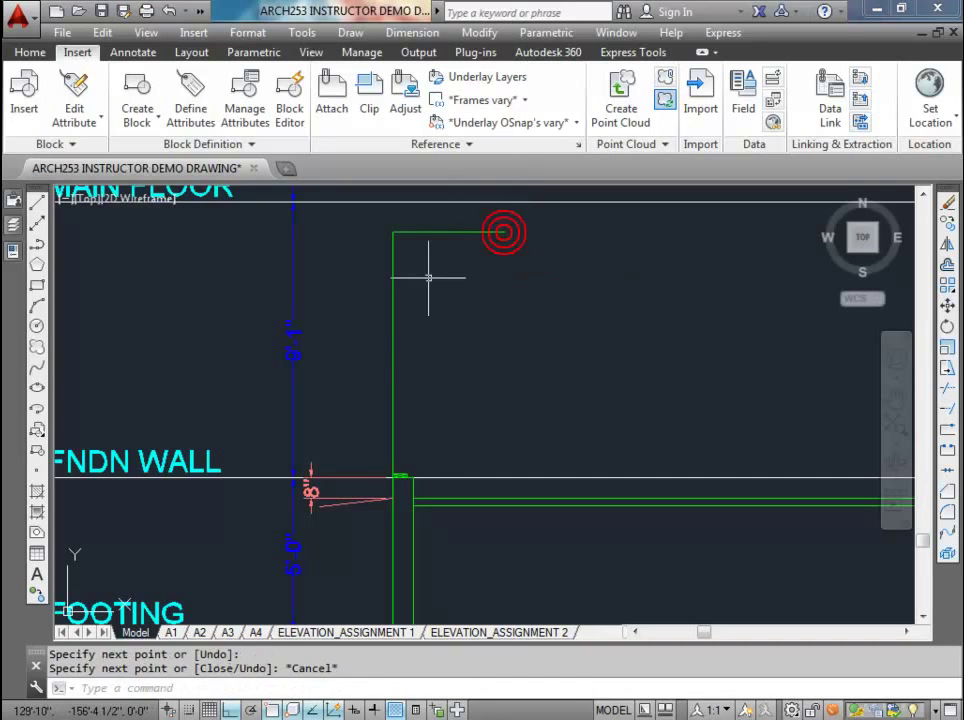
- Copy the sill plate block twice to the head of the wall, stacking both copies beneath the horizontal line as a double top plate
{"action": "scroll", "coordinate": [395, 475], "scroll_direction": "up", "scroll_amount": 5}
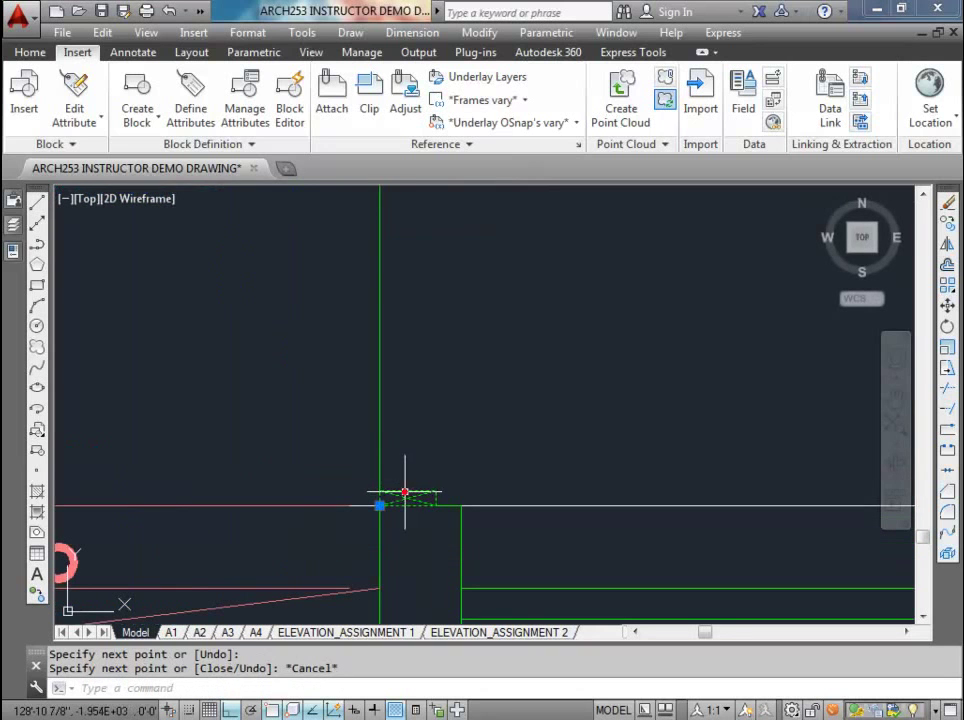
{"action": "left_click", "coordinate": [30, 52]}
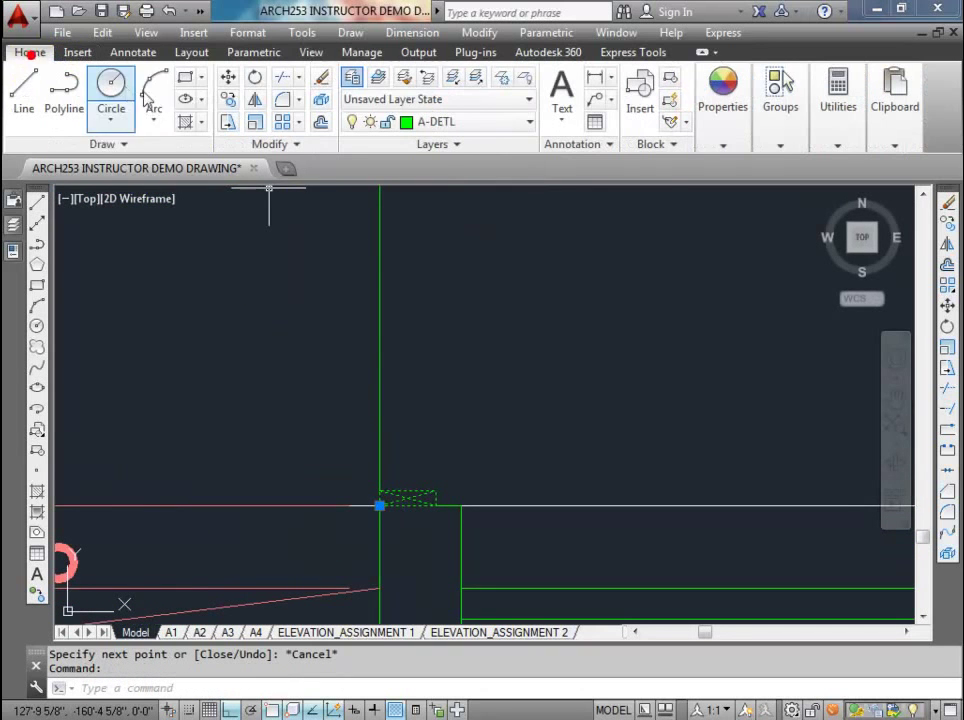
{"action": "left_click", "coordinate": [229, 100]}
{"action": "left_click", "coordinate": [378, 490]}
{"action": "scroll", "coordinate": [383, 333], "scroll_direction": "down", "scroll_amount": 3}
{"action": "scroll", "coordinate": [387, 258], "scroll_direction": "up", "scroll_amount": 3}
{"action": "left_click", "coordinate": [366, 237]}
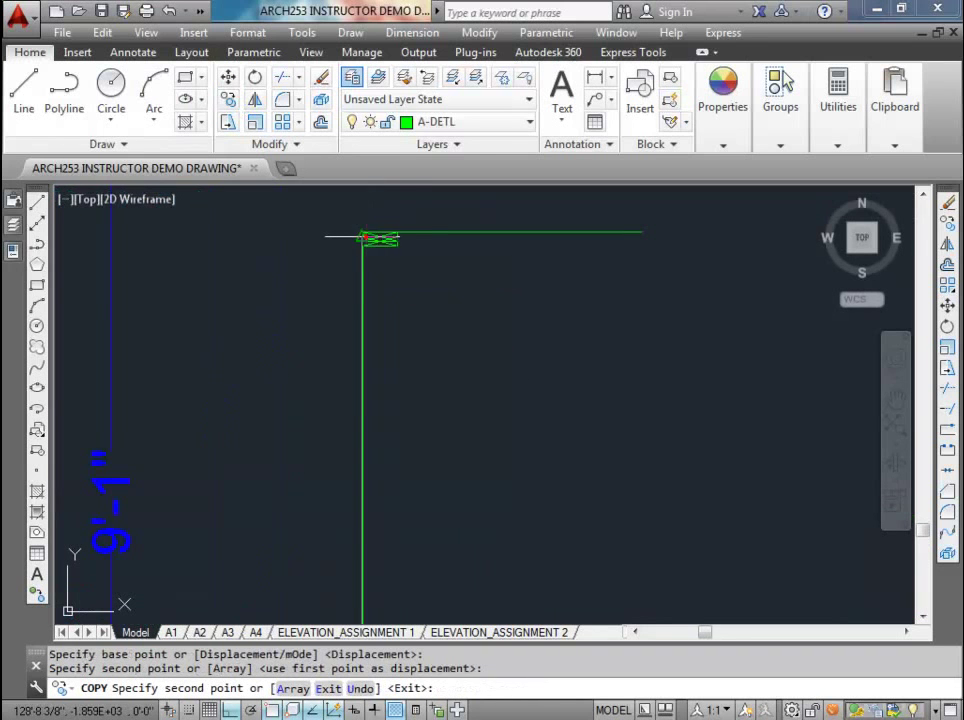
{"action": "scroll", "coordinate": [368, 345], "scroll_direction": "down", "scroll_amount": 2}
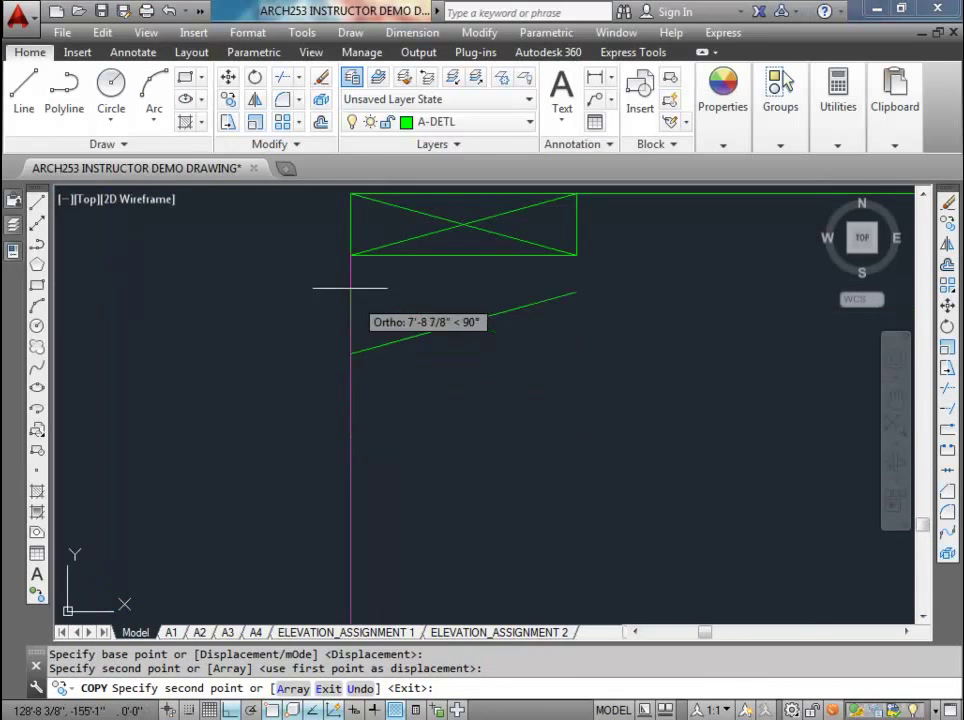
{"action": "left_click", "coordinate": [350, 254]}
{"action": "key", "text": "Escape"}
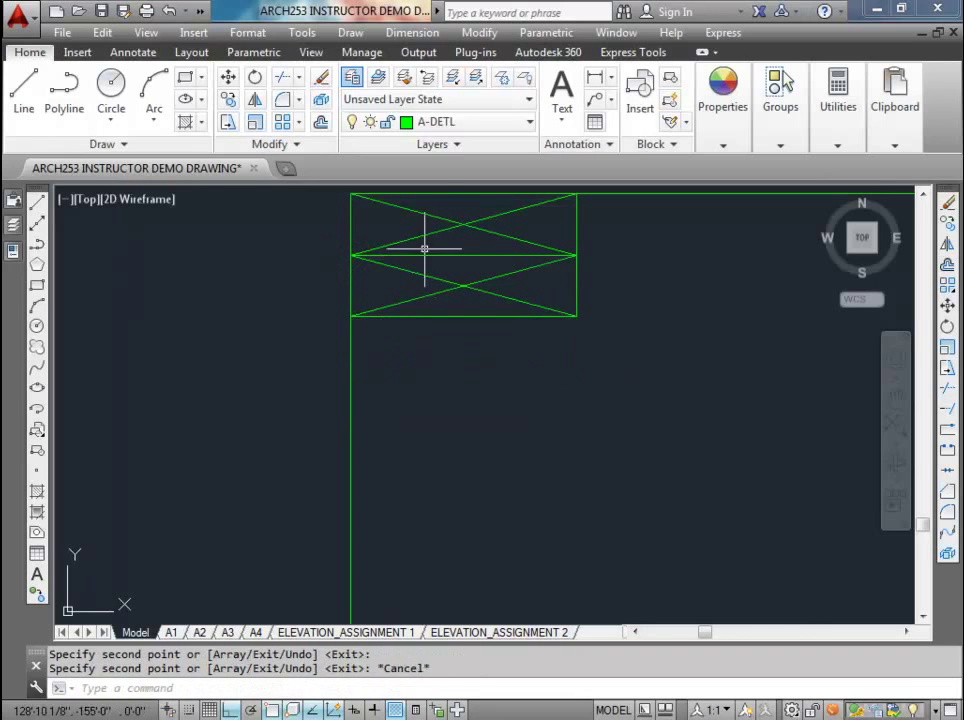
- Draw the interior wall line from the double top plate's lower interior corner down to the sill plate's upper interior corner
{"action": "scroll", "coordinate": [430, 300], "scroll_direction": "down", "scroll_amount": 6}
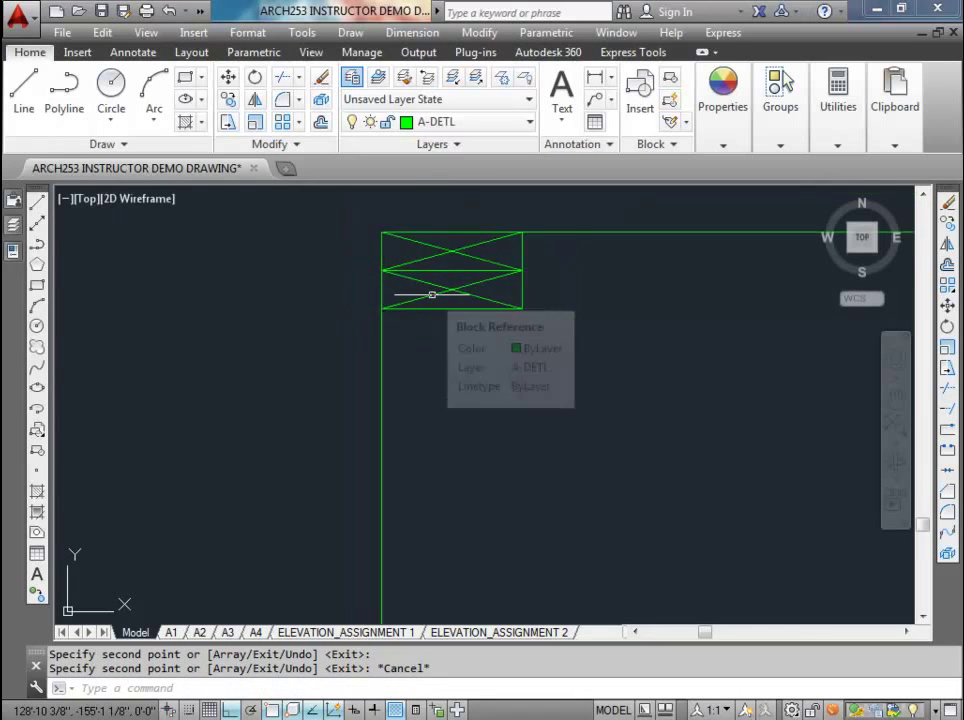
{"action": "scroll", "coordinate": [413, 297], "scroll_direction": "up", "scroll_amount": 1}
{"action": "type", "text": "l"}
{"action": "key", "text": "Return"}
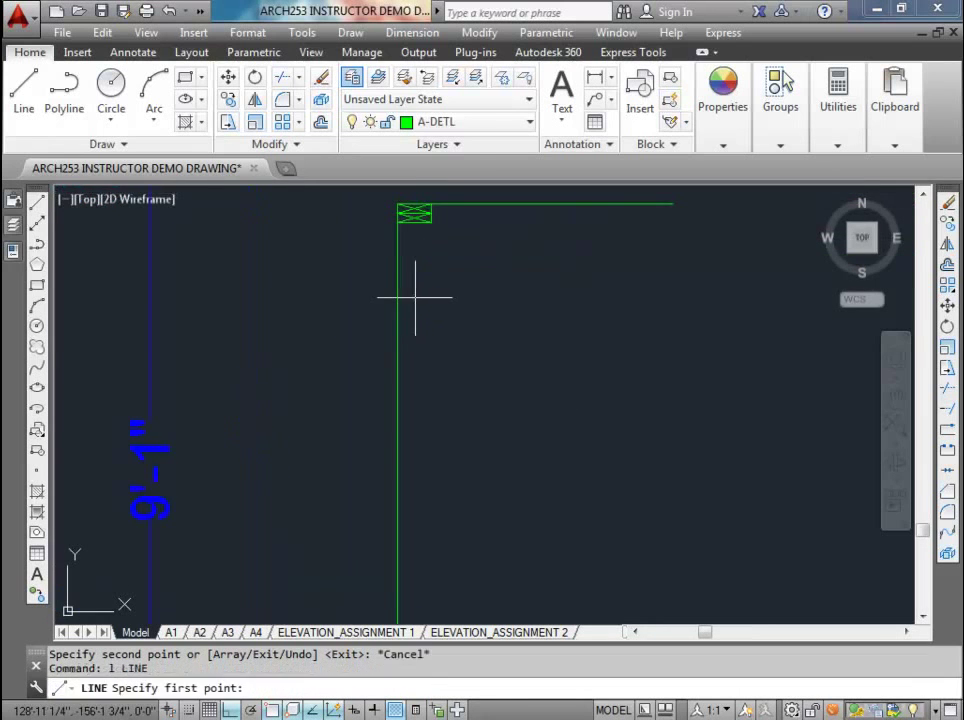
{"action": "left_click", "coordinate": [431, 222]}
{"action": "middle_click_drag", "start_coordinate": [426, 413], "coordinate": [404, 329]}
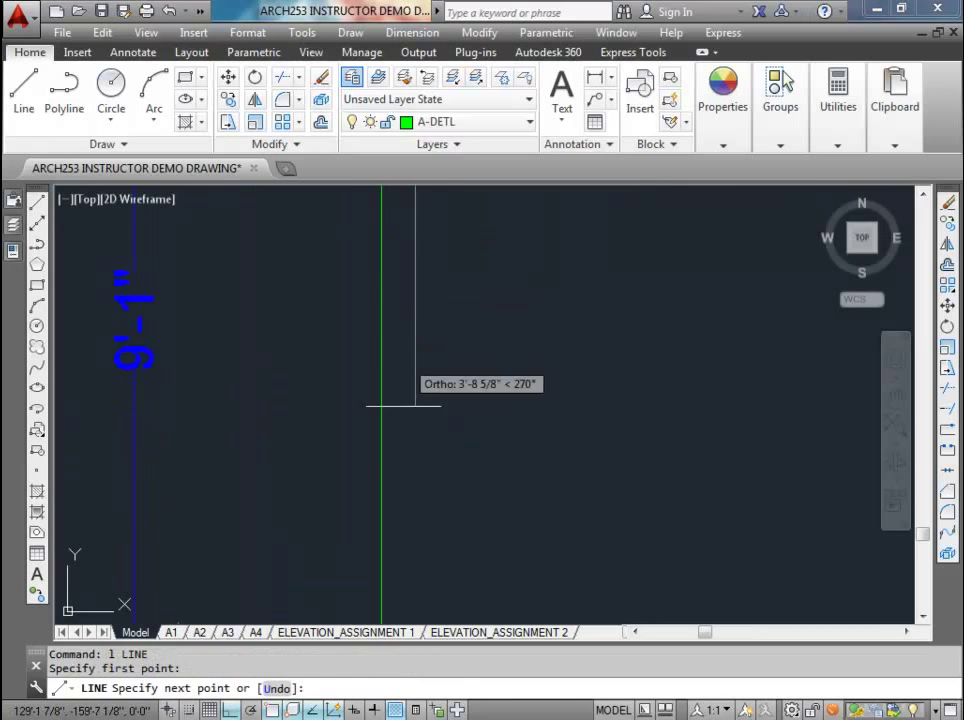
{"action": "middle_click_drag", "start_coordinate": [404, 550], "coordinate": [404, 318]}
{"action": "left_click", "coordinate": [414, 510]}
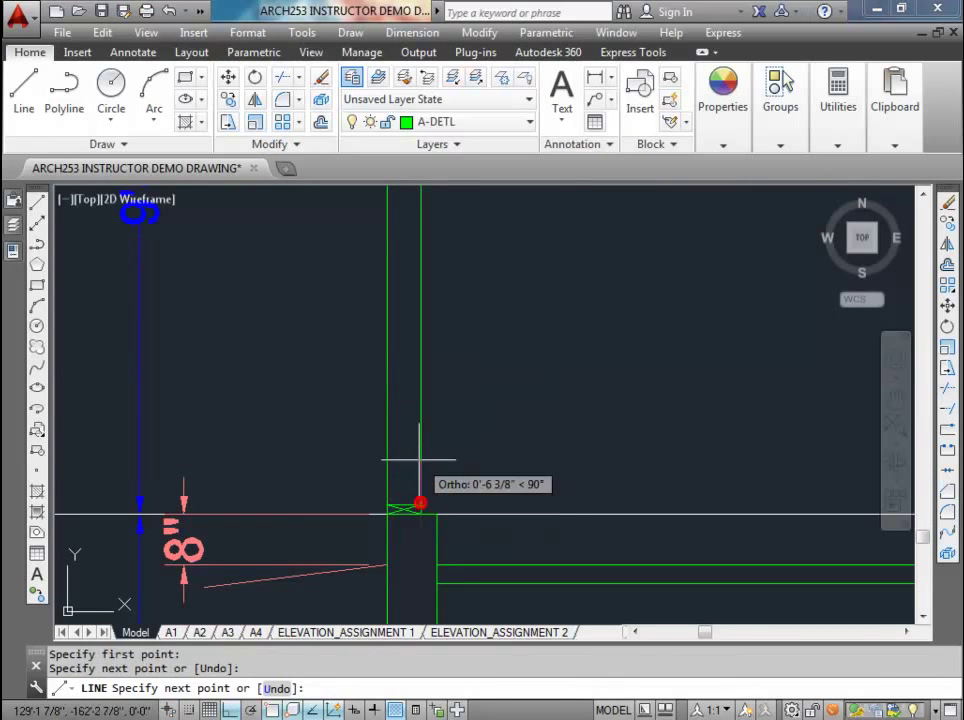
{"action": "key", "text": "Escape"}
{"action": "key", "text": "Escape"}
{"action": "key", "text": "Escape"}
- Stretch the exterior wall line's lower end up to the sill plate's upper exterior corner
{"action": "left_click", "coordinate": [446, 381]}
{"action": "left_click", "coordinate": [338, 316]}
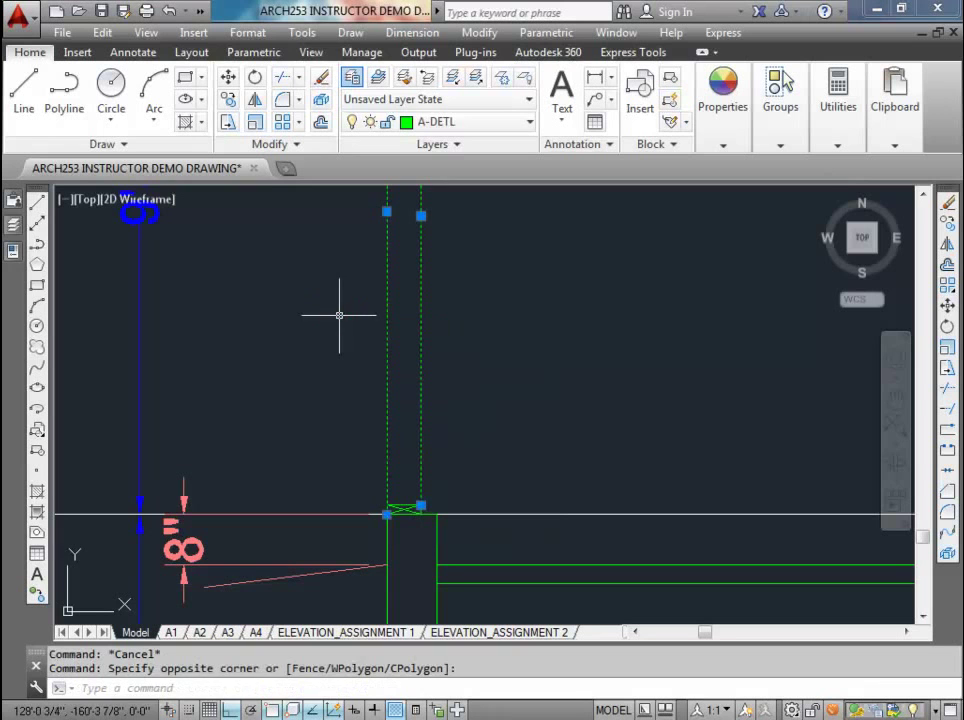
{"action": "scroll", "coordinate": [390, 514], "scroll_direction": "up", "scroll_amount": 5}
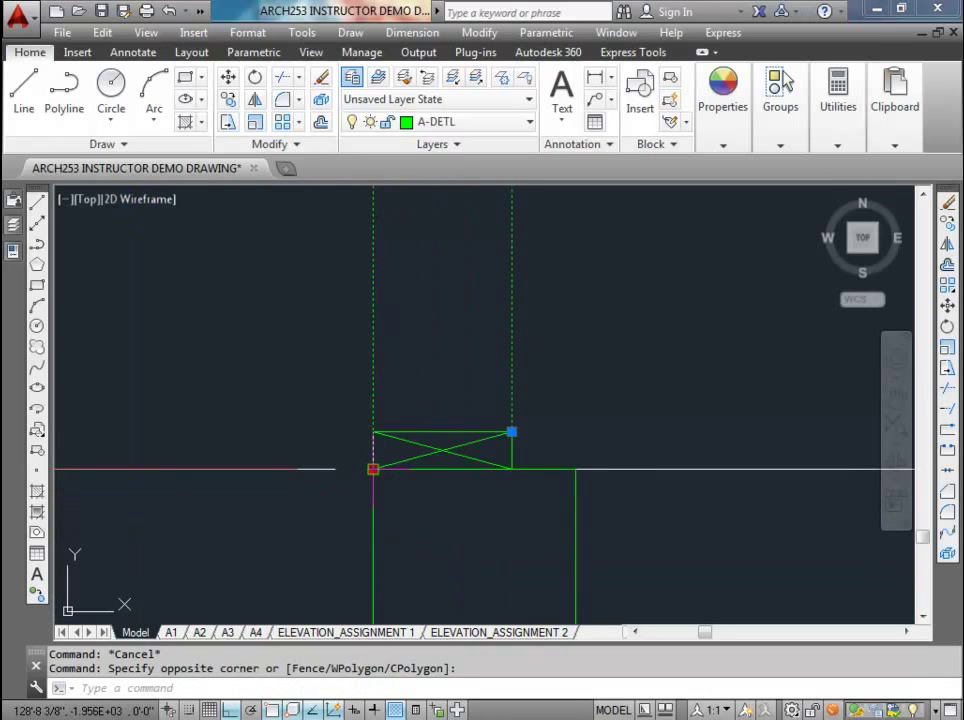
{"action": "left_click", "coordinate": [372, 469]}
{"action": "key", "text": "Escape"}
{"action": "key", "text": "Escape"}
- Check the layer table for detail line types and move the two vertical wall lines to layer A-DETL-LLIN
{"action": "scroll", "coordinate": [390, 387], "scroll_direction": "down", "scroll_amount": 3}
{"action": "middle_click_drag", "start_coordinate": [390, 387], "coordinate": [380, 485]}
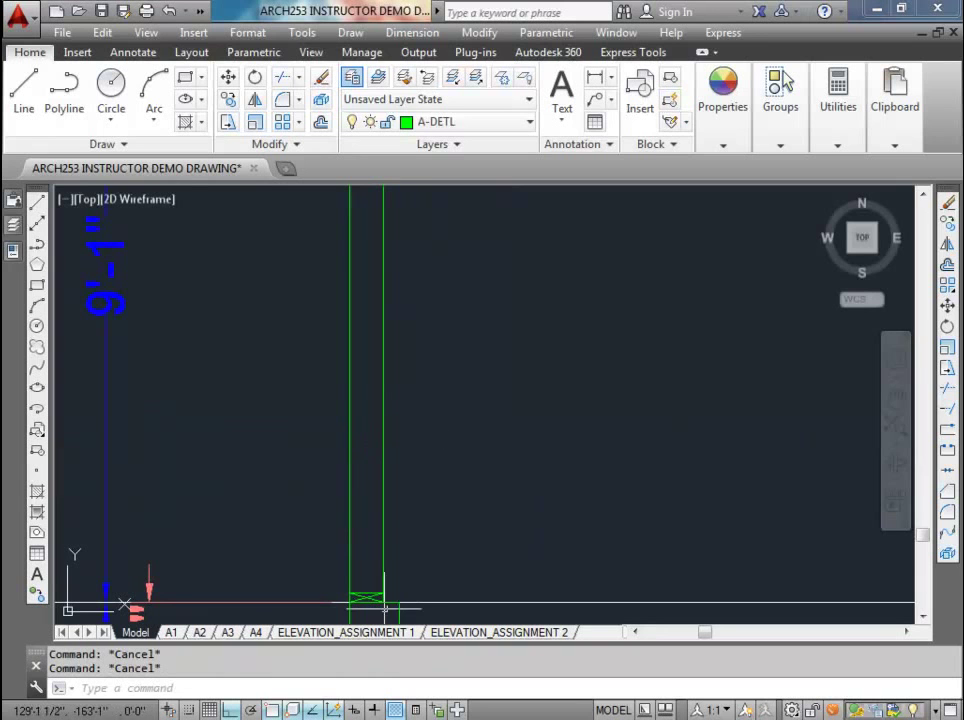
{"action": "mouse_move", "coordinate": [417, 450]}
{"action": "middle_mouse_down"}
{"action": "mouse_move", "coordinate": [409, 622]}
{"action": "mouse_move", "coordinate": [421, 449]}
{"action": "middle_mouse_up"}
{"action": "left_click", "coordinate": [421, 449]}
{"action": "left_click", "coordinate": [297, 389]}
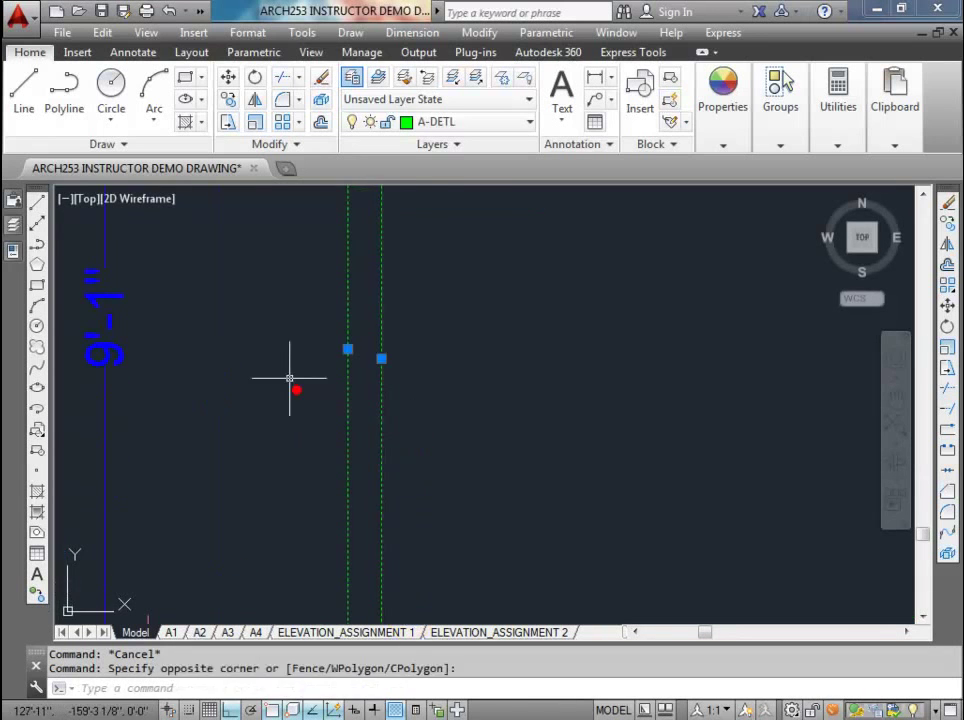
{"action": "scroll", "coordinate": [452, 398], "scroll_direction": "down", "scroll_amount": 3}
{"action": "middle_click_drag", "start_coordinate": [452, 398], "coordinate": [622, 387]}
{"action": "scroll", "coordinate": [430, 423], "scroll_direction": "down", "scroll_amount": 3}
{"action": "scroll", "coordinate": [366, 425], "scroll_direction": "up", "scroll_amount": 5}
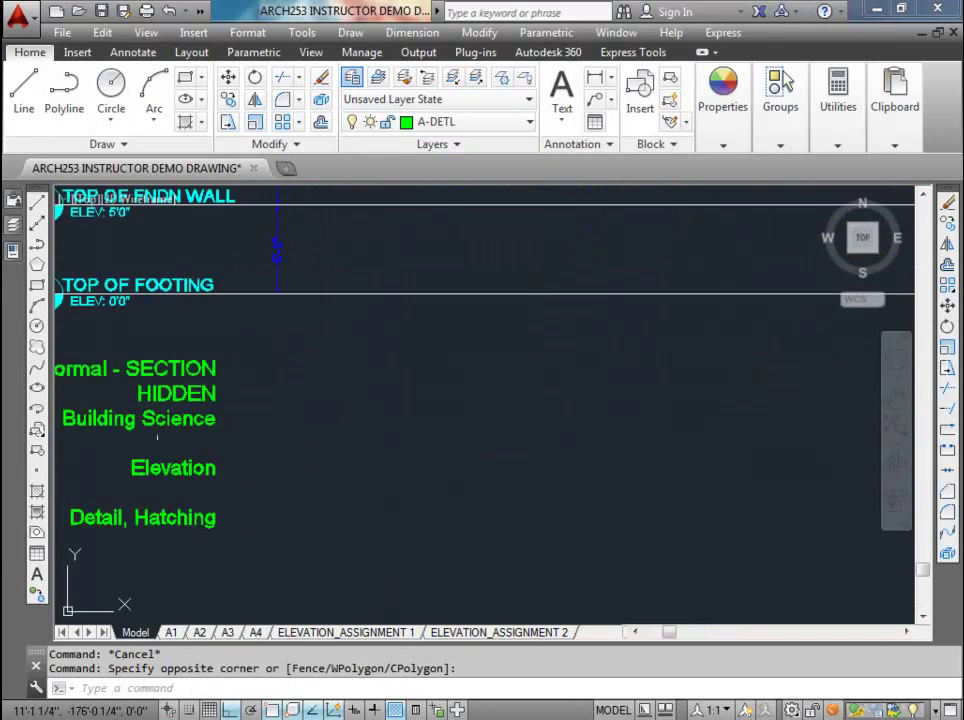
{"action": "middle_click_drag", "start_coordinate": [215, 436], "coordinate": [507, 434]}
{"action": "scroll", "coordinate": [507, 434], "scroll_direction": "up", "scroll_amount": 2}
{"action": "scroll", "coordinate": [511, 420], "scroll_direction": "down", "scroll_amount": 2}
{"action": "mouse_move", "coordinate": [311, 459]}
{"action": "middle_mouse_down"}
{"action": "mouse_move", "coordinate": [659, 457]}
{"action": "mouse_move", "coordinate": [486, 456]}
{"action": "middle_mouse_up"}
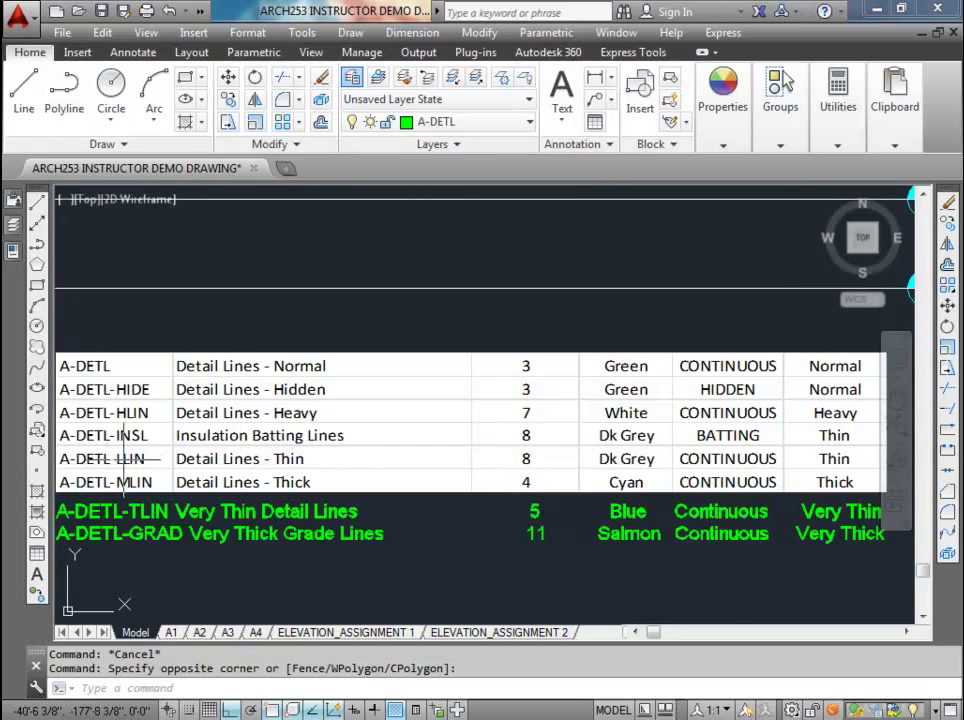
{"action": "scroll", "coordinate": [147, 458], "scroll_direction": "down", "scroll_amount": 3}
{"action": "middle_click_drag", "start_coordinate": [282, 451], "coordinate": [39, 456]}
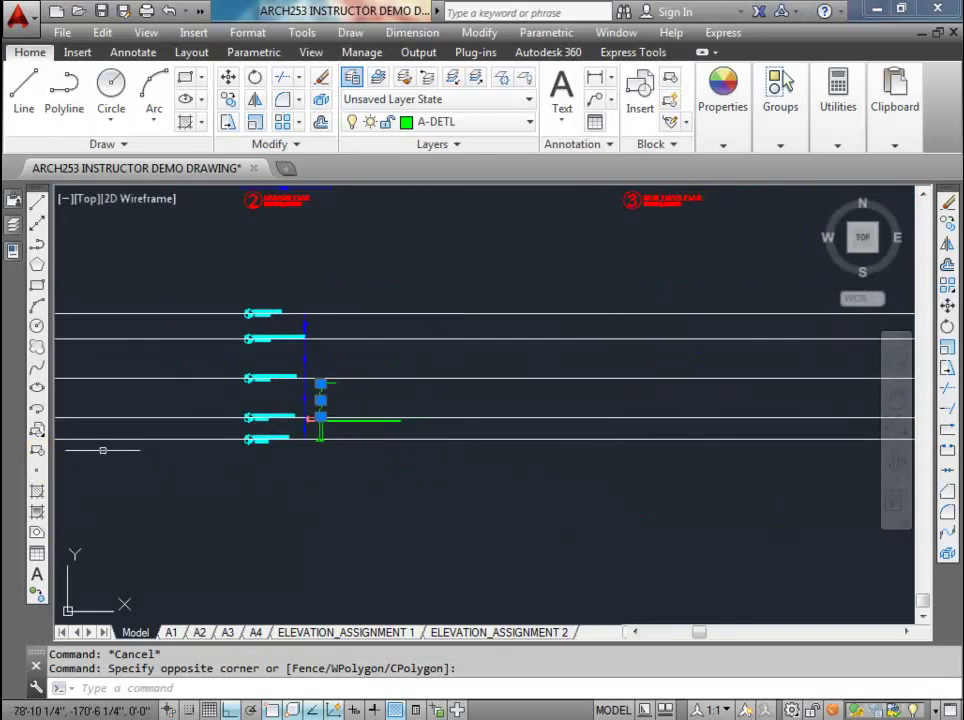
{"action": "scroll", "coordinate": [236, 406], "scroll_direction": "up", "scroll_amount": 5}
{"action": "left_click", "coordinate": [530, 122]}
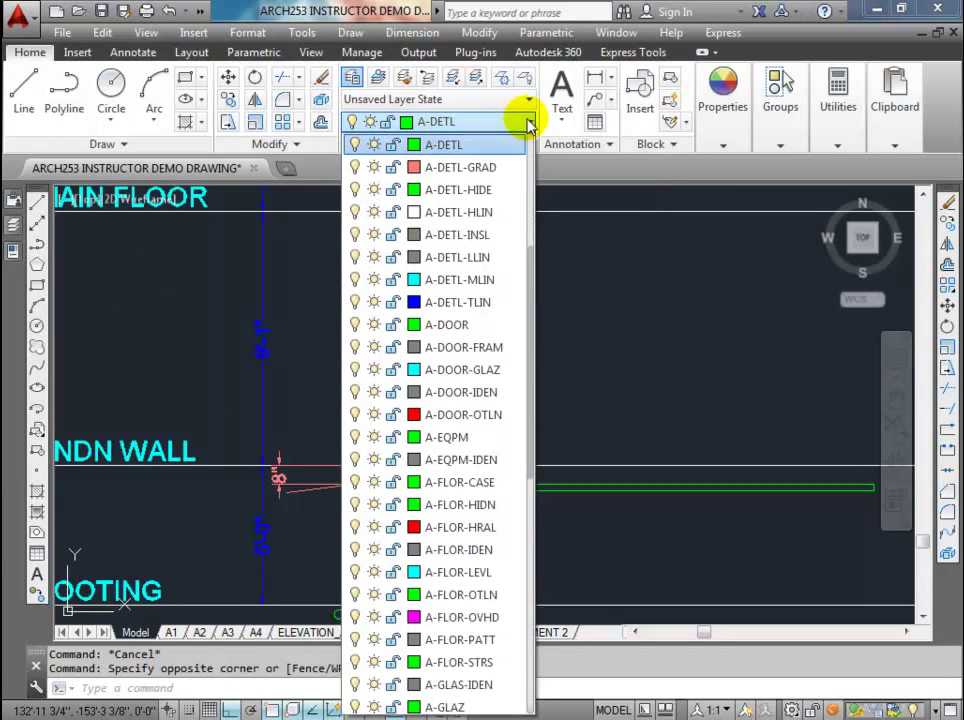
{"action": "left_click", "coordinate": [479, 258]}
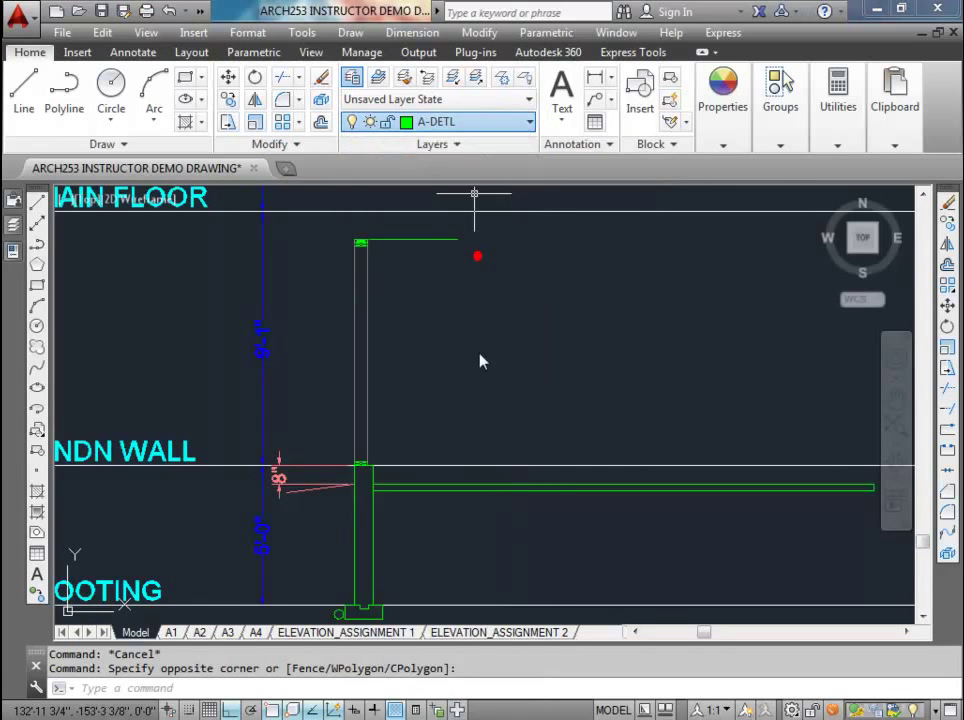
{"action": "key", "text": "Escape"}
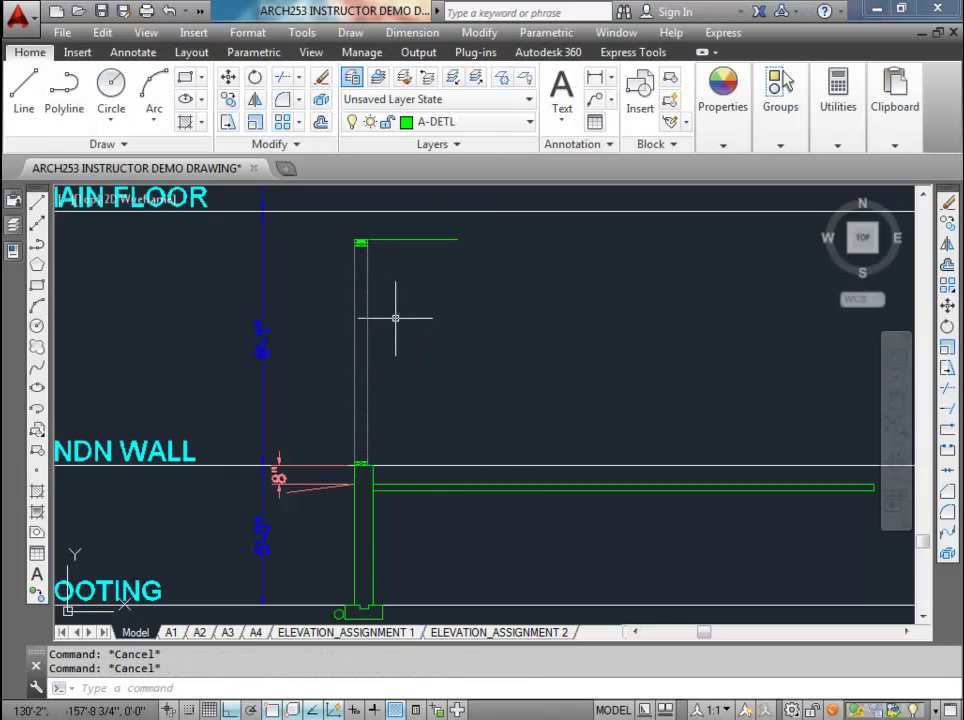
- Stretch the exterior wall line's upper end down to the lower exterior corner of the double top plate
{"action": "scroll", "coordinate": [361, 242], "scroll_direction": "up", "scroll_amount": 8}
{"action": "left_click", "coordinate": [325, 277]}
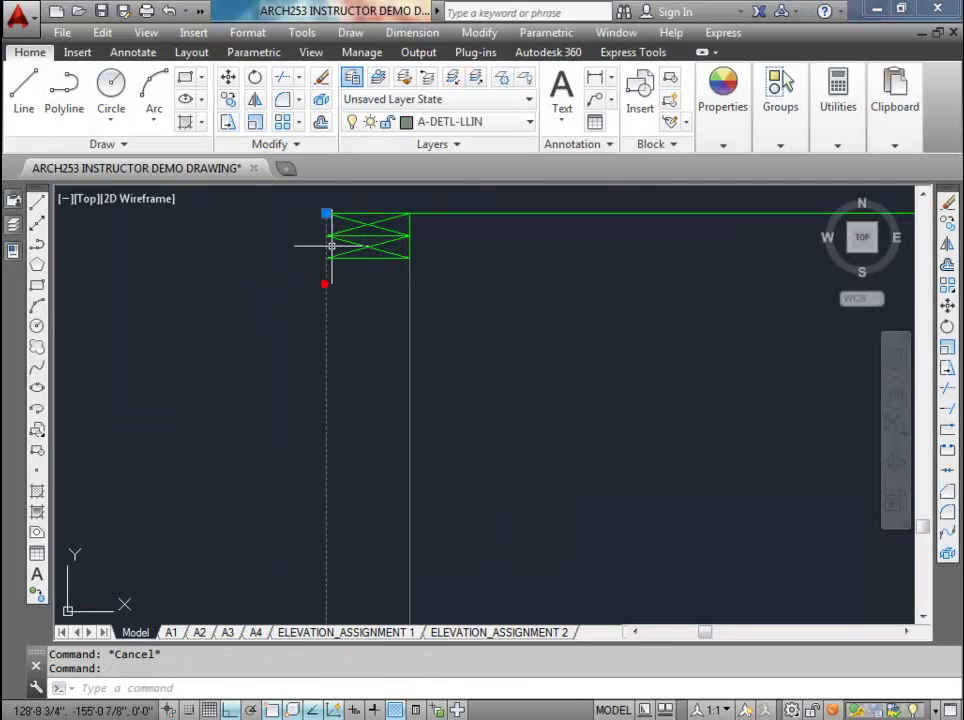
{"action": "left_click", "coordinate": [325, 213]}
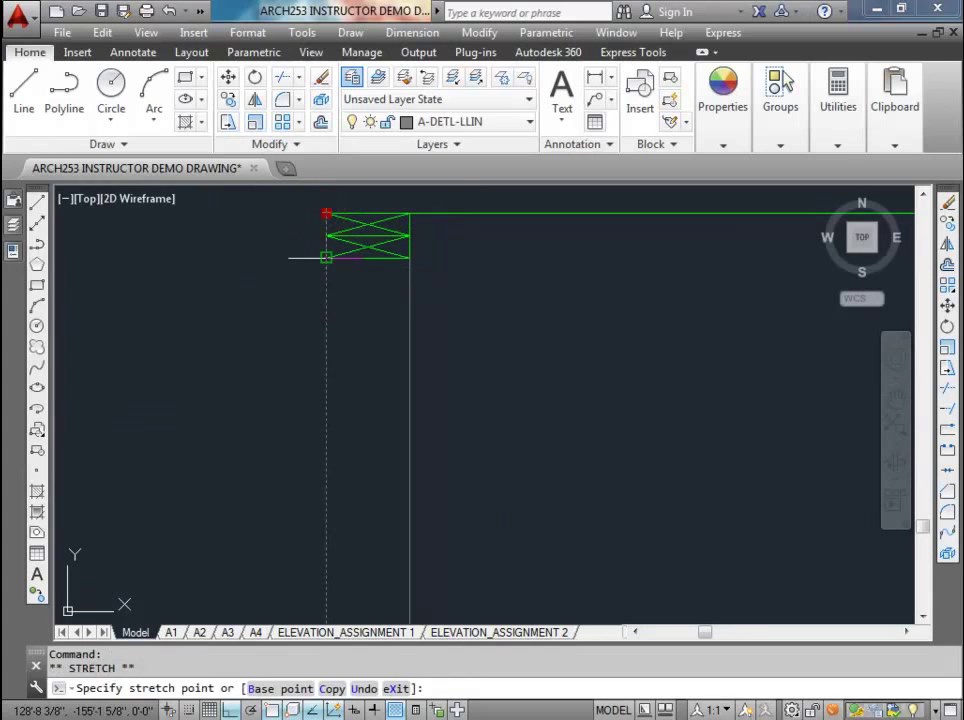
{"action": "key", "text": "Escape"}
{"action": "key", "text": "Escape"}
- Make A-DETL-INSL the current layer and check its settings in the layer properties
{"action": "scroll", "coordinate": [400, 277], "scroll_direction": "down", "scroll_amount": 5}
{"action": "middle_click_drag", "start_coordinate": [396, 277], "coordinate": [394, 266]}
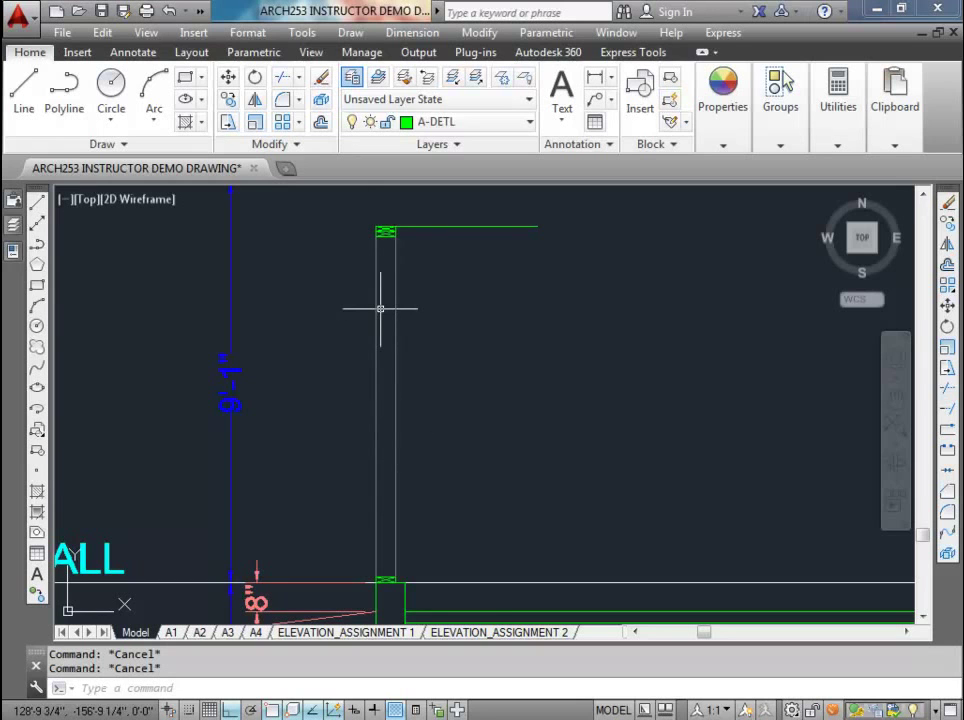
{"action": "left_click", "coordinate": [531, 122]}
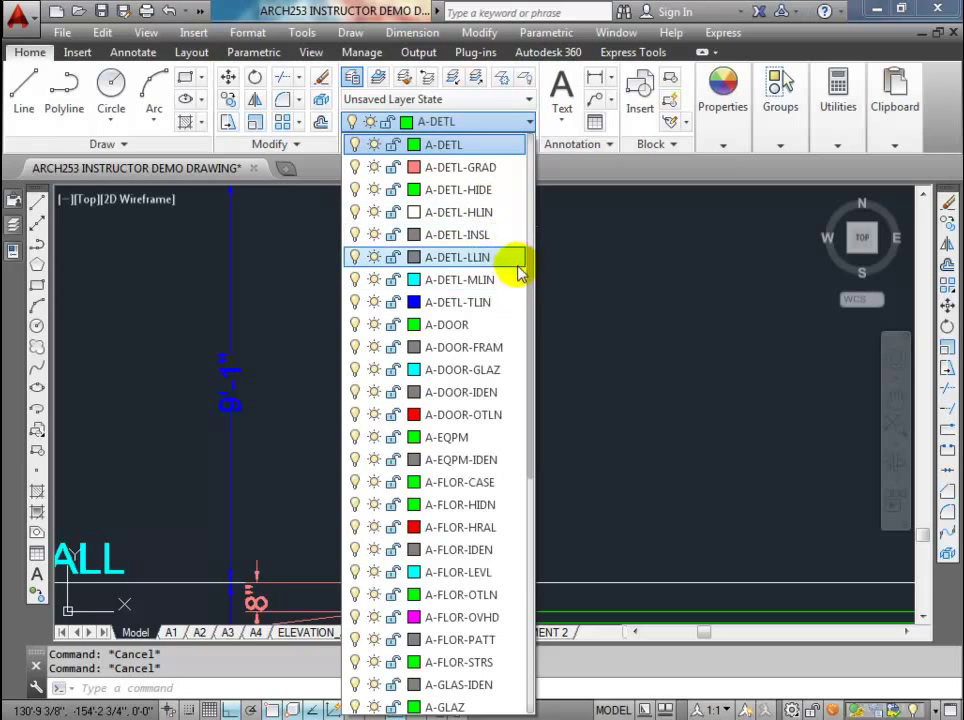
{"action": "left_click", "coordinate": [508, 235]}
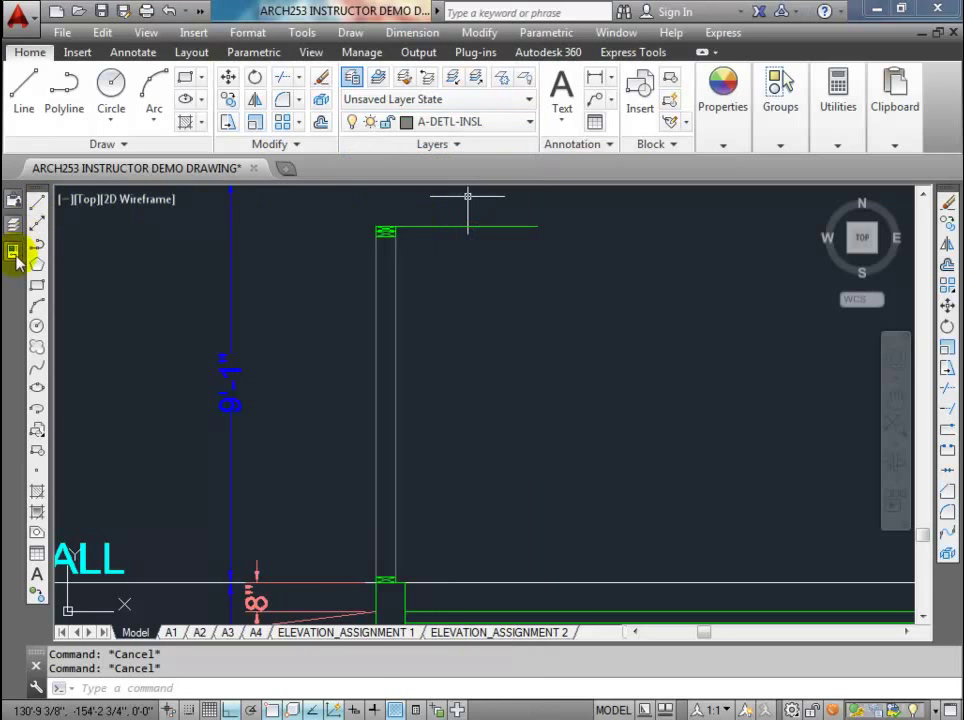
{"action": "mouse_move", "coordinate": [12, 236]}
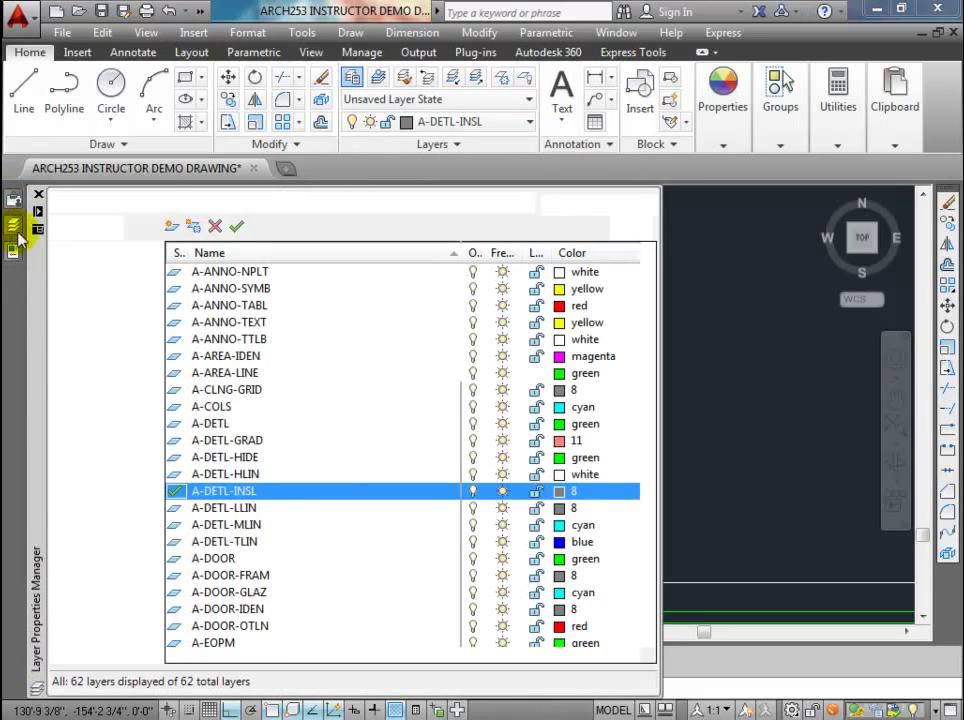
{"action": "left_click_drag", "start_coordinate": [292, 657], "coordinate": [372, 658]}
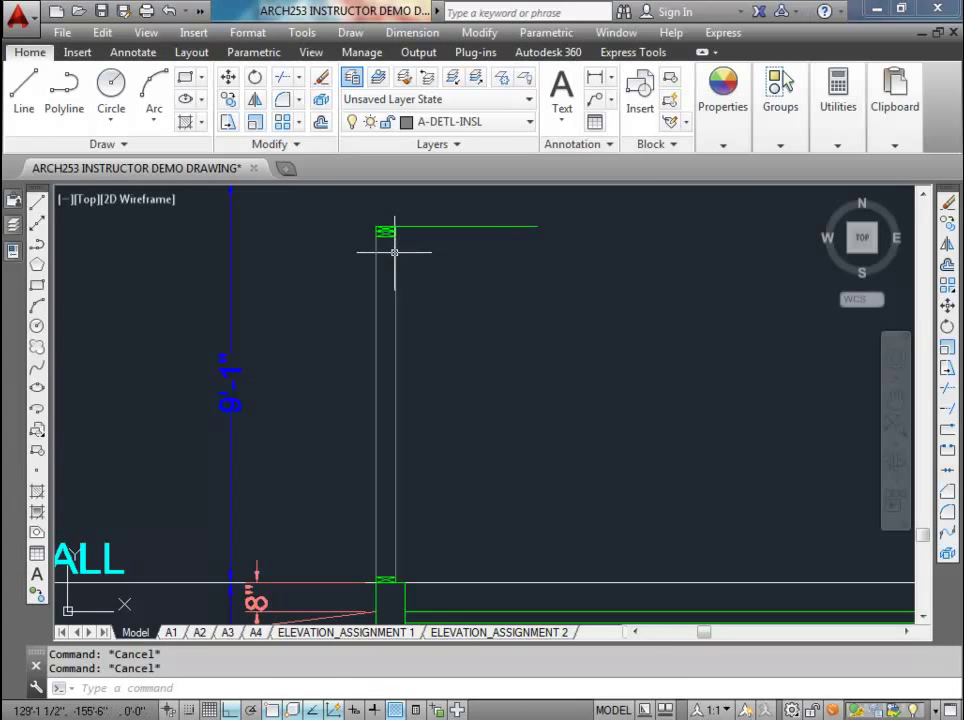
- Draw the insulation line from the midpoint of the top plates' underside down to the midpoint of the sill plate's upper edge
{"action": "type", "text": "l"}
{"action": "key", "text": "Return"}
{"action": "left_click", "coordinate": [388, 232]}
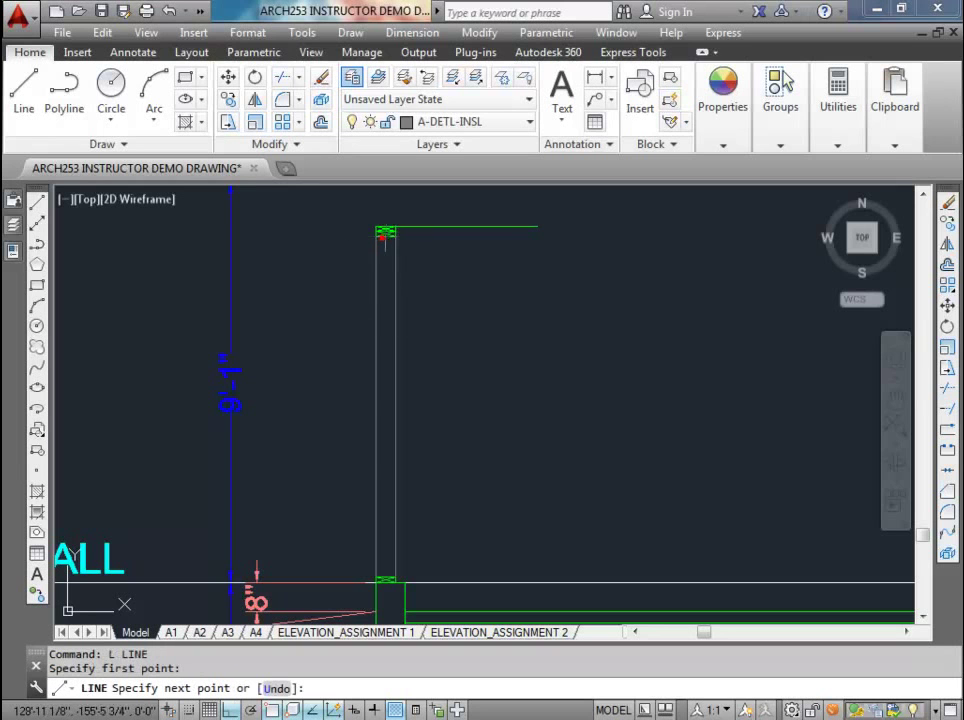
{"action": "scroll", "coordinate": [402, 437], "scroll_direction": "up", "scroll_amount": 2}
{"action": "scroll", "coordinate": [382, 470], "scroll_direction": "up", "scroll_amount": 2}
{"action": "middle_click_drag", "start_coordinate": [377, 570], "coordinate": [355, 204]}
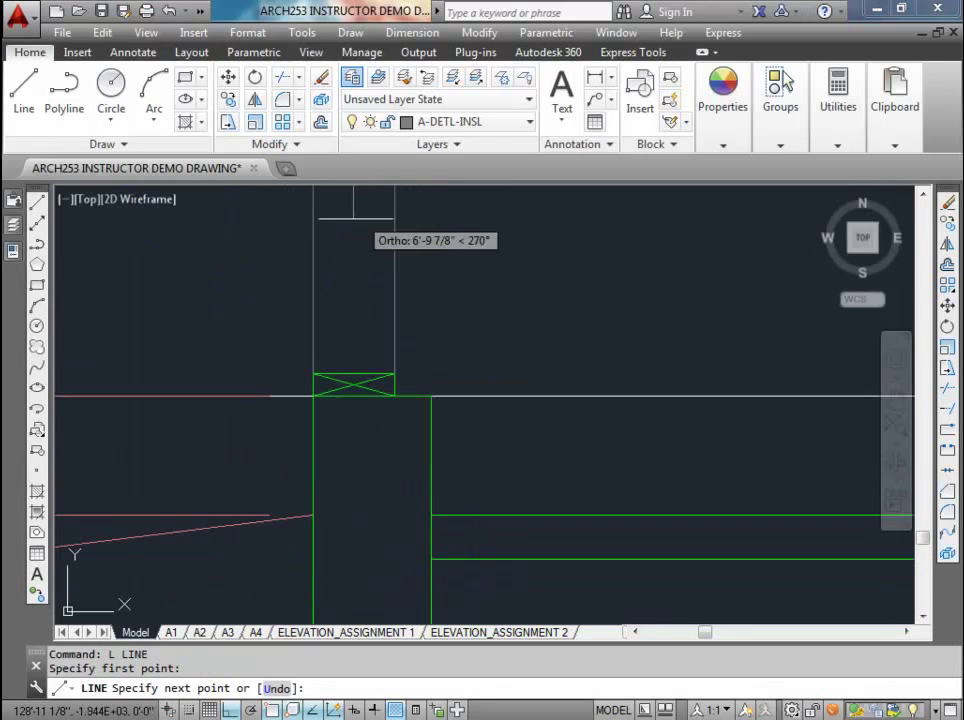
{"action": "left_click", "coordinate": [353, 377]}
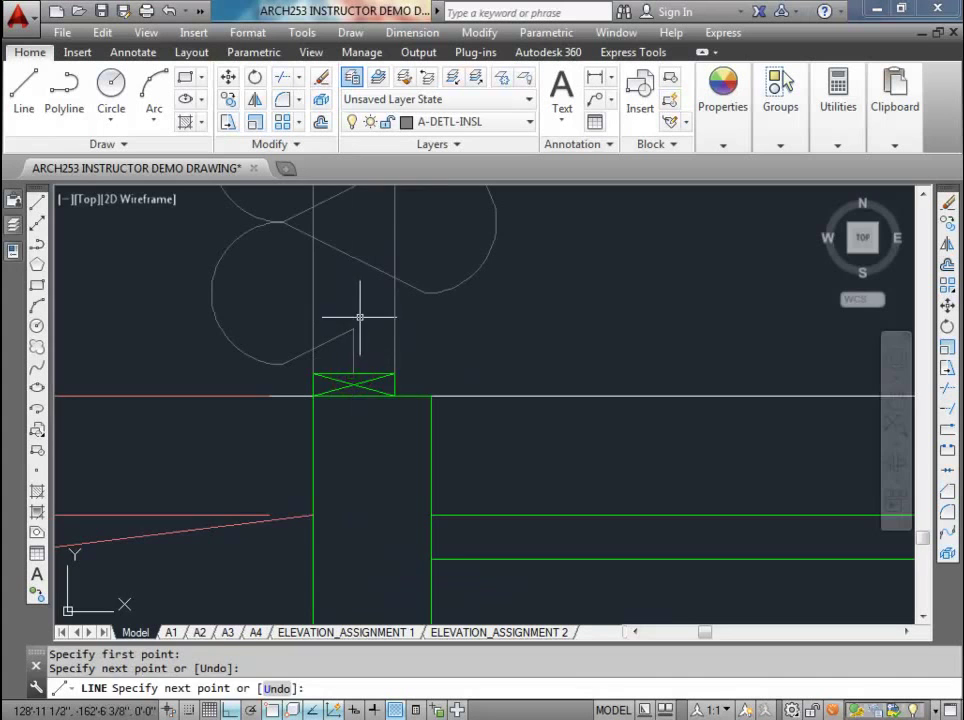
{"action": "key", "text": "Escape"}
- Set the insulation line's linetype scale to 0.5
{"action": "scroll", "coordinate": [359, 320], "scroll_direction": "down", "scroll_amount": 3}
{"action": "middle_click_drag", "start_coordinate": [359, 320], "coordinate": [359, 490]}
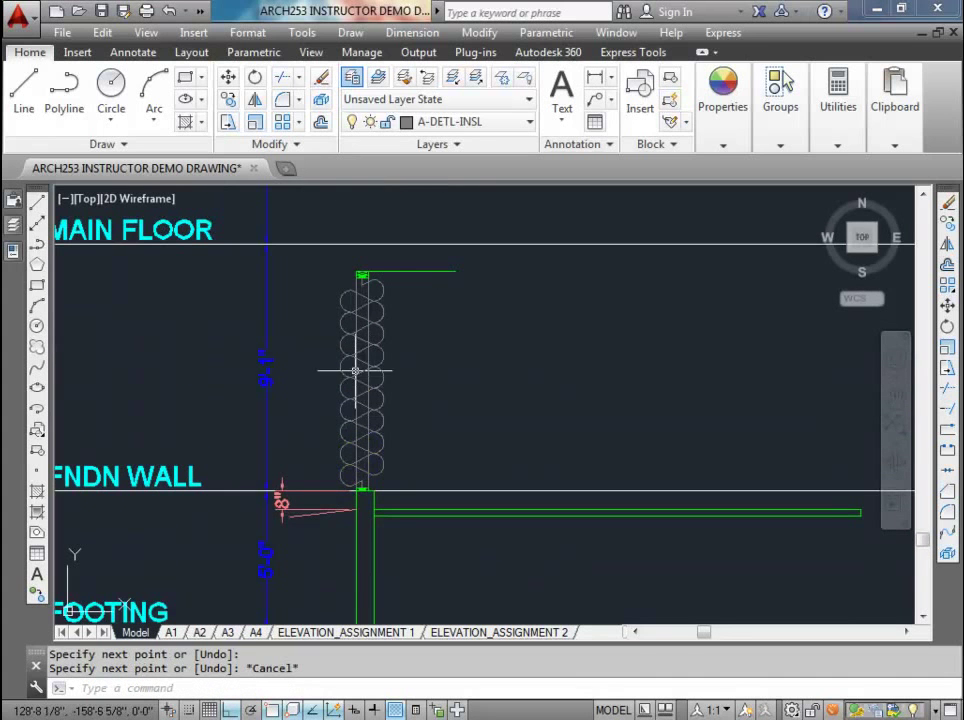
{"action": "scroll", "coordinate": [352, 376], "scroll_direction": "up", "scroll_amount": 4}
{"action": "left_click", "coordinate": [401, 358]}
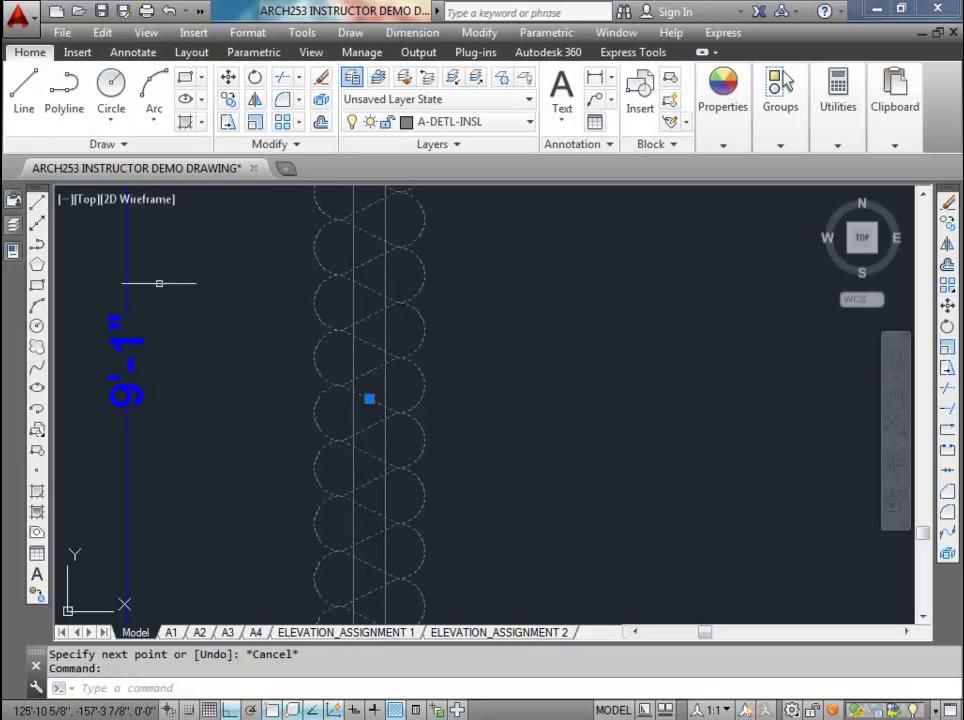
{"action": "left_click", "coordinate": [14, 250]}
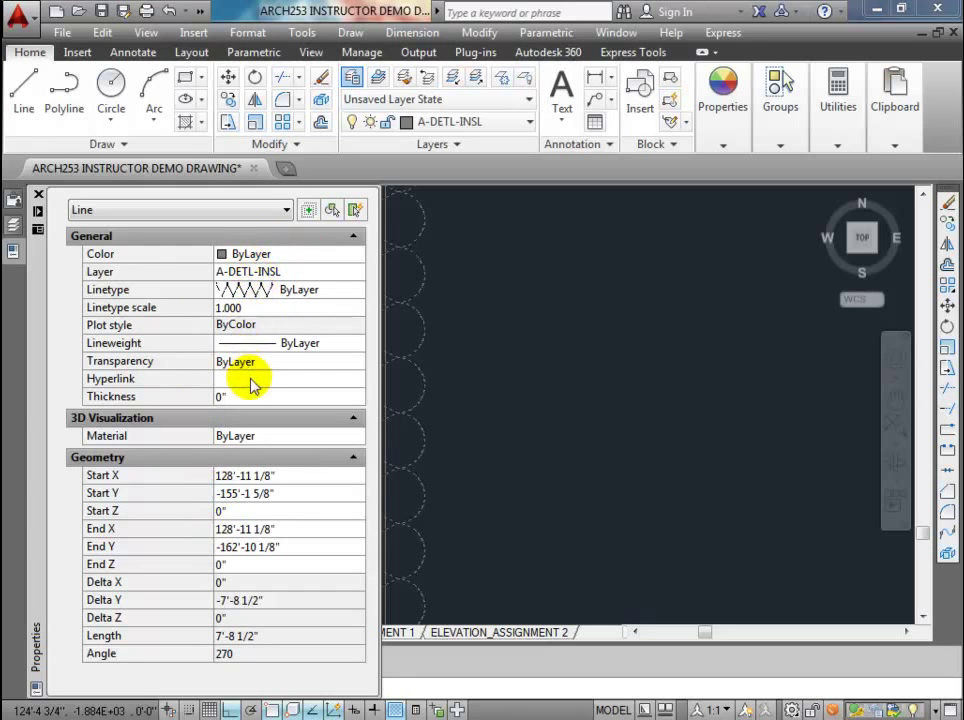
{"action": "left_click", "coordinate": [253, 308]}
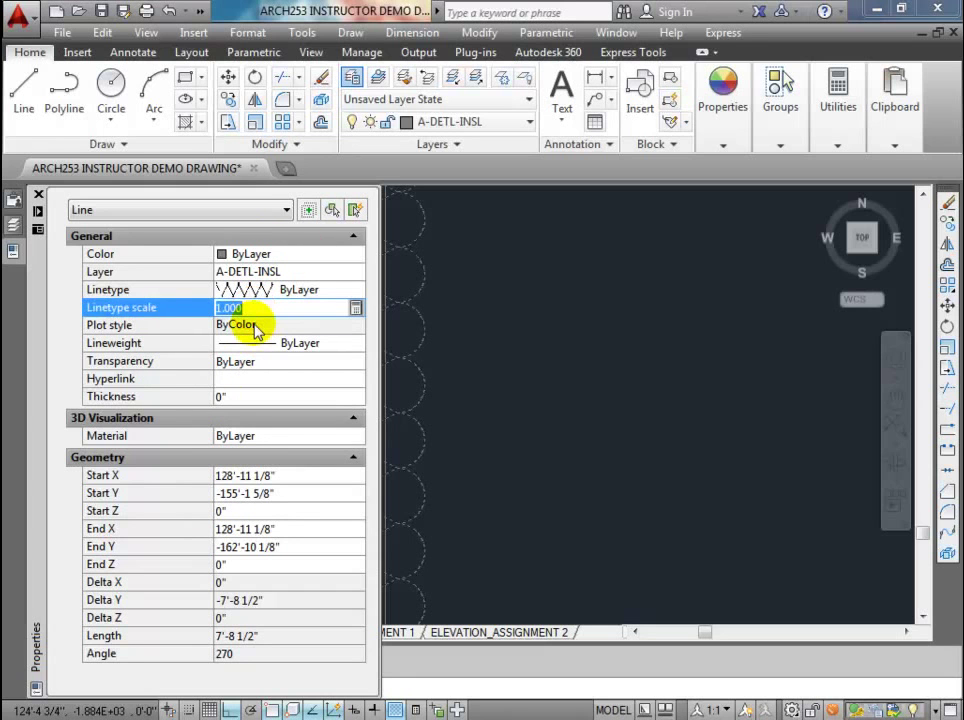
{"action": "type", "text": ".5"}
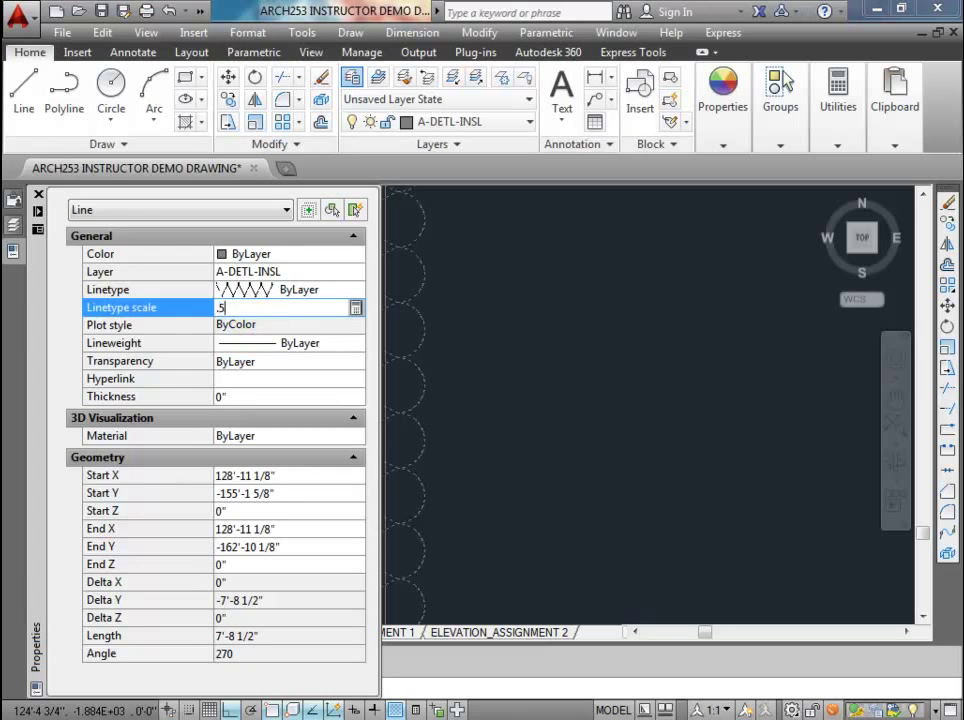
{"action": "left_click", "coordinate": [254, 325]}
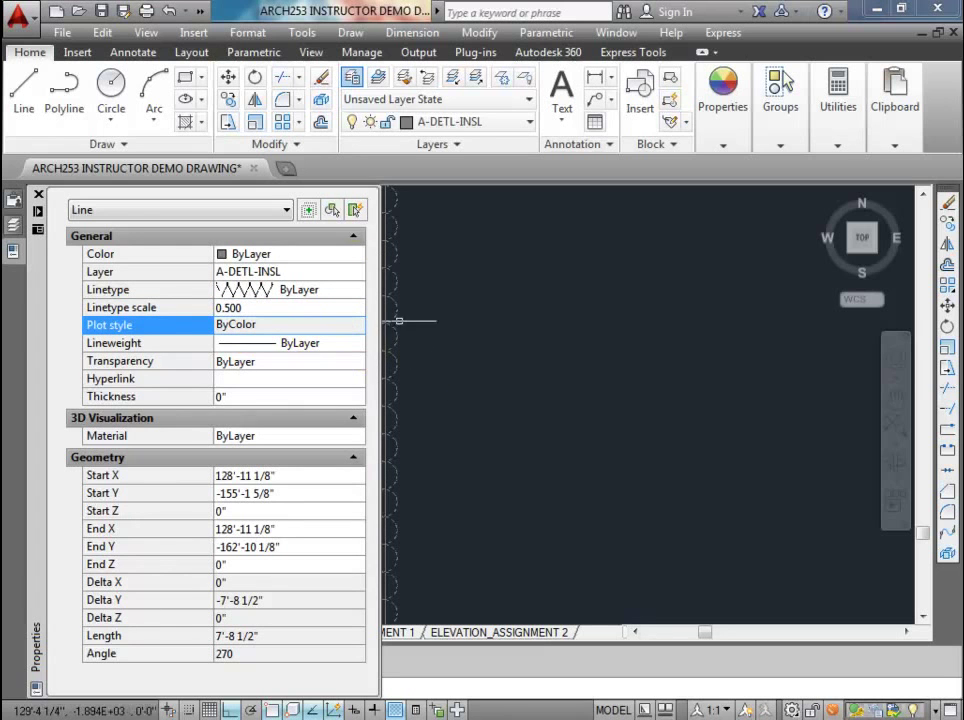
- Move the Properties palette clear of the wall and try linetype scales of 0.4 and 0.3 on the insulation line
{"action": "left_click_drag", "start_coordinate": [41, 254], "coordinate": [538, 273]}
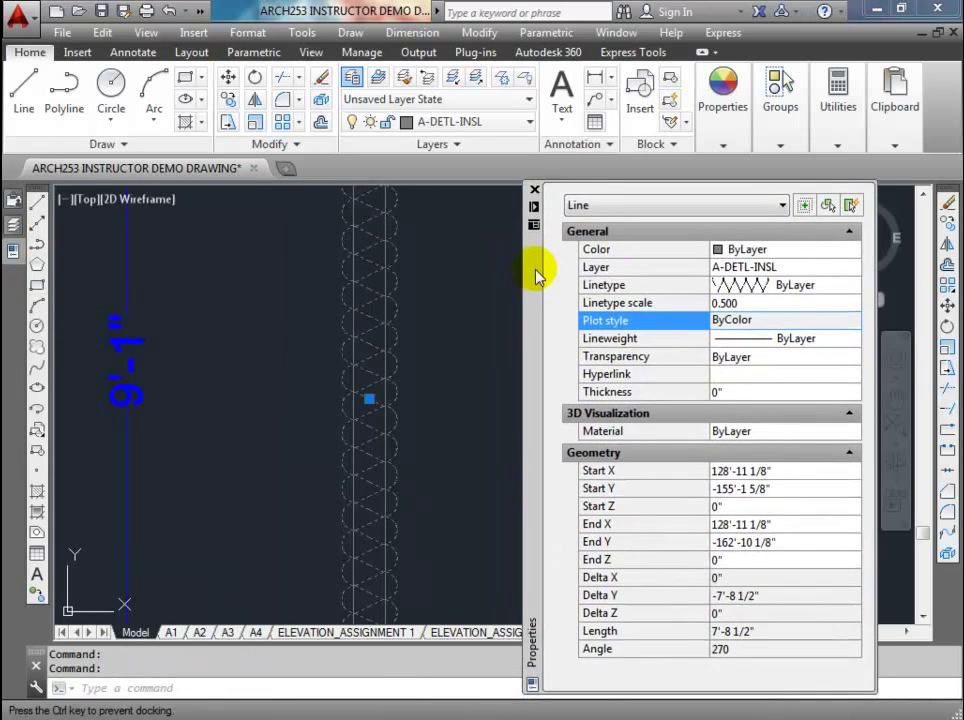
{"action": "left_click", "coordinate": [748, 302]}
{"action": "type", "text": ".4"}
{"action": "key", "text": "Return"}
{"action": "left_click", "coordinate": [730, 302]}
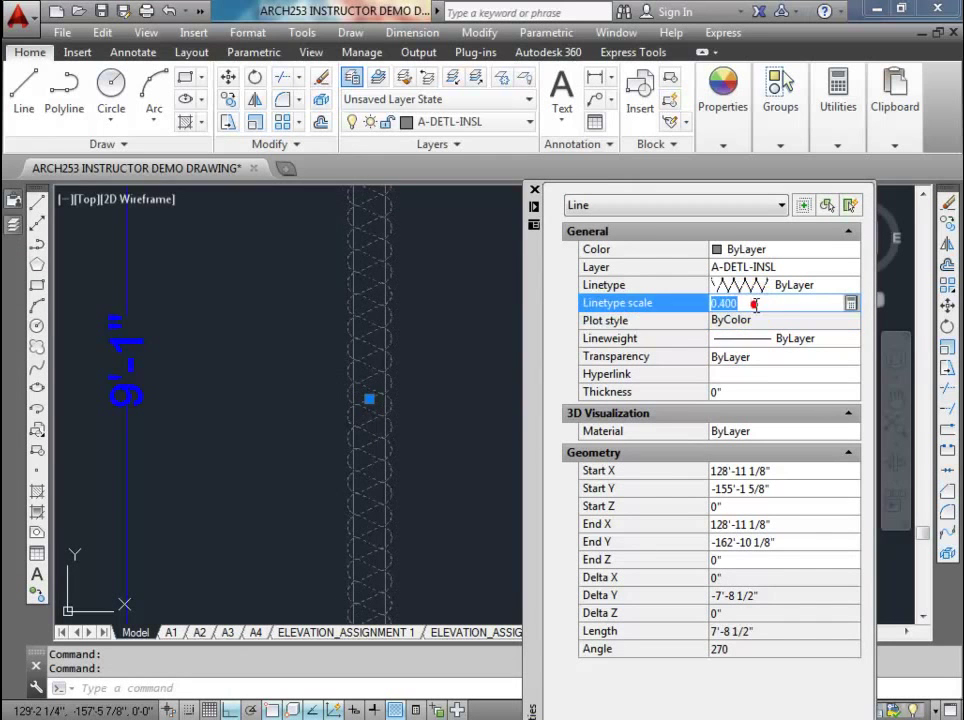
{"action": "type", "text": ".3"}
{"action": "key", "text": "Return"}
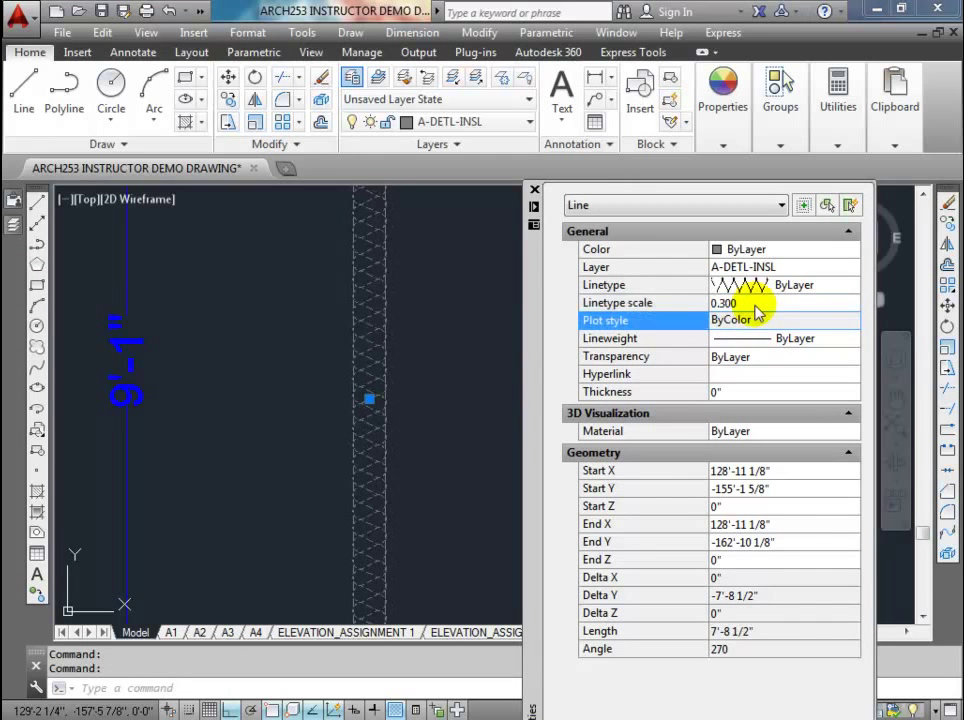
- Try linetype scales of 0.25 and 0.275 on the insulation line to fit it between the wall lines
{"action": "scroll", "coordinate": [393, 348], "scroll_direction": "up", "scroll_amount": 3}
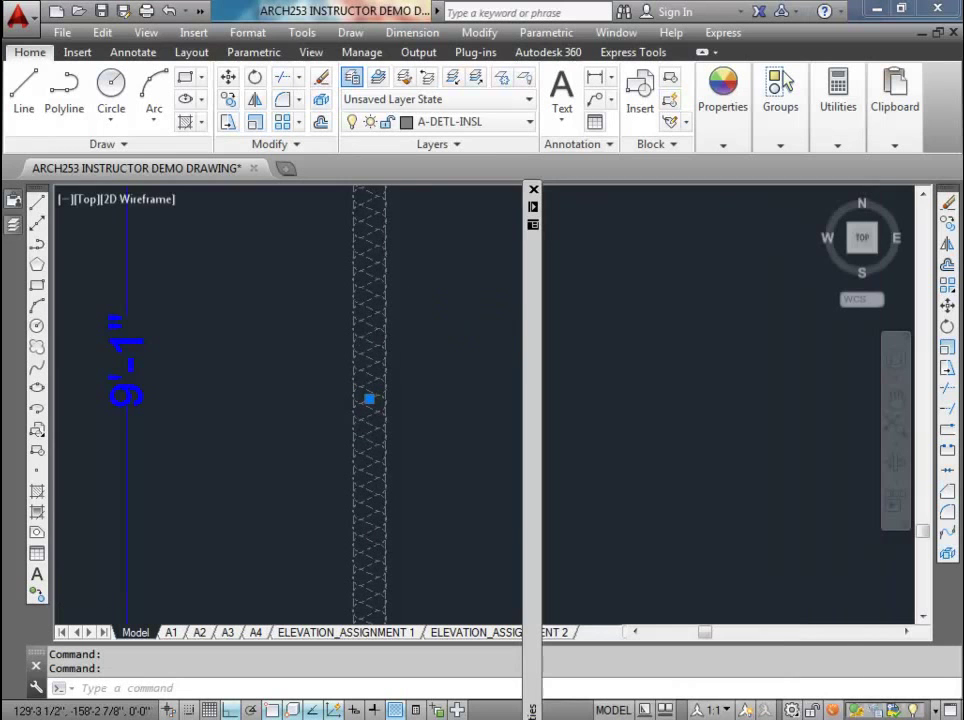
{"action": "scroll", "coordinate": [393, 348], "scroll_direction": "down", "scroll_amount": 3}
{"action": "mouse_move", "coordinate": [534, 355]}
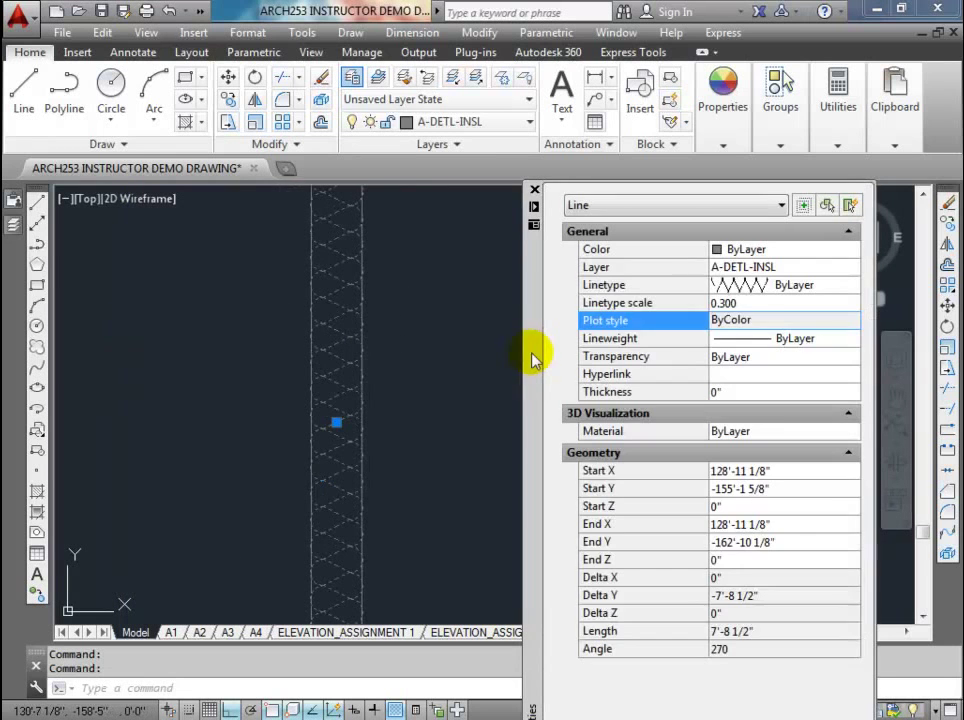
{"action": "left_click", "coordinate": [750, 302]}
{"action": "type", "text": ".25"}
{"action": "left_click", "coordinate": [757, 316]}
{"action": "left_click", "coordinate": [755, 304]}
{"action": "type", "text": ".275"}
{"action": "left_click", "coordinate": [731, 320]}
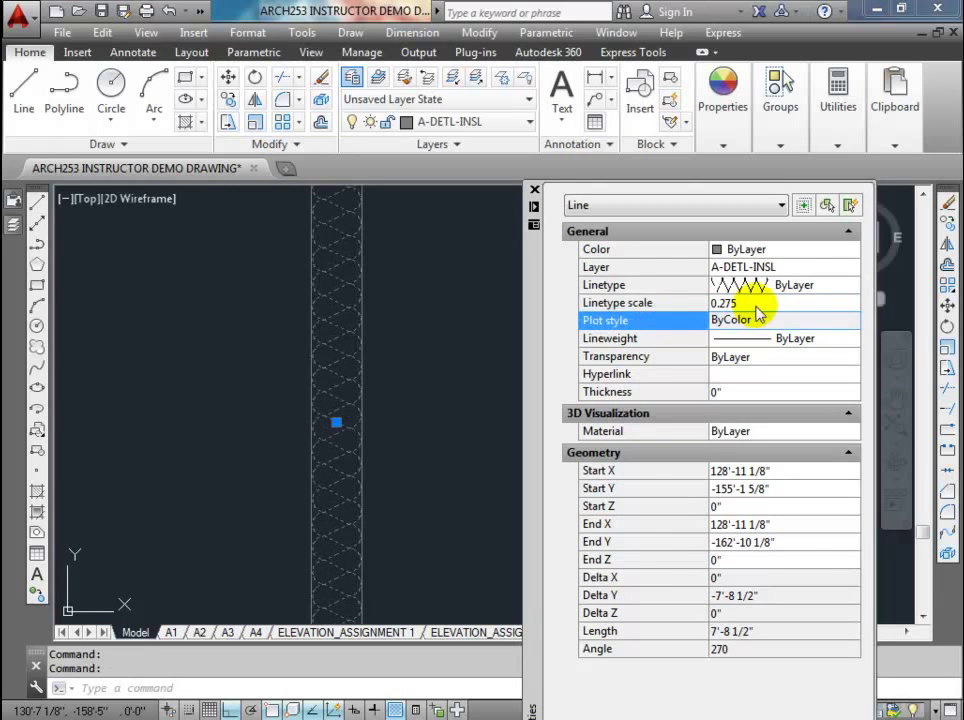
- Set the insulation line's linetype scale to 0.28 and deselect the line
{"action": "key", "text": "ctrl+1"}
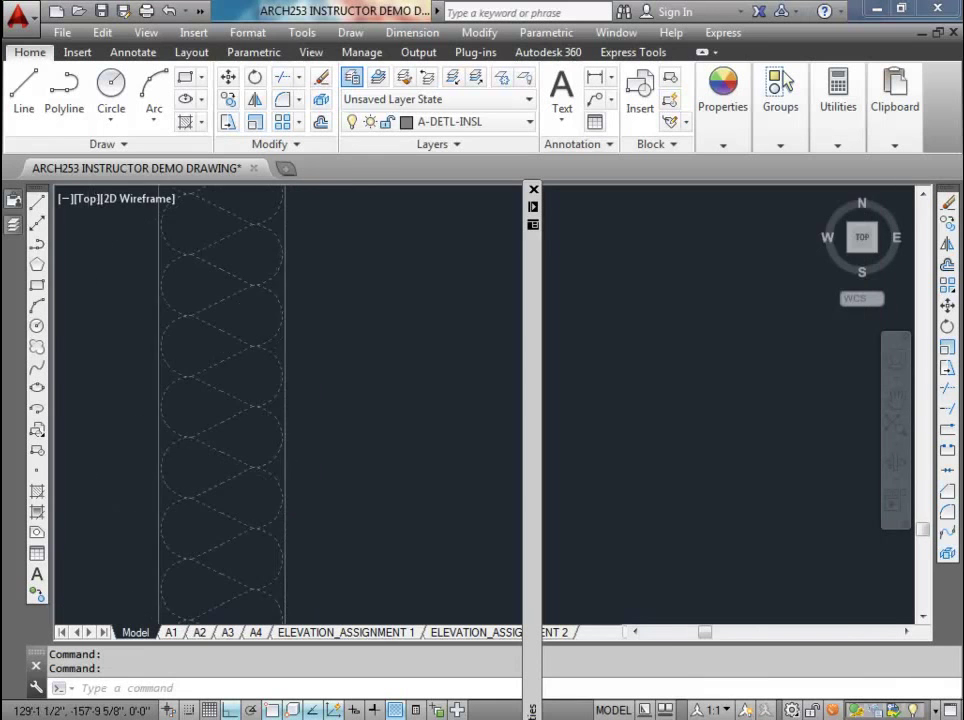
{"action": "scroll", "coordinate": [273, 303], "scroll_direction": "down", "scroll_amount": 2}
{"action": "mouse_move", "coordinate": [534, 330]}
{"action": "left_click", "coordinate": [762, 302]}
{"action": "type", "text": ".2"}
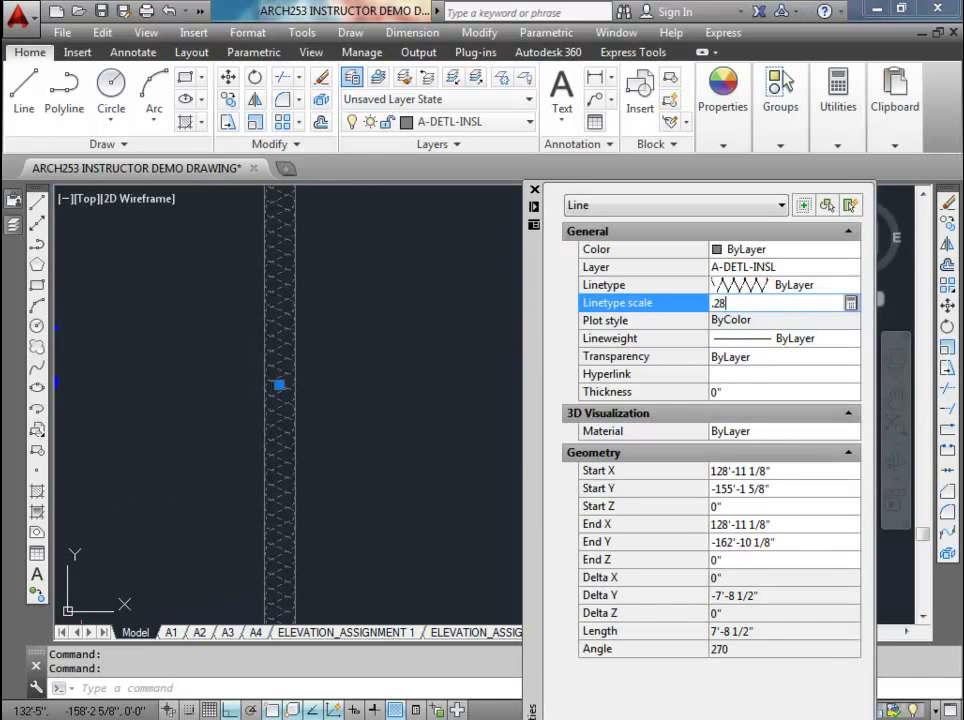
{"action": "type", "text": "8"}
{"action": "key", "text": "Return"}
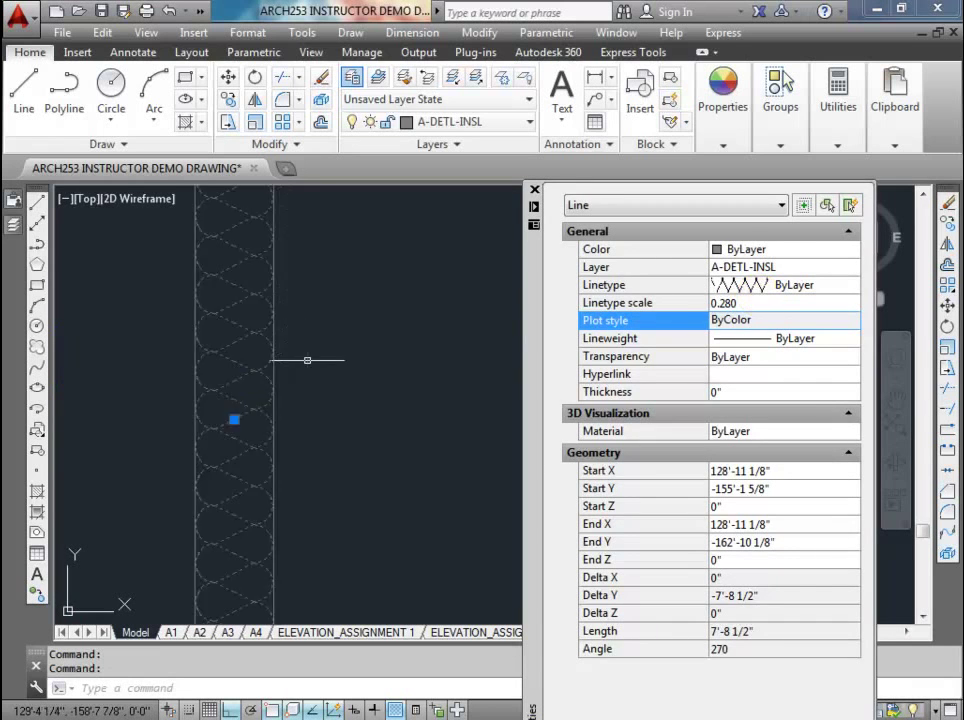
{"action": "scroll", "coordinate": [308, 359], "scroll_direction": "up", "scroll_amount": 5}
{"action": "key", "text": "Escape"}
{"action": "scroll", "coordinate": [260, 352], "scroll_direction": "down", "scroll_amount": 9}
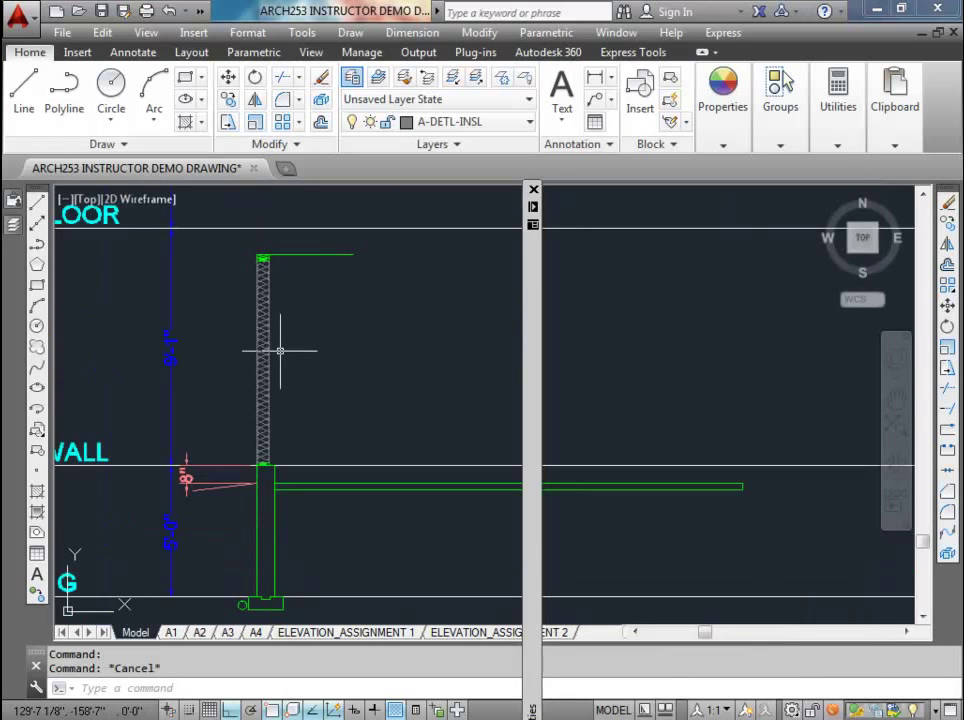
- Anchor the Properties palette back alongside the other collapsed palettes
{"action": "scroll", "coordinate": [280, 336], "scroll_direction": "up", "scroll_amount": 4}
{"action": "scroll", "coordinate": [283, 345], "scroll_direction": "down", "scroll_amount": 2}
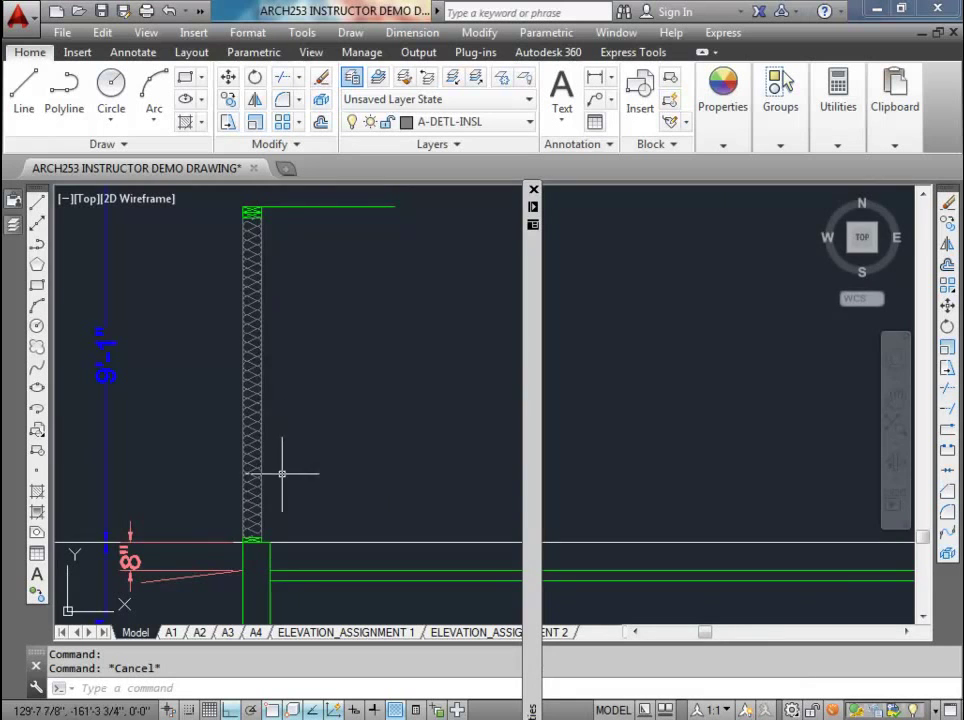
{"action": "middle_click_drag", "start_coordinate": [263, 370], "coordinate": [302, 409]}
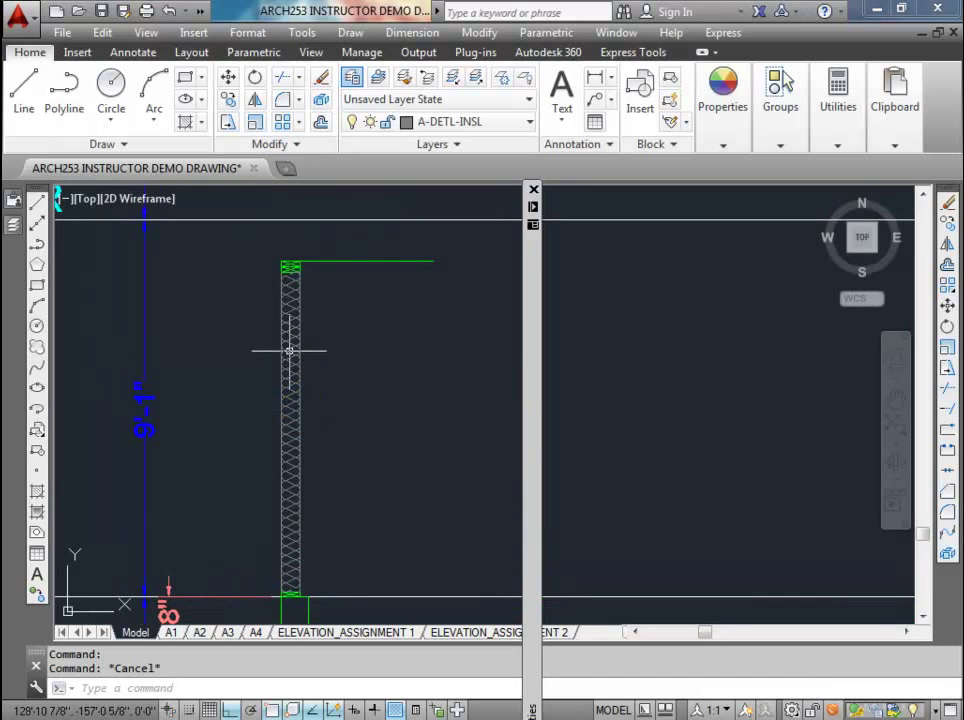
{"action": "mouse_move", "coordinate": [289, 354]}
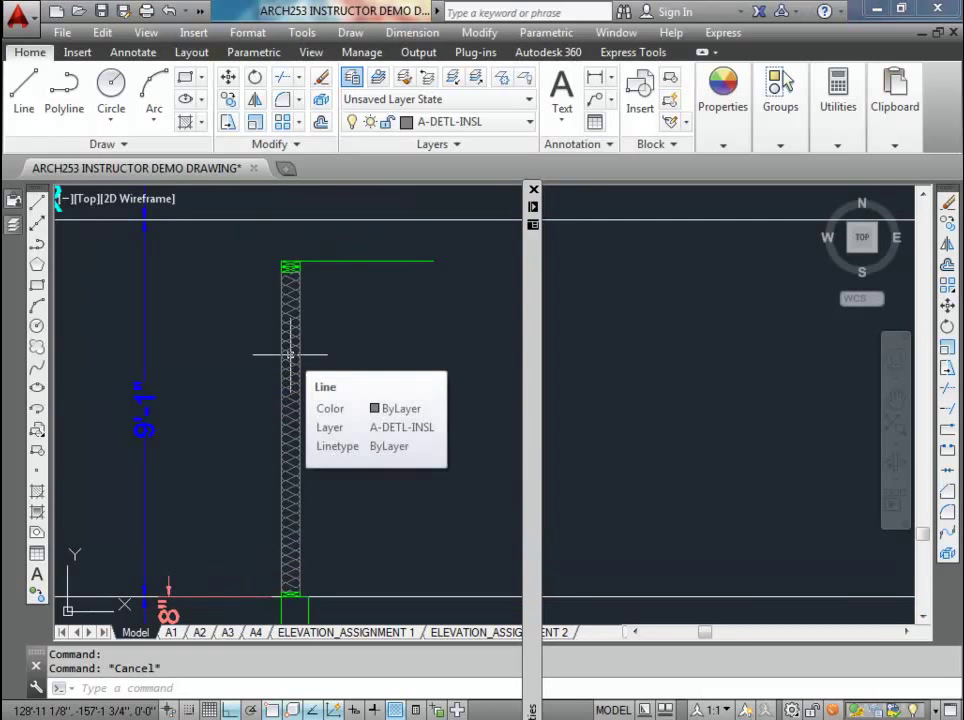
{"action": "mouse_move", "coordinate": [15, 204]}
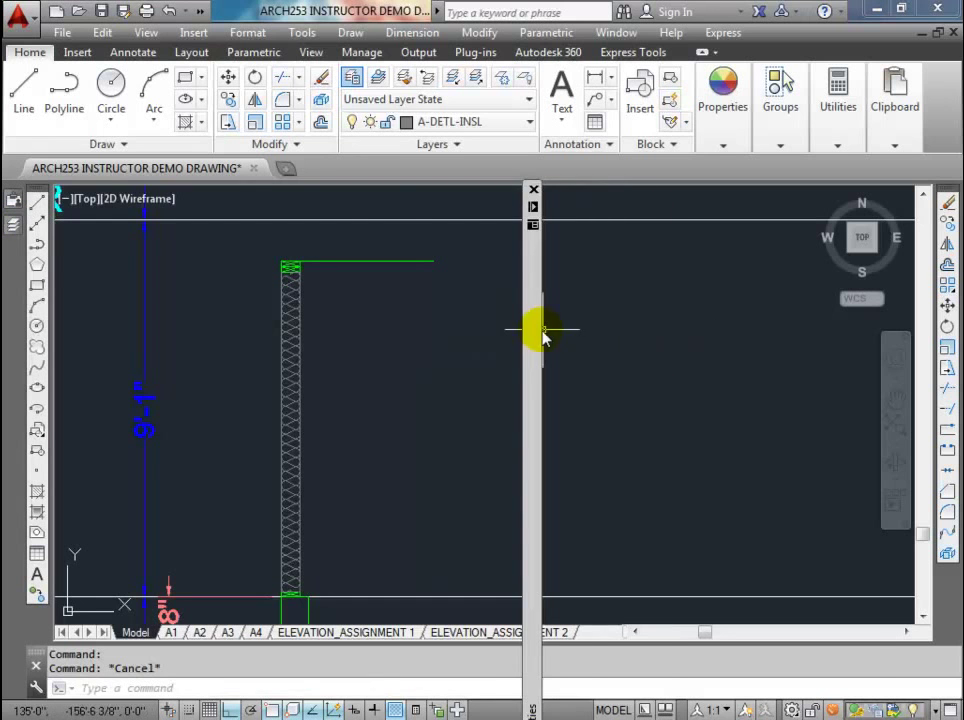
{"action": "left_click_drag", "start_coordinate": [542, 329], "coordinate": [125, 323]}
{"action": "right_click", "coordinate": [123, 329]}
{"action": "left_click", "coordinate": [150, 430]}
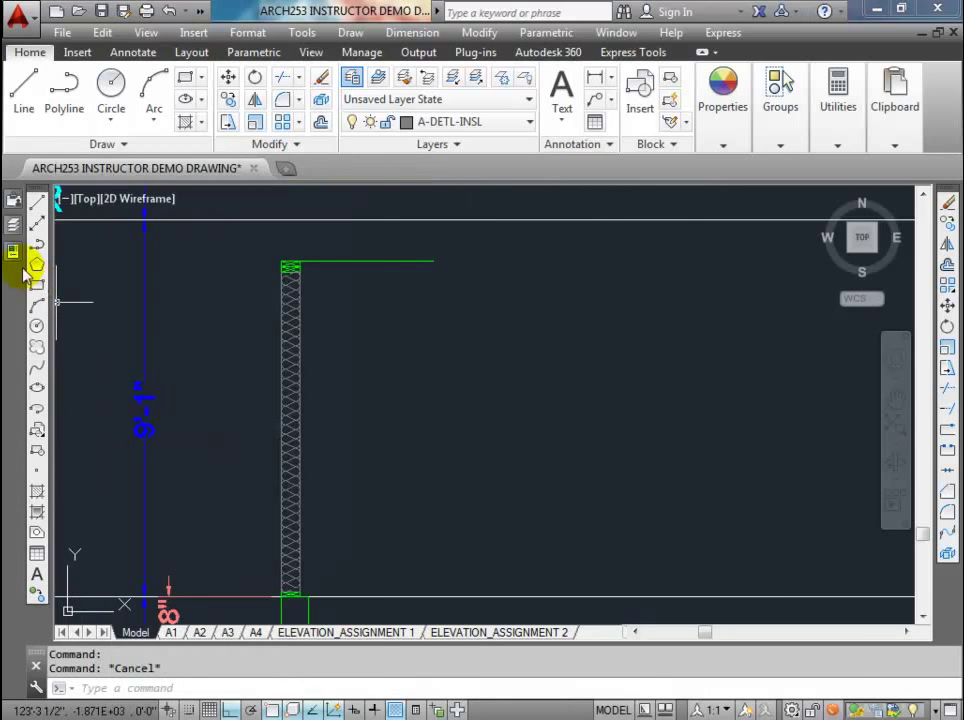
{"action": "mouse_move", "coordinate": [13, 252]}
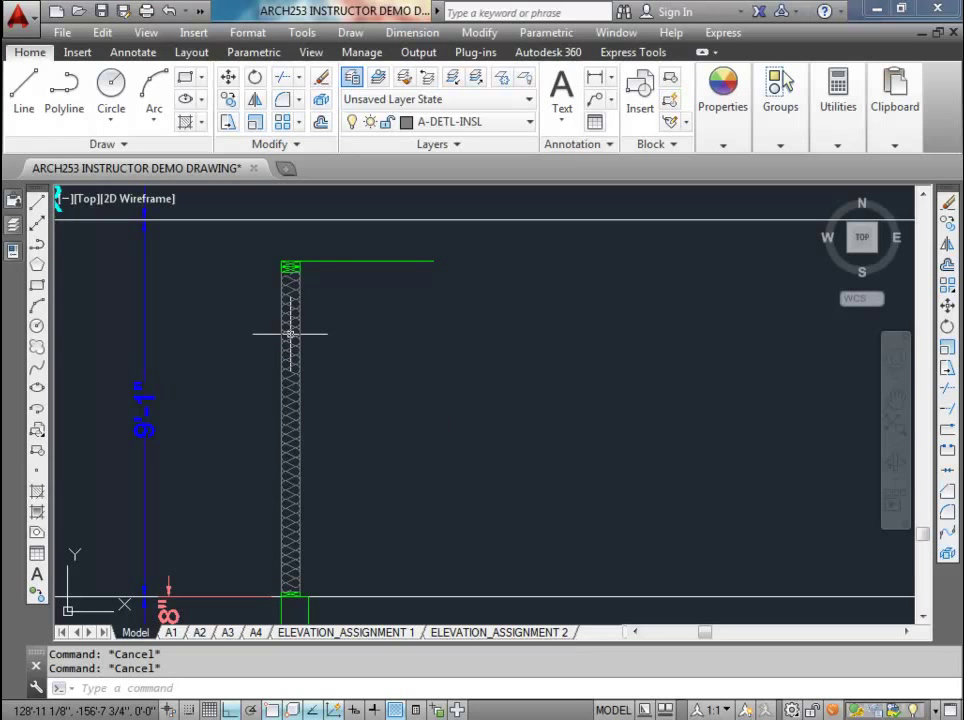
- Inspect how the insulation line fits between the wall's exterior and interior lines
{"action": "mouse_move", "coordinate": [290, 333]}
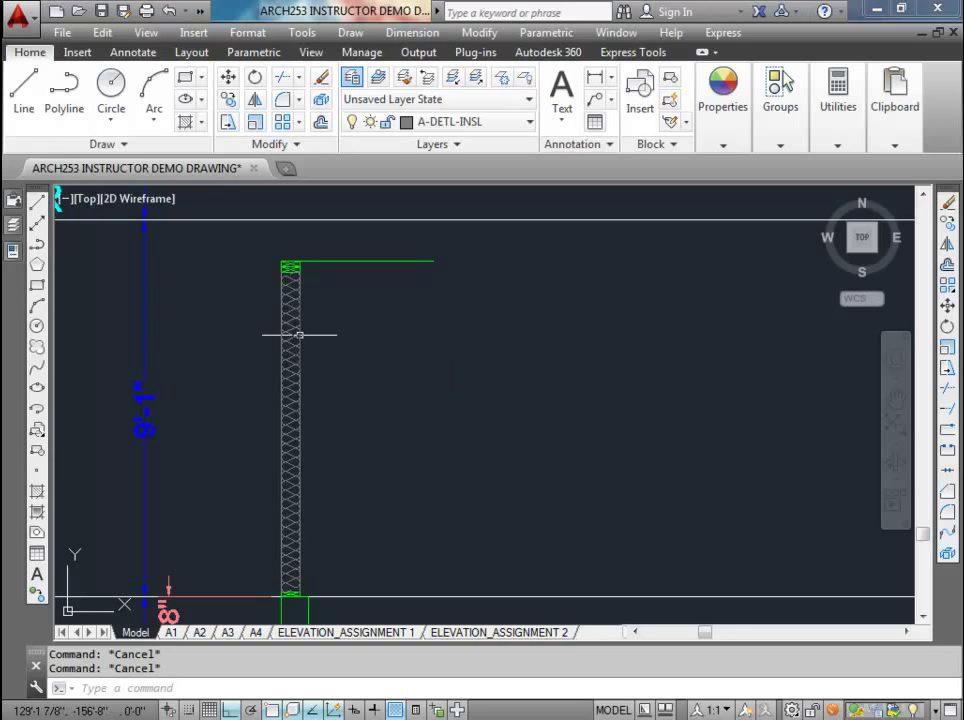
{"action": "scroll", "coordinate": [297, 334], "scroll_direction": "up", "scroll_amount": 2}
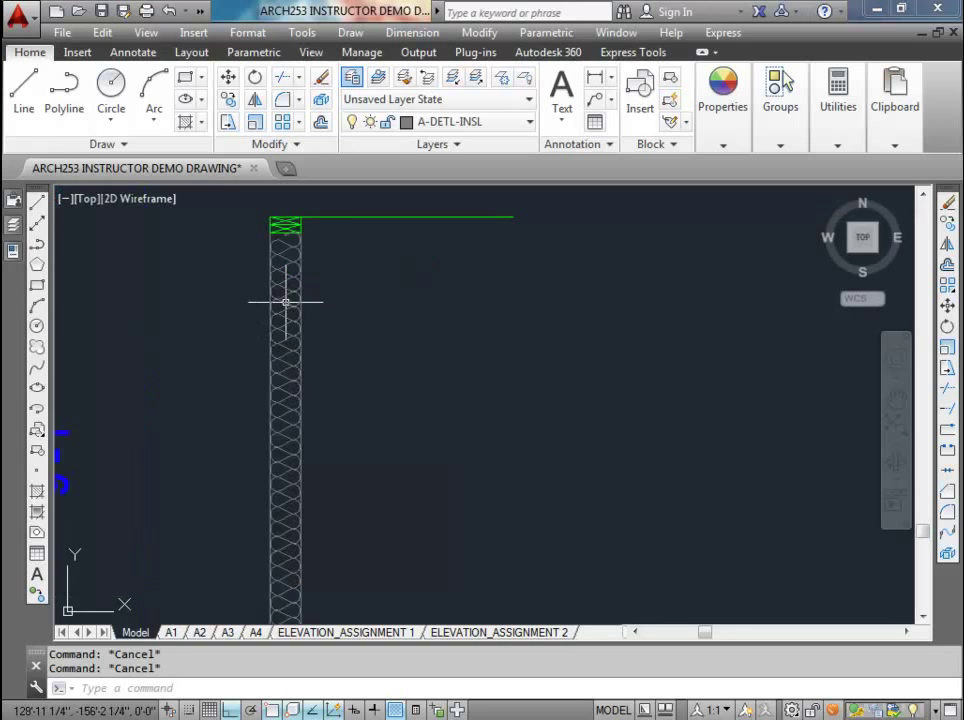
{"action": "left_click", "coordinate": [285, 302]}
{"action": "key", "text": "Escape"}
{"action": "scroll", "coordinate": [314, 314], "scroll_direction": "down", "scroll_amount": 3}
{"action": "scroll", "coordinate": [310, 345], "scroll_direction": "up", "scroll_amount": 2}
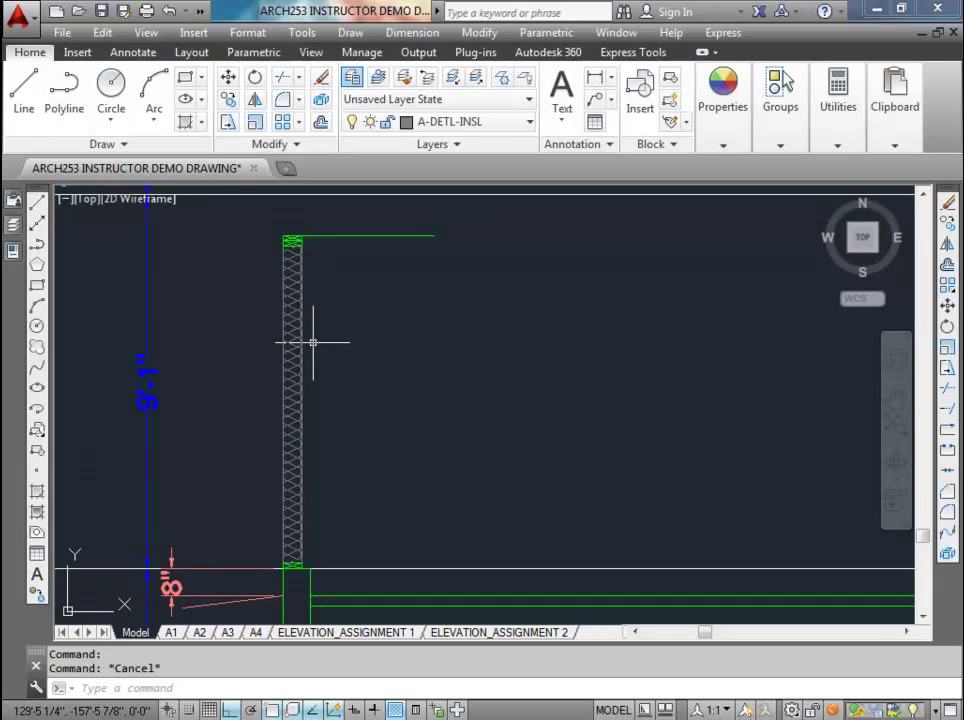
{"action": "scroll", "coordinate": [306, 420], "scroll_direction": "up", "scroll_amount": 2}
{"action": "scroll", "coordinate": [330, 410], "scroll_direction": "down", "scroll_amount": 2}
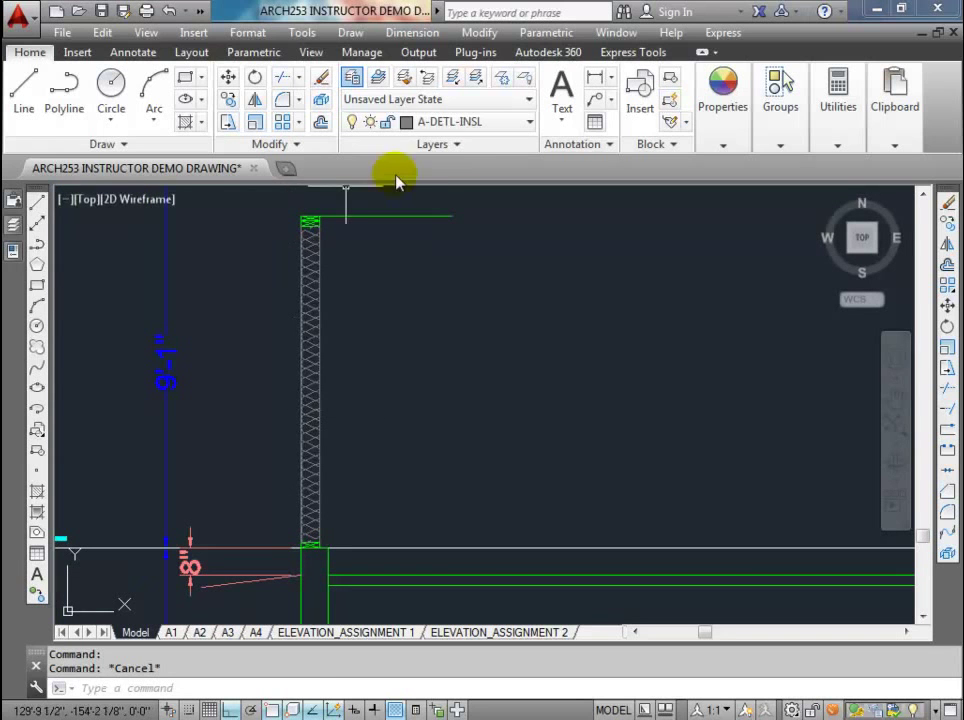
- Make A-DETL the current layer by matching the green line extending from the double top plate
{"action": "left_click", "coordinate": [379, 77]}
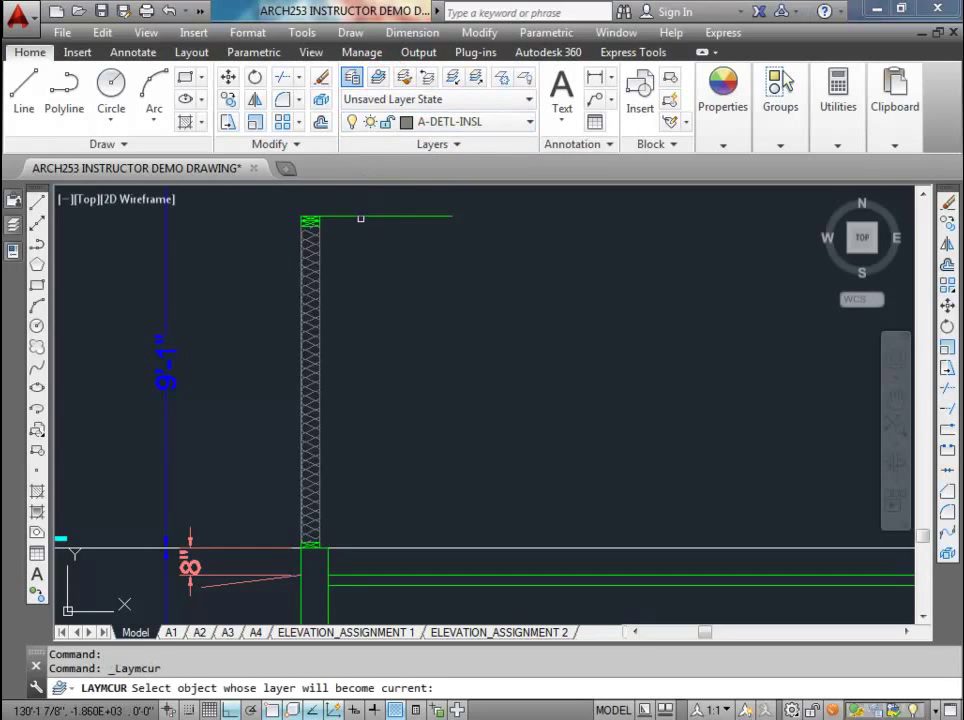
{"action": "left_click", "coordinate": [360, 218]}
{"action": "left_click", "coordinate": [377, 80]}
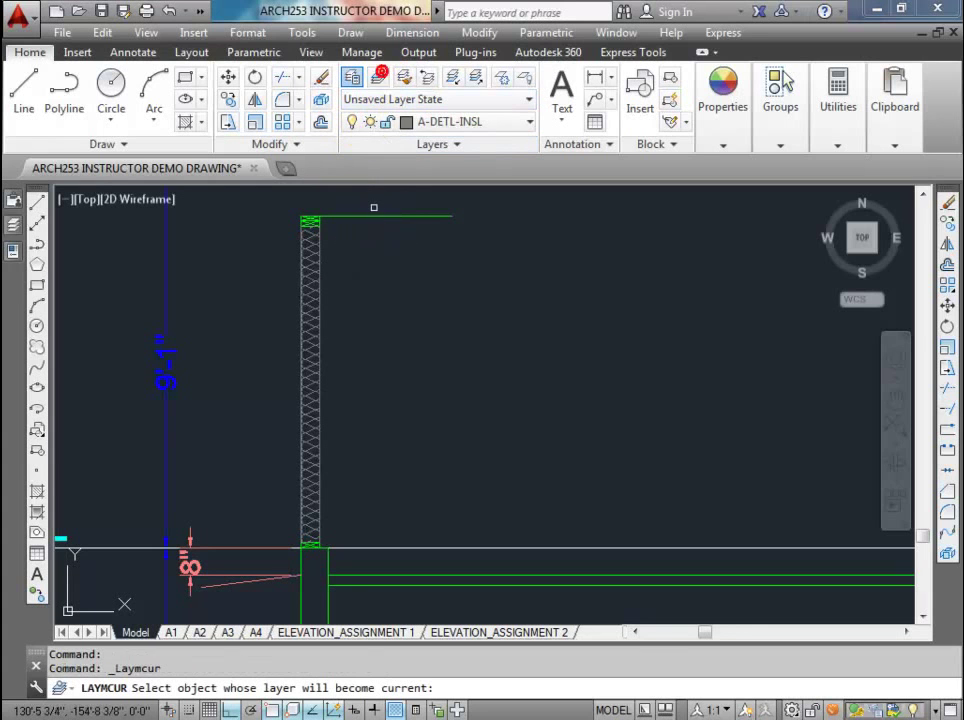
{"action": "left_click", "coordinate": [374, 218]}
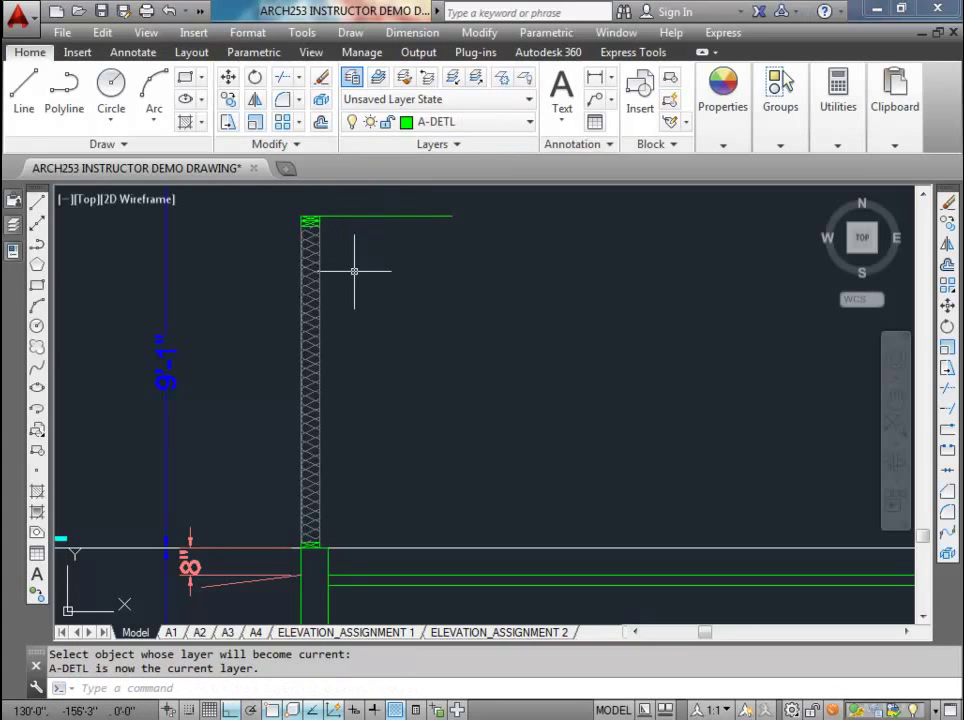
- Draw the exterior sheathing rectangle from the sill plate's lower exterior corner to the relative point @-.375,97
{"action": "key", "text": "Return"}
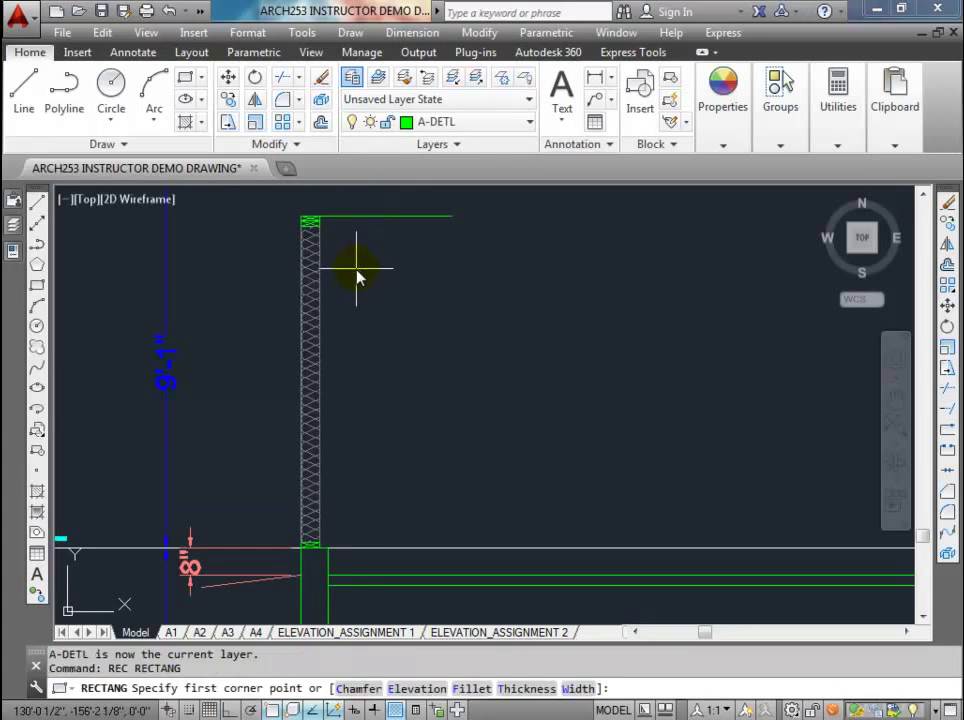
{"action": "scroll", "coordinate": [290, 548], "scroll_direction": "up", "scroll_amount": 8}
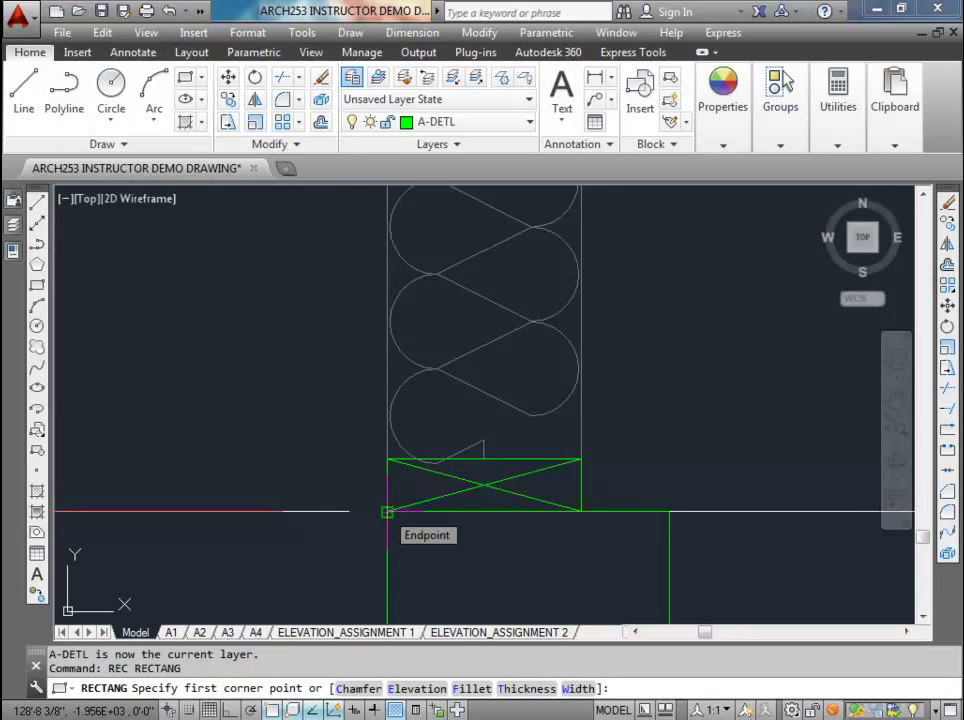
{"action": "left_click", "coordinate": [387, 512]}
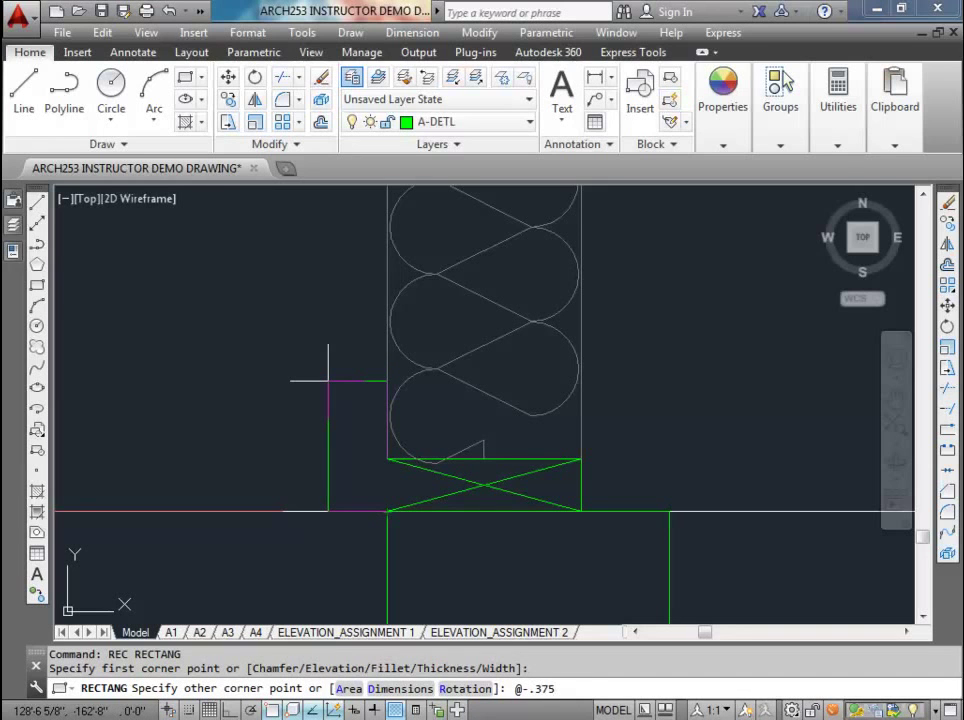
{"action": "type", "text": "@-.375,97"}
{"action": "key", "text": "Return"}
- Examine the new rectangle's alignment with the double top plate and with the sill plate and foundation wall
{"action": "scroll", "coordinate": [327, 381], "scroll_direction": "down", "scroll_amount": 6}
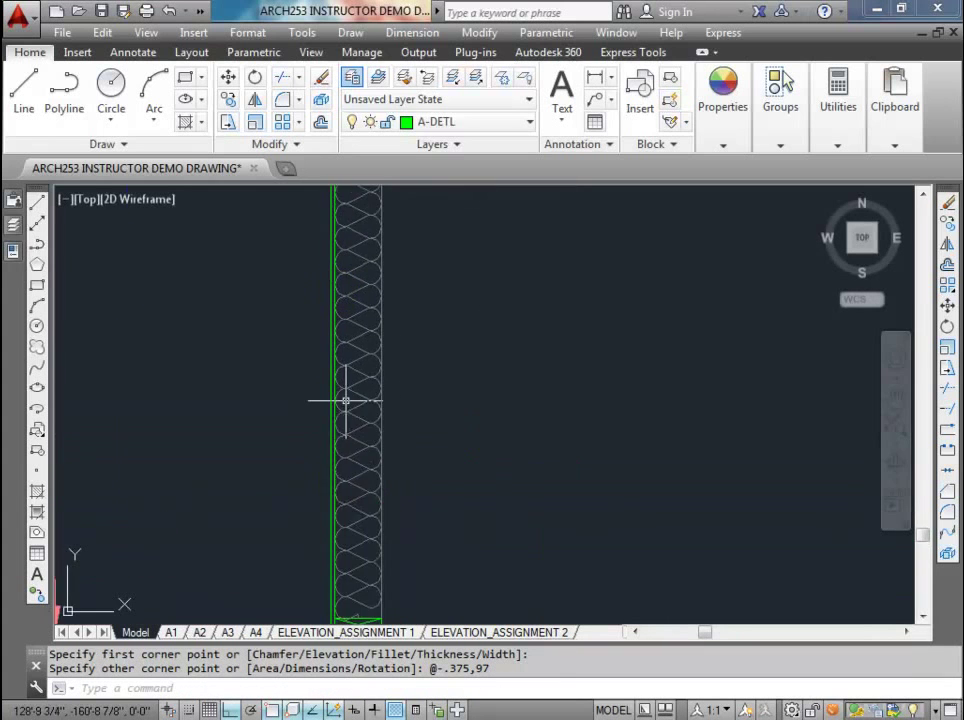
{"action": "scroll", "coordinate": [334, 377], "scroll_direction": "up", "scroll_amount": 4}
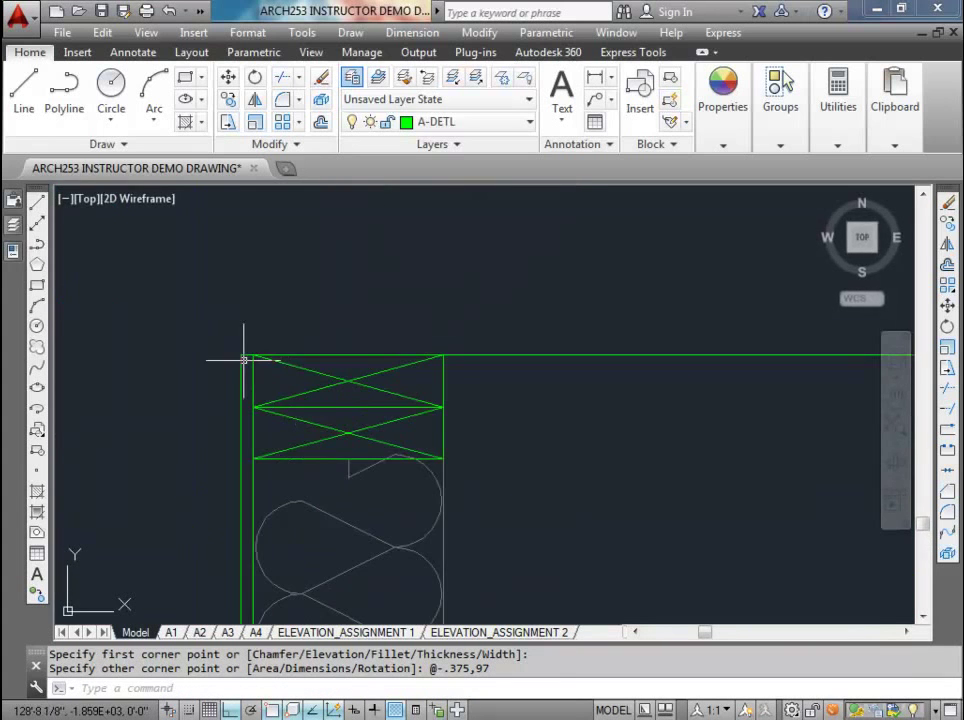
{"action": "scroll", "coordinate": [240, 358], "scroll_direction": "up", "scroll_amount": 3}
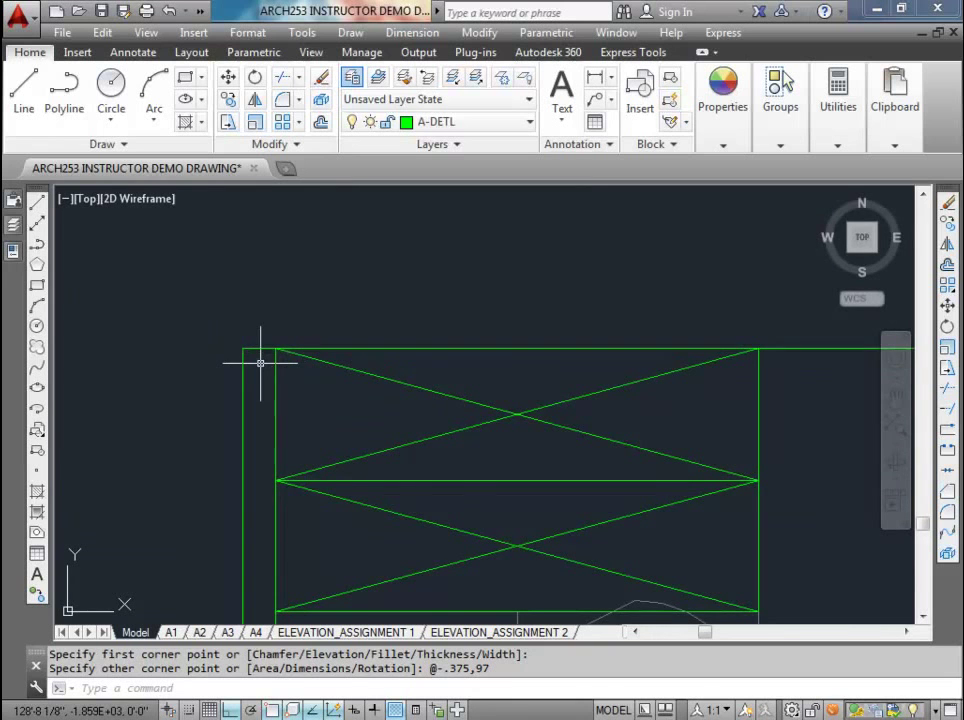
{"action": "scroll", "coordinate": [260, 362], "scroll_direction": "up", "scroll_amount": 3}
{"action": "middle_click_drag", "start_coordinate": [275, 150], "coordinate": [286, 284]}
{"action": "scroll", "coordinate": [294, 517], "scroll_direction": "up", "scroll_amount": 3}
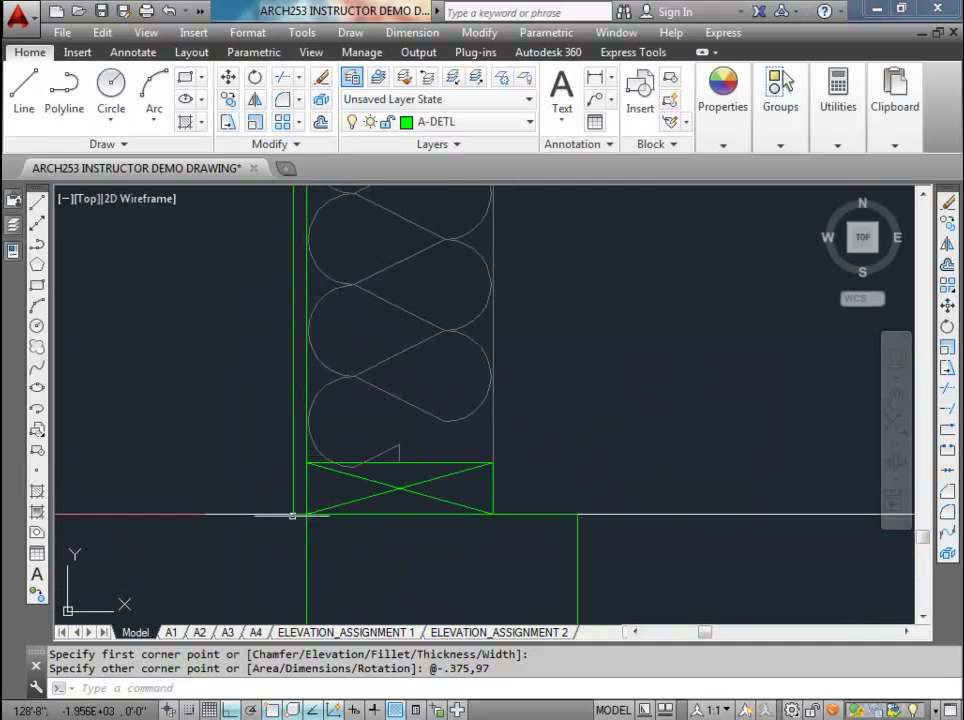
{"action": "scroll", "coordinate": [294, 517], "scroll_direction": "down", "scroll_amount": 4}
{"action": "middle_click_drag", "start_coordinate": [301, 370], "coordinate": [258, 424]}
{"action": "scroll", "coordinate": [246, 221], "scroll_direction": "up", "scroll_amount": 5}
{"action": "middle_click_drag", "start_coordinate": [246, 221], "coordinate": [217, 237]}
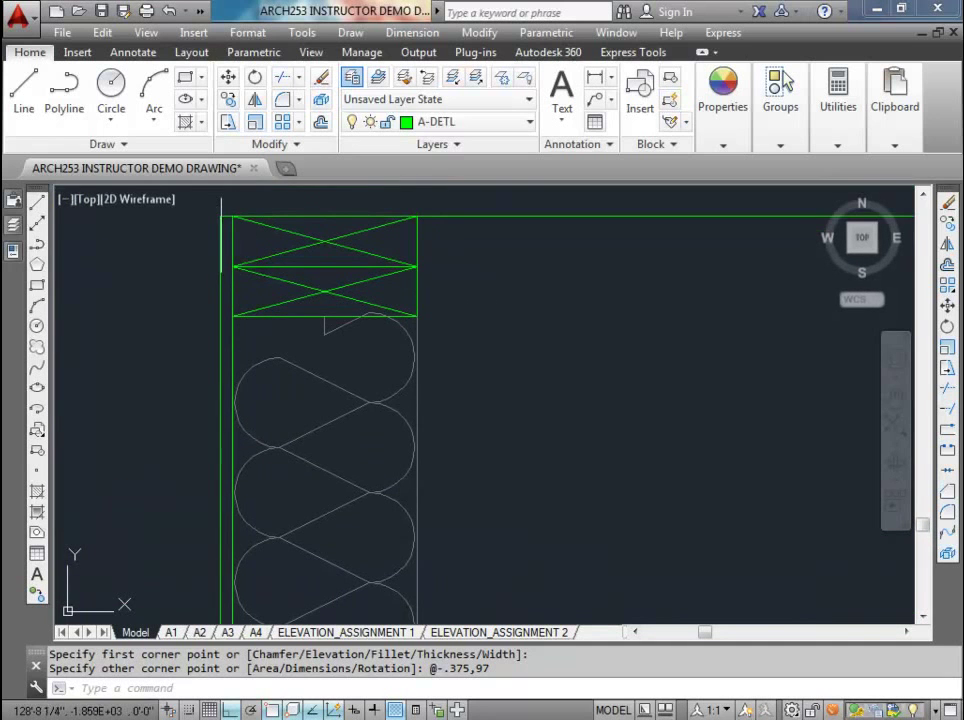
{"action": "scroll", "coordinate": [221, 232], "scroll_direction": "down", "scroll_amount": 4}
{"action": "scroll", "coordinate": [245, 250], "scroll_direction": "down", "scroll_amount": 4}
{"action": "middle_click_drag", "start_coordinate": [305, 269], "coordinate": [325, 346]}
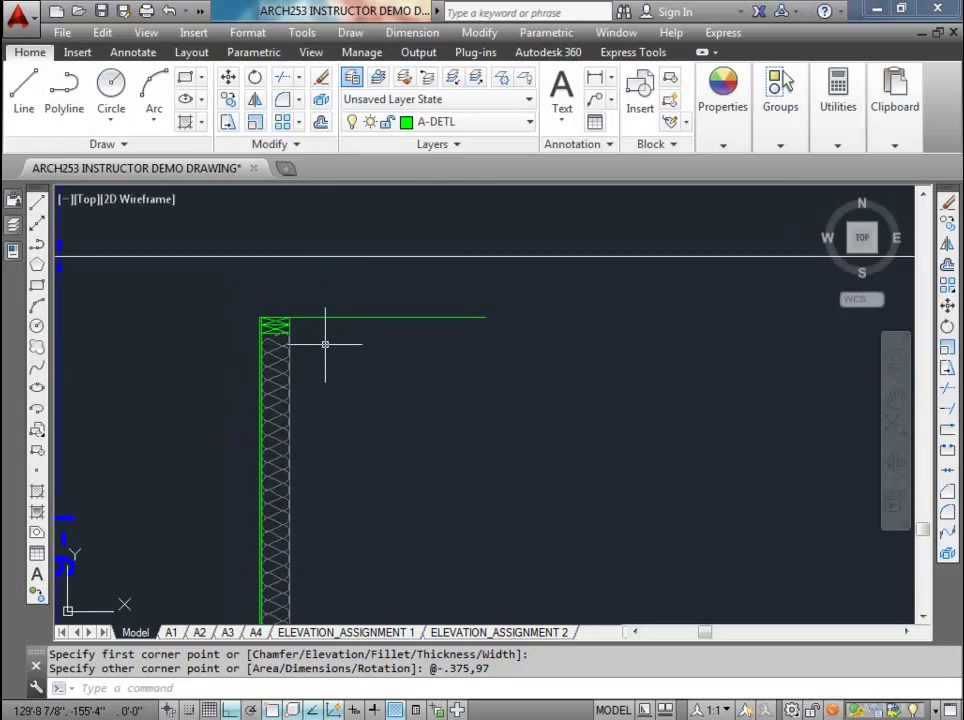
- Save the drawing with the wall section in its current state
{"action": "scroll", "coordinate": [324, 342], "scroll_direction": "down", "scroll_amount": 5}
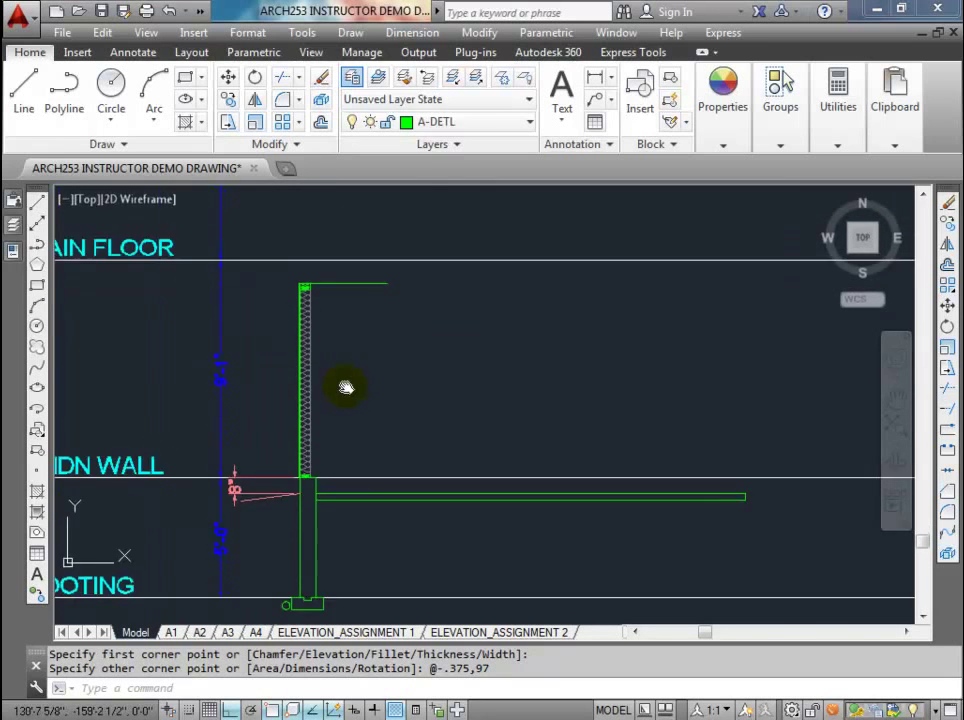
{"action": "key", "text": "ctrl+s"}
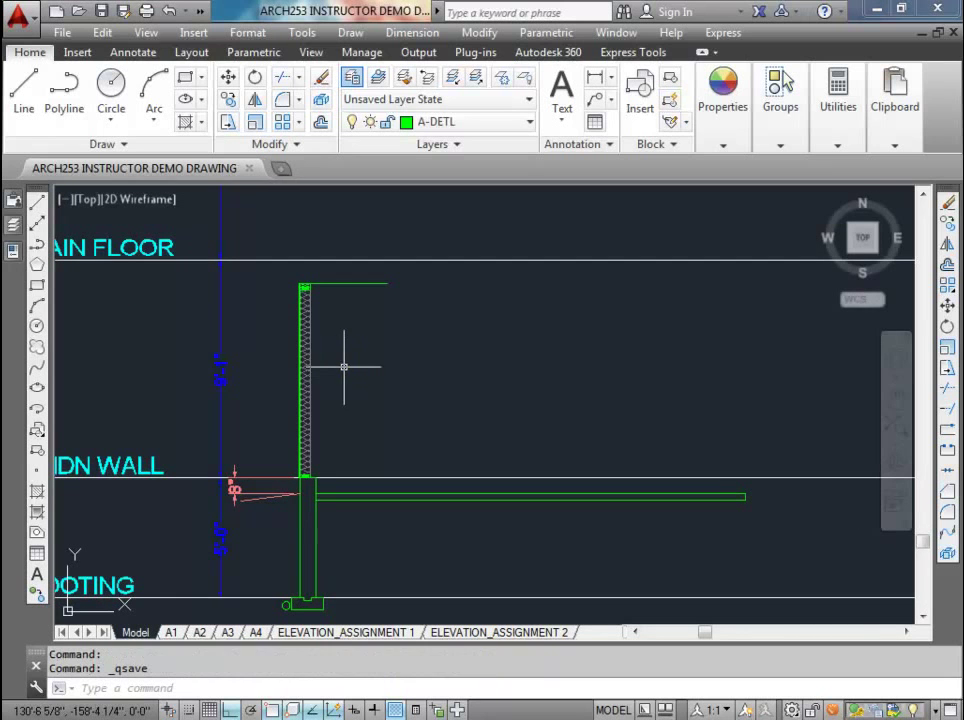
{"action": "mouse_move", "coordinate": [346, 355]}
{"action": "middle_mouse_down"}
{"action": "mouse_move", "coordinate": [456, 461]}
{"action": "mouse_move", "coordinate": [454, 452]}
{"action": "middle_mouse_up"}
{"action": "scroll", "coordinate": [454, 452], "scroll_direction": "up", "scroll_amount": 4}
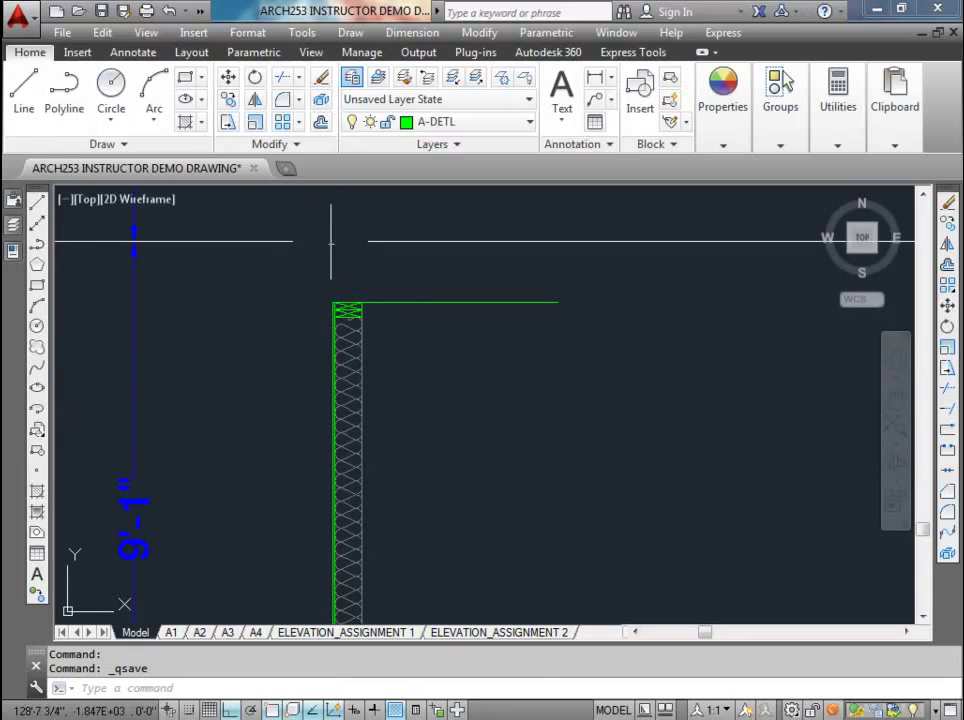
- Consult the TJI_Sizes page in Firefox for the TJI 110 joist's flange, web and depth dimensions, and return to AutoCAD
{"action": "scroll", "coordinate": [355, 266], "scroll_direction": "up", "scroll_amount": 2}
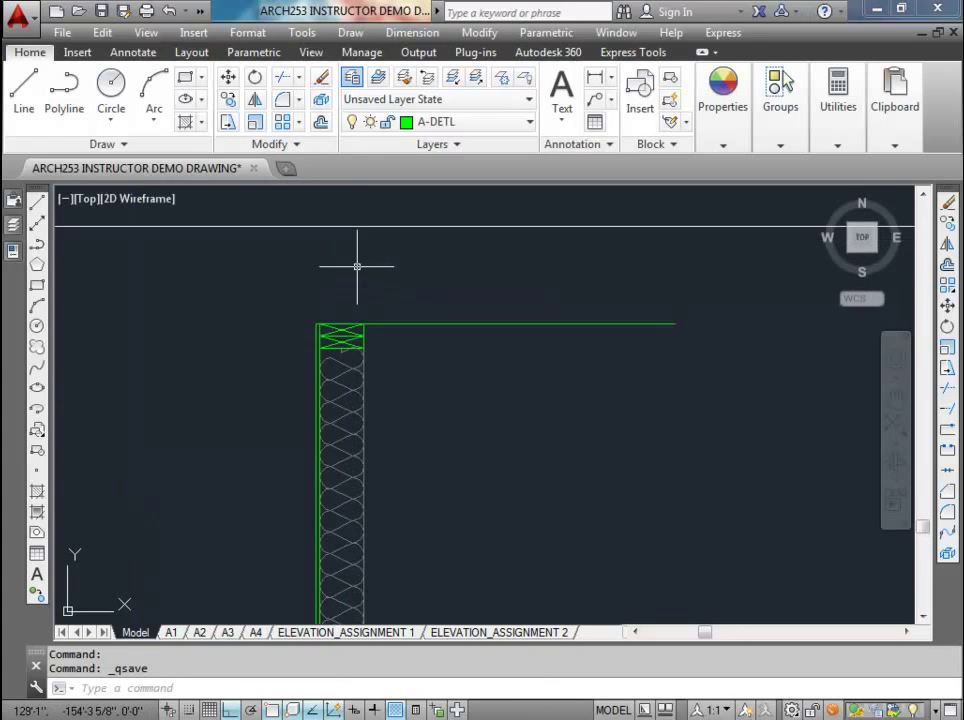
{"action": "middle_click_drag", "start_coordinate": [355, 267], "coordinate": [343, 357]}
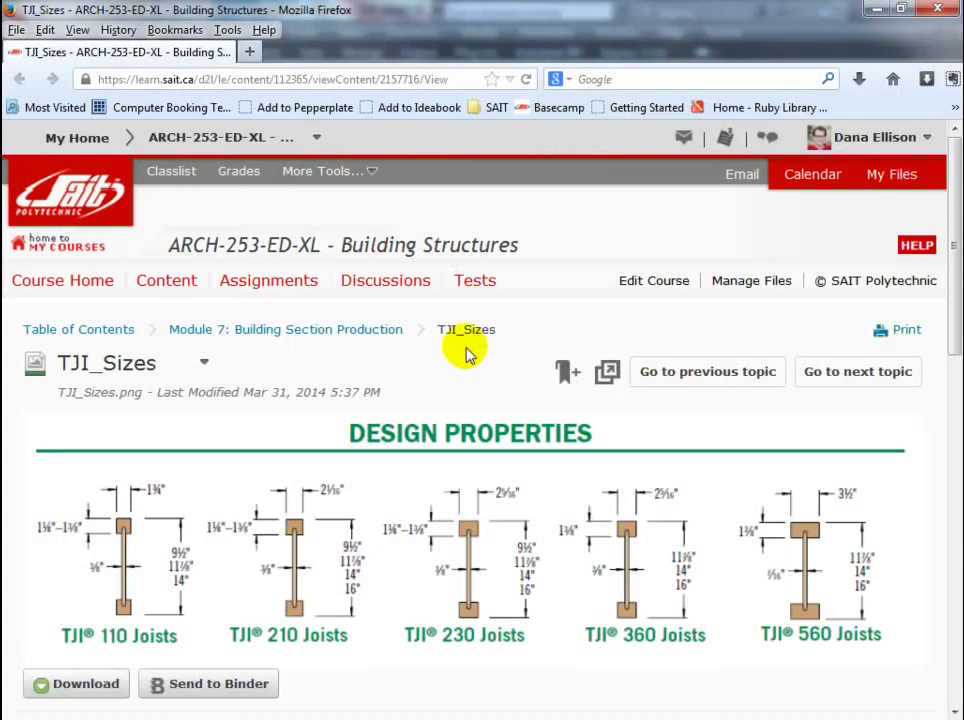
{"action": "scroll", "coordinate": [465, 350], "scroll_direction": "down", "scroll_amount": 5}
{"action": "scroll", "coordinate": [448, 360], "scroll_direction": "up", "scroll_amount": 5}
{"action": "scroll", "coordinate": [300, 440], "scroll_direction": "down", "scroll_amount": 1}
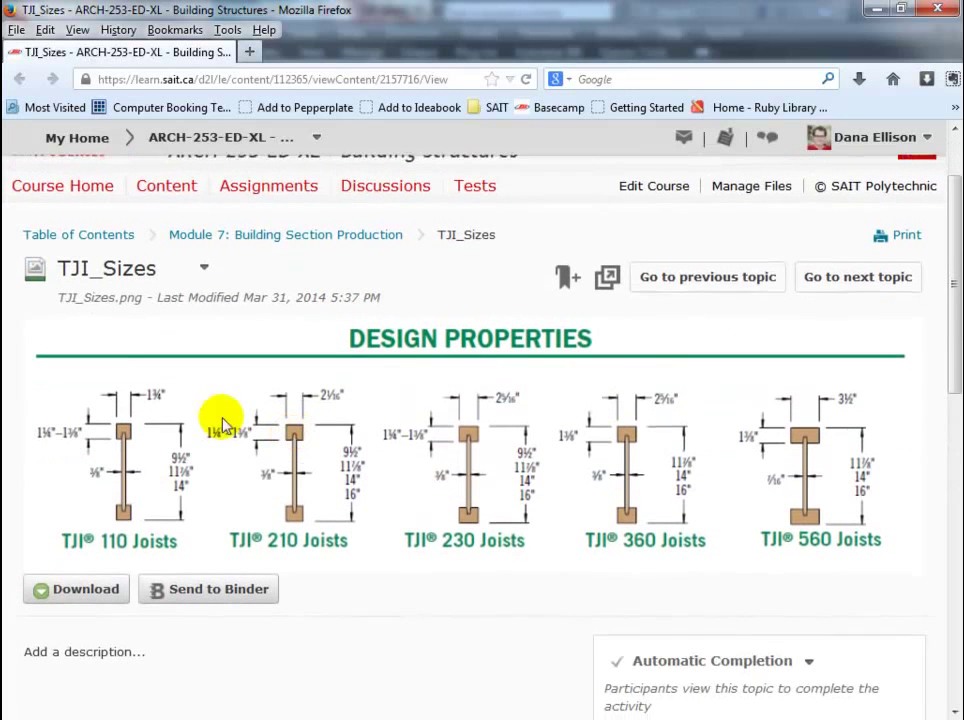
{"action": "scroll", "coordinate": [294, 445], "scroll_direction": "down", "scroll_amount": 1}
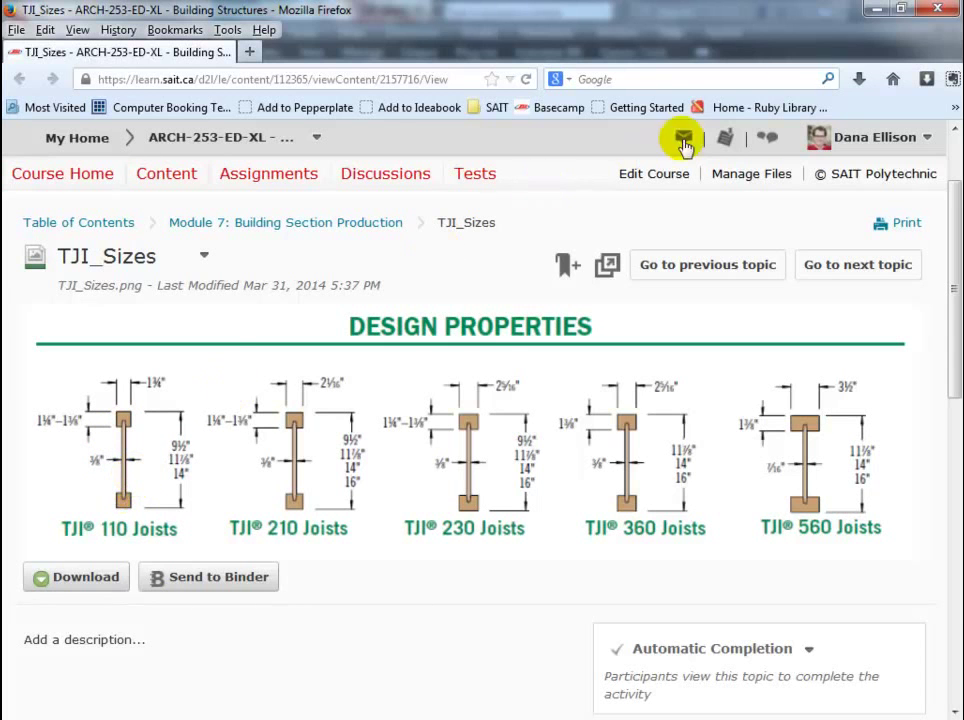
{"action": "left_click", "coordinate": [876, 9]}
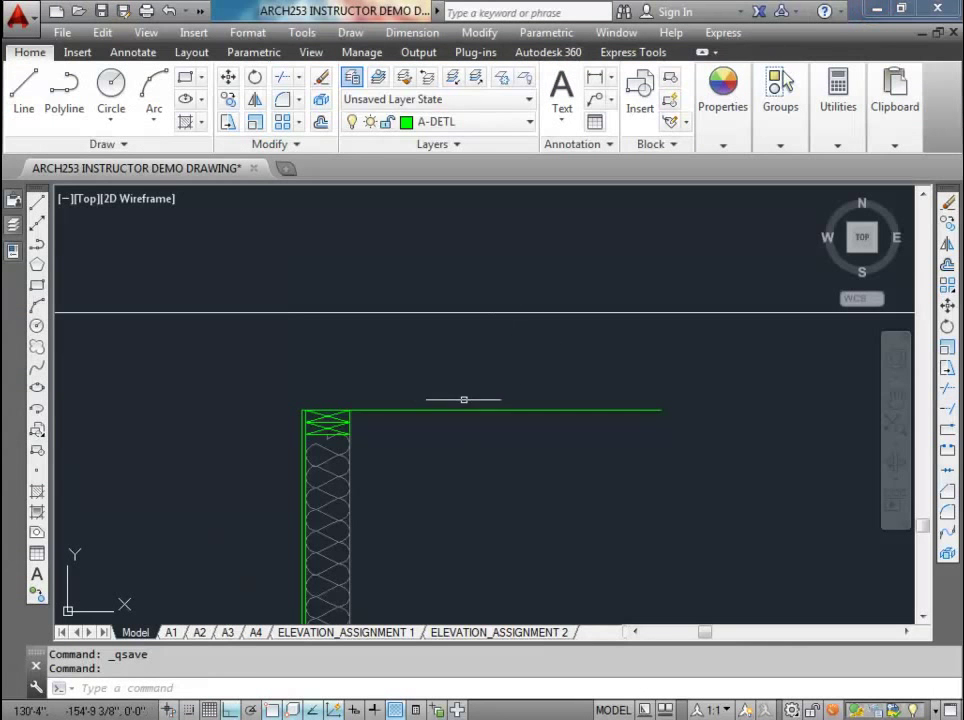
- Draw the joist's upper flange above the wall as a rectangle with its opposite corner at @1.75,1.375
{"action": "type", "text": "rec"}
{"action": "key", "text": "Return"}
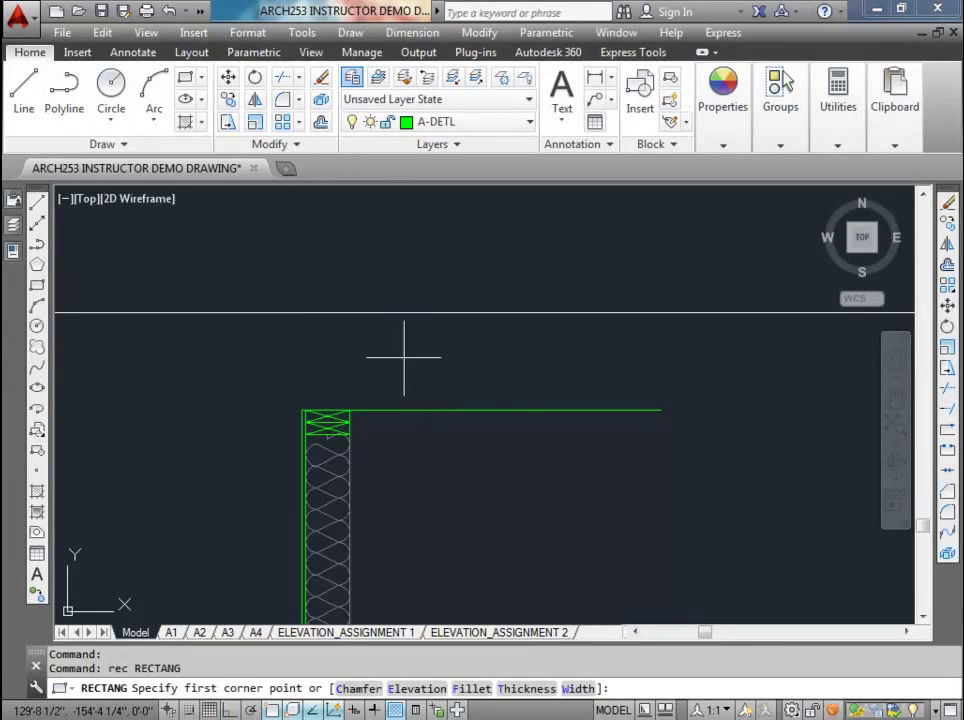
{"action": "left_click", "coordinate": [407, 267]}
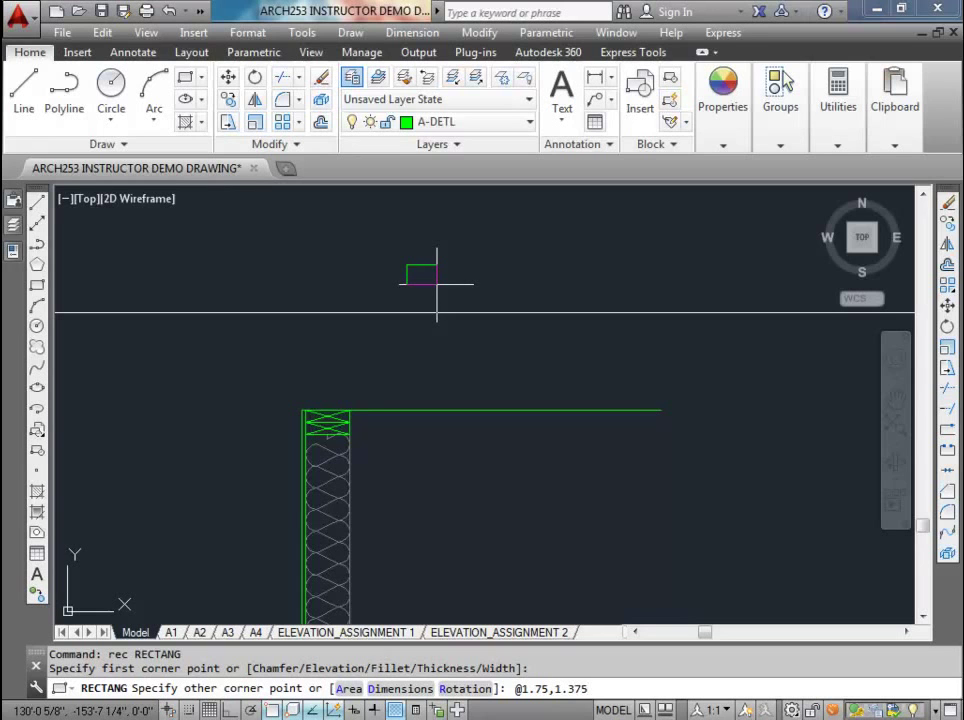
{"action": "key", "text": "Return"}
- Copy the flange rectangle straight down by 11-7/8" from its upper corner
{"action": "scroll", "coordinate": [422, 286], "scroll_direction": "up", "scroll_amount": 3}
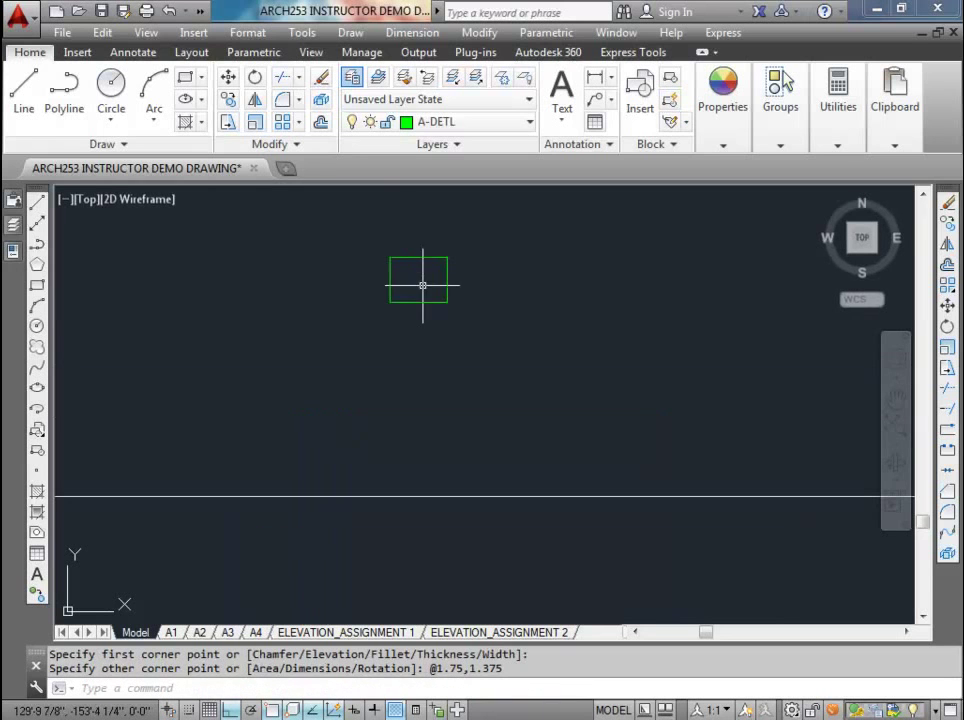
{"action": "left_click", "coordinate": [371, 240]}
{"action": "left_click", "coordinate": [491, 340]}
{"action": "left_click", "coordinate": [228, 100]}
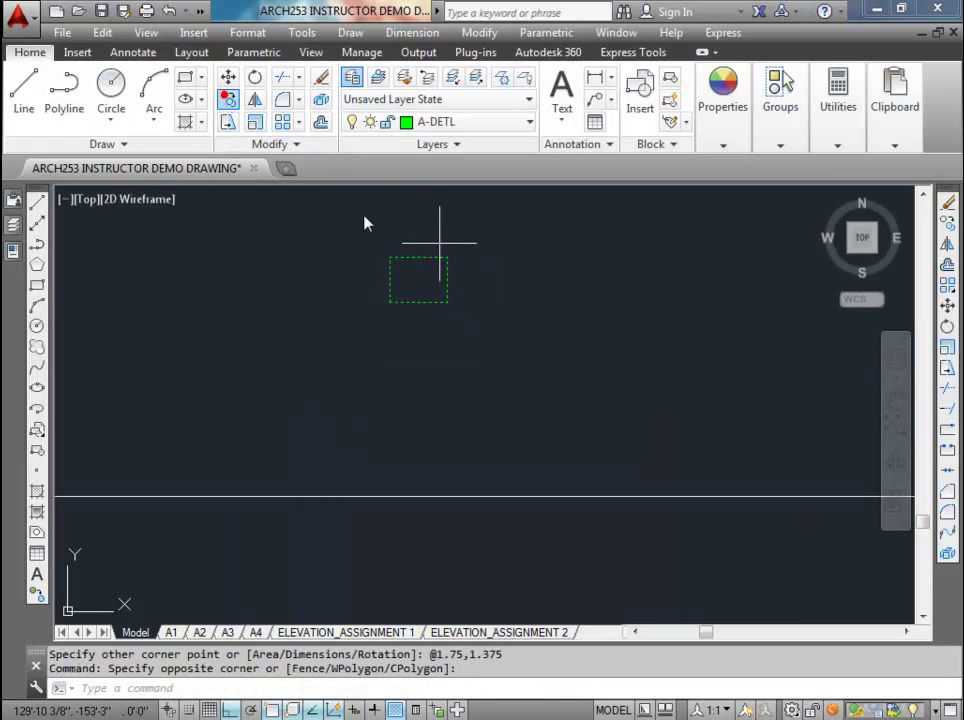
{"action": "left_click", "coordinate": [446, 255]}
{"action": "scroll", "coordinate": [446, 262], "scroll_direction": "down", "scroll_amount": 4}
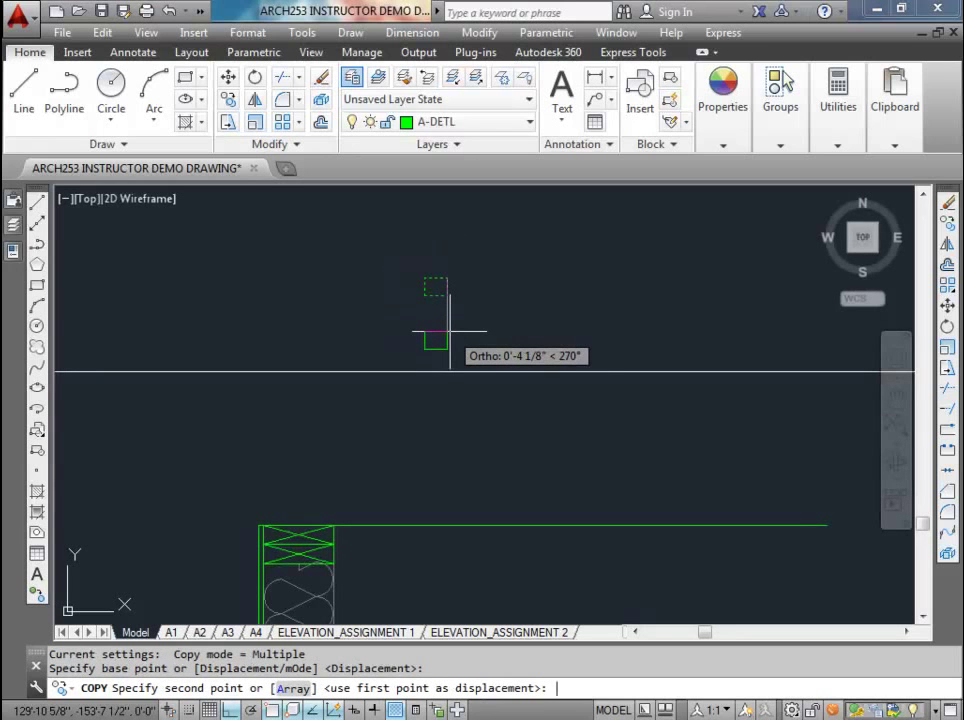
{"action": "key", "text": "Return"}
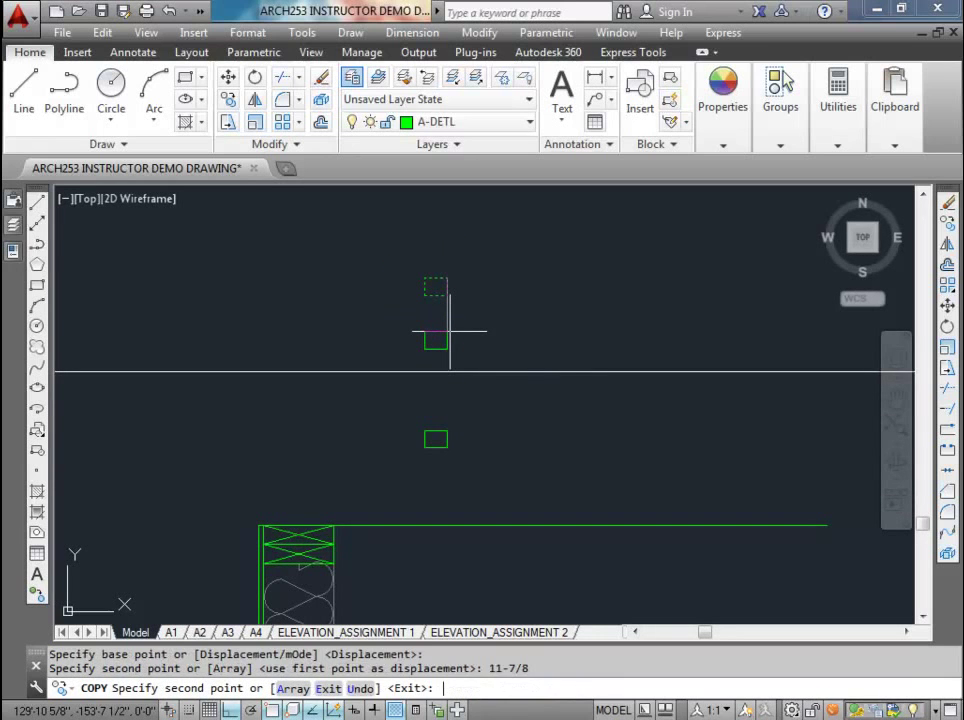
{"action": "key", "text": "Escape"}
- Move the lower flange up by its own height, from its bottom corner to its top corner
{"action": "scroll", "coordinate": [451, 435], "scroll_direction": "up", "scroll_amount": 2}
{"action": "middle_click_drag", "start_coordinate": [441, 441], "coordinate": [433, 478]}
{"action": "left_click", "coordinate": [362, 415]}
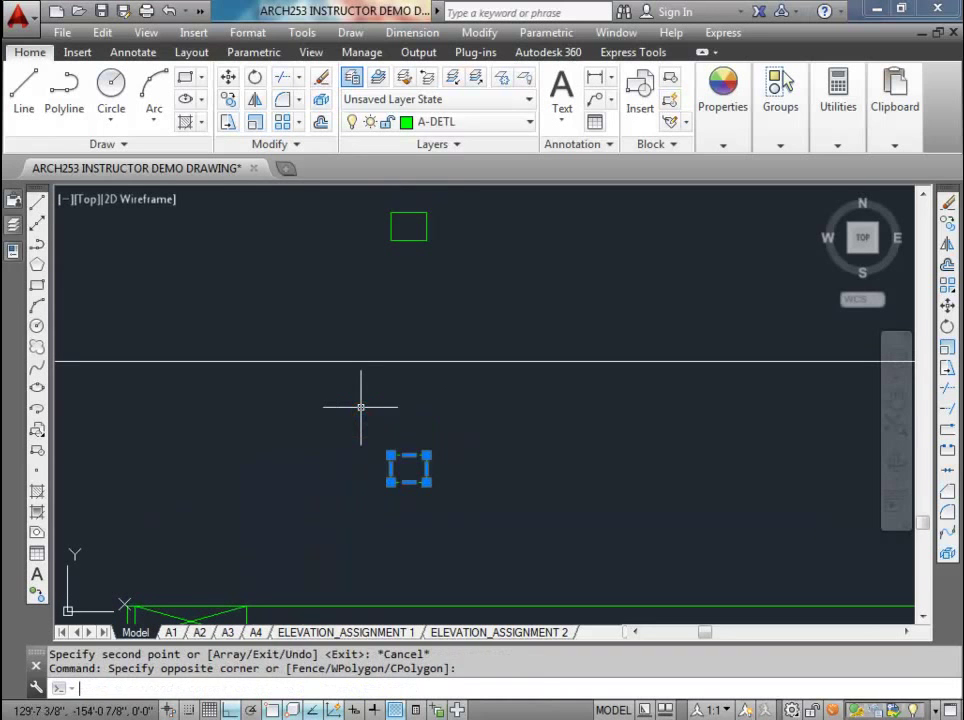
{"action": "left_click", "coordinate": [400, 445]}
{"action": "type", "text": "m"}
{"action": "key", "text": "Return"}
{"action": "left_click", "coordinate": [426, 482]}
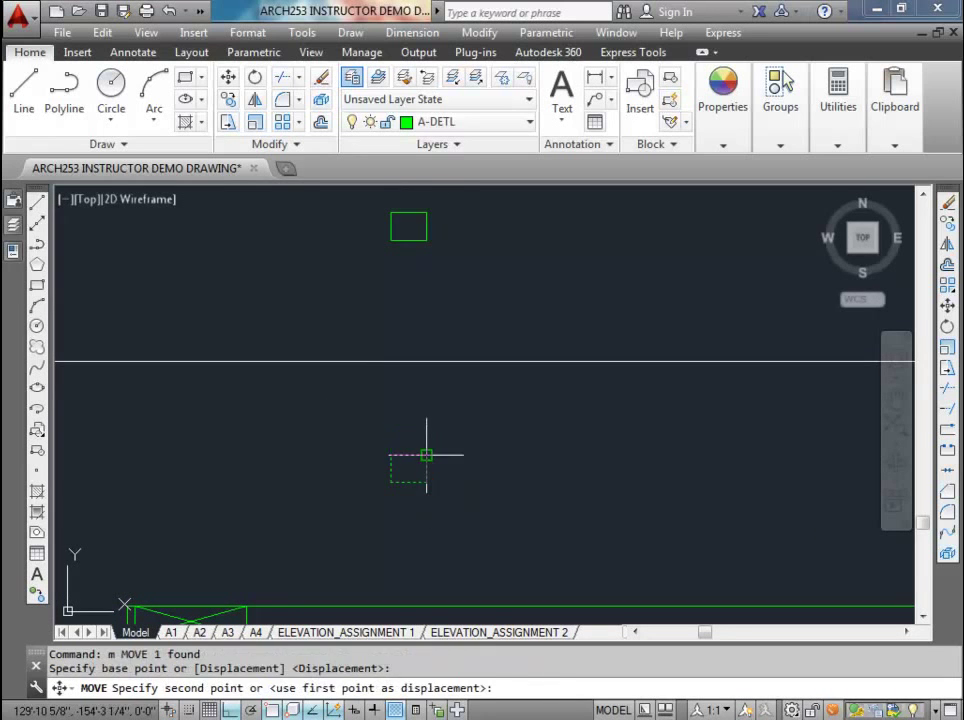
{"action": "key", "text": "Escape"}
{"action": "key", "text": "Escape"}
- Check the joist's overall height across both flanges with a temporary linear dimension, and erase that dimension
{"action": "middle_click_drag", "start_coordinate": [417, 343], "coordinate": [424, 383]}
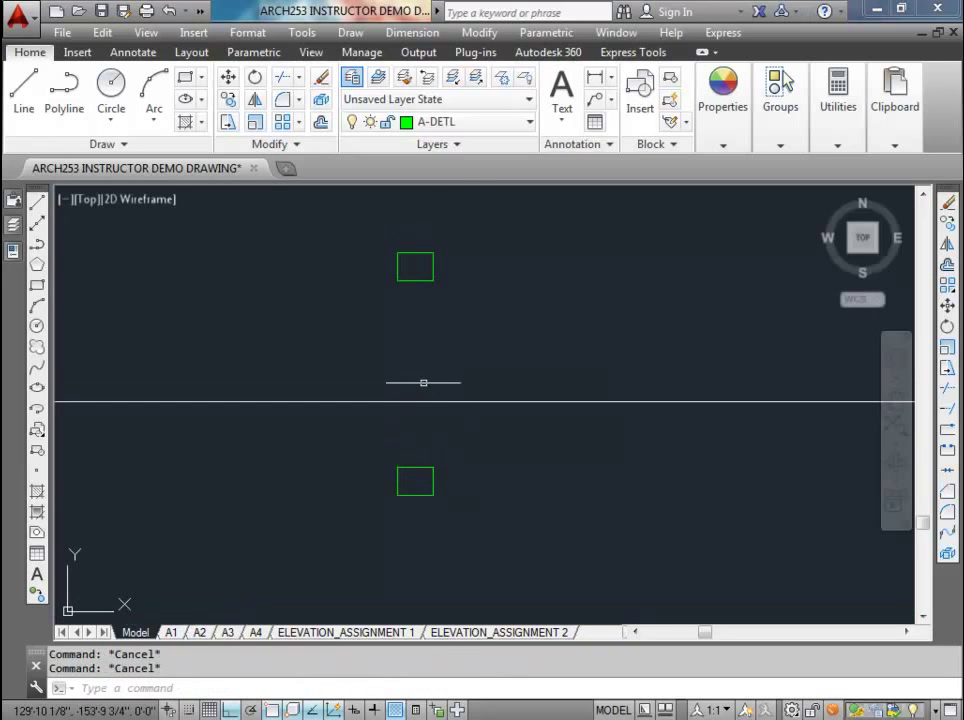
{"action": "left_click", "coordinate": [592, 72]}
{"action": "left_click", "coordinate": [434, 254]}
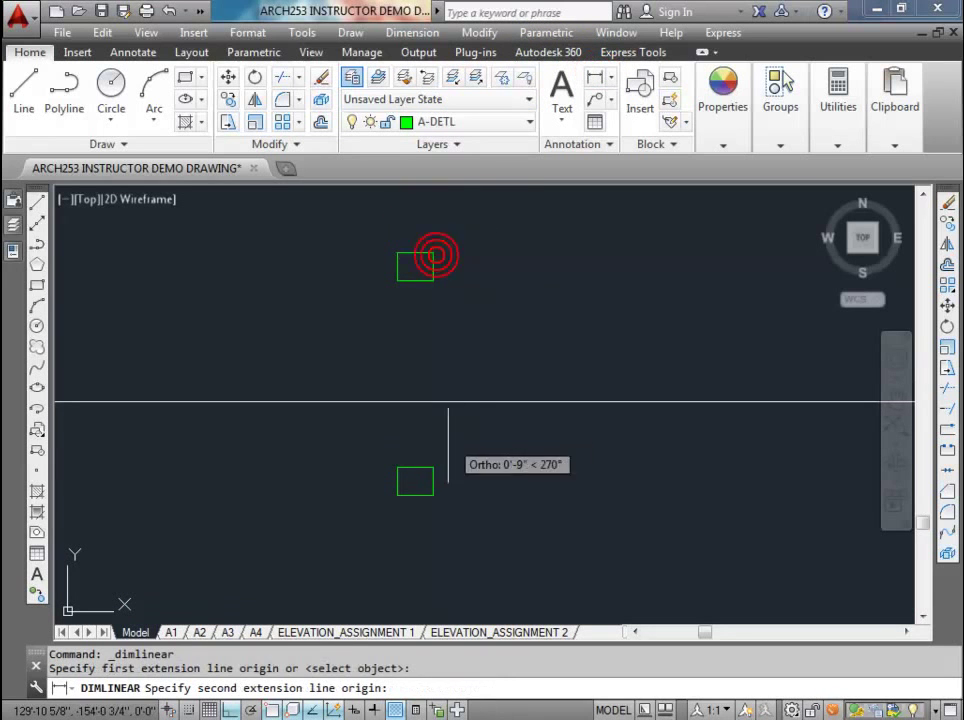
{"action": "left_click", "coordinate": [433, 493]}
{"action": "left_click", "coordinate": [642, 441]}
{"action": "scroll", "coordinate": [642, 441], "scroll_direction": "down", "scroll_amount": 3}
{"action": "scroll", "coordinate": [596, 383], "scroll_direction": "up", "scroll_amount": 3}
{"action": "left_click", "coordinate": [577, 301]}
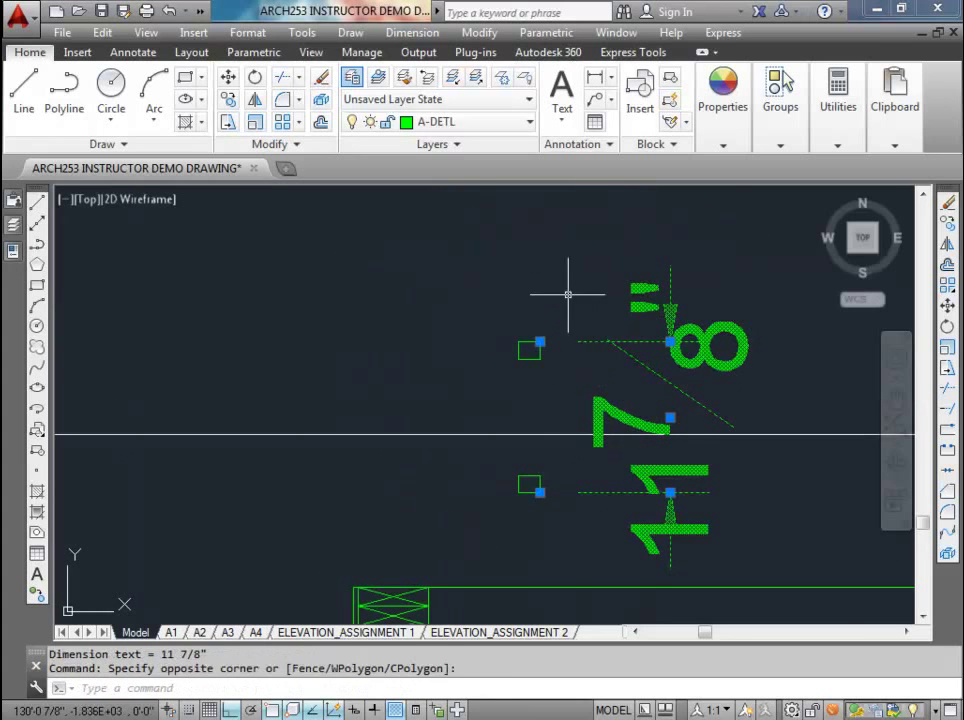
{"action": "key", "text": "Delete"}
- Draw the joist web as a rectangle from the upper flange's bottom midpoint to the relative point @0.375,12
{"action": "scroll", "coordinate": [516, 402], "scroll_direction": "up", "scroll_amount": 4}
{"action": "scroll", "coordinate": [435, 344], "scroll_direction": "down", "scroll_amount": 2}
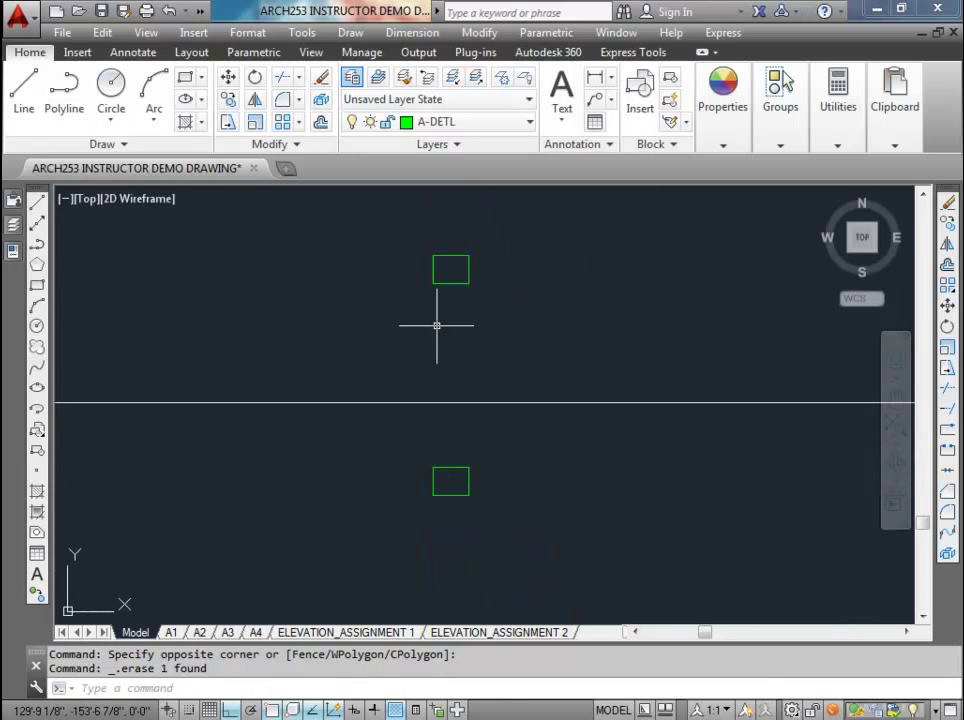
{"action": "type", "text": "rec"}
{"action": "key", "text": "Return"}
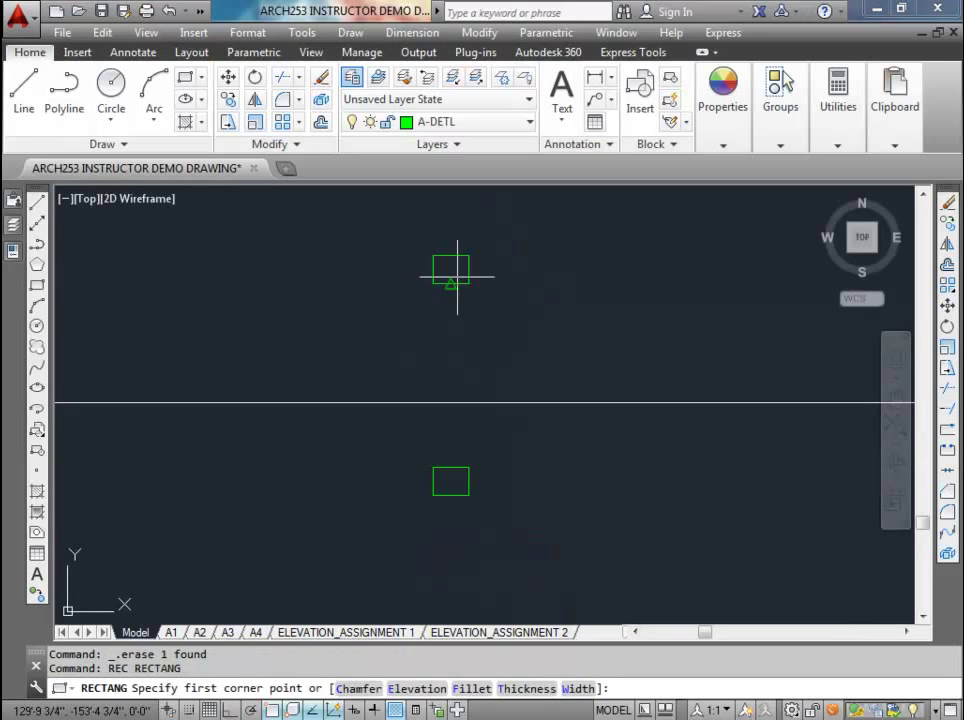
{"action": "left_click", "coordinate": [451, 286]}
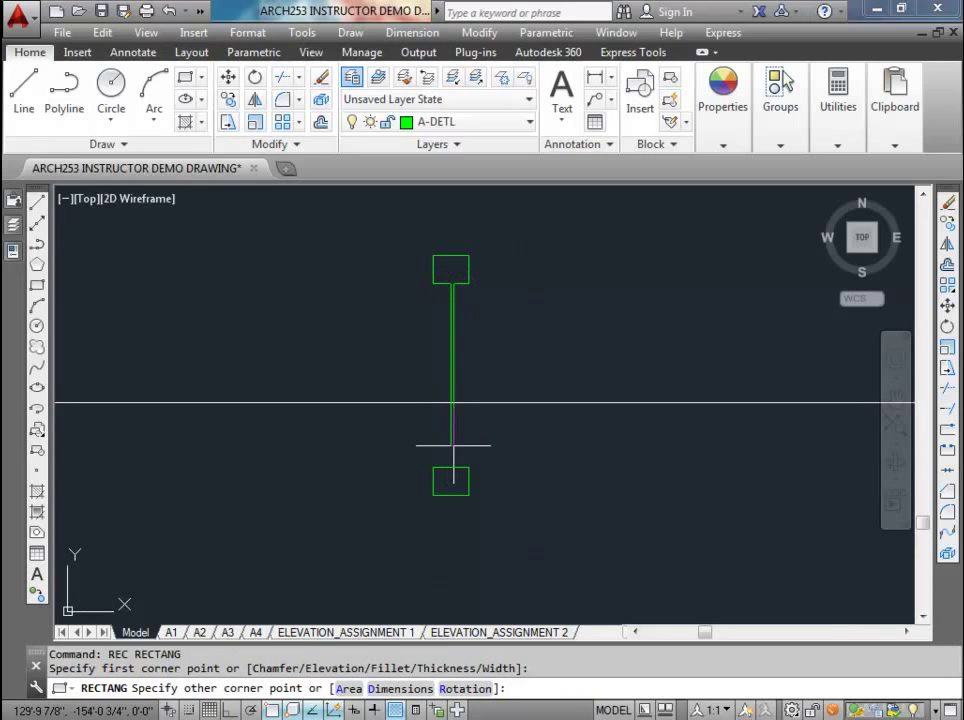
{"action": "key", "text": "F8"}
{"action": "type", "text": "@0."}
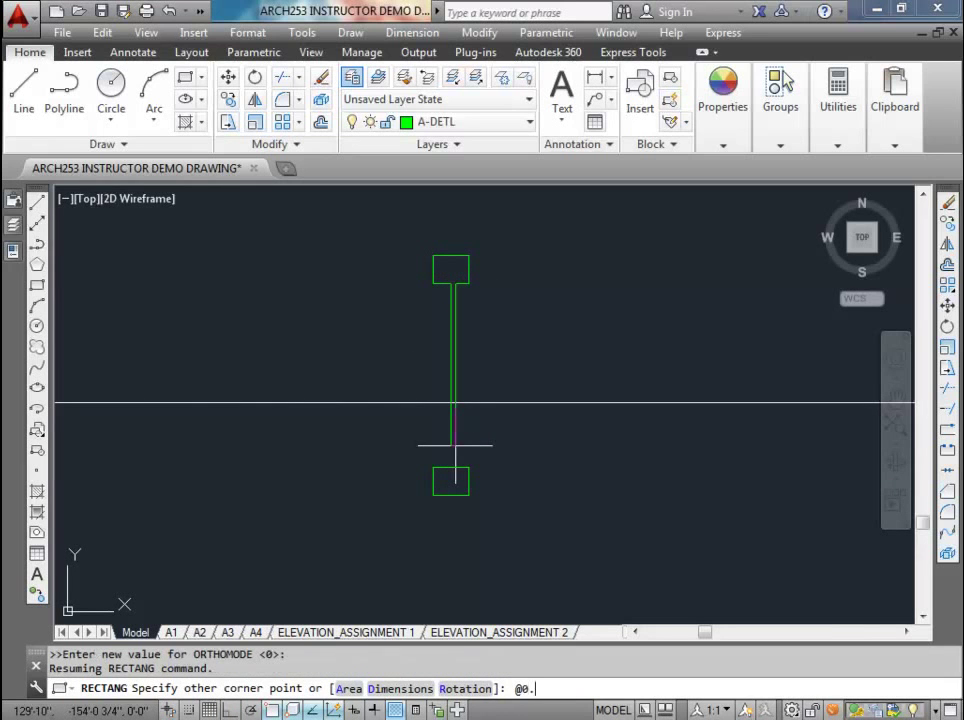
{"action": "type", "text": "375,12"}
{"action": "key", "text": "Return"}
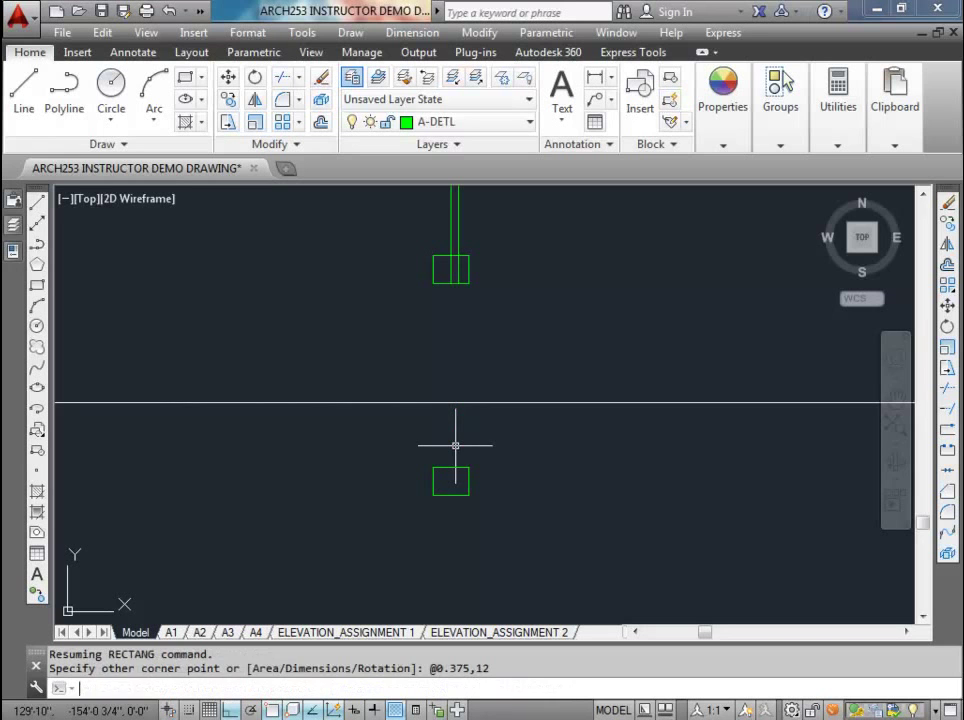
{"action": "key", "text": "Escape"}
- Move the web rectangle by its bottom midpoint onto the midpoint of the lower flange's top edge
{"action": "middle_click_drag", "start_coordinate": [455, 445], "coordinate": [413, 579]}
{"action": "left_click", "coordinate": [415, 312]}
{"action": "left_click", "coordinate": [383, 290]}
{"action": "type", "text": "m"}
{"action": "key", "text": "Return"}
{"action": "scroll", "coordinate": [409, 447], "scroll_direction": "up", "scroll_amount": 5}
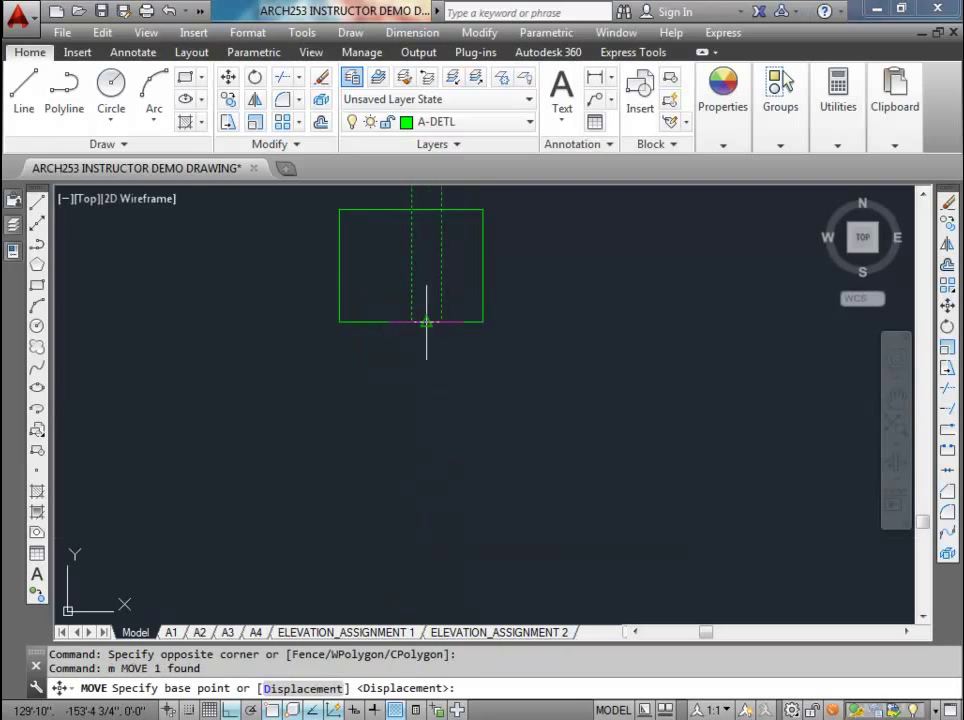
{"action": "left_click", "coordinate": [427, 323]}
{"action": "scroll", "coordinate": [427, 323], "scroll_direction": "down", "scroll_amount": 7}
{"action": "scroll", "coordinate": [424, 447], "scroll_direction": "up", "scroll_amount": 5}
{"action": "left_click", "coordinate": [425, 439]}
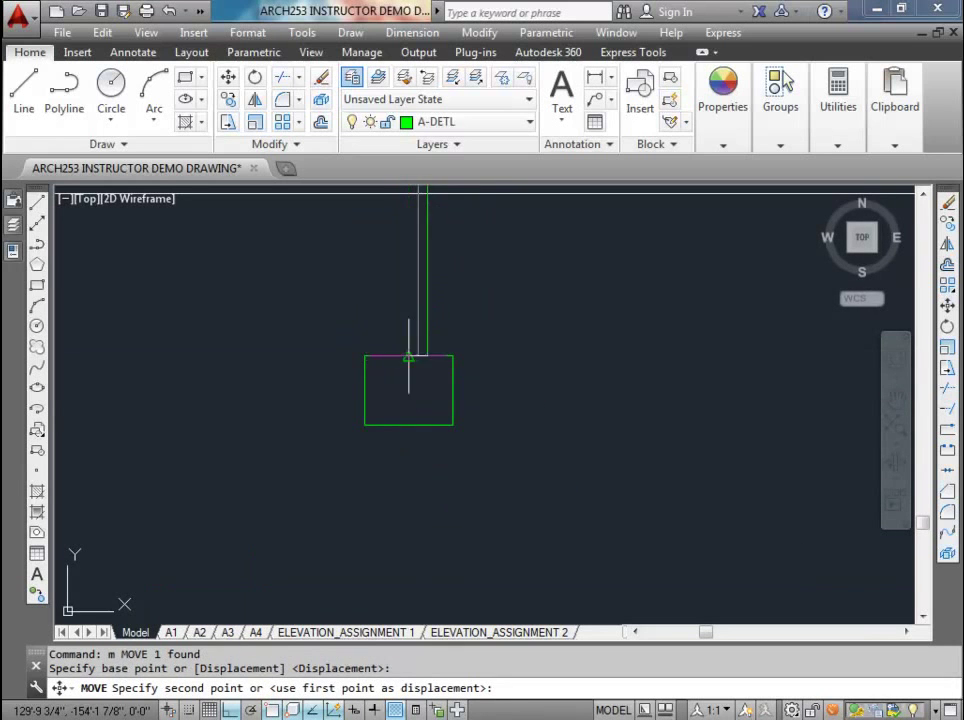
- Stretch the web's top edge down to the midpoint of the upper flange's bottom edge
{"action": "scroll", "coordinate": [410, 322], "scroll_direction": "down", "scroll_amount": 3}
{"action": "middle_click_drag", "start_coordinate": [410, 322], "coordinate": [409, 463]}
{"action": "left_click", "coordinate": [422, 361]}
{"action": "left_click", "coordinate": [394, 329]}
{"action": "scroll", "coordinate": [407, 233], "scroll_direction": "up", "scroll_amount": 6}
{"action": "left_click", "coordinate": [409, 220]}
{"action": "left_click", "coordinate": [409, 448]}
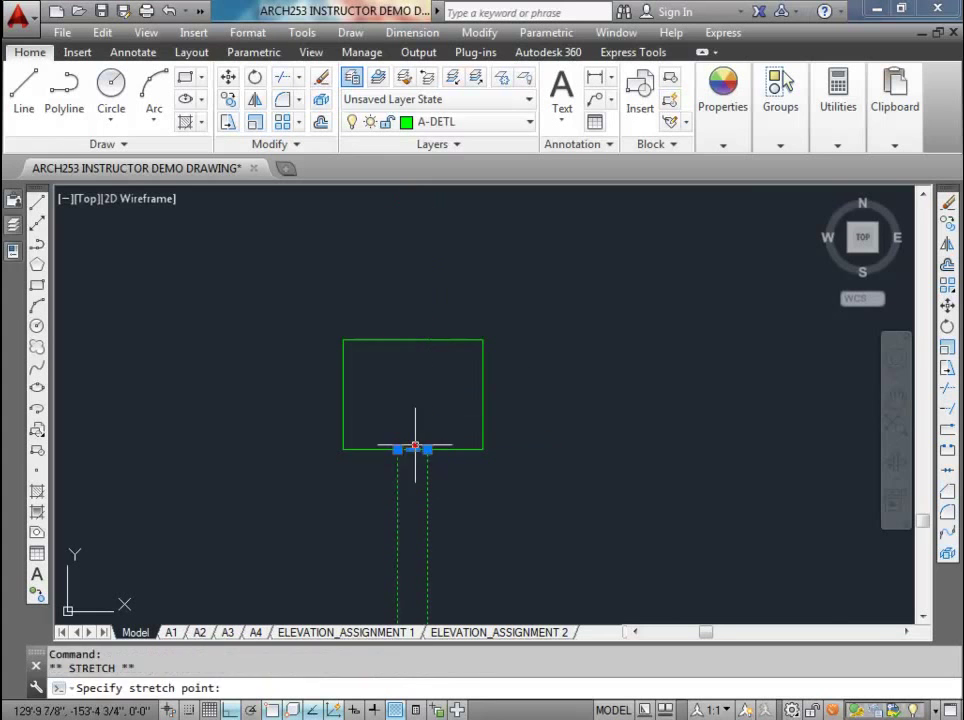
{"action": "key", "text": "Escape"}
{"action": "key", "text": "Escape"}
- Convert the two flanges and the web into a block named joist_12" with its base point at the lower flange's bottom midpoint
{"action": "scroll", "coordinate": [413, 535], "scroll_direction": "down", "scroll_amount": 8}
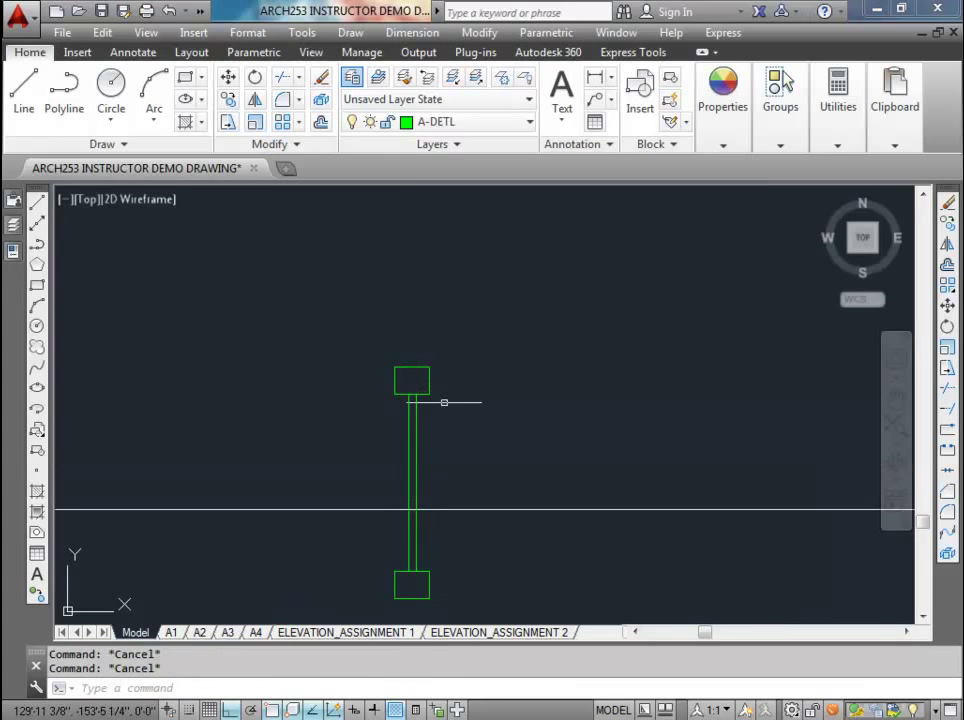
{"action": "middle_click_drag", "start_coordinate": [435, 398], "coordinate": [437, 351]}
{"action": "left_click", "coordinate": [373, 295]}
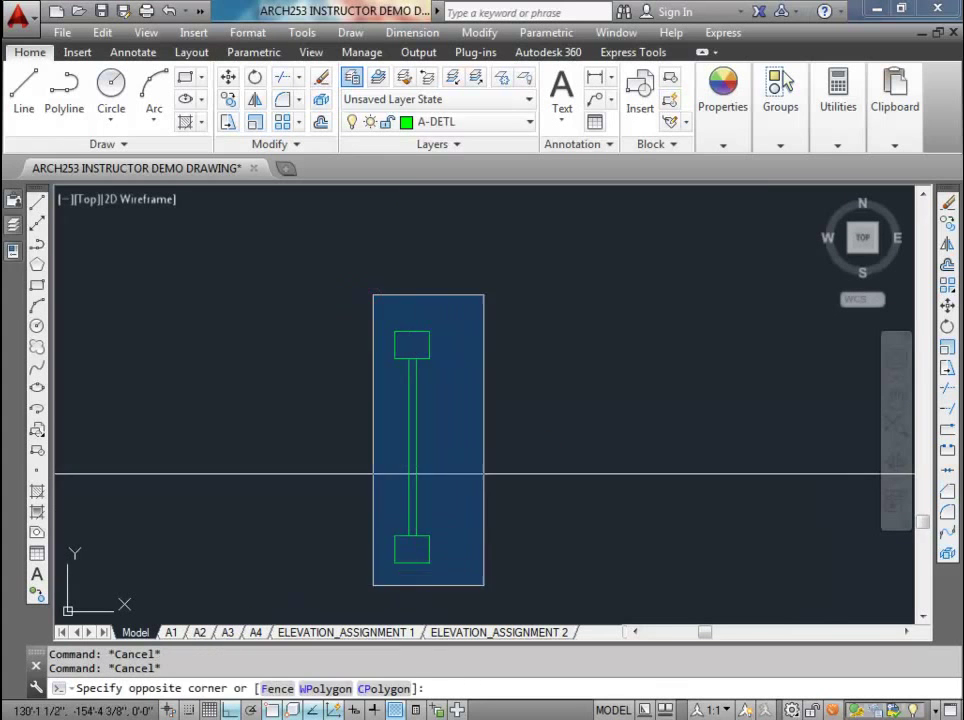
{"action": "left_click", "coordinate": [482, 580]}
{"action": "left_click", "coordinate": [80, 53]}
{"action": "left_click", "coordinate": [138, 105]}
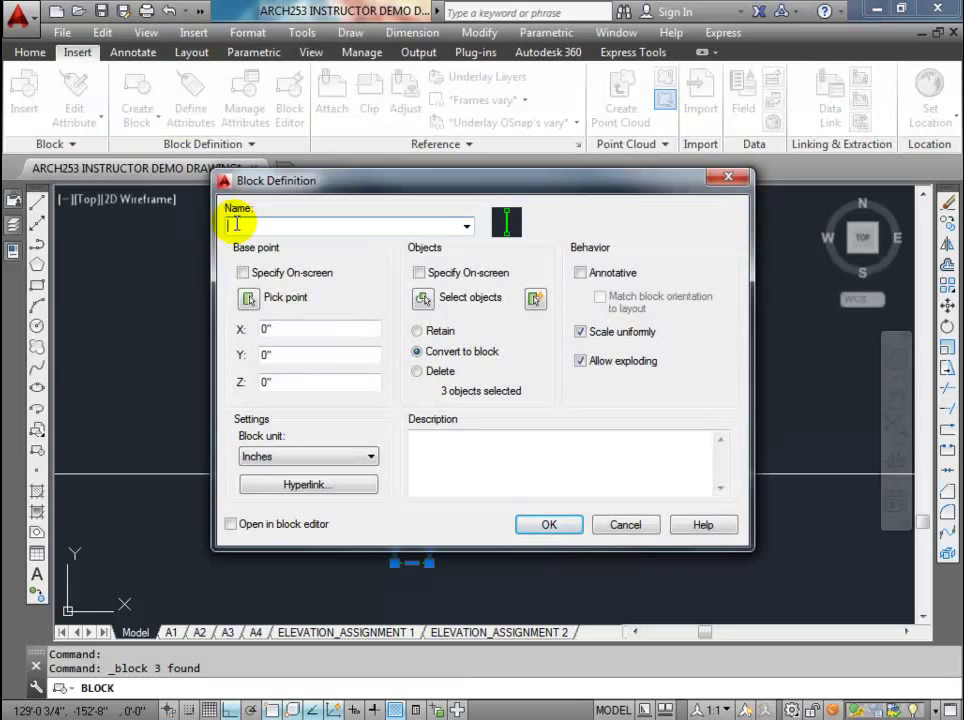
{"action": "type", "text": "joist_12"}
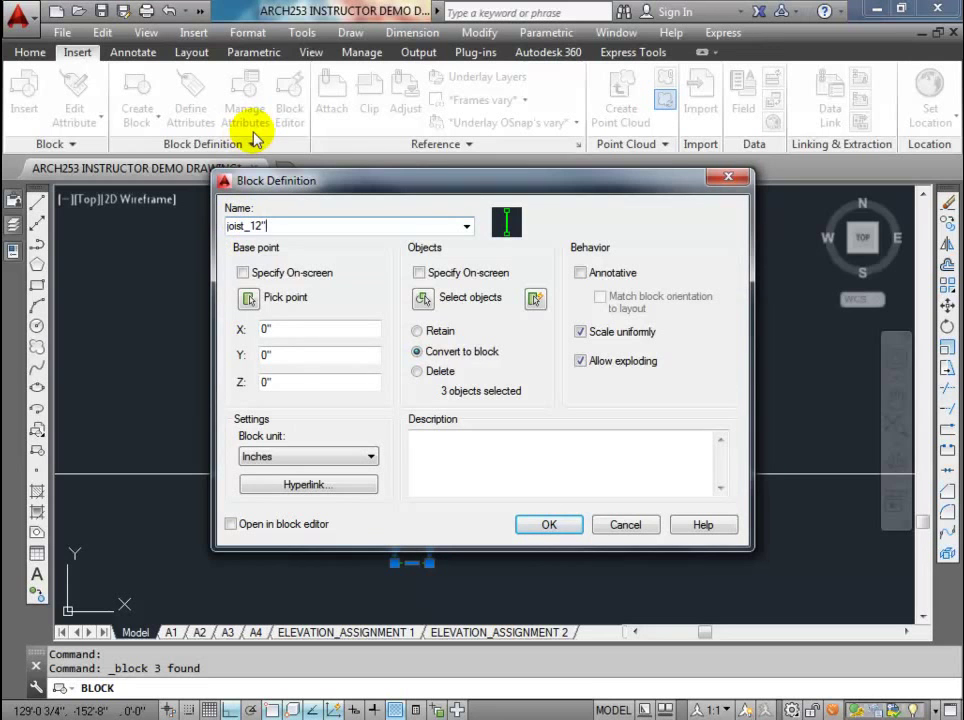
{"action": "left_click", "coordinate": [247, 297]}
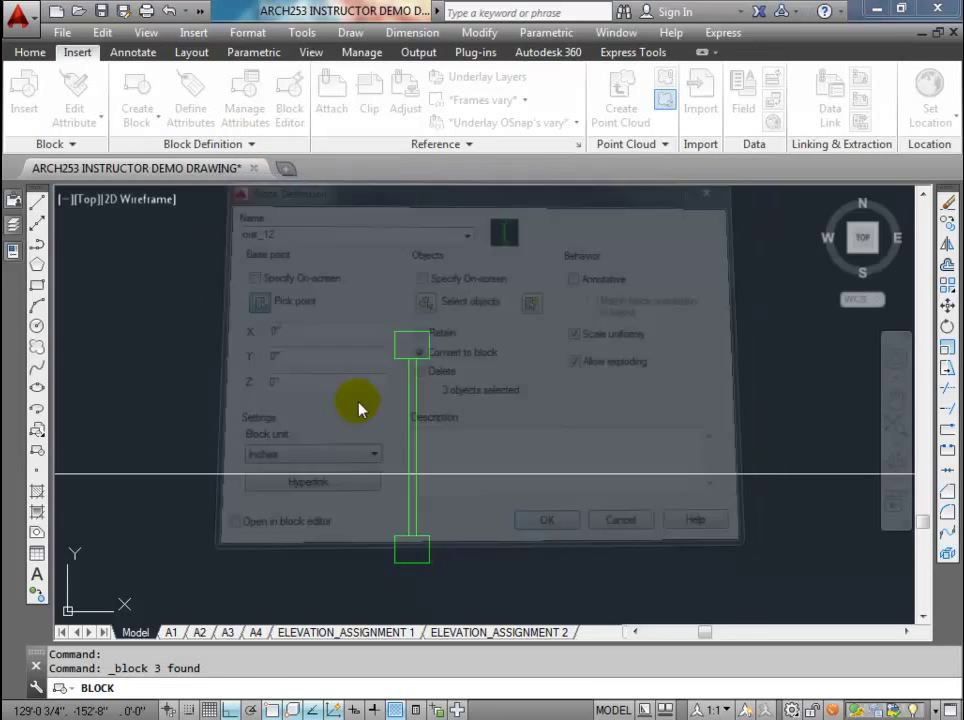
{"action": "left_click", "coordinate": [409, 564]}
{"action": "left_click", "coordinate": [549, 524]}
- Move the joist block by its lower flange's outer bottom corner onto the upper exterior corner of the double top plate
{"action": "scroll", "coordinate": [419, 537], "scroll_direction": "down", "scroll_amount": 5}
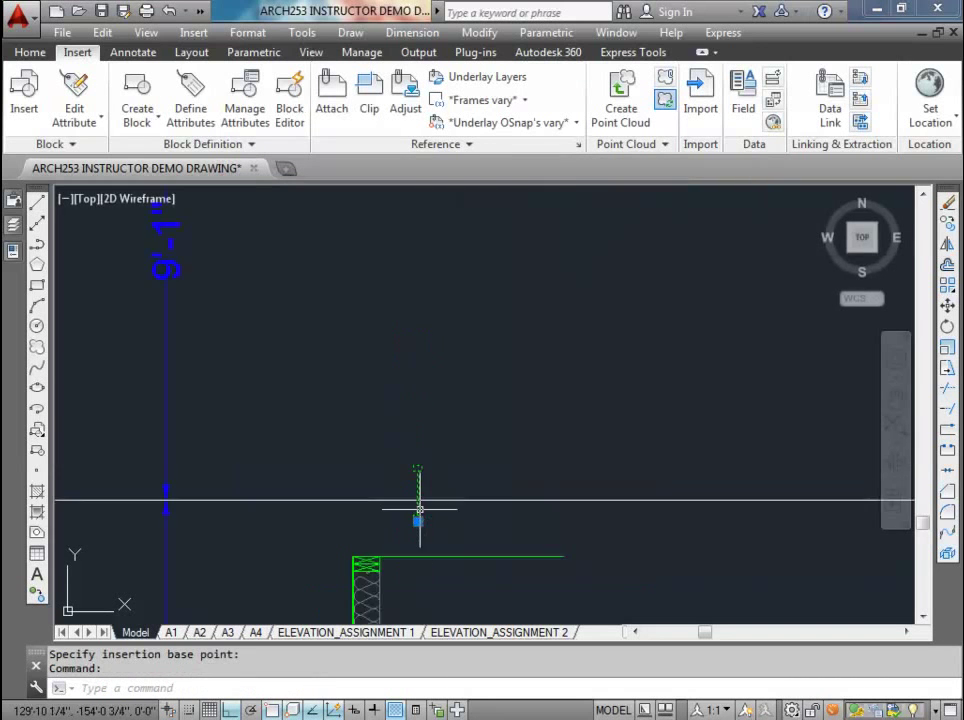
{"action": "middle_click_drag", "start_coordinate": [419, 509], "coordinate": [393, 402]}
{"action": "scroll", "coordinate": [410, 400], "scroll_direction": "up", "scroll_amount": 4}
{"action": "type", "text": "m"}
{"action": "key", "text": "Return"}
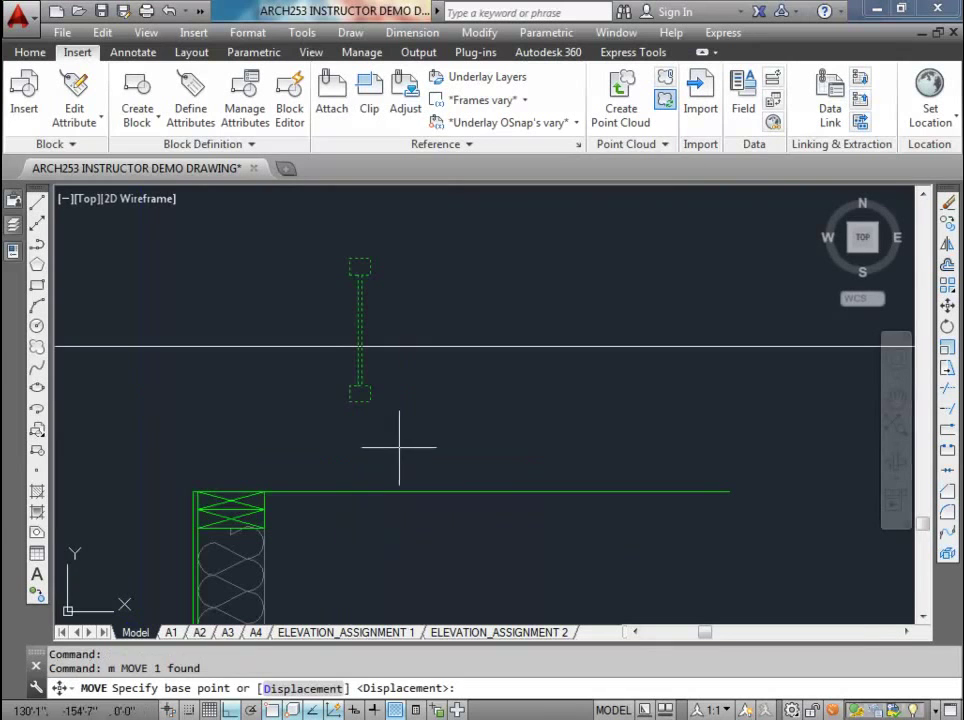
{"action": "left_click", "coordinate": [350, 402]}
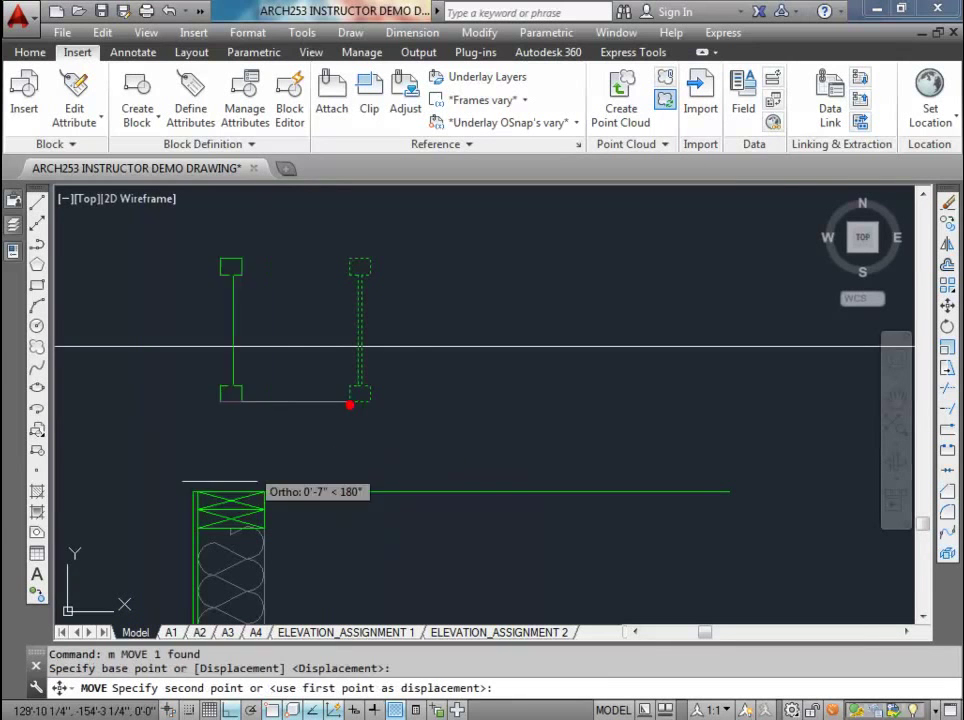
{"action": "left_click", "coordinate": [196, 491]}
{"action": "scroll", "coordinate": [229, 478], "scroll_direction": "up", "scroll_amount": 2}
{"action": "scroll", "coordinate": [227, 478], "scroll_direction": "up", "scroll_amount": 2}
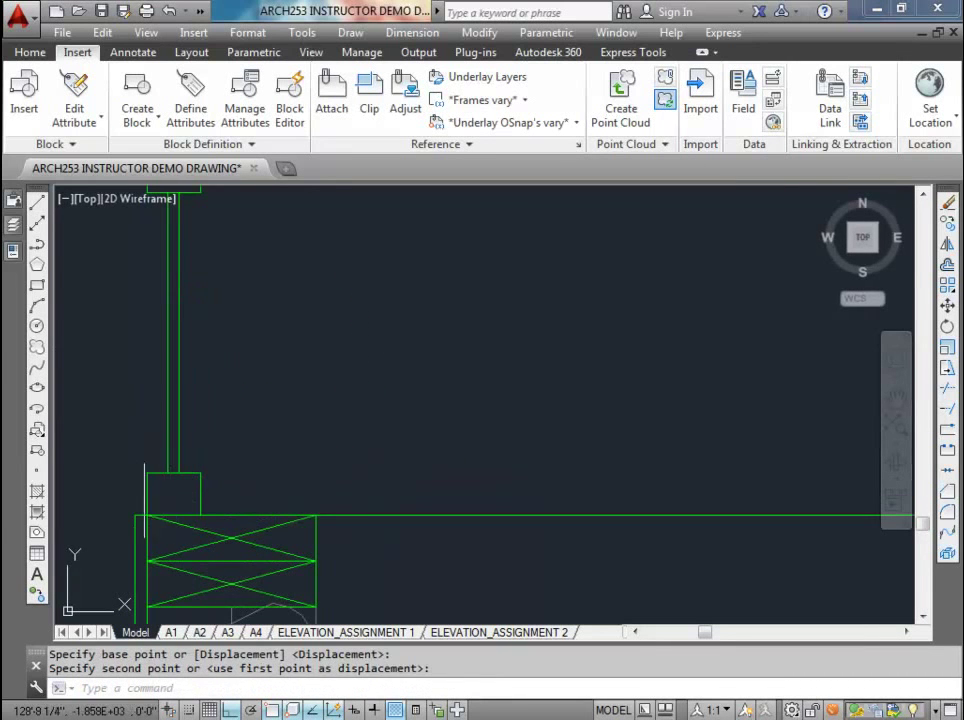
{"action": "scroll", "coordinate": [165, 511], "scroll_direction": "down", "scroll_amount": 2}
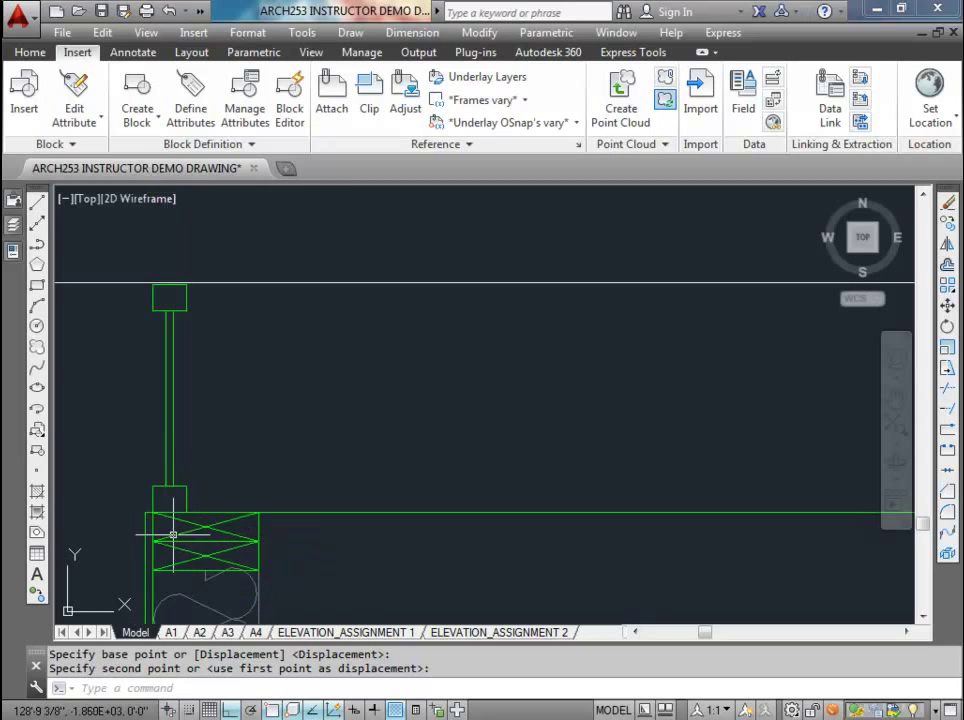
{"action": "scroll", "coordinate": [163, 513], "scroll_direction": "down", "scroll_amount": 2}
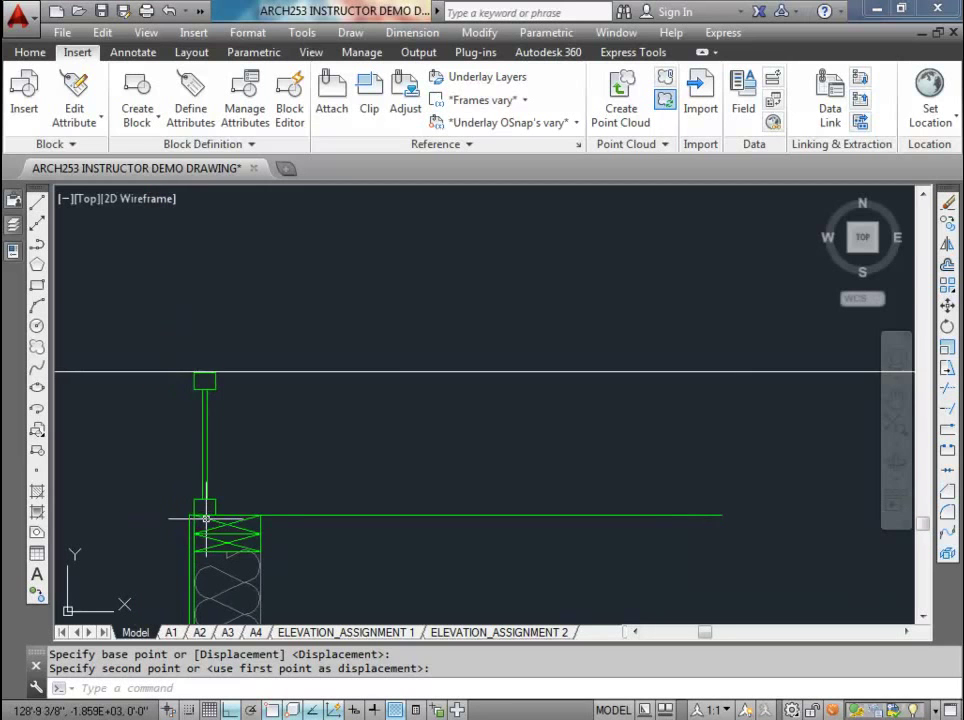
- Save the drawing and check the joist's height against the TOP OF MAIN FLOOR level line
{"action": "scroll", "coordinate": [198, 512], "scroll_direction": "up", "scroll_amount": 2}
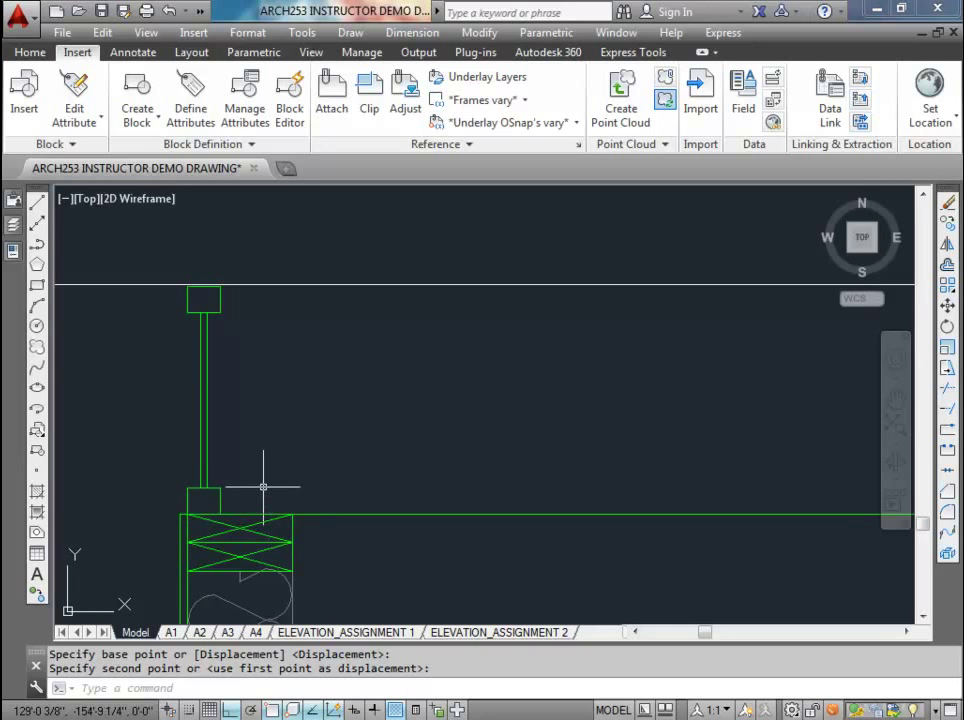
{"action": "key", "text": "ctrl+s"}
{"action": "scroll", "coordinate": [256, 430], "scroll_direction": "down", "scroll_amount": 3}
{"action": "scroll", "coordinate": [189, 415], "scroll_direction": "up", "scroll_amount": 3}
{"action": "scroll", "coordinate": [289, 354], "scroll_direction": "up", "scroll_amount": 5}
{"action": "scroll", "coordinate": [301, 312], "scroll_direction": "down", "scroll_amount": 5}
{"action": "middle_click_drag", "start_coordinate": [301, 312], "coordinate": [598, 349]}
{"action": "middle_click_drag", "start_coordinate": [301, 387], "coordinate": [420, 375]}
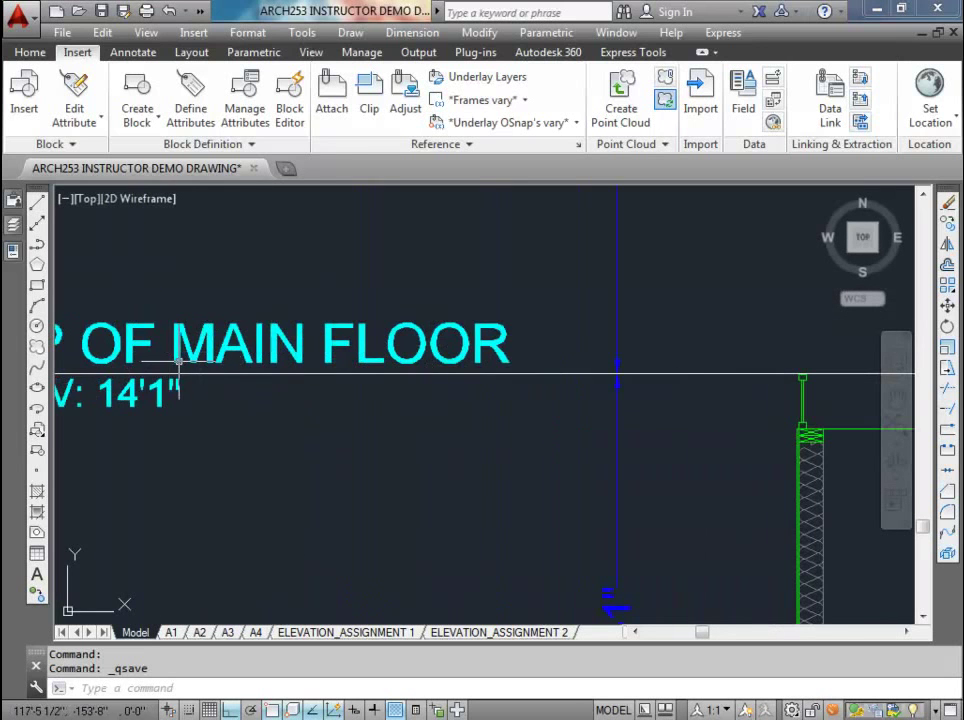
- Draw a 36 by 0.75 inch floor sheathing rectangle starting from the upper outer corner of the joist's upper flange
{"action": "scroll", "coordinate": [172, 372], "scroll_direction": "down", "scroll_amount": 2}
{"action": "middle_click_drag", "start_coordinate": [613, 390], "coordinate": [260, 344]}
{"action": "scroll", "coordinate": [260, 344], "scroll_direction": "up", "scroll_amount": 5}
{"action": "scroll", "coordinate": [380, 391], "scroll_direction": "up", "scroll_amount": 2}
{"action": "middle_click_drag", "start_coordinate": [351, 366], "coordinate": [232, 379]}
{"action": "scroll", "coordinate": [227, 373], "scroll_direction": "up", "scroll_amount": 5}
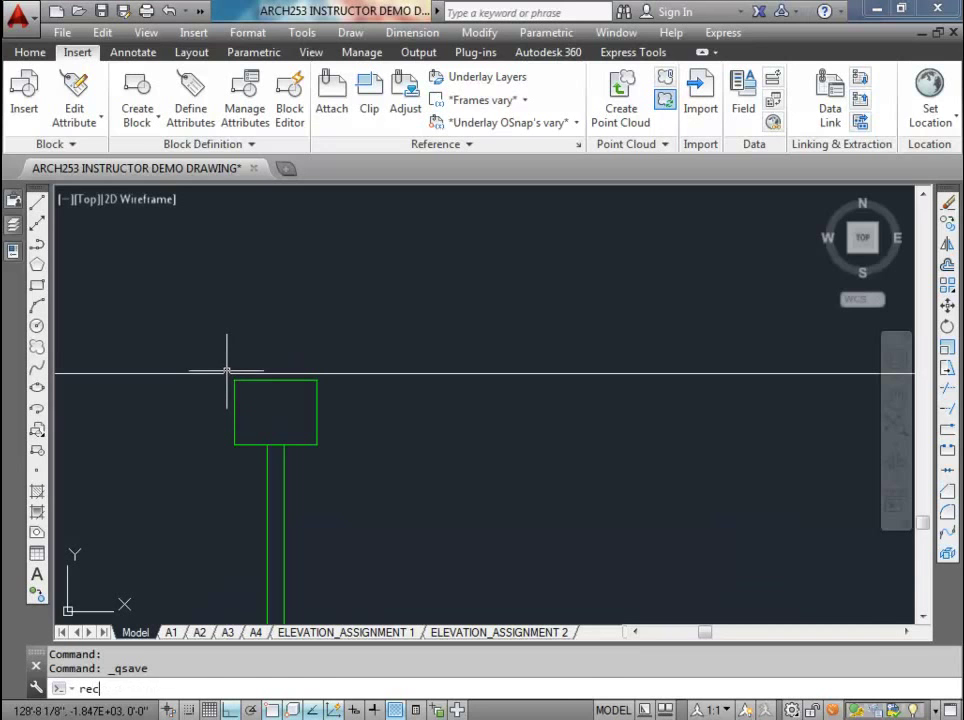
{"action": "key", "text": "Return"}
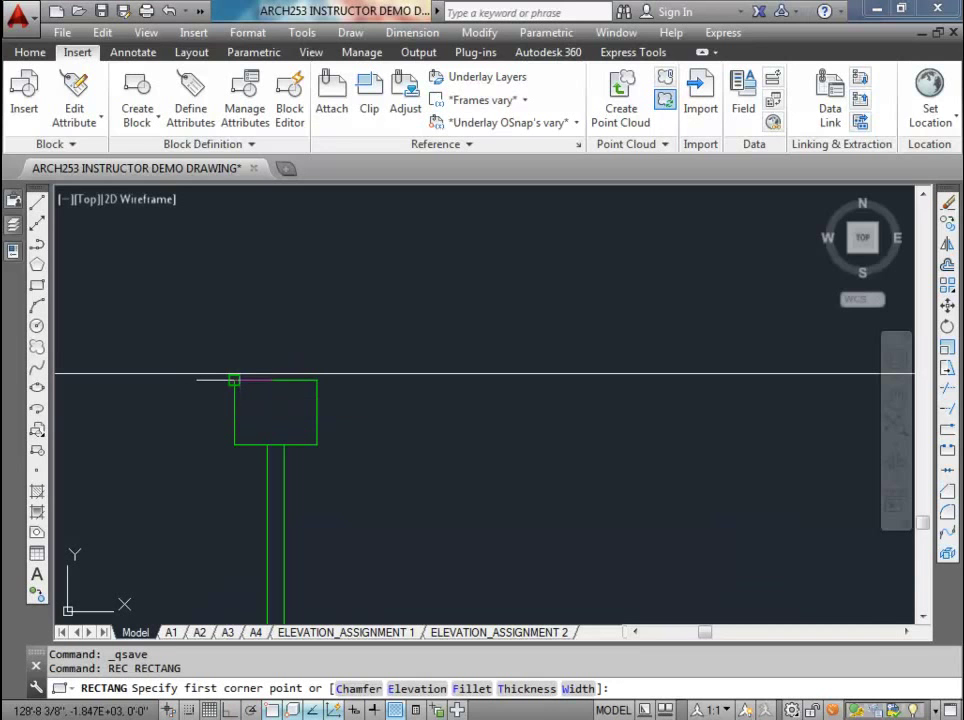
{"action": "left_click", "coordinate": [234, 379]}
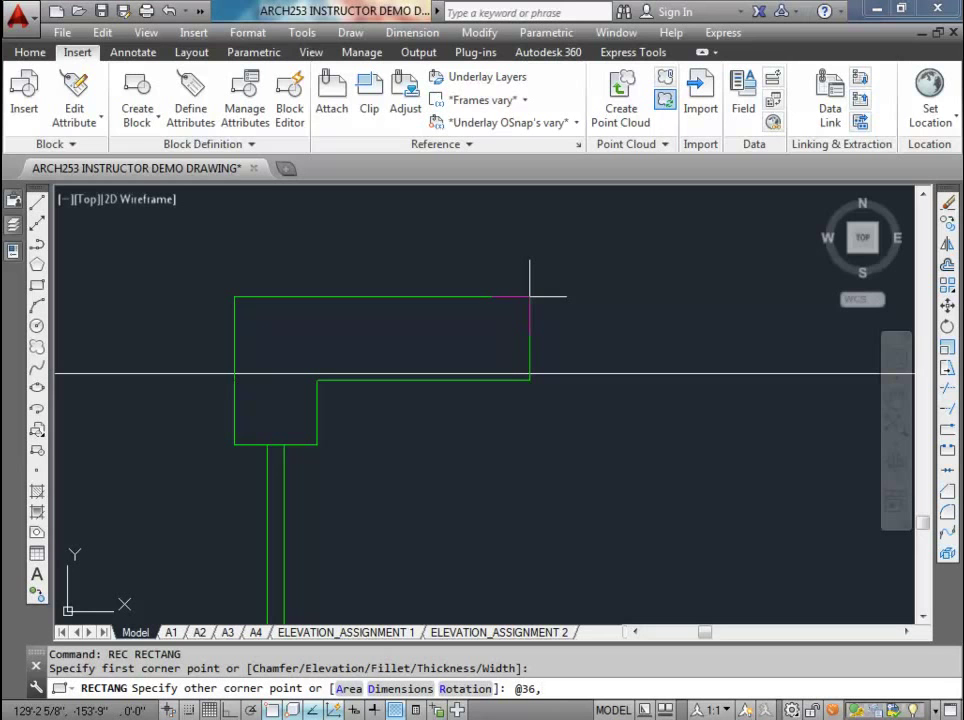
{"action": "key", "text": "Return"}
{"action": "scroll", "coordinate": [416, 308], "scroll_direction": "down", "scroll_amount": 3}
{"action": "scroll", "coordinate": [460, 320], "scroll_direction": "down", "scroll_amount": 3}
{"action": "scroll", "coordinate": [442, 338], "scroll_direction": "up", "scroll_amount": 5}
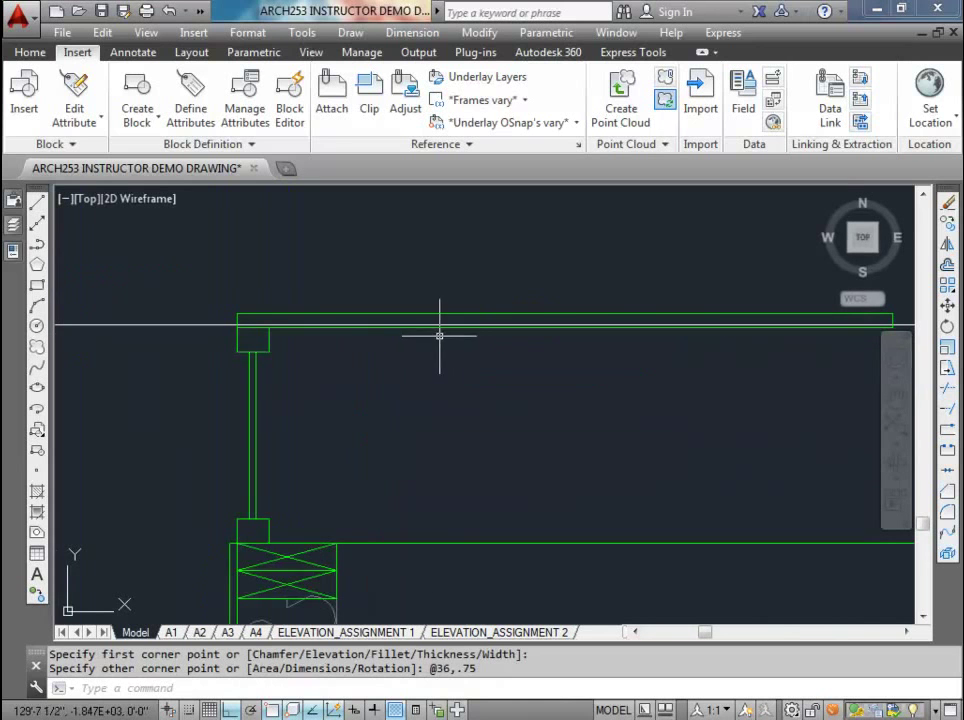
- Try to stretch the floor sheathing rectangle by one of its grips, and undo the edit
{"action": "left_click", "coordinate": [445, 316]}
{"action": "scroll", "coordinate": [507, 370], "scroll_direction": "down", "scroll_amount": 3}
{"action": "scroll", "coordinate": [243, 372], "scroll_direction": "up", "scroll_amount": 4}
{"action": "scroll", "coordinate": [243, 370], "scroll_direction": "up", "scroll_amount": 4}
{"action": "scroll", "coordinate": [441, 352], "scroll_direction": "up", "scroll_amount": 6}
{"action": "left_click", "coordinate": [409, 363]}
{"action": "scroll", "coordinate": [409, 363], "scroll_direction": "down", "scroll_amount": 5}
{"action": "key", "text": "Escape"}
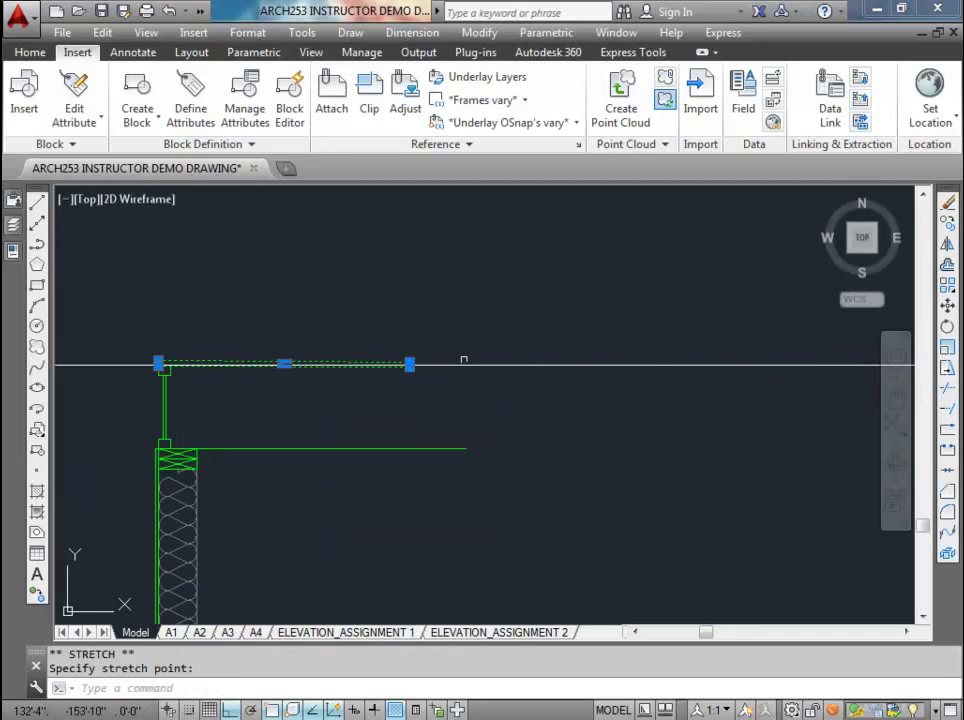
{"action": "key", "text": "ctrl+z"}
- Examine the joist's bearing on the double top plate and the floor sheathing above it
{"action": "scroll", "coordinate": [404, 361], "scroll_direction": "up", "scroll_amount": 4}
{"action": "scroll", "coordinate": [441, 383], "scroll_direction": "down", "scroll_amount": 4}
{"action": "scroll", "coordinate": [238, 372], "scroll_direction": "up", "scroll_amount": 5}
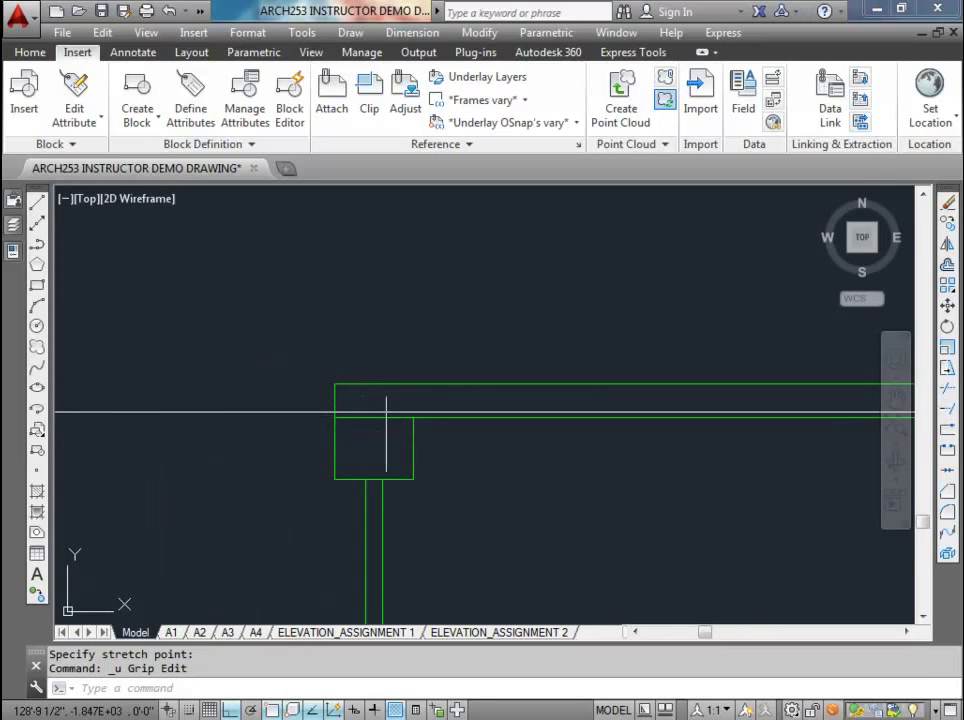
{"action": "scroll", "coordinate": [378, 433], "scroll_direction": "down", "scroll_amount": 3}
{"action": "mouse_move", "coordinate": [381, 441]}
{"action": "middle_mouse_down"}
{"action": "mouse_move", "coordinate": [377, 383]}
{"action": "mouse_move", "coordinate": [360, 507]}
{"action": "middle_mouse_up"}
{"action": "scroll", "coordinate": [377, 383], "scroll_direction": "up", "scroll_amount": 3}
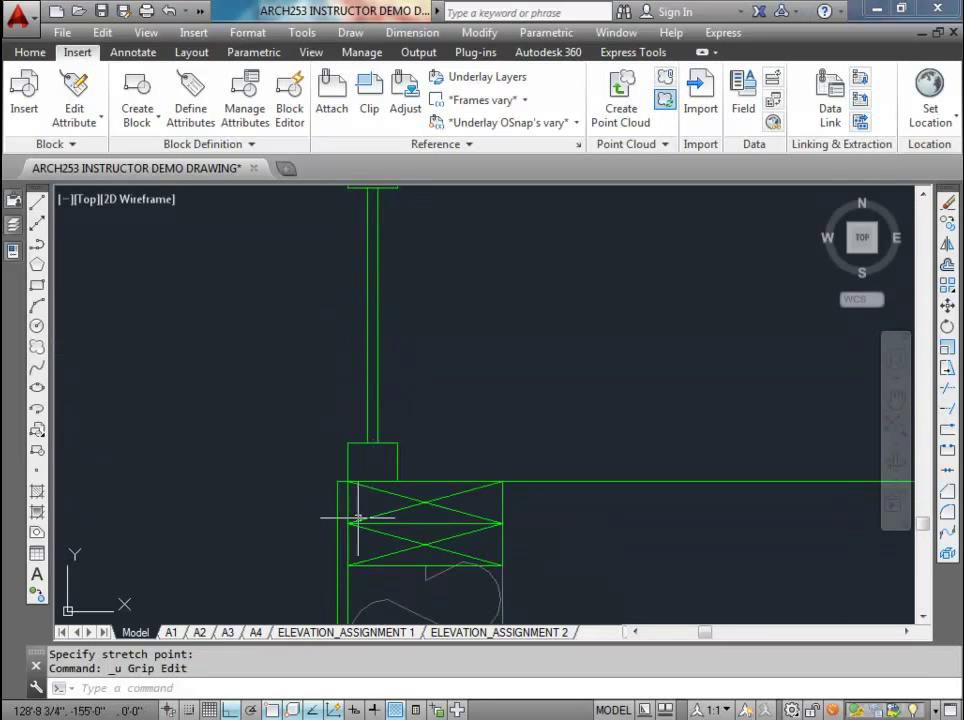
{"action": "scroll", "coordinate": [382, 487], "scroll_direction": "down", "scroll_amount": 3}
{"action": "middle_click_drag", "start_coordinate": [430, 478], "coordinate": [370, 455]}
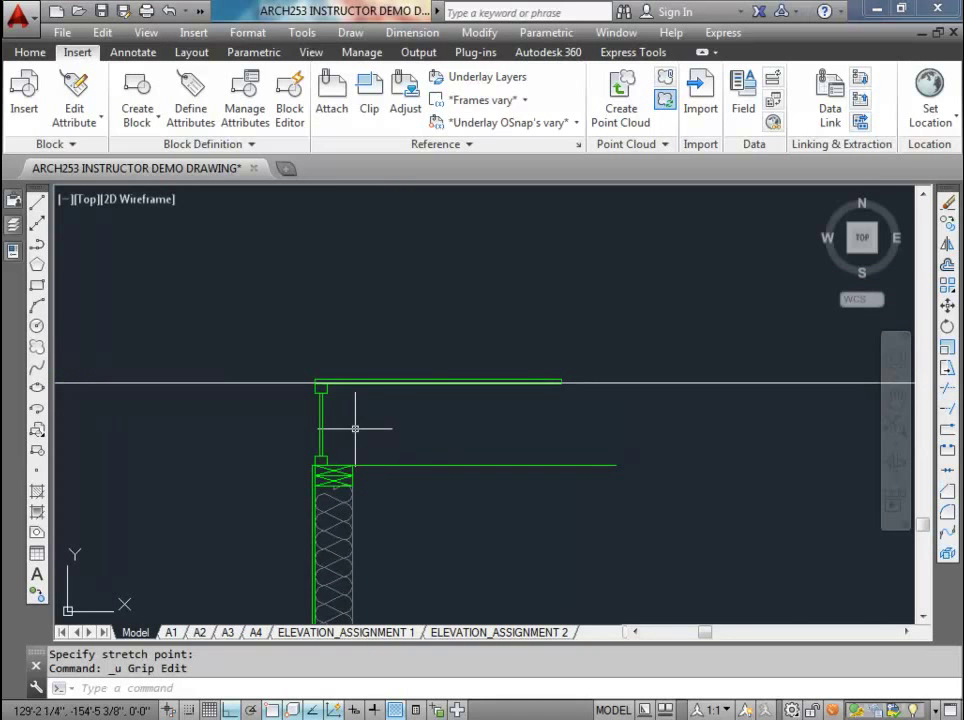
{"action": "scroll", "coordinate": [339, 413], "scroll_direction": "up", "scroll_amount": 3}
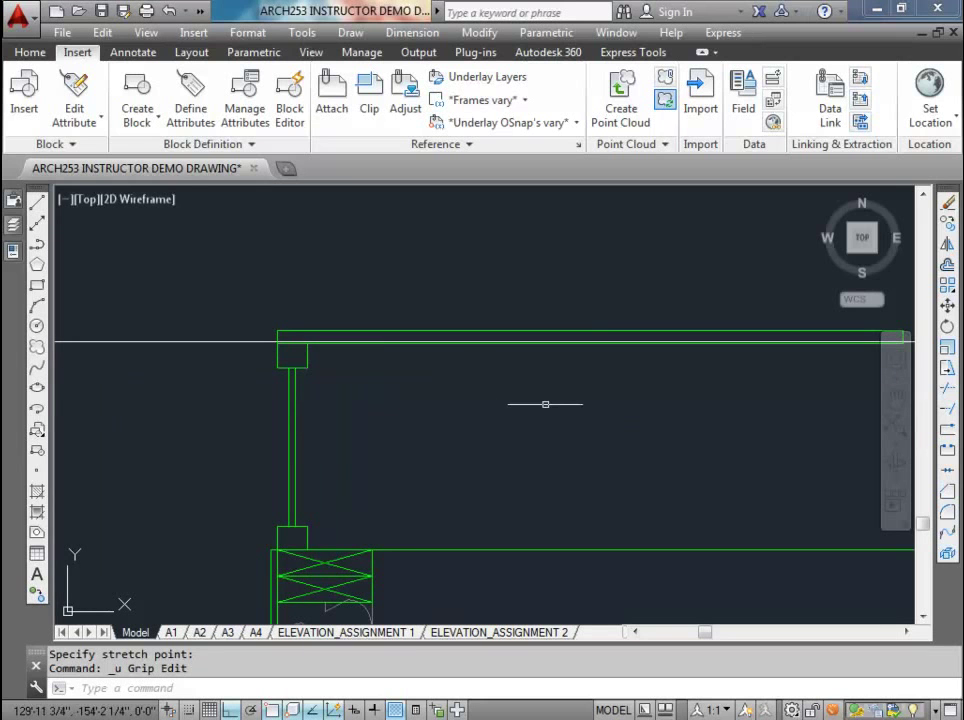
{"action": "scroll", "coordinate": [625, 410], "scroll_direction": "down", "scroll_amount": 2}
{"action": "middle_click_drag", "start_coordinate": [611, 415], "coordinate": [452, 424]}
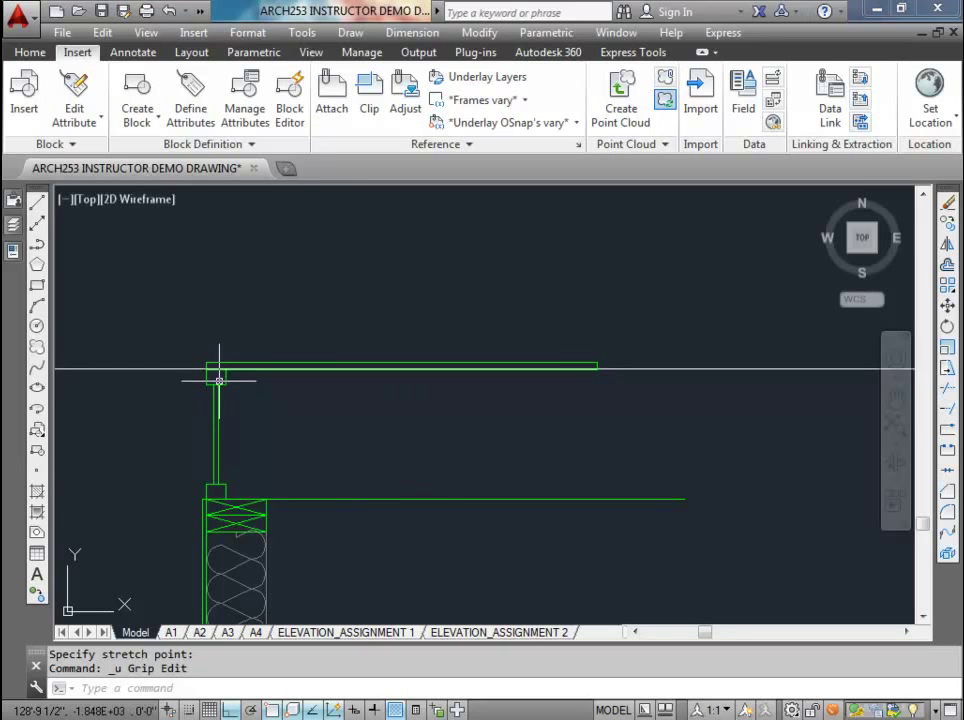
- Draw a vertical line from the upper flange's outer bottom corner to the lower flange's outer top corner
{"action": "scroll", "coordinate": [218, 369], "scroll_direction": "up", "scroll_amount": 4}
{"action": "type", "text": "l"}
{"action": "key", "text": "Return"}
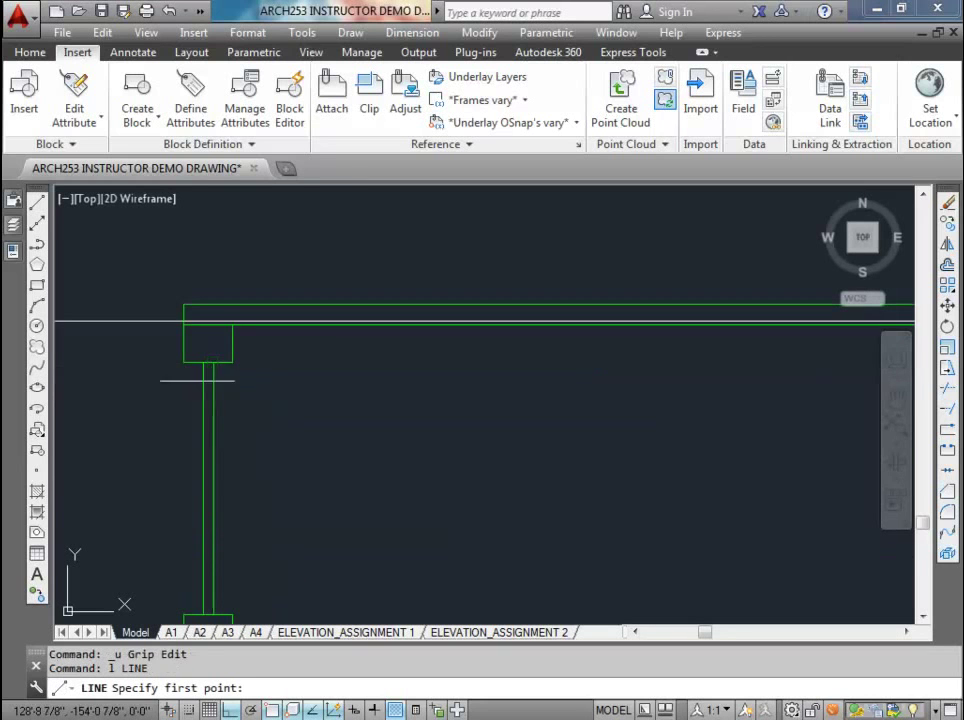
{"action": "left_click", "coordinate": [183, 362]}
{"action": "scroll", "coordinate": [183, 362], "scroll_direction": "down", "scroll_amount": 2}
{"action": "scroll", "coordinate": [183, 435], "scroll_direction": "up", "scroll_amount": 2}
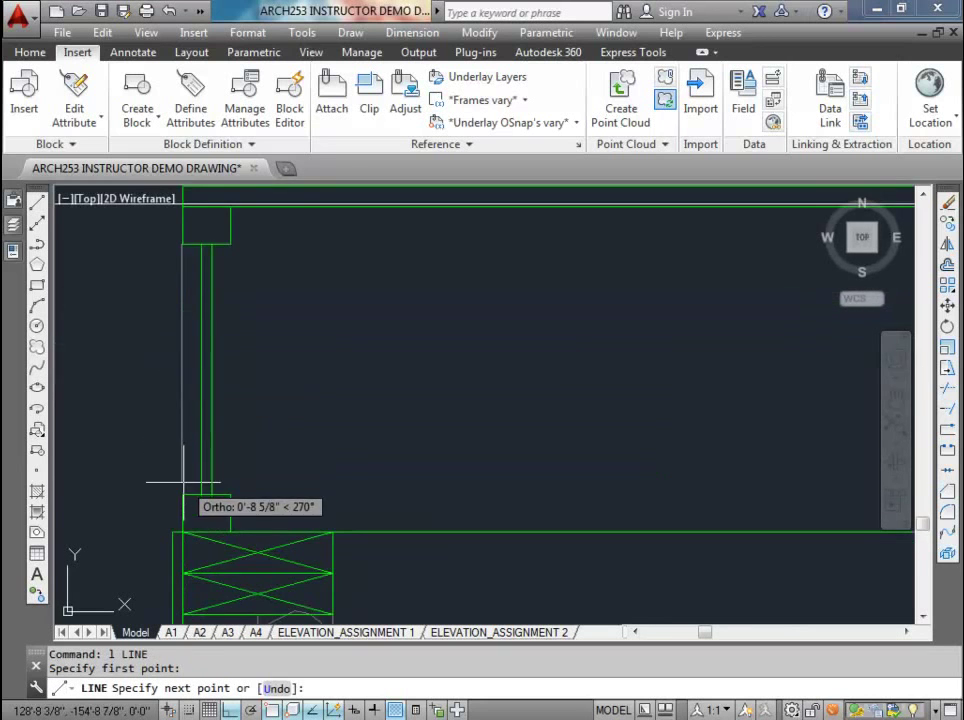
{"action": "key", "text": "Escape"}
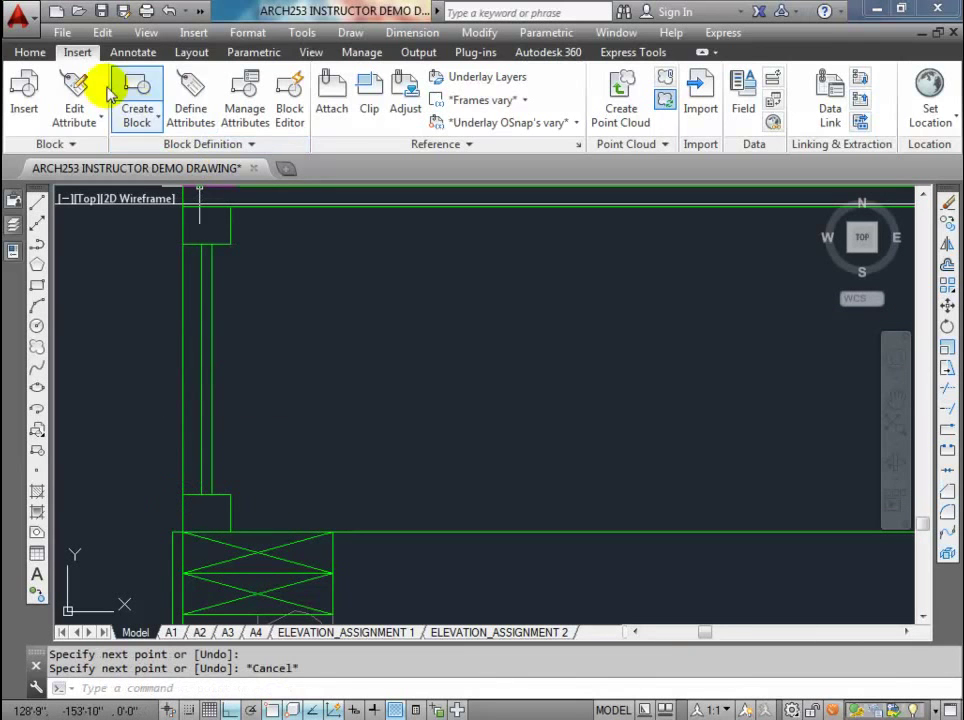
- Copy the vertical line between the flange corners 0.375 inch inward, toward the joist web
{"action": "left_click", "coordinate": [30, 52]}
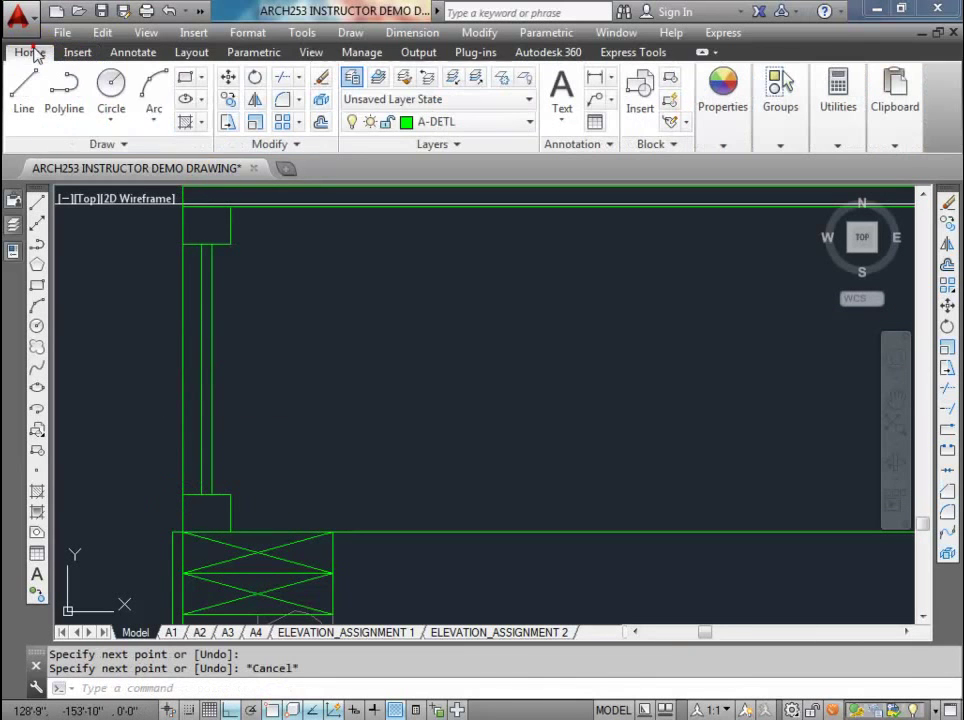
{"action": "left_click", "coordinate": [228, 99]}
{"action": "left_click", "coordinate": [181, 313]}
{"action": "key", "text": "Return"}
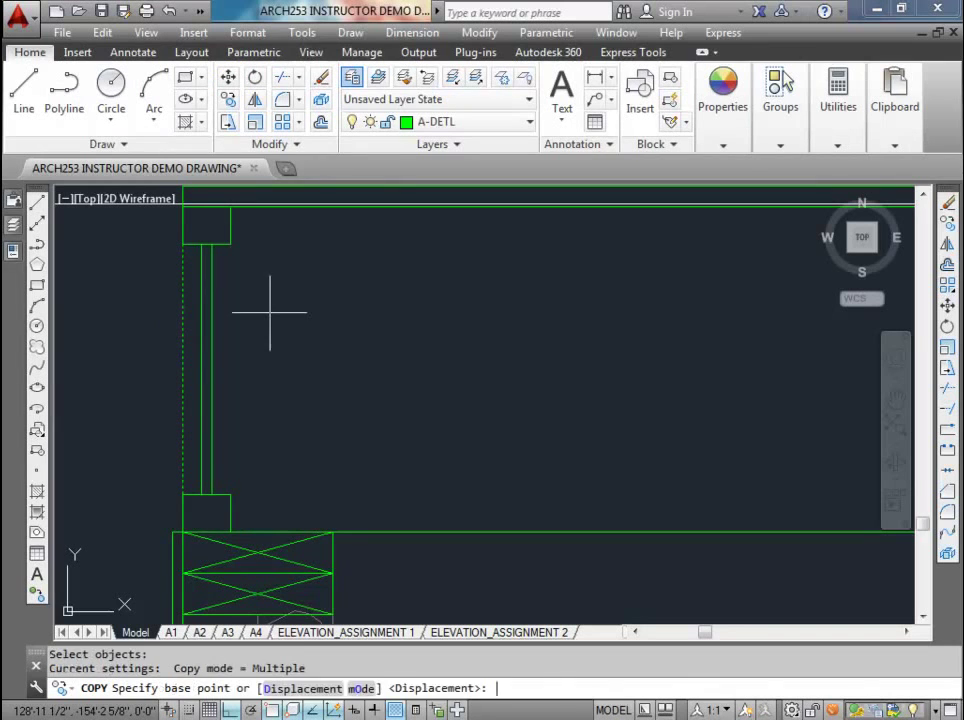
{"action": "left_click", "coordinate": [260, 329]}
{"action": "type", "text": ".37"}
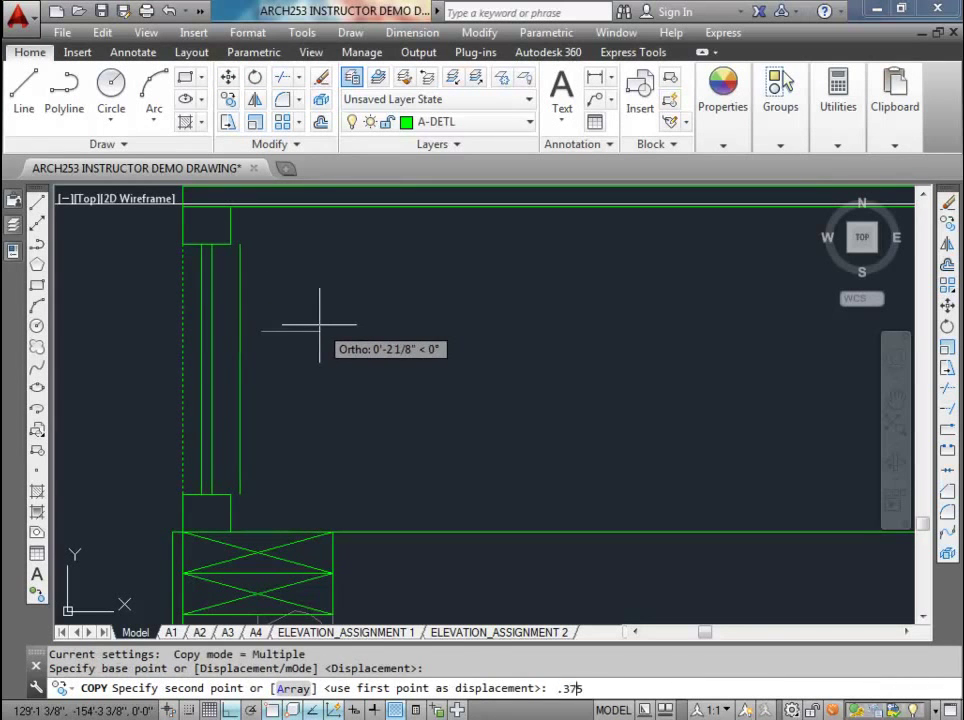
{"action": "type", "text": "5"}
{"action": "key", "text": "Return"}
{"action": "key", "text": "Escape"}
{"action": "middle_click_drag", "start_coordinate": [211, 322], "coordinate": [241, 322]}
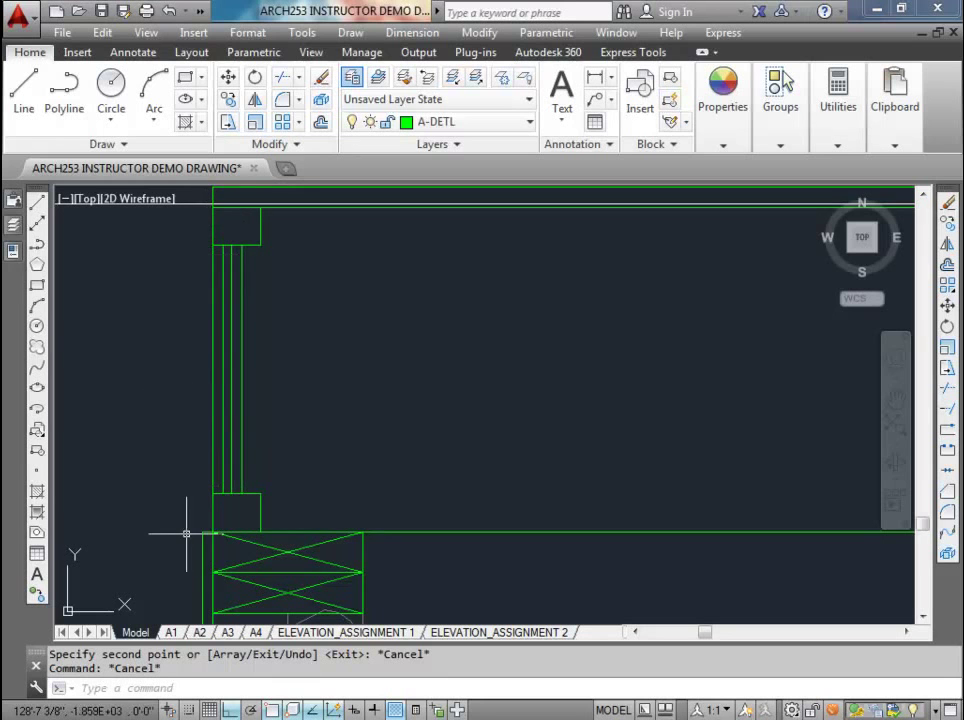
- Move both vertical lines outward by the inner line's upper endpoint onto the upper flange's outer bottom corner
{"action": "scroll", "coordinate": [198, 318], "scroll_direction": "down", "scroll_amount": 1}
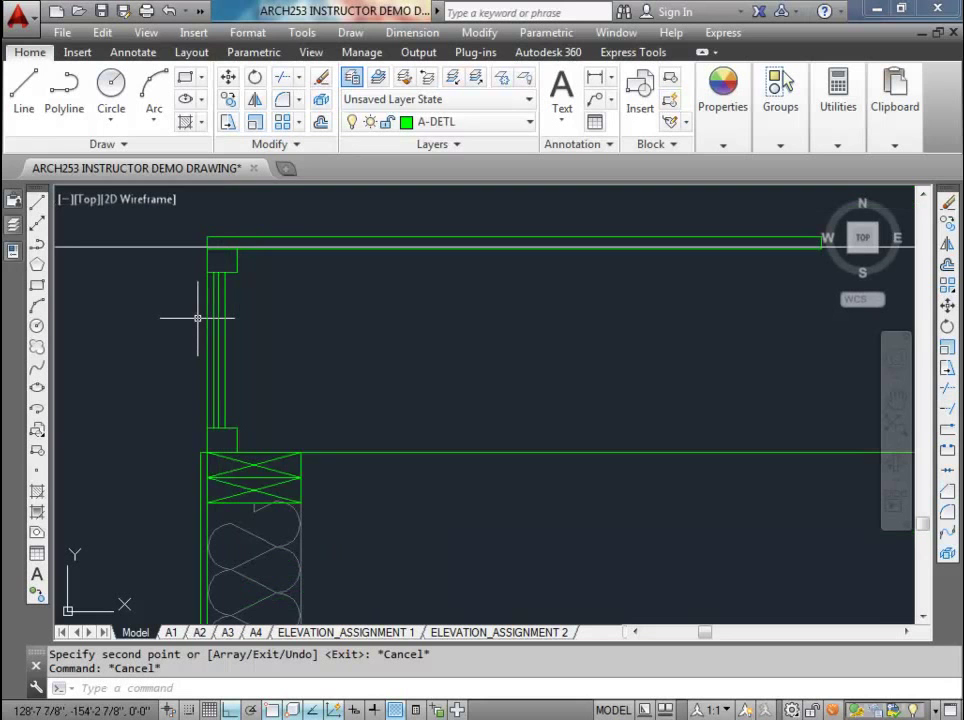
{"action": "scroll", "coordinate": [200, 322], "scroll_direction": "up", "scroll_amount": 1}
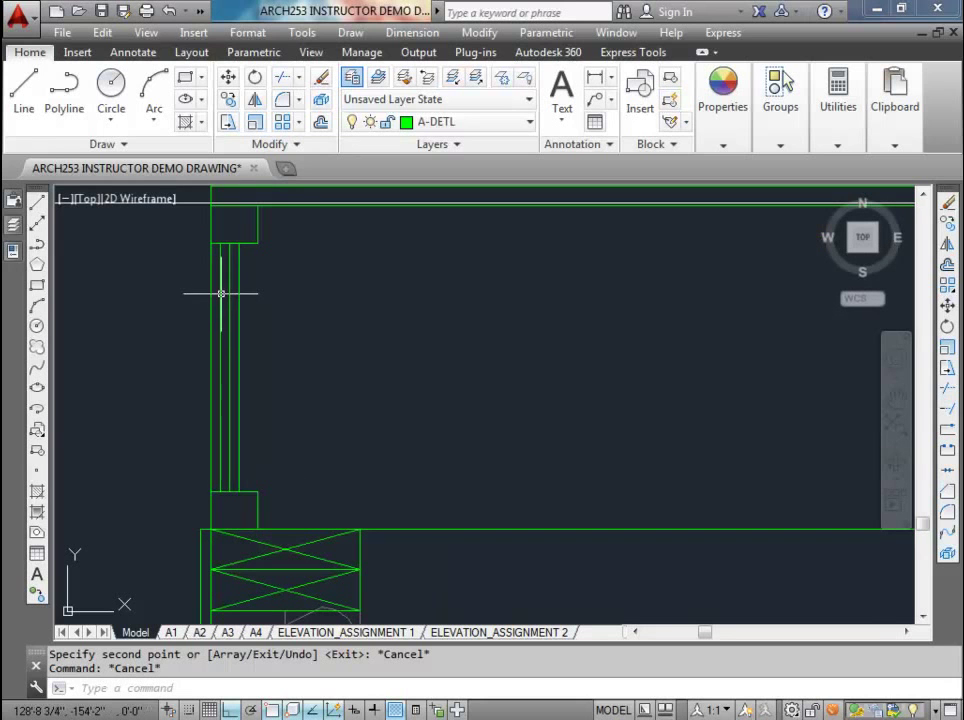
{"action": "left_click", "coordinate": [220, 293]}
{"action": "type", "text": "m"}
{"action": "key", "text": "Return"}
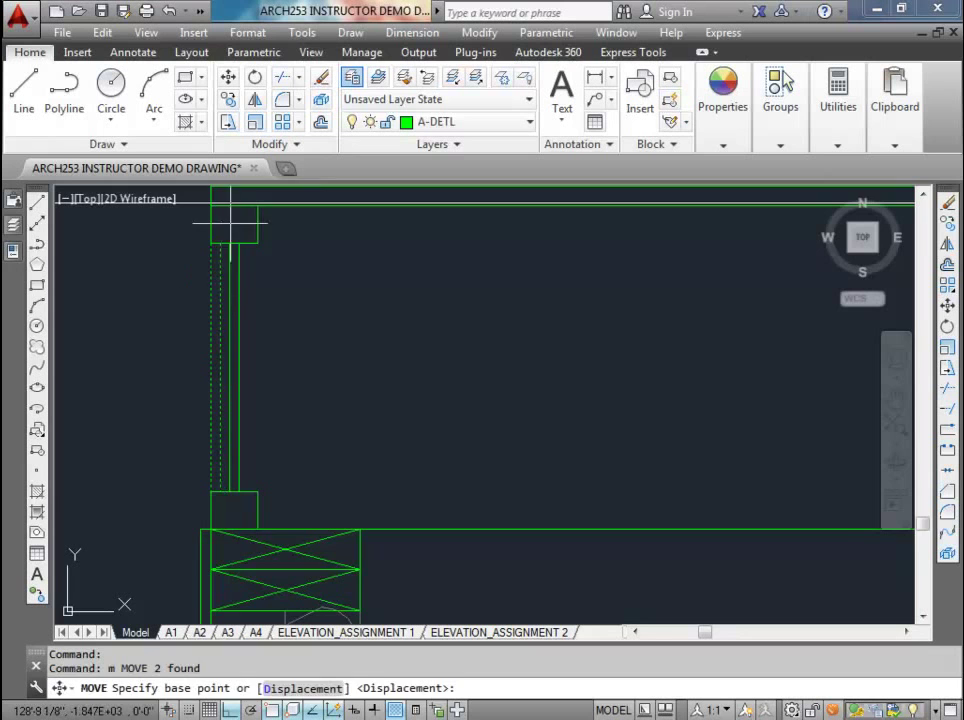
{"action": "scroll", "coordinate": [220, 255], "scroll_direction": "up", "scroll_amount": 1}
{"action": "left_click", "coordinate": [217, 255]}
{"action": "left_click", "coordinate": [201, 255]}
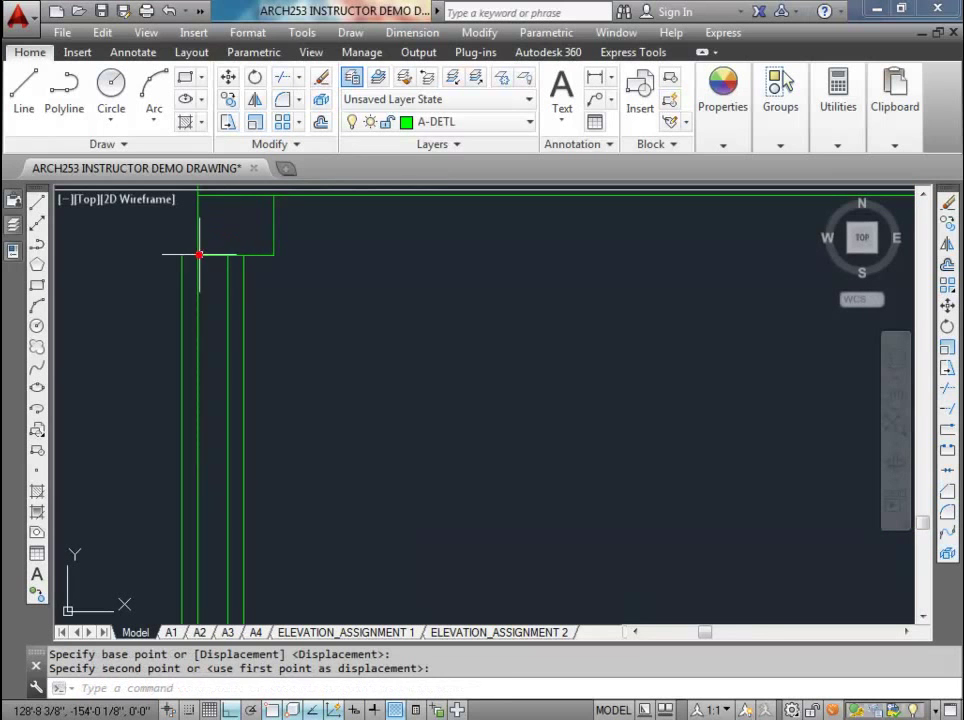
{"action": "left_click", "coordinate": [183, 260]}
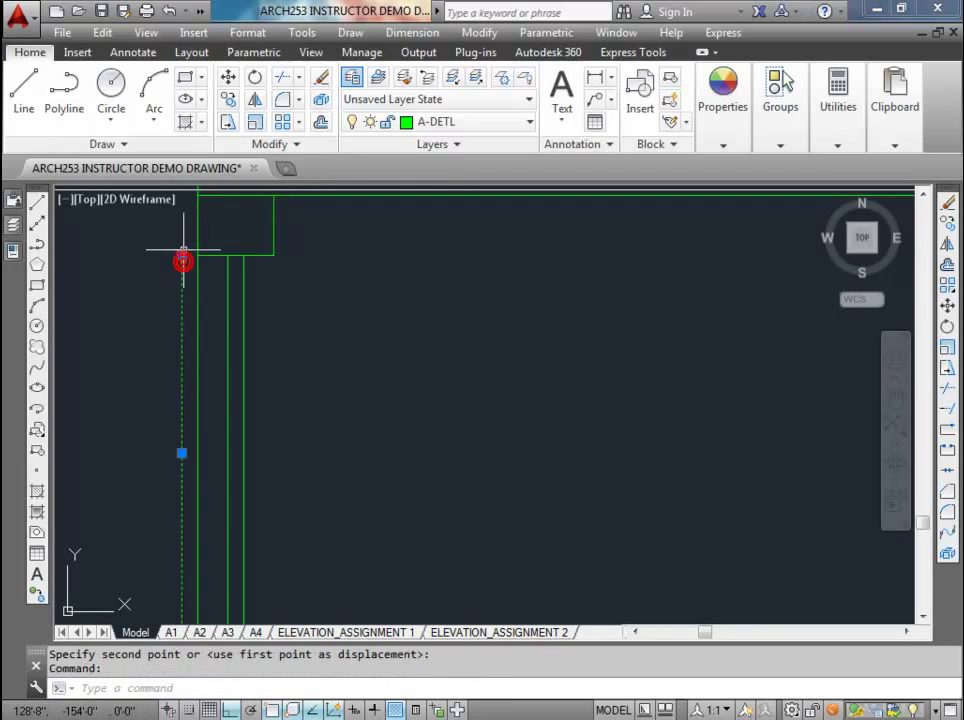
{"action": "middle_click_drag", "start_coordinate": [183, 258], "coordinate": [183, 327]}
{"action": "left_click", "coordinate": [182, 329]}
{"action": "key", "text": "Escape"}
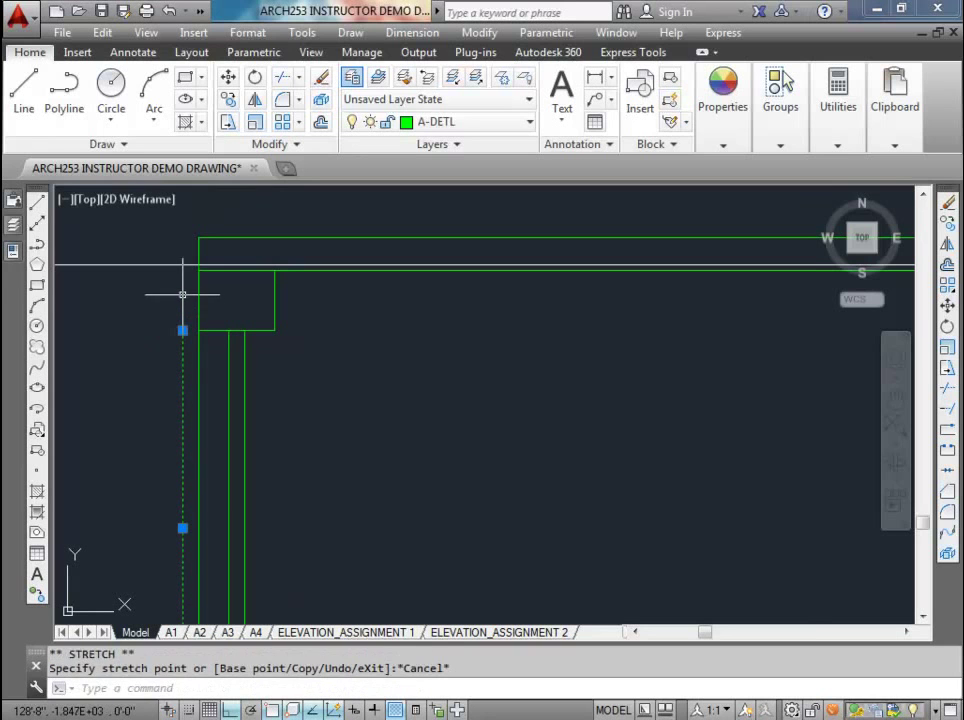
- Try to draw a line from the upper flange's outer top corner, and undo it
{"action": "type", "text": "l"}
{"action": "key", "text": "Return"}
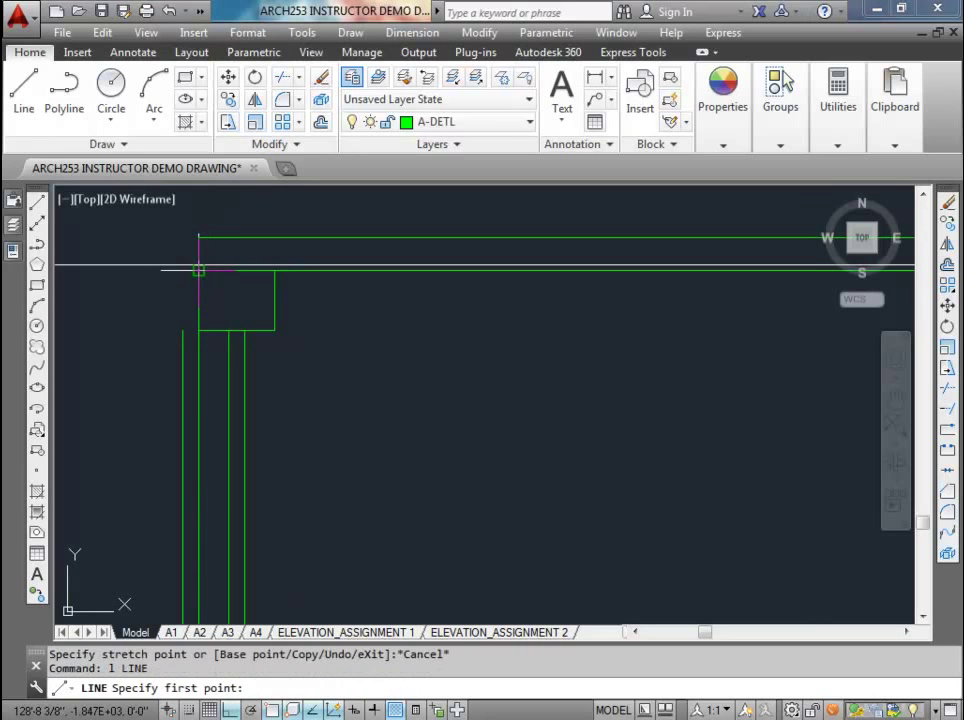
{"action": "left_click", "coordinate": [199, 269]}
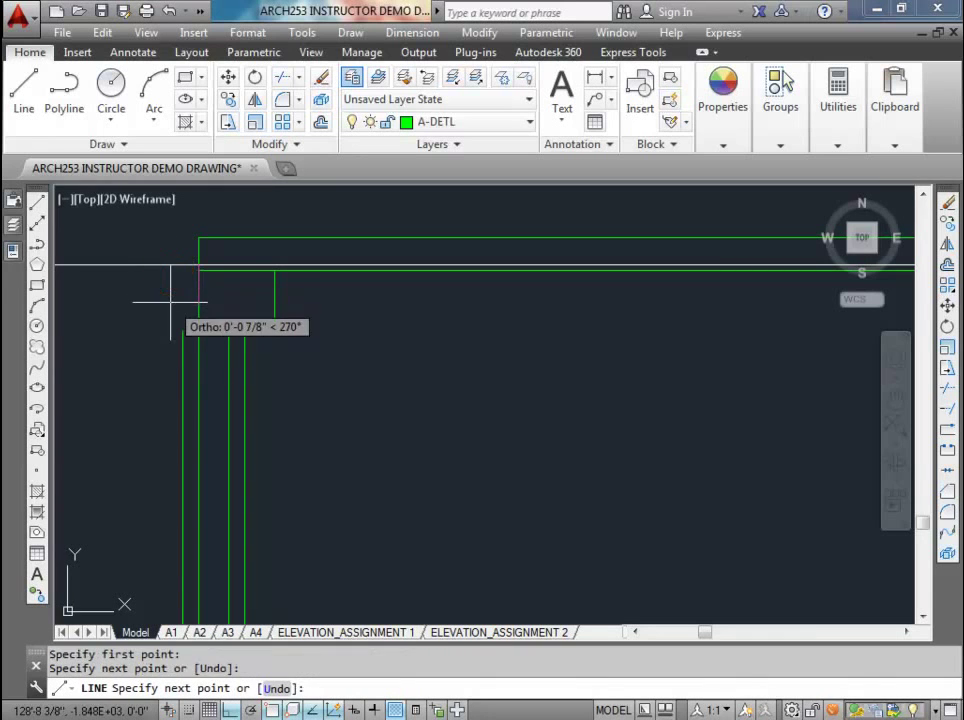
{"action": "key", "text": "Escape"}
{"action": "key", "text": "ctrl+z"}
- Draw a 0.375 inch horizontal line outward from the upper flange's outer top corner
{"action": "type", "text": "l"}
{"action": "key", "text": "Return"}
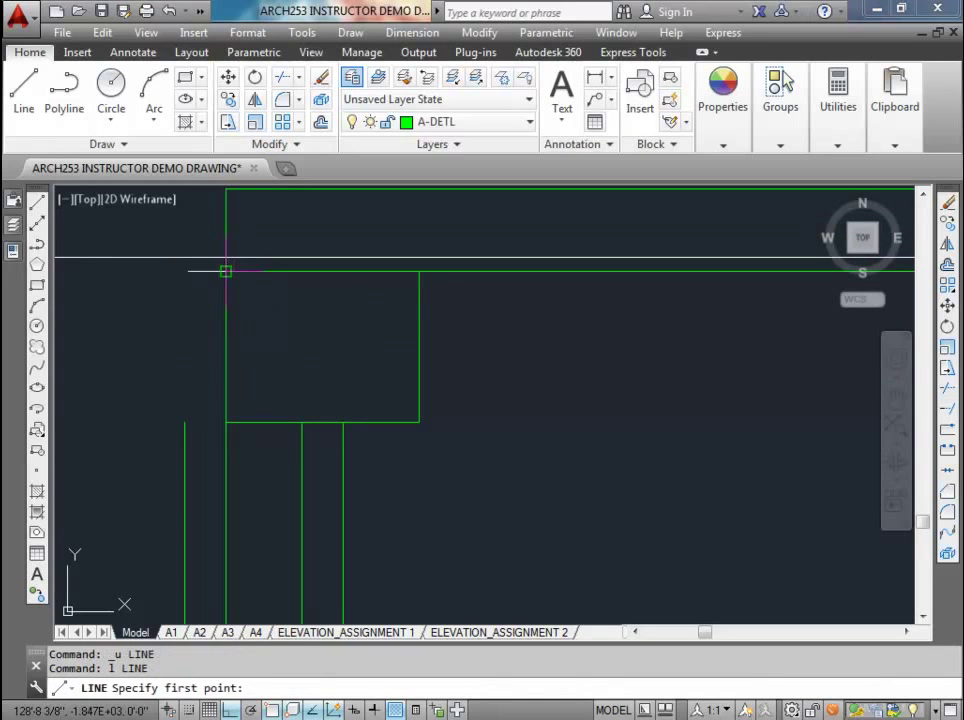
{"action": "left_click", "coordinate": [225, 270]}
{"action": "type", "text": ".37"}
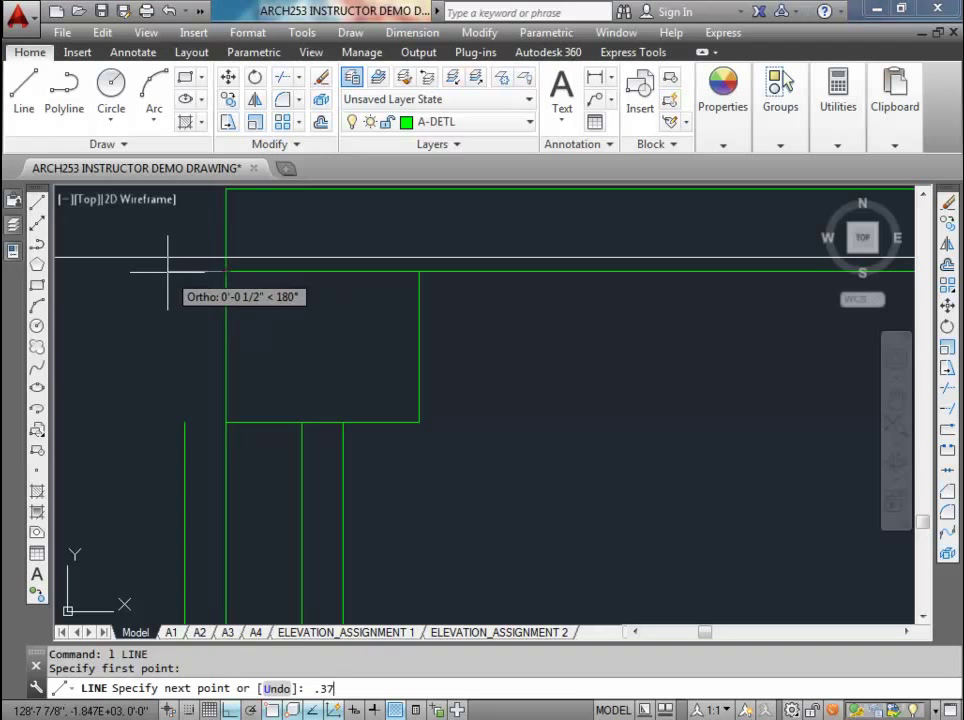
{"action": "type", "text": "5"}
{"action": "key", "text": "Return"}
{"action": "key", "text": "Return"}
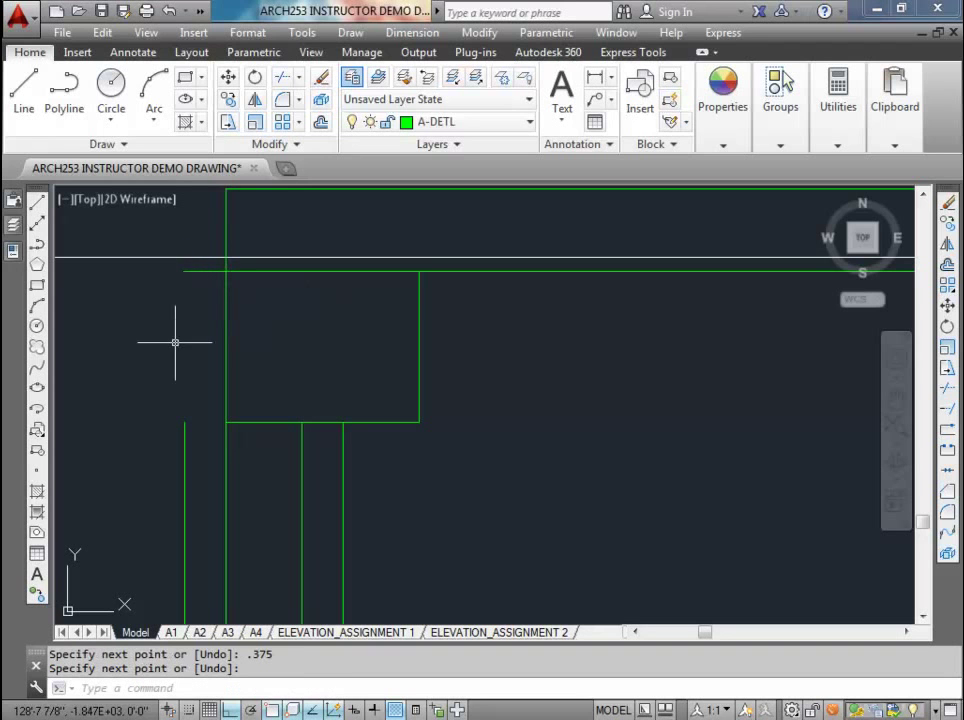
- Try to chamfer the outer vertical line with the short horizontal line using the current distances
{"action": "left_click", "coordinate": [298, 99]}
{"action": "left_click", "coordinate": [300, 166]}
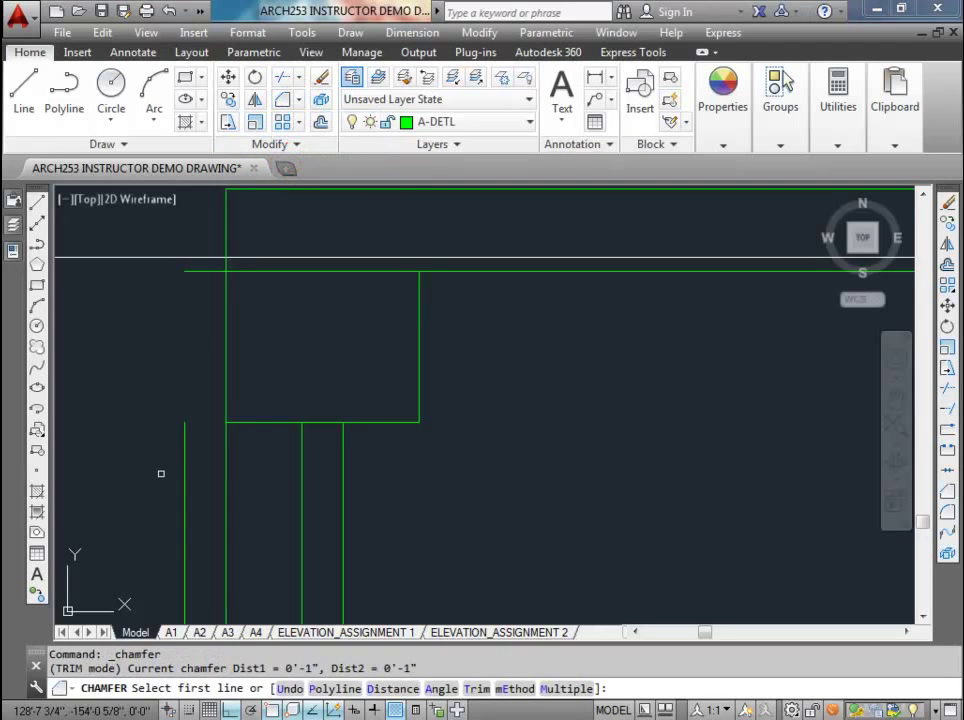
{"action": "left_click", "coordinate": [182, 443]}
{"action": "left_click", "coordinate": [205, 270]}
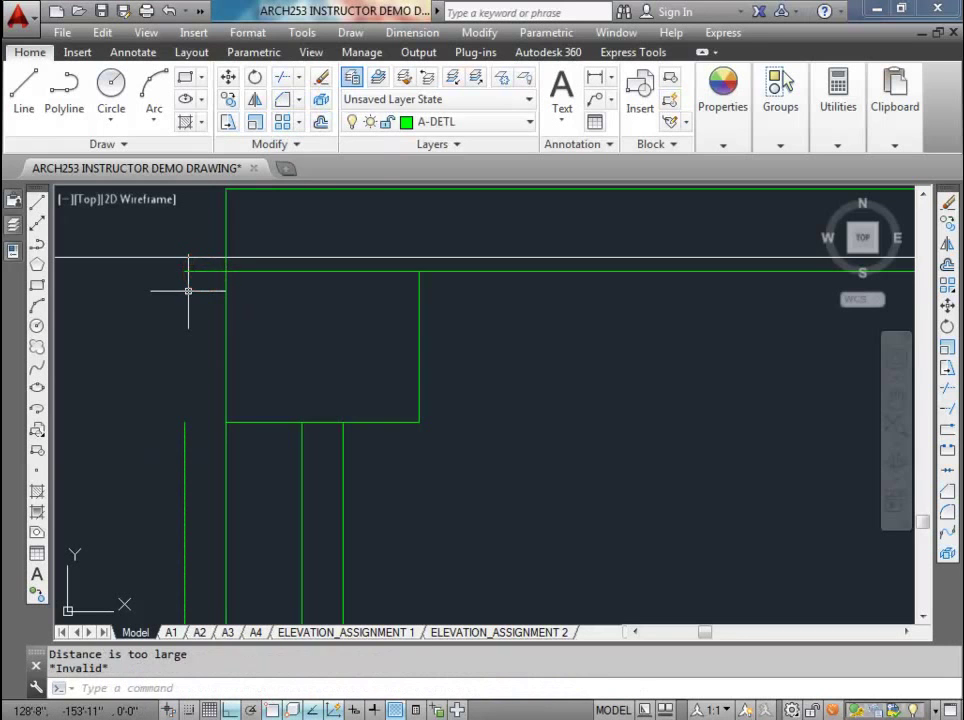
- Set both chamfer distances to 0 and join the outer vertical line to the short horizontal line in a square corner
{"action": "key", "text": "Return"}
{"action": "type", "text": "d"}
{"action": "key", "text": "Return"}
{"action": "type", "text": "0"}
{"action": "key", "text": "Return"}
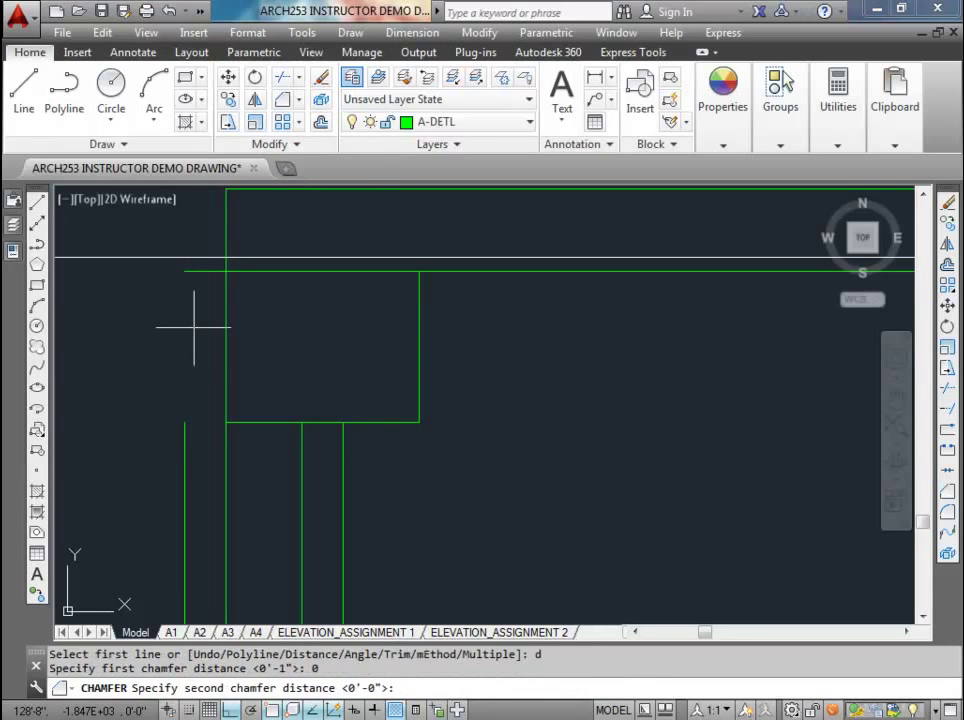
{"action": "key", "text": "Return"}
{"action": "left_click", "coordinate": [188, 438]}
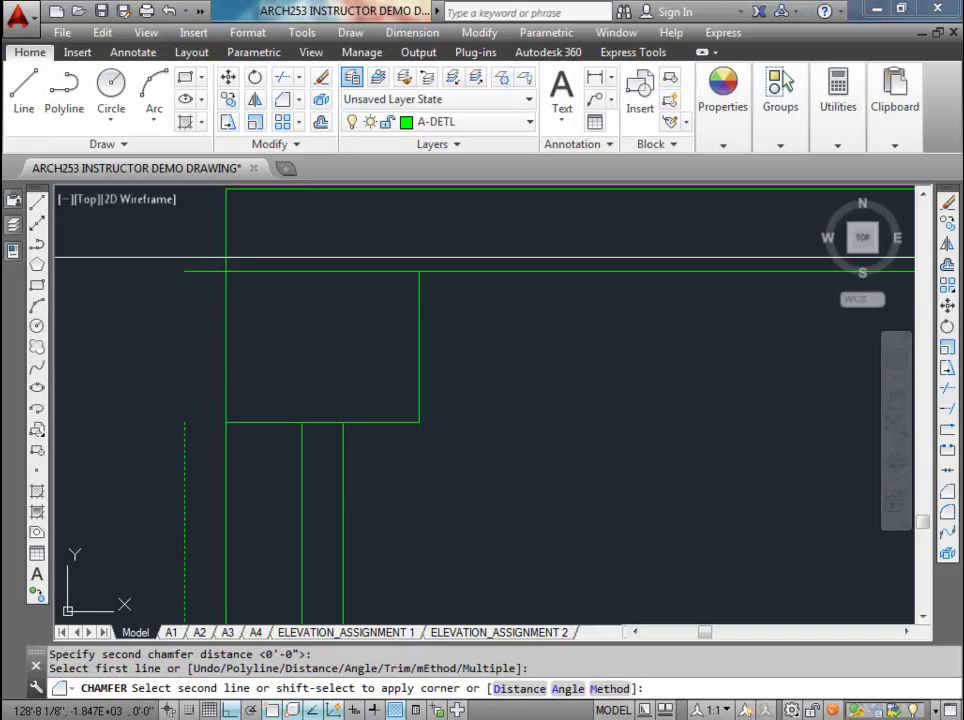
{"action": "left_click", "coordinate": [211, 268]}
{"action": "scroll", "coordinate": [191, 348], "scroll_direction": "down", "scroll_amount": 5}
{"action": "scroll", "coordinate": [204, 448], "scroll_direction": "up", "scroll_amount": 6}
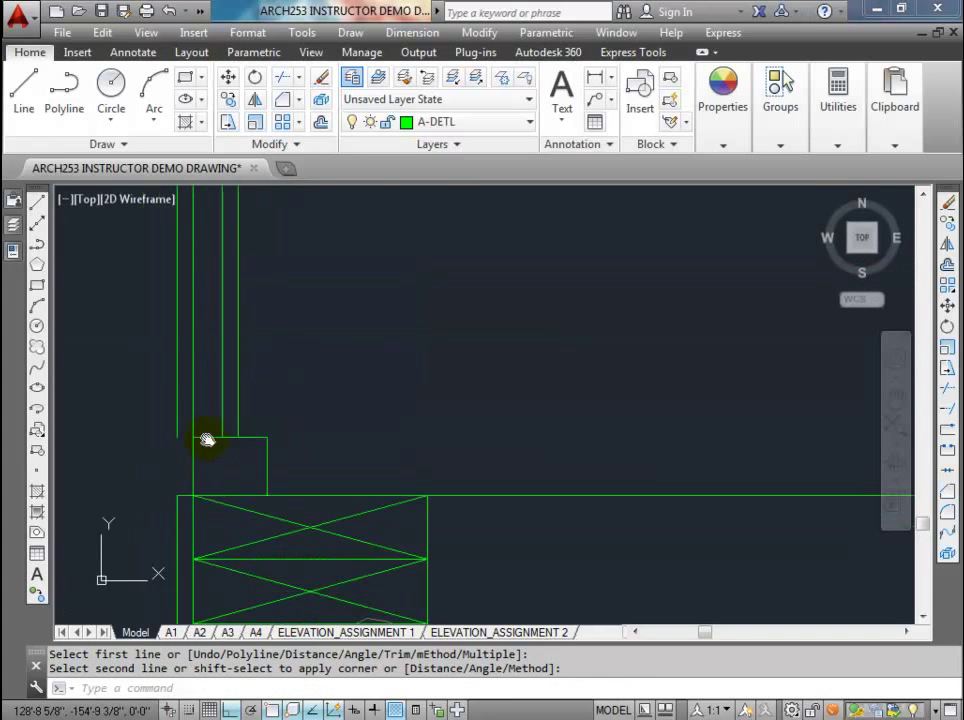
- Join the outer vertical line of the rim sheathing to the horizontal line beneath the joist with a zero-distance chamfer
{"action": "middle_click_drag", "start_coordinate": [204, 443], "coordinate": [239, 411]}
{"action": "key", "text": "Return"}
{"action": "left_click", "coordinate": [178, 411]}
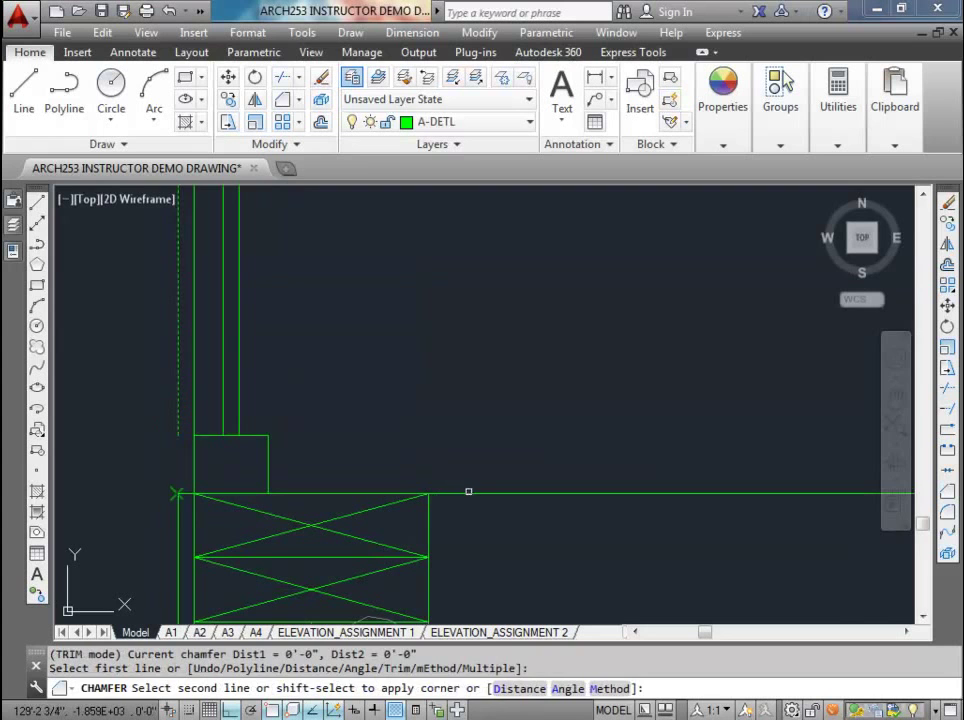
{"action": "left_click", "coordinate": [467, 493]}
{"action": "scroll", "coordinate": [324, 389], "scroll_direction": "down", "scroll_amount": 3}
{"action": "middle_click_drag", "start_coordinate": [324, 389], "coordinate": [290, 478]}
{"action": "key", "text": "Escape"}
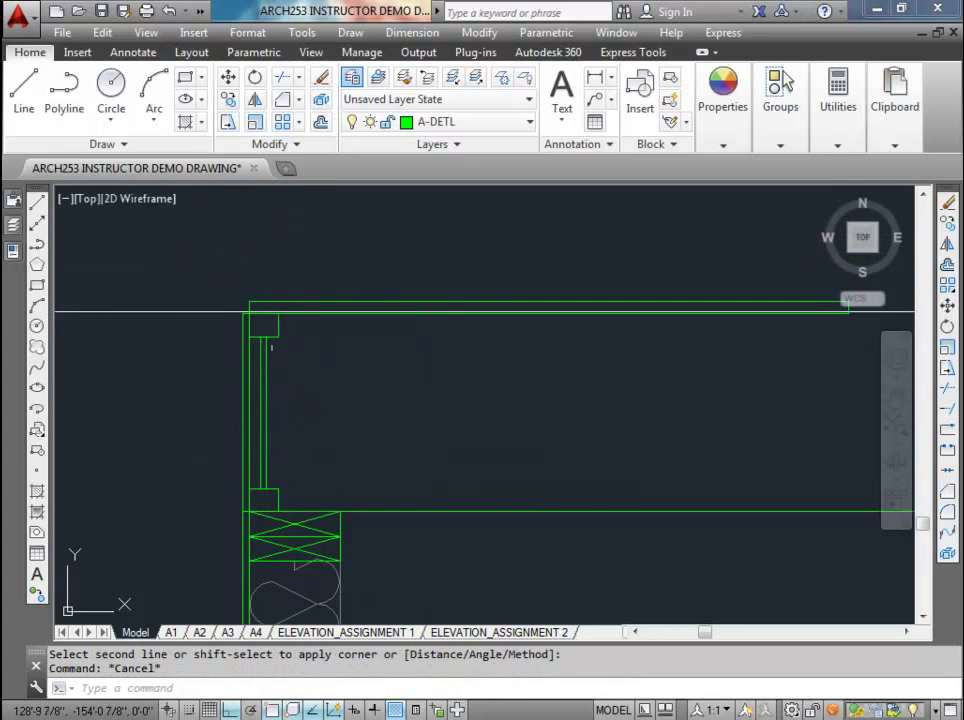
- Stretch only the rim sheathing's two corner lines up from the floor sheathing's underside to its top edge
{"action": "scroll", "coordinate": [217, 316], "scroll_direction": "up", "scroll_amount": 6}
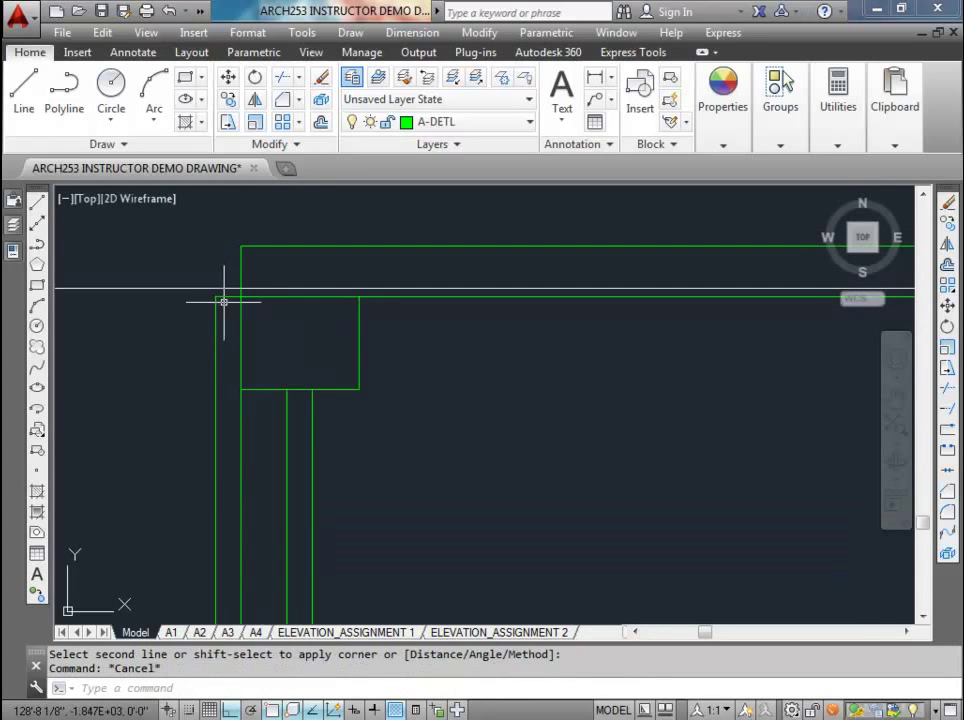
{"action": "left_click", "coordinate": [224, 297]}
{"action": "key", "text": "Escape"}
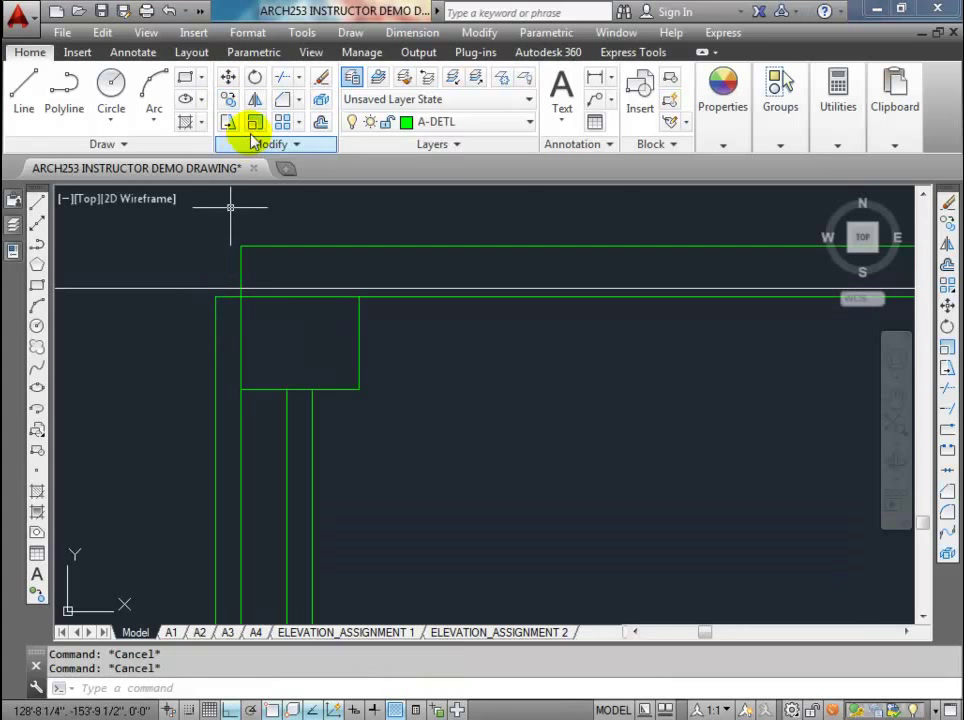
{"action": "left_click", "coordinate": [229, 125]}
{"action": "left_click", "coordinate": [258, 317]}
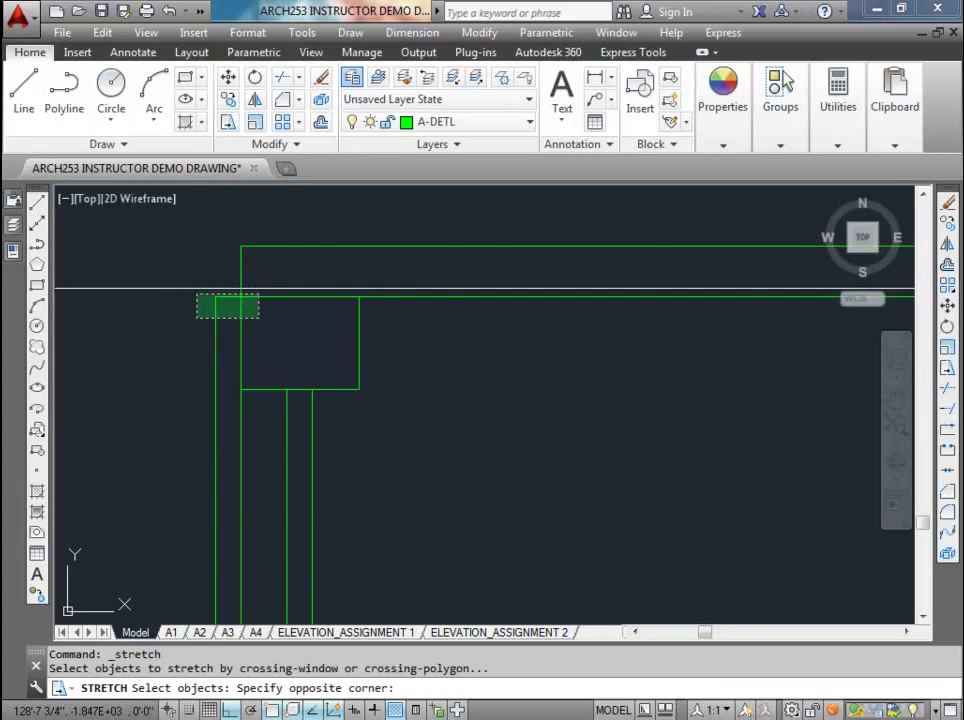
{"action": "left_click", "coordinate": [197, 295]}
{"action": "left_click", "coordinate": [387, 441], "text": "shift"}
{"action": "left_click", "coordinate": [271, 340], "text": "shift"}
{"action": "left_click", "coordinate": [443, 361], "text": "shift"}
{"action": "left_click", "coordinate": [374, 276], "text": "shift"}
{"action": "scroll", "coordinate": [235, 302], "scroll_direction": "up", "scroll_amount": 2}
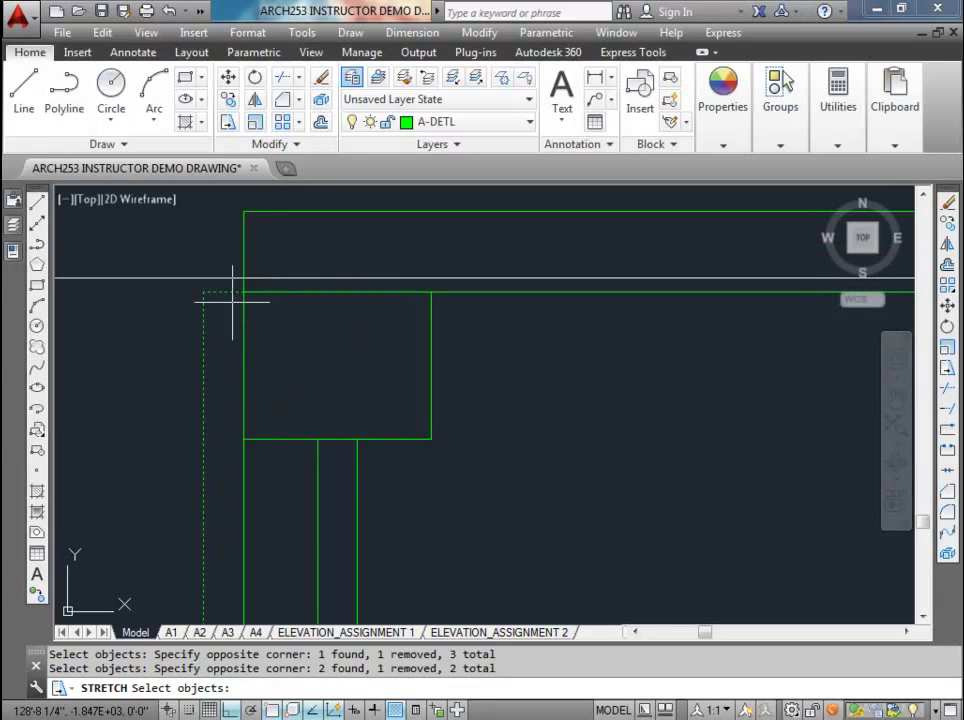
{"action": "key", "text": "Return"}
{"action": "left_click", "coordinate": [245, 289]}
{"action": "left_click", "coordinate": [243, 211]}
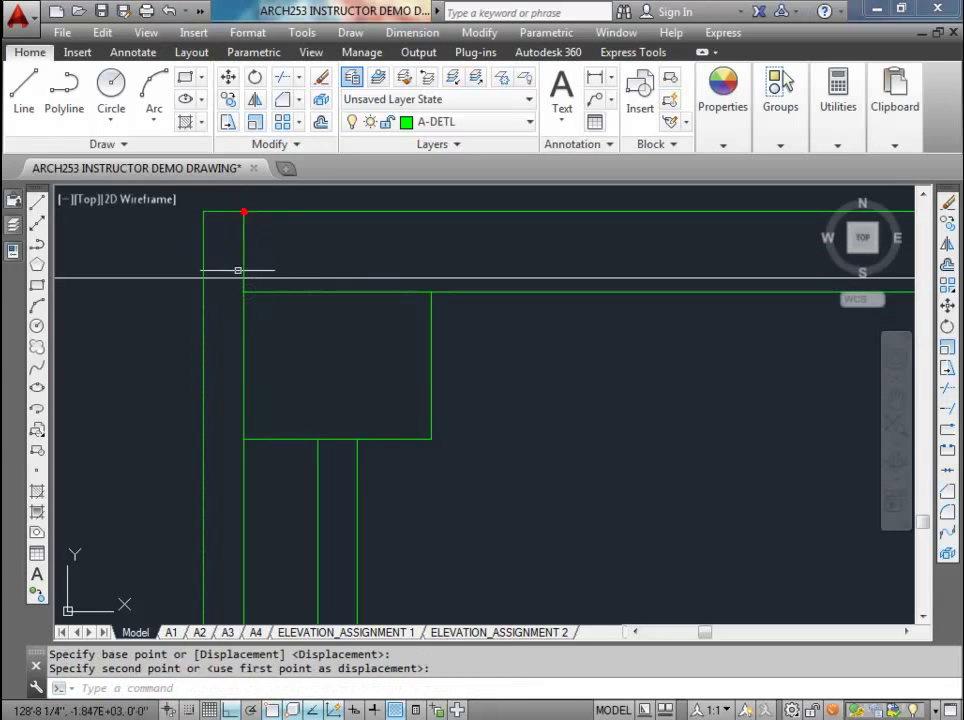
{"action": "key", "text": "Escape"}
{"action": "scroll", "coordinate": [240, 300], "scroll_direction": "down", "scroll_amount": 3}
{"action": "scroll", "coordinate": [241, 365], "scroll_direction": "down", "scroll_amount": 2}
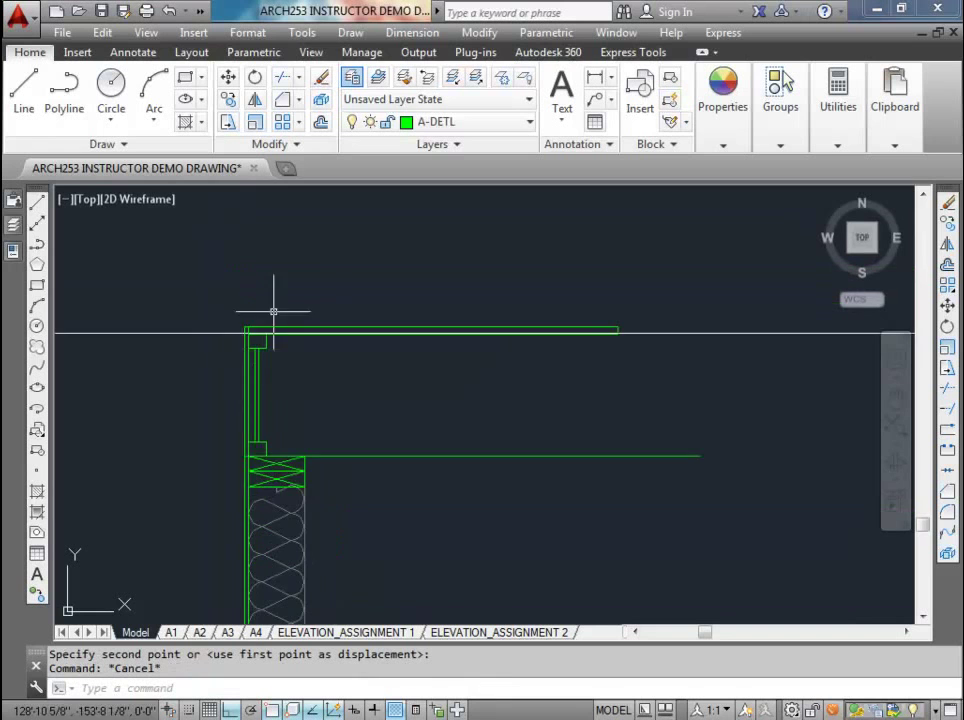
- Copy the TJI joist block horizontally into the floor at distances of 16, 32 and 48 inches
{"action": "scroll", "coordinate": [262, 428], "scroll_direction": "up", "scroll_amount": 3}
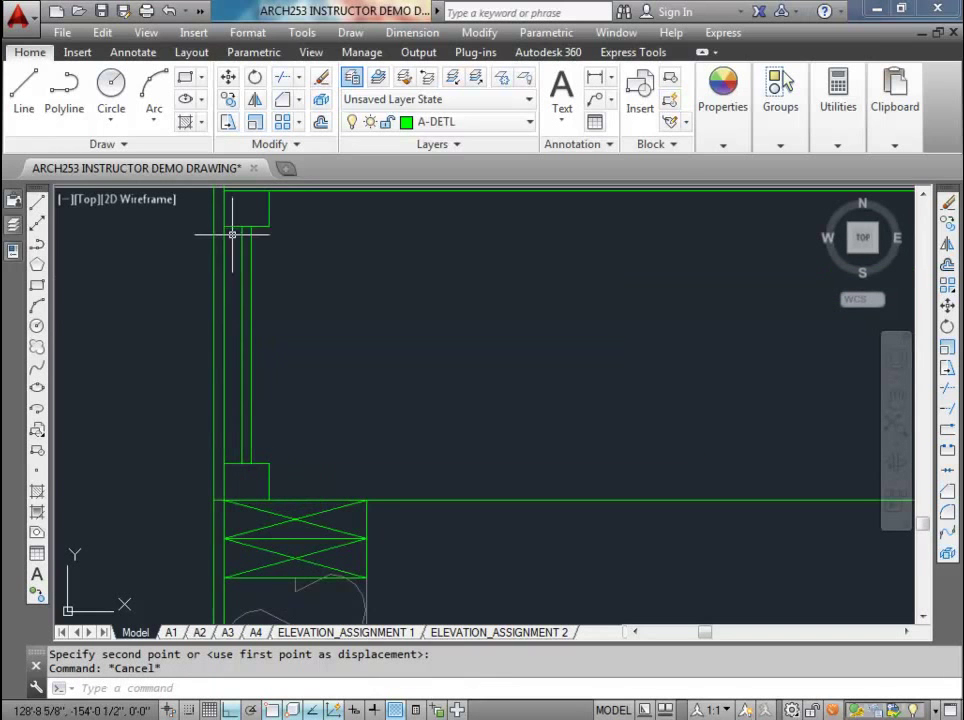
{"action": "scroll", "coordinate": [267, 388], "scroll_direction": "up", "scroll_amount": 1}
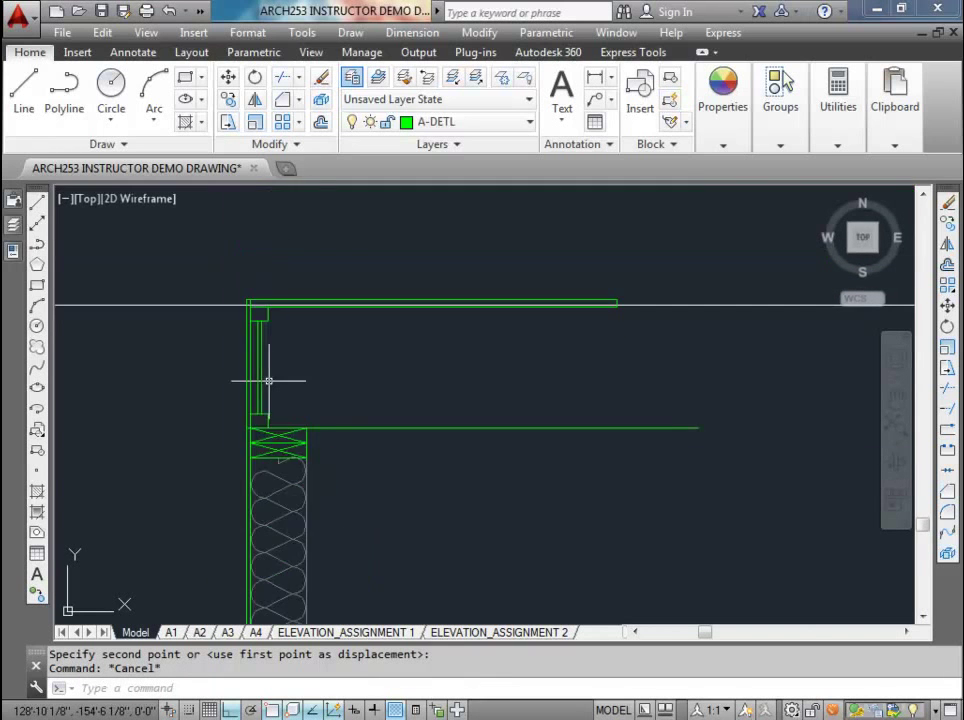
{"action": "scroll", "coordinate": [267, 370], "scroll_direction": "down", "scroll_amount": 1}
{"action": "scroll", "coordinate": [266, 343], "scroll_direction": "down", "scroll_amount": 1}
{"action": "mouse_move", "coordinate": [284, 338]}
{"action": "middle_mouse_down"}
{"action": "mouse_move", "coordinate": [151, 400]}
{"action": "mouse_move", "coordinate": [240, 394]}
{"action": "middle_mouse_up"}
{"action": "scroll", "coordinate": [219, 425], "scroll_direction": "down", "scroll_amount": 1}
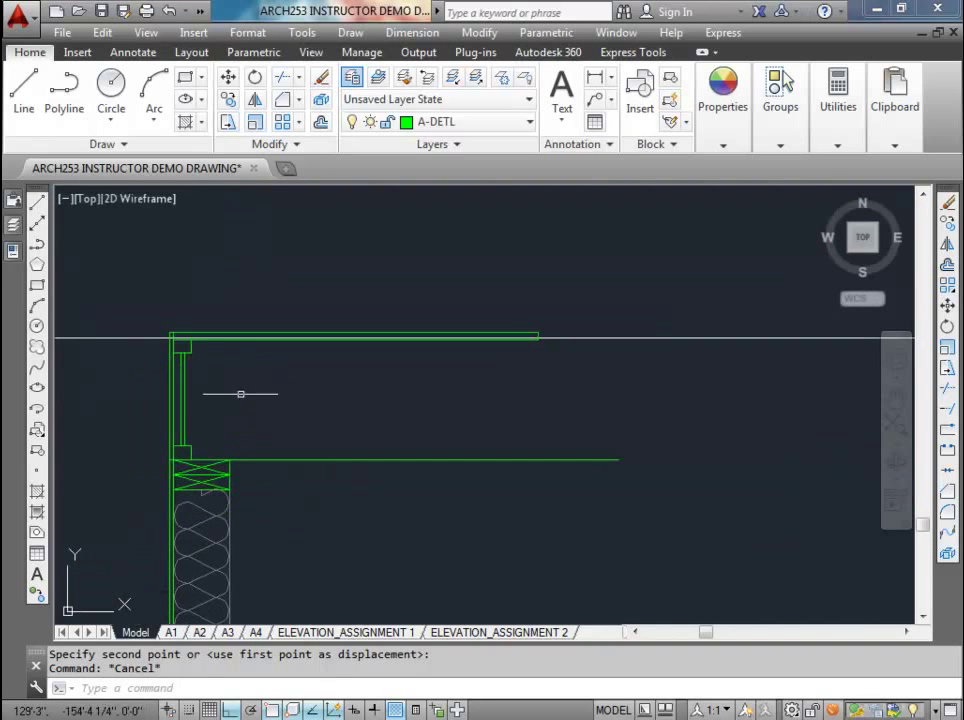
{"action": "left_click", "coordinate": [184, 390]}
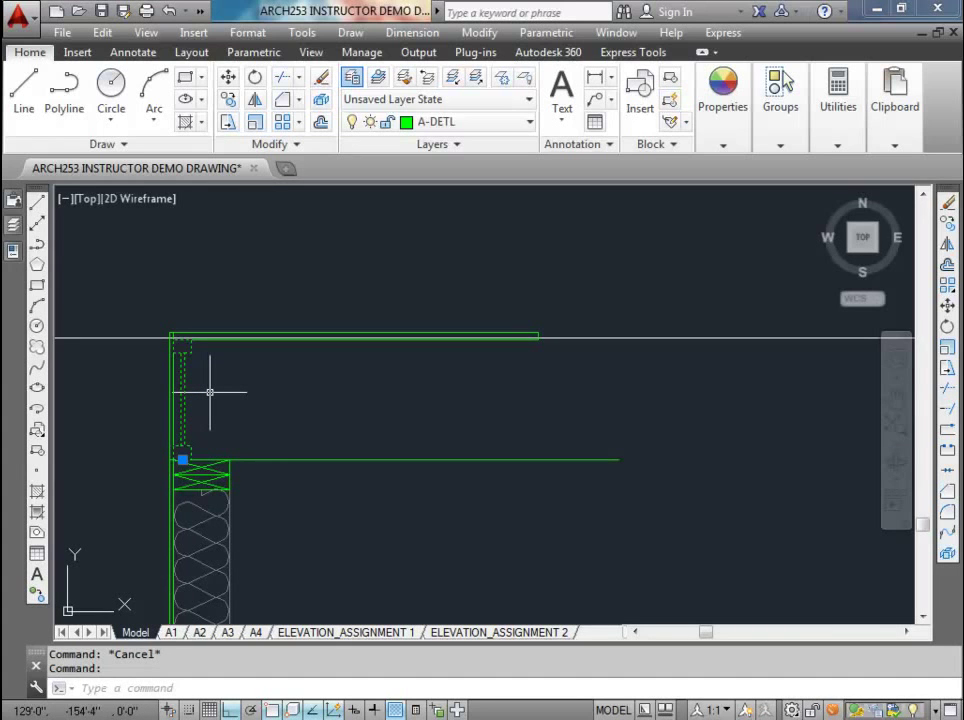
{"action": "scroll", "coordinate": [209, 391], "scroll_direction": "down", "scroll_amount": 1}
{"action": "scroll", "coordinate": [209, 393], "scroll_direction": "up", "scroll_amount": 1}
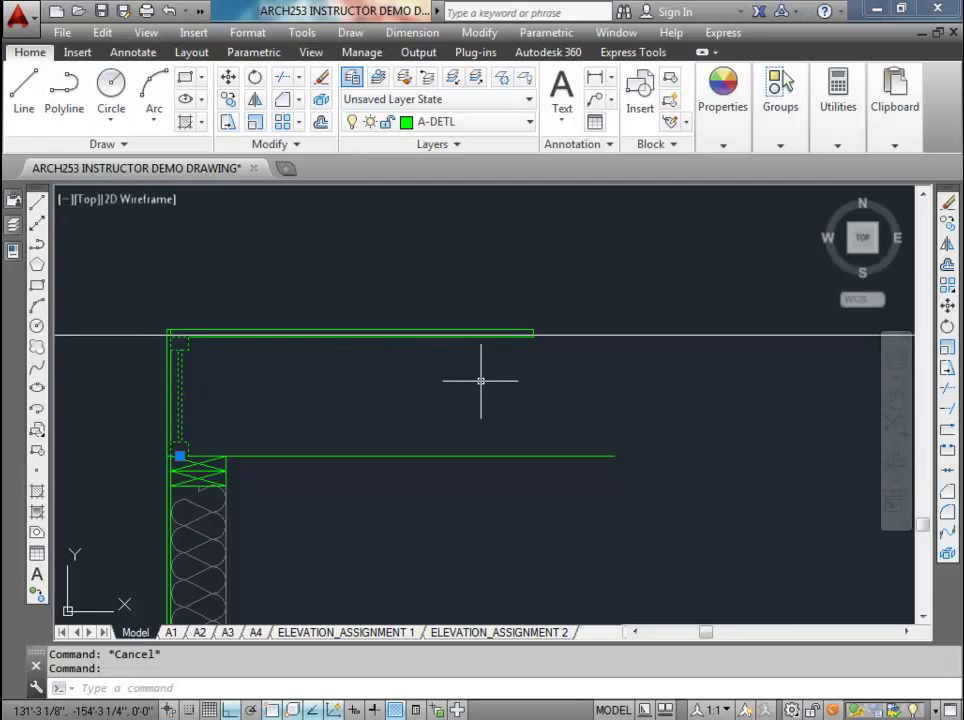
{"action": "left_click", "coordinate": [228, 99]}
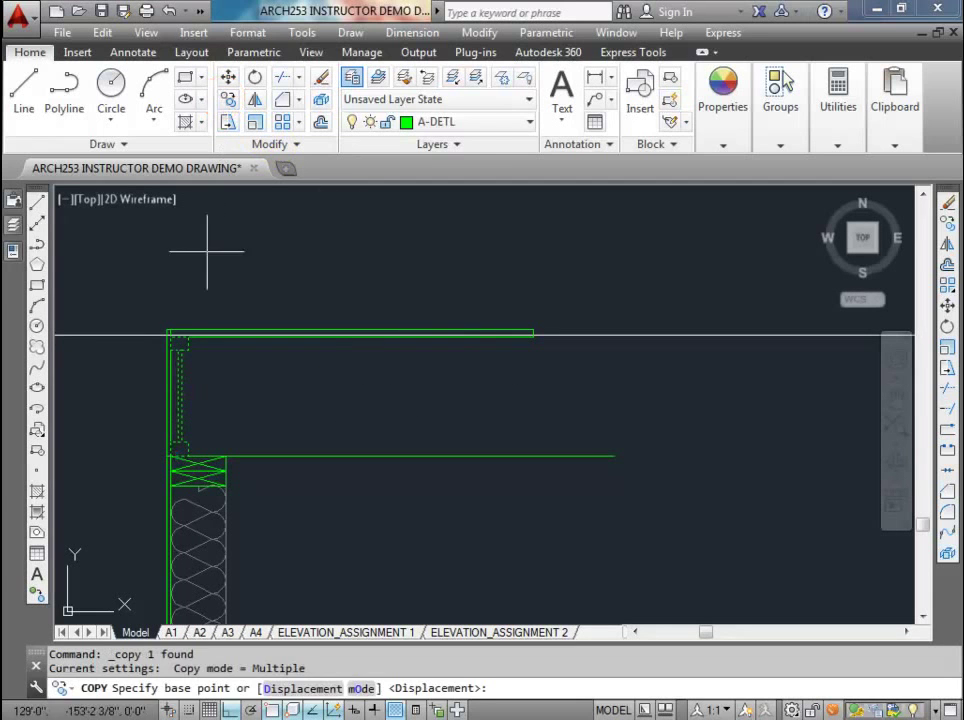
{"action": "left_click", "coordinate": [185, 288]}
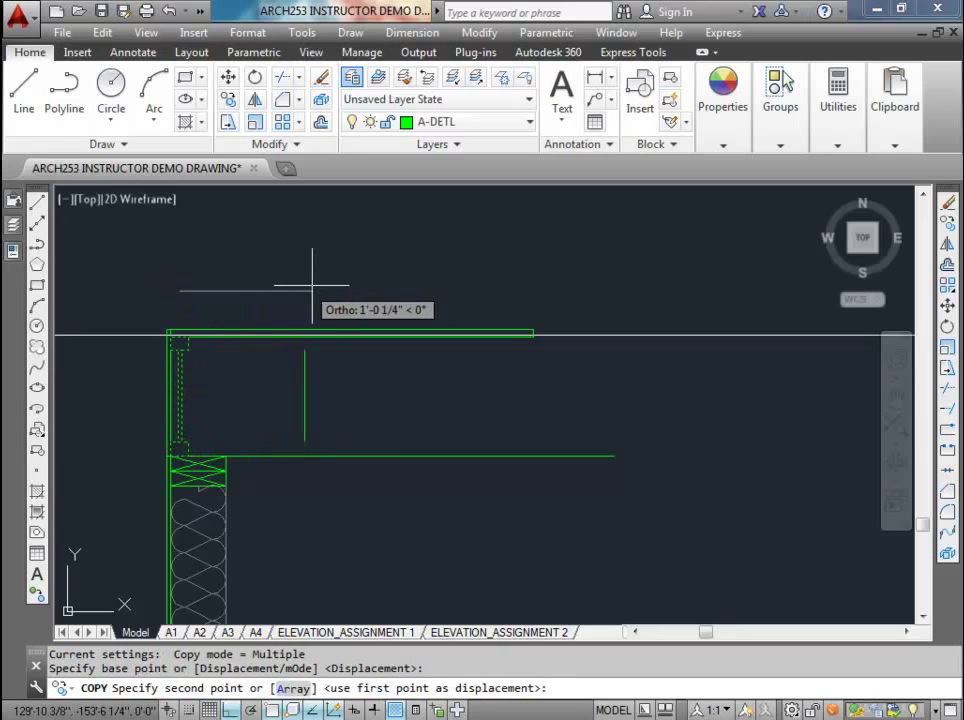
{"action": "type", "text": "16"}
{"action": "key", "text": "Return"}
{"action": "type", "text": "32"}
{"action": "key", "text": "Return"}
{"action": "type", "text": "48"}
{"action": "key", "text": "Return"}
{"action": "key", "text": "Escape"}
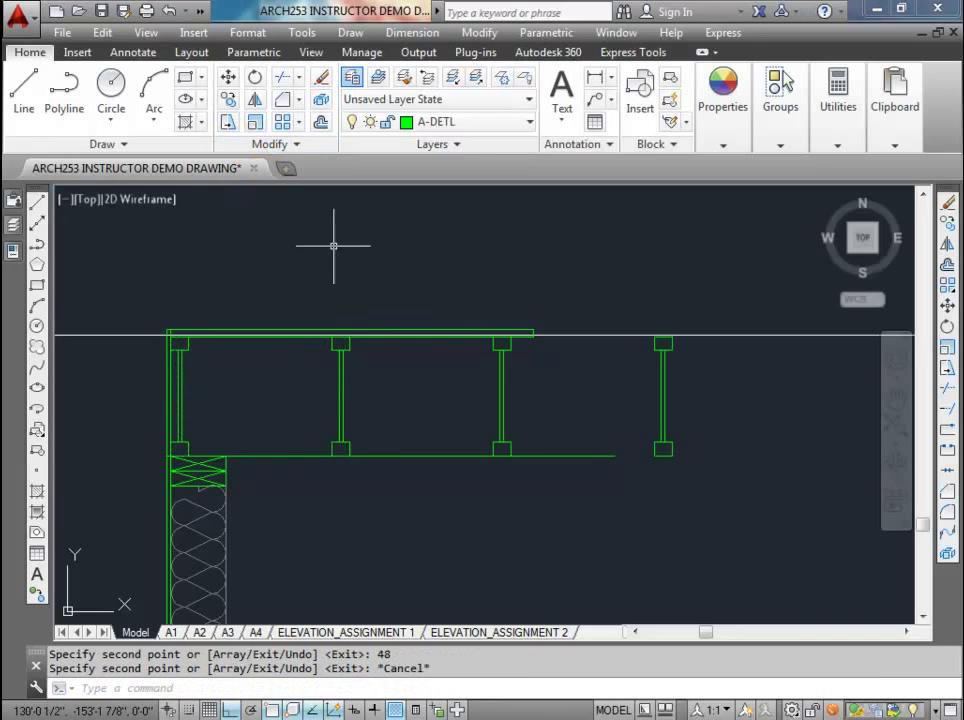
- Copy the innermost joist three more times along the floor, using the spacing between two existing joists' upper flange corners
{"action": "scroll", "coordinate": [444, 366], "scroll_direction": "down", "scroll_amount": 2}
{"action": "left_click", "coordinate": [581, 374]}
{"action": "left_click", "coordinate": [558, 363]}
{"action": "left_click", "coordinate": [254, 100]}
{"action": "scroll", "coordinate": [465, 350], "scroll_direction": "up", "scroll_amount": 3}
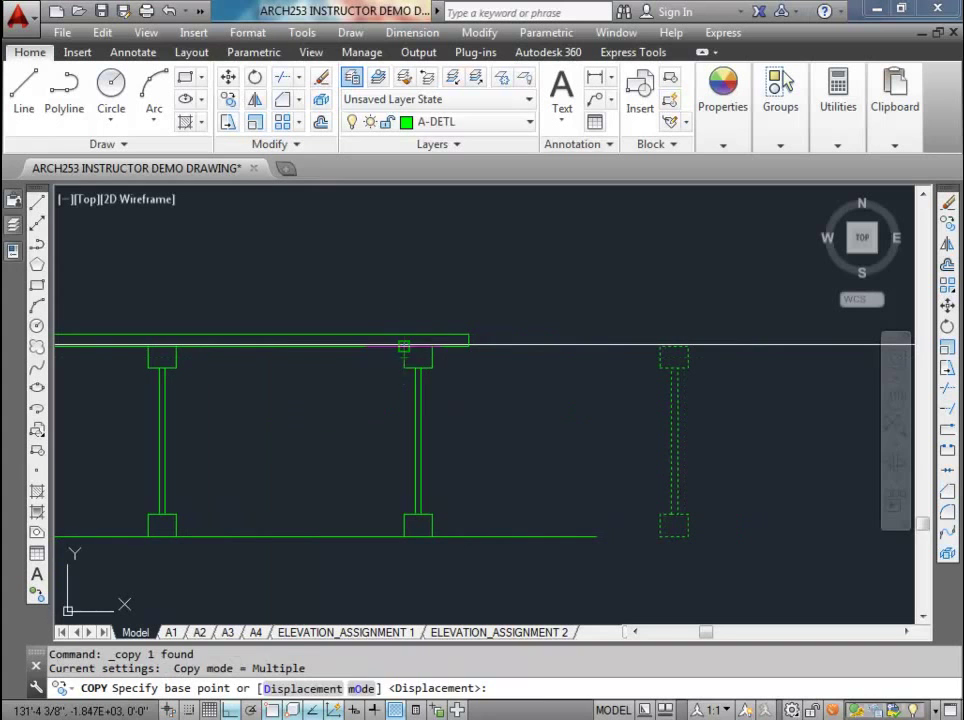
{"action": "left_click", "coordinate": [404, 345]}
{"action": "left_click", "coordinate": [659, 345]}
{"action": "middle_click_drag", "start_coordinate": [659, 345], "coordinate": [285, 330]}
{"action": "left_click", "coordinate": [470, 357]}
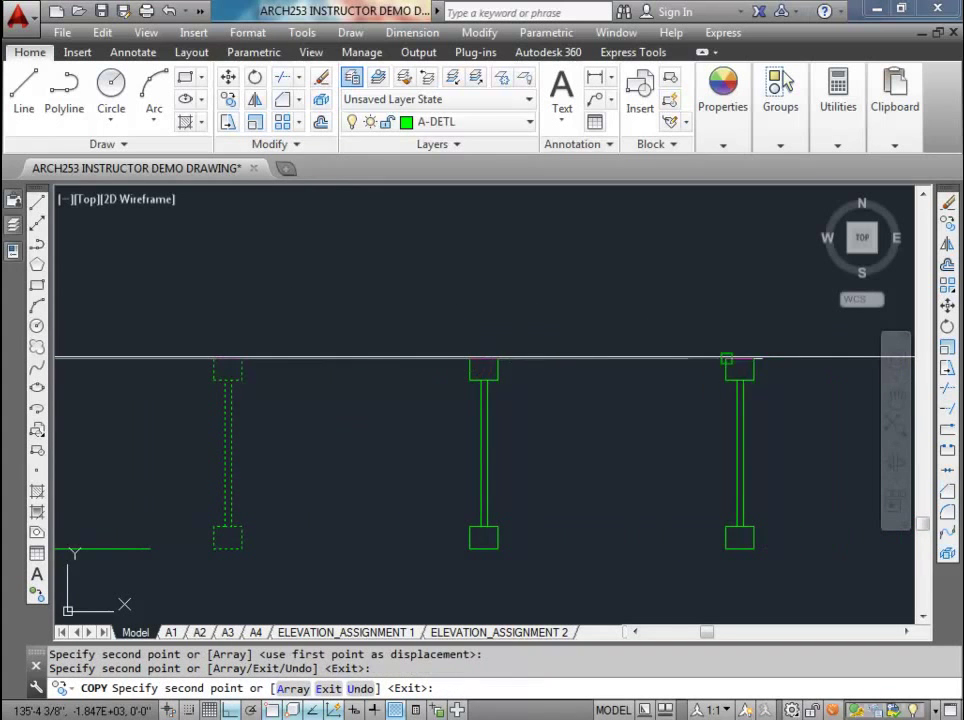
{"action": "key", "text": "Escape"}
- Examine the row of joists against the main floor level, the wall below and the horizontal line under the joists
{"action": "scroll", "coordinate": [571, 293], "scroll_direction": "down", "scroll_amount": 5}
{"action": "mouse_move", "coordinate": [545, 358]}
{"action": "middle_mouse_down"}
{"action": "mouse_move", "coordinate": [501, 344]}
{"action": "mouse_move", "coordinate": [493, 300]}
{"action": "middle_mouse_up"}
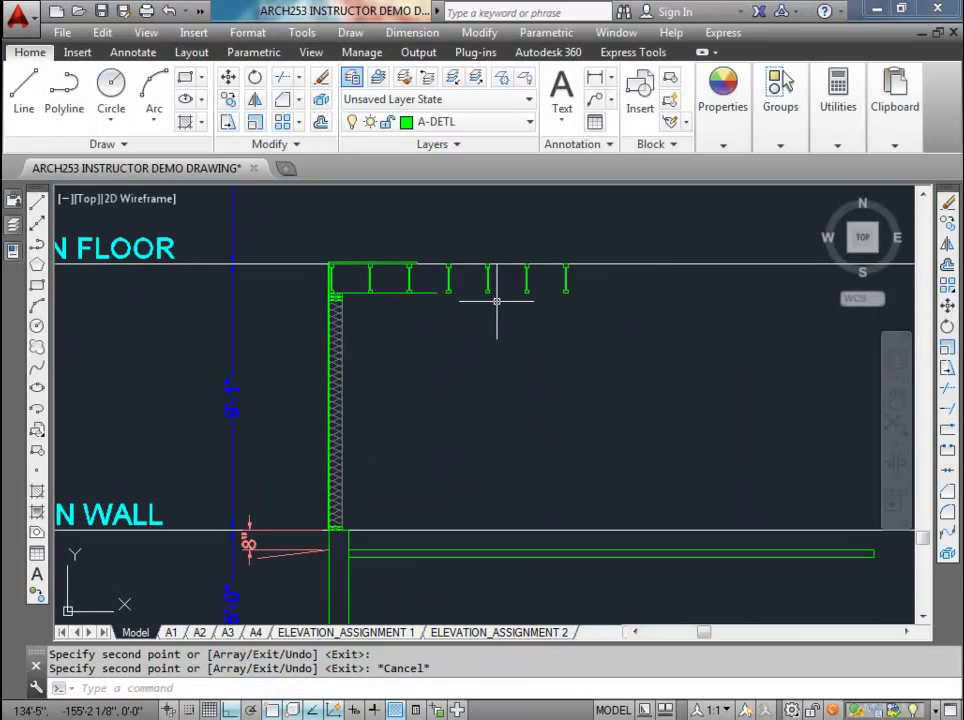
{"action": "scroll", "coordinate": [415, 305], "scroll_direction": "down", "scroll_amount": 3}
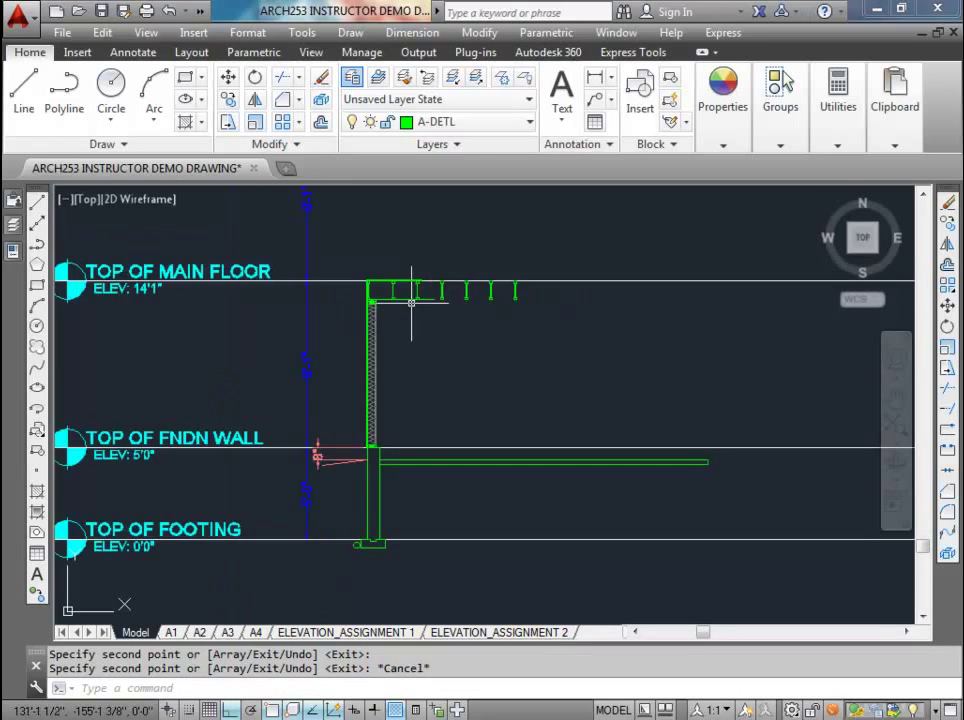
{"action": "scroll", "coordinate": [411, 303], "scroll_direction": "up", "scroll_amount": 2}
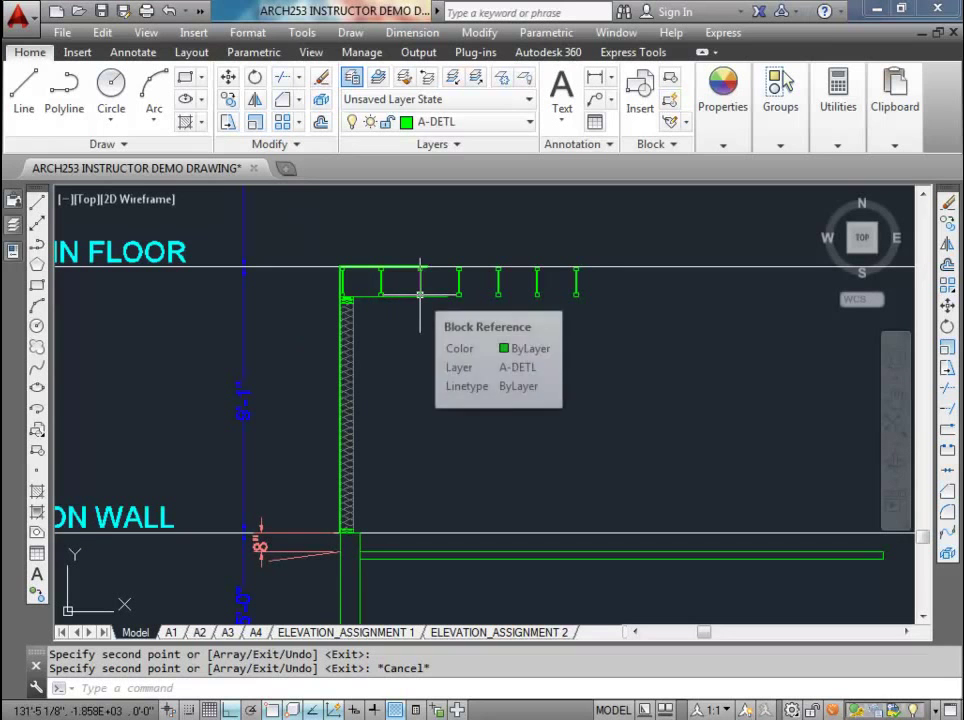
{"action": "middle_click_drag", "start_coordinate": [420, 293], "coordinate": [336, 377]}
{"action": "scroll", "coordinate": [336, 377], "scroll_direction": "up", "scroll_amount": 3}
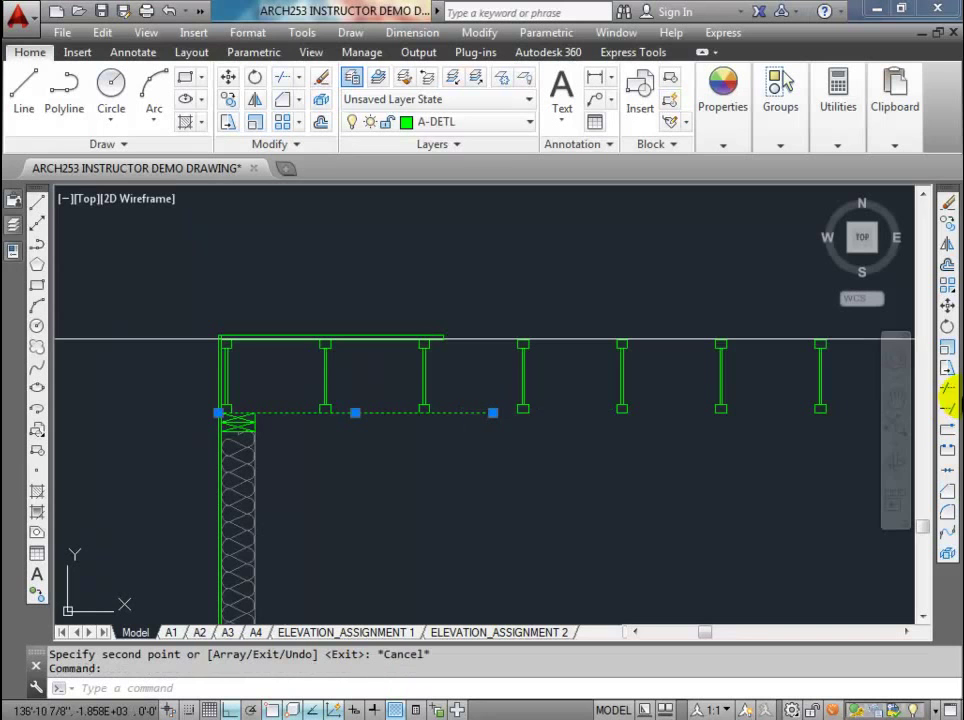
{"action": "scroll", "coordinate": [344, 355], "scroll_direction": "down", "scroll_amount": 3}
{"action": "scroll", "coordinate": [346, 356], "scroll_direction": "up", "scroll_amount": 2}
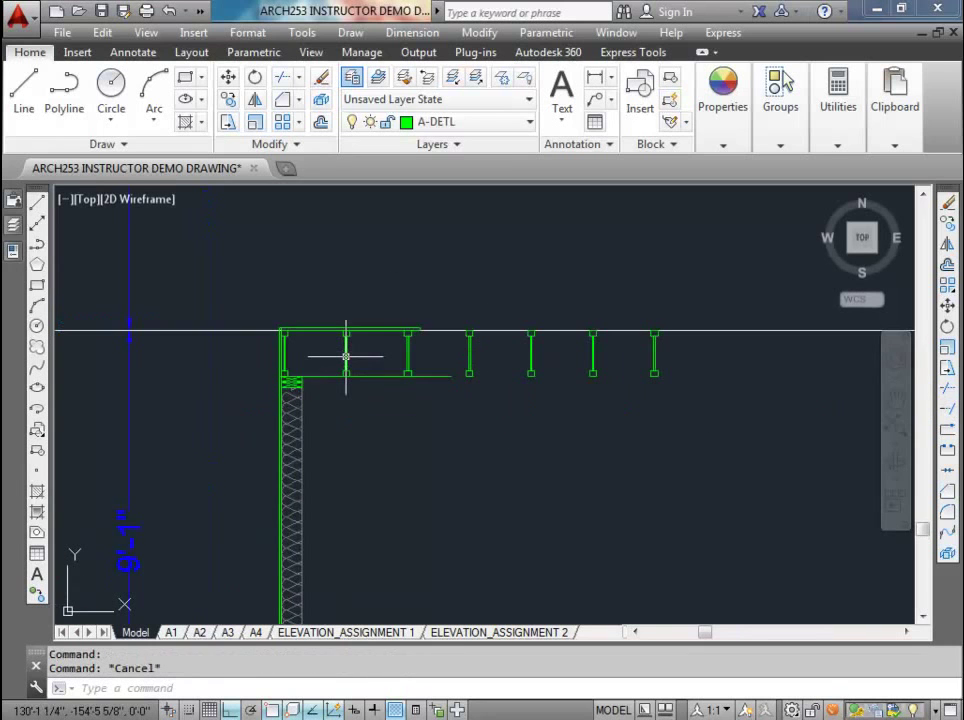
{"action": "scroll", "coordinate": [346, 355], "scroll_direction": "up", "scroll_amount": 3}
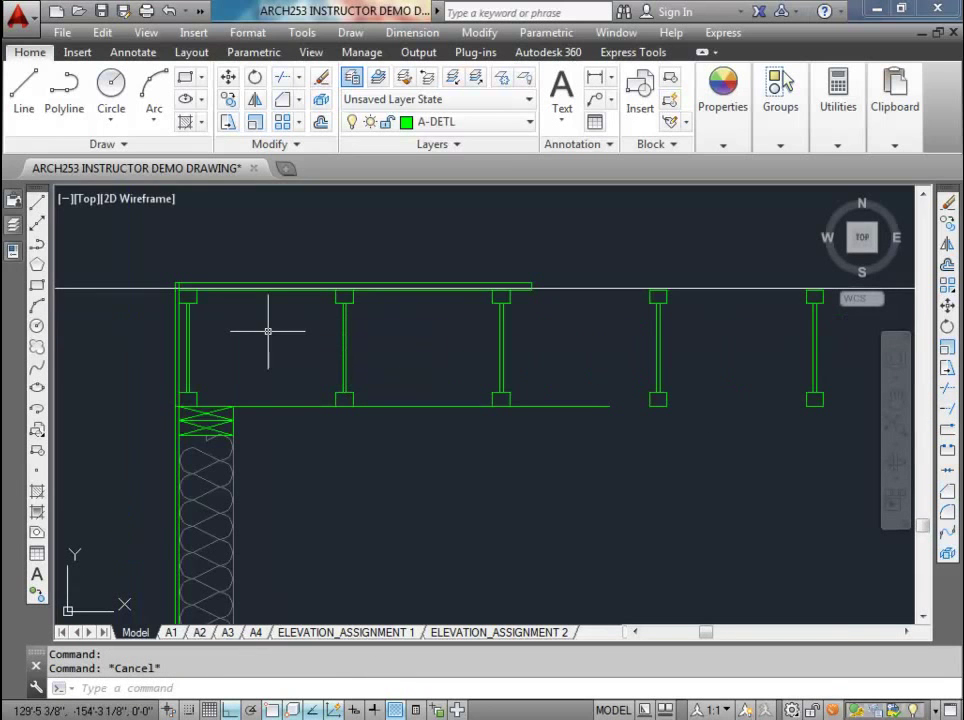
- Draw a horizontal line from the first joist's upper flange bottom corner across all joists, ending past the last one
{"action": "key", "text": "Return"}
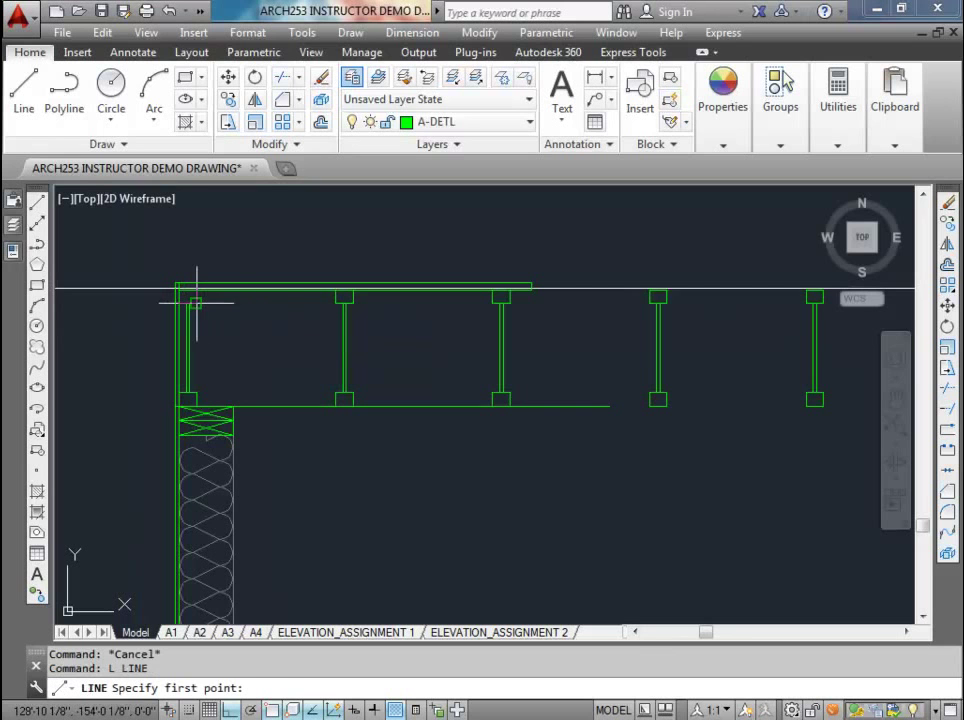
{"action": "left_click", "coordinate": [196, 302]}
{"action": "scroll", "coordinate": [197, 301], "scroll_direction": "down", "scroll_amount": 3}
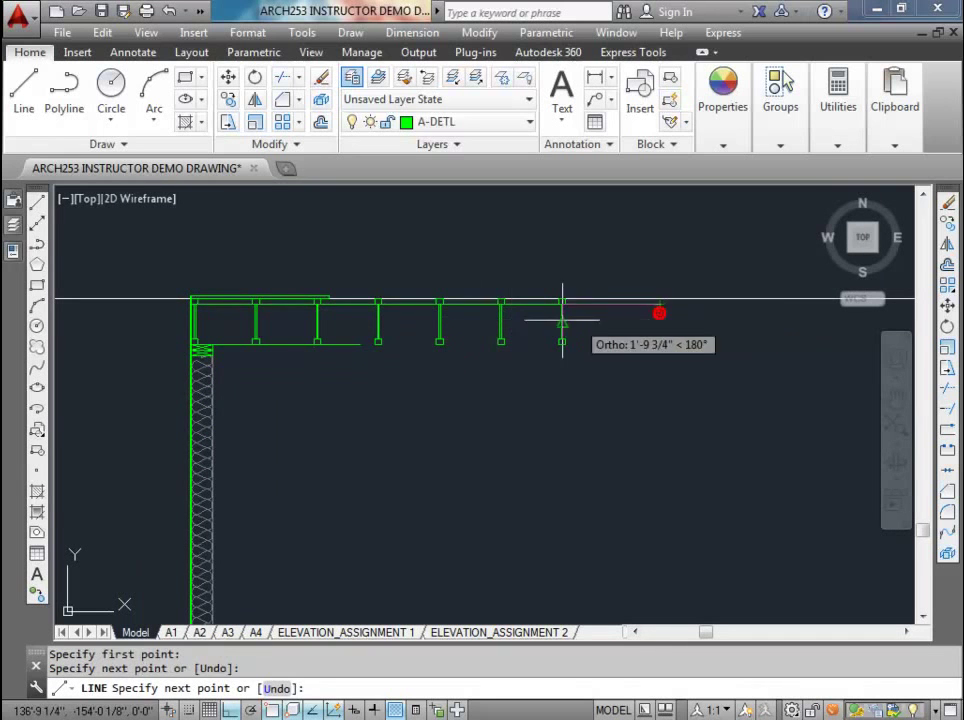
{"action": "key", "text": "Escape"}
- Draw a horizontal line from the first joist's lower flange top corner across all joists, ending past the last one
{"action": "scroll", "coordinate": [400, 300], "scroll_direction": "up", "scroll_amount": 6}
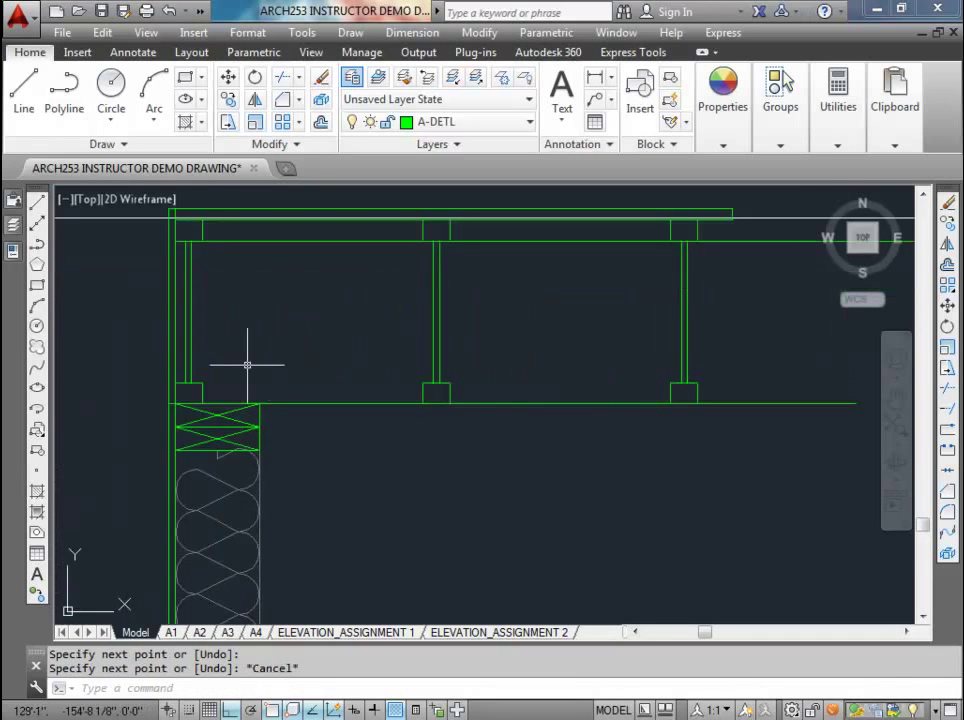
{"action": "key", "text": "Return"}
{"action": "left_click", "coordinate": [214, 386]}
{"action": "scroll", "coordinate": [212, 380], "scroll_direction": "down", "scroll_amount": 5}
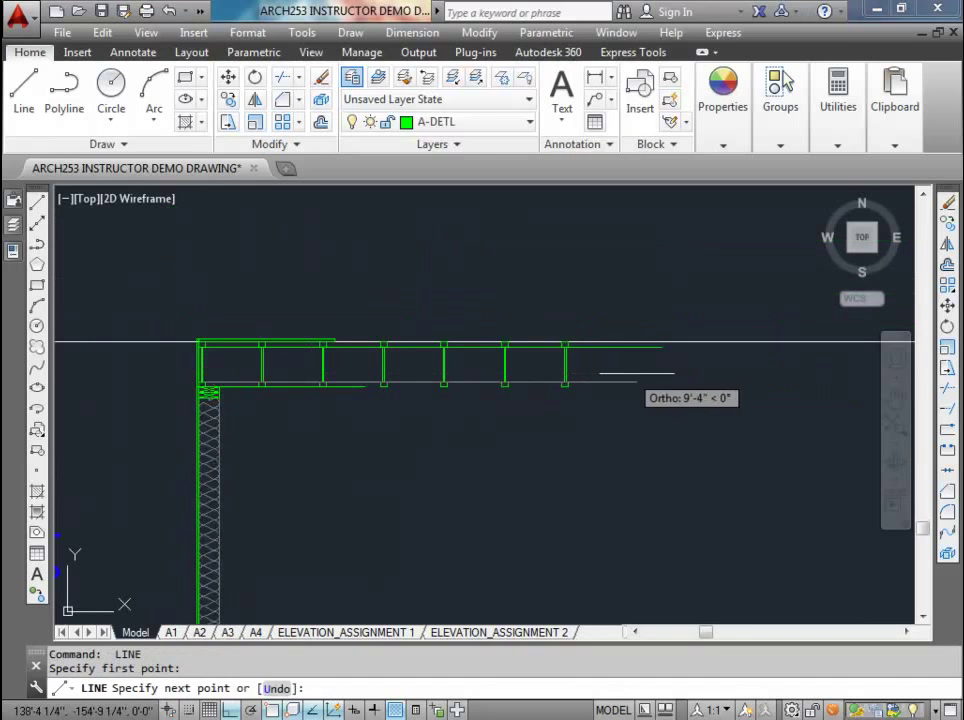
{"action": "key", "text": "Escape"}
- Examine the floor edge, the top plates, and the sheathing and bottom plate where the wall meets the foundation wall
{"action": "scroll", "coordinate": [372, 397], "scroll_direction": "up", "scroll_amount": 2}
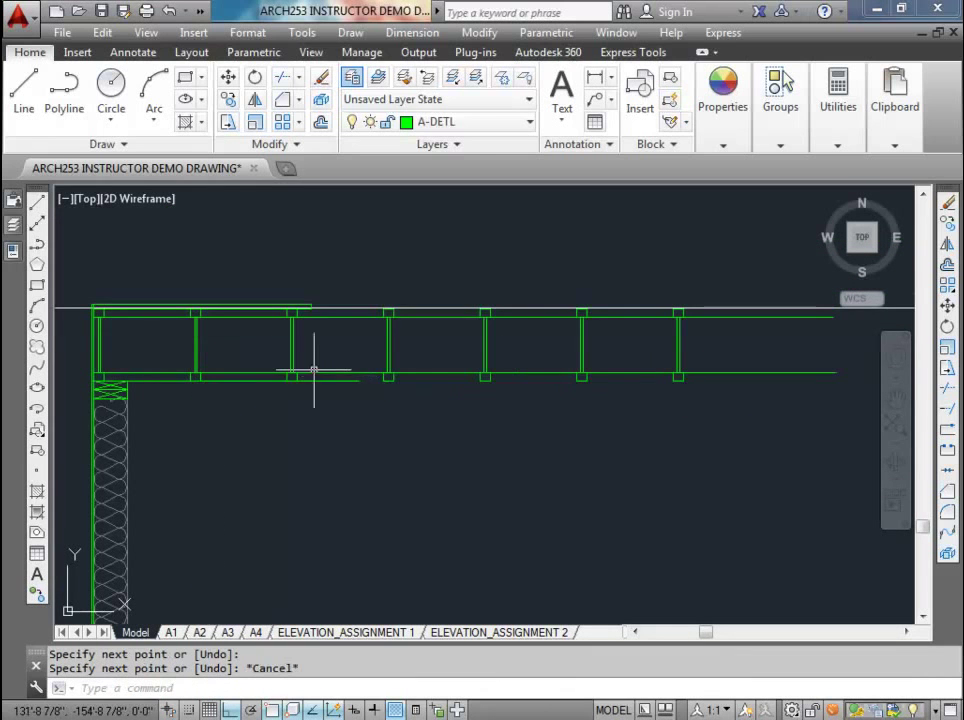
{"action": "scroll", "coordinate": [592, 357], "scroll_direction": "down", "scroll_amount": 3}
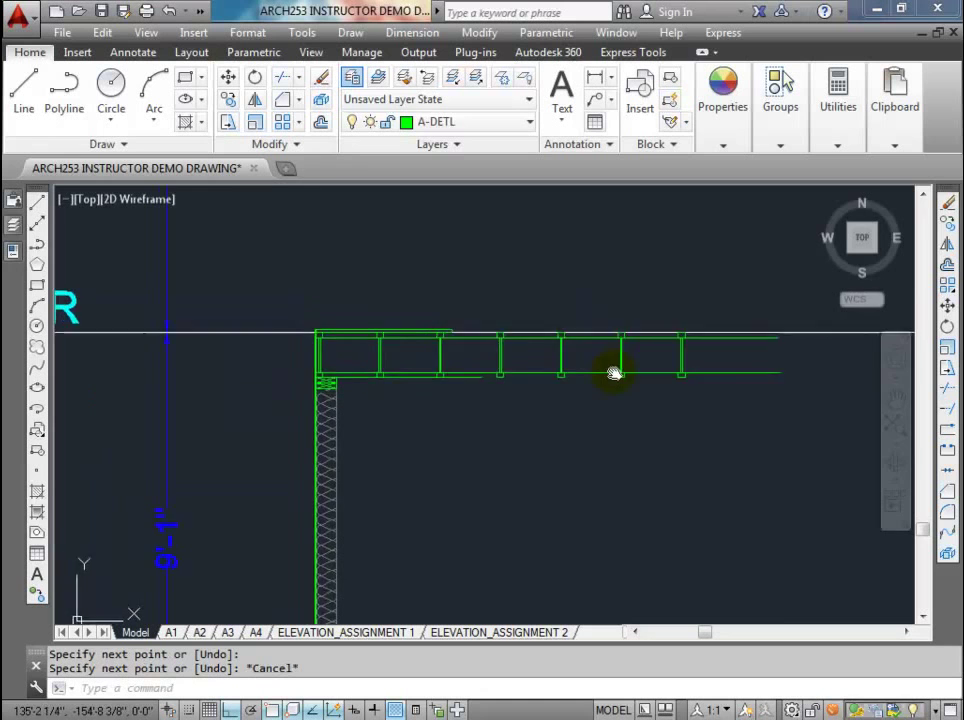
{"action": "scroll", "coordinate": [329, 329], "scroll_direction": "up", "scroll_amount": 1}
{"action": "scroll", "coordinate": [366, 430], "scroll_direction": "down", "scroll_amount": 1}
{"action": "mouse_move", "coordinate": [366, 430]}
{"action": "middle_mouse_down"}
{"action": "mouse_move", "coordinate": [366, 323]}
{"action": "mouse_move", "coordinate": [353, 480]}
{"action": "middle_mouse_up"}
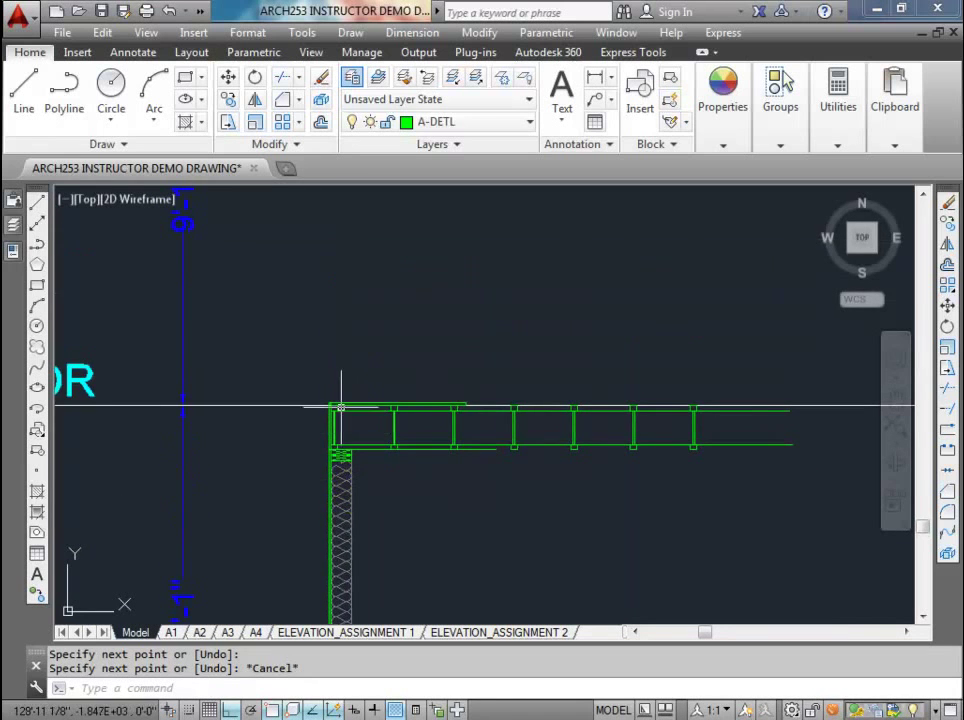
{"action": "scroll", "coordinate": [333, 406], "scroll_direction": "up", "scroll_amount": 3}
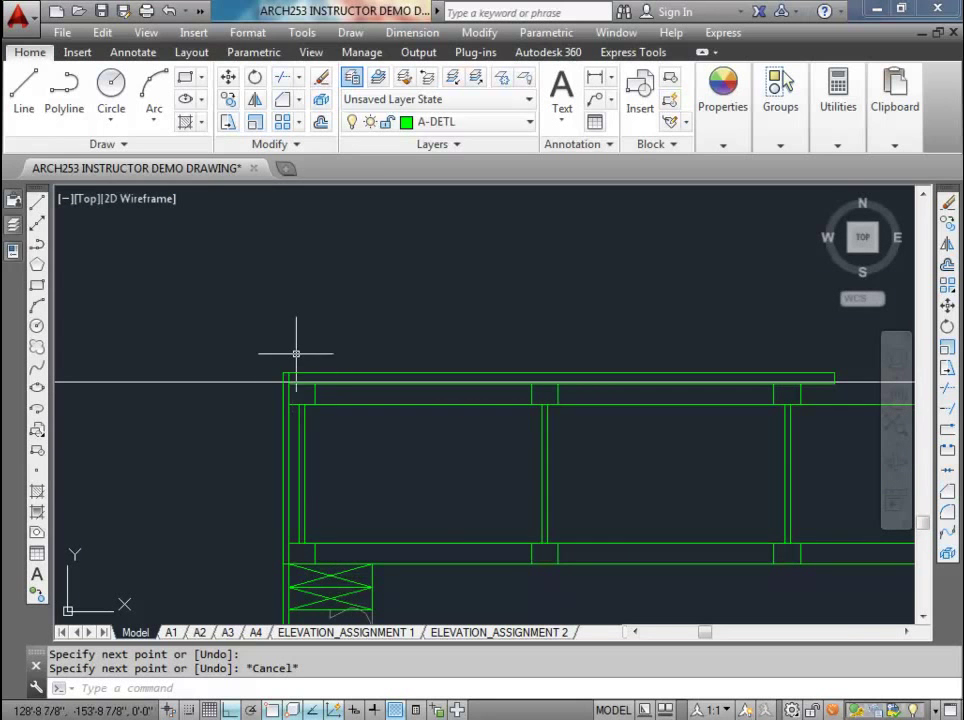
{"action": "scroll", "coordinate": [295, 354], "scroll_direction": "down", "scroll_amount": 2}
{"action": "middle_click_drag", "start_coordinate": [325, 460], "coordinate": [318, 344]}
{"action": "scroll", "coordinate": [314, 347], "scroll_direction": "up", "scroll_amount": 3}
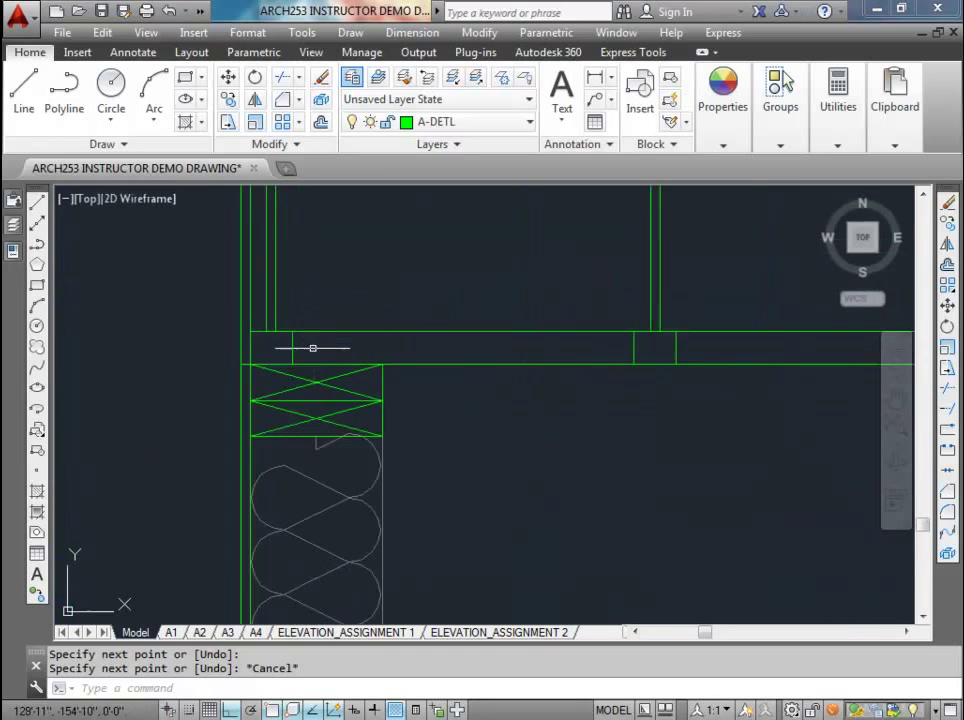
{"action": "scroll", "coordinate": [314, 347], "scroll_direction": "down", "scroll_amount": 3}
{"action": "scroll", "coordinate": [282, 357], "scroll_direction": "down", "scroll_amount": 2}
{"action": "scroll", "coordinate": [320, 370], "scroll_direction": "up", "scroll_amount": 3}
{"action": "scroll", "coordinate": [316, 395], "scroll_direction": "down", "scroll_amount": 1}
{"action": "scroll", "coordinate": [269, 508], "scroll_direction": "up", "scroll_amount": 4}
{"action": "scroll", "coordinate": [260, 460], "scroll_direction": "down", "scroll_amount": 1}
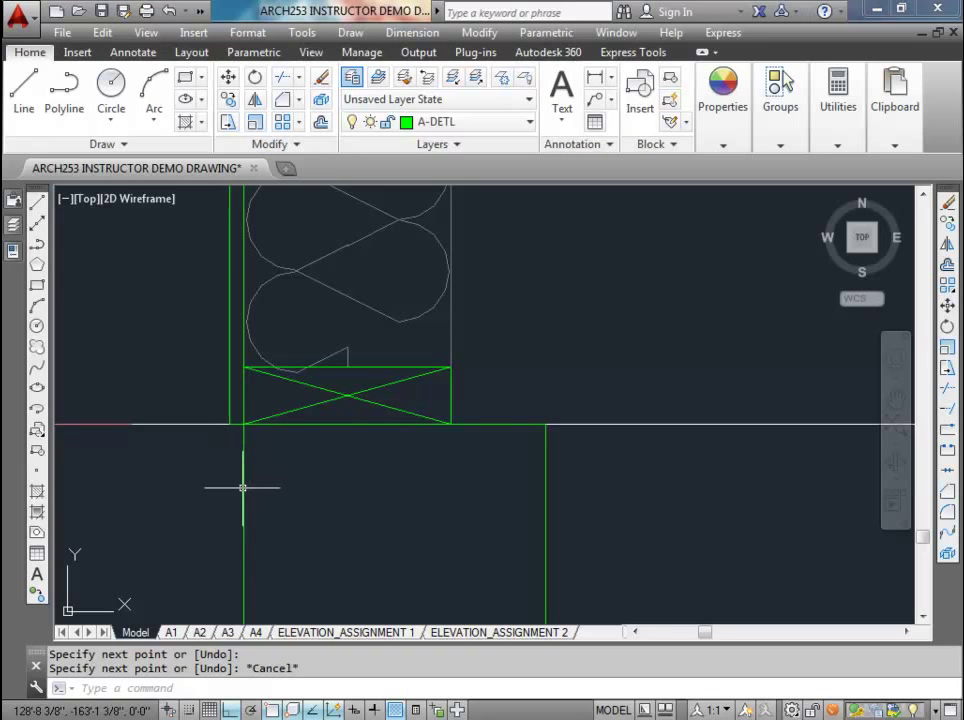
{"action": "scroll", "coordinate": [242, 488], "scroll_direction": "down", "scroll_amount": 3}
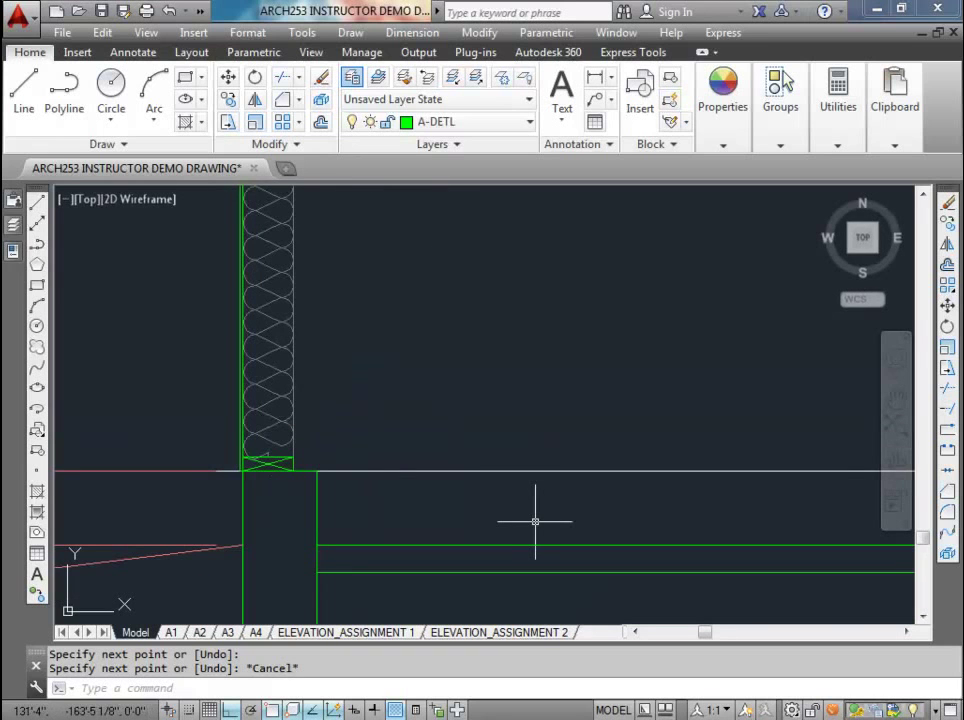
- Copy the insulated wall assembly between the foundation wall and the floor joists, including its plates and exterior sheathing
{"action": "scroll", "coordinate": [280, 452], "scroll_direction": "up", "scroll_amount": 3}
{"action": "middle_click_drag", "start_coordinate": [301, 466], "coordinate": [280, 409]}
{"action": "scroll", "coordinate": [280, 419], "scroll_direction": "up", "scroll_amount": 1}
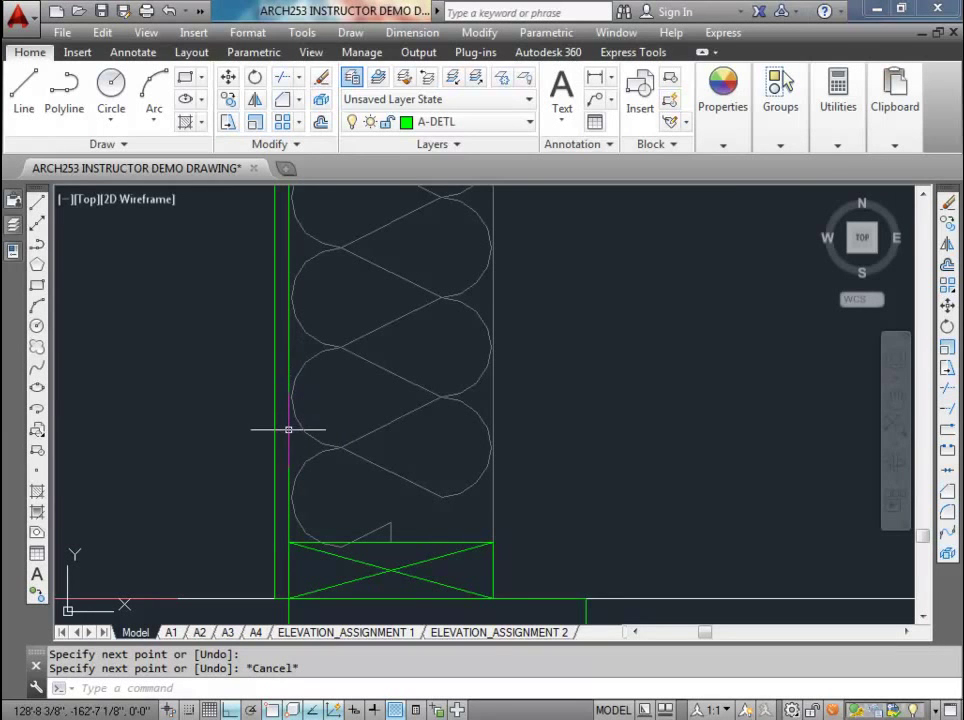
{"action": "scroll", "coordinate": [288, 430], "scroll_direction": "down", "scroll_amount": 5}
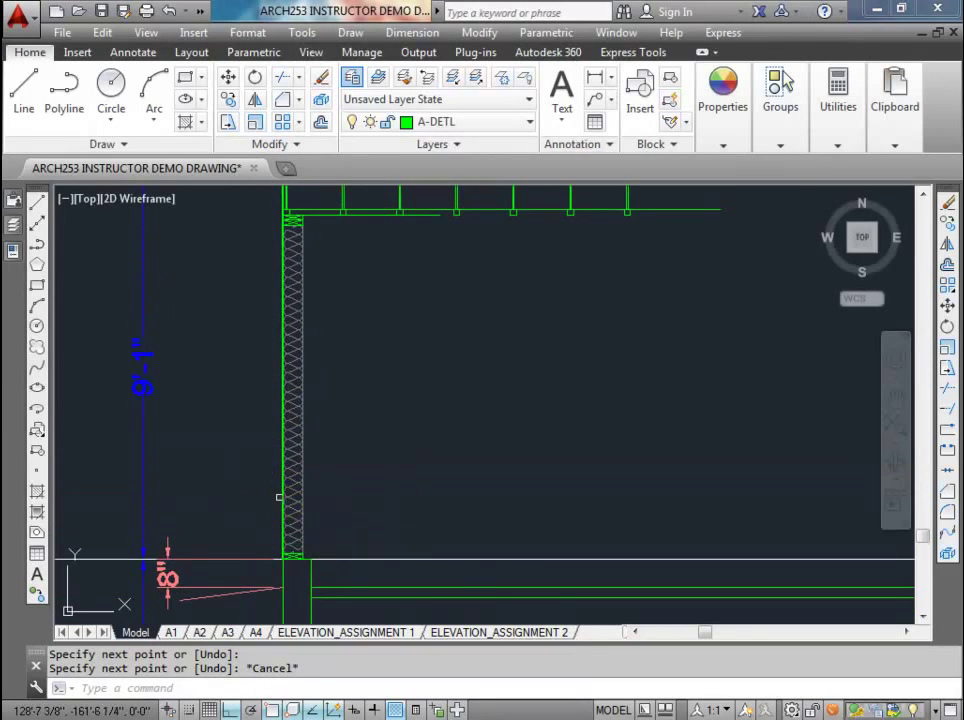
{"action": "scroll", "coordinate": [273, 204], "scroll_direction": "up", "scroll_amount": 4}
{"action": "left_click", "coordinate": [267, 224]}
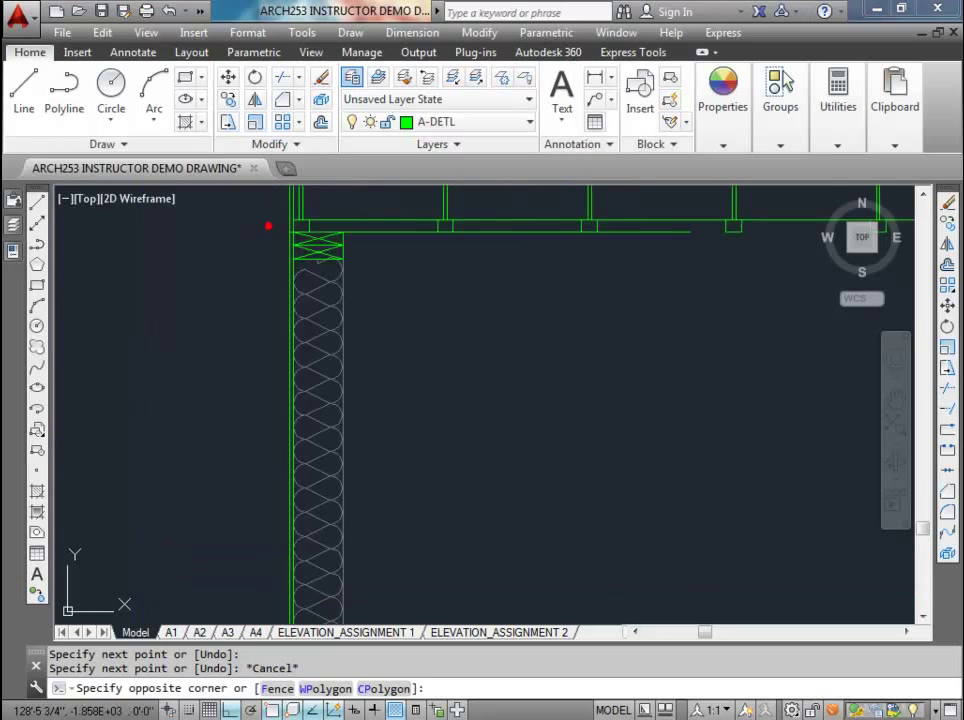
{"action": "scroll", "coordinate": [265, 226], "scroll_direction": "down", "scroll_amount": 4}
{"action": "scroll", "coordinate": [300, 572], "scroll_direction": "up", "scroll_amount": 4}
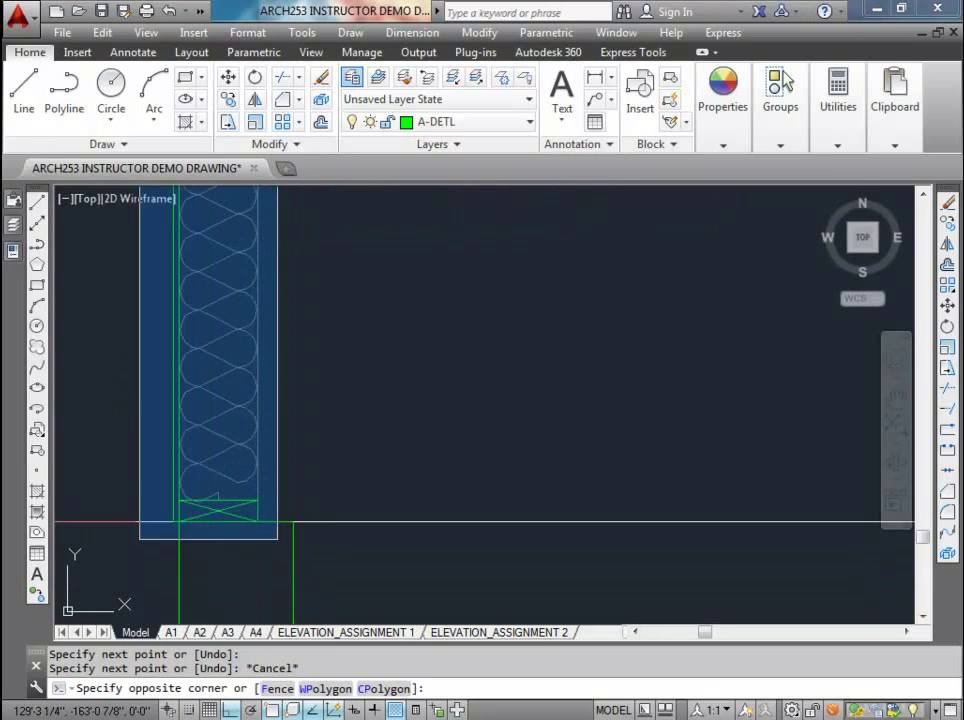
{"action": "left_click", "coordinate": [290, 538]}
{"action": "scroll", "coordinate": [290, 538], "scroll_direction": "down", "scroll_amount": 6}
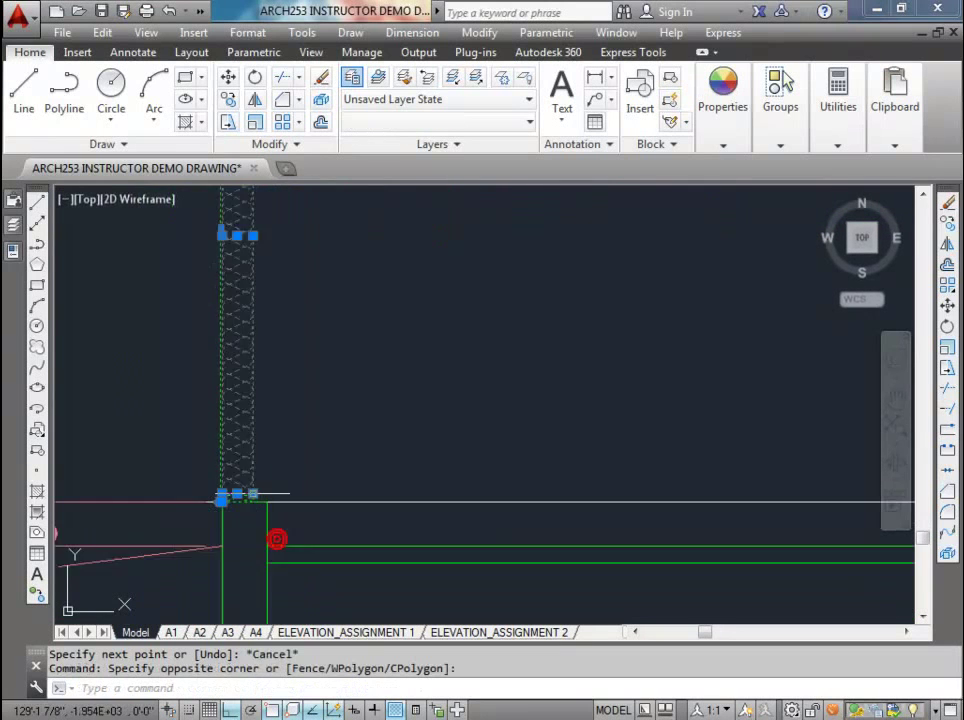
{"action": "left_click", "coordinate": [228, 99]}
{"action": "scroll", "coordinate": [220, 397], "scroll_direction": "up", "scroll_amount": 5}
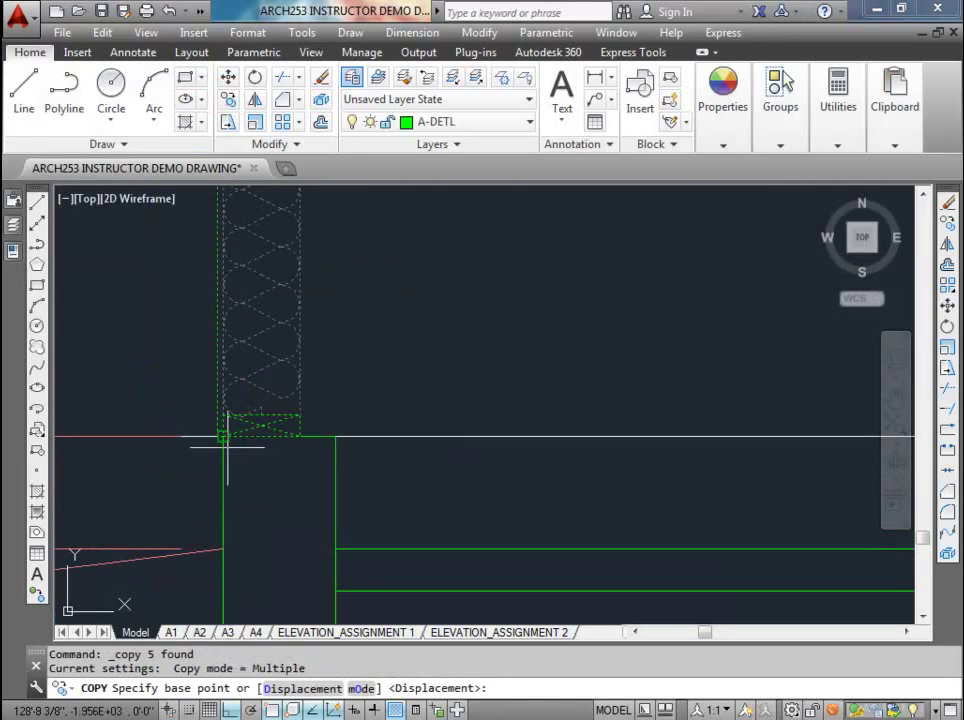
- Copy the insulated wall assembly from its bottom plate's outer lower corner up onto the main floor subfloor
{"action": "left_click", "coordinate": [223, 436]}
{"action": "scroll", "coordinate": [223, 436], "scroll_direction": "down", "scroll_amount": 4}
{"action": "scroll", "coordinate": [222, 398], "scroll_direction": "up", "scroll_amount": 4}
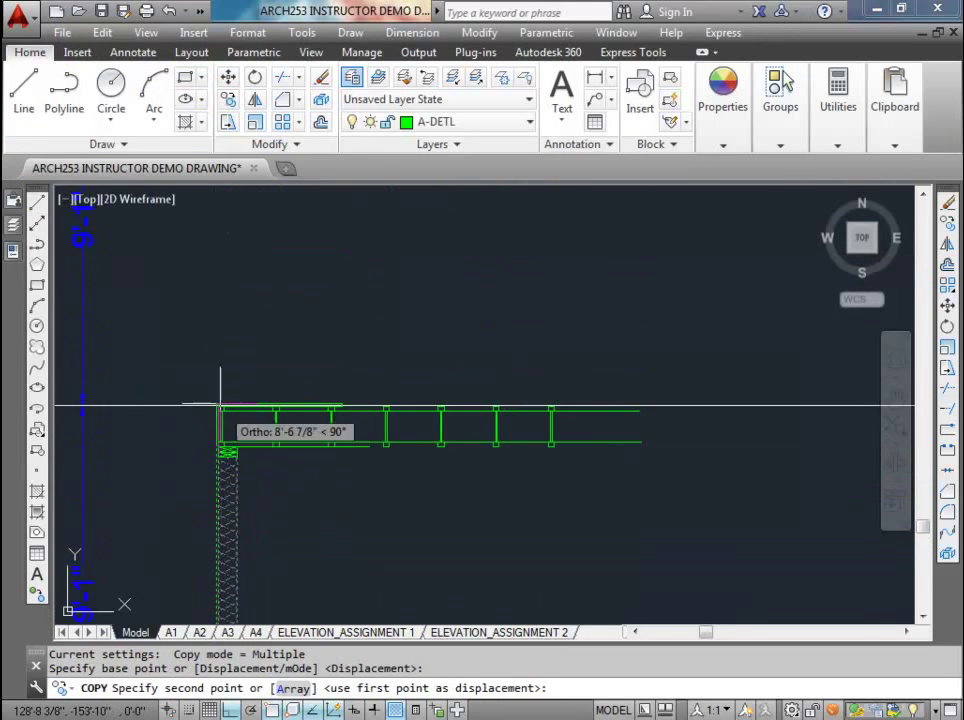
{"action": "left_click", "coordinate": [176, 422]}
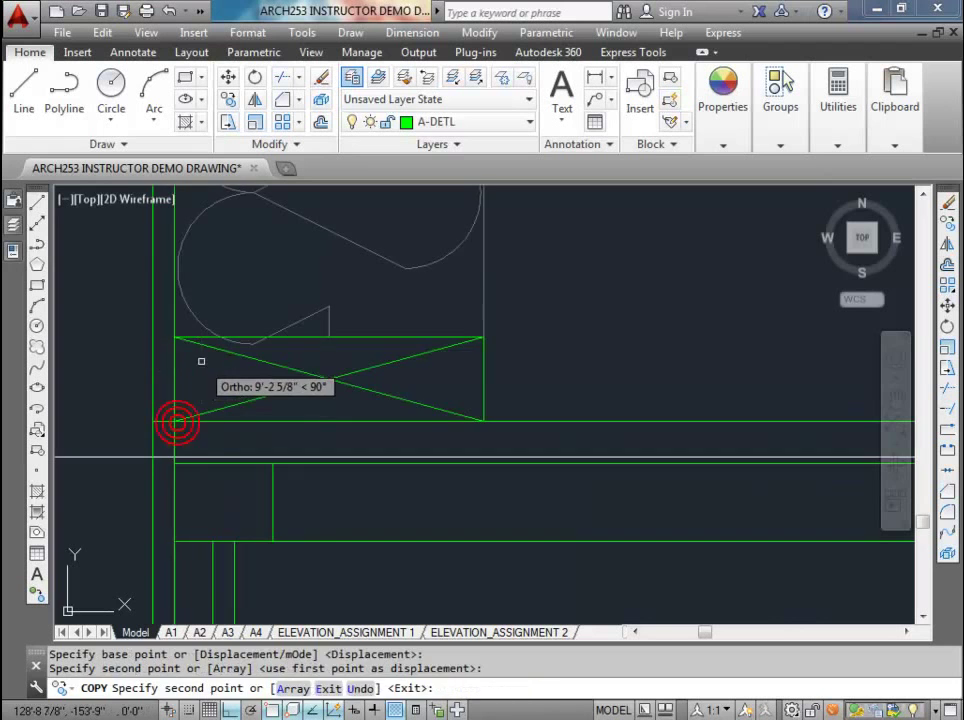
{"action": "key", "text": "Escape"}
{"action": "scroll", "coordinate": [204, 379], "scroll_direction": "down", "scroll_amount": 4}
{"action": "middle_click_drag", "start_coordinate": [210, 350], "coordinate": [283, 528]}
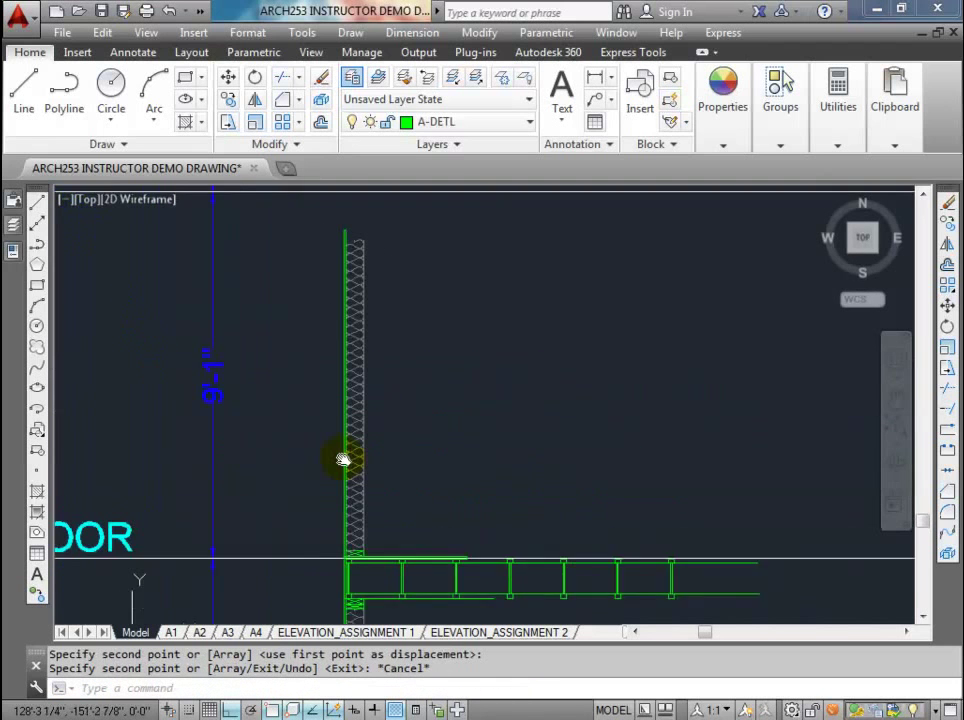
{"action": "middle_click_drag", "start_coordinate": [290, 441], "coordinate": [353, 466]}
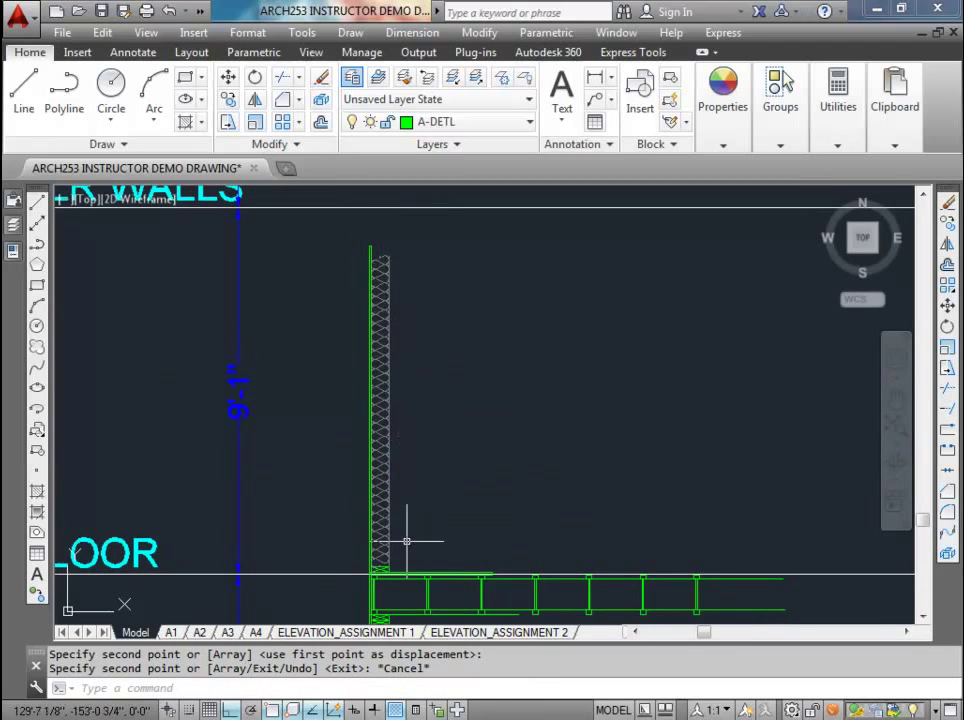
- Copy the lower wall's double top plate from its outer lower corner to the top of the main floor wall
{"action": "scroll", "coordinate": [406, 541], "scroll_direction": "up", "scroll_amount": 5}
{"action": "left_click", "coordinate": [312, 468]}
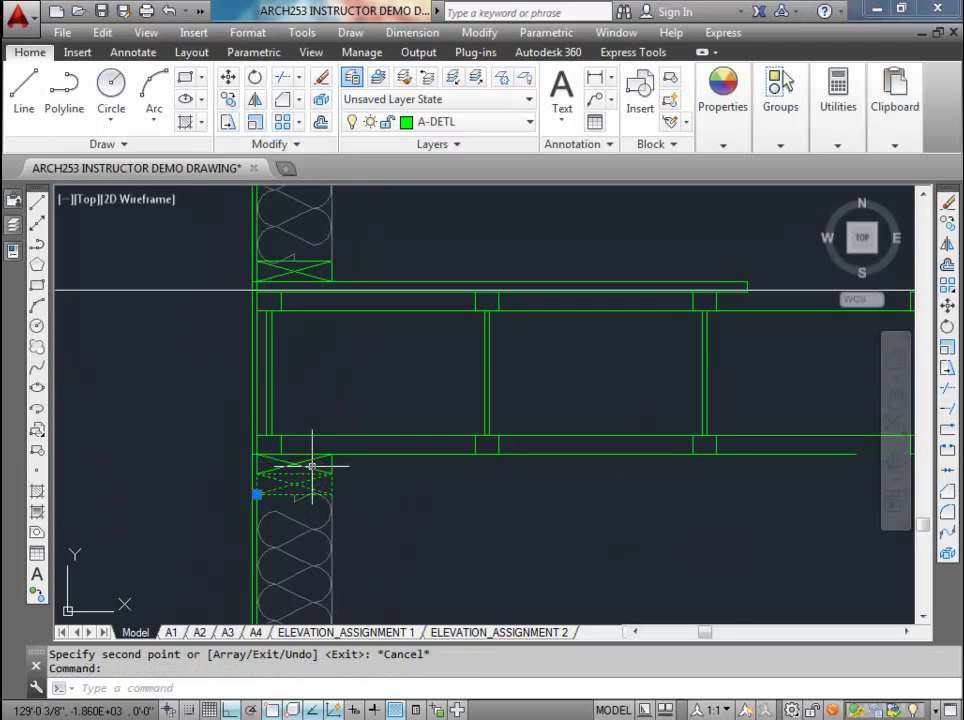
{"action": "left_click", "coordinate": [236, 360]}
{"action": "left_click", "coordinate": [240, 480]}
{"action": "left_click", "coordinate": [228, 102]}
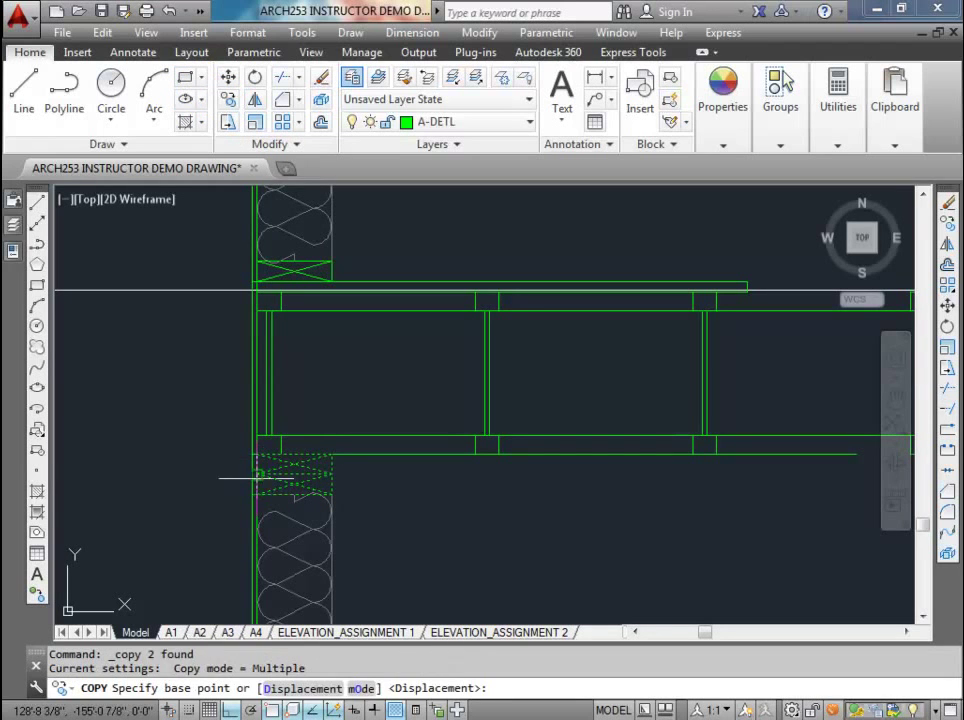
{"action": "left_click", "coordinate": [256, 493]}
{"action": "scroll", "coordinate": [258, 499], "scroll_direction": "down", "scroll_amount": 5}
{"action": "scroll", "coordinate": [240, 370], "scroll_direction": "up", "scroll_amount": 6}
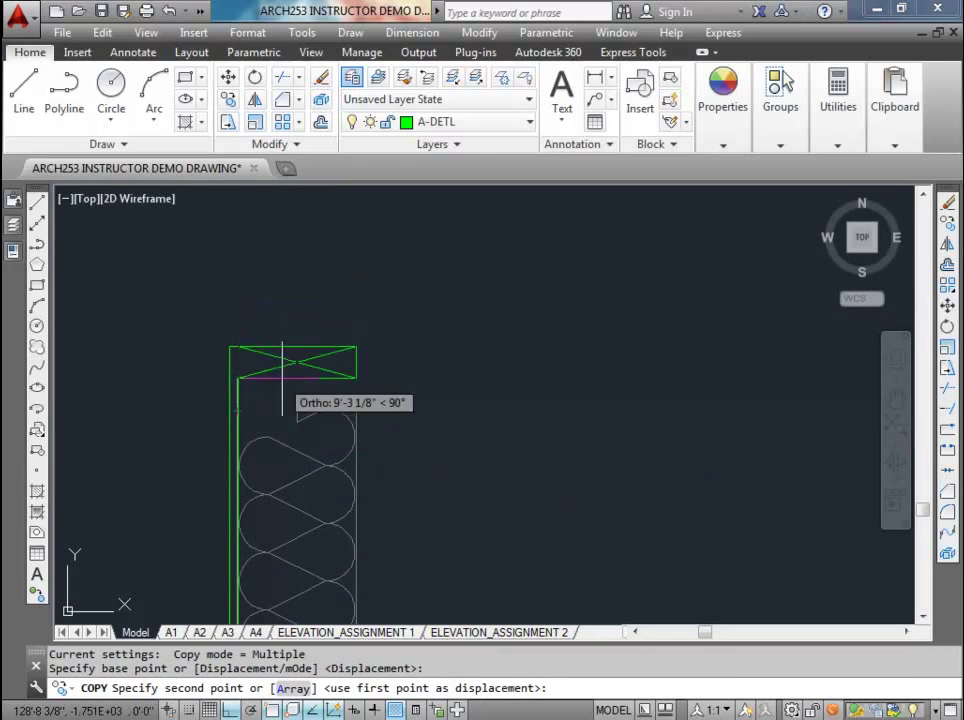
{"action": "left_click", "coordinate": [236, 346]}
{"action": "key", "text": "Escape"}
{"action": "key", "text": "Escape"}
- Move the copied double top plate down so its upper outer corner aligns with the top of the main floor wall
{"action": "left_click", "coordinate": [232, 262]}
{"action": "left_click", "coordinate": [384, 361]}
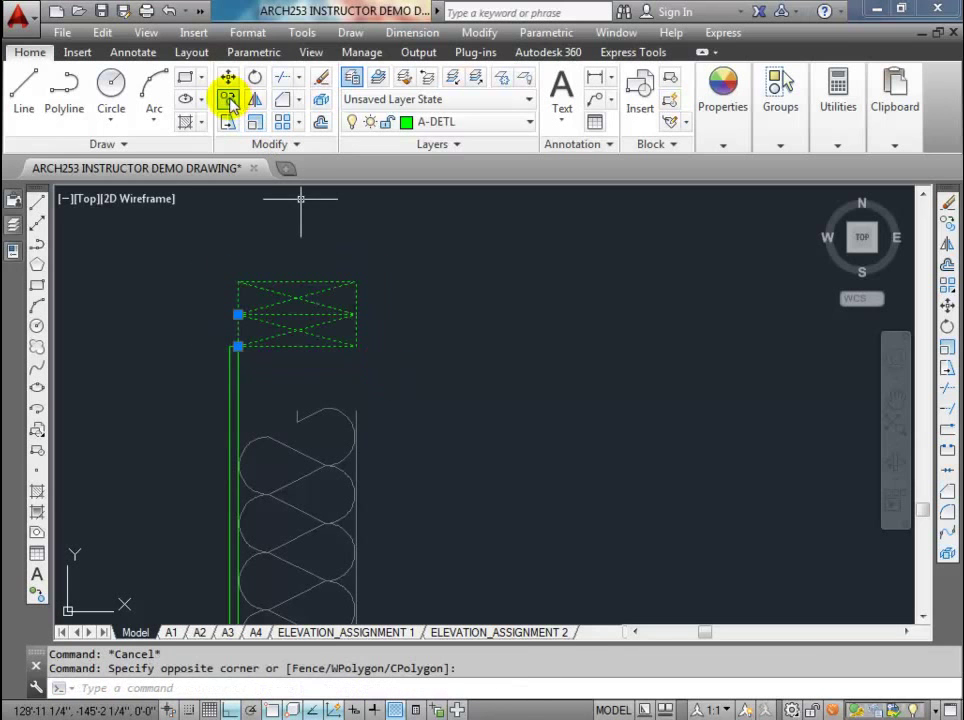
{"action": "left_click", "coordinate": [228, 77]}
{"action": "left_click", "coordinate": [238, 282]}
{"action": "left_click", "coordinate": [238, 346]}
{"action": "key", "text": "Escape"}
{"action": "key", "text": "Escape"}
- Stretch the top end of the main floor wall, including its top plates, upward by 12 inches
{"action": "scroll", "coordinate": [240, 293], "scroll_direction": "down", "scroll_amount": 5}
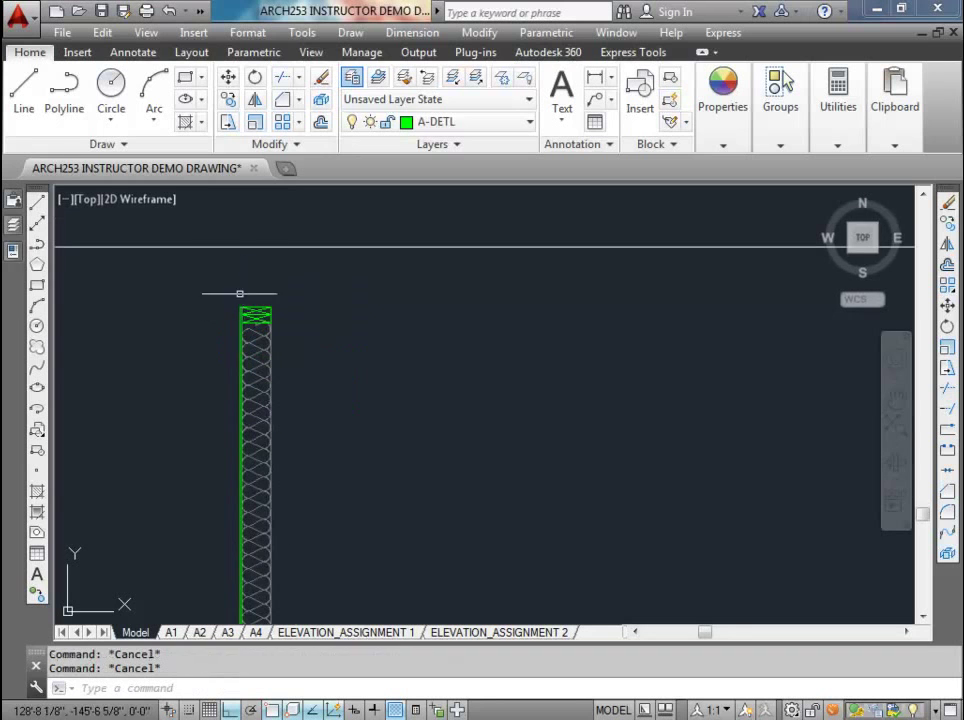
{"action": "left_click", "coordinate": [228, 121]}
{"action": "left_click", "coordinate": [300, 357]}
{"action": "left_click", "coordinate": [211, 275]}
{"action": "key", "text": "Return"}
{"action": "left_click", "coordinate": [192, 400]}
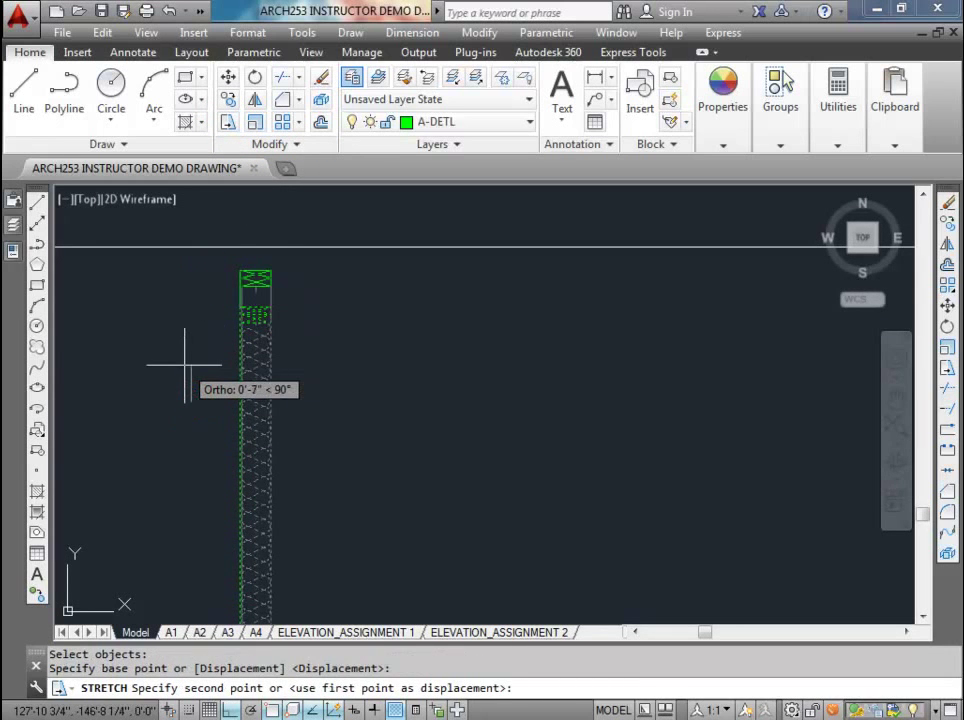
{"action": "type", "text": "12"}
{"action": "key", "text": "Return"}
{"action": "key", "text": "Escape"}
- Examine the main floor wall's top plates and its junction with the floor framing
{"action": "scroll", "coordinate": [242, 270], "scroll_direction": "down", "scroll_amount": 3}
{"action": "scroll", "coordinate": [242, 270], "scroll_direction": "up", "scroll_amount": 5}
{"action": "scroll", "coordinate": [305, 344], "scroll_direction": "up", "scroll_amount": 4}
{"action": "scroll", "coordinate": [240, 340], "scroll_direction": "down", "scroll_amount": 4}
{"action": "scroll", "coordinate": [232, 344], "scroll_direction": "up", "scroll_amount": 2}
{"action": "scroll", "coordinate": [235, 345], "scroll_direction": "down", "scroll_amount": 4}
{"action": "middle_click_drag", "start_coordinate": [235, 345], "coordinate": [269, 303]}
{"action": "scroll", "coordinate": [247, 506], "scroll_direction": "up", "scroll_amount": 4}
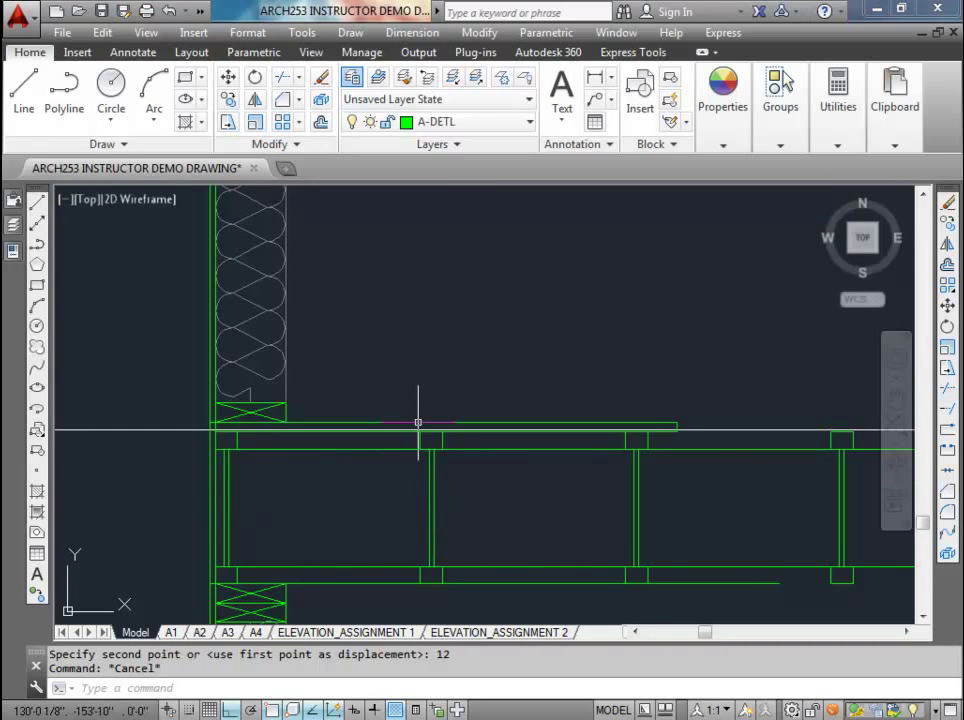
- Place a vertical dimension from the subfloor top to the underside of the floor framing, and erase it
{"action": "left_click", "coordinate": [596, 80]}
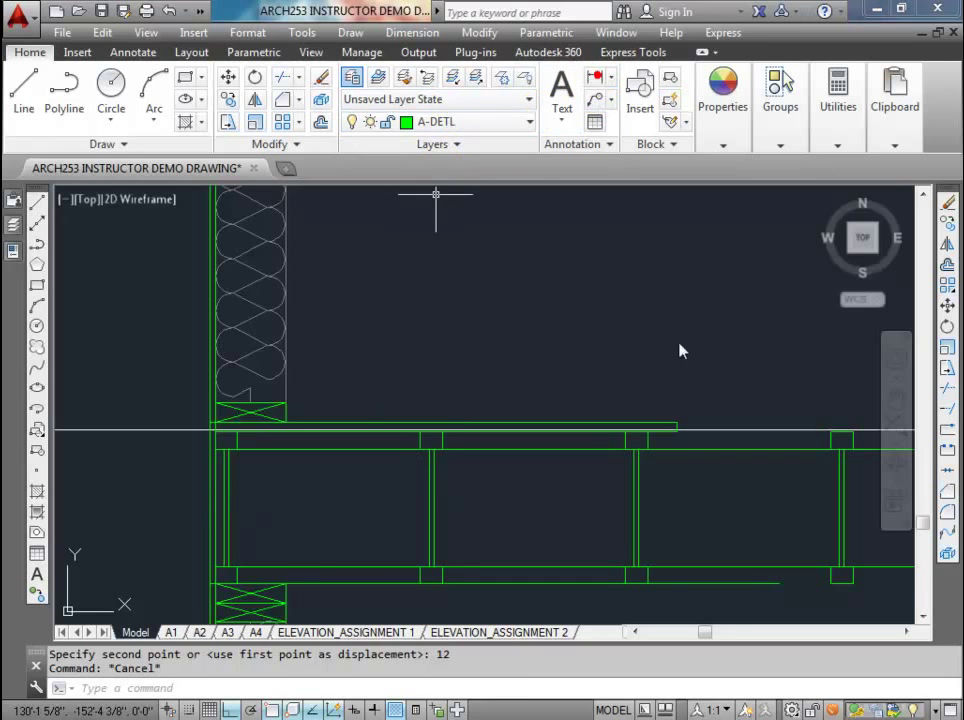
{"action": "left_click", "coordinate": [677, 423]}
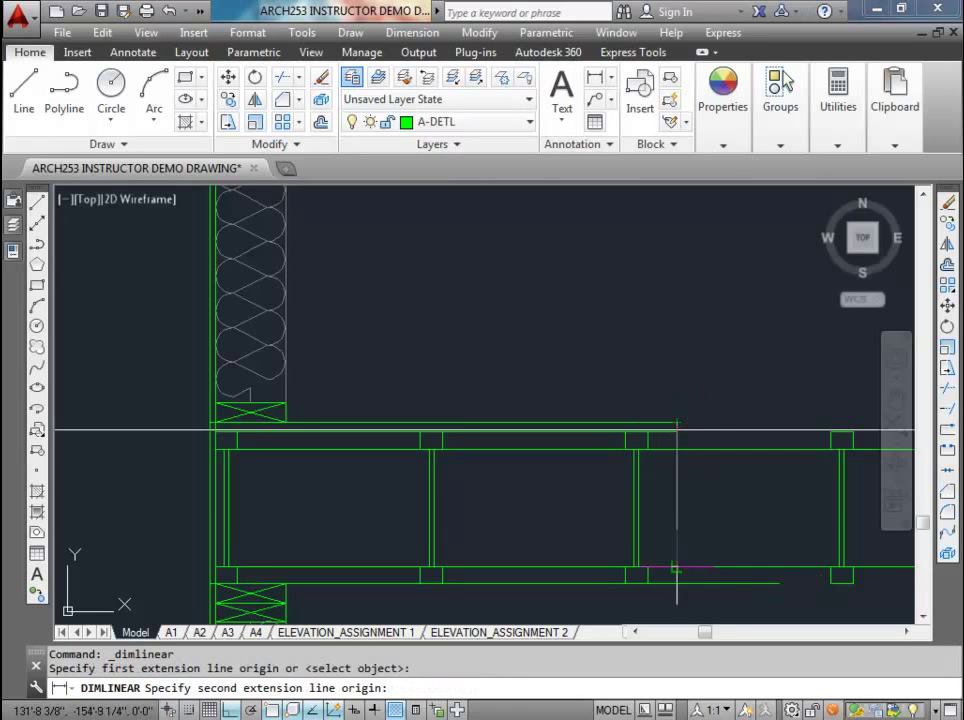
{"action": "left_click", "coordinate": [648, 584]}
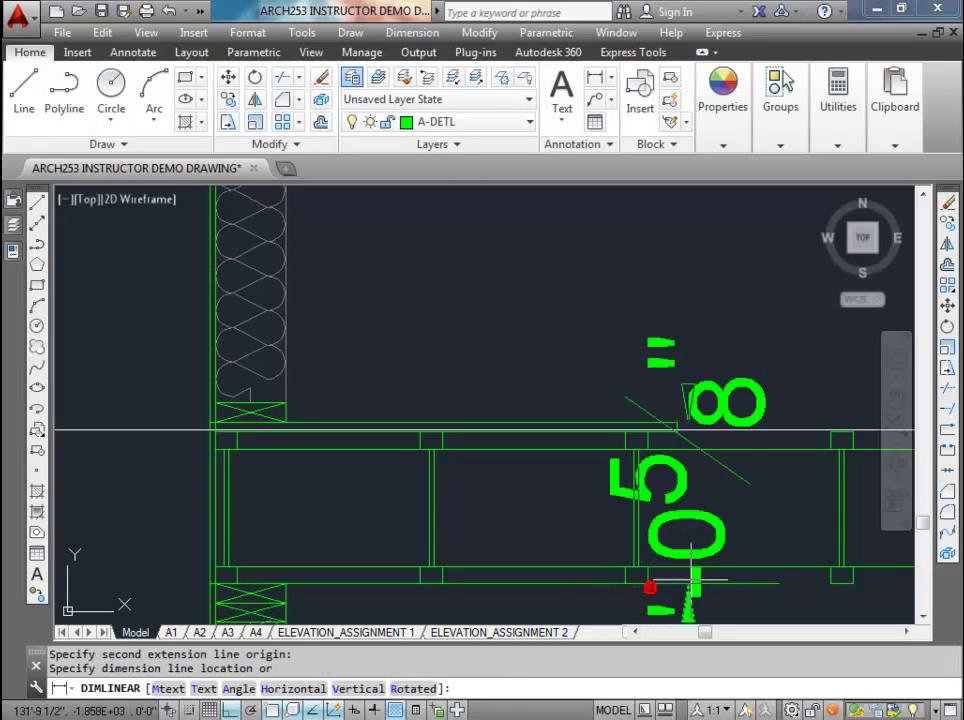
{"action": "left_click", "coordinate": [770, 520]}
{"action": "middle_click_drag", "start_coordinate": [748, 483], "coordinate": [686, 370]}
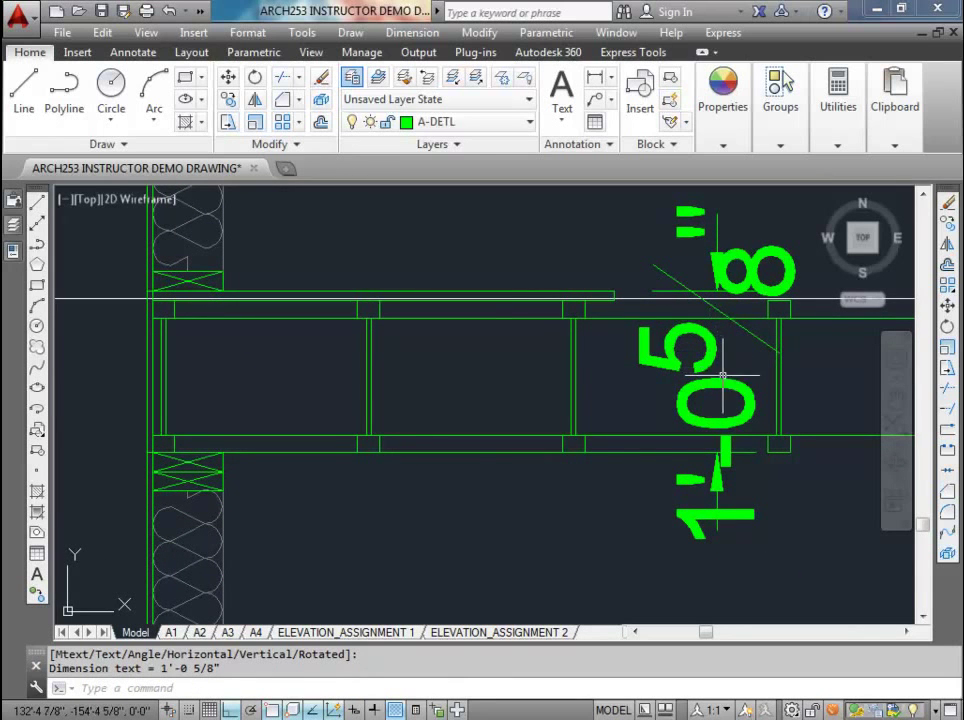
{"action": "left_click", "coordinate": [707, 385]}
{"action": "key", "text": "Delete"}
- Check the top of the main floor wall against the TOP OF MAIN FLR WALLS level line and its elevation note
{"action": "scroll", "coordinate": [689, 361], "scroll_direction": "down", "scroll_amount": 5}
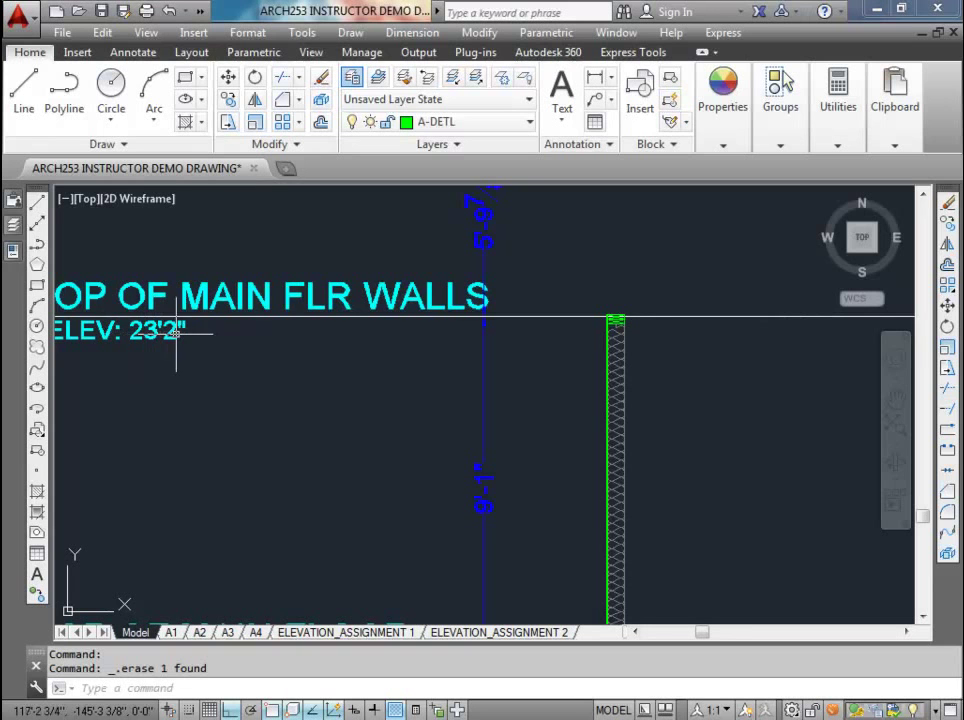
{"action": "scroll", "coordinate": [394, 338], "scroll_direction": "down", "scroll_amount": 3}
{"action": "scroll", "coordinate": [420, 323], "scroll_direction": "up", "scroll_amount": 5}
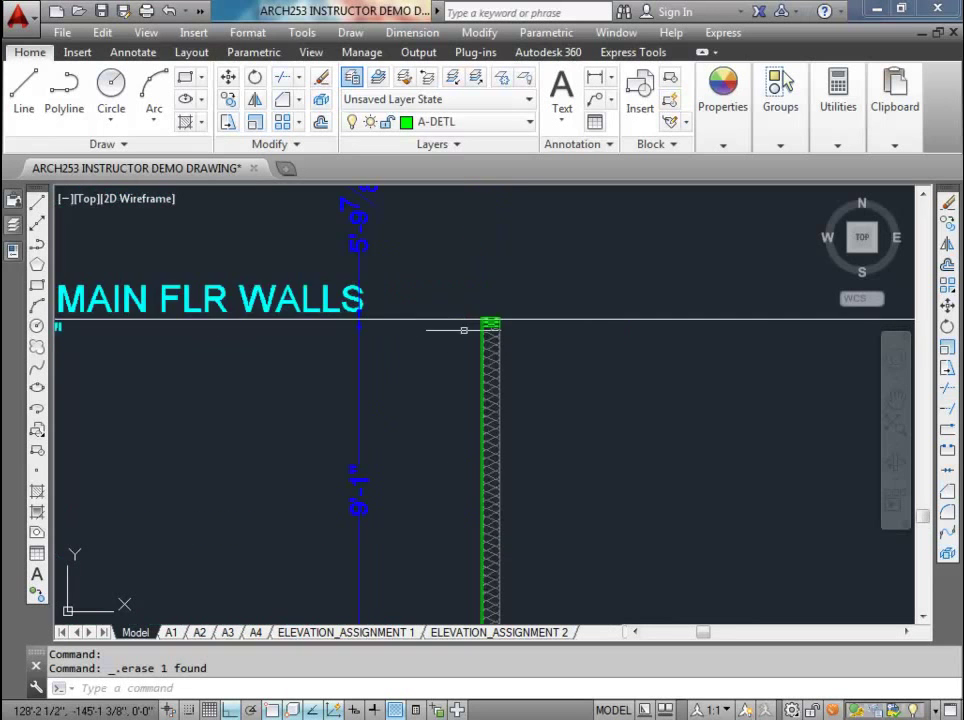
{"action": "mouse_move", "coordinate": [414, 302]}
{"action": "middle_mouse_down"}
{"action": "mouse_move", "coordinate": [400, 350]}
{"action": "mouse_move", "coordinate": [394, 333]}
{"action": "middle_mouse_up"}
{"action": "scroll", "coordinate": [394, 333], "scroll_direction": "up", "scroll_amount": 2}
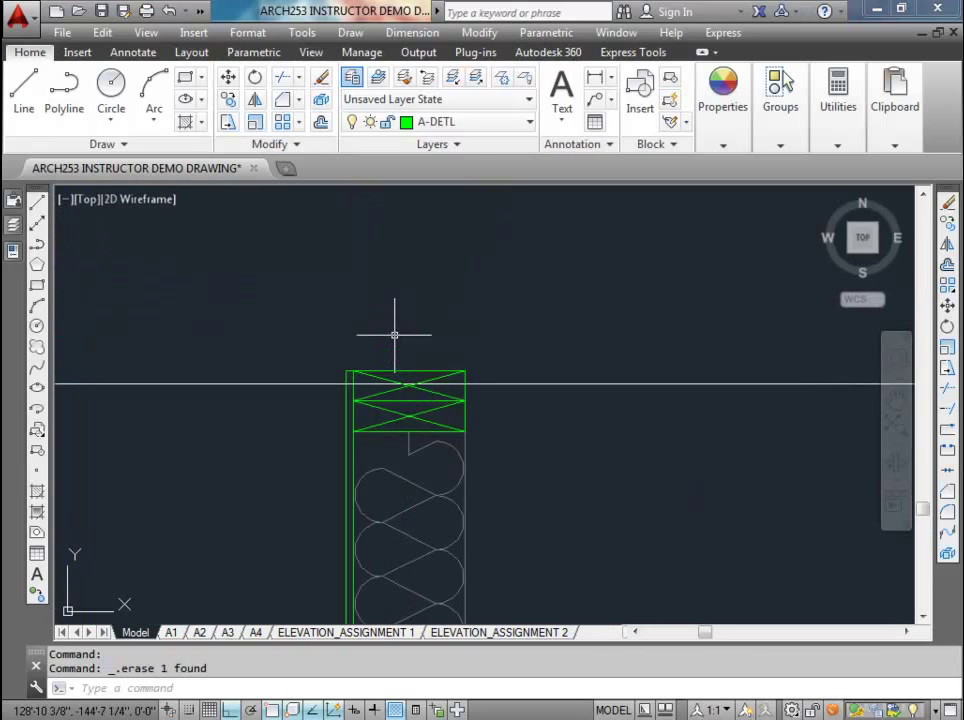
{"action": "scroll", "coordinate": [394, 344], "scroll_direction": "down", "scroll_amount": 6}
{"action": "middle_click_drag", "start_coordinate": [463, 464], "coordinate": [473, 309]}
{"action": "mouse_move", "coordinate": [441, 253]}
{"action": "middle_mouse_down"}
{"action": "mouse_move", "coordinate": [428, 379]}
{"action": "mouse_move", "coordinate": [447, 387]}
{"action": "middle_mouse_up"}
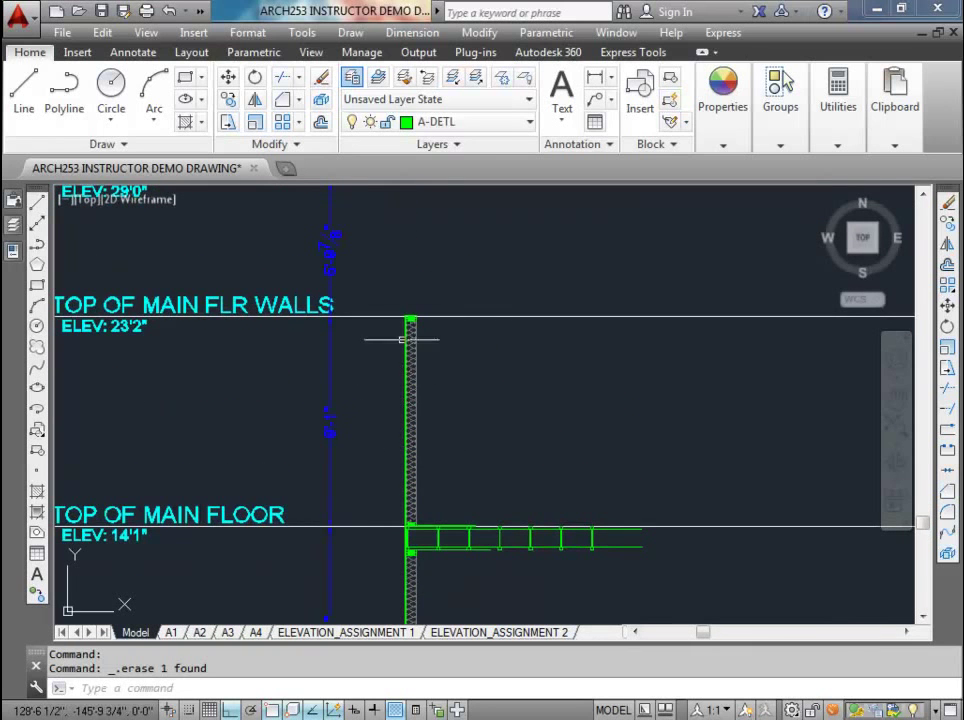
- Draw a horizontal line about 9 feet long inward from the upper outer corner of the main floor wall's top plate
{"action": "scroll", "coordinate": [406, 287], "scroll_direction": "up", "scroll_amount": 4}
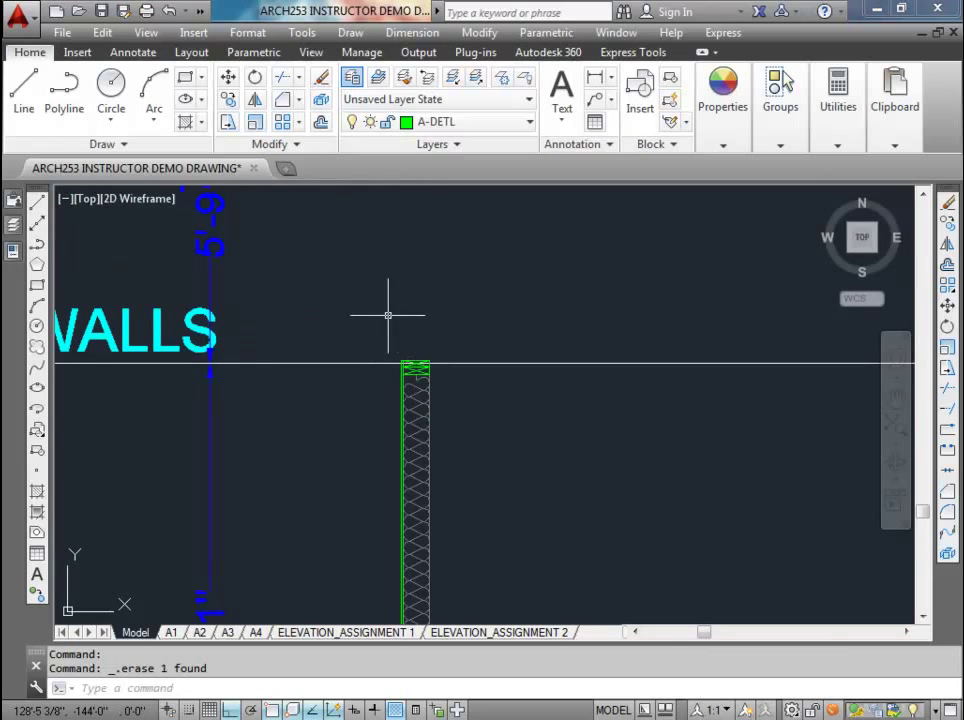
{"action": "type", "text": "l"}
{"action": "key", "text": "Return"}
{"action": "scroll", "coordinate": [402, 327], "scroll_direction": "up", "scroll_amount": 5}
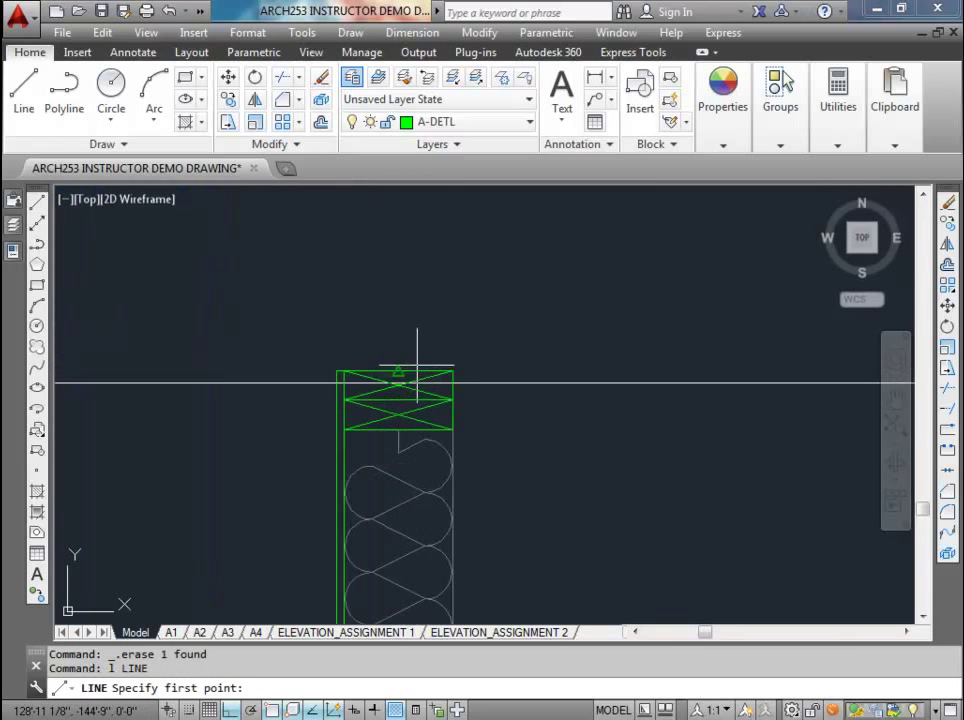
{"action": "left_click", "coordinate": [343, 371]}
{"action": "scroll", "coordinate": [345, 372], "scroll_direction": "down", "scroll_amount": 8}
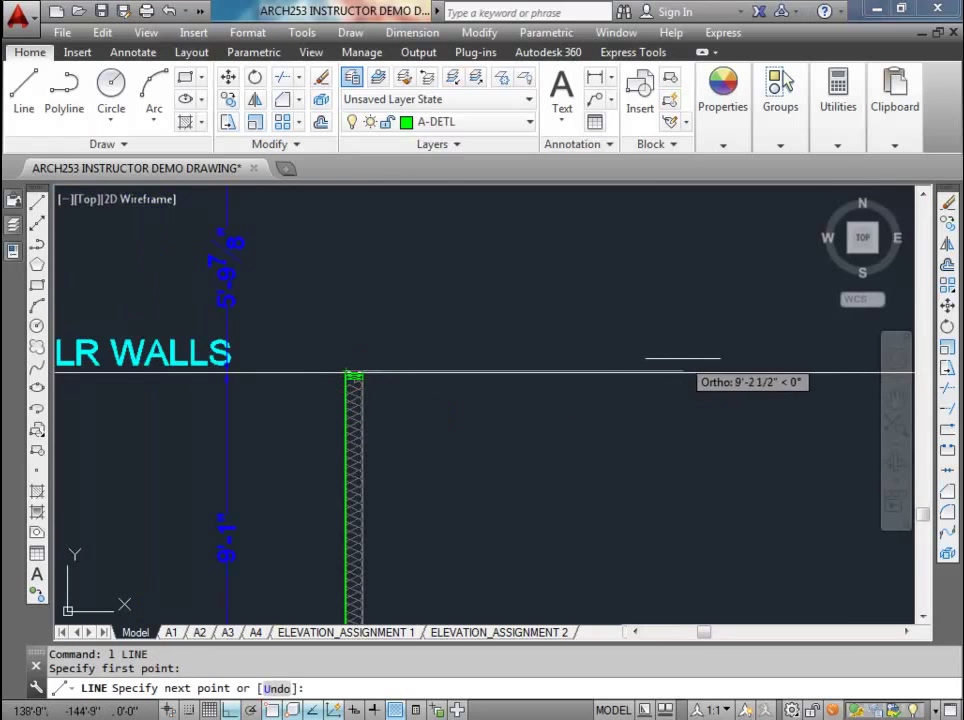
{"action": "key", "text": "Escape"}
{"action": "scroll", "coordinate": [312, 325], "scroll_direction": "up", "scroll_amount": 8}
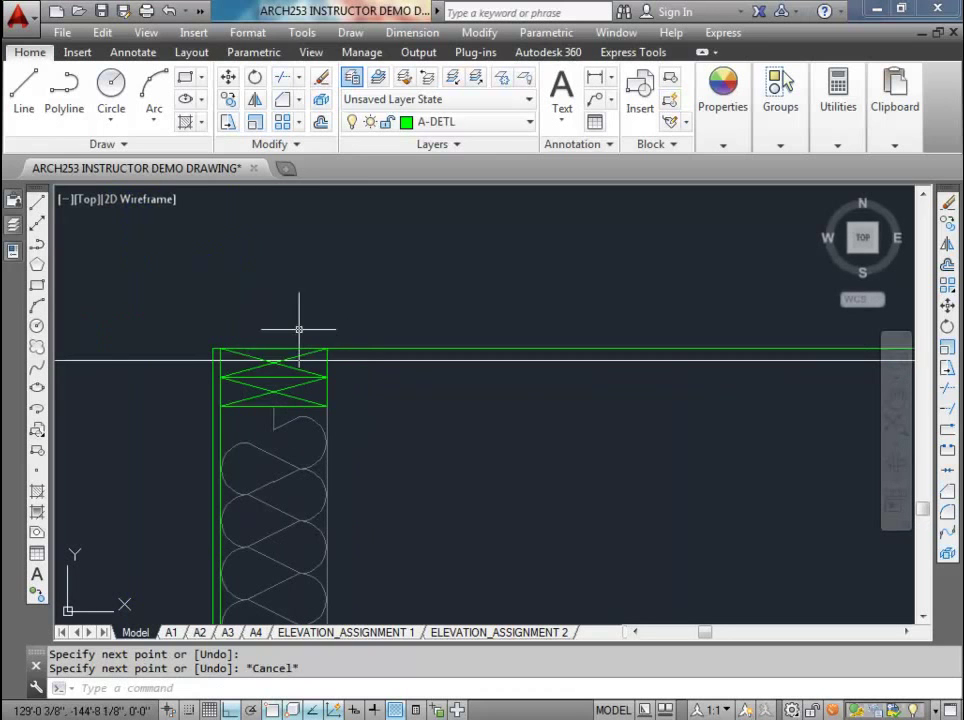
- Turn ortho off and draw a line sloping up and inward from the top plate's upper inner corner
{"action": "scroll", "coordinate": [497, 357], "scroll_direction": "down", "scroll_amount": 6}
{"action": "middle_click_drag", "start_coordinate": [527, 359], "coordinate": [370, 393]}
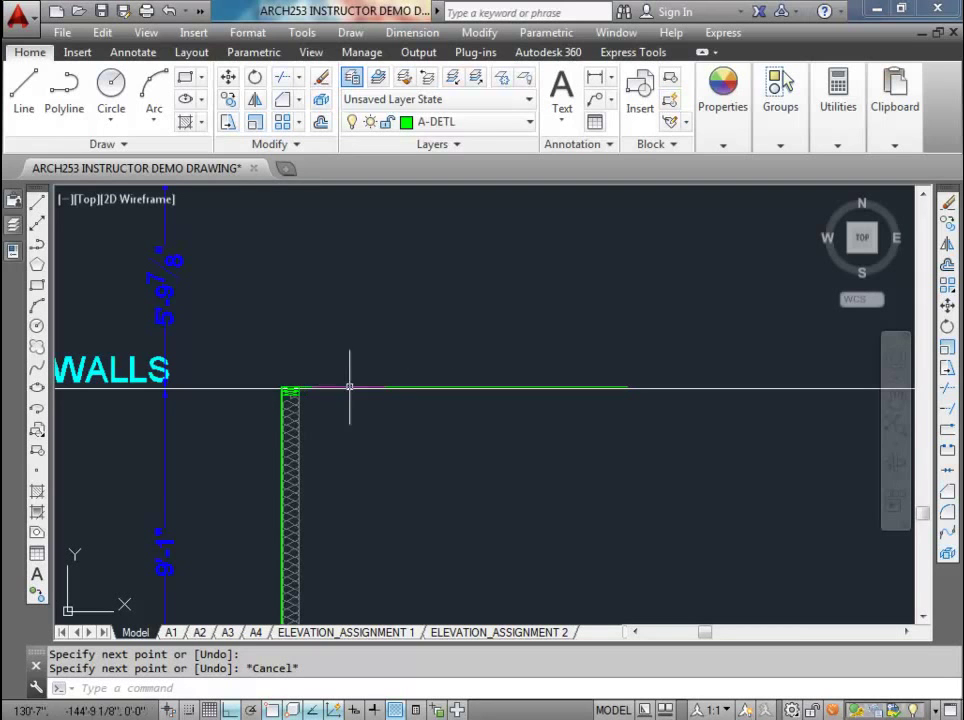
{"action": "scroll", "coordinate": [305, 390], "scroll_direction": "down", "scroll_amount": 2}
{"action": "scroll", "coordinate": [299, 386], "scroll_direction": "up", "scroll_amount": 3}
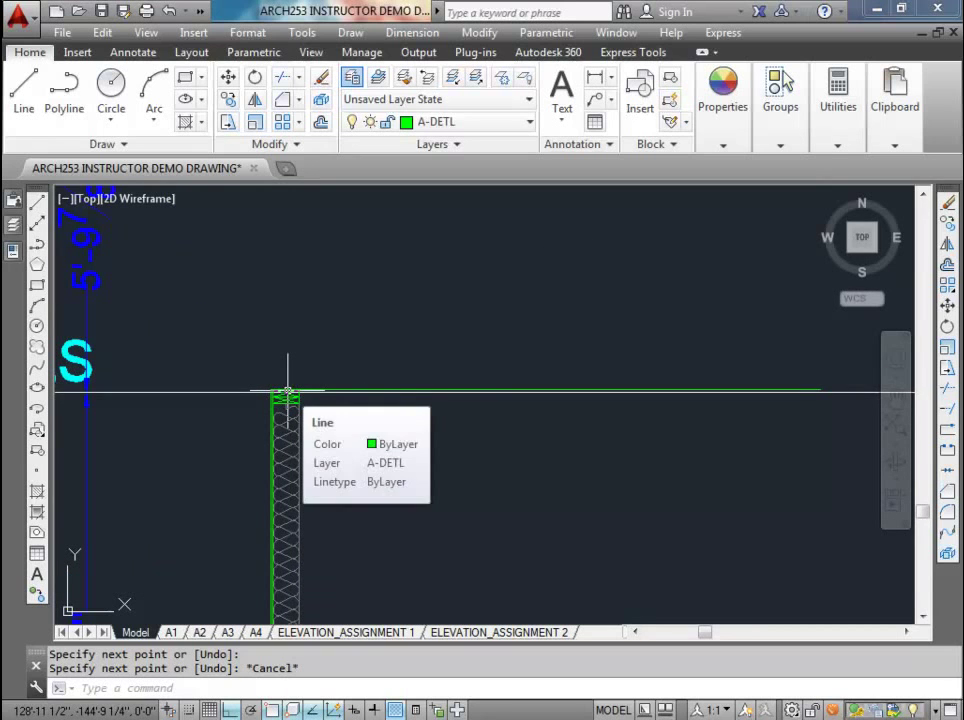
{"action": "type", "text": "l"}
{"action": "key", "text": "Return"}
{"action": "scroll", "coordinate": [323, 388], "scroll_direction": "up", "scroll_amount": 5}
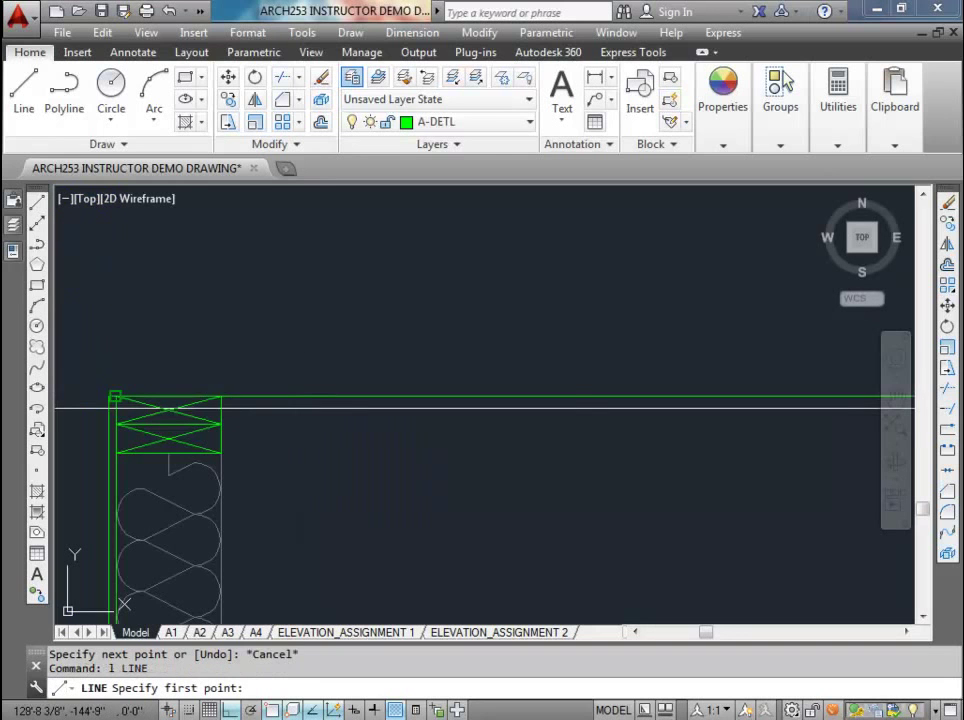
{"action": "left_click", "coordinate": [222, 398]}
{"action": "scroll", "coordinate": [220, 398], "scroll_direction": "down", "scroll_amount": 5}
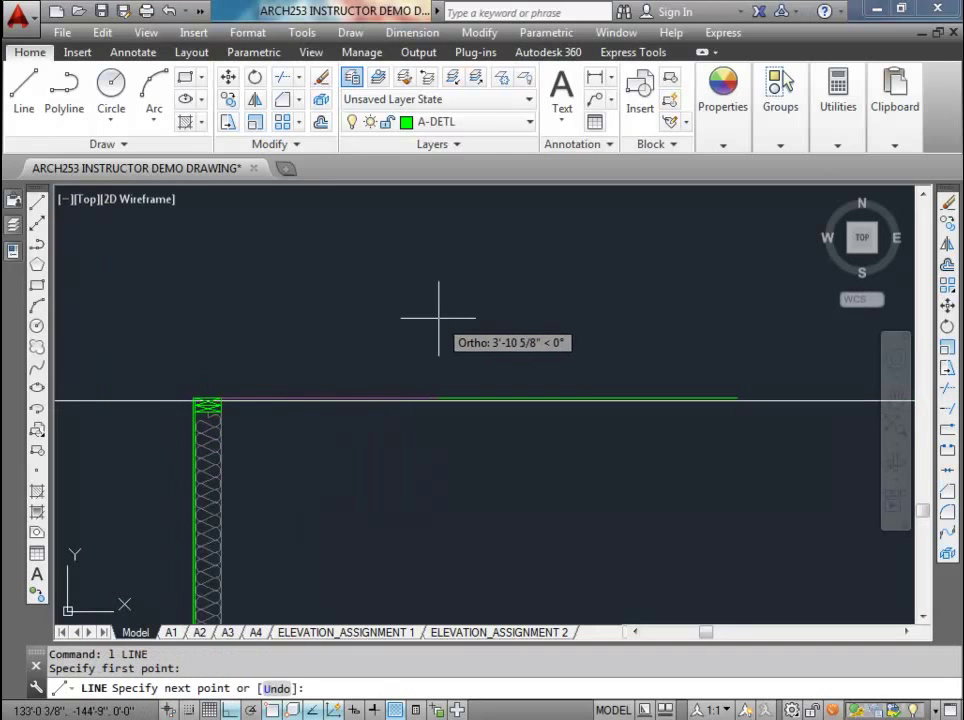
{"action": "key", "text": "F8"}
{"action": "left_click", "coordinate": [557, 272]}
{"action": "key", "text": "Escape"}
{"action": "middle_click_drag", "start_coordinate": [380, 390], "coordinate": [578, 396]}
{"action": "middle_click_drag", "start_coordinate": [515, 361], "coordinate": [423, 350]}
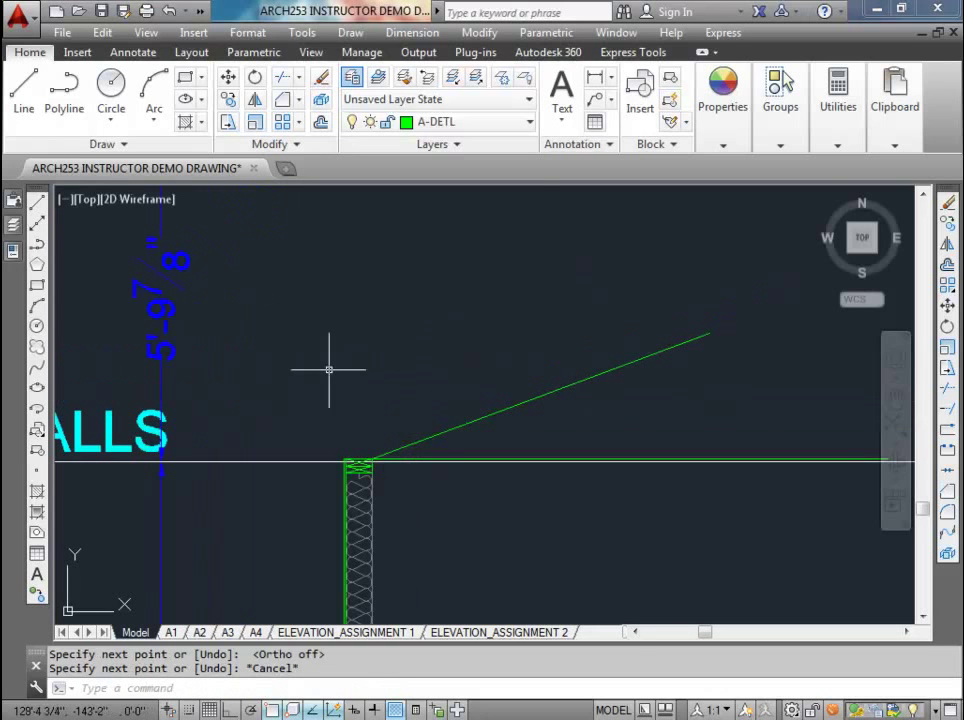
- With ortho on, draw a 6-inch vertical line up from the top plate's upper outer corner
{"action": "scroll", "coordinate": [363, 483], "scroll_direction": "up", "scroll_amount": 6}
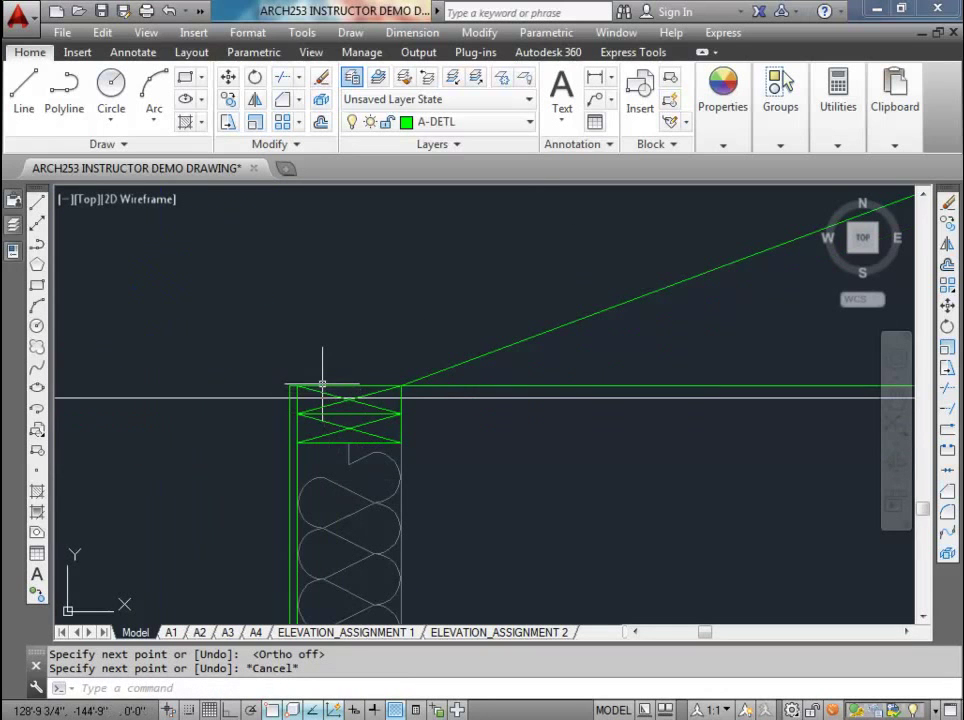
{"action": "type", "text": "l"}
{"action": "key", "text": "Return"}
{"action": "left_click", "coordinate": [296, 386]}
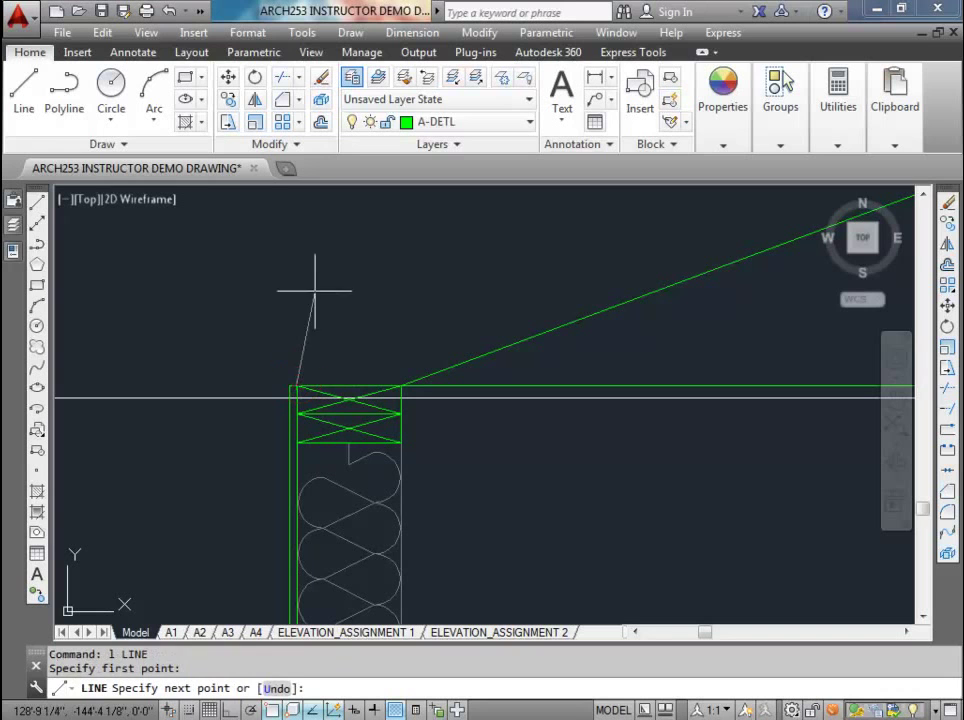
{"action": "key", "text": "F8"}
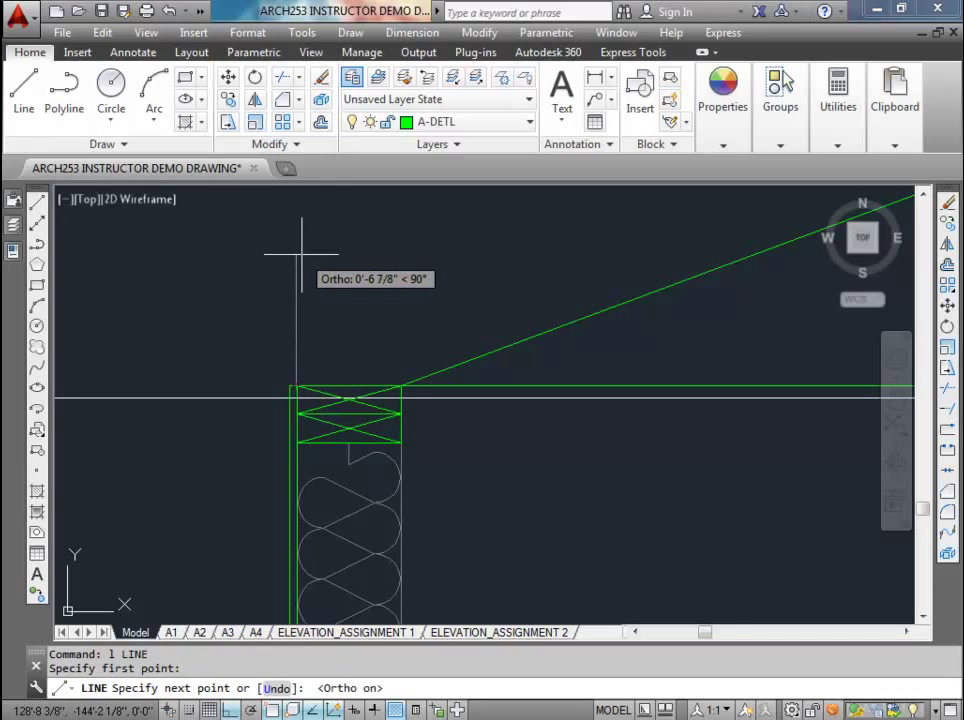
{"action": "type", "text": "6"}
{"action": "key", "text": "Return"}
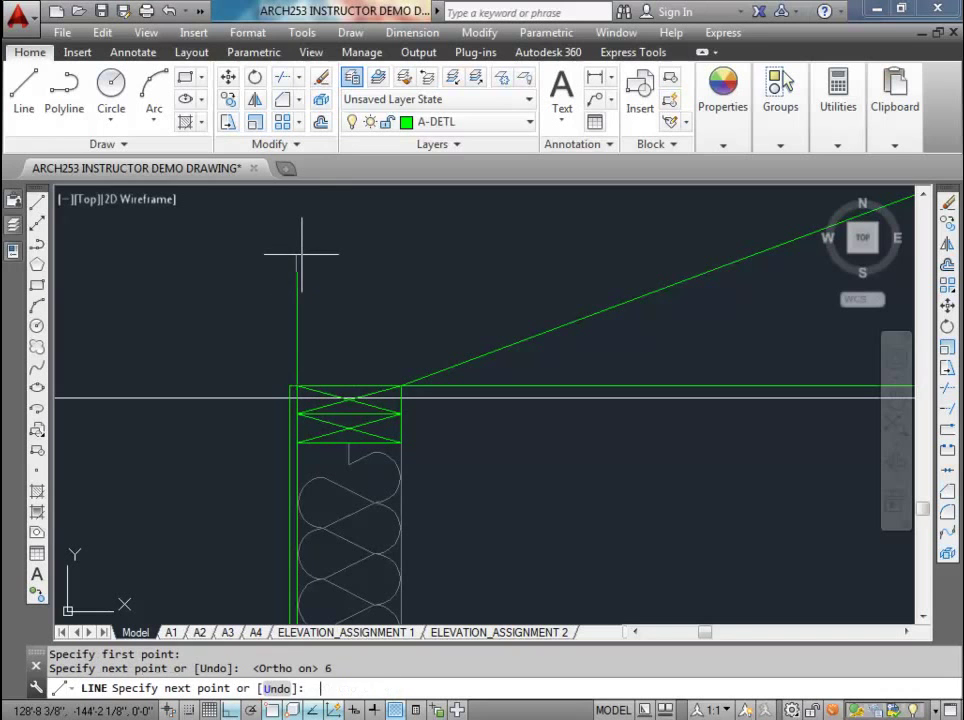
- Draw a short horizontal segment from the top of the vertical line, and erase it
{"action": "left_click", "coordinate": [359, 262]}
{"action": "key", "text": "Escape"}
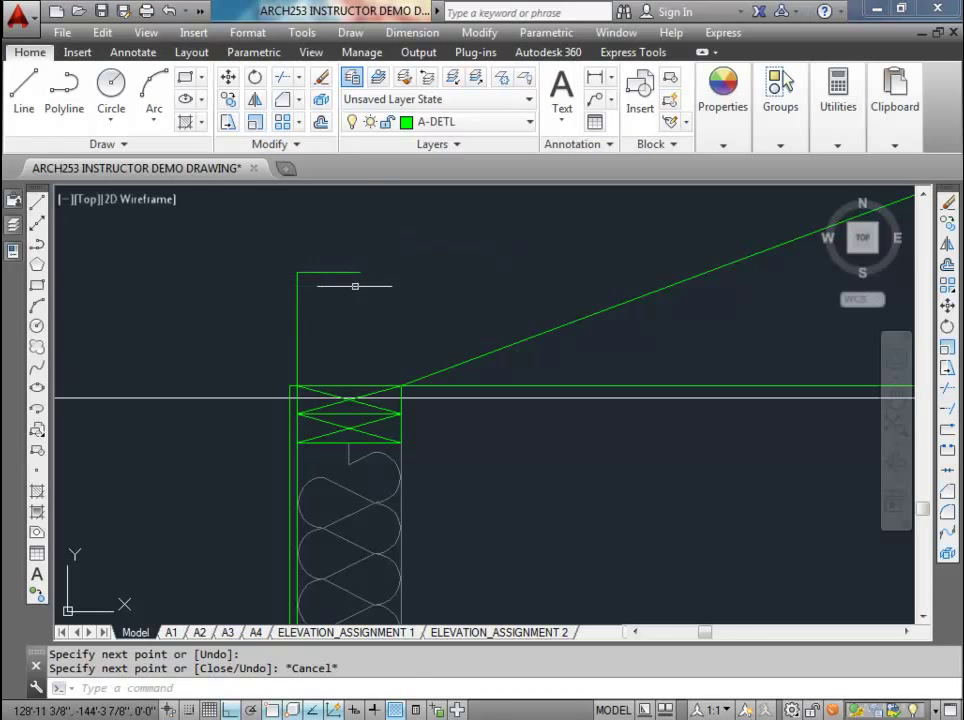
{"action": "left_click", "coordinate": [350, 286]}
{"action": "left_click", "coordinate": [338, 249]}
{"action": "key", "text": "Delete"}
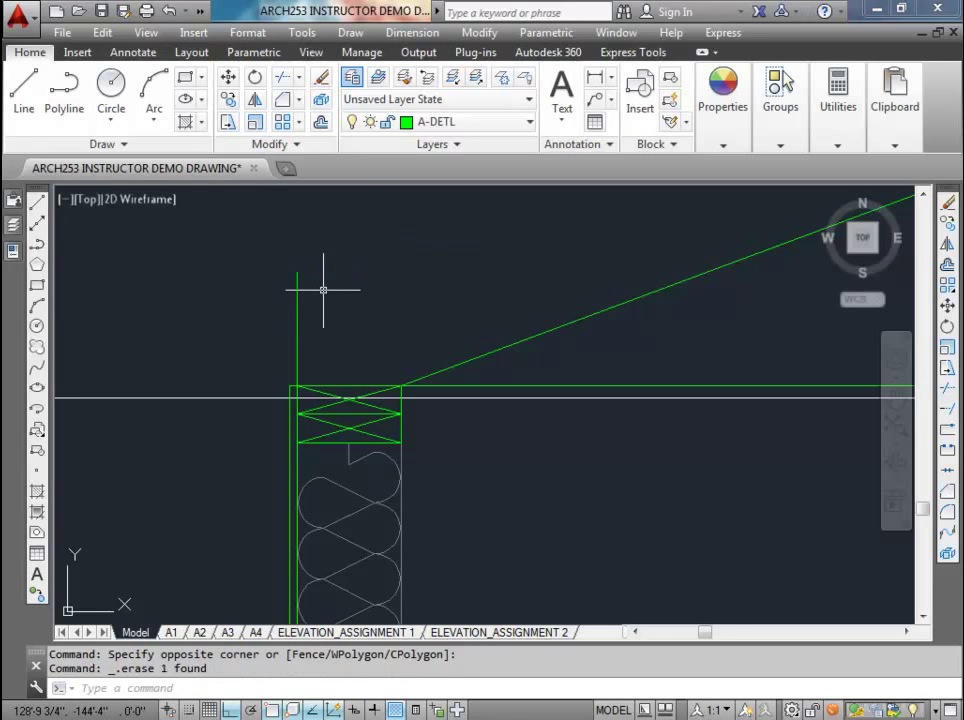
{"action": "key", "text": "Return"}
{"action": "left_click", "coordinate": [296, 271]}
{"action": "scroll", "coordinate": [296, 271], "scroll_direction": "down", "scroll_amount": 4}
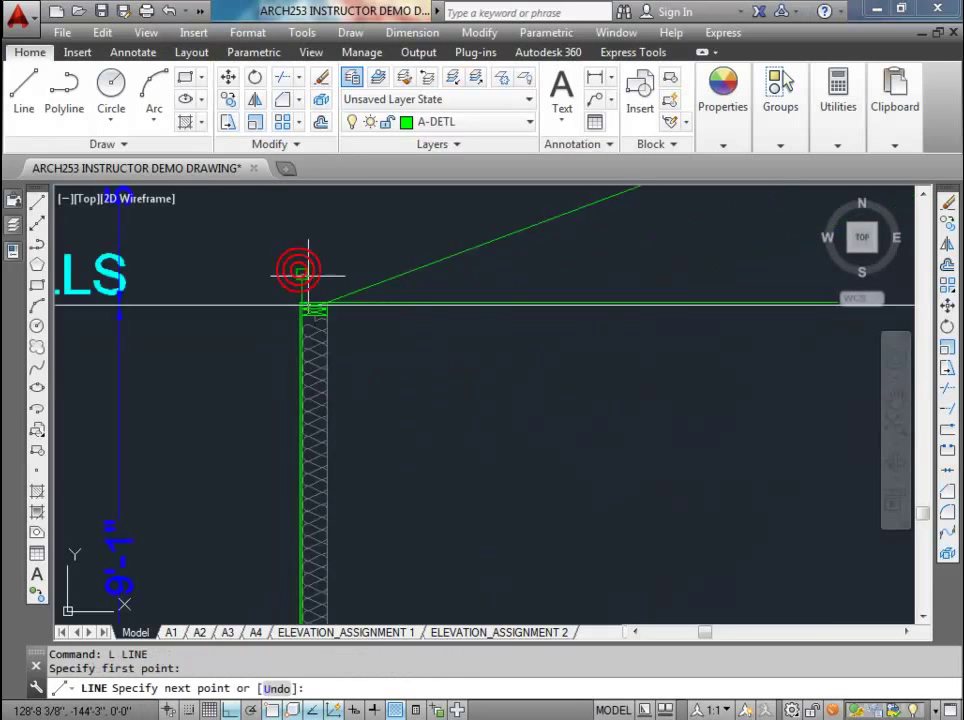
{"action": "middle_click_drag", "start_coordinate": [297, 271], "coordinate": [221, 432]}
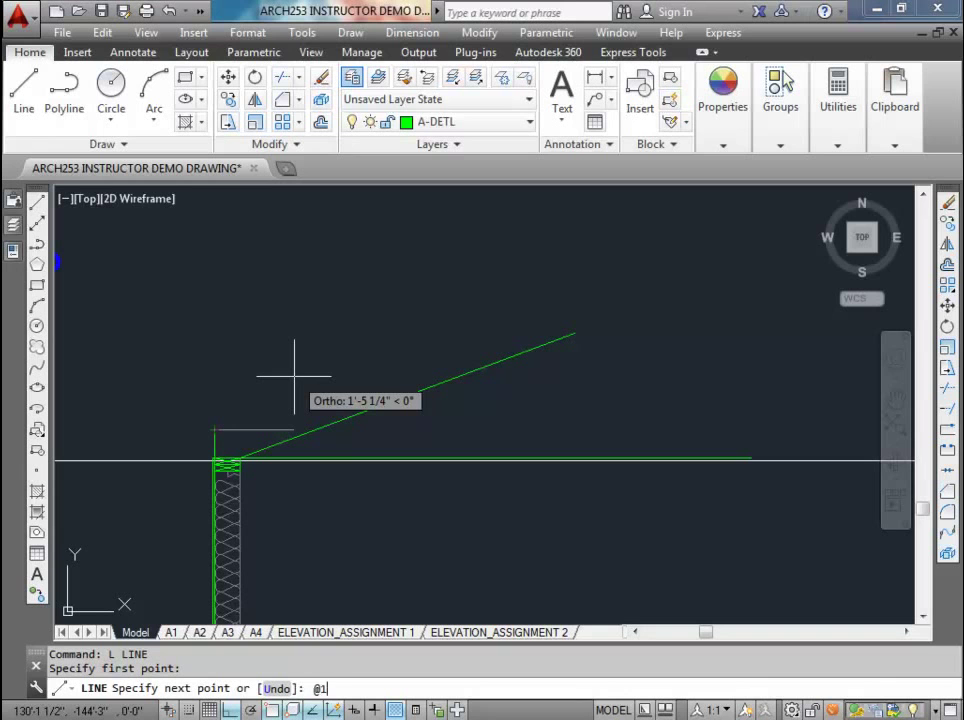
{"action": "type", "text": "@12,6"}
{"action": "key", "text": "Return"}
{"action": "key", "text": "Escape"}
{"action": "scroll", "coordinate": [258, 387], "scroll_direction": "up", "scroll_amount": 2}
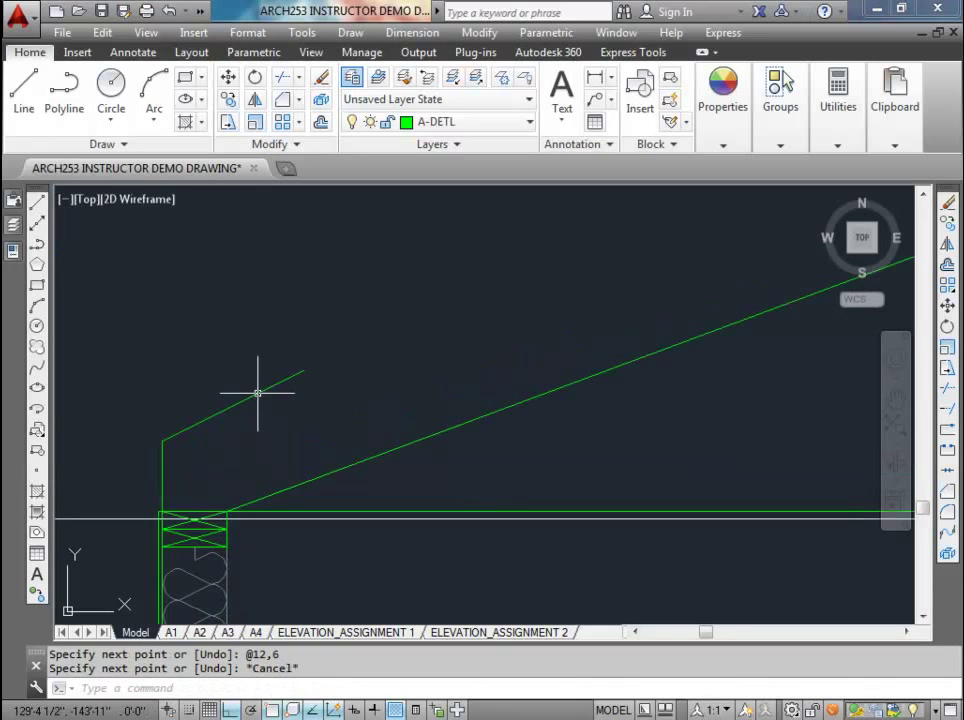
- Lengthen the new 12-by-6 slope line at its upper end to a total length of 18'
{"action": "scroll", "coordinate": [258, 394], "scroll_direction": "down", "scroll_amount": 2}
{"action": "left_click", "coordinate": [258, 394]}
{"action": "scroll", "coordinate": [322, 374], "scroll_direction": "down", "scroll_amount": 2}
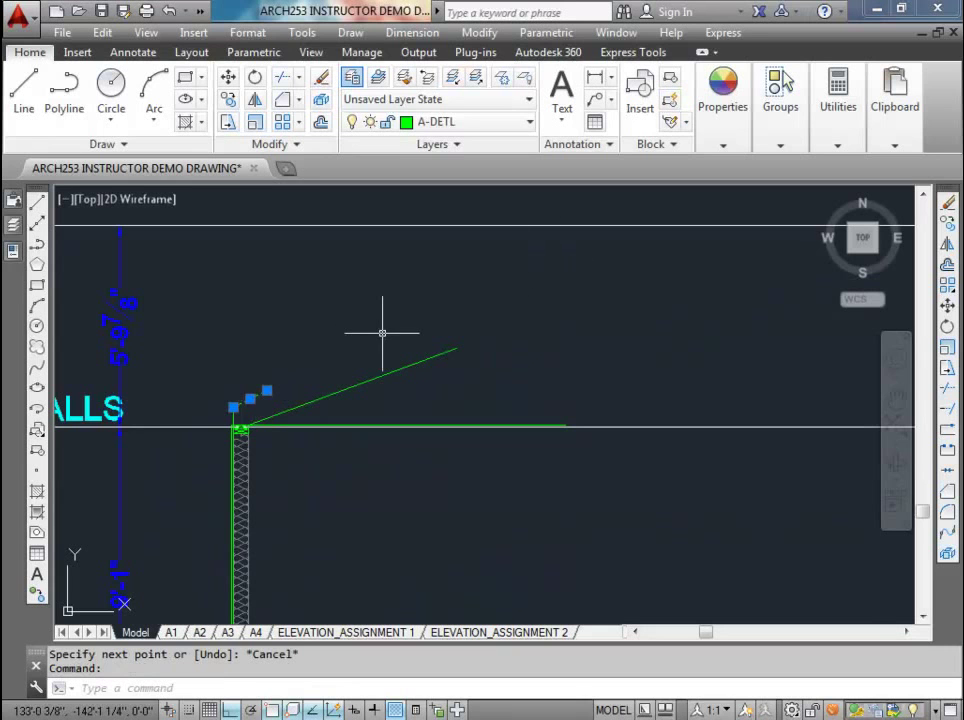
{"action": "key", "text": "Escape"}
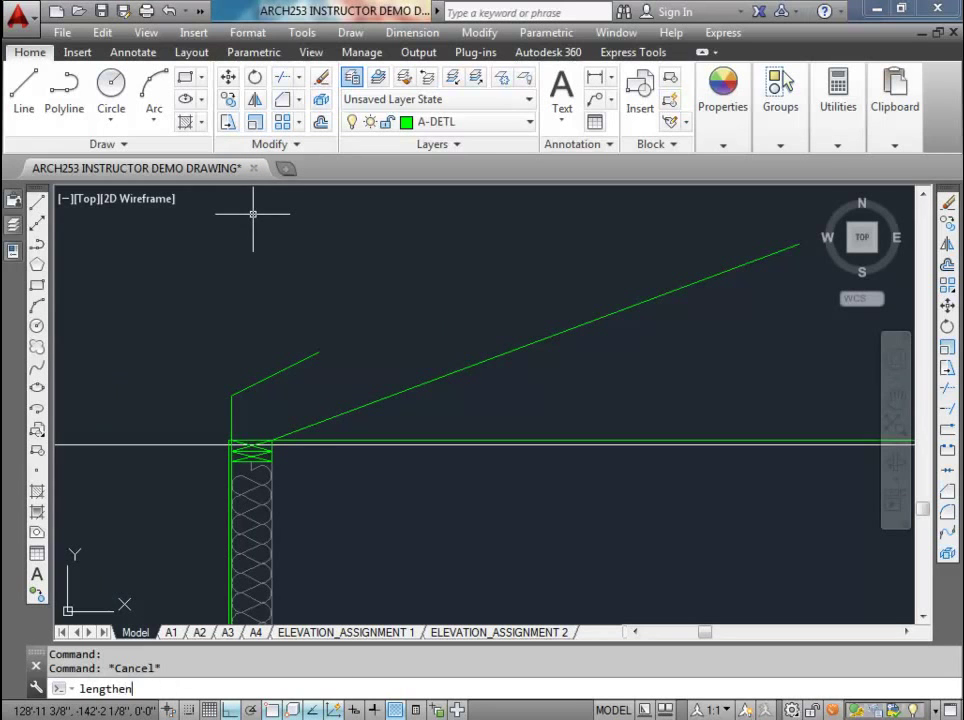
{"action": "key", "text": "Return"}
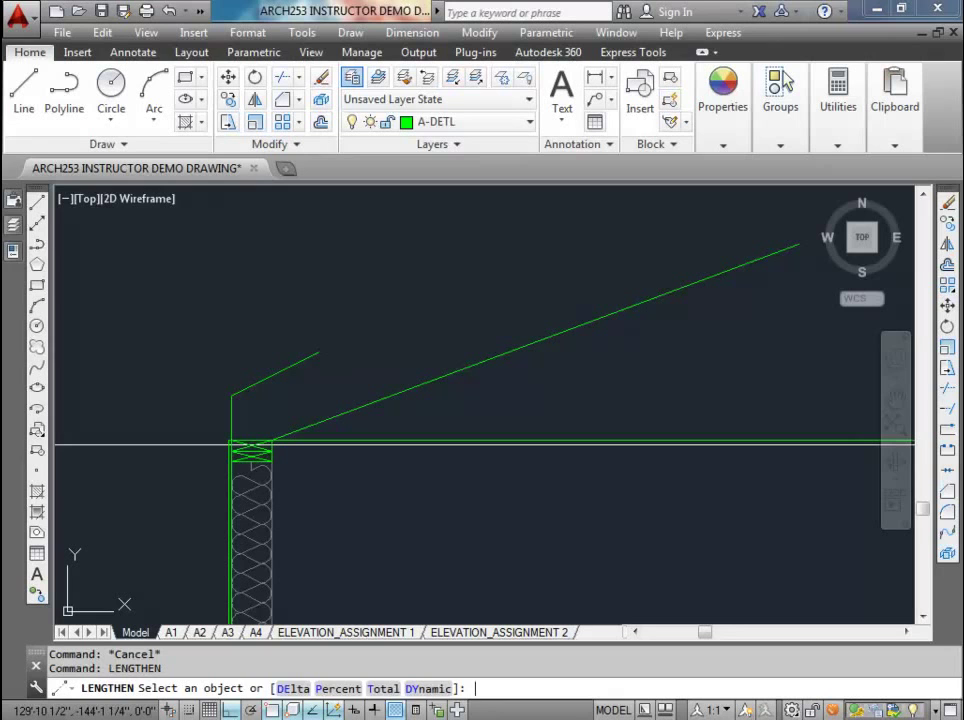
{"action": "type", "text": "t"}
{"action": "key", "text": "Return"}
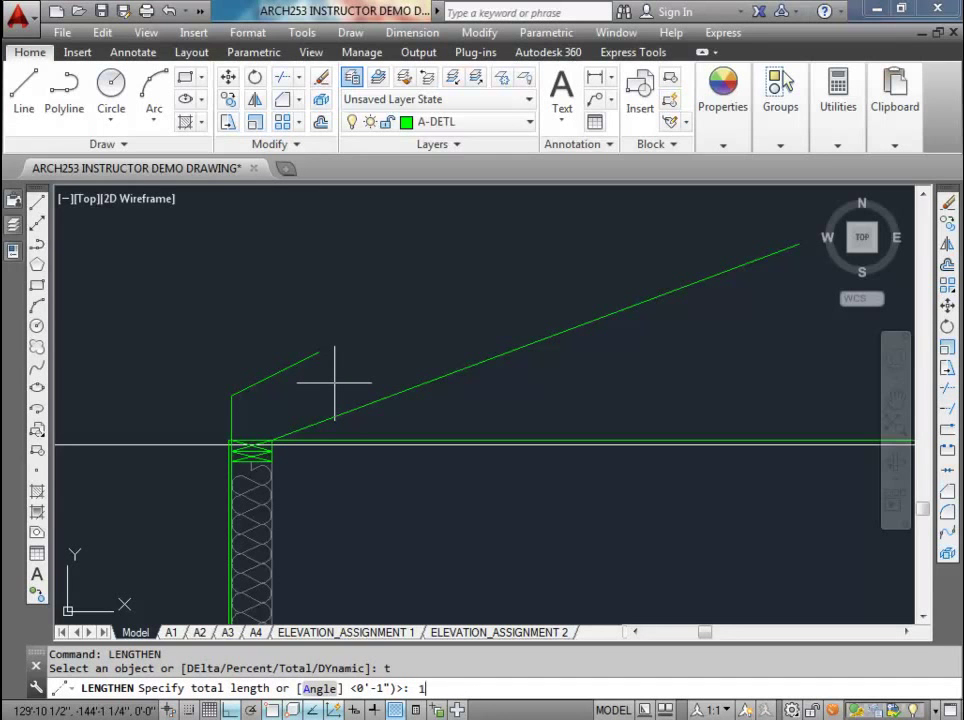
{"action": "key", "text": "Return"}
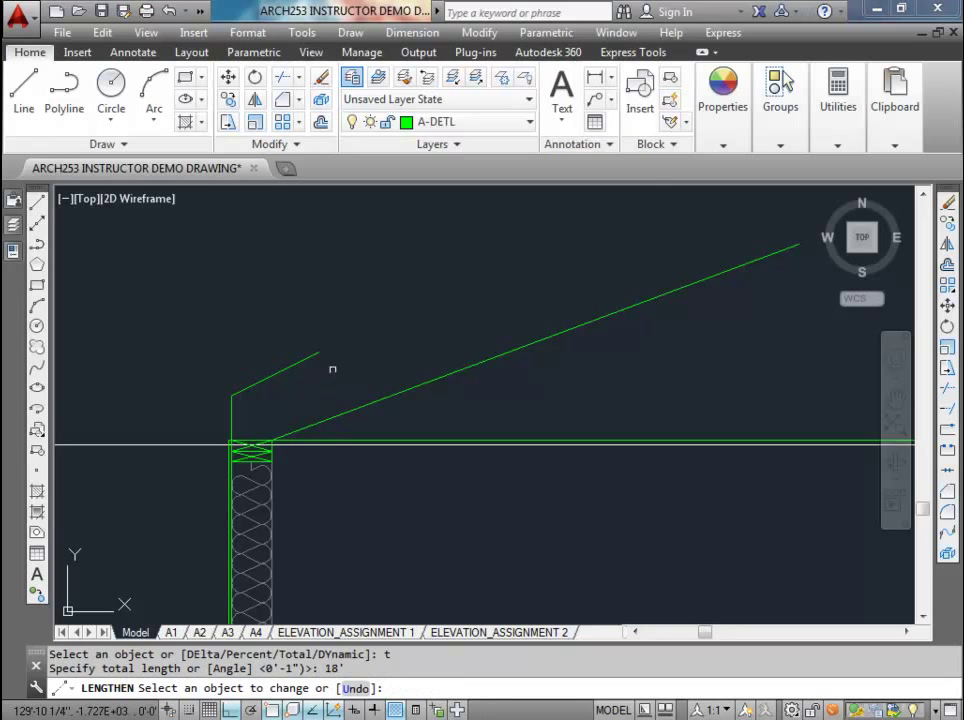
{"action": "left_click", "coordinate": [313, 356]}
{"action": "key", "text": "Escape"}
{"action": "scroll", "coordinate": [316, 385], "scroll_direction": "down", "scroll_amount": 5}
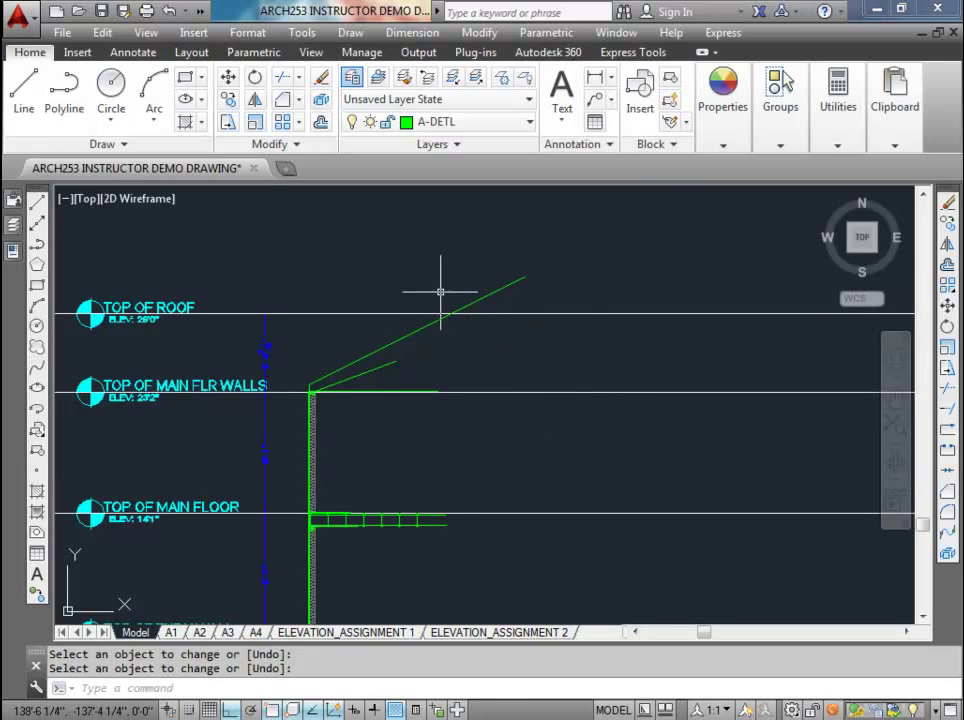
- Draw a 16-inch horizontal line outward from the top plate's upper outer corner, followed by a vertical line up past the eave
{"action": "scroll", "coordinate": [447, 297], "scroll_direction": "up", "scroll_amount": 3}
{"action": "scroll", "coordinate": [445, 318], "scroll_direction": "down", "scroll_amount": 2}
{"action": "scroll", "coordinate": [330, 390], "scroll_direction": "up", "scroll_amount": 4}
{"action": "mouse_move", "coordinate": [245, 340]}
{"action": "middle_mouse_down"}
{"action": "mouse_move", "coordinate": [312, 370]}
{"action": "mouse_move", "coordinate": [401, 364]}
{"action": "middle_mouse_up"}
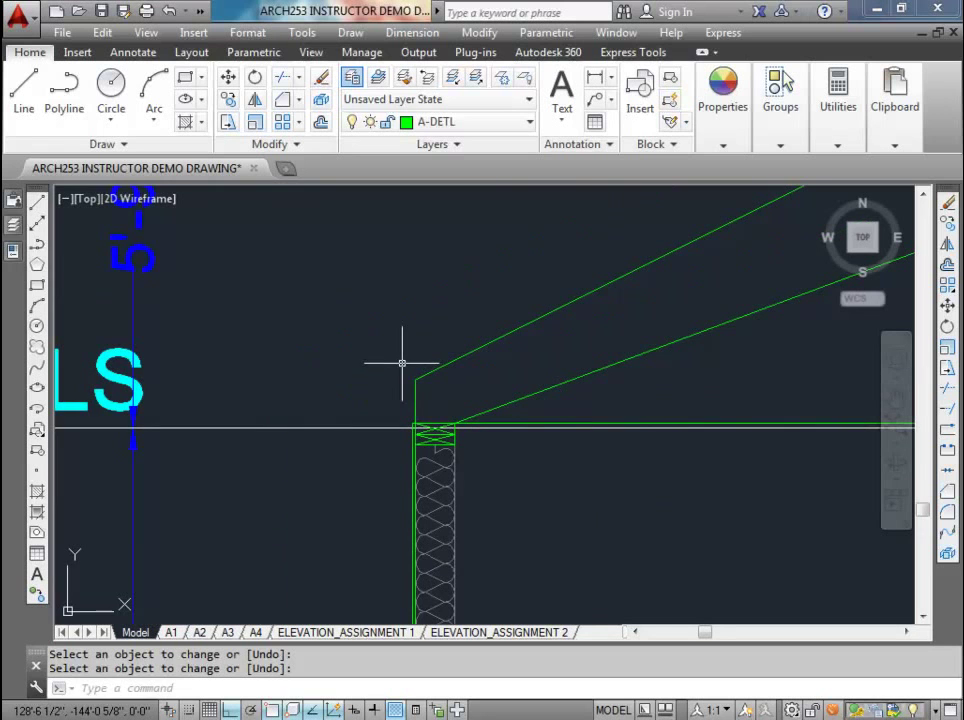
{"action": "type", "text": "l"}
{"action": "key", "text": "Return"}
{"action": "scroll", "coordinate": [415, 420], "scroll_direction": "up", "scroll_amount": 5}
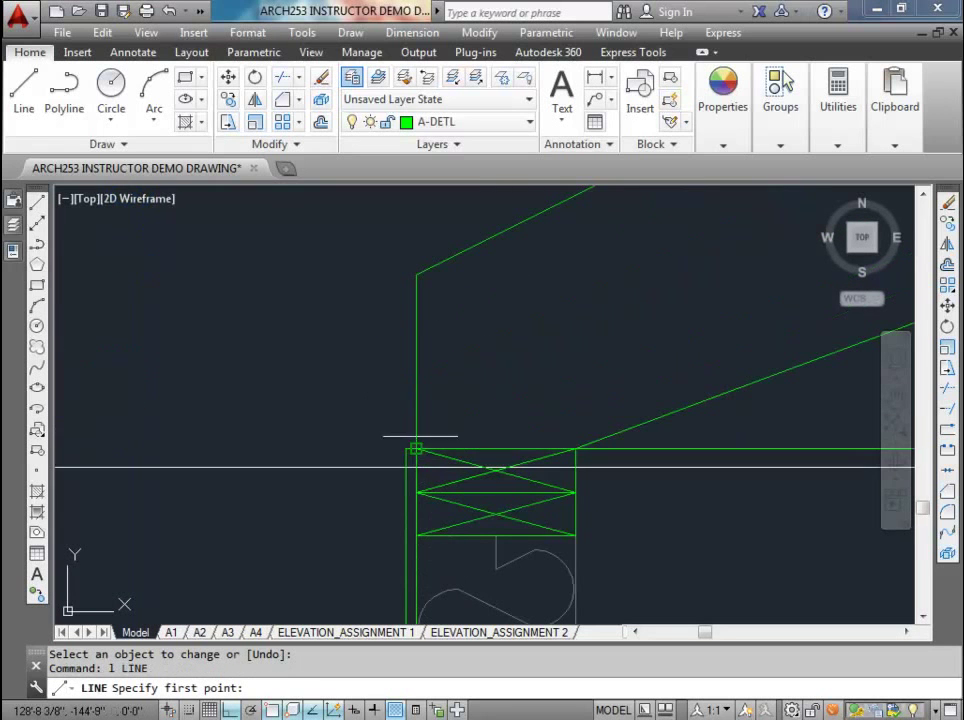
{"action": "left_click", "coordinate": [416, 449]}
{"action": "scroll", "coordinate": [416, 449], "scroll_direction": "down", "scroll_amount": 4}
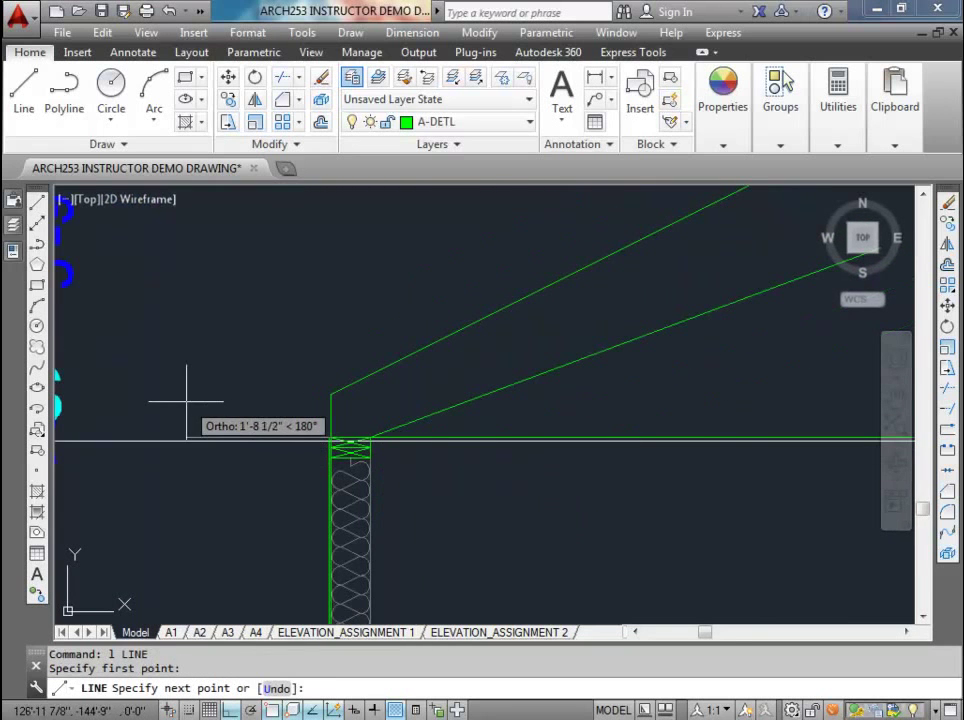
{"action": "type", "text": "16"}
{"action": "key", "text": "Return"}
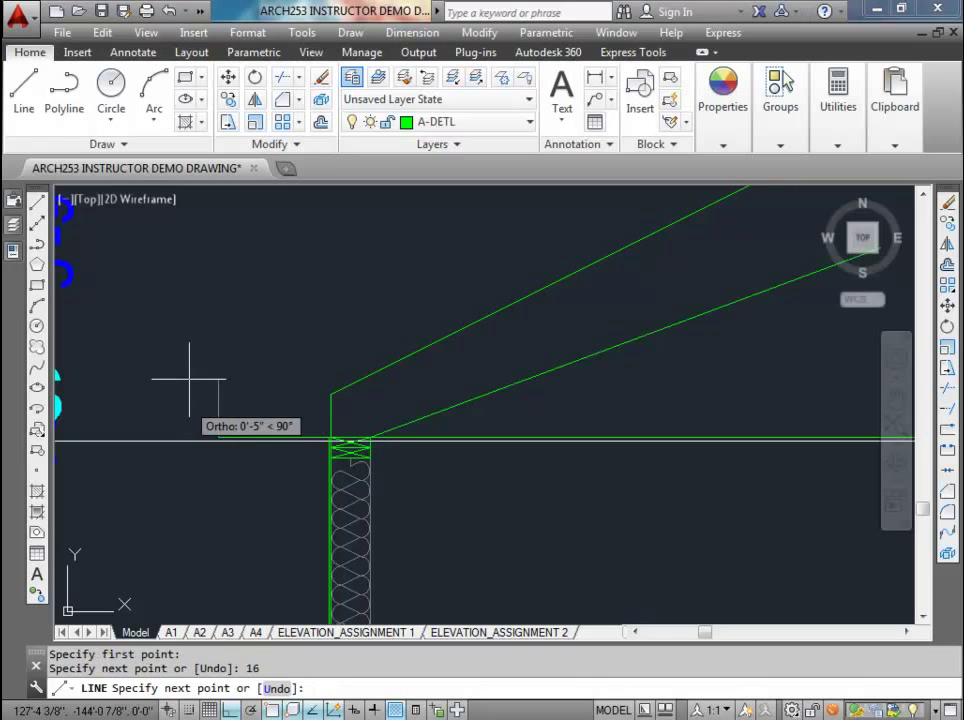
{"action": "left_click", "coordinate": [254, 297]}
{"action": "key", "text": "Escape"}
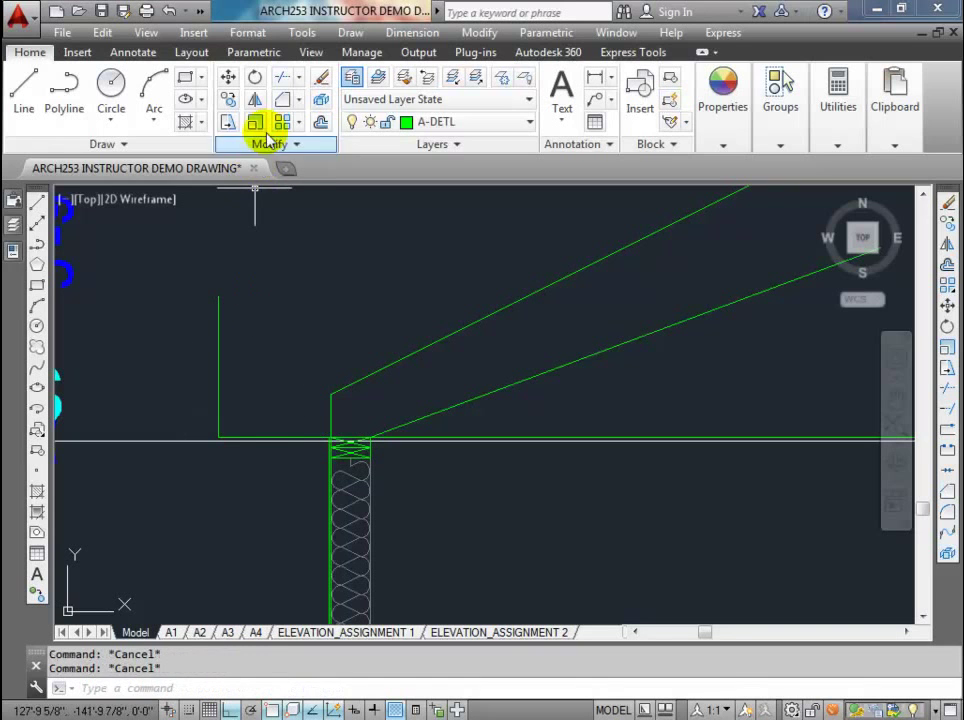
{"action": "left_click", "coordinate": [283, 99]}
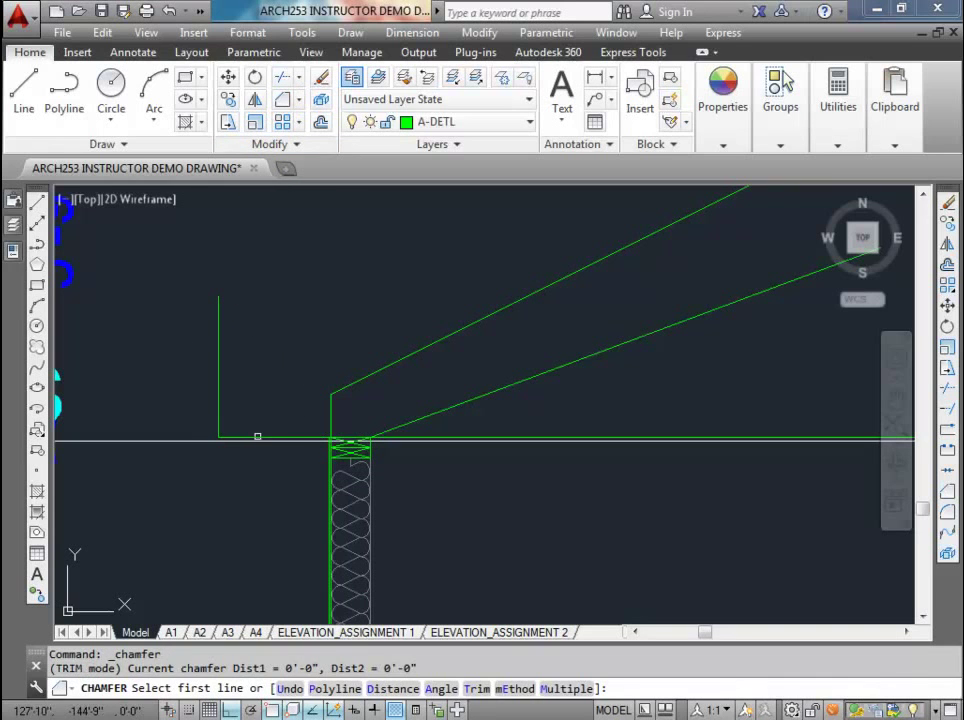
{"action": "key", "text": "Escape"}
{"action": "key", "text": "Escape"}
- Extend the upper roof slope line and the vertical overhang line down to the top-of-main-floor-walls level line
{"action": "type", "text": "tr"}
{"action": "key", "text": "Return"}
{"action": "key", "text": "Return"}
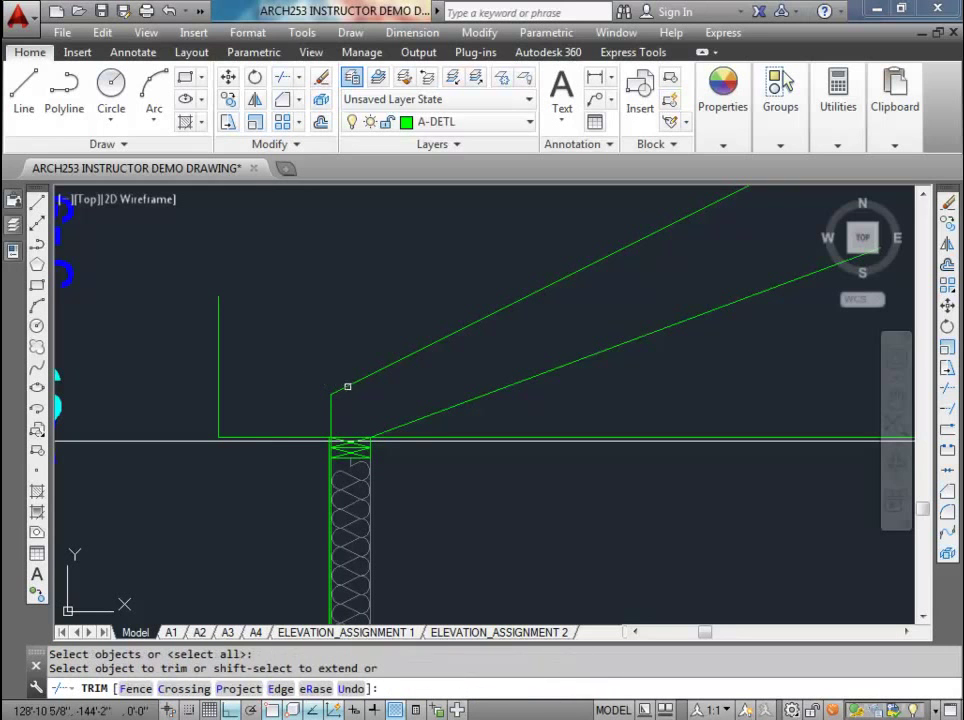
{"action": "left_click", "coordinate": [348, 383], "text": "shift"}
{"action": "left_click", "coordinate": [265, 425]}
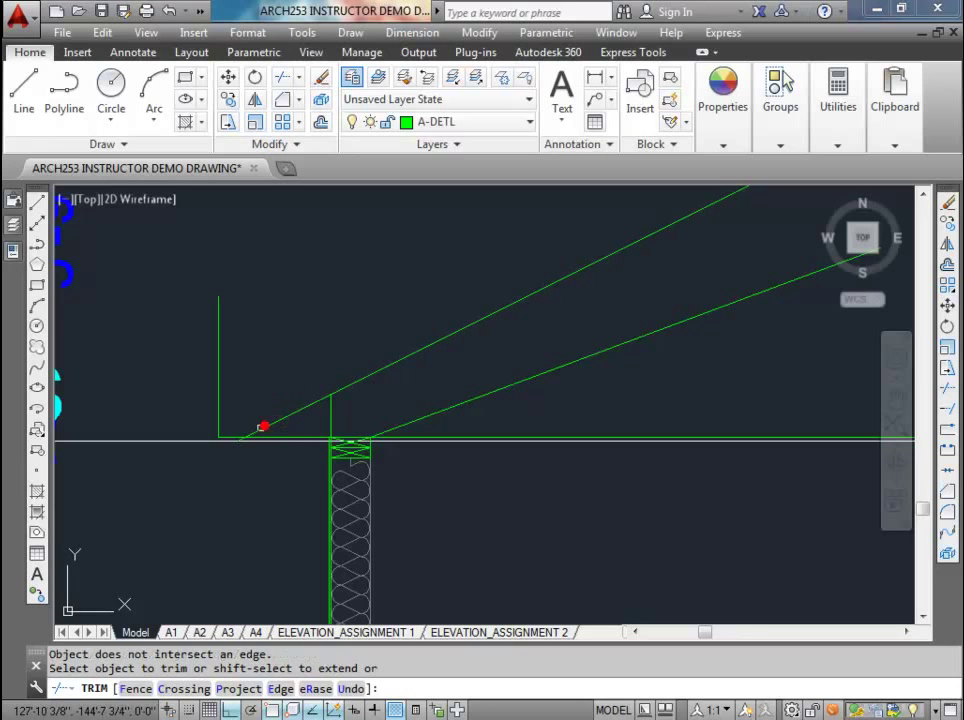
{"action": "scroll", "coordinate": [248, 437], "scroll_direction": "up", "scroll_amount": 4}
{"action": "left_click", "coordinate": [168, 409], "text": "shift"}
{"action": "left_click", "coordinate": [168, 418]}
{"action": "key", "text": "Escape"}
- Join the vertical overhang line and the upper roof slope line at a corner using Chamfer with zero distances
{"action": "left_click", "coordinate": [284, 121]}
{"action": "left_click", "coordinate": [169, 364]}
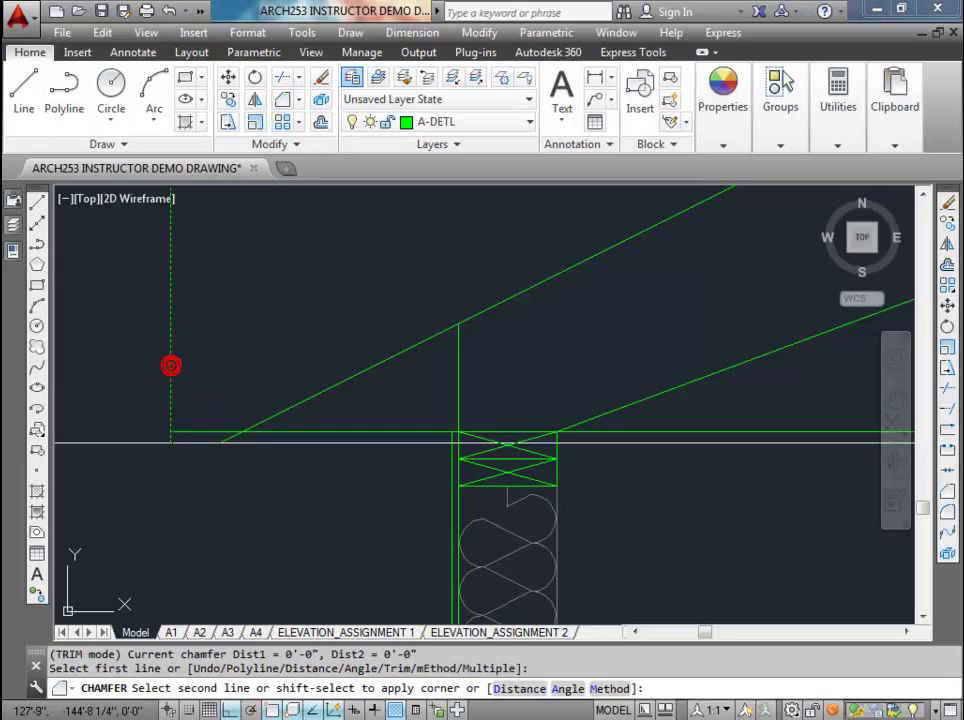
{"action": "key", "text": "Escape"}
{"action": "scroll", "coordinate": [258, 355], "scroll_direction": "down", "scroll_amount": 4}
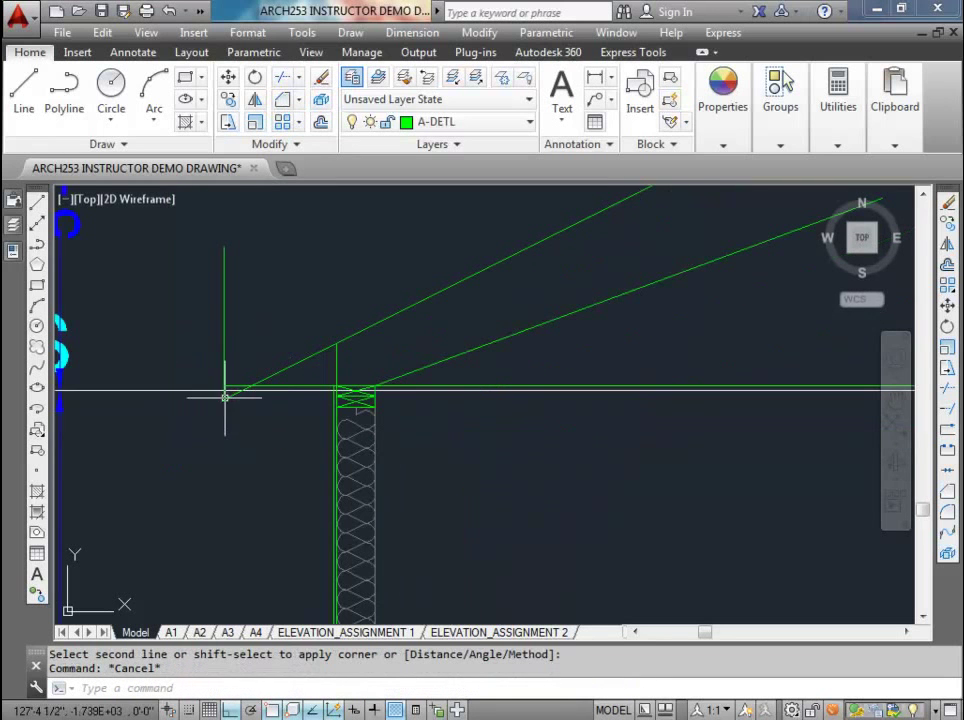
- Erase the 16-inch horizontal overhang line and the vertical construction line at the eave
{"action": "scroll", "coordinate": [226, 405], "scroll_direction": "up", "scroll_amount": 5}
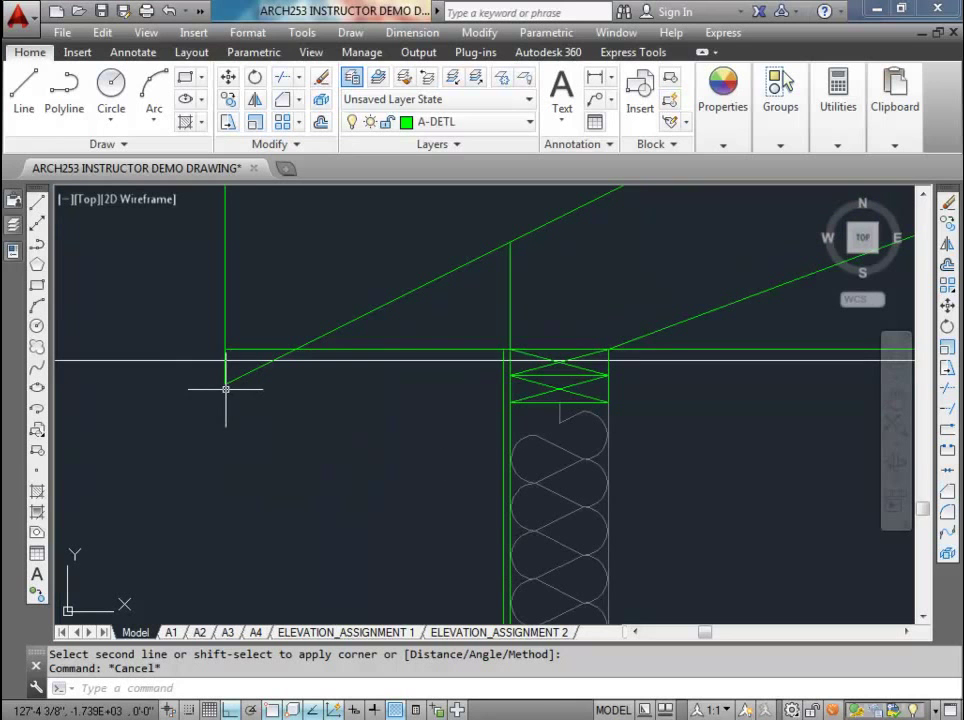
{"action": "left_click", "coordinate": [266, 349]}
{"action": "key", "text": "Delete"}
{"action": "scroll", "coordinate": [272, 330], "scroll_direction": "down", "scroll_amount": 5}
{"action": "left_click", "coordinate": [236, 266]}
{"action": "key", "text": "Delete"}
{"action": "scroll", "coordinate": [245, 278], "scroll_direction": "up", "scroll_amount": 2}
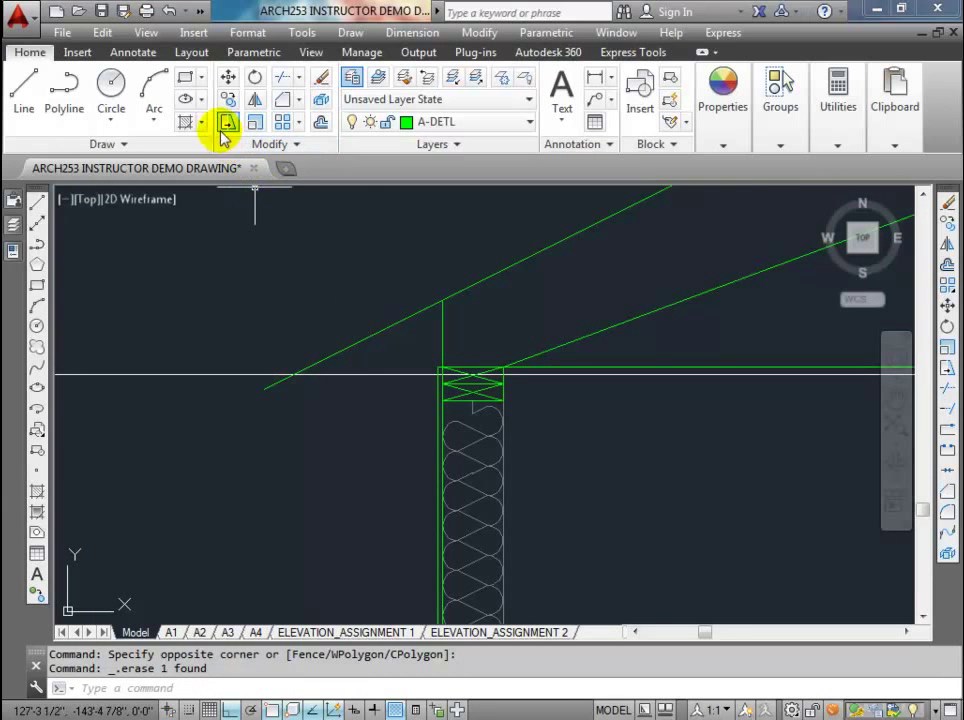
{"action": "left_click", "coordinate": [185, 82]}
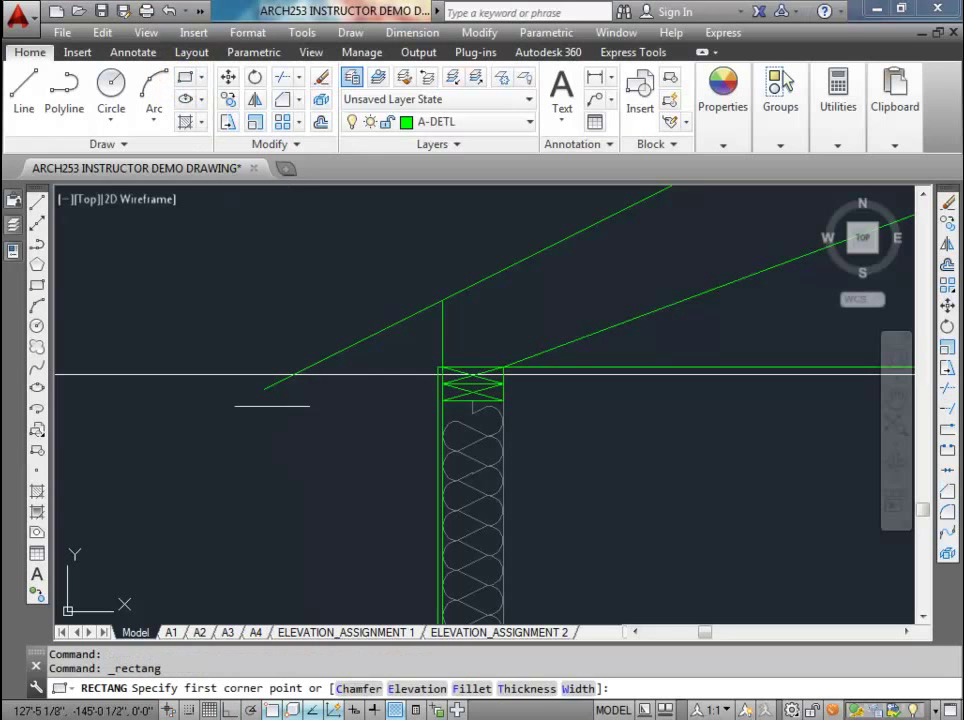
{"action": "left_click", "coordinate": [265, 391]}
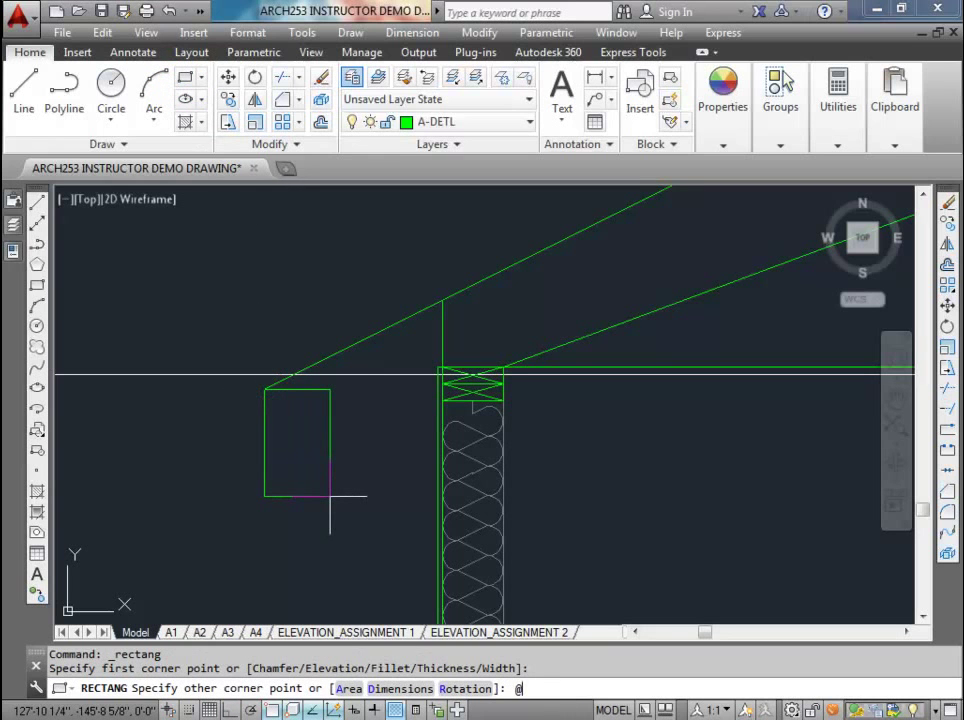
{"action": "key", "text": "Escape"}
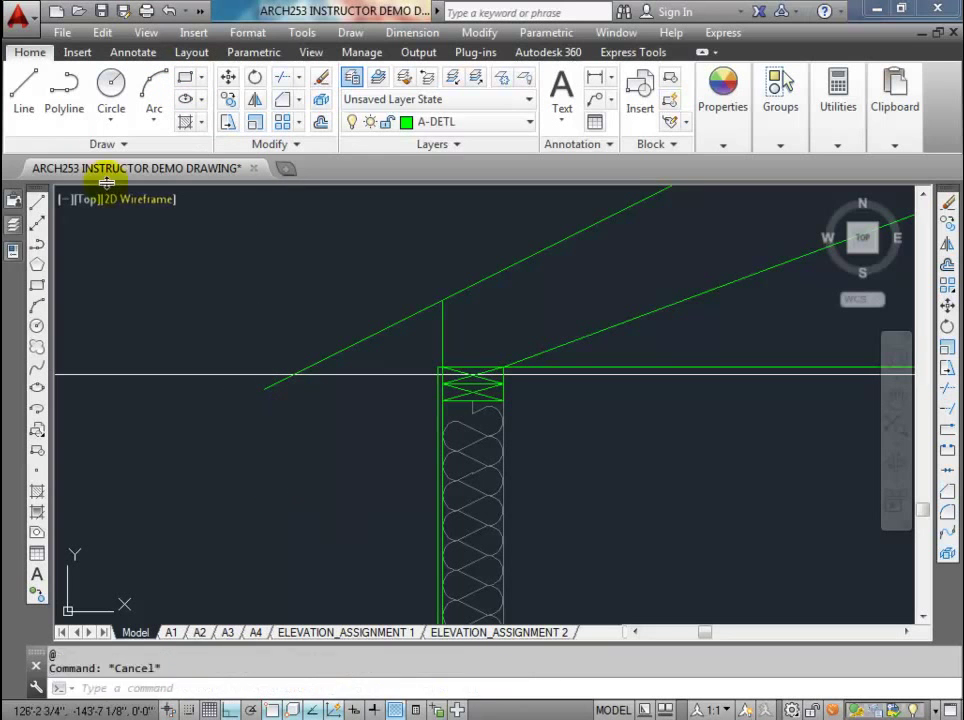
- Insert the lumber_2x6 block at a 90-degree rotation just below the eave end of the roof line
{"action": "left_click", "coordinate": [77, 50]}
{"action": "left_click", "coordinate": [33, 90]}
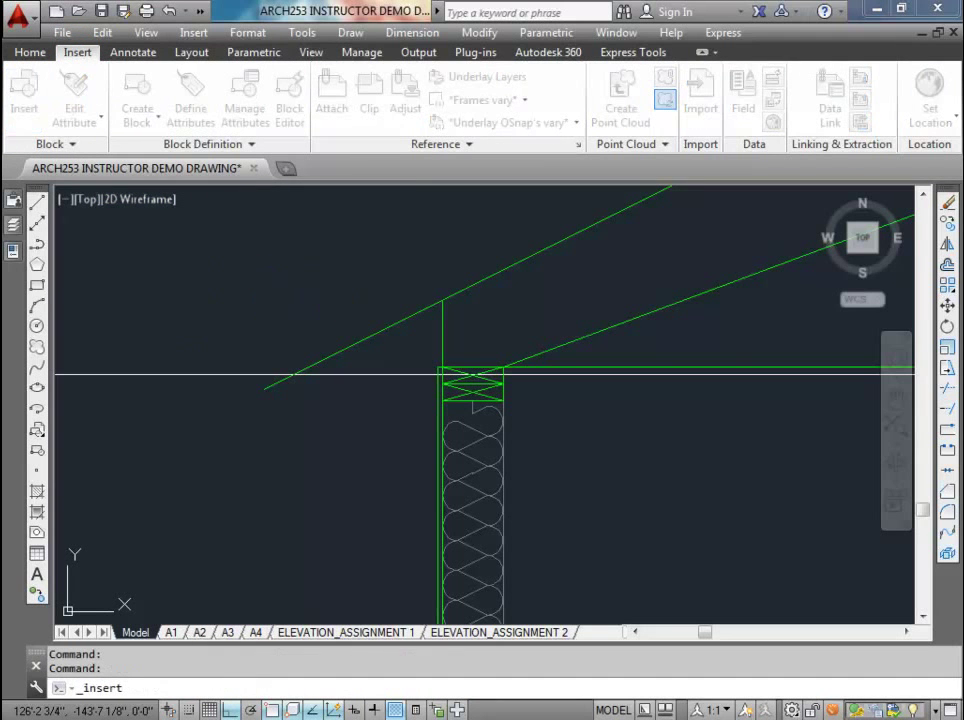
{"action": "left_click", "coordinate": [383, 232]}
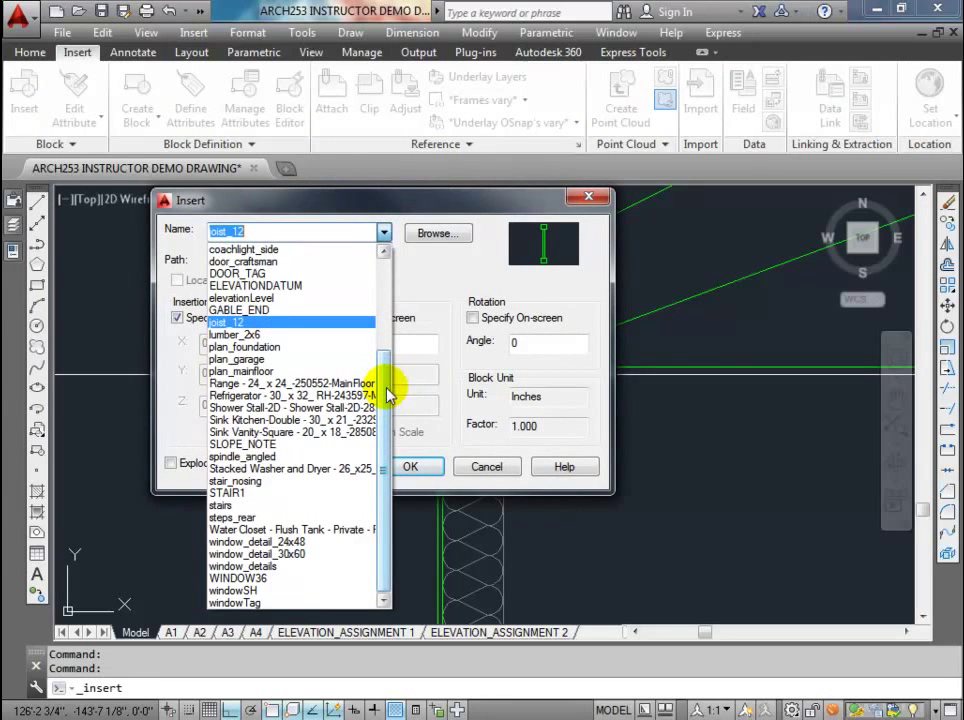
{"action": "left_click", "coordinate": [290, 334]}
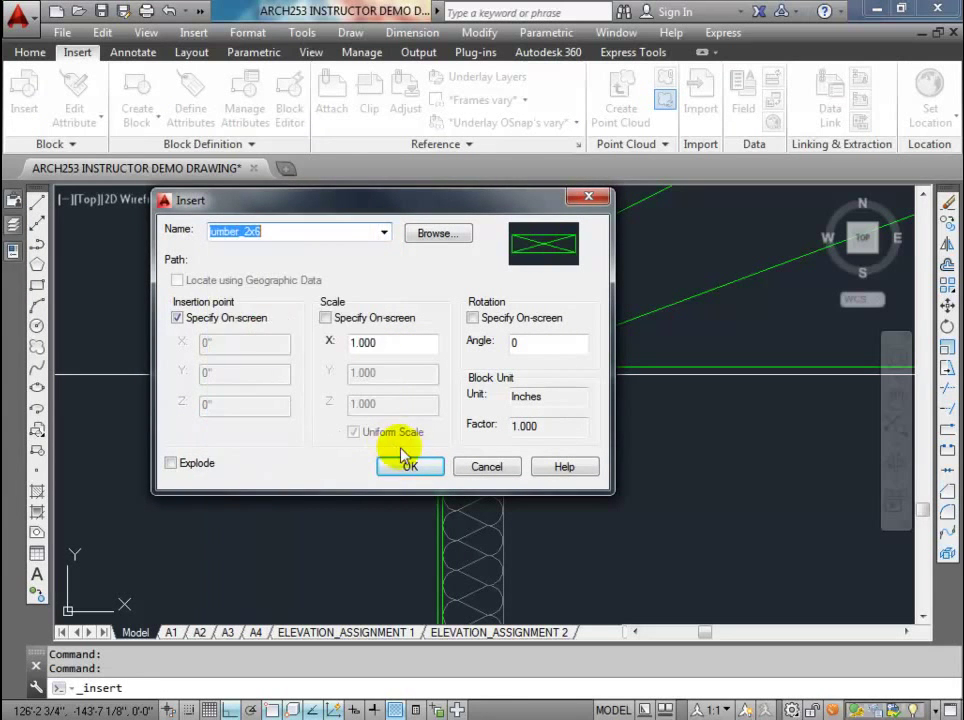
{"action": "left_click", "coordinate": [472, 317]}
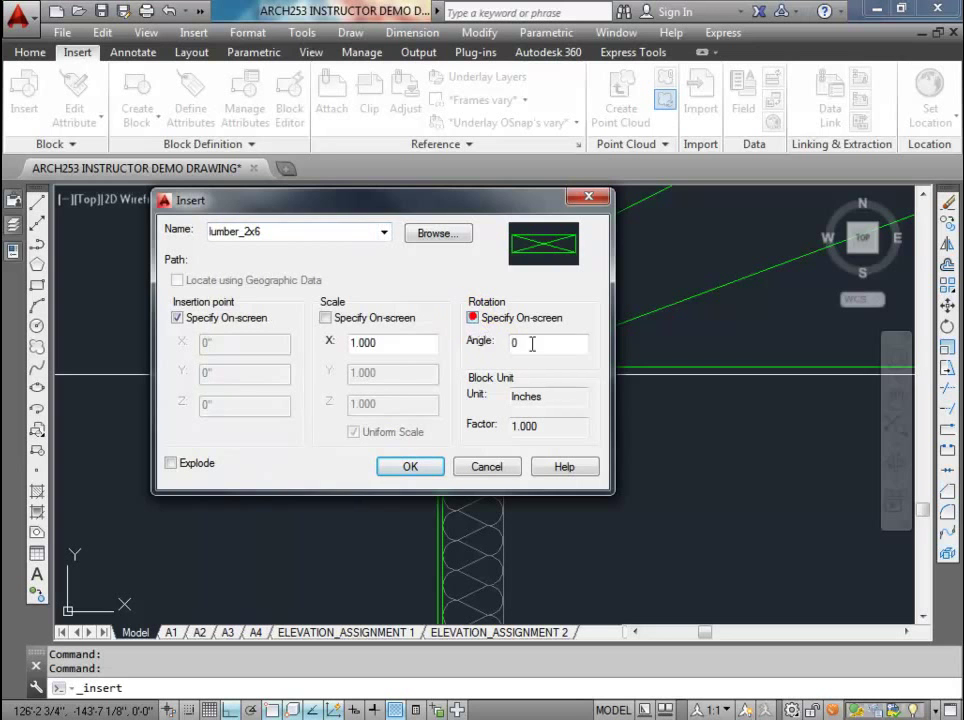
{"action": "type", "text": "90"}
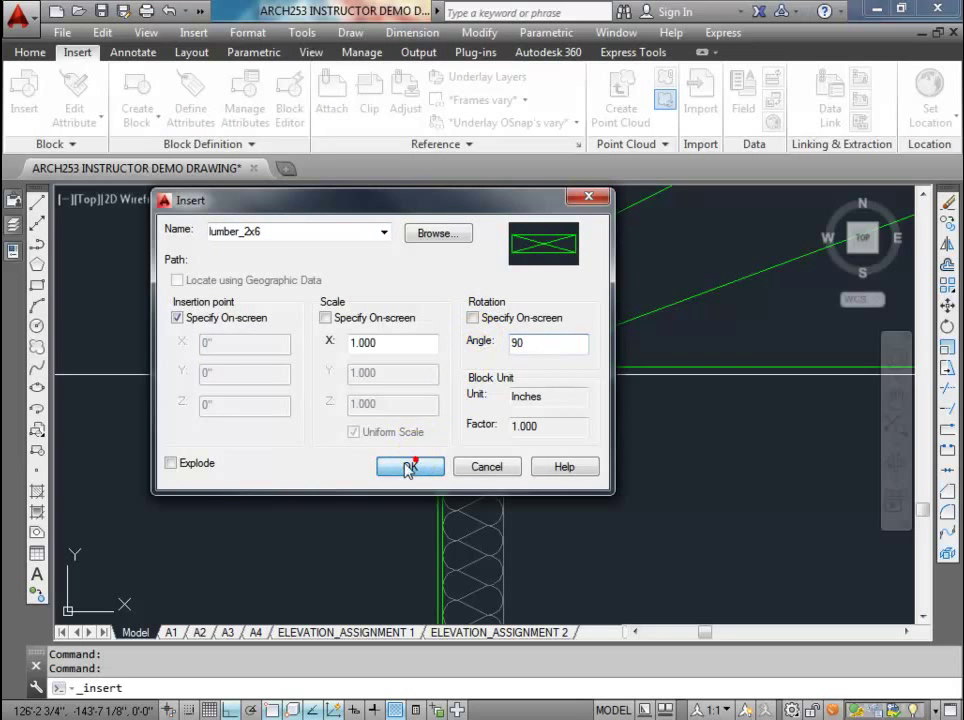
{"action": "left_click", "coordinate": [410, 466]}
{"action": "key", "text": "Escape"}
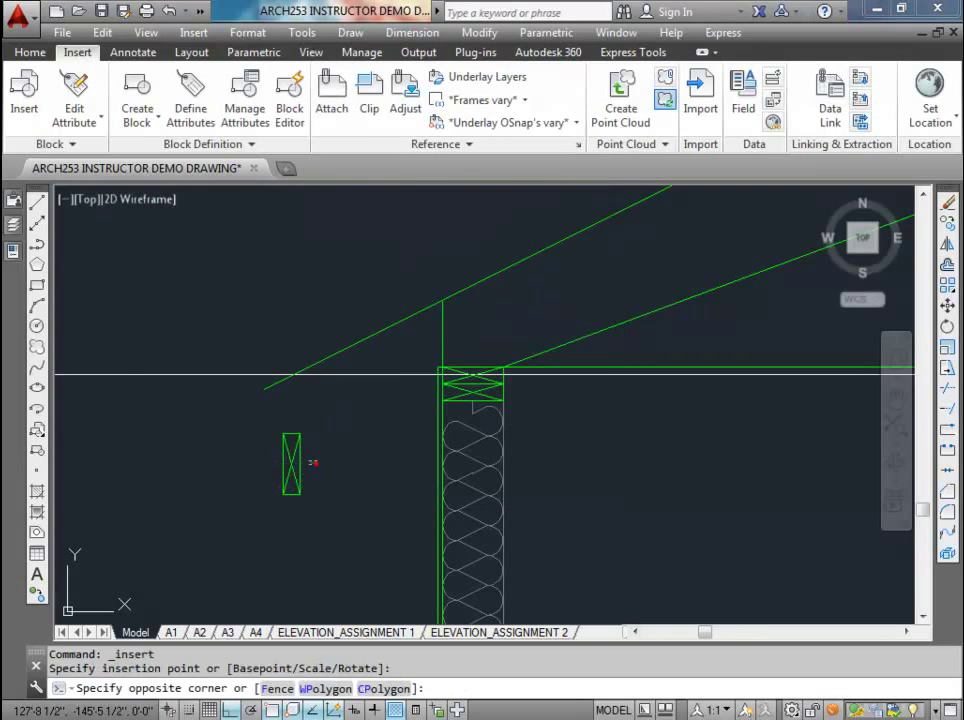
- Move the upright 2x6 block so its upper outer corner sits on the lower end of the roof slope line
{"action": "left_click", "coordinate": [275, 433]}
{"action": "type", "text": "m"}
{"action": "key", "text": "Return"}
{"action": "left_click", "coordinate": [284, 434]}
{"action": "left_click", "coordinate": [264, 391]}
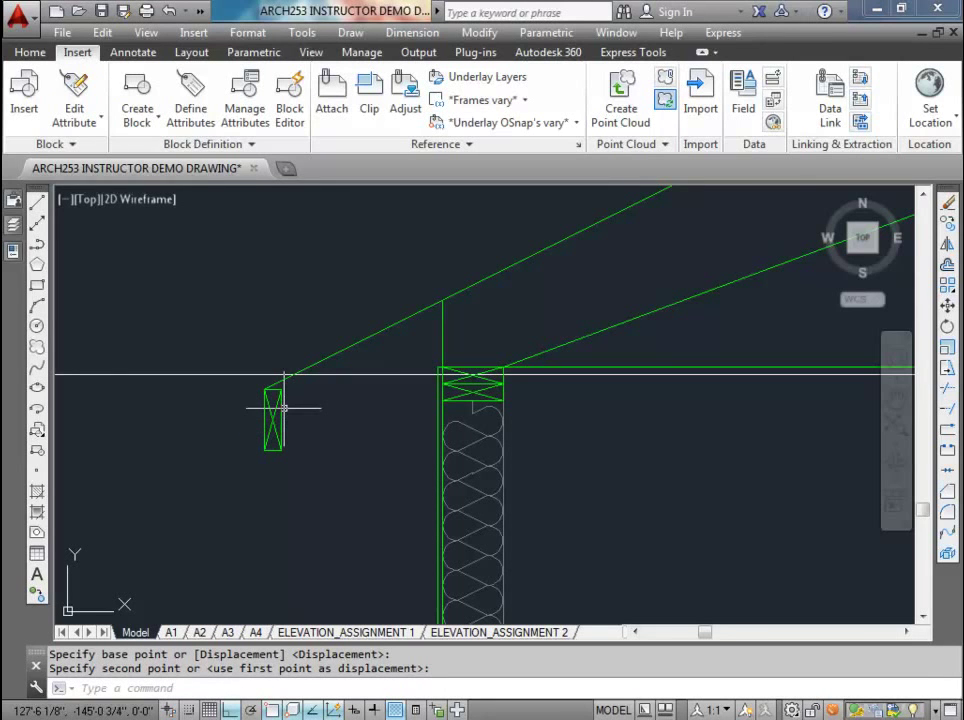
{"action": "scroll", "coordinate": [304, 260], "scroll_direction": "down", "scroll_amount": 2}
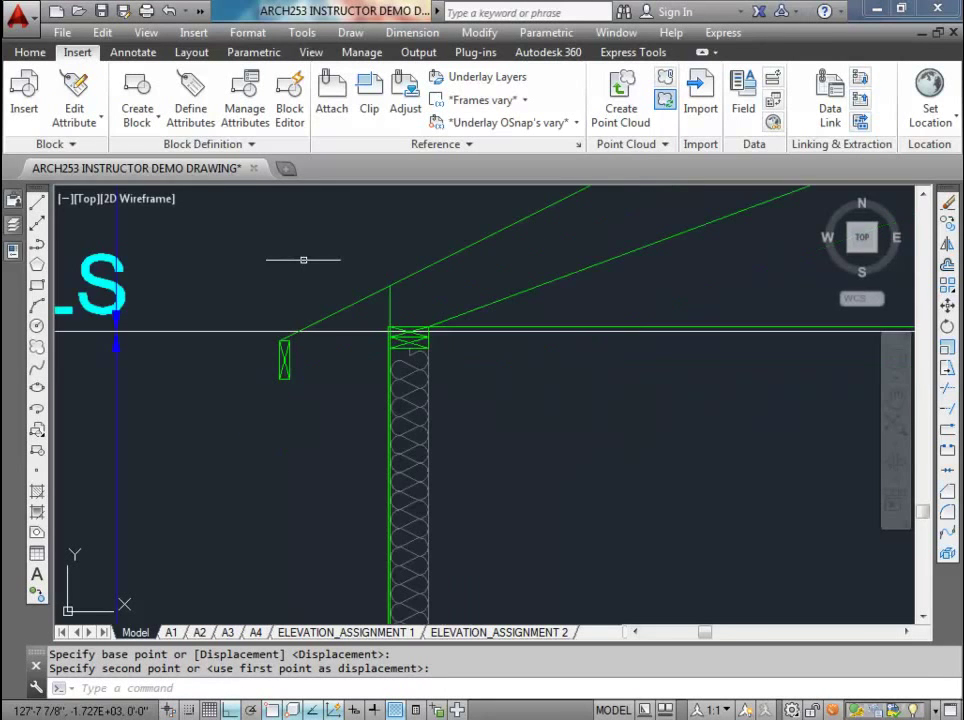
- Offset the sloped top chord line 3.5 inches downward
{"action": "left_click", "coordinate": [30, 52]}
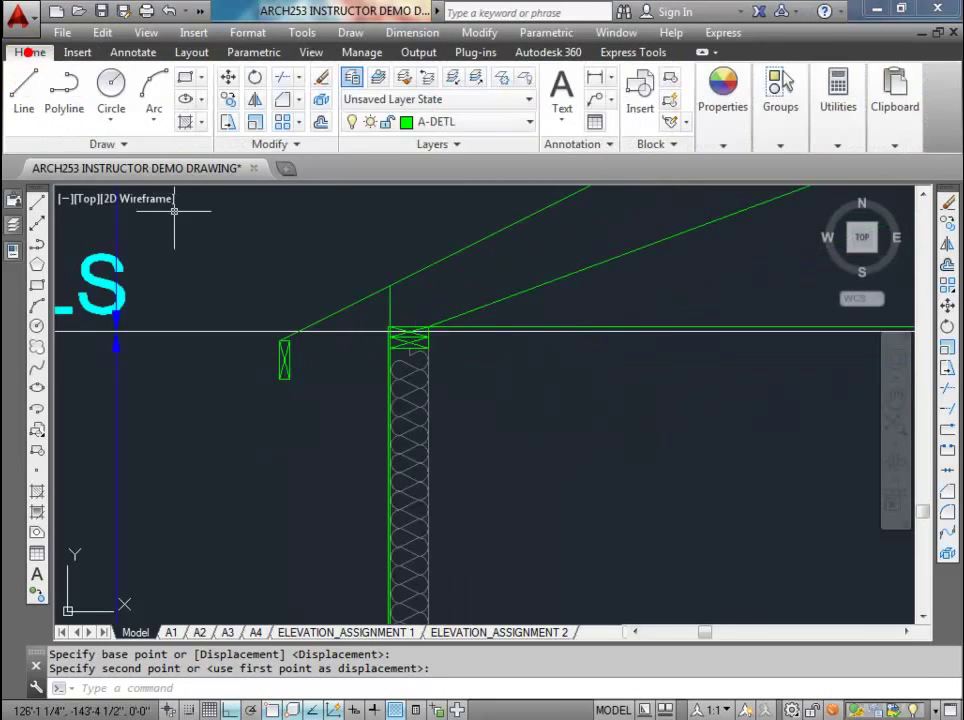
{"action": "left_click", "coordinate": [320, 121]}
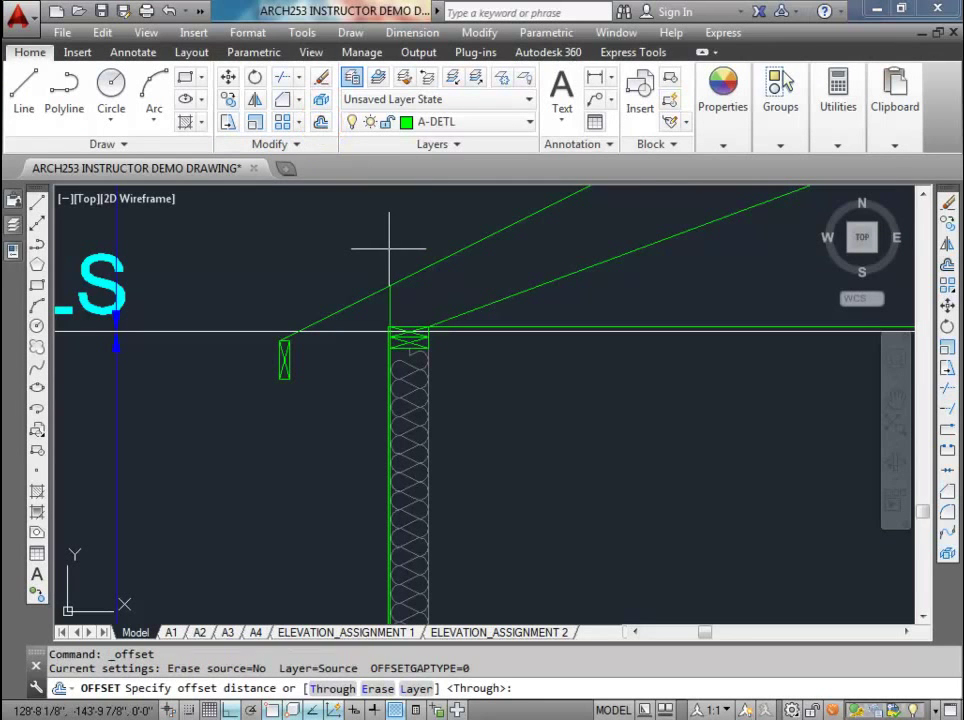
{"action": "type", "text": "3.5"}
{"action": "key", "text": "Return"}
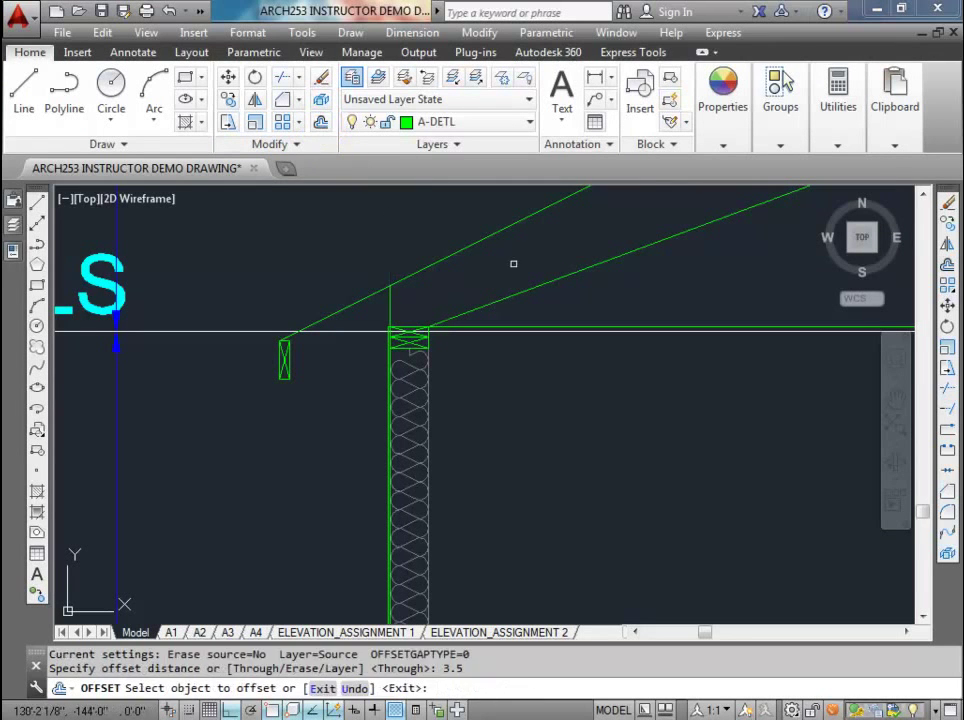
{"action": "left_click", "coordinate": [460, 251]}
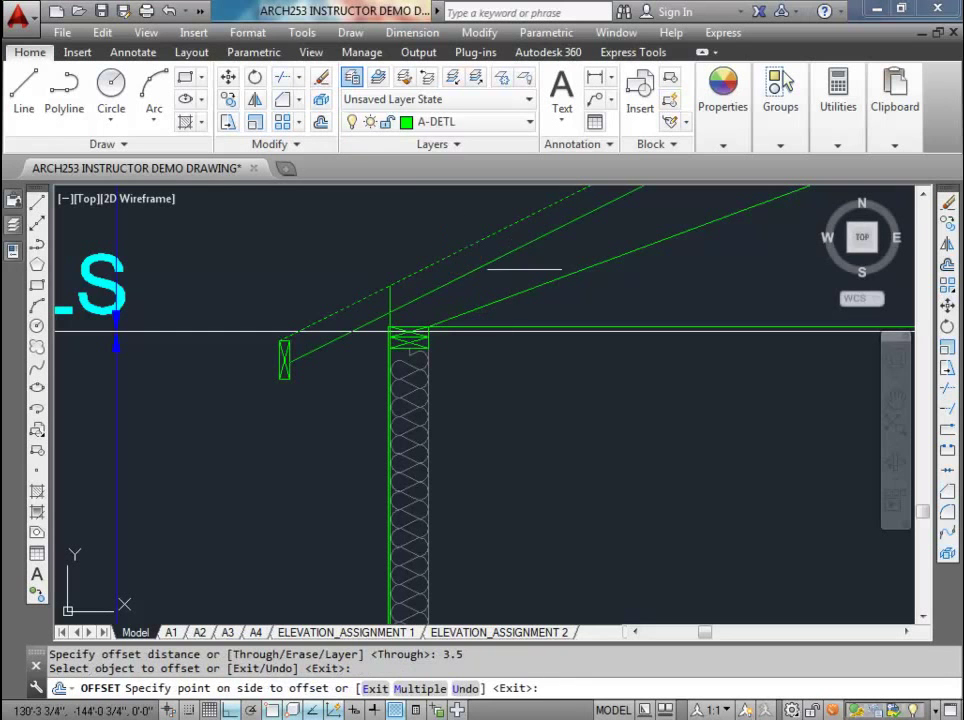
{"action": "left_click", "coordinate": [519, 269]}
{"action": "key", "text": "Escape"}
- Draw a vertical line from the lower end of the offset chord line up past the upper roof slope line
{"action": "scroll", "coordinate": [311, 366], "scroll_direction": "up", "scroll_amount": 4}
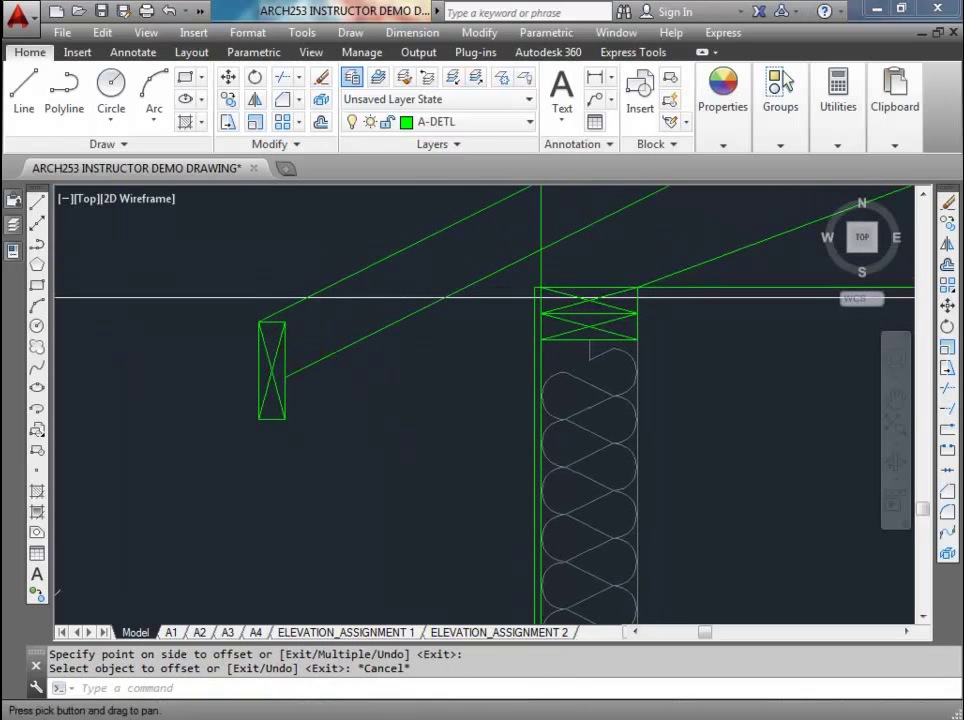
{"action": "type", "text": "l"}
{"action": "key", "text": "Return"}
{"action": "left_click", "coordinate": [286, 321]}
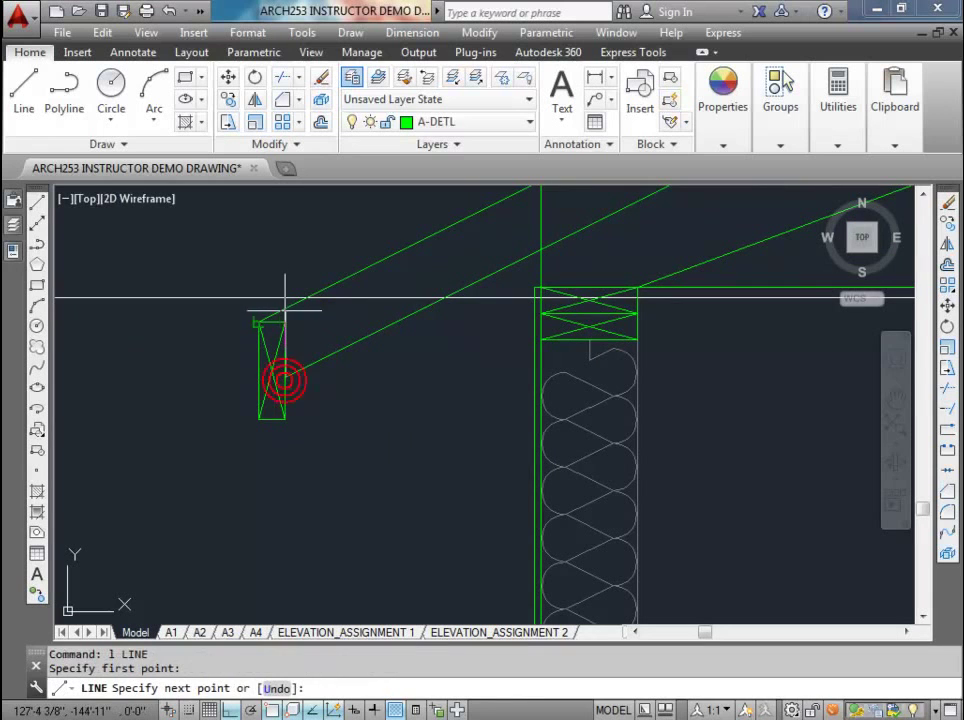
{"action": "left_click", "coordinate": [294, 258]}
{"action": "key", "text": "Escape"}
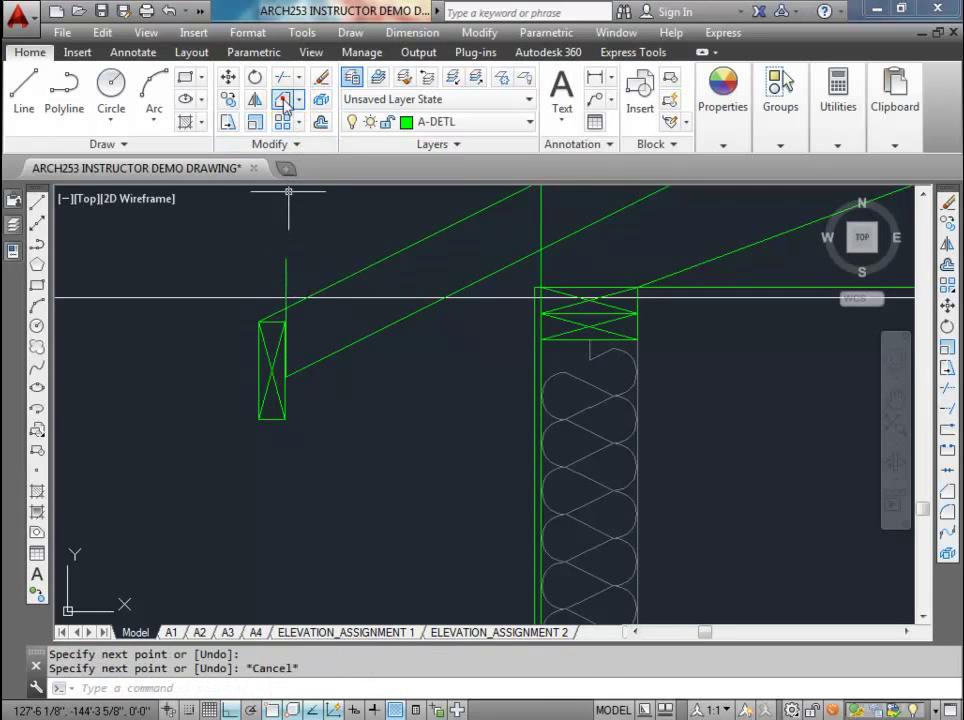
- Trim the upper roof slope line and the vertical line beside the 2x6 to a corner using Chamfer with zero distances
{"action": "left_click", "coordinate": [282, 99]}
{"action": "left_click", "coordinate": [287, 314]}
{"action": "left_click", "coordinate": [290, 303]}
{"action": "key", "text": "Escape"}
{"action": "scroll", "coordinate": [286, 321], "scroll_direction": "down", "scroll_amount": 2}
{"action": "scroll", "coordinate": [286, 321], "scroll_direction": "up", "scroll_amount": 3}
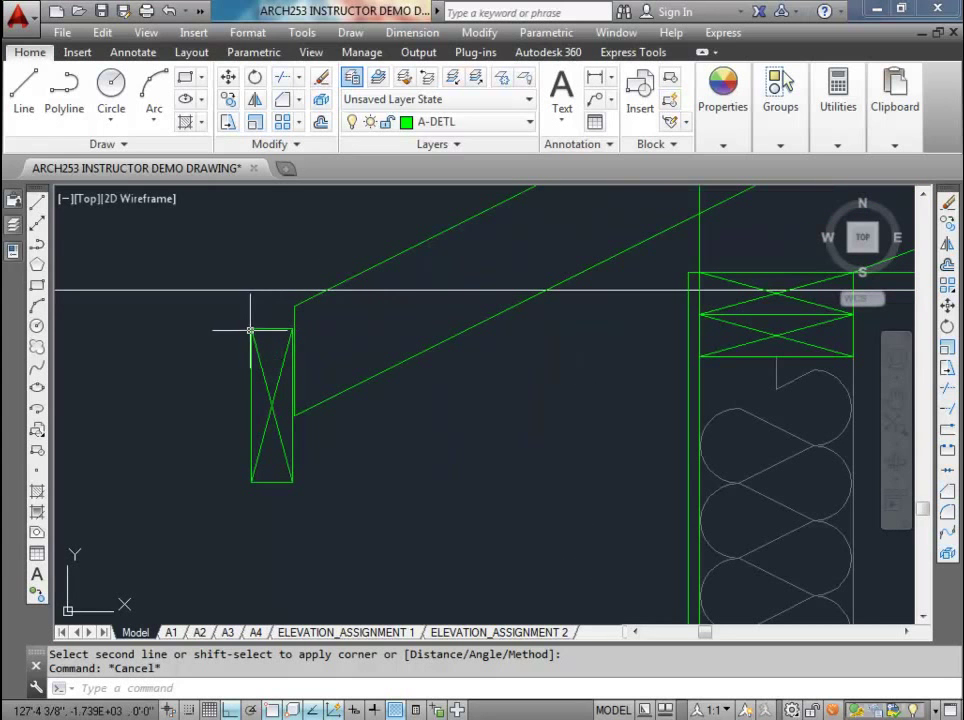
- Offset the upper roof slope line 0.375 inches upward as the roof sheathing line
{"action": "scroll", "coordinate": [270, 340], "scroll_direction": "down", "scroll_amount": 2}
{"action": "left_click", "coordinate": [320, 121]}
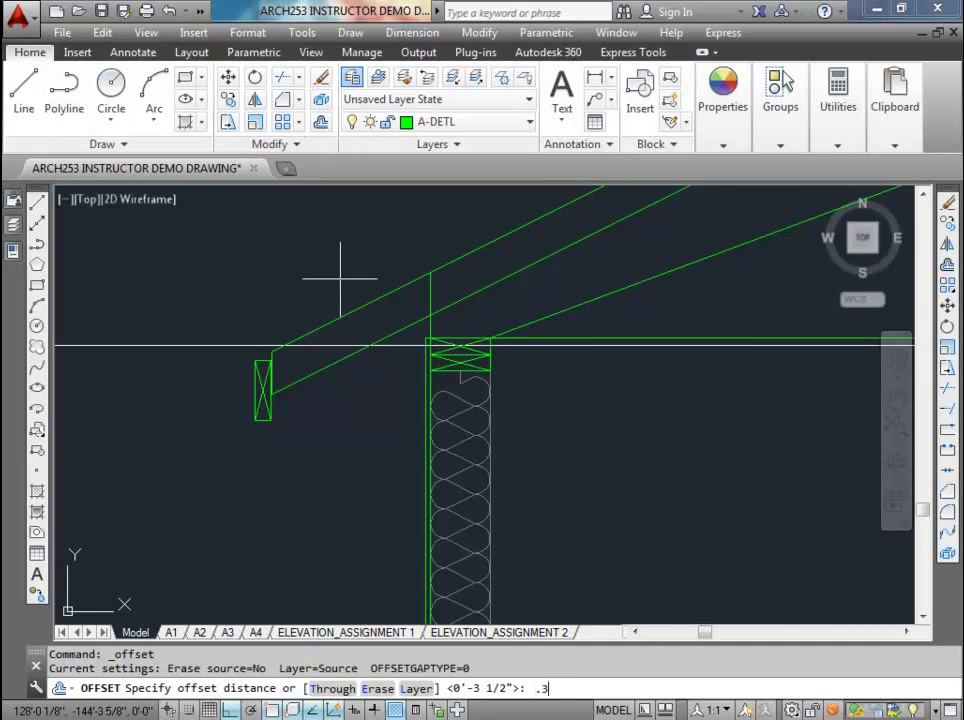
{"action": "key", "text": "Return"}
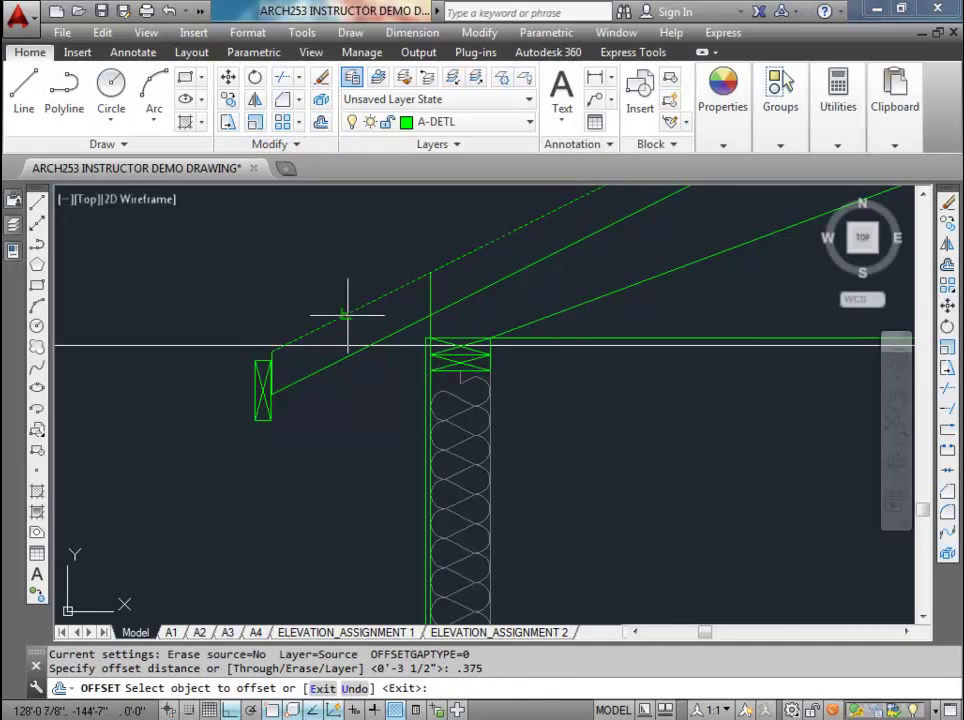
{"action": "left_click", "coordinate": [347, 315]}
{"action": "left_click", "coordinate": [321, 273]}
{"action": "key", "text": "Escape"}
- Draw a vertical line upward from the upper outer corner of the 2x6 sub-fascia past the sheathing line
{"action": "scroll", "coordinate": [262, 335], "scroll_direction": "up", "scroll_amount": 2}
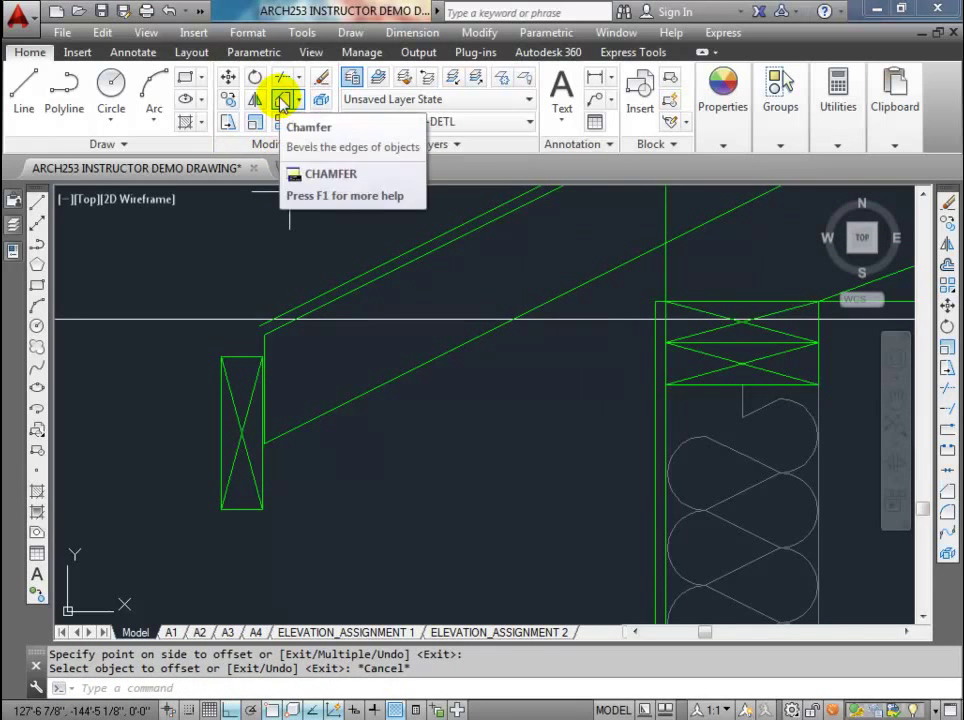
{"action": "key", "text": "Return"}
{"action": "left_click", "coordinate": [221, 357]}
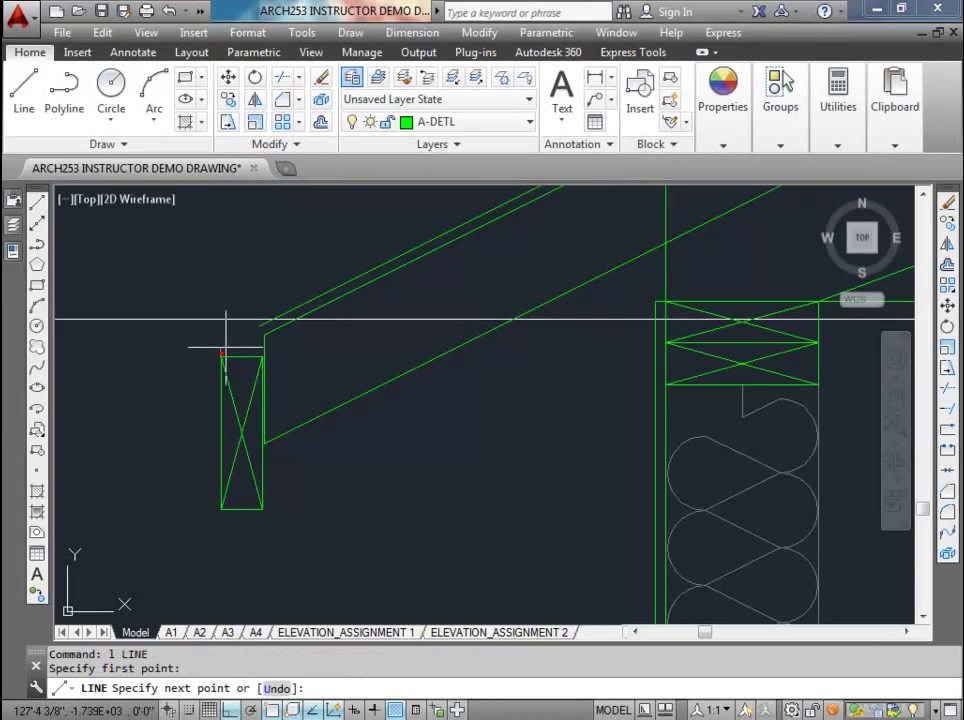
{"action": "left_click", "coordinate": [224, 257]}
- Try to join the outer vertical line and the sheathing line with Chamfer, and undo it
{"action": "left_click", "coordinate": [285, 100]}
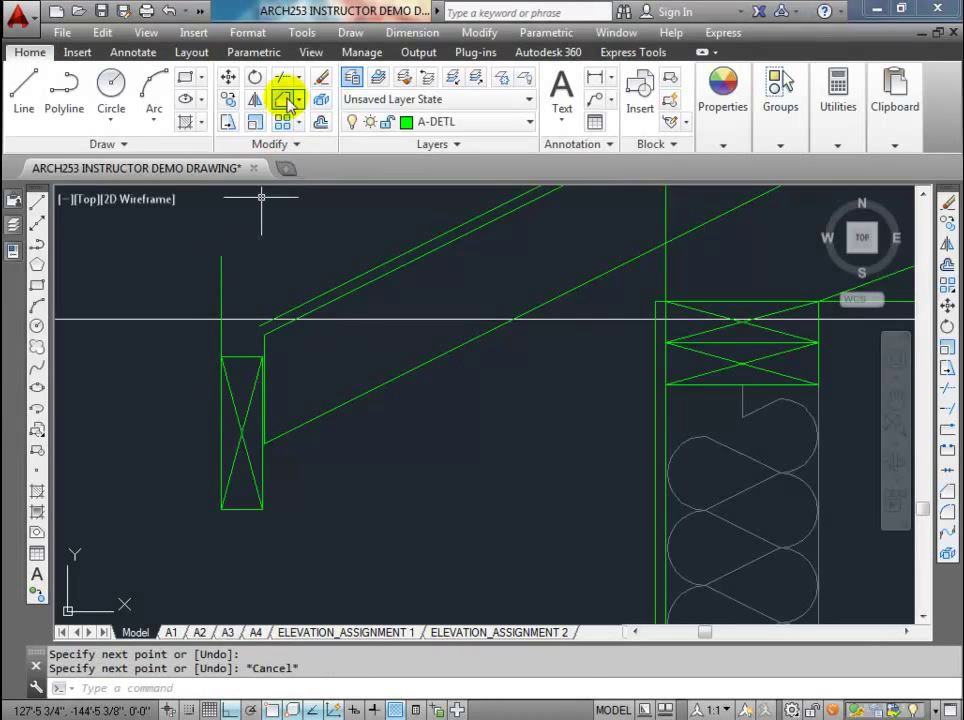
{"action": "left_click", "coordinate": [222, 338]}
{"action": "left_click", "coordinate": [258, 327]}
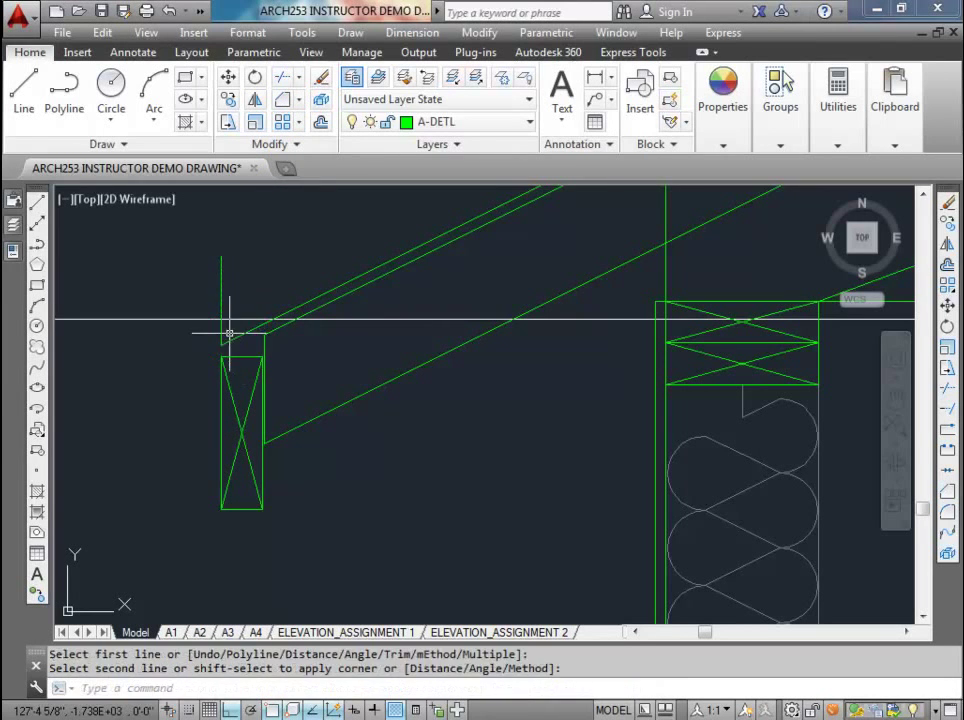
{"action": "key", "text": "ctrl+z"}
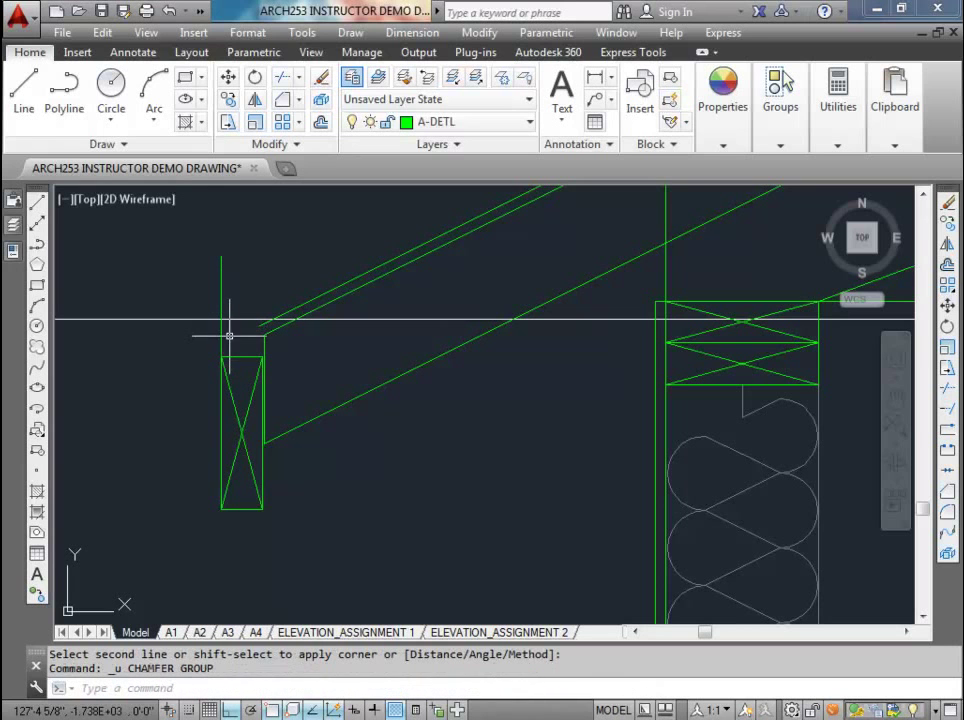
- Join the lower part of the outer vertical line and the sheathing line at a corner using Chamfer with zero distances
{"action": "left_click", "coordinate": [285, 99]}
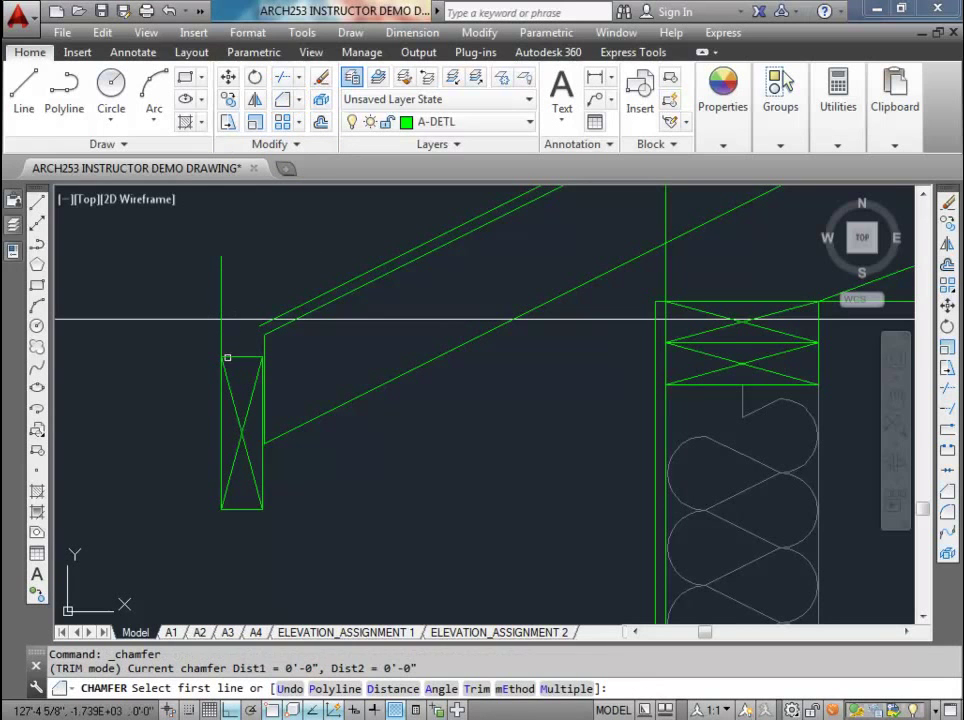
{"action": "scroll", "coordinate": [229, 356], "scroll_direction": "up", "scroll_amount": 2}
{"action": "left_click", "coordinate": [216, 353]}
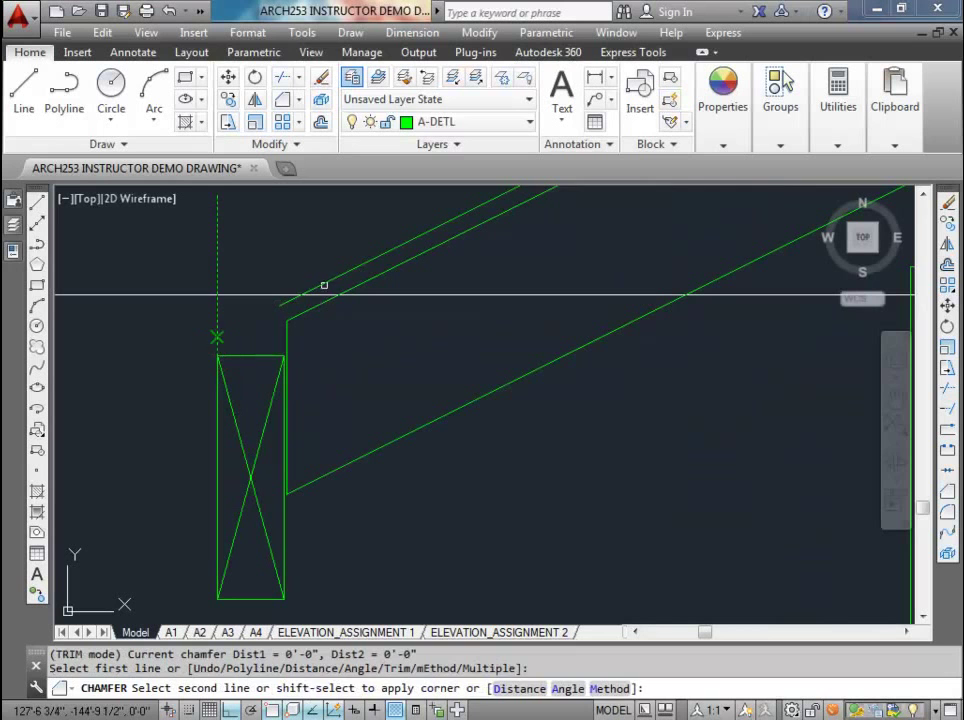
{"action": "left_click", "coordinate": [325, 283]}
{"action": "scroll", "coordinate": [273, 295], "scroll_direction": "down", "scroll_amount": 2}
{"action": "scroll", "coordinate": [273, 295], "scroll_direction": "up", "scroll_amount": 2}
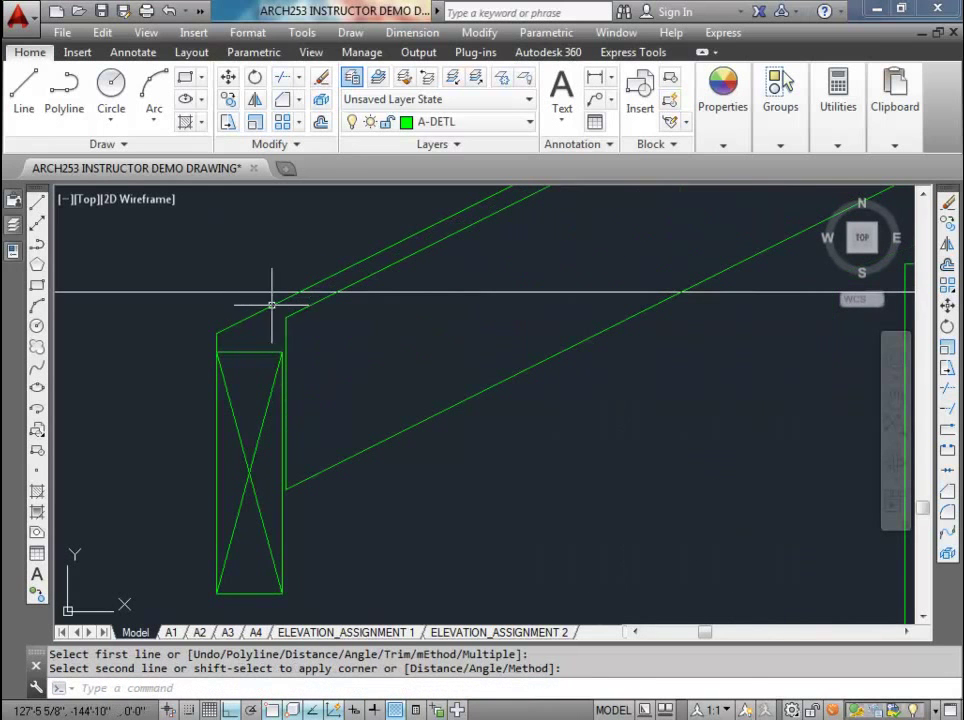
- Chamfer the short outer vertical line with the underside line of the sheathing, bringing that line to the outer corner of the 2x6
{"action": "key", "text": "Return"}
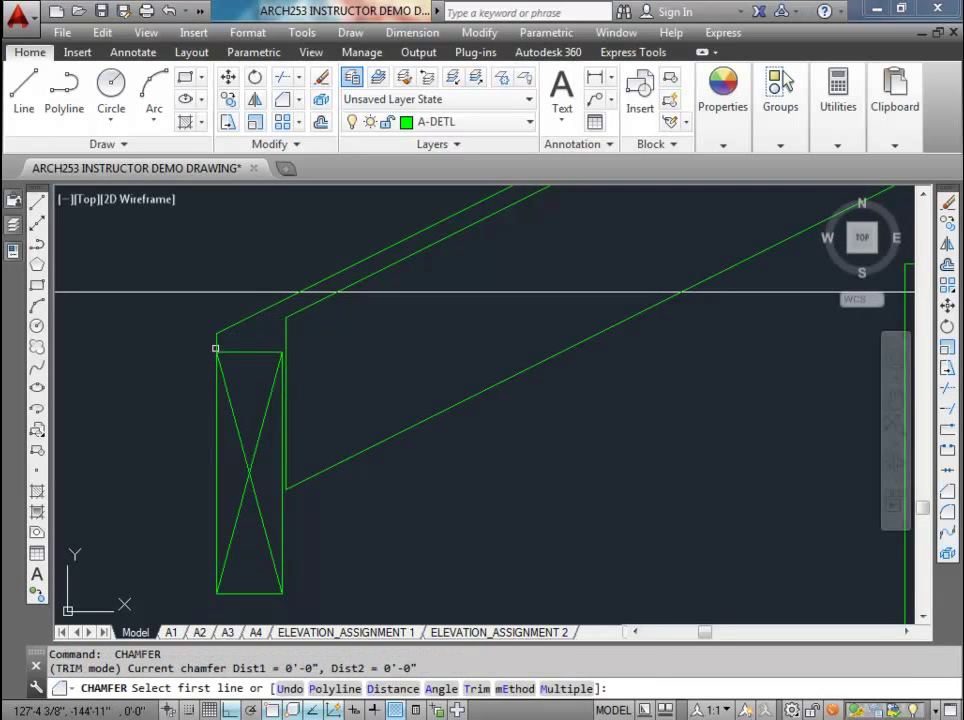
{"action": "left_click", "coordinate": [216, 342]}
{"action": "left_click", "coordinate": [299, 310]}
{"action": "key", "text": "Escape"}
{"action": "key", "text": "Escape"}
{"action": "scroll", "coordinate": [247, 364], "scroll_direction": "down", "scroll_amount": 3}
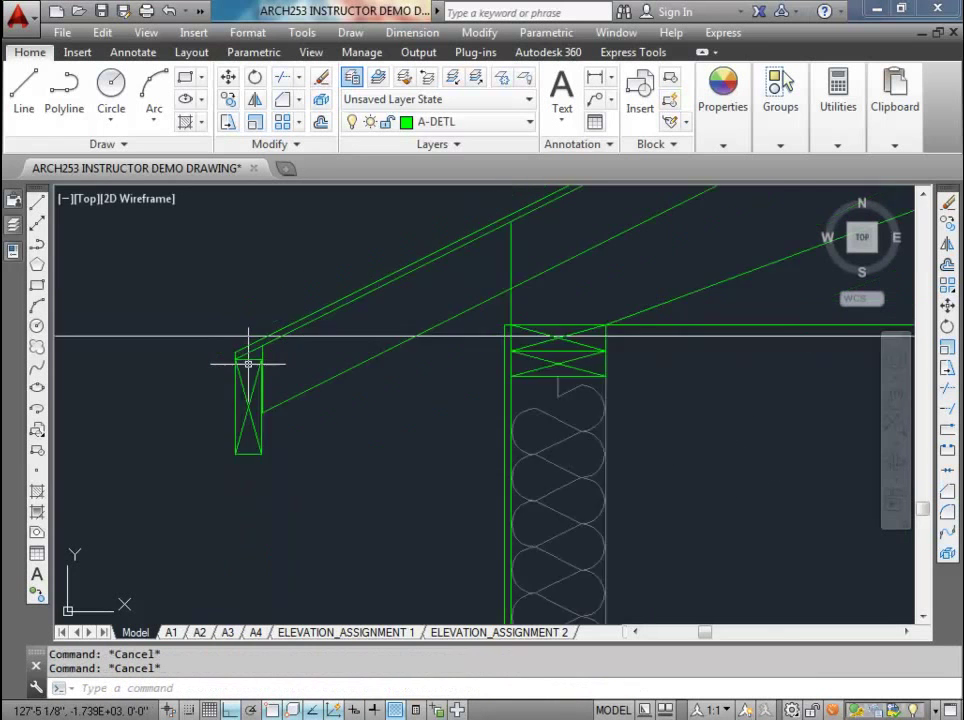
{"action": "scroll", "coordinate": [282, 312], "scroll_direction": "up", "scroll_amount": 2}
{"action": "mouse_move", "coordinate": [273, 344]}
{"action": "middle_mouse_down"}
{"action": "mouse_move", "coordinate": [198, 393]}
{"action": "mouse_move", "coordinate": [206, 382]}
{"action": "middle_mouse_up"}
{"action": "scroll", "coordinate": [178, 391], "scroll_direction": "down", "scroll_amount": 3}
{"action": "scroll", "coordinate": [249, 347], "scroll_direction": "up", "scroll_amount": 2}
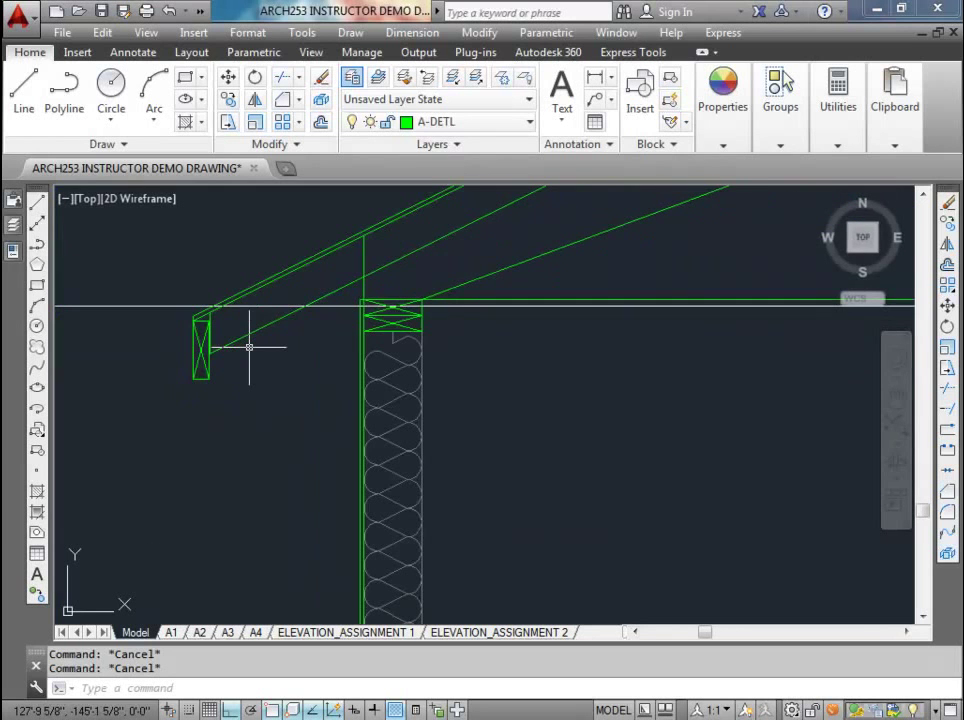
{"action": "type", "text": "l"}
{"action": "key", "text": "Return"}
{"action": "scroll", "coordinate": [249, 347], "scroll_direction": "up", "scroll_amount": 2}
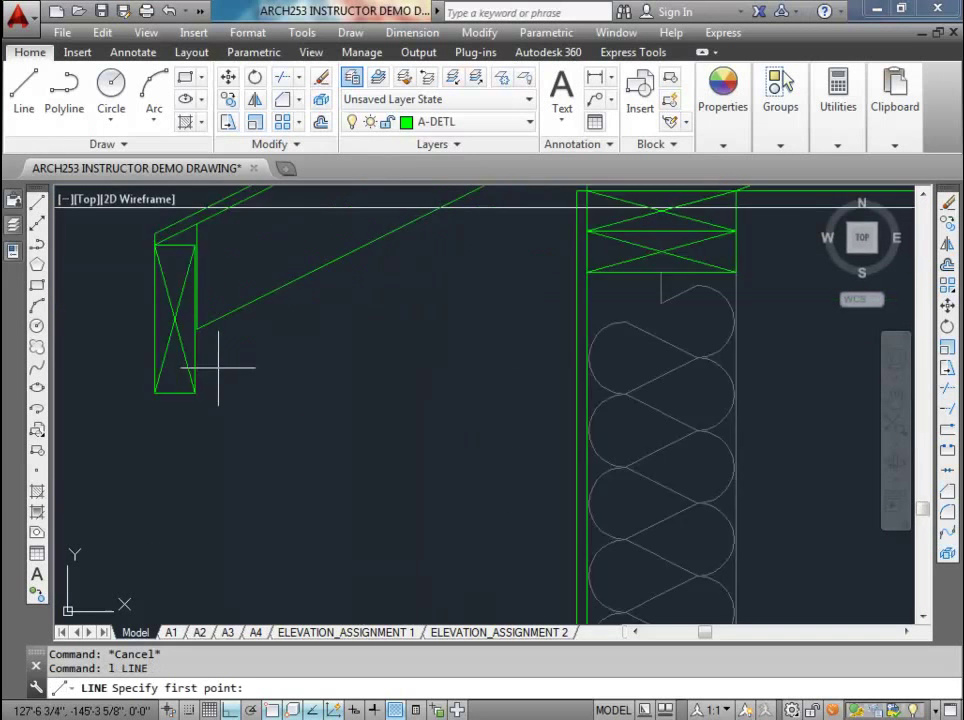
{"action": "scroll", "coordinate": [133, 398], "scroll_direction": "up", "scroll_amount": 2}
{"action": "key", "text": "Escape"}
- Erase the vertical line beside the inner face of the 2x6 sub-fascia
{"action": "scroll", "coordinate": [133, 398], "scroll_direction": "up", "scroll_amount": 3}
{"action": "middle_click_drag", "start_coordinate": [128, 280], "coordinate": [248, 470]}
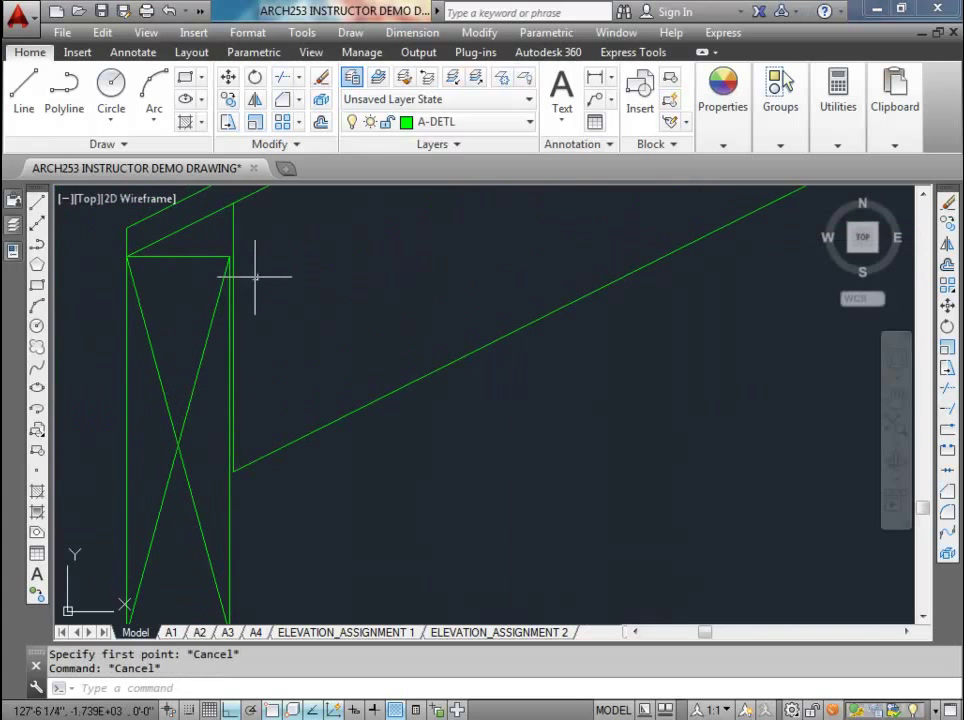
{"action": "left_click", "coordinate": [232, 235]}
{"action": "key", "text": "Delete"}
- Extend the lower line of the sloped top chord to the inner face of the 2x6 sub-fascia
{"action": "scroll", "coordinate": [257, 278], "scroll_direction": "down", "scroll_amount": 2}
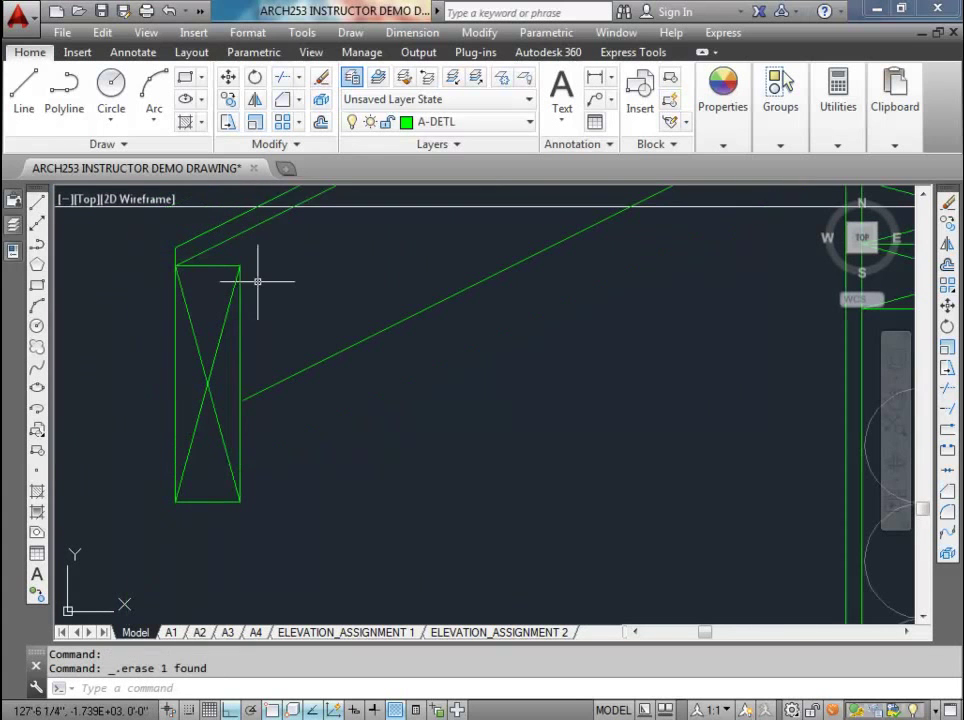
{"action": "type", "text": "tr"}
{"action": "key", "text": "Return"}
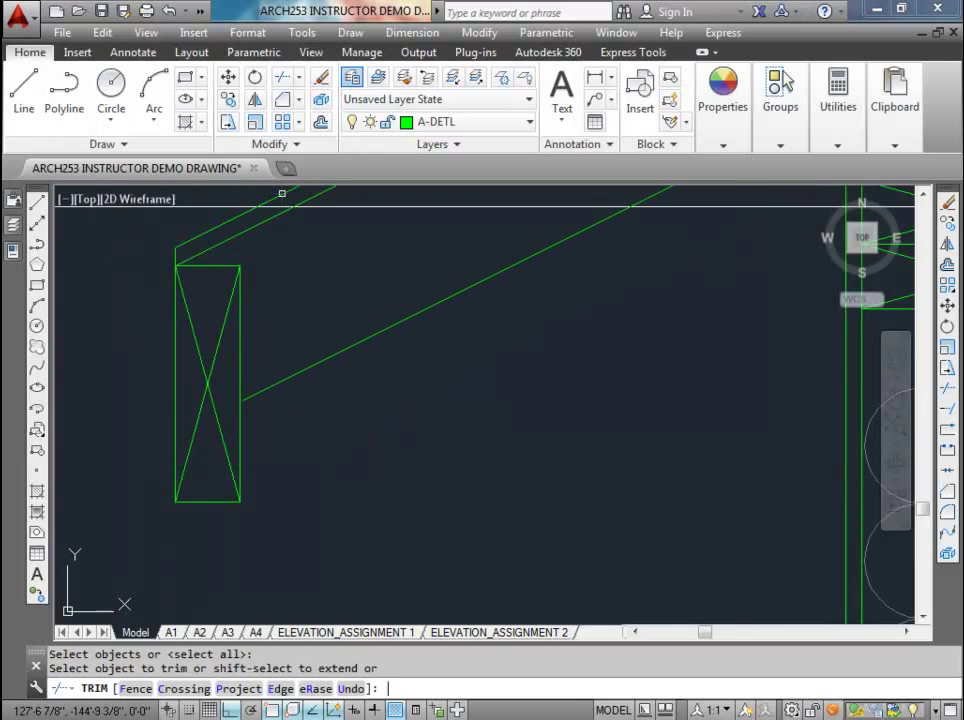
{"action": "left_click", "coordinate": [252, 395]}
{"action": "key", "text": "Return"}
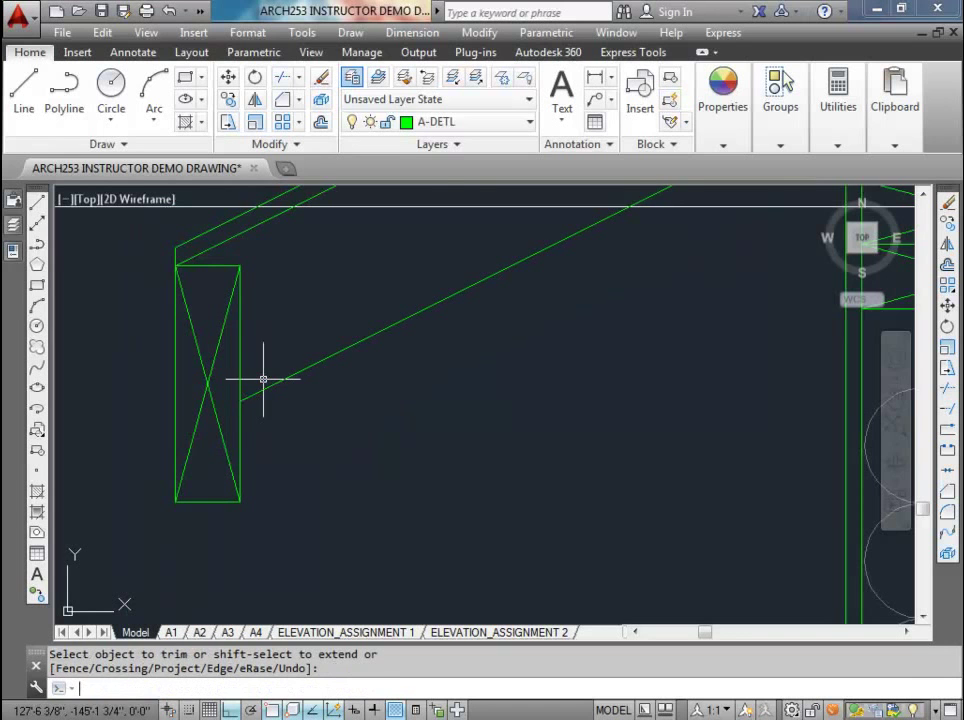
- Try offsetting the lower line of the sloped top chord 0.75 inches downward
{"action": "scroll", "coordinate": [262, 381], "scroll_direction": "down", "scroll_amount": 5}
{"action": "middle_click_drag", "start_coordinate": [262, 381], "coordinate": [239, 405]}
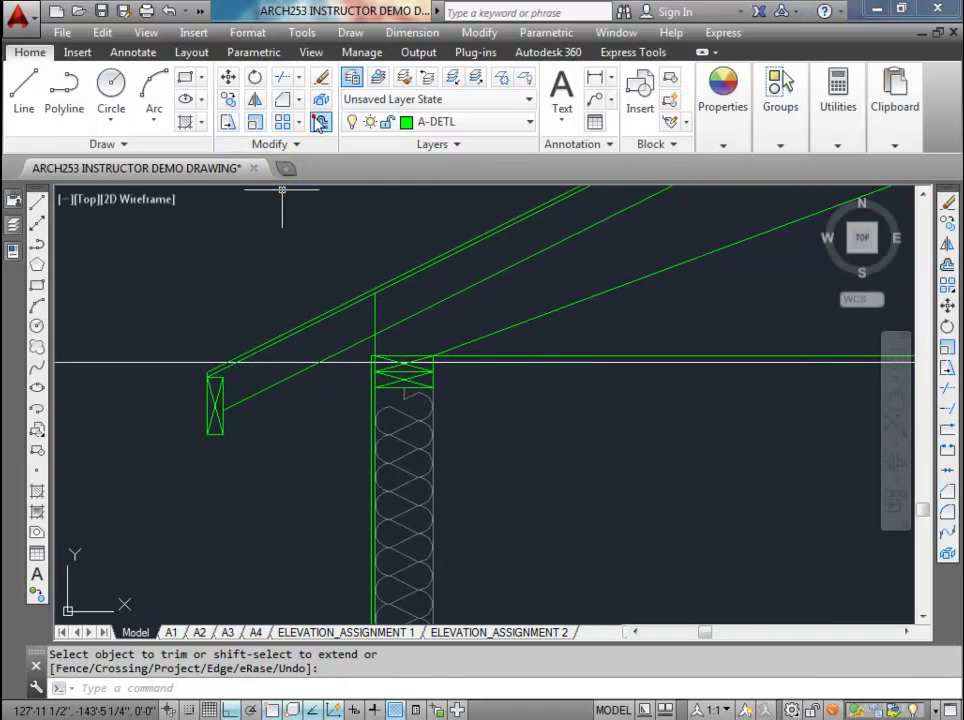
{"action": "left_click", "coordinate": [321, 121]}
{"action": "type", "text": "."}
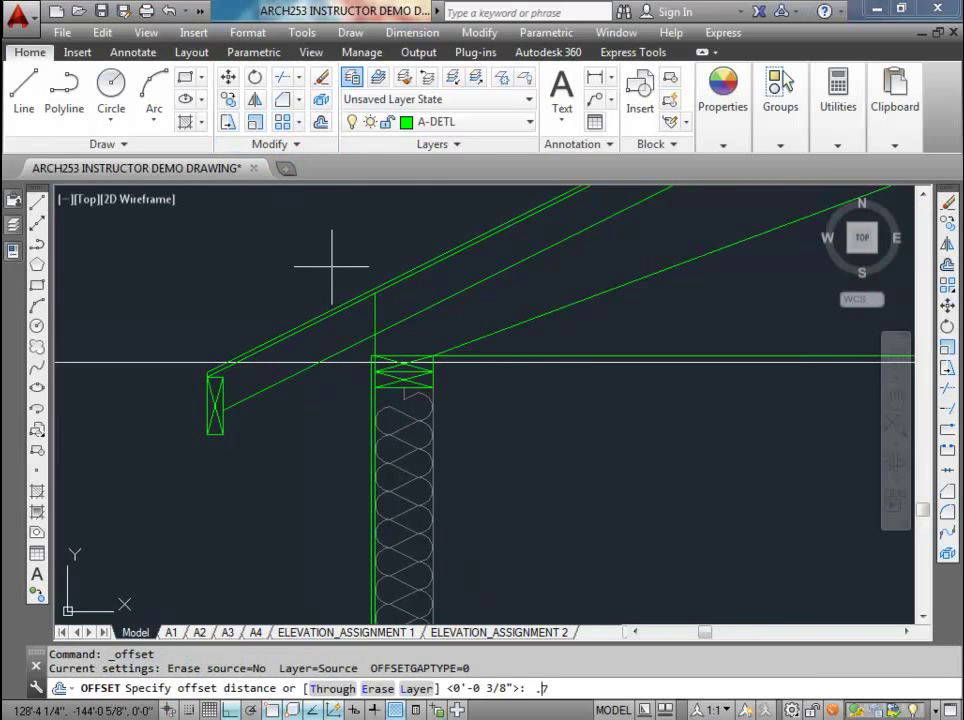
{"action": "type", "text": "75"}
{"action": "key", "text": "Return"}
{"action": "left_click", "coordinate": [282, 381]}
{"action": "left_click", "coordinate": [331, 421]}
{"action": "key", "text": "Escape"}
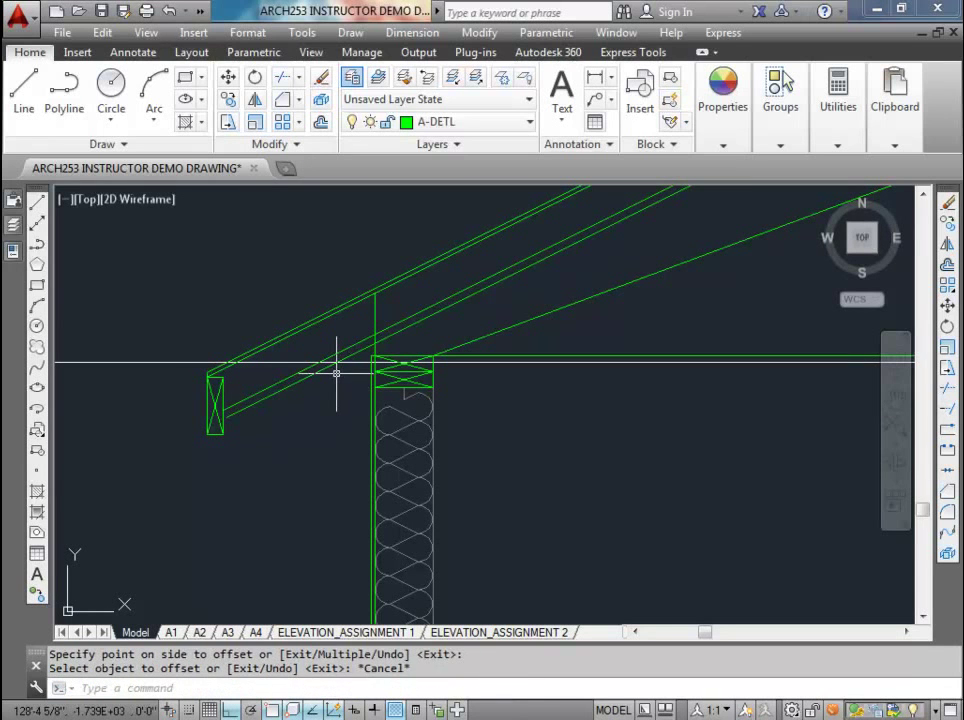
- Offset the lower line of the sloped top chord 0.375 inches downward
{"action": "left_click", "coordinate": [322, 122]}
{"action": "type", "text": ".375"}
{"action": "key", "text": "Return"}
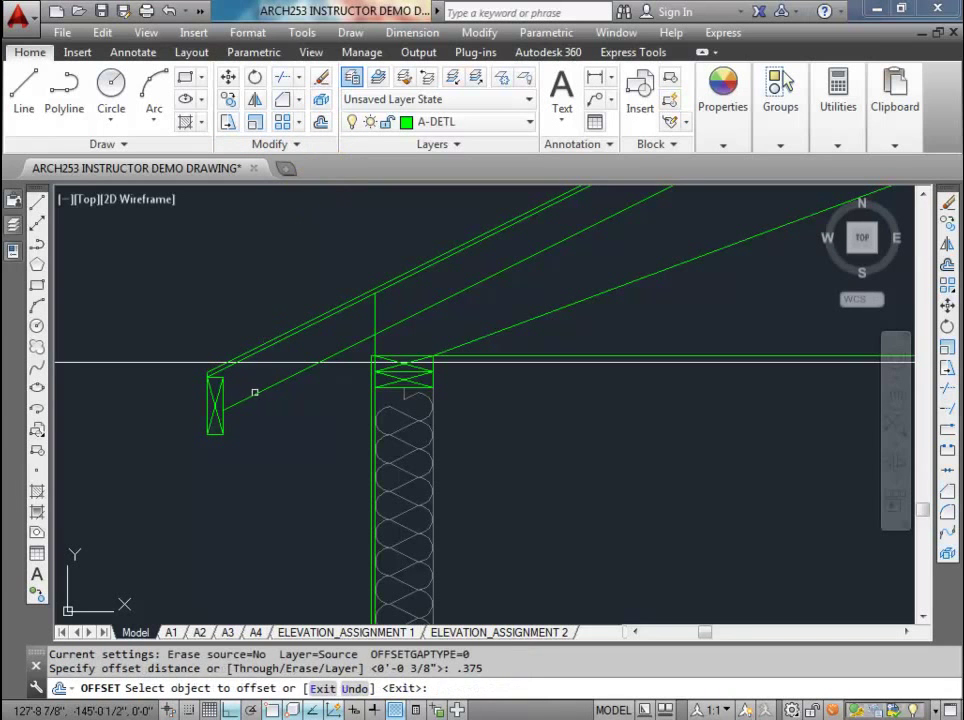
{"action": "left_click", "coordinate": [258, 396]}
{"action": "left_click", "coordinate": [282, 439]}
{"action": "key", "text": "Escape"}
{"action": "key", "text": "Escape"}
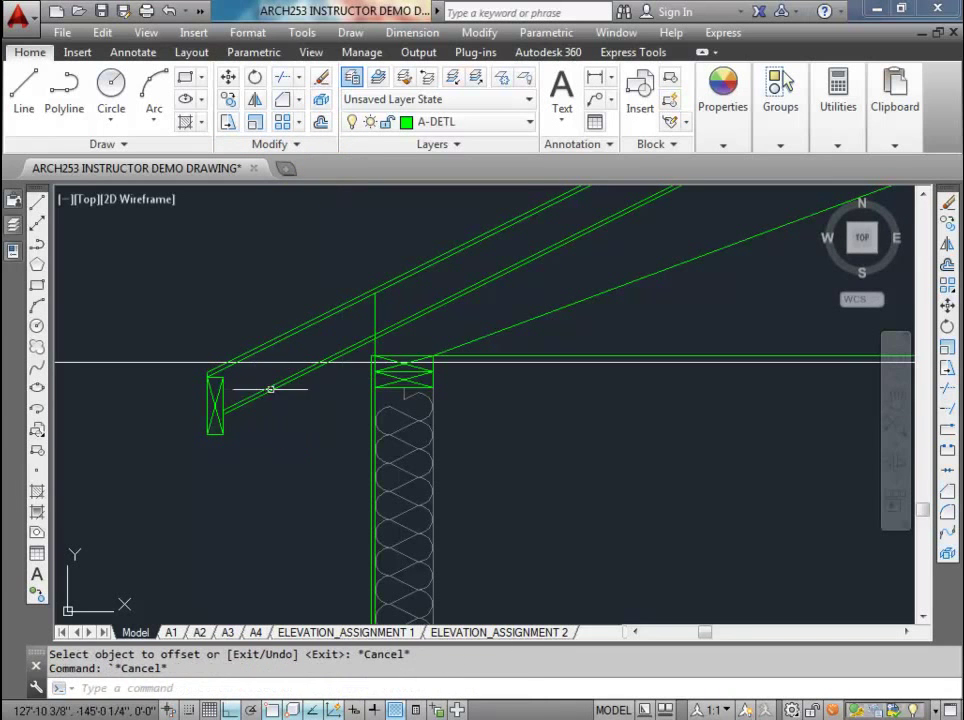
- Extend the new offset line below the top chord to the inner face of the 2x6 sub-fascia
{"action": "scroll", "coordinate": [288, 390], "scroll_direction": "up", "scroll_amount": 4}
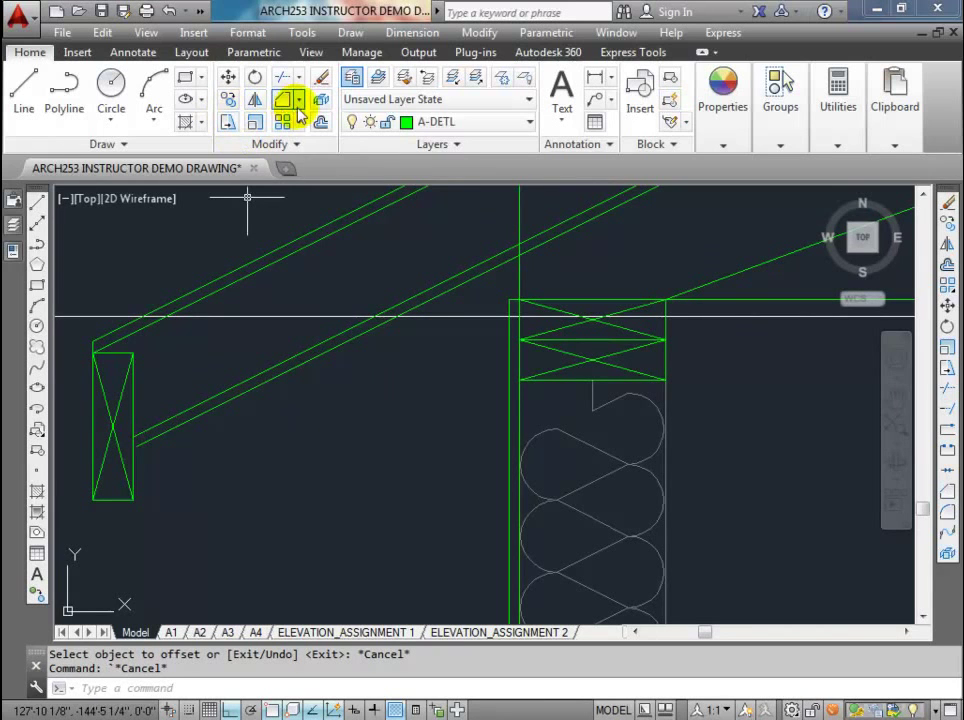
{"action": "type", "text": "t"}
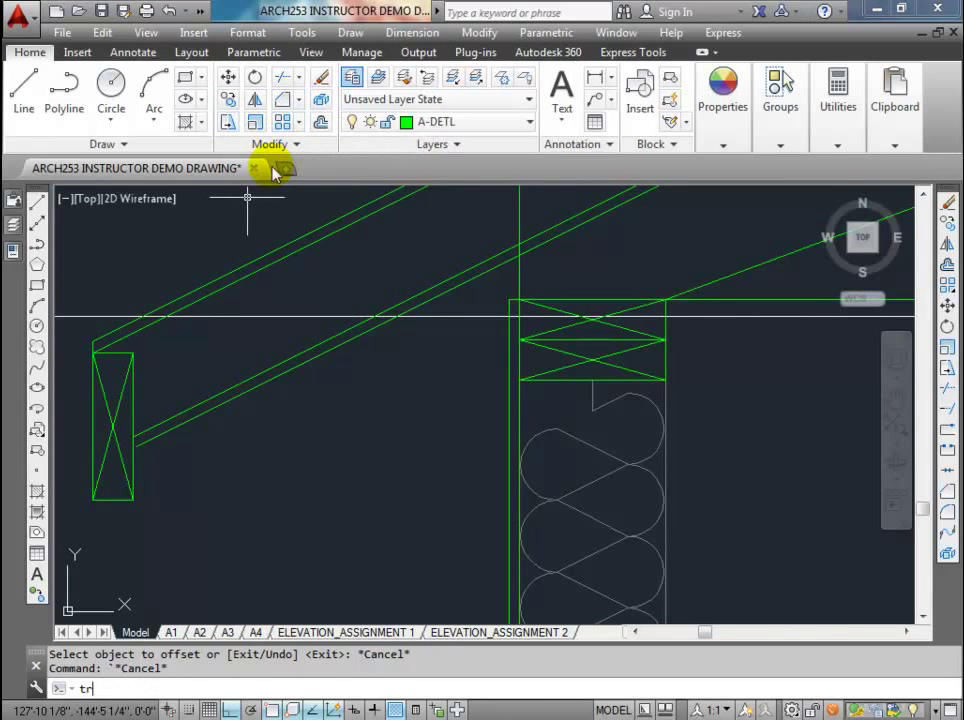
{"action": "type", "text": "r"}
{"action": "key", "text": "Return"}
{"action": "key", "text": "Return"}
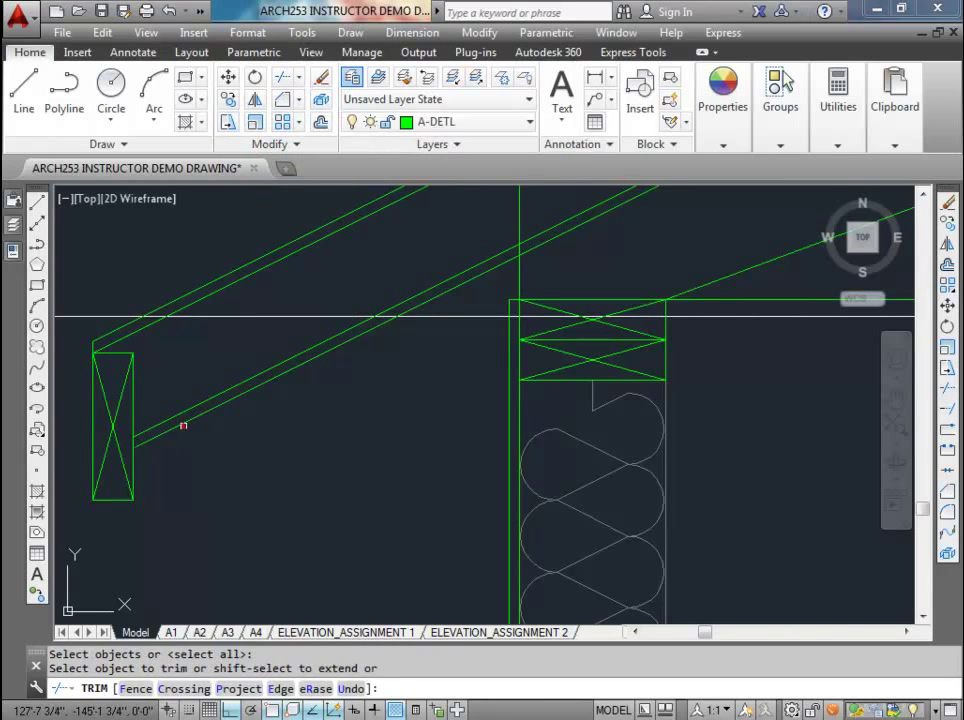
{"action": "left_click", "coordinate": [183, 426]}
{"action": "middle_click_drag", "start_coordinate": [149, 444], "coordinate": [30, 506]}
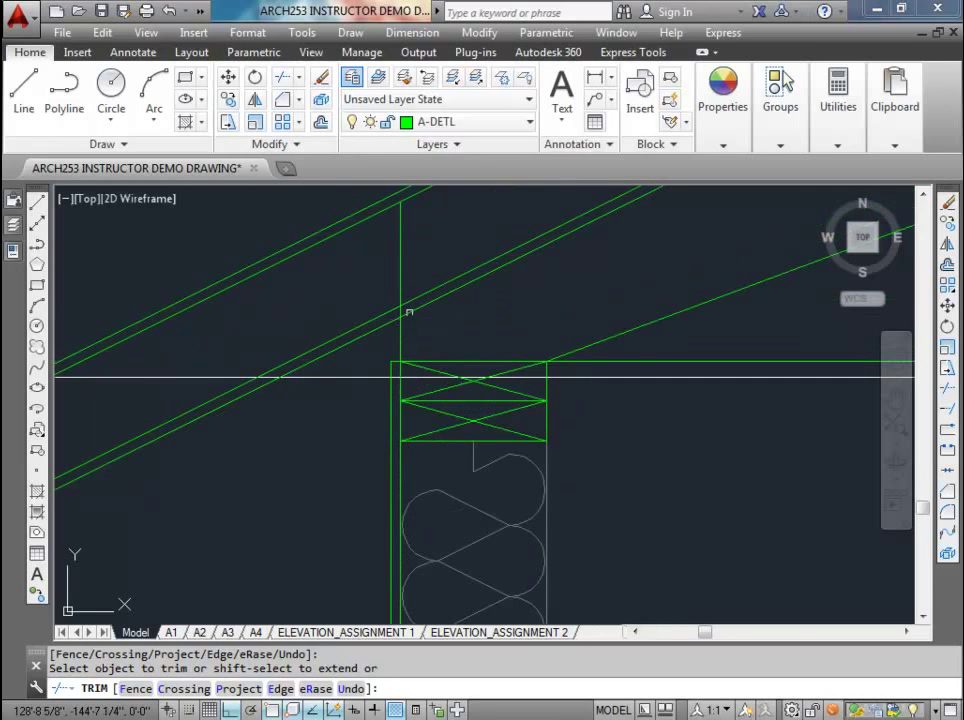
{"action": "scroll", "coordinate": [404, 340], "scroll_direction": "down", "scroll_amount": 5}
{"action": "key", "text": "Escape"}
{"action": "scroll", "coordinate": [402, 327], "scroll_direction": "up", "scroll_amount": 3}
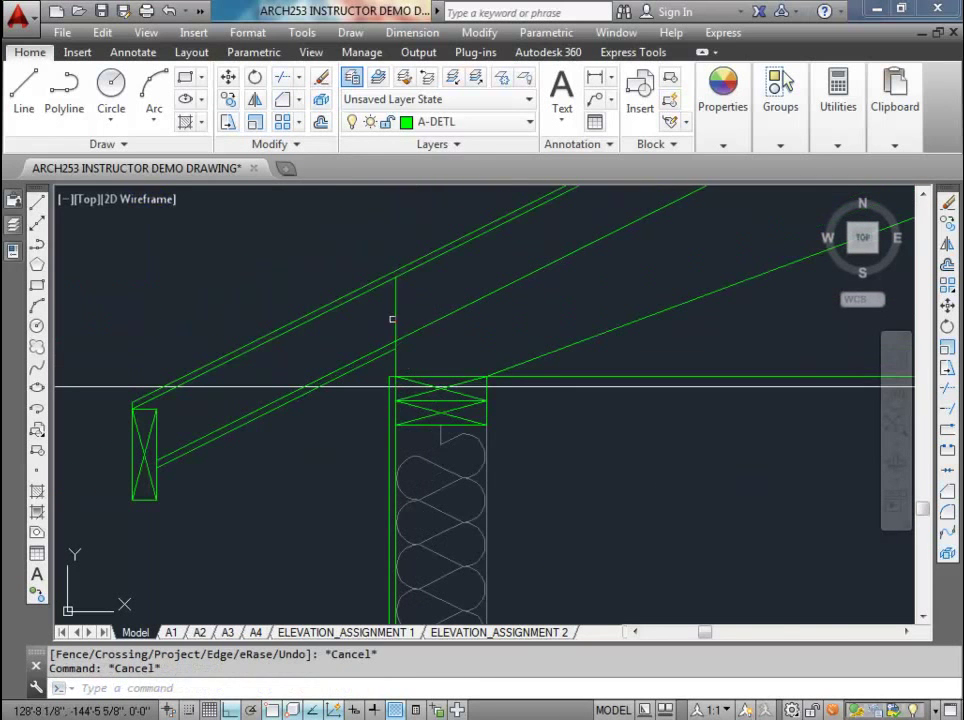
{"action": "left_click", "coordinate": [398, 322]}
{"action": "left_click", "coordinate": [390, 302]}
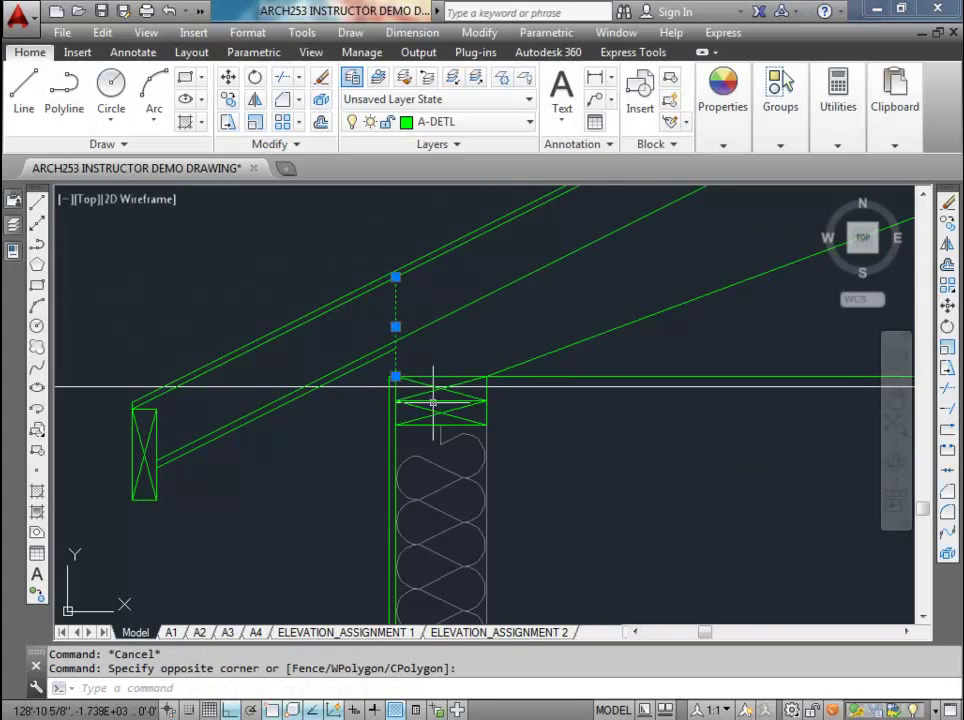
{"action": "key", "text": "Escape"}
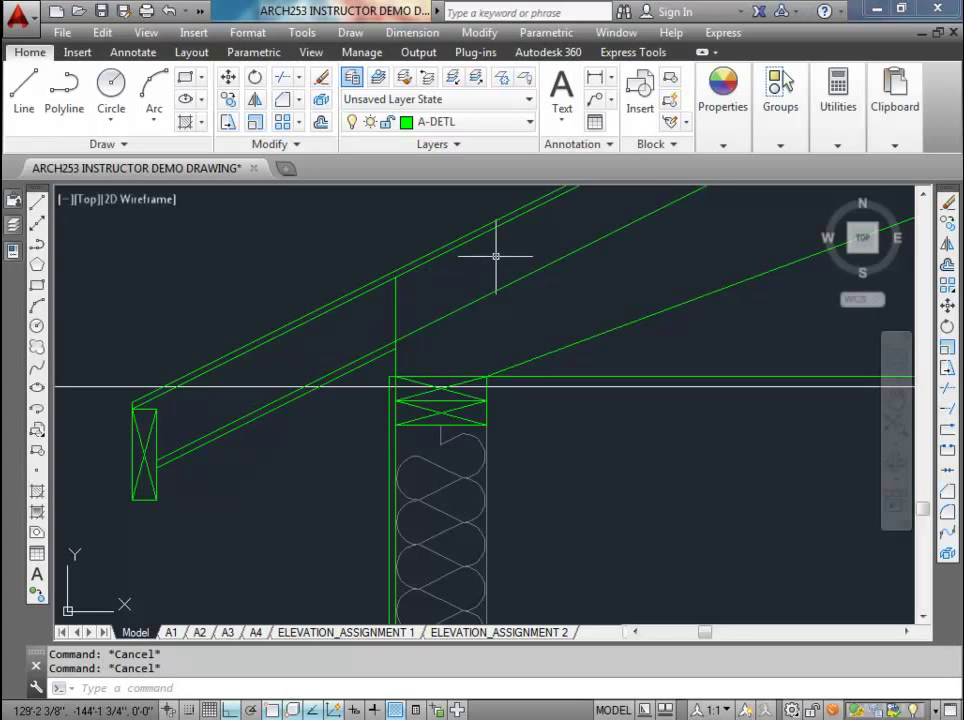
- Set the default offset distance to 3.5 inches and leave the Offset command
{"action": "scroll", "coordinate": [483, 260], "scroll_direction": "down", "scroll_amount": 2}
{"action": "middle_click_drag", "start_coordinate": [508, 267], "coordinate": [325, 352]}
{"action": "left_click", "coordinate": [320, 122]}
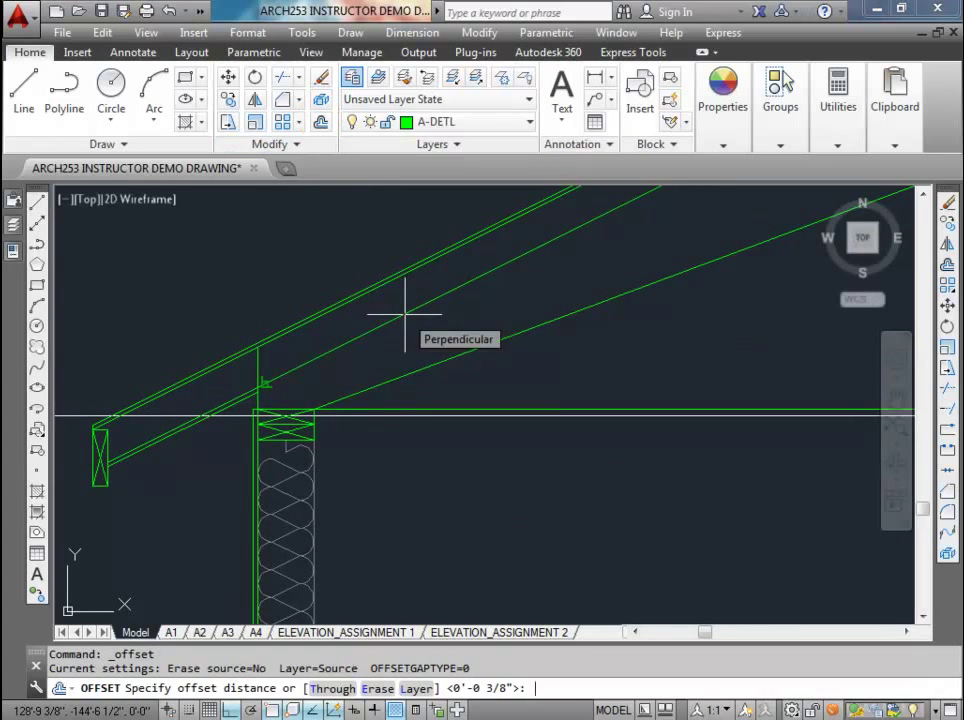
{"action": "type", "text": "3.5"}
{"action": "key", "text": "Return"}
{"action": "key", "text": "Escape"}
{"action": "key", "text": "Escape"}
{"action": "key", "text": "Escape"}
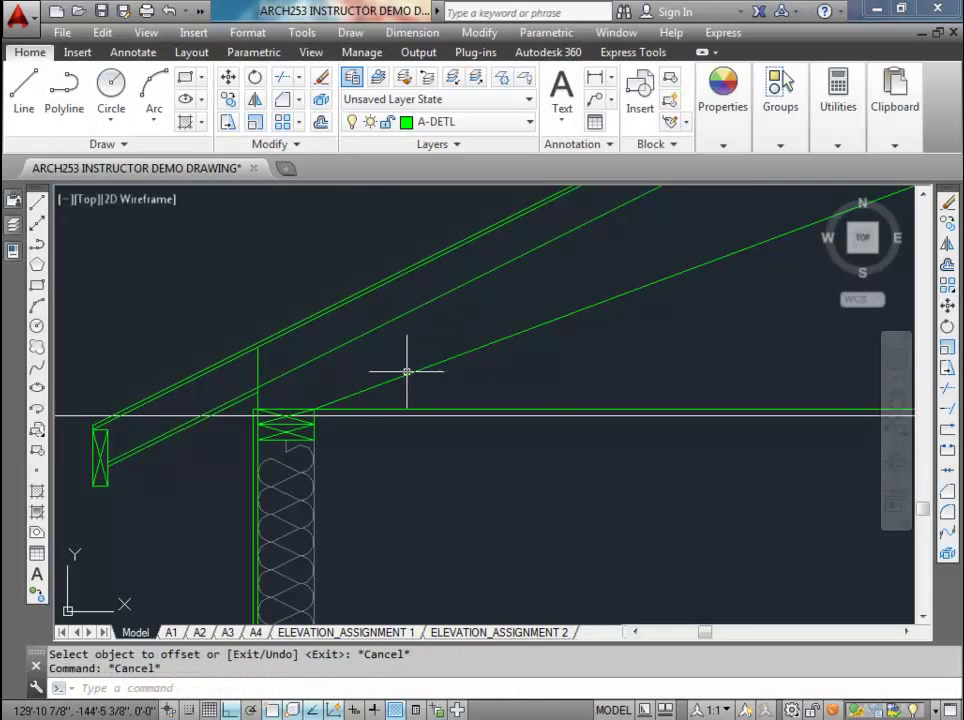
- Delete the sloped bottom chord line that rises from the inner corner of the wall's double top plate
{"action": "scroll", "coordinate": [409, 365], "scroll_direction": "down", "scroll_amount": 3}
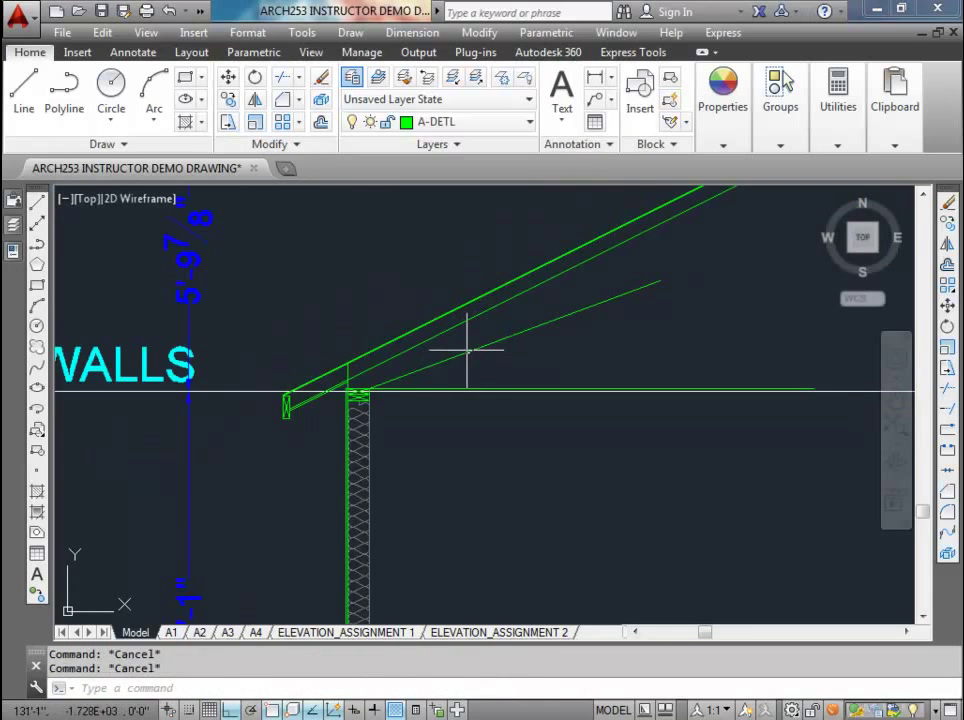
{"action": "scroll", "coordinate": [466, 352], "scroll_direction": "up", "scroll_amount": 2}
{"action": "scroll", "coordinate": [314, 391], "scroll_direction": "down", "scroll_amount": 2}
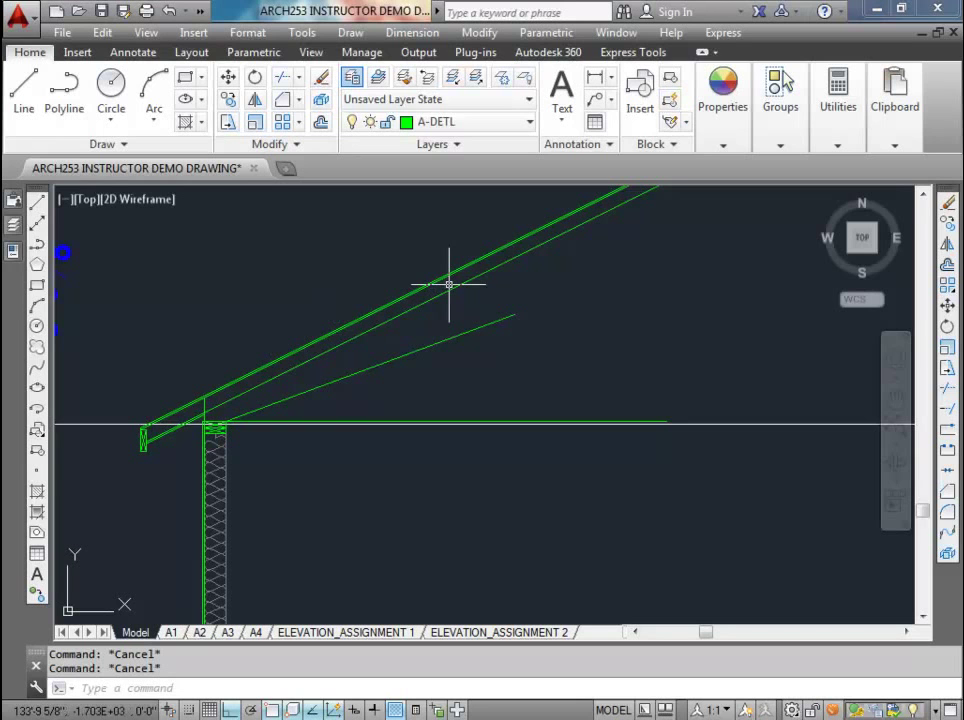
{"action": "mouse_move", "coordinate": [430, 345]}
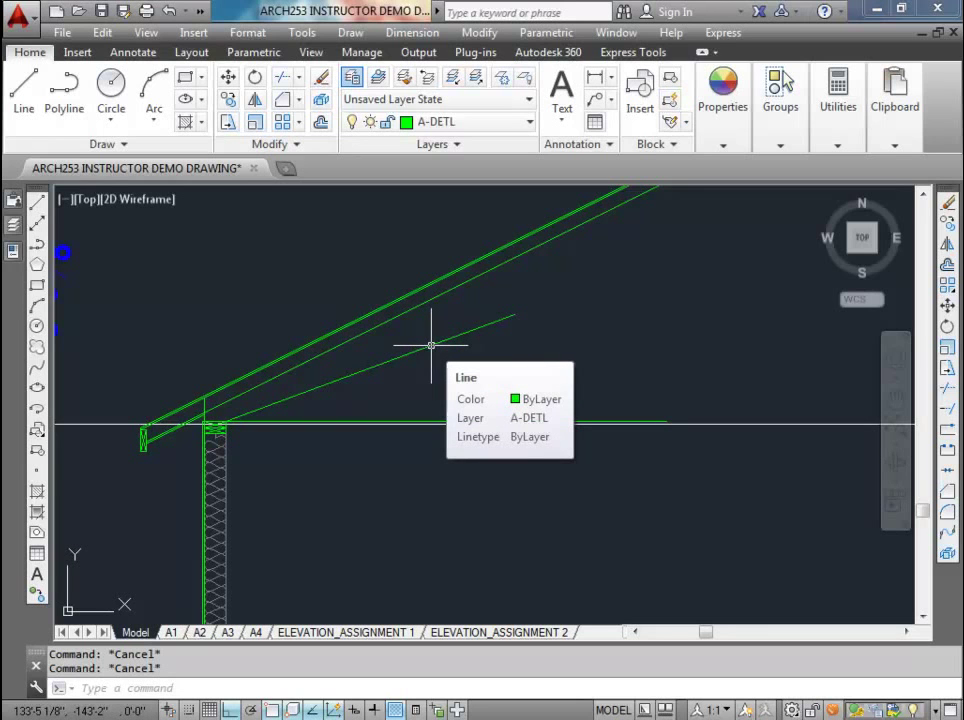
{"action": "left_click", "coordinate": [430, 345]}
{"action": "key", "text": "Delete"}
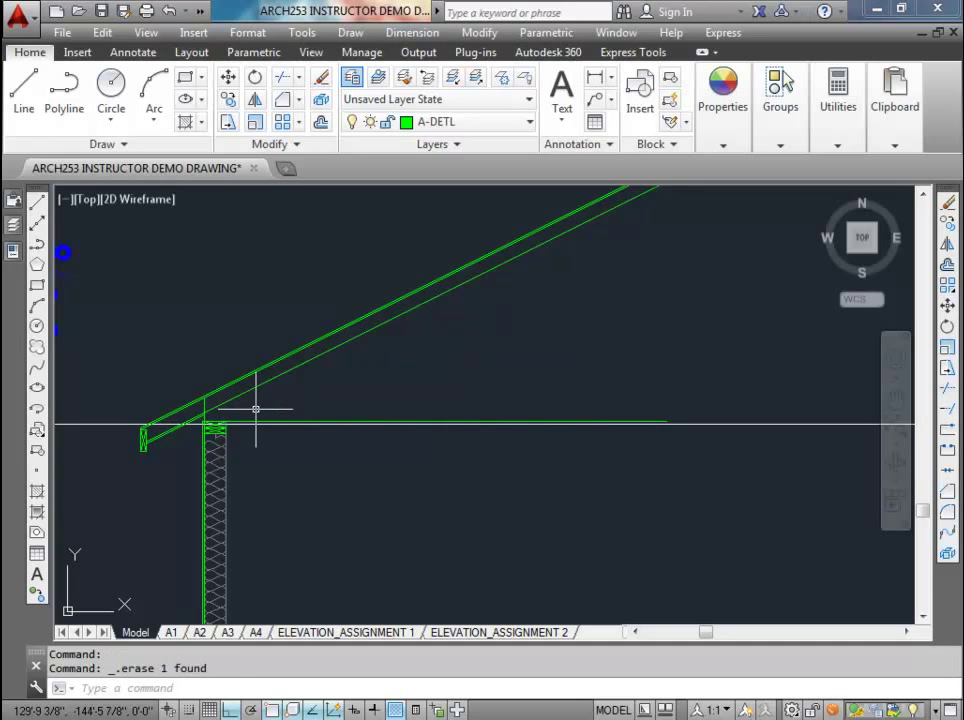
{"action": "type", "text": "l"}
{"action": "key", "text": "Return"}
{"action": "scroll", "coordinate": [238, 422], "scroll_direction": "up", "scroll_amount": 5}
{"action": "left_click", "coordinate": [179, 427]}
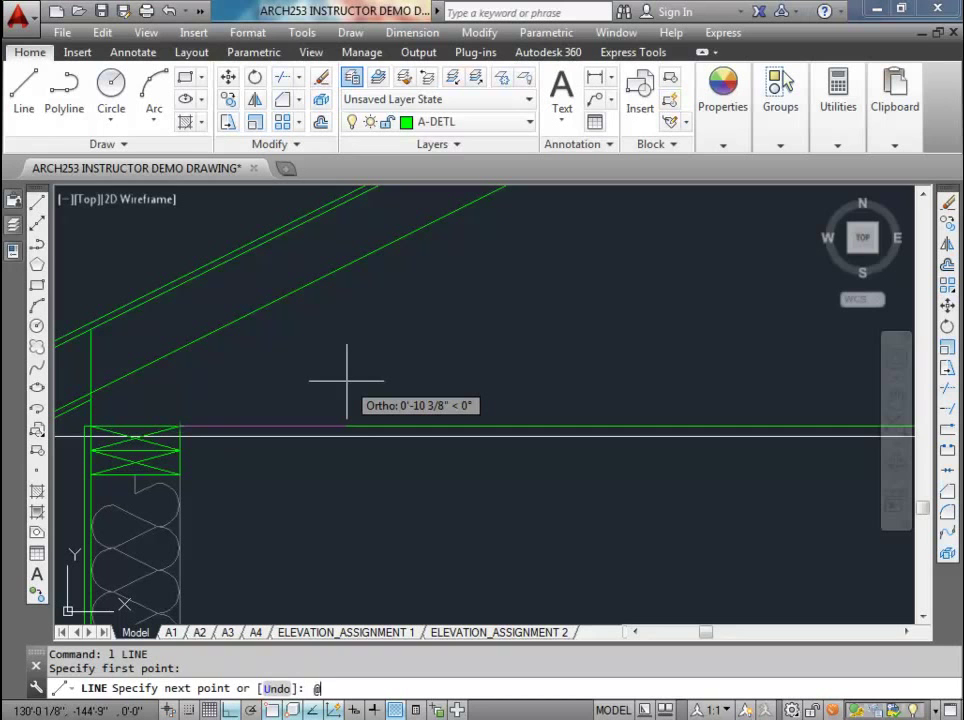
{"action": "type", "text": "@12,3"}
{"action": "key", "text": "Return"}
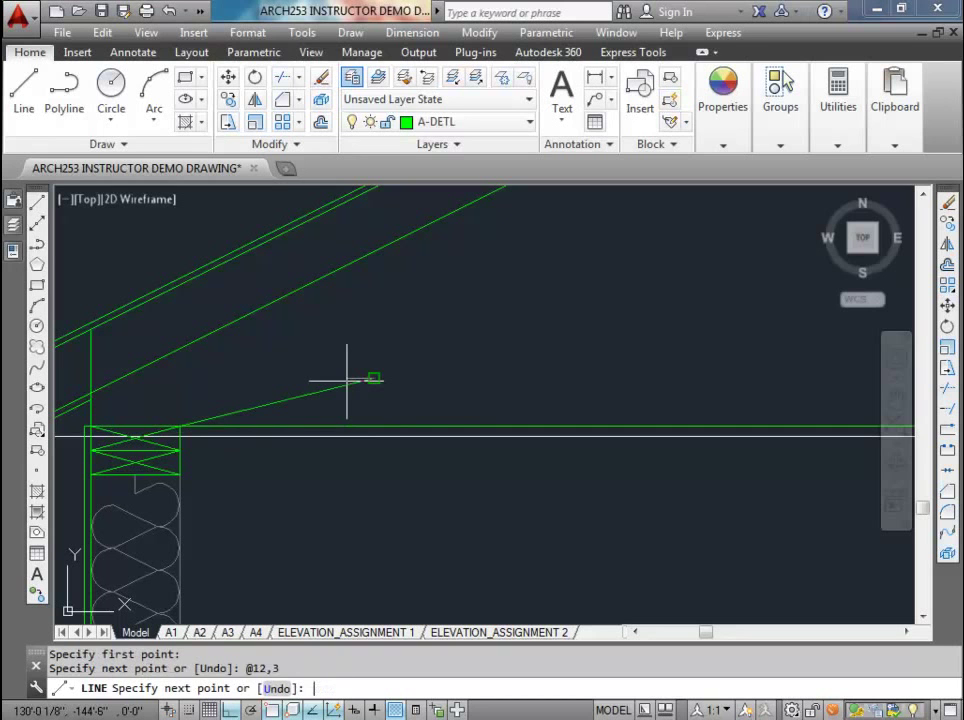
{"action": "key", "text": "Escape"}
- Extend the new 12,3 sloped line up to the horizontal reference line above the wall
{"action": "scroll", "coordinate": [534, 342], "scroll_direction": "down", "scroll_amount": 6}
{"action": "middle_click_drag", "start_coordinate": [593, 302], "coordinate": [108, 477]}
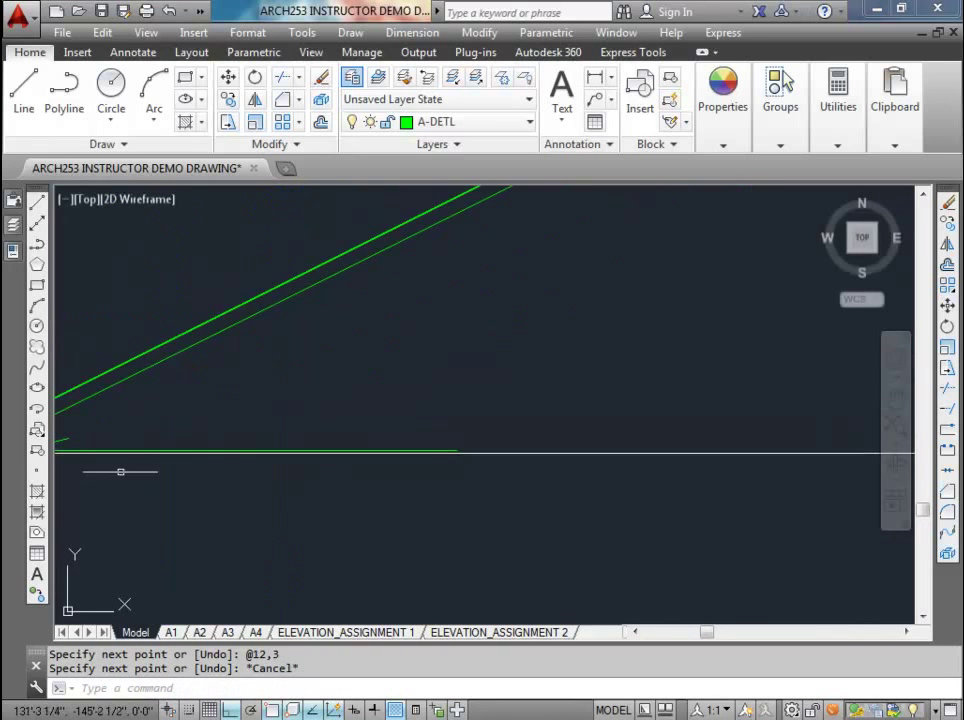
{"action": "scroll", "coordinate": [379, 367], "scroll_direction": "down", "scroll_amount": 3}
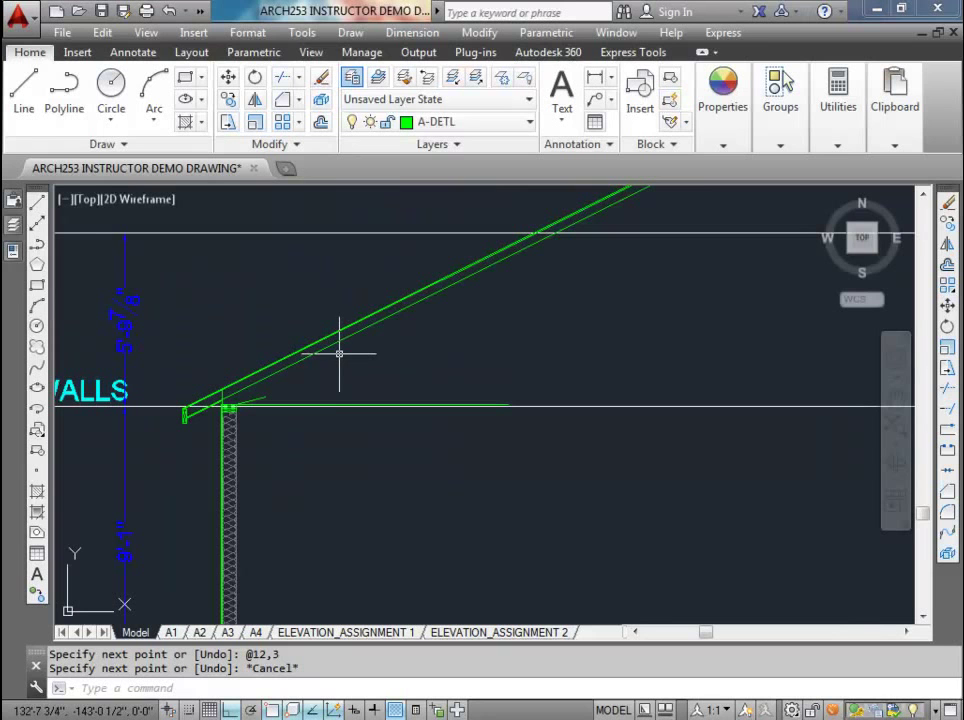
{"action": "key", "text": "Return"}
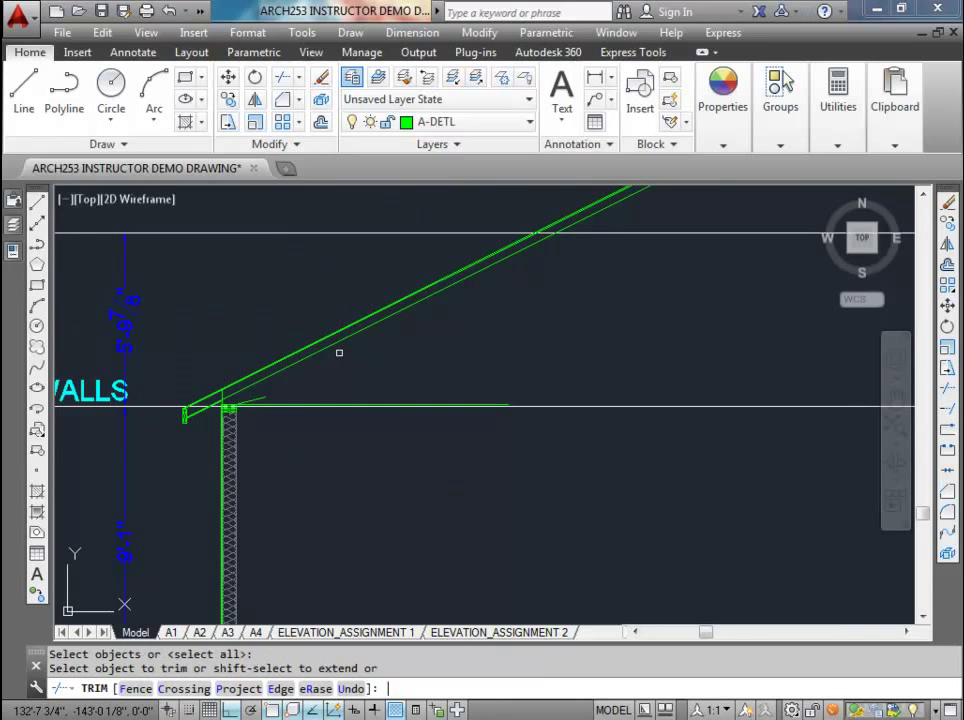
{"action": "left_click", "coordinate": [260, 401], "text": "shift"}
{"action": "key", "text": "Escape"}
- Offset the sloped bottom chord line 3.5 inches upward
{"action": "scroll", "coordinate": [338, 370], "scroll_direction": "down", "scroll_amount": 3}
{"action": "scroll", "coordinate": [338, 370], "scroll_direction": "up", "scroll_amount": 4}
{"action": "middle_click_drag", "start_coordinate": [173, 287], "coordinate": [377, 338]}
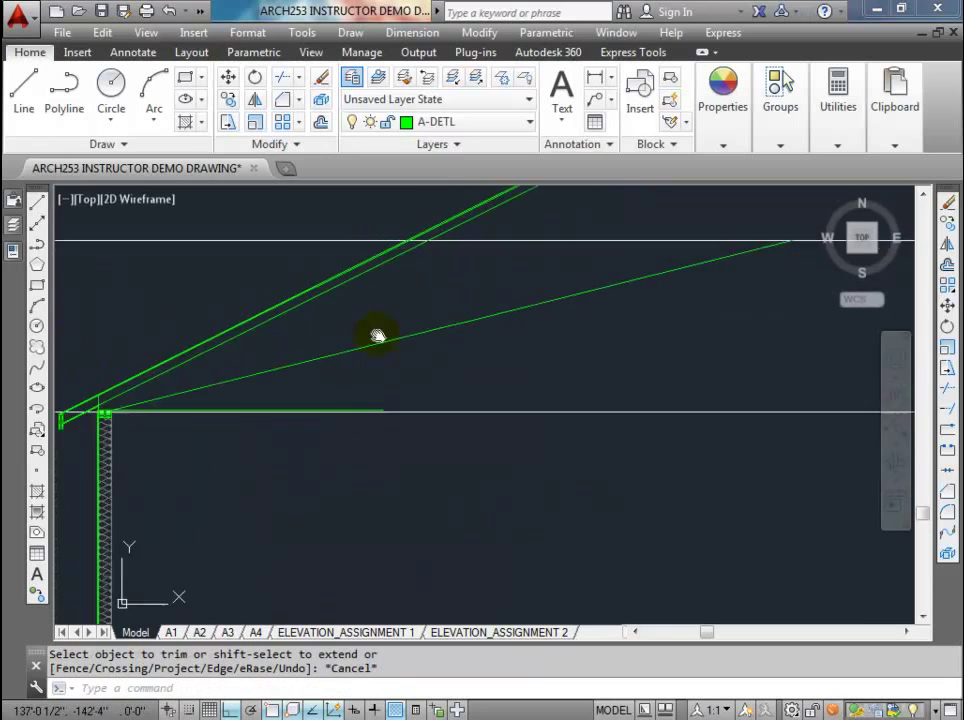
{"action": "left_click", "coordinate": [316, 121]}
{"action": "scroll", "coordinate": [290, 380], "scroll_direction": "up", "scroll_amount": 2}
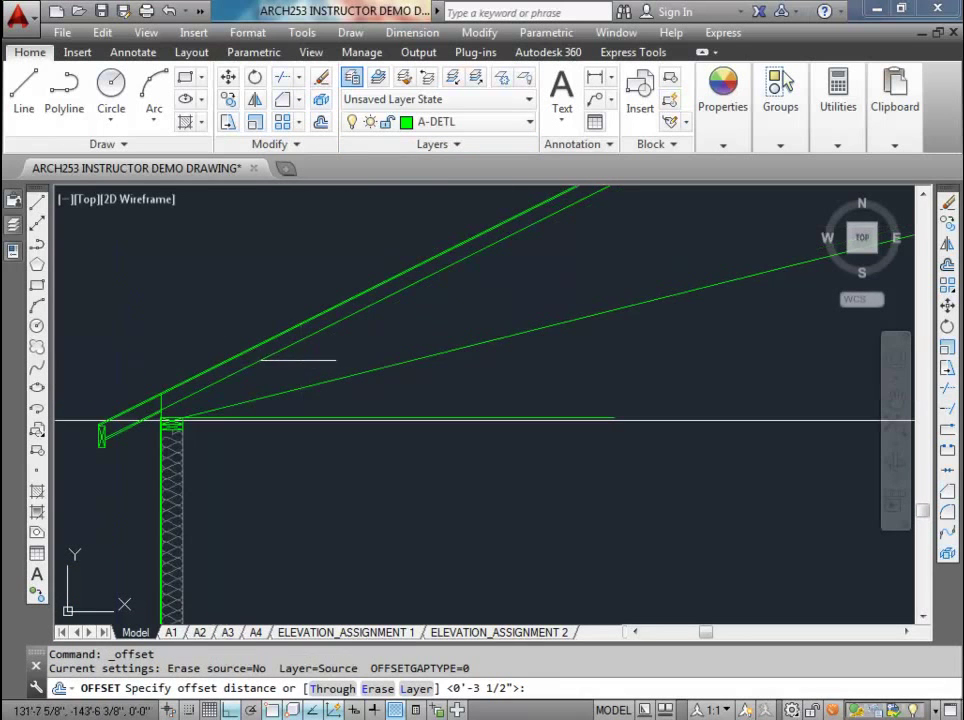
{"action": "key", "text": "Return"}
{"action": "left_click", "coordinate": [317, 383]}
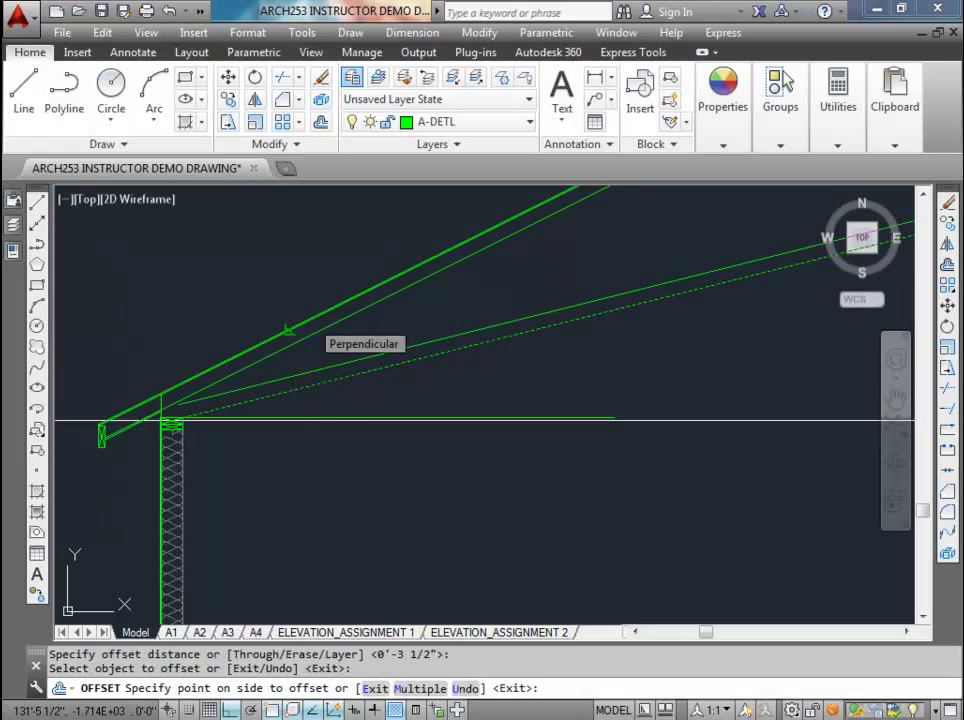
{"action": "left_click", "coordinate": [306, 280]}
{"action": "scroll", "coordinate": [163, 425], "scroll_direction": "up", "scroll_amount": 2}
{"action": "scroll", "coordinate": [163, 425], "scroll_direction": "up", "scroll_amount": 3}
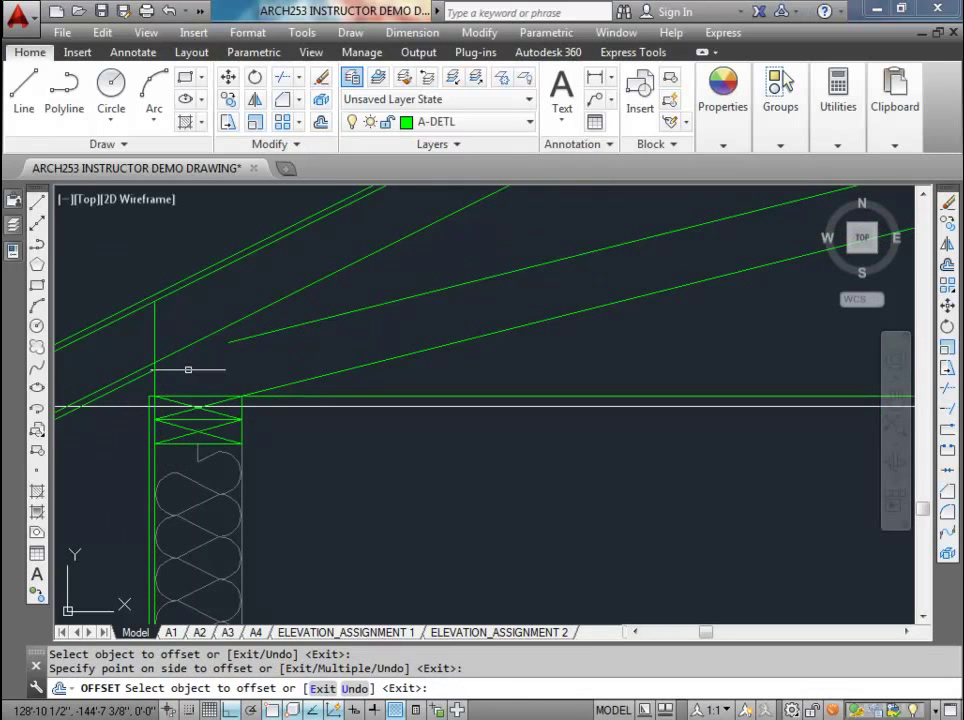
{"action": "key", "text": "Escape"}
{"action": "key", "text": "Escape"}
- Extend the upper bottom chord line at its lower end to meet the top chord's lower line
{"action": "key", "text": "Return"}
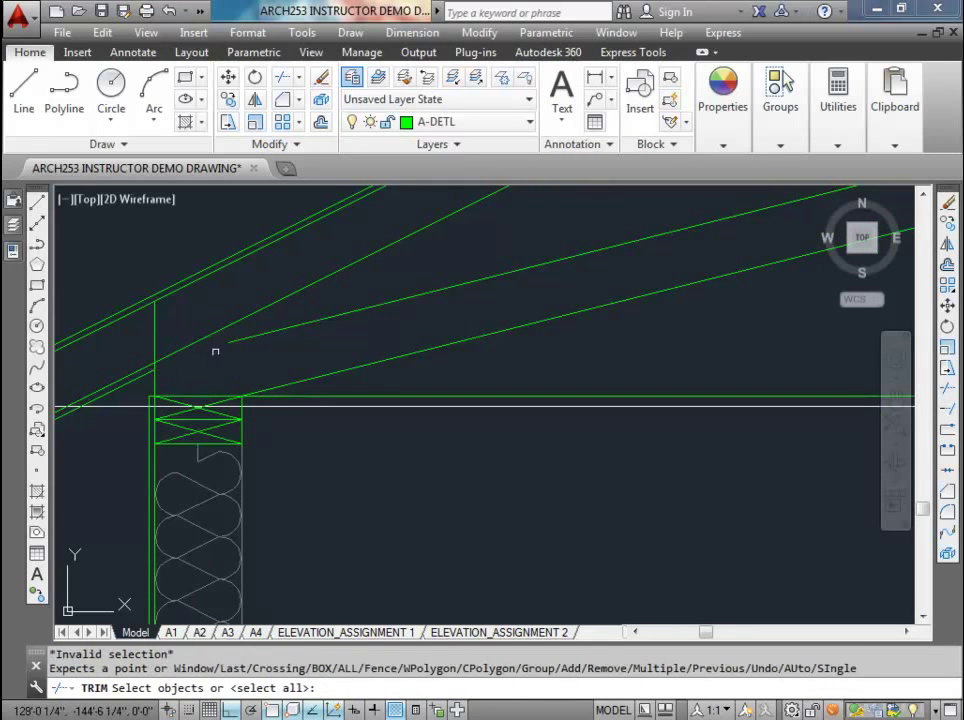
{"action": "left_click", "coordinate": [242, 339]}
{"action": "left_click", "coordinate": [236, 340]}
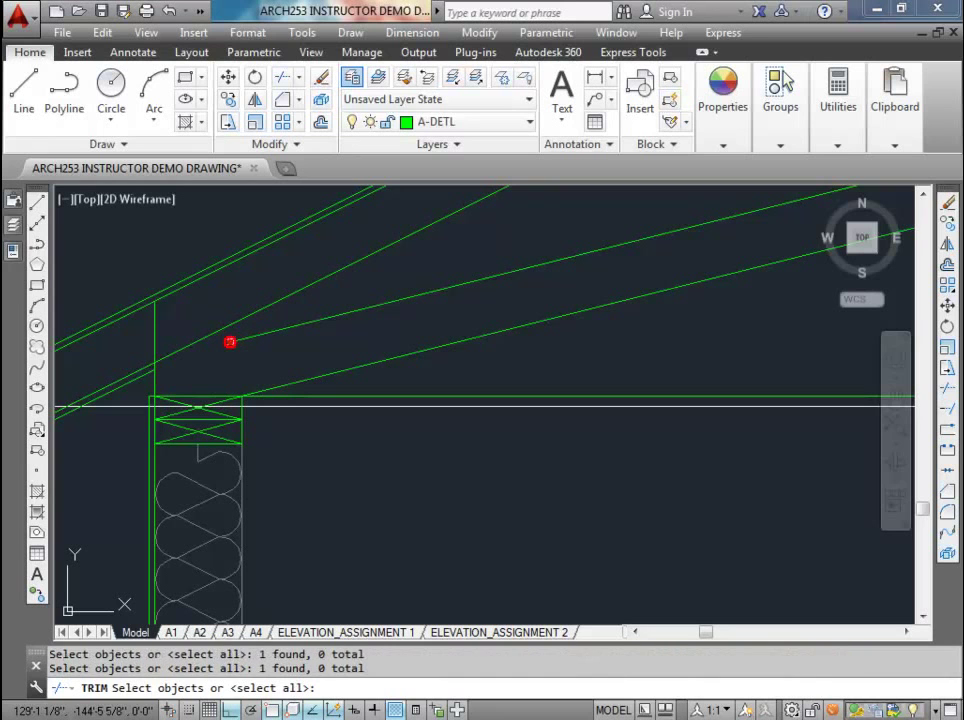
{"action": "key", "text": "Escape"}
{"action": "key", "text": "Return"}
{"action": "key", "text": "Return"}
{"action": "left_click", "coordinate": [236, 340], "text": "shift"}
{"action": "key", "text": "Escape"}
{"action": "scroll", "coordinate": [215, 366], "scroll_direction": "down", "scroll_amount": 2}
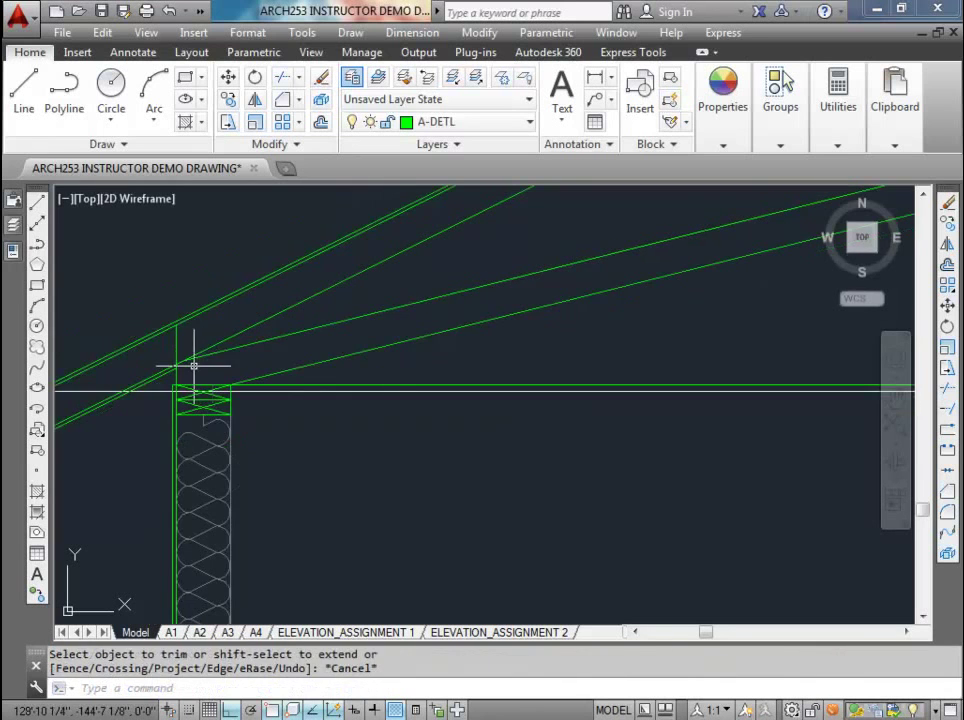
- Offset the vertical heel line above the outer wall face 3.5 inches toward the building interior
{"action": "scroll", "coordinate": [198, 366], "scroll_direction": "up", "scroll_amount": 4}
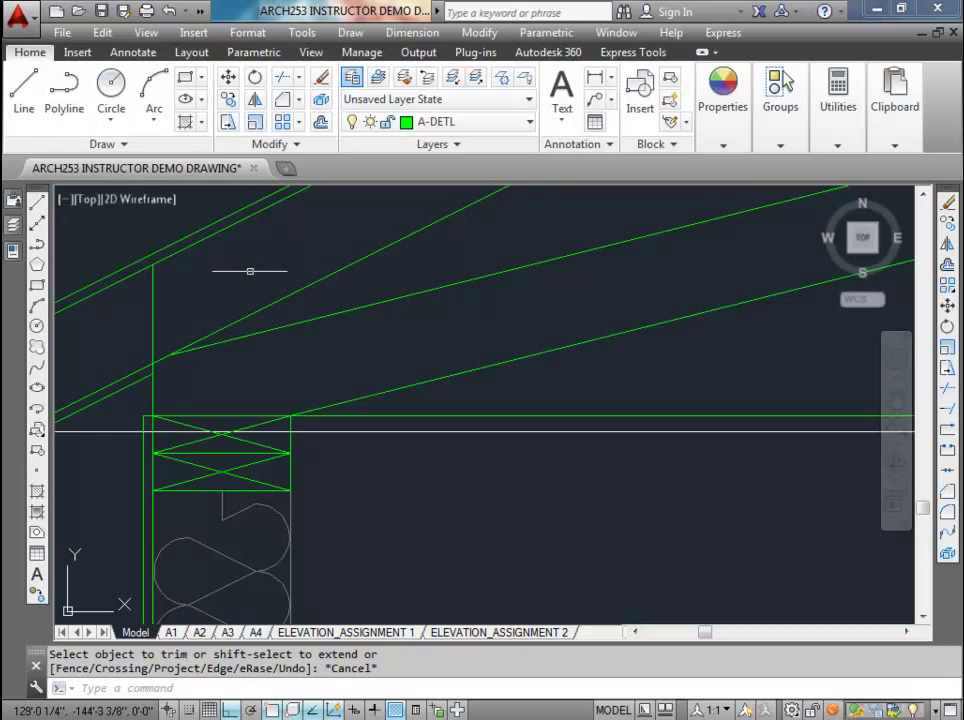
{"action": "left_click", "coordinate": [320, 121]}
{"action": "key", "text": "Return"}
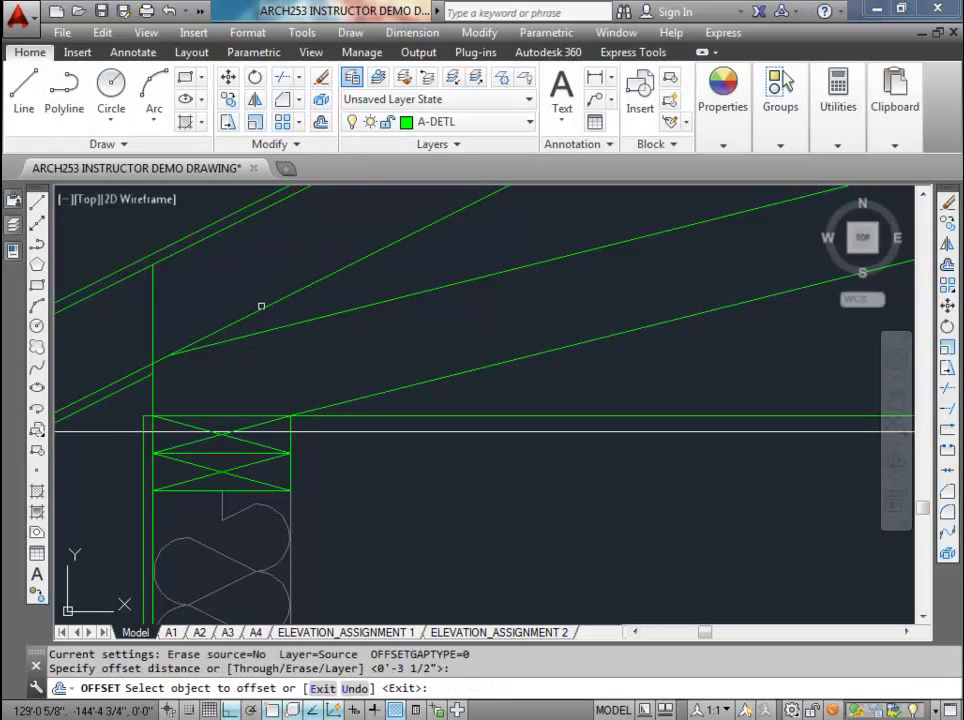
{"action": "left_click", "coordinate": [153, 313]}
{"action": "left_click", "coordinate": [287, 306]}
{"action": "key", "text": "Escape"}
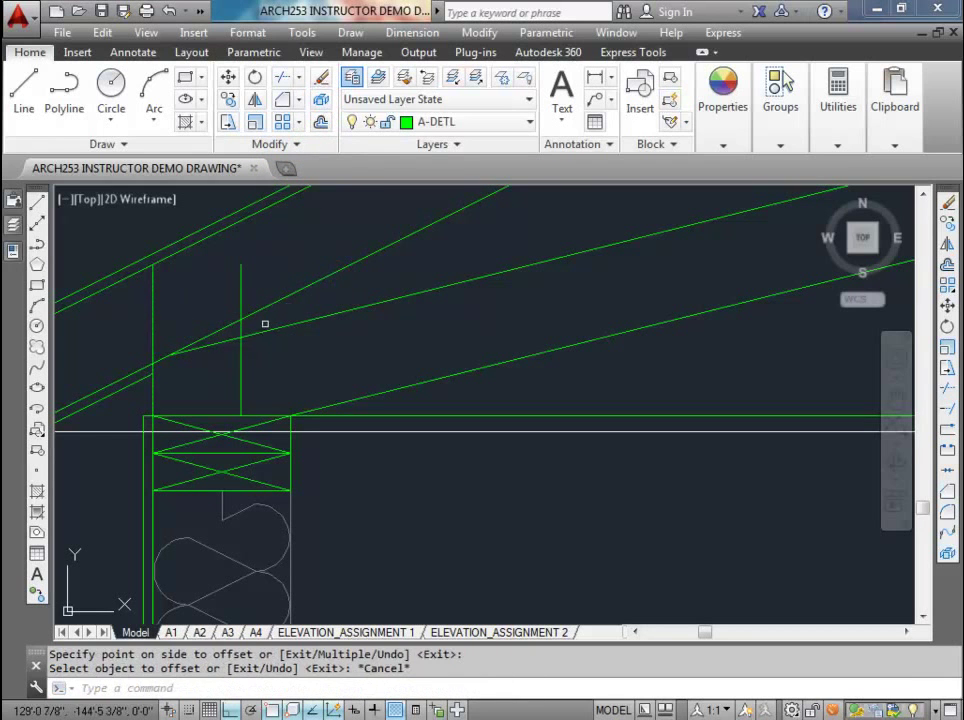
- Join the offset vertical line and the upper bottom chord line in a corner with a zero-distance chamfer
{"action": "left_click", "coordinate": [283, 99]}
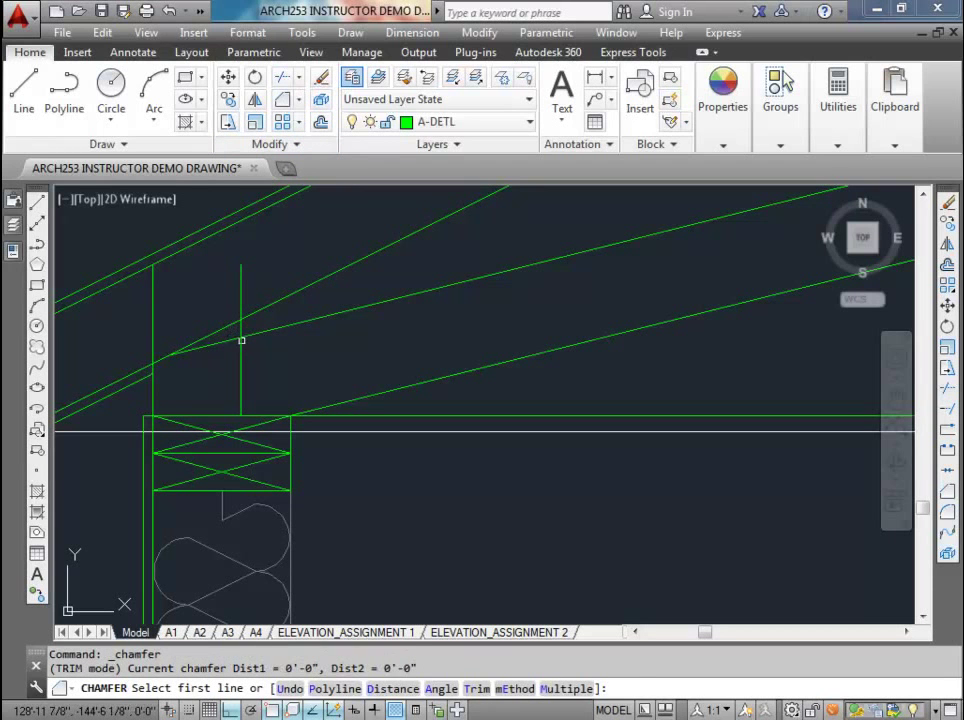
{"action": "left_click", "coordinate": [252, 336]}
{"action": "left_click", "coordinate": [242, 328]}
- Try chamfering the offset vertical line with the top chord's lower line, and undo that chamfer
{"action": "key", "text": "Return"}
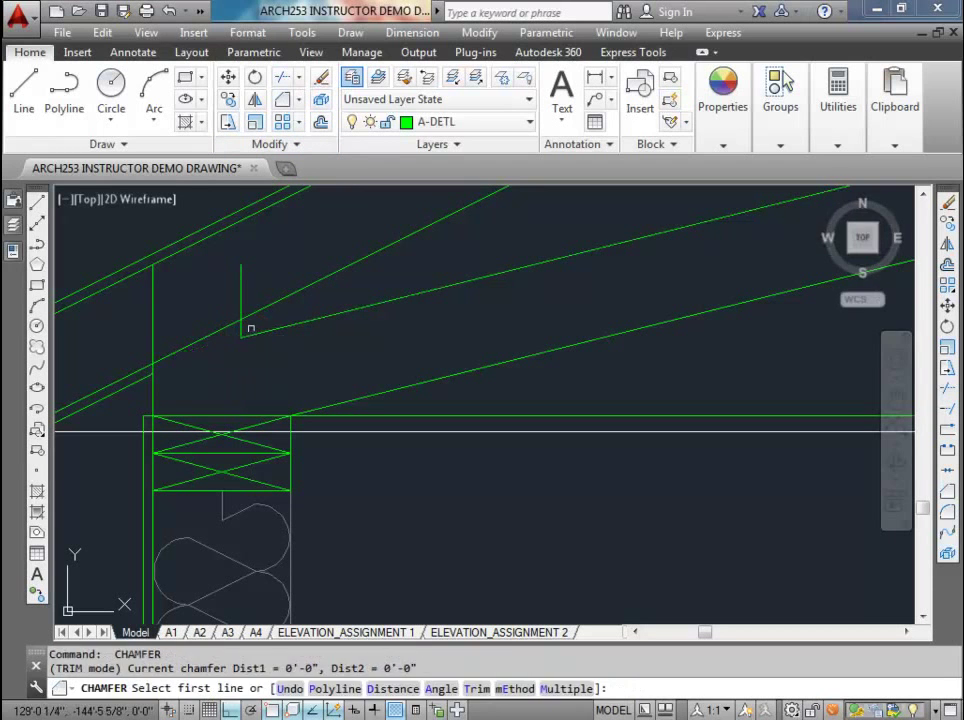
{"action": "left_click", "coordinate": [243, 324]}
{"action": "key", "text": "Escape"}
{"action": "key", "text": "Escape"}
{"action": "scroll", "coordinate": [252, 377], "scroll_direction": "down", "scroll_amount": 3}
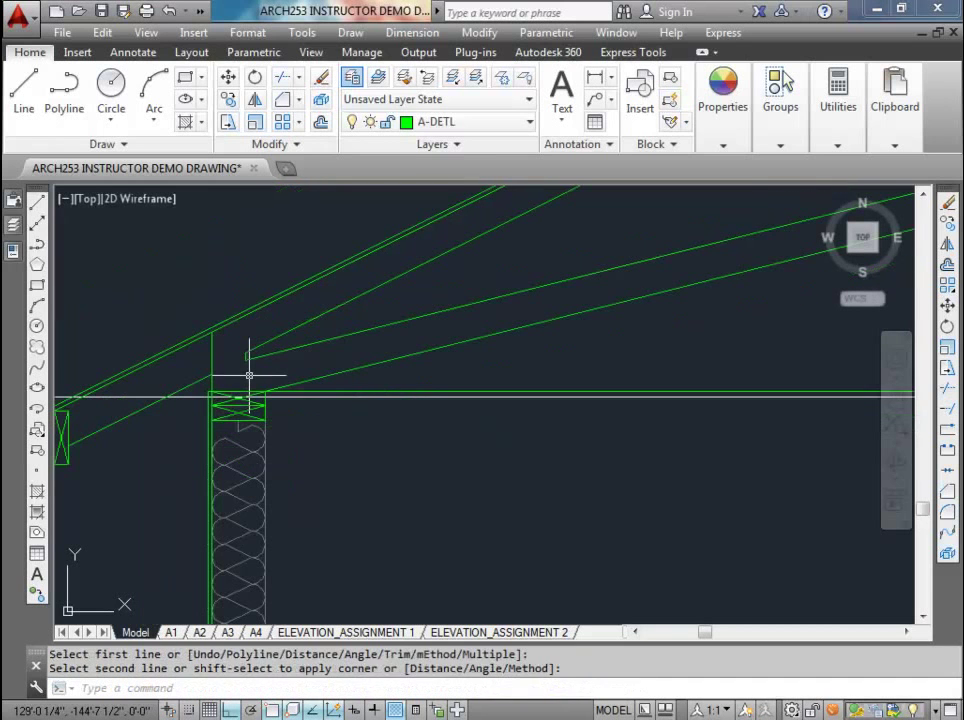
{"action": "scroll", "coordinate": [249, 375], "scroll_direction": "down", "scroll_amount": 2}
{"action": "scroll", "coordinate": [242, 377], "scroll_direction": "up", "scroll_amount": 3}
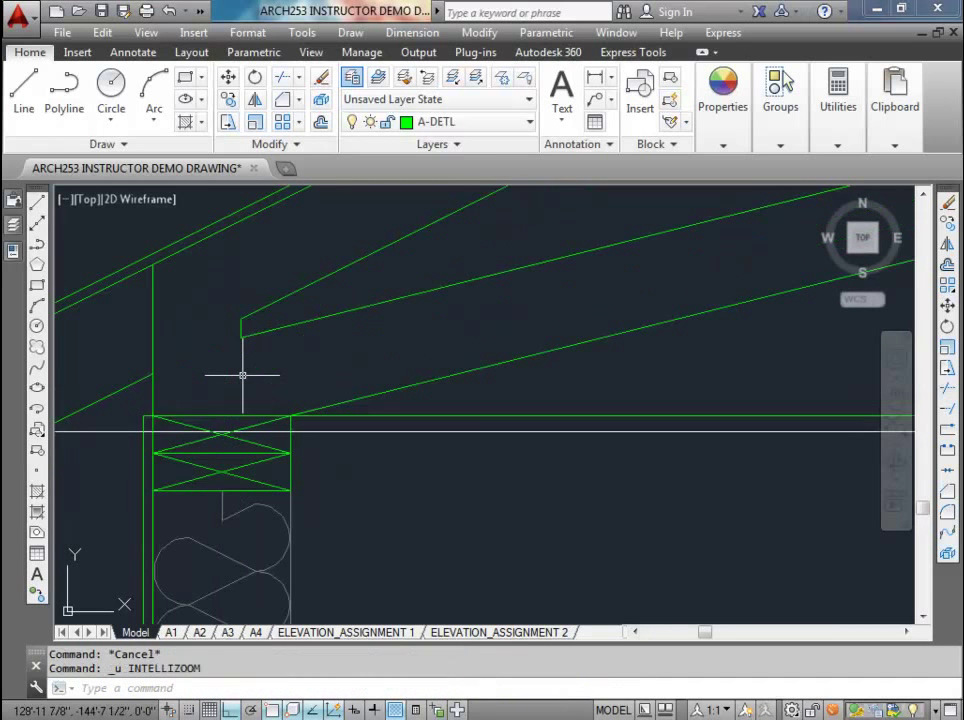
{"action": "key", "text": "Return"}
{"action": "key", "text": "Escape"}
{"action": "key", "text": "Escape"}
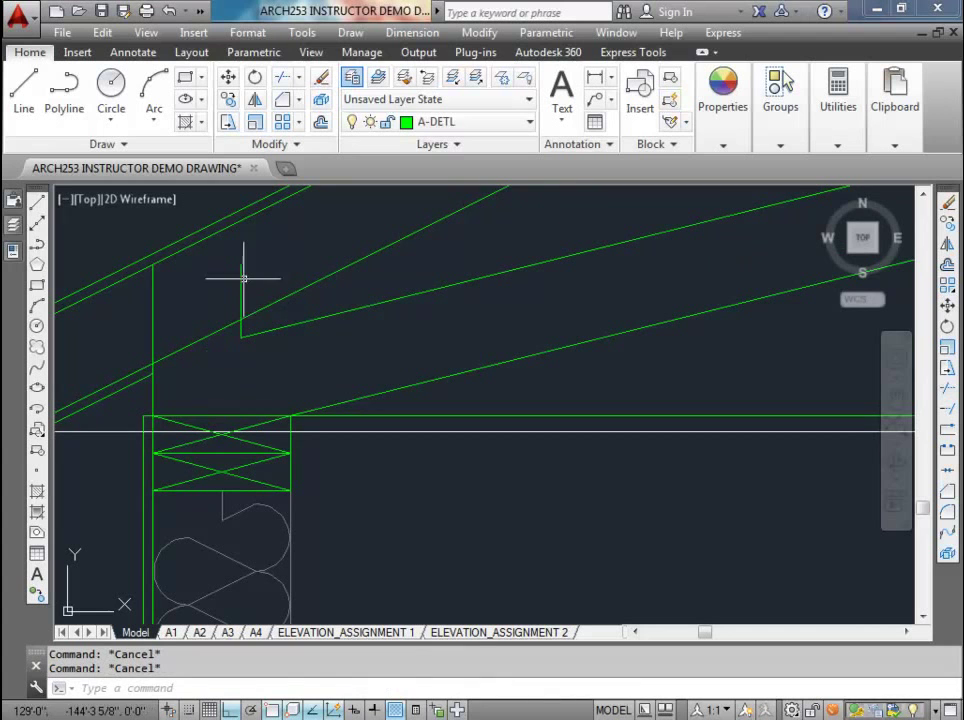
- Trim the part of the offset vertical line that projects above the top chord's lower line
{"action": "type", "text": "trim"}
{"action": "key", "text": "Return"}
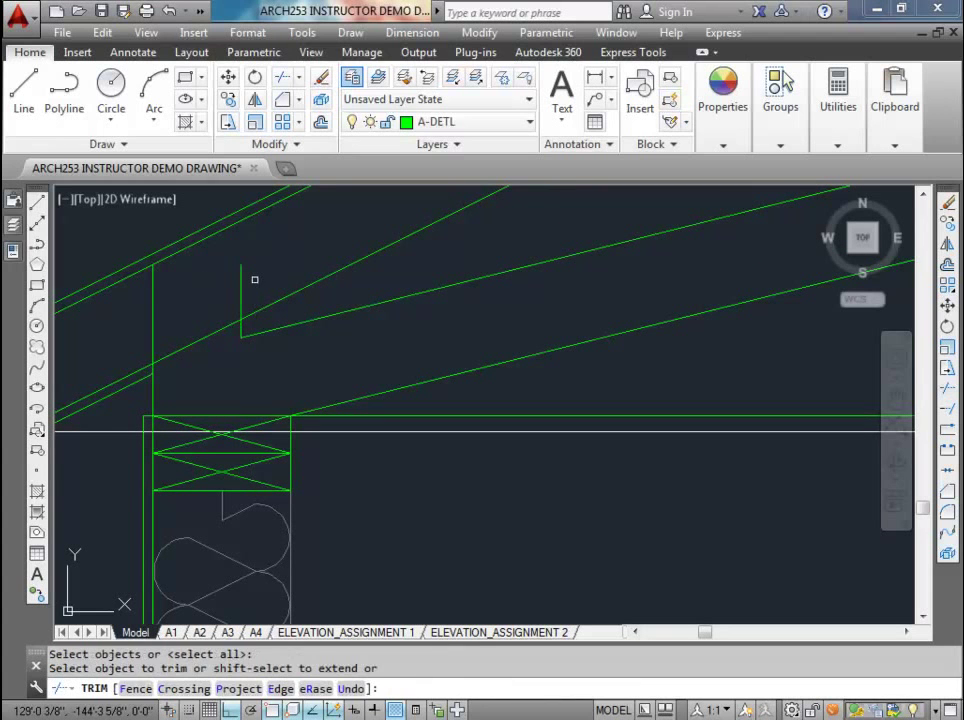
{"action": "left_click", "coordinate": [240, 286]}
{"action": "key", "text": "Return"}
- Shorten the vertical heel line above the outer wall face by lowering its top end below the roof sheathing
{"action": "scroll", "coordinate": [250, 278], "scroll_direction": "down", "scroll_amount": 5}
{"action": "middle_click_drag", "start_coordinate": [254, 293], "coordinate": [215, 392]}
{"action": "scroll", "coordinate": [222, 404], "scroll_direction": "down", "scroll_amount": 2}
{"action": "scroll", "coordinate": [235, 404], "scroll_direction": "up", "scroll_amount": 2}
{"action": "scroll", "coordinate": [235, 404], "scroll_direction": "up", "scroll_amount": 2}
{"action": "key", "text": "Escape"}
{"action": "left_click", "coordinate": [186, 383]}
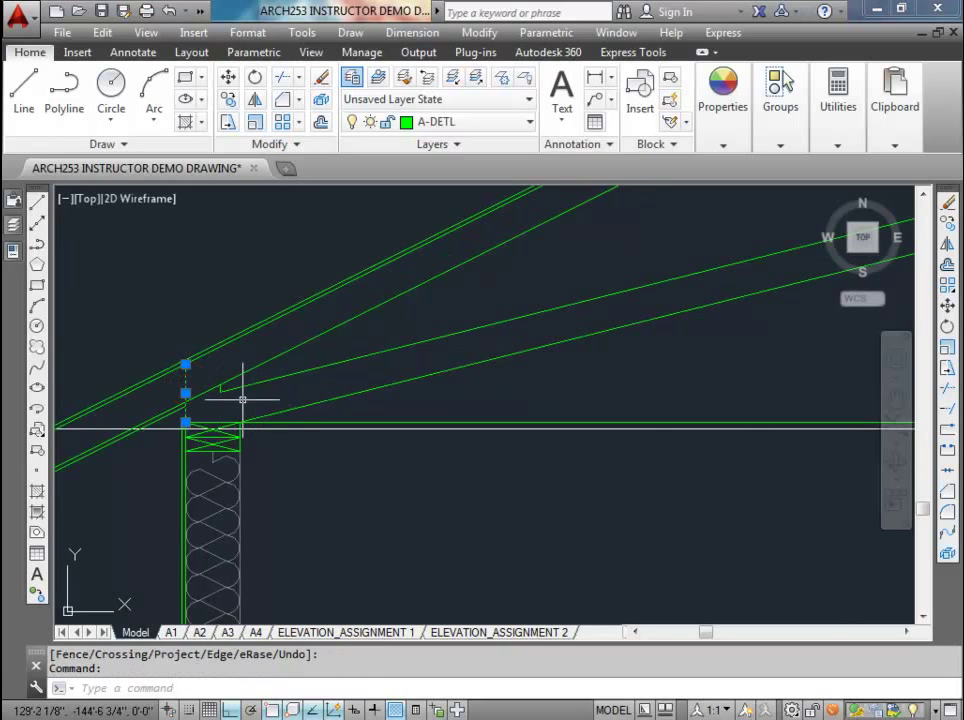
{"action": "middle_click_drag", "start_coordinate": [209, 398], "coordinate": [323, 351]}
{"action": "scroll", "coordinate": [323, 351], "scroll_direction": "up", "scroll_amount": 3}
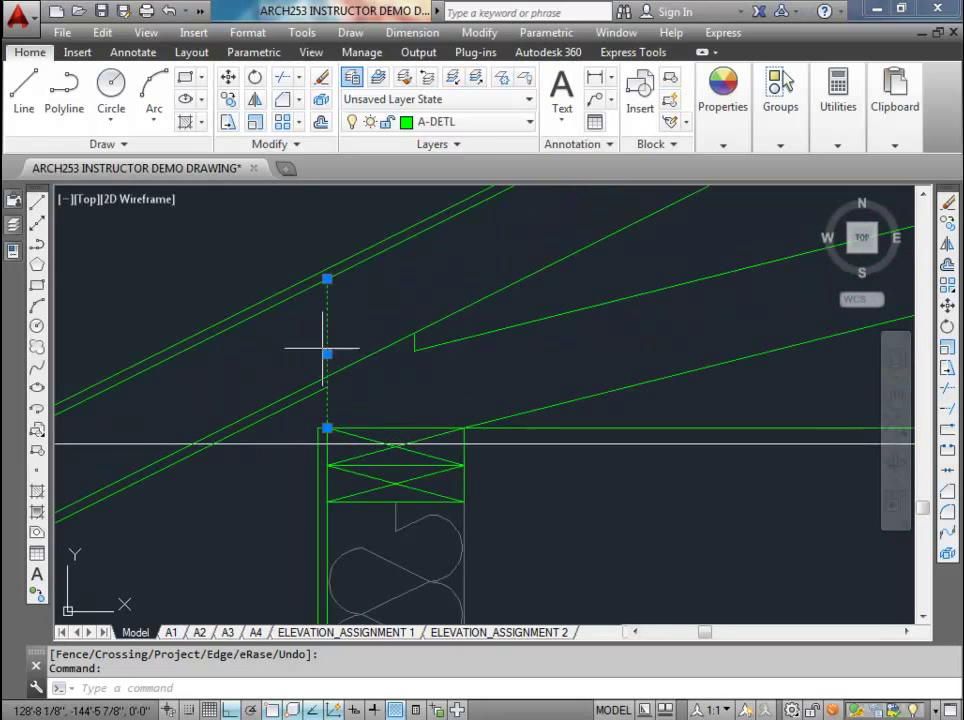
{"action": "left_click", "coordinate": [327, 278]}
{"action": "left_click", "coordinate": [327, 304]}
{"action": "key", "text": "Escape"}
{"action": "key", "text": "Escape"}
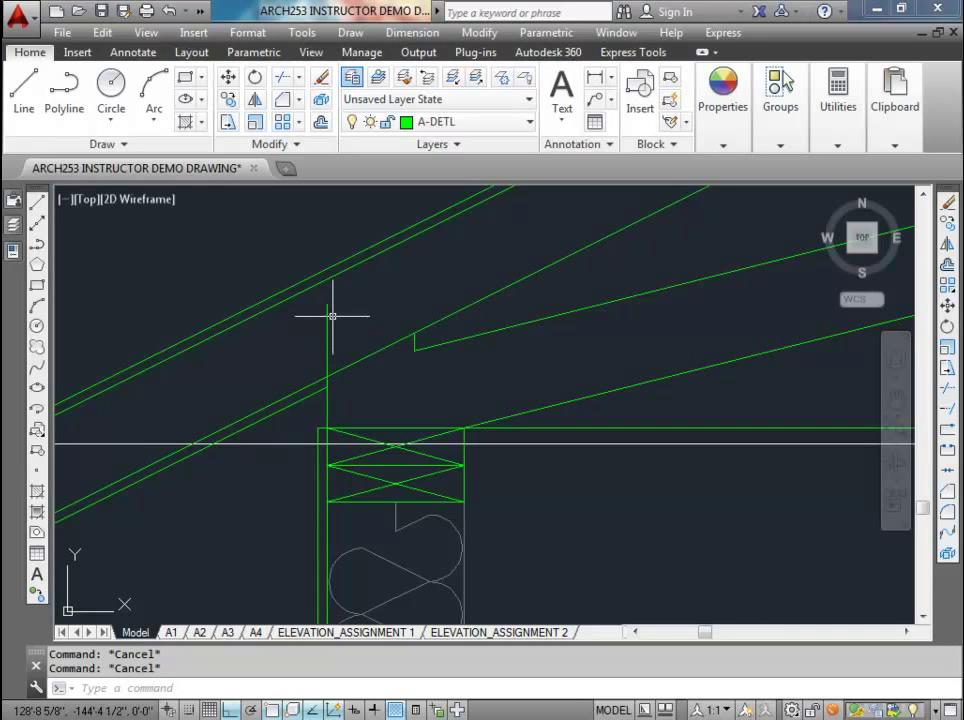
- Draw a 12-inch line up from the top end of the vertical heel line, parallel to the roof slope
{"action": "type", "text": "l"}
{"action": "key", "text": "Return"}
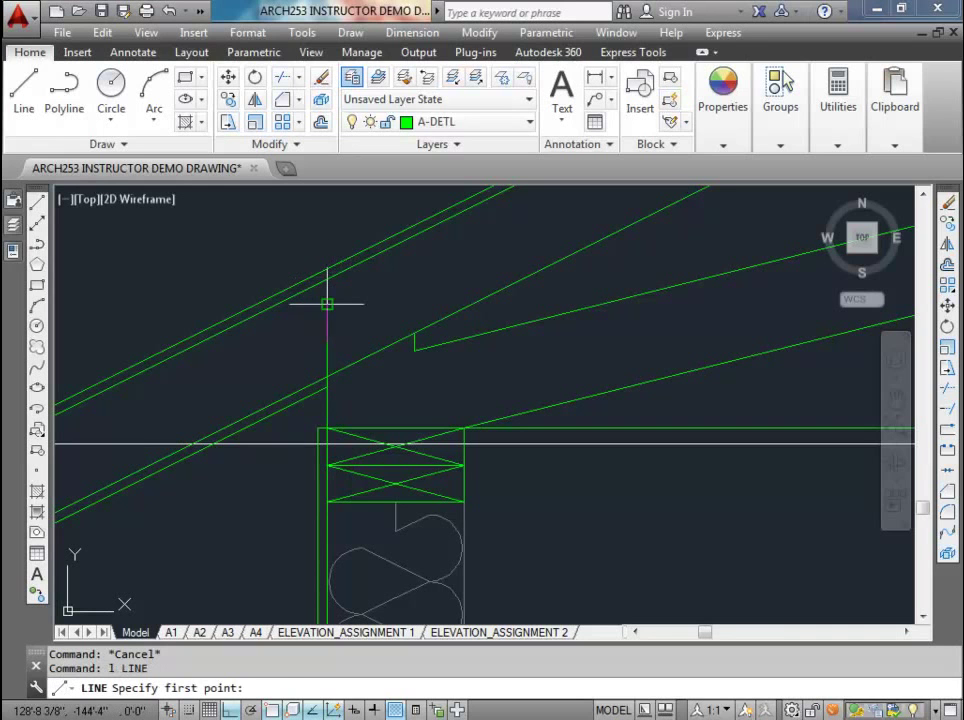
{"action": "left_click", "coordinate": [327, 304]}
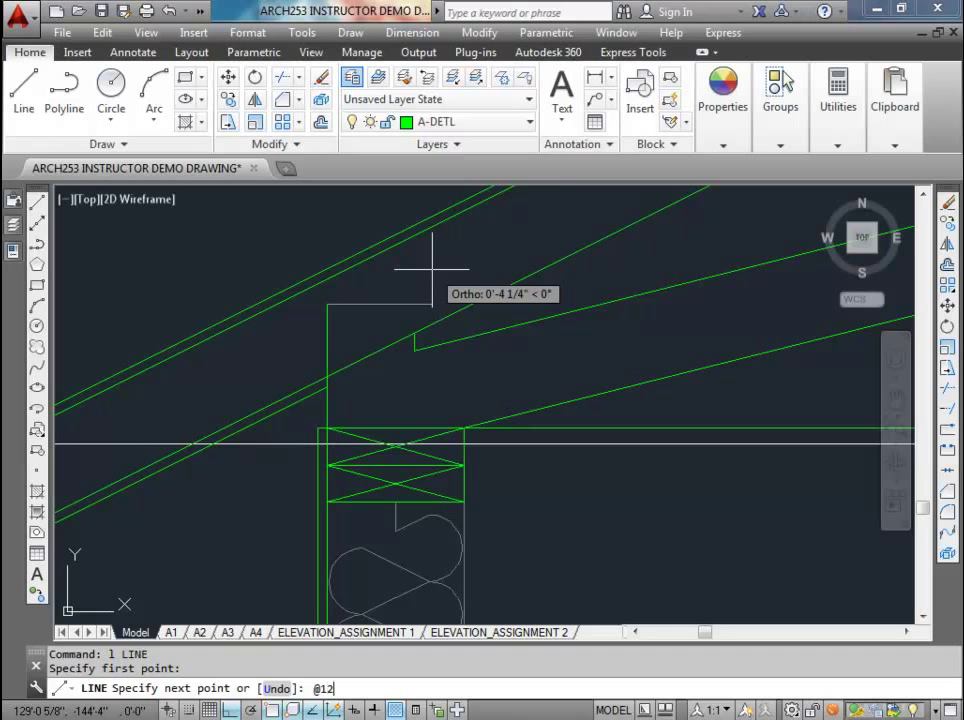
{"action": "key", "text": "Return"}
{"action": "key", "text": "Escape"}
{"action": "key", "text": "Escape"}
{"action": "scroll", "coordinate": [305, 370], "scroll_direction": "down", "scroll_amount": 5}
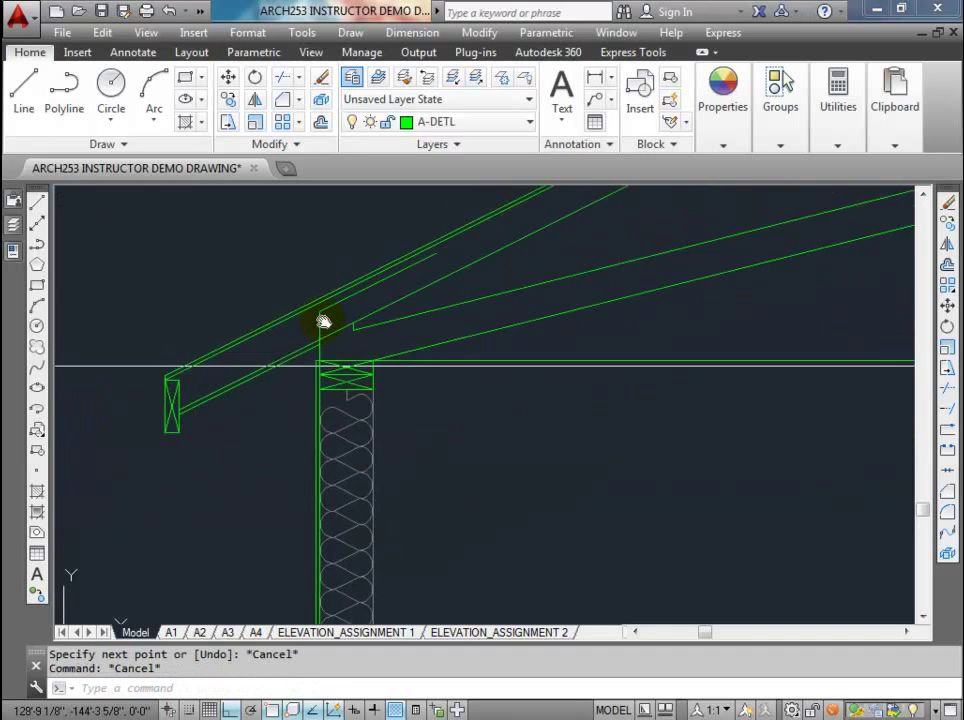
{"action": "scroll", "coordinate": [313, 380], "scroll_direction": "up", "scroll_amount": 1}
{"action": "scroll", "coordinate": [316, 384], "scroll_direction": "down", "scroll_amount": 1}
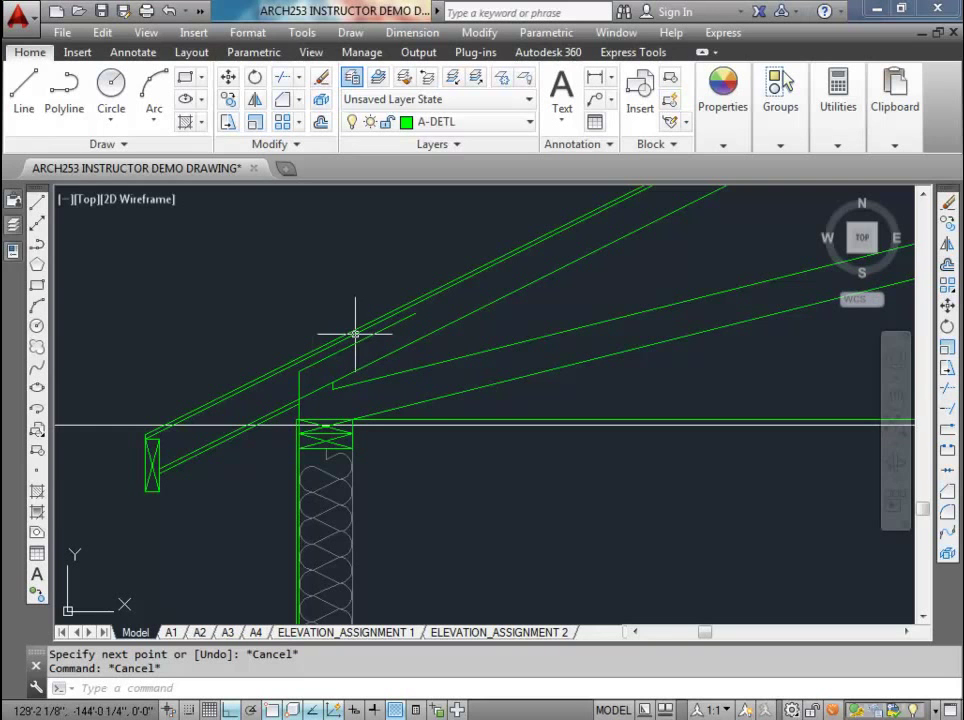
- Set the total length of the short sloped line above the heel to 6 inches with Lengthen
{"action": "scroll", "coordinate": [351, 343], "scroll_direction": "up", "scroll_amount": 4}
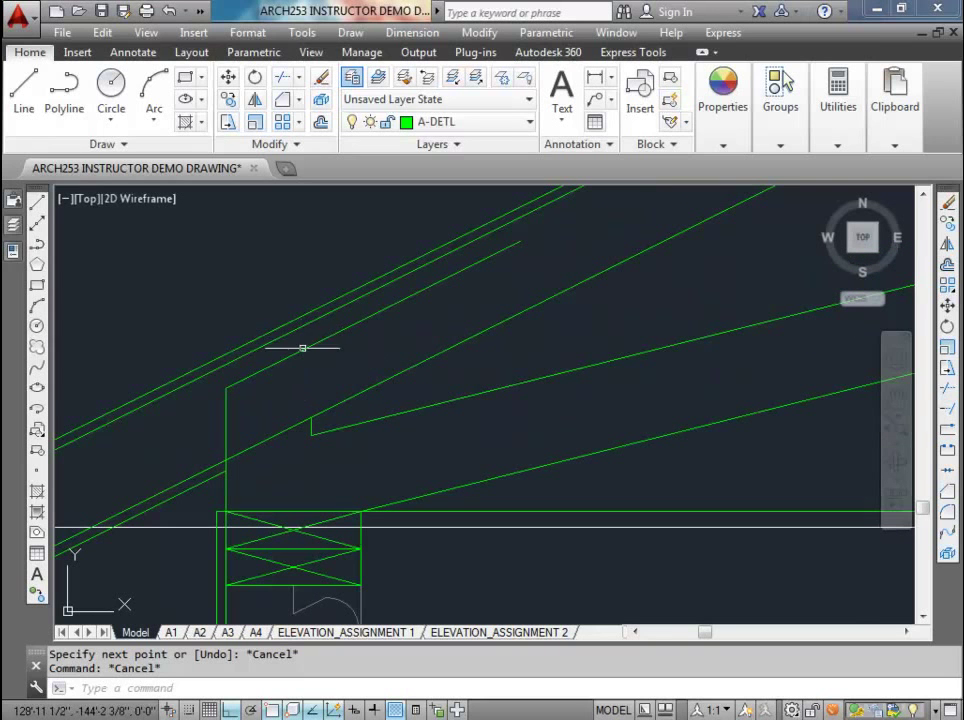
{"action": "scroll", "coordinate": [304, 323], "scroll_direction": "down", "scroll_amount": 2}
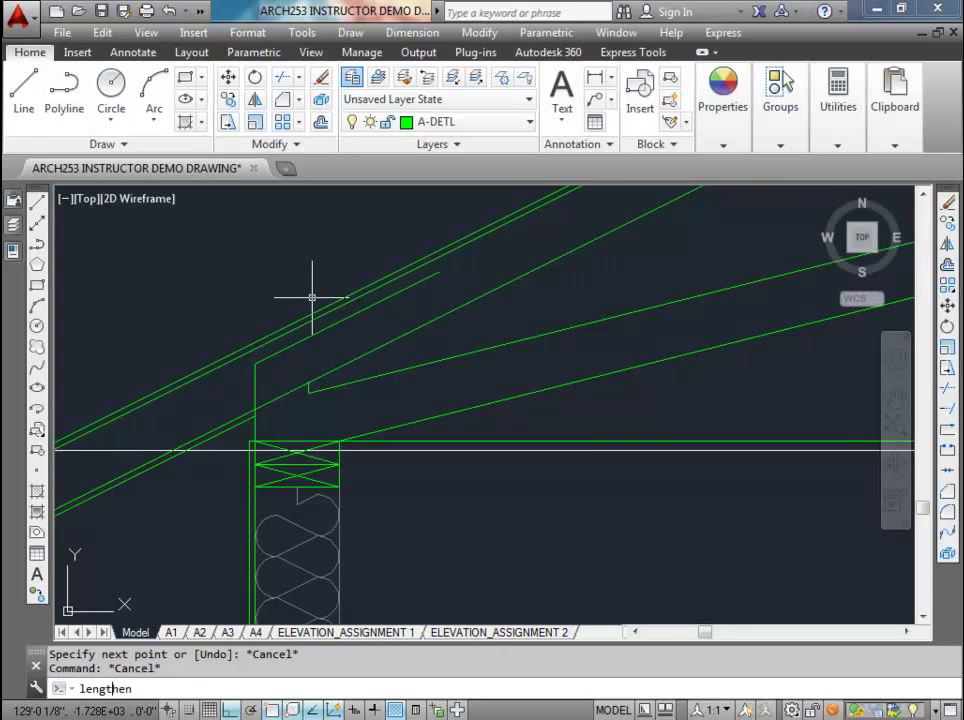
{"action": "key", "text": "Return"}
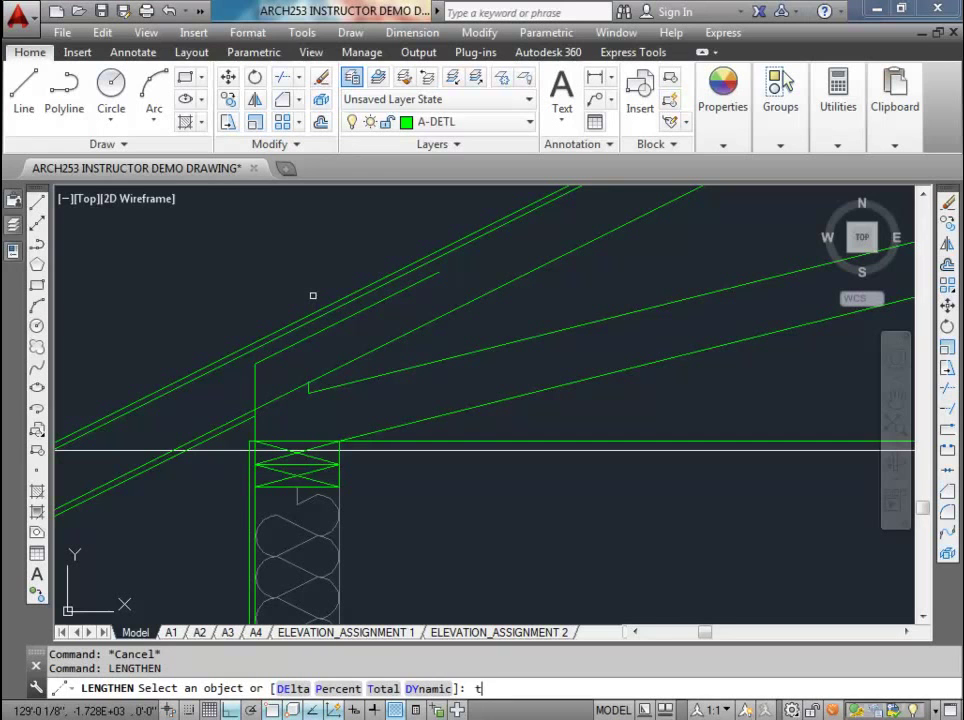
{"action": "key", "text": "Return"}
{"action": "type", "text": "6"}
{"action": "key", "text": "Return"}
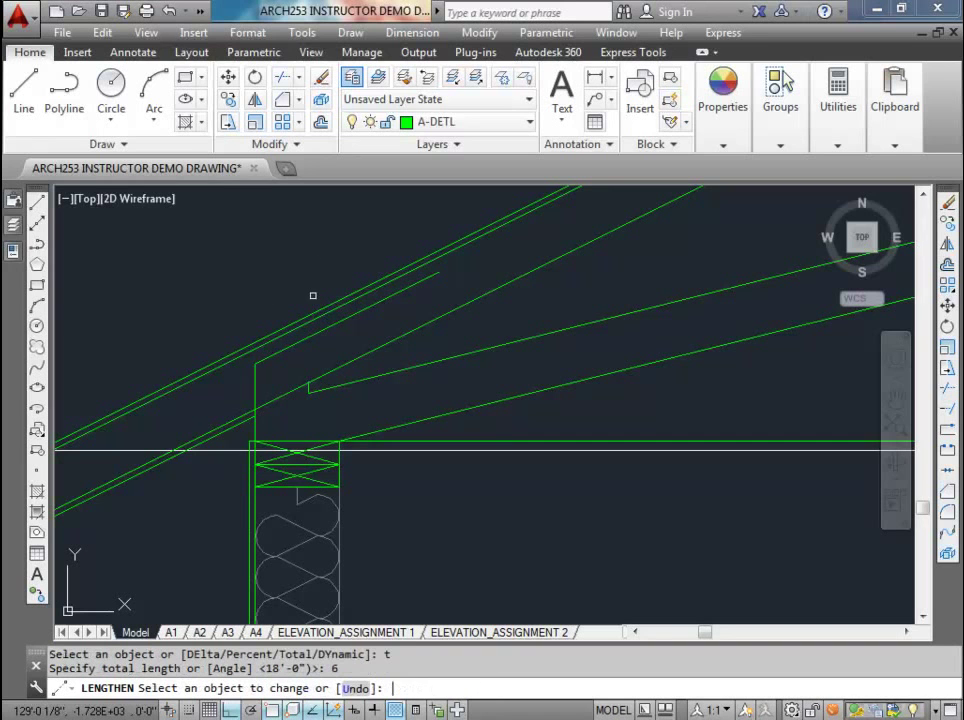
{"action": "left_click", "coordinate": [333, 333]}
{"action": "key", "text": "Return"}
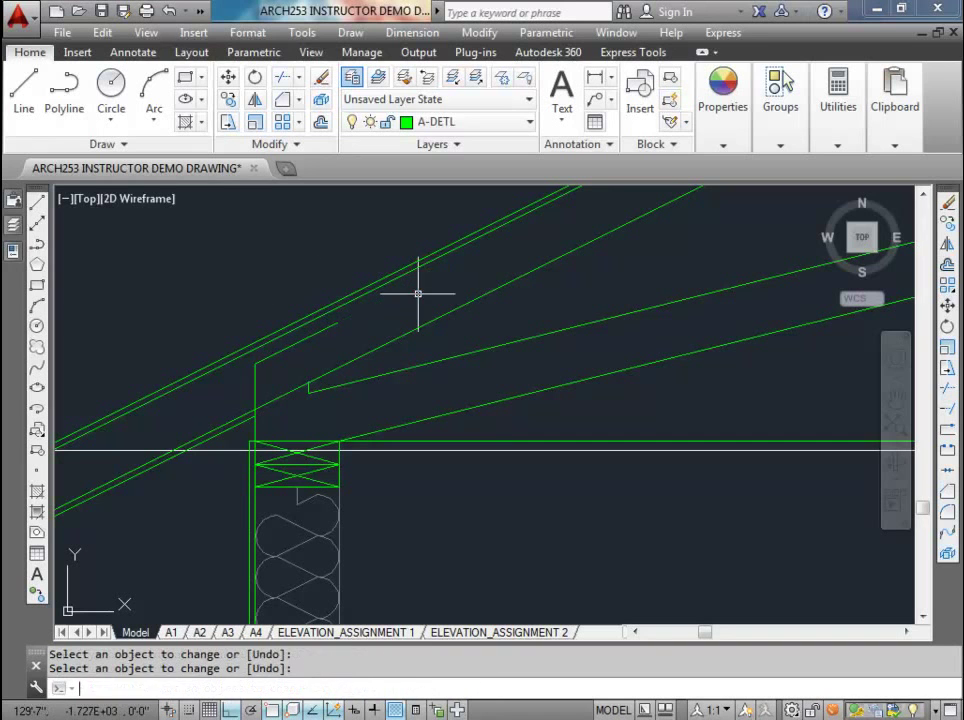
- Save the drawing and zoom to its extents
{"action": "scroll", "coordinate": [340, 330], "scroll_direction": "down", "scroll_amount": 3}
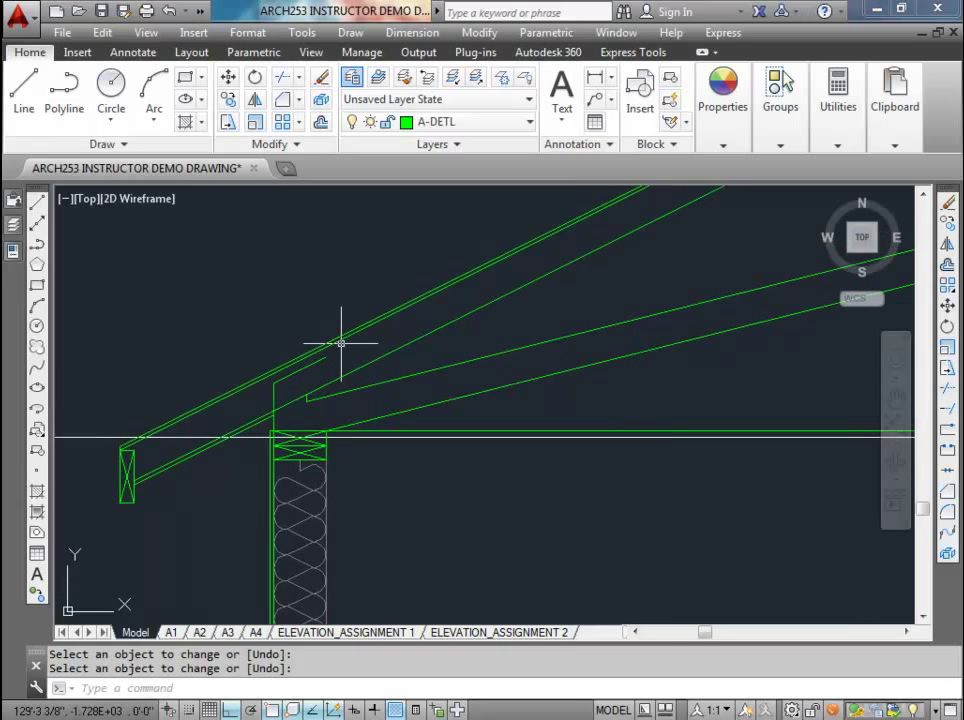
{"action": "key", "text": "ctrl+s"}
{"action": "scroll", "coordinate": [338, 338], "scroll_direction": "down", "scroll_amount": 2}
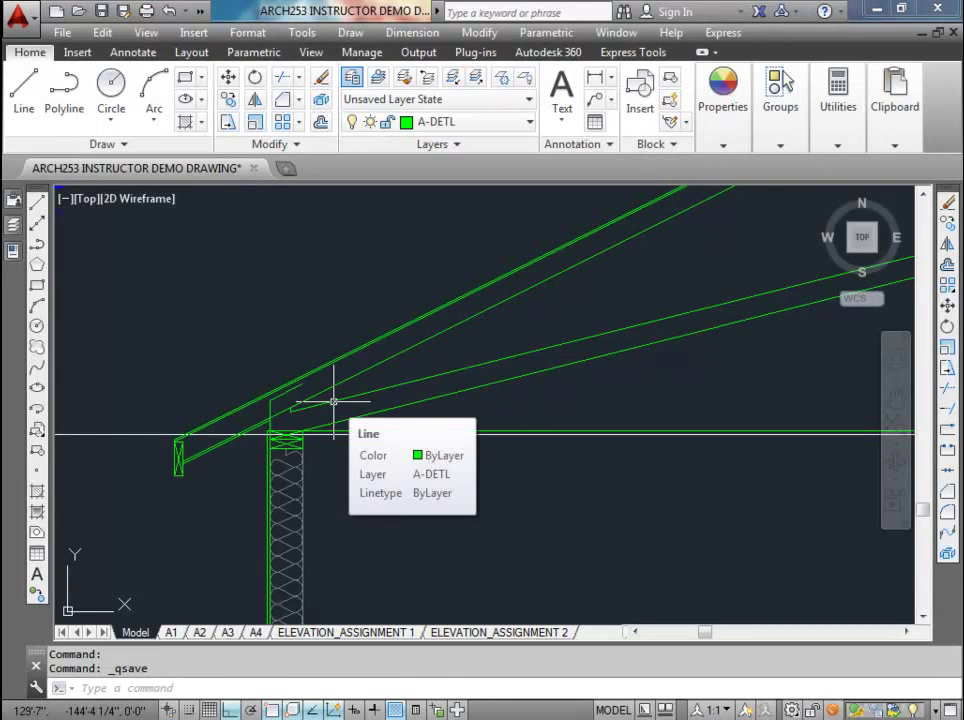
{"action": "type", "text": "z"}
{"action": "key", "text": "Return"}
{"action": "type", "text": "e"}
{"action": "key", "text": "Return"}
- Move both sloped bottom chord lines and the top chord's lower line to layer A-DETL-LLIN
{"action": "scroll", "coordinate": [376, 427], "scroll_direction": "up", "scroll_amount": 5}
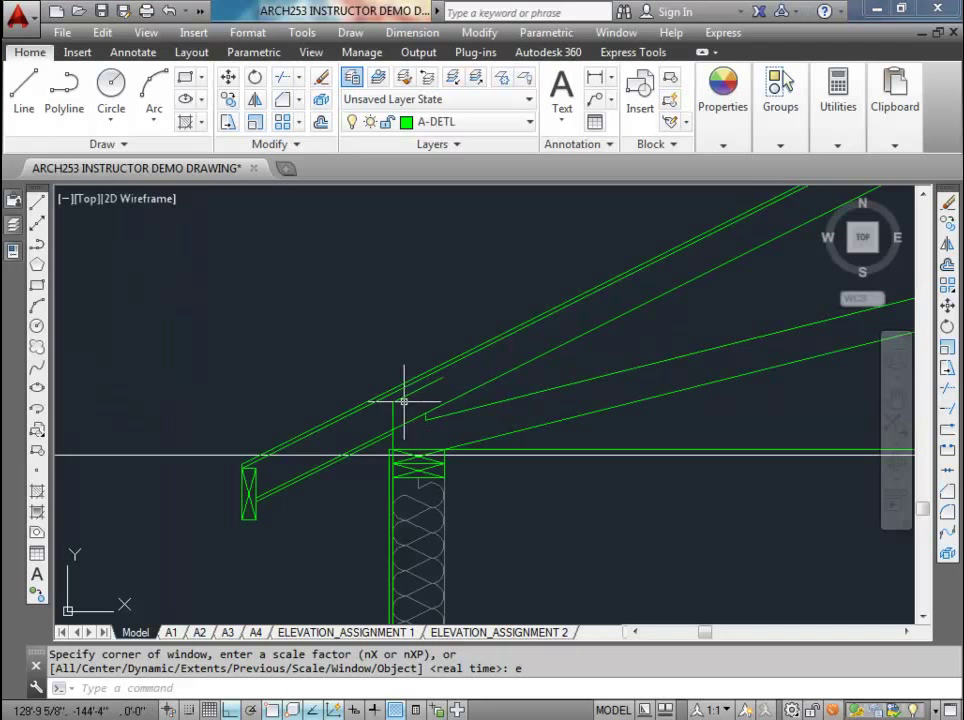
{"action": "scroll", "coordinate": [430, 400], "scroll_direction": "up", "scroll_amount": 1}
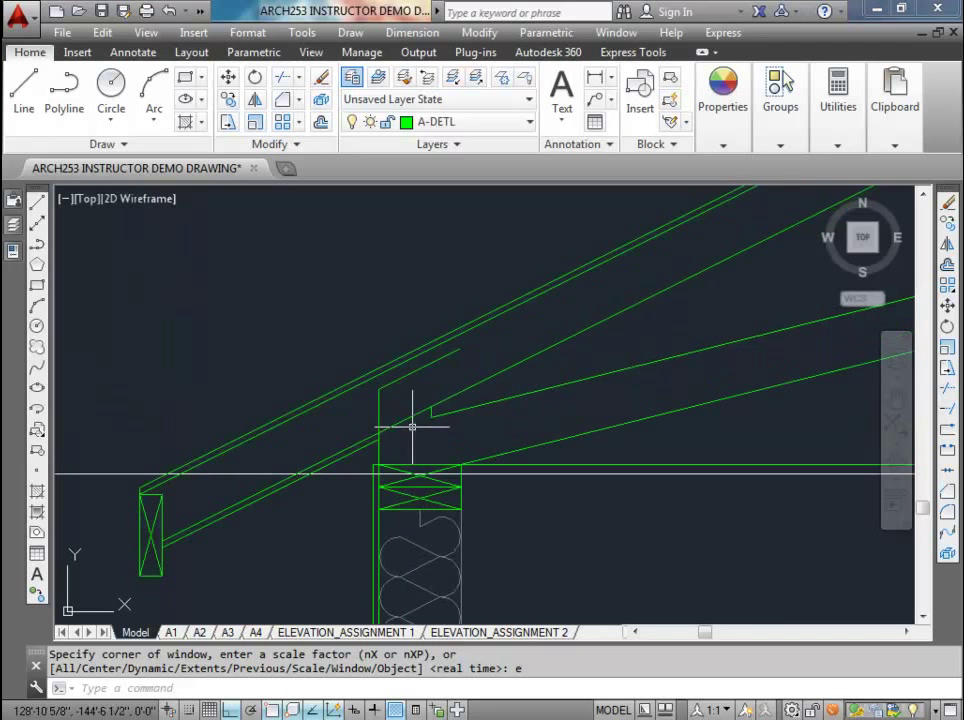
{"action": "scroll", "coordinate": [388, 421], "scroll_direction": "down", "scroll_amount": 1}
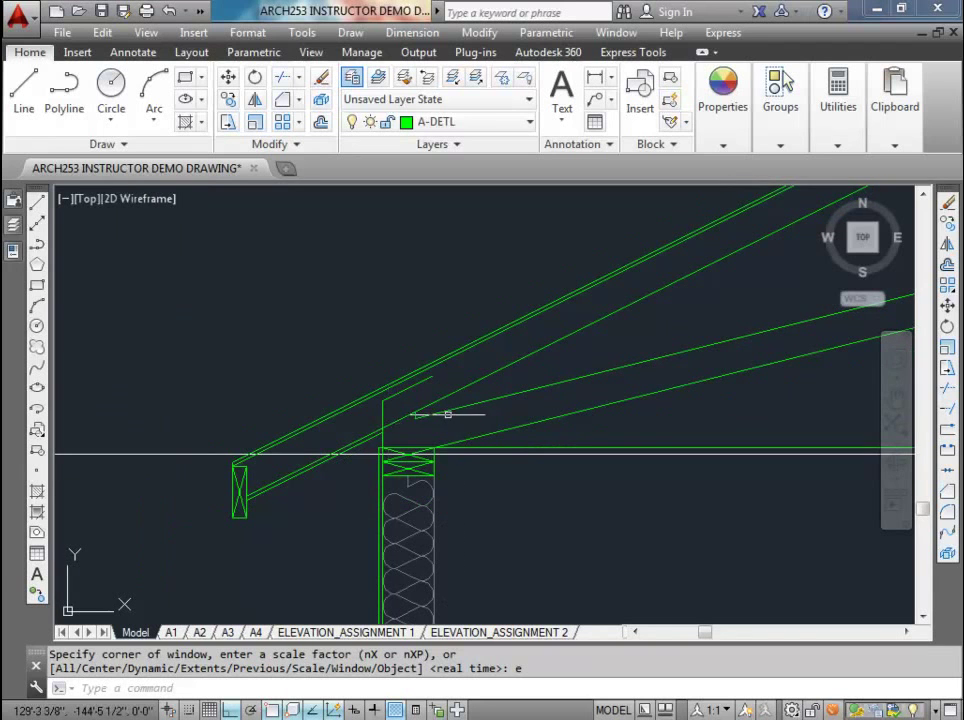
{"action": "middle_click_drag", "start_coordinate": [442, 423], "coordinate": [325, 418]}
{"action": "left_click", "coordinate": [459, 423]}
{"action": "left_click", "coordinate": [405, 338]}
{"action": "scroll", "coordinate": [368, 350], "scroll_direction": "up", "scroll_amount": 4}
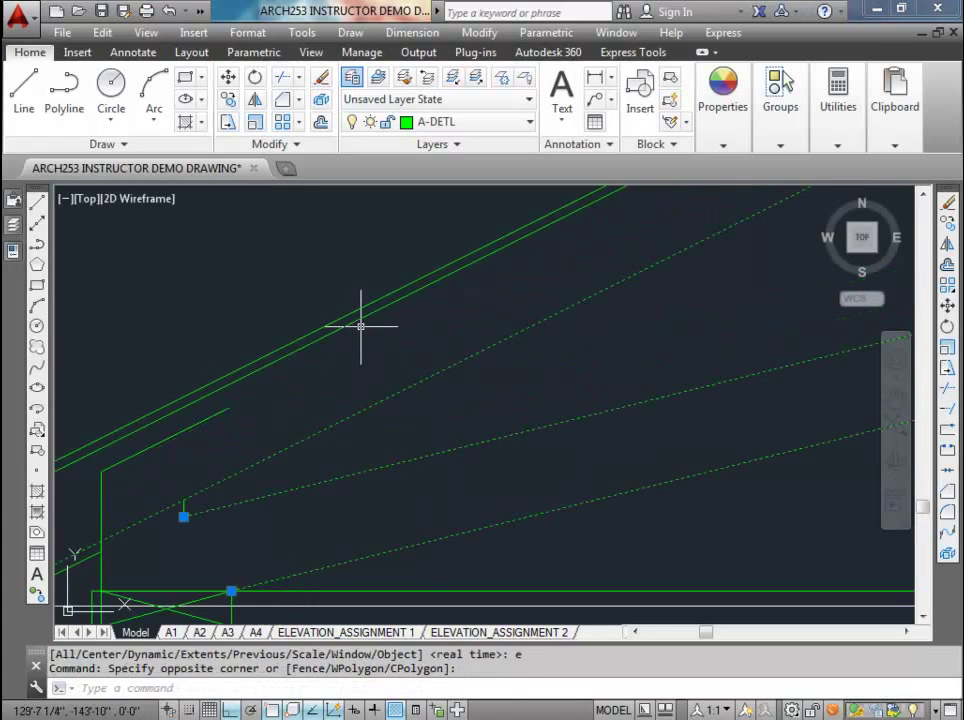
{"action": "scroll", "coordinate": [301, 354], "scroll_direction": "down", "scroll_amount": 3}
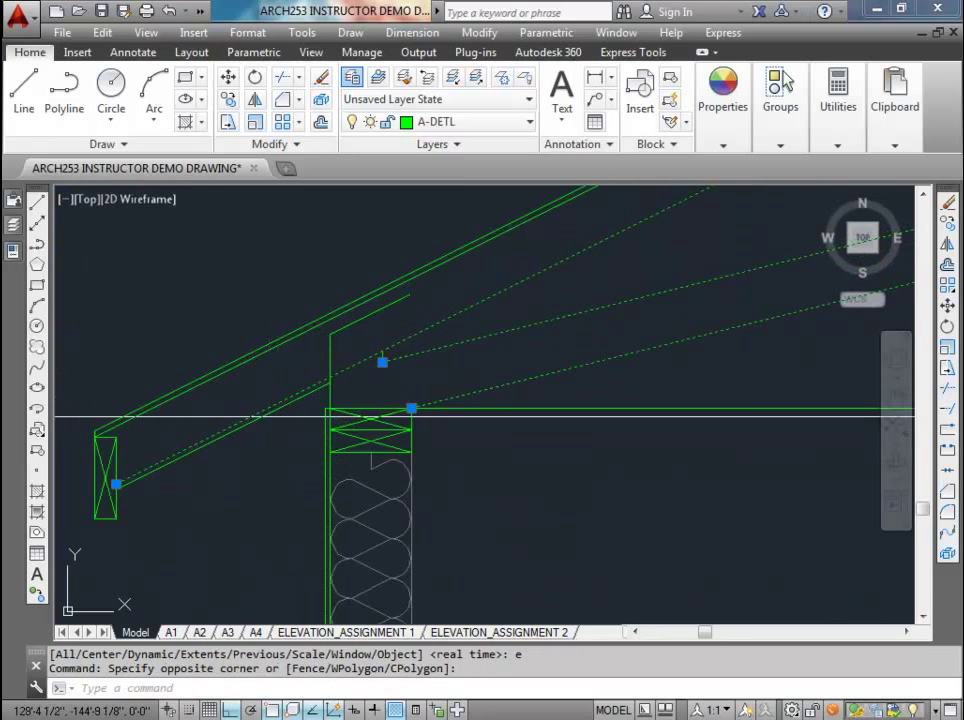
{"action": "scroll", "coordinate": [272, 400], "scroll_direction": "up", "scroll_amount": 2}
{"action": "scroll", "coordinate": [265, 418], "scroll_direction": "down", "scroll_amount": 4}
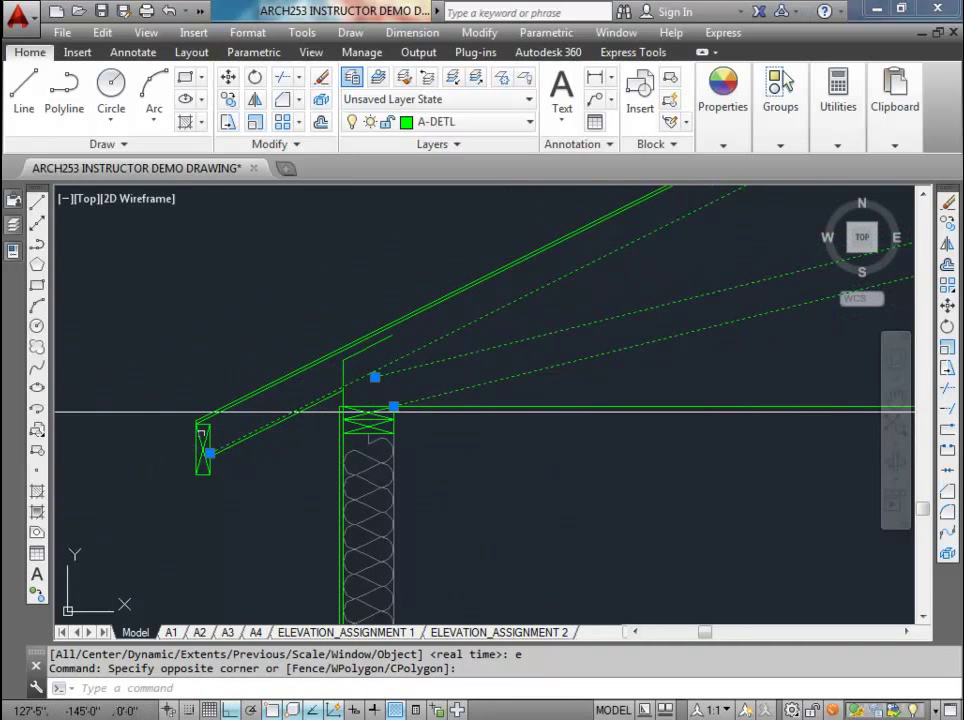
{"action": "left_click", "coordinate": [531, 121]}
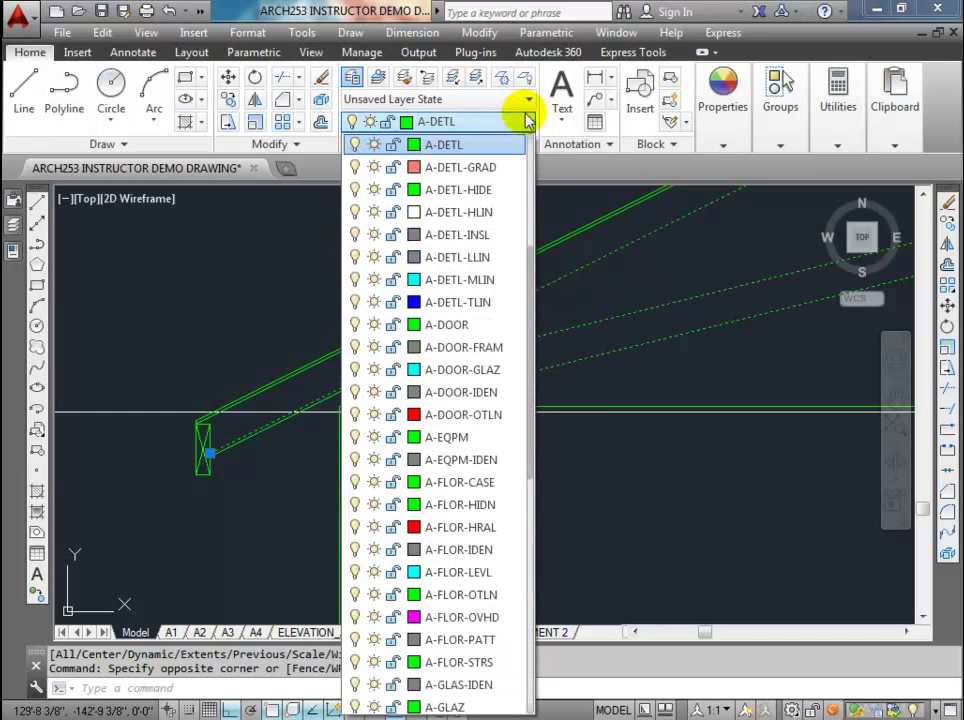
{"action": "left_click", "coordinate": [476, 257]}
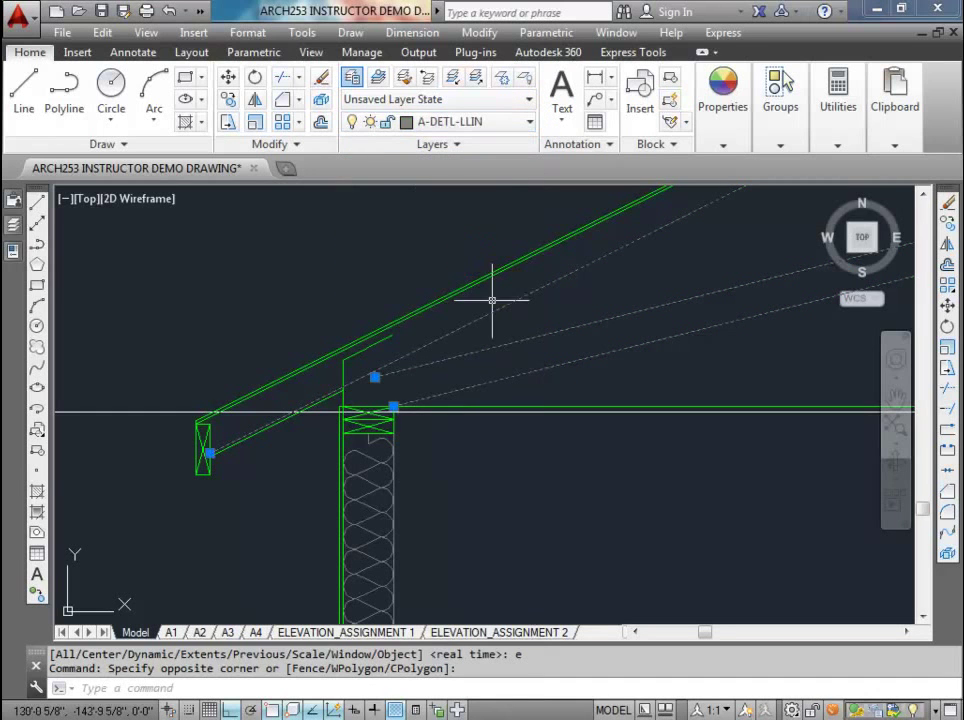
{"action": "key", "text": "Escape"}
{"action": "key", "text": "Escape"}
{"action": "scroll", "coordinate": [353, 383], "scroll_direction": "up", "scroll_amount": 4}
{"action": "left_click", "coordinate": [339, 348]}
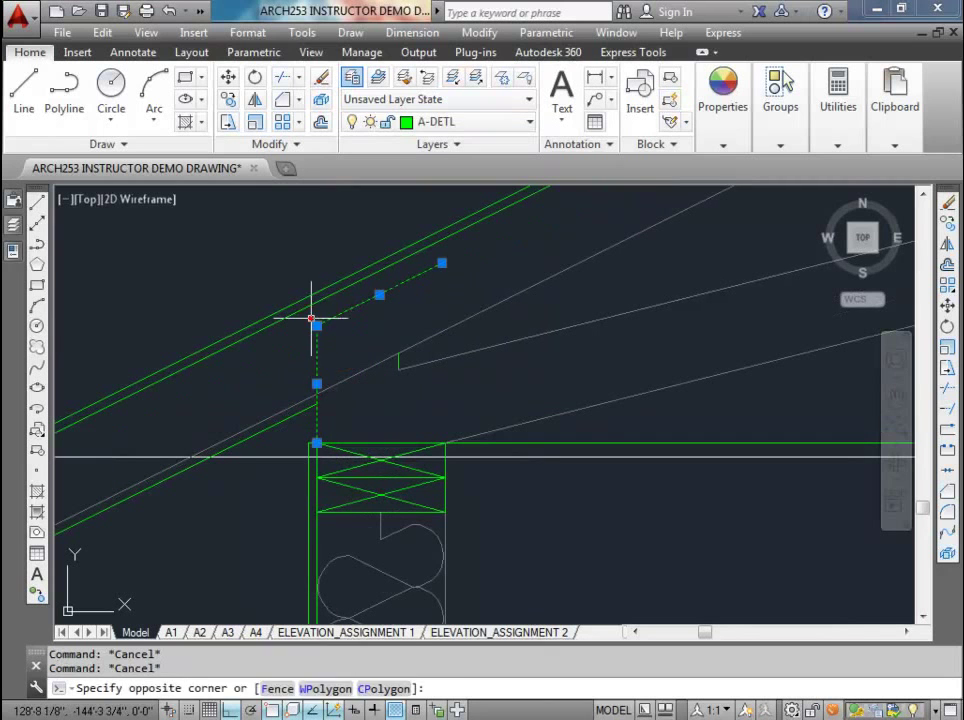
{"action": "left_click", "coordinate": [311, 320]}
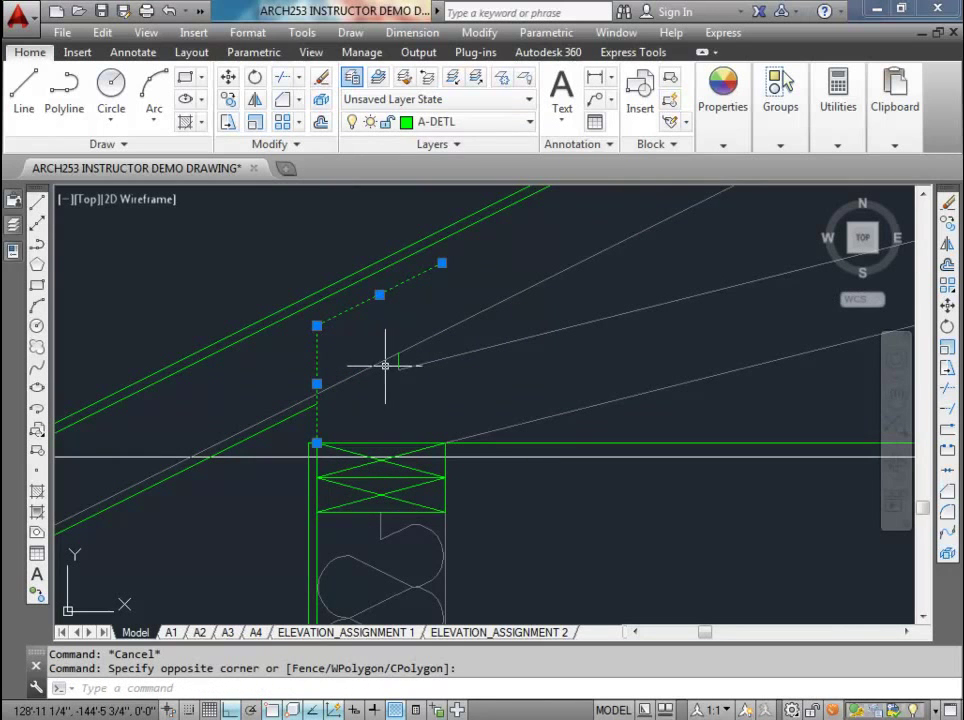
{"action": "key", "text": "Escape"}
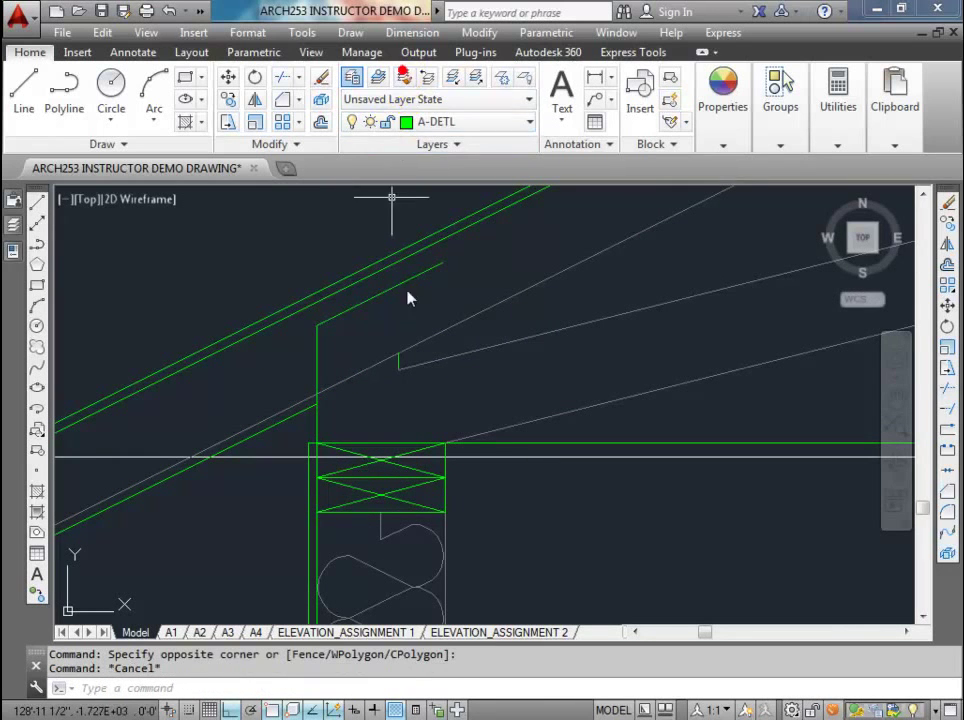
- Match the layer of the bottom chord's short vertical end line to that of the top chord's lower line
{"action": "left_click", "coordinate": [378, 77]}
{"action": "left_click", "coordinate": [397, 360]}
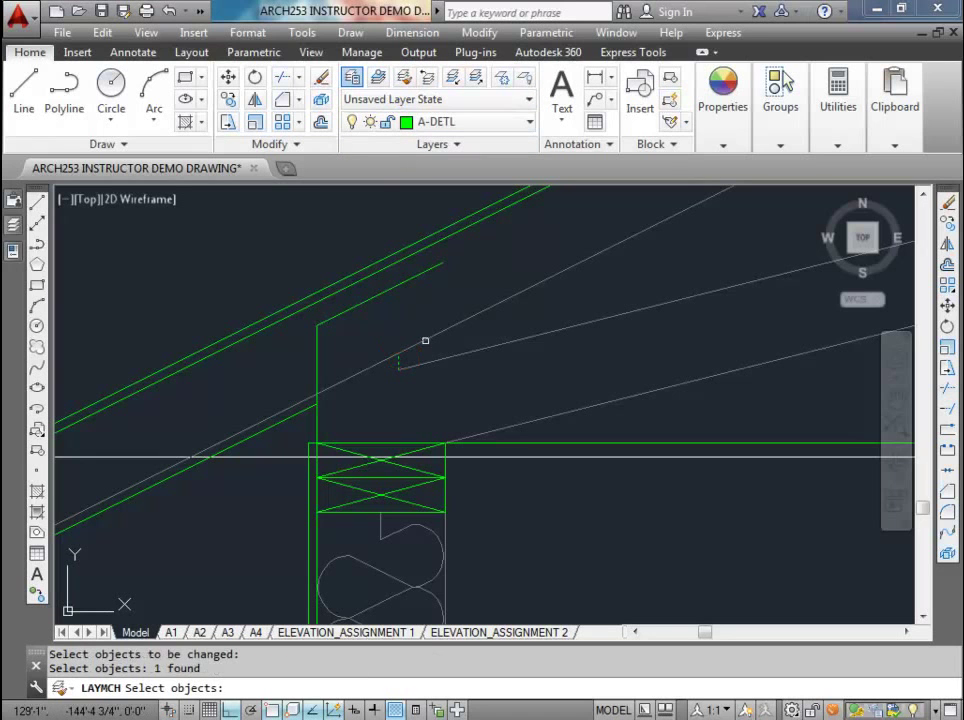
{"action": "key", "text": "Return"}
{"action": "left_click", "coordinate": [424, 340]}
{"action": "key", "text": "Escape"}
{"action": "key", "text": "Escape"}
- Examine the detail layer table below the level lines for the layers and their intended uses
{"action": "left_click", "coordinate": [365, 336]}
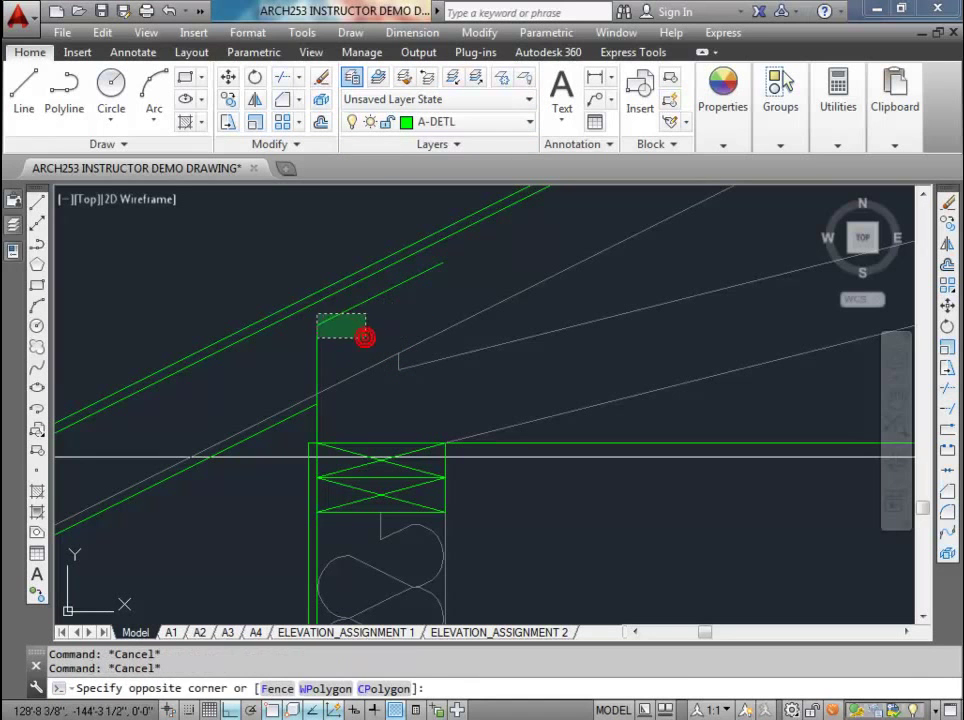
{"action": "left_click", "coordinate": [318, 317]}
{"action": "scroll", "coordinate": [428, 372], "scroll_direction": "down", "scroll_amount": 8}
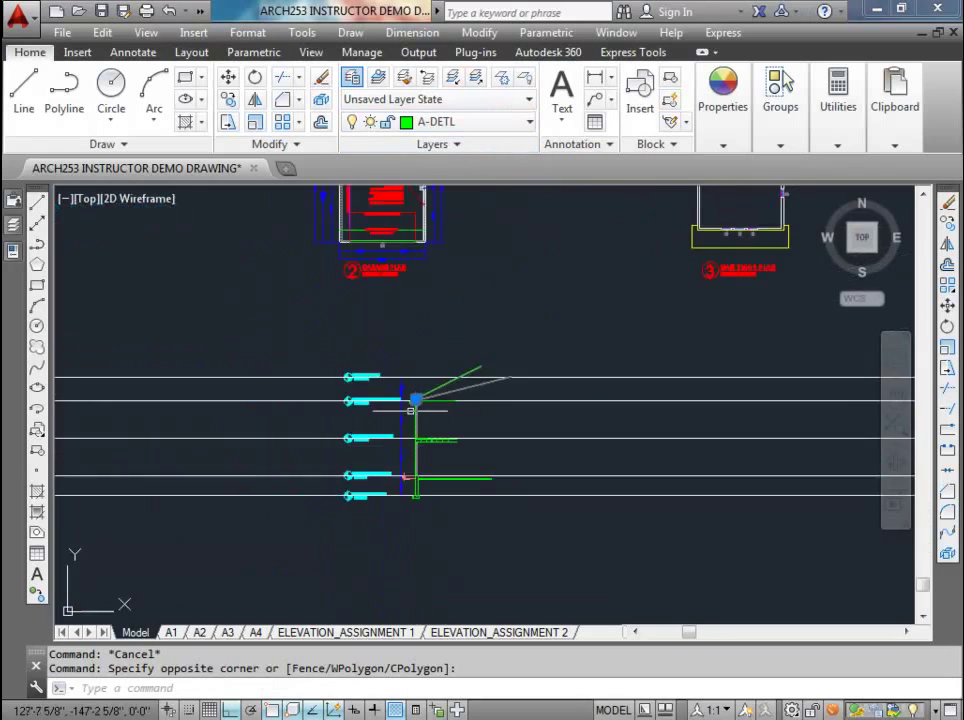
{"action": "scroll", "coordinate": [265, 444], "scroll_direction": "up", "scroll_amount": 9}
{"action": "scroll", "coordinate": [260, 448], "scroll_direction": "down", "scroll_amount": 4}
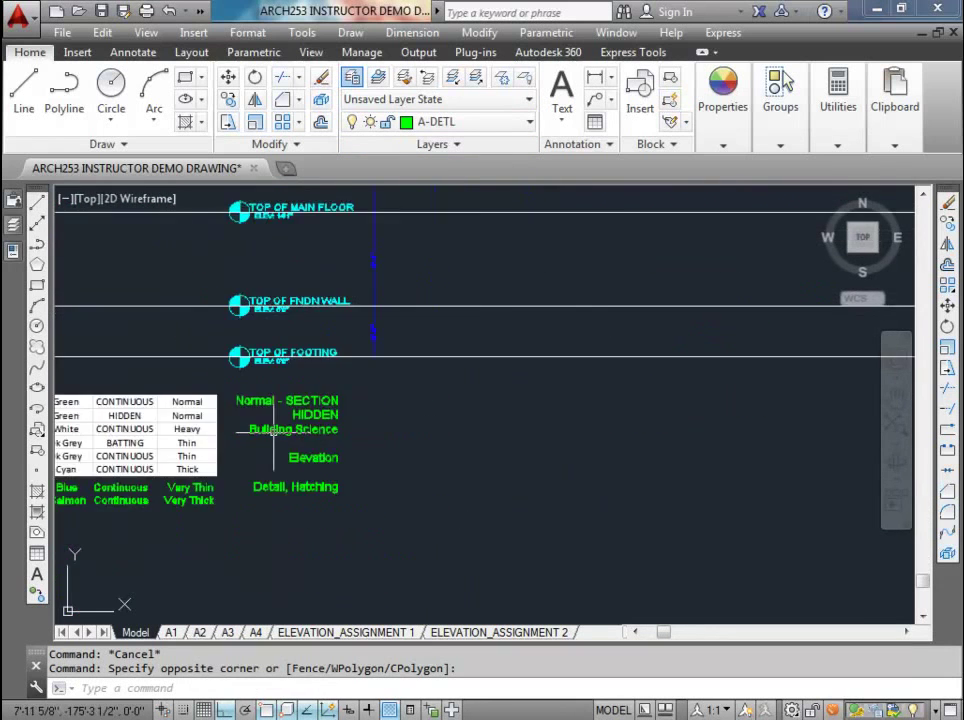
{"action": "middle_click_drag", "start_coordinate": [258, 428], "coordinate": [638, 428]}
{"action": "scroll", "coordinate": [197, 440], "scroll_direction": "up", "scroll_amount": 4}
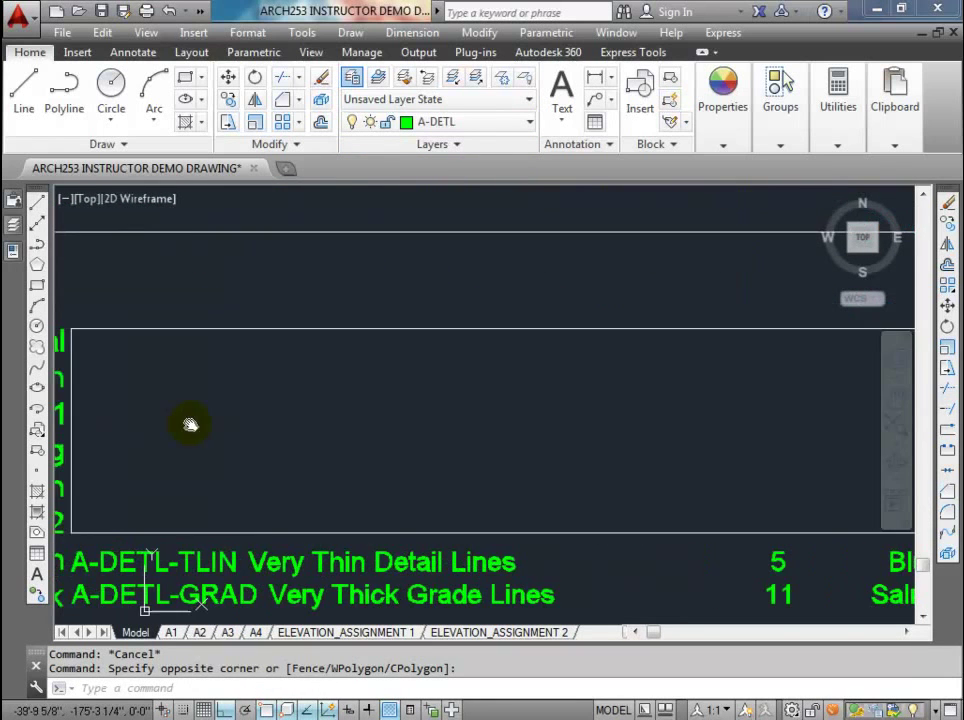
{"action": "scroll", "coordinate": [172, 413], "scroll_direction": "down", "scroll_amount": 5}
{"action": "scroll", "coordinate": [394, 365], "scroll_direction": "up", "scroll_amount": 3}
{"action": "key", "text": "Escape"}
- Move the vertical heel line and the 6-inch sloped line joined to it to layer A-DETL-HLIN
{"action": "scroll", "coordinate": [250, 350], "scroll_direction": "up", "scroll_amount": 4}
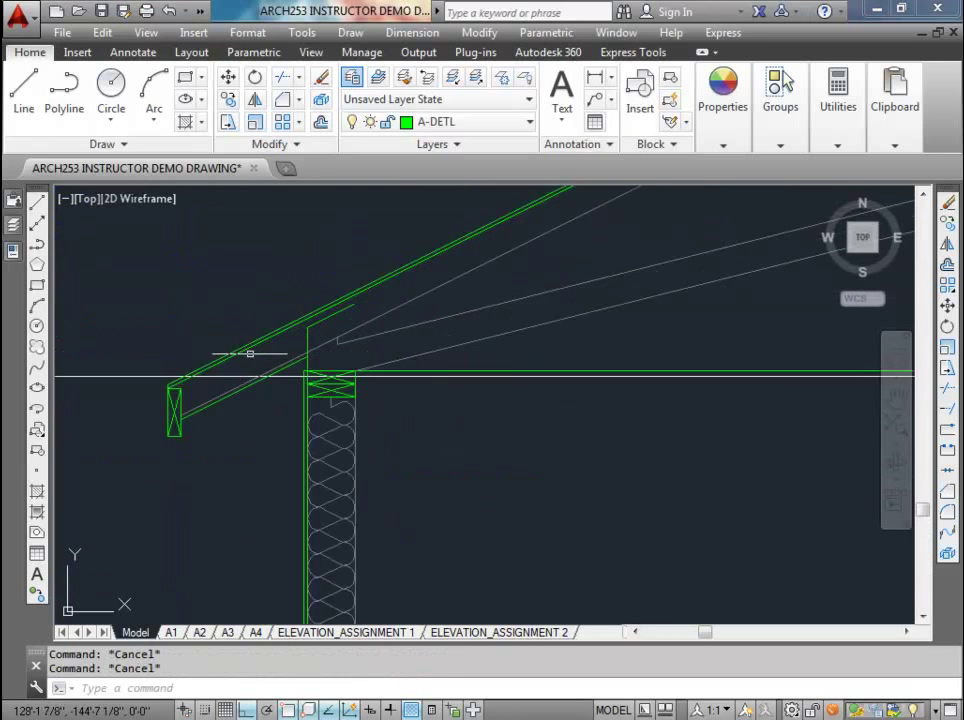
{"action": "scroll", "coordinate": [344, 338], "scroll_direction": "up", "scroll_amount": 3}
{"action": "scroll", "coordinate": [428, 347], "scroll_direction": "down", "scroll_amount": 3}
{"action": "scroll", "coordinate": [428, 347], "scroll_direction": "up", "scroll_amount": 2}
{"action": "left_click", "coordinate": [440, 338]}
{"action": "left_click", "coordinate": [414, 308]}
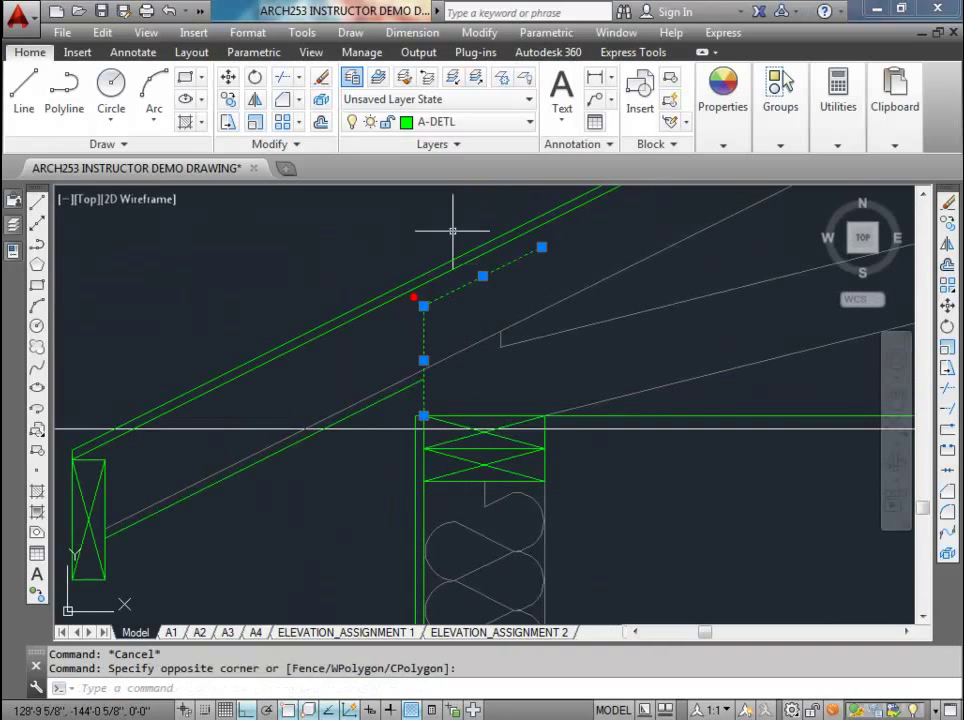
{"action": "left_click", "coordinate": [529, 120]}
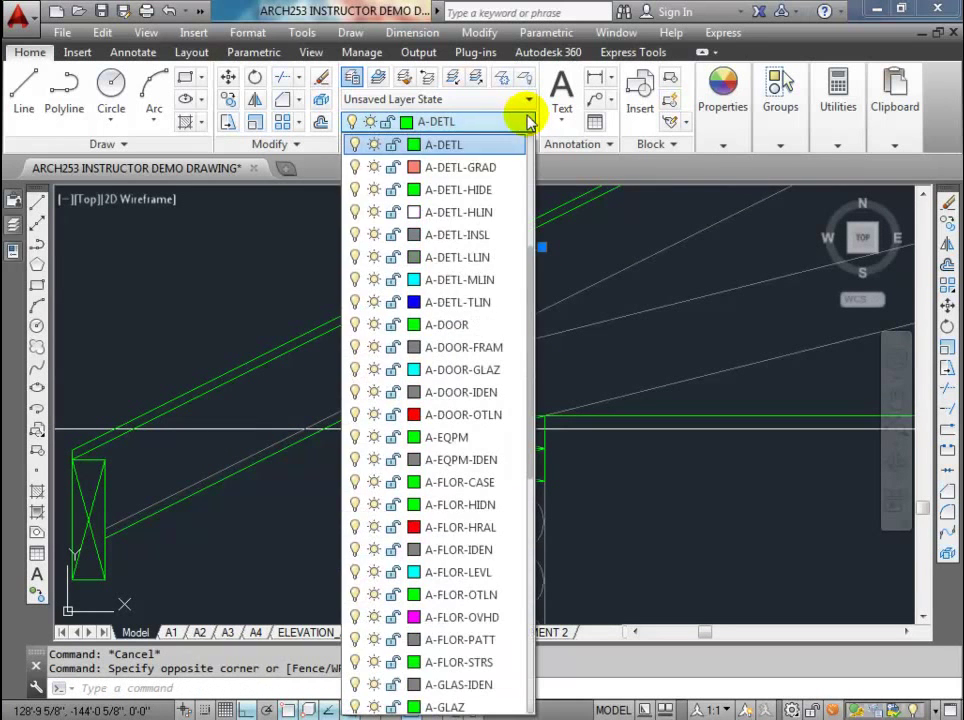
{"action": "left_click", "coordinate": [485, 213]}
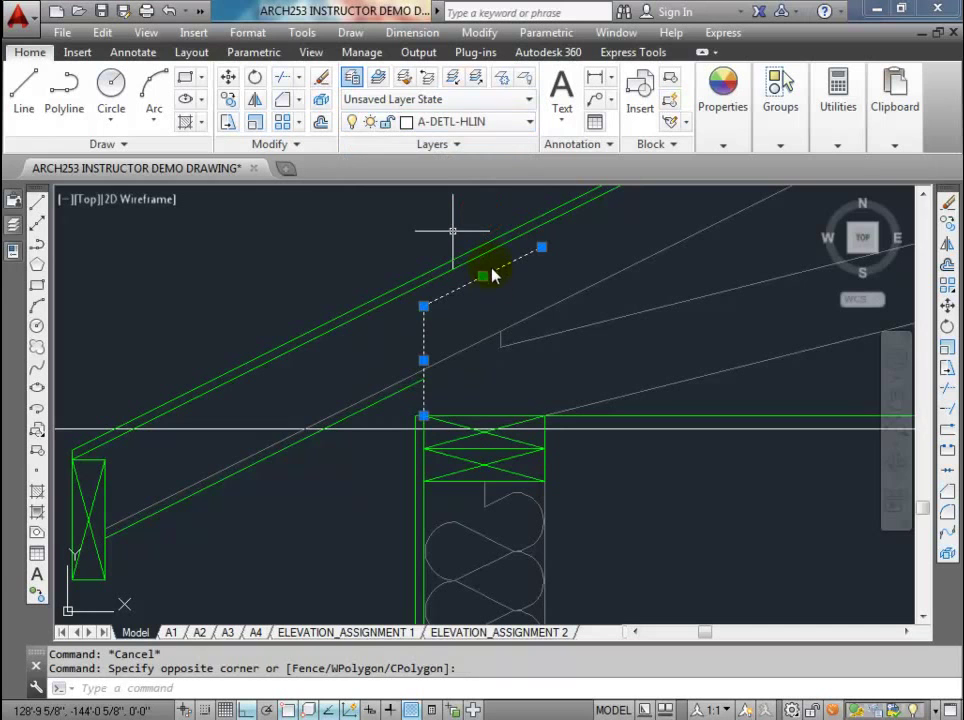
{"action": "key", "text": "Escape"}
- Copy the lower soffit line from its end at the sub-fascia to the point where the top chord's lower line meets the sub-fascia
{"action": "scroll", "coordinate": [494, 310], "scroll_direction": "down", "scroll_amount": 2}
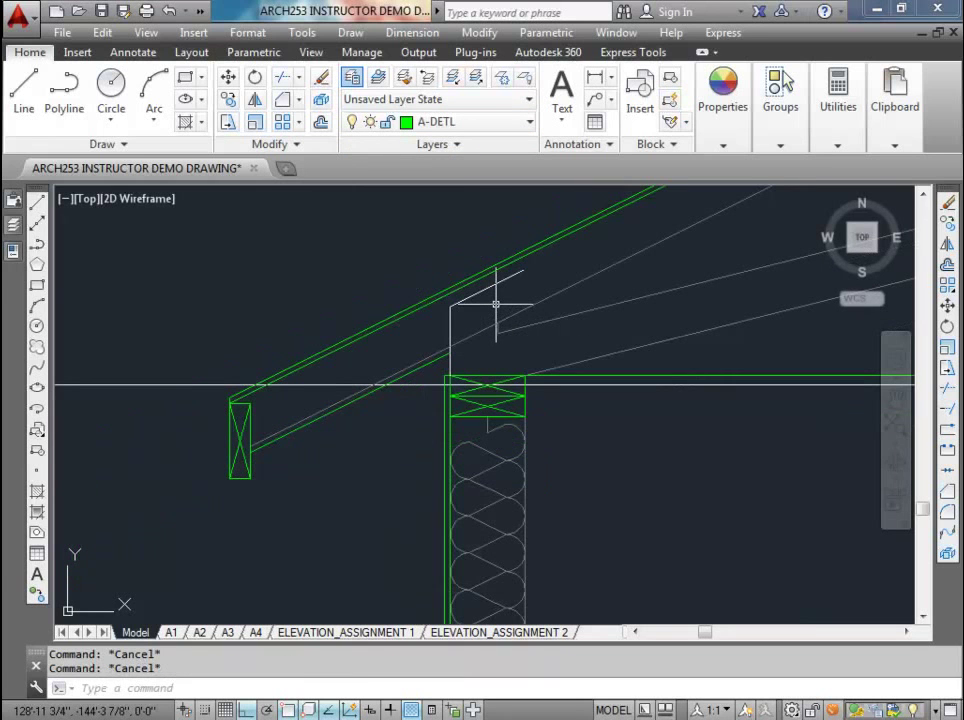
{"action": "scroll", "coordinate": [445, 365], "scroll_direction": "up", "scroll_amount": 2}
{"action": "left_click", "coordinate": [432, 360]}
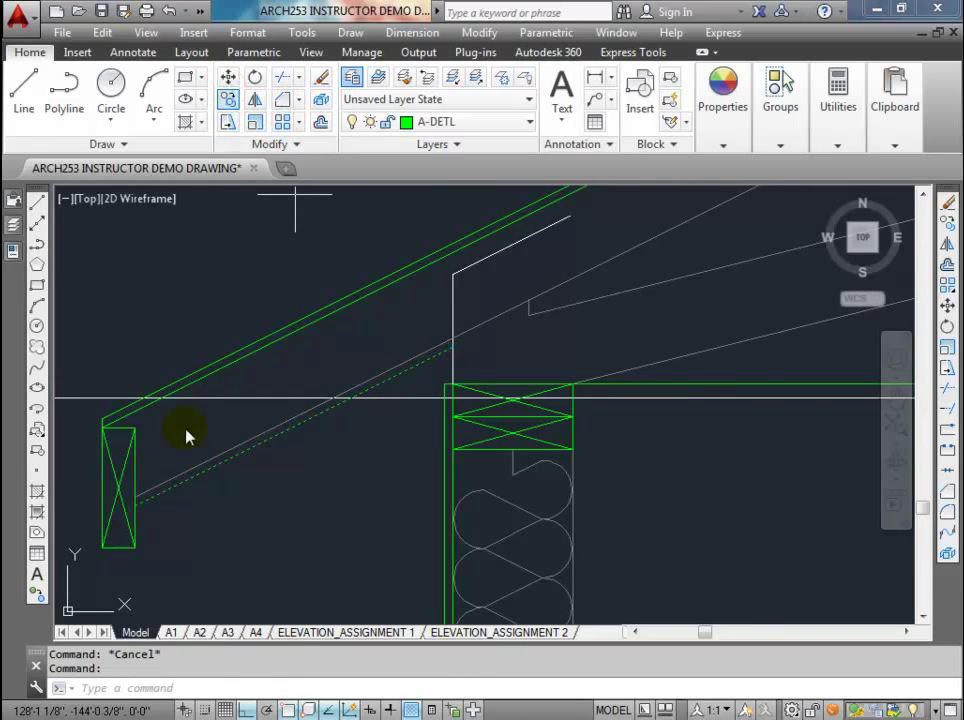
{"action": "scroll", "coordinate": [149, 490], "scroll_direction": "up", "scroll_amount": 2}
{"action": "left_click", "coordinate": [127, 510]}
{"action": "left_click", "coordinate": [128, 500]}
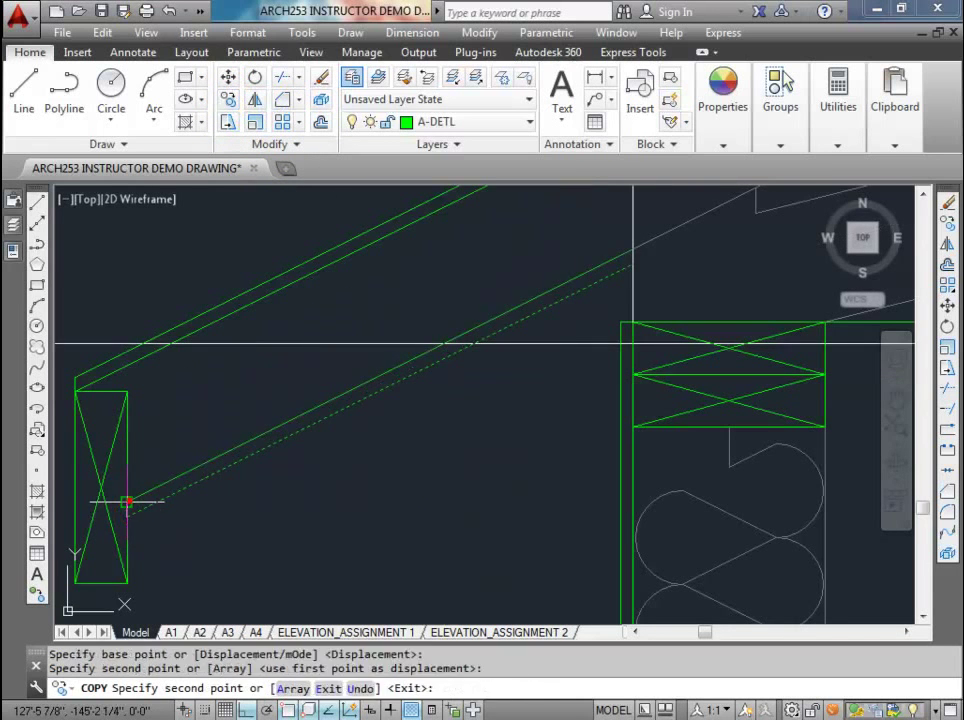
{"action": "key", "text": "Escape"}
{"action": "scroll", "coordinate": [200, 455], "scroll_direction": "down", "scroll_amount": 3}
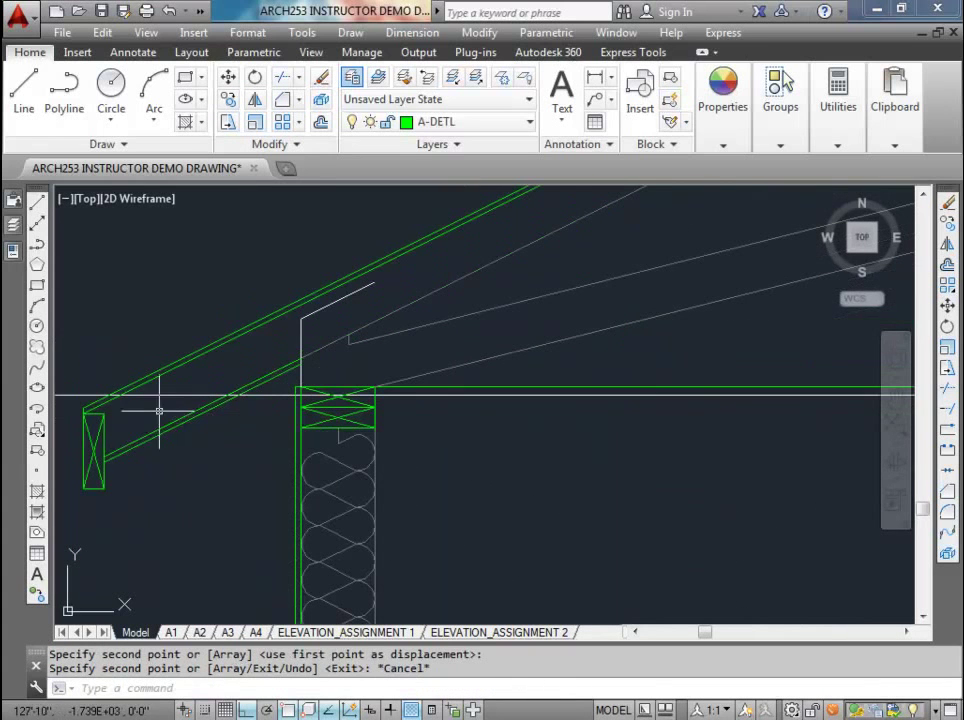
- Examine the wall section from the roof framing down to the footing
{"action": "scroll", "coordinate": [166, 397], "scroll_direction": "down", "scroll_amount": 2}
{"action": "scroll", "coordinate": [327, 383], "scroll_direction": "up", "scroll_amount": 2}
{"action": "middle_click_drag", "start_coordinate": [327, 383], "coordinate": [275, 457]}
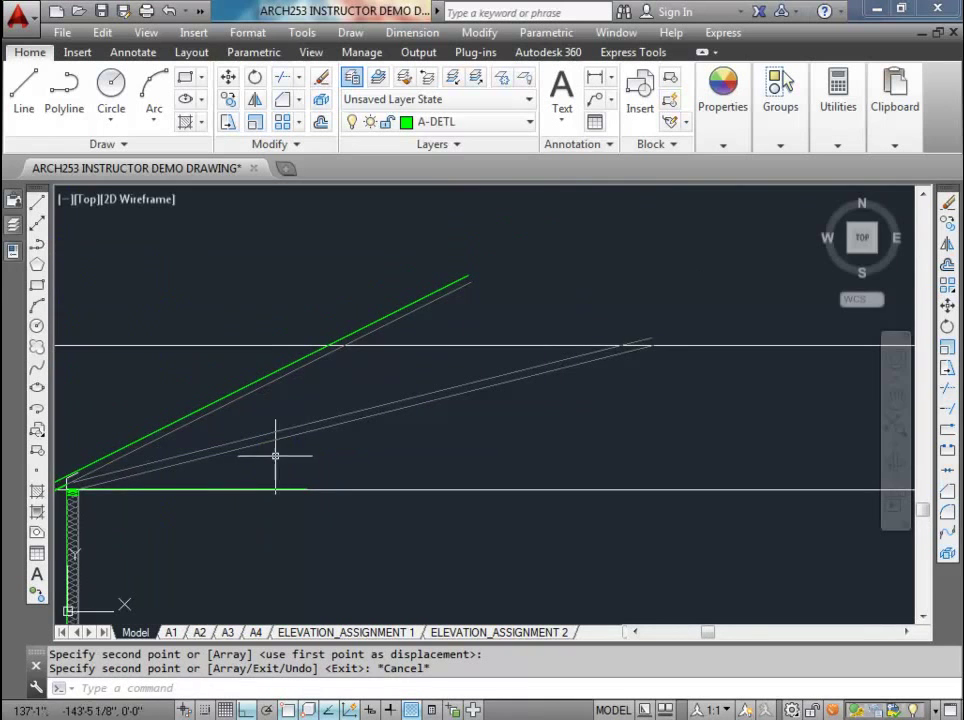
{"action": "middle_click_drag", "start_coordinate": [308, 419], "coordinate": [473, 383]}
{"action": "scroll", "coordinate": [398, 424], "scroll_direction": "down", "scroll_amount": 1}
{"action": "middle_click_drag", "start_coordinate": [398, 424], "coordinate": [363, 276]}
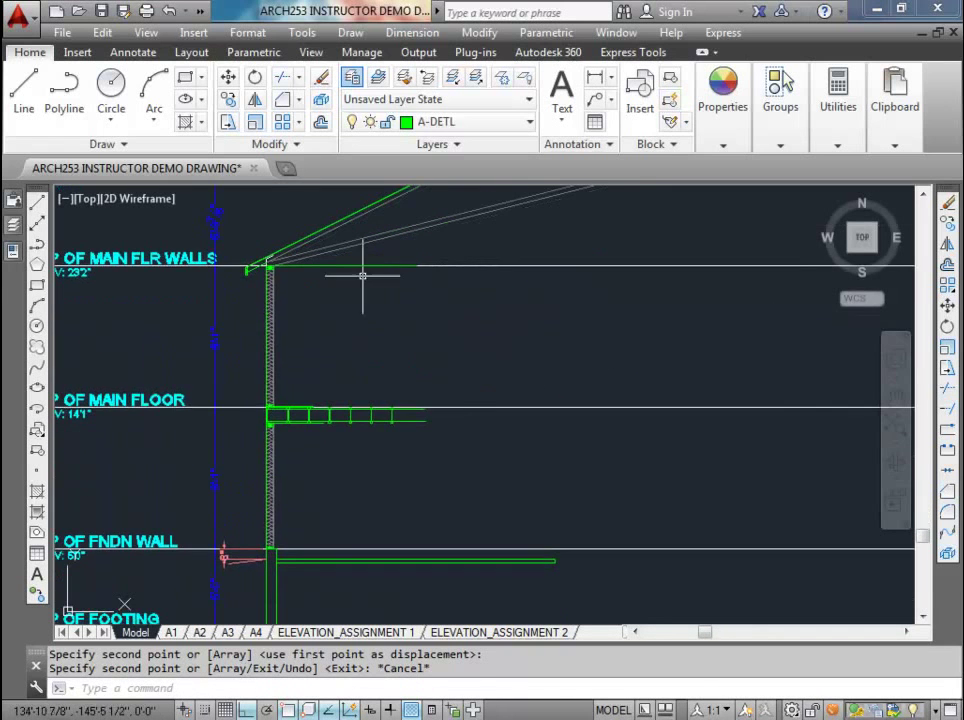
{"action": "scroll", "coordinate": [334, 368], "scroll_direction": "down", "scroll_amount": 2}
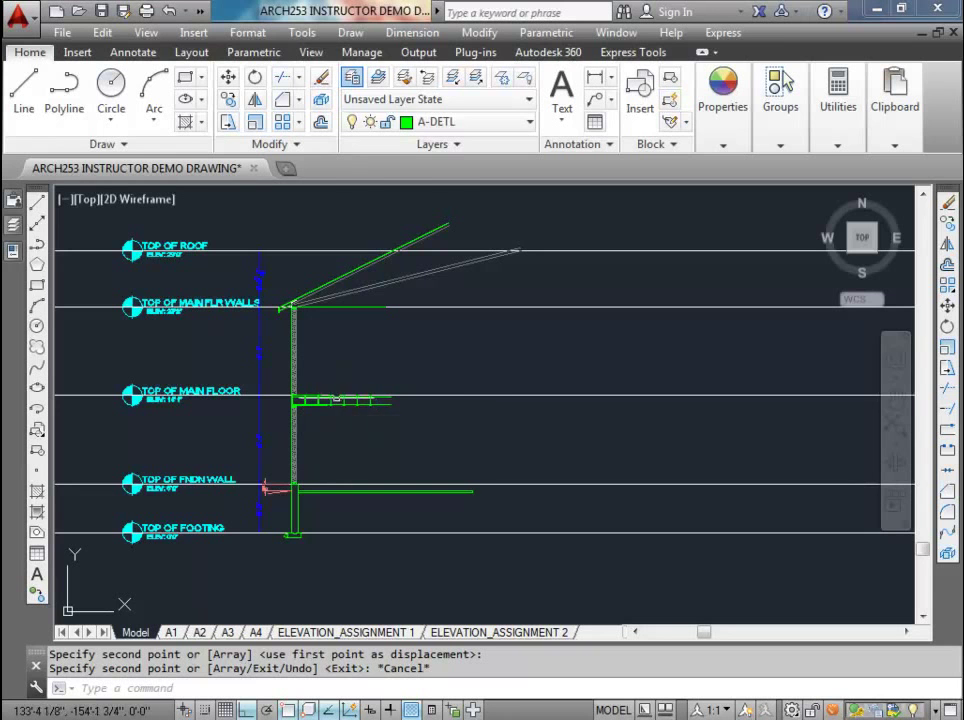
{"action": "scroll", "coordinate": [323, 437], "scroll_direction": "up", "scroll_amount": 2}
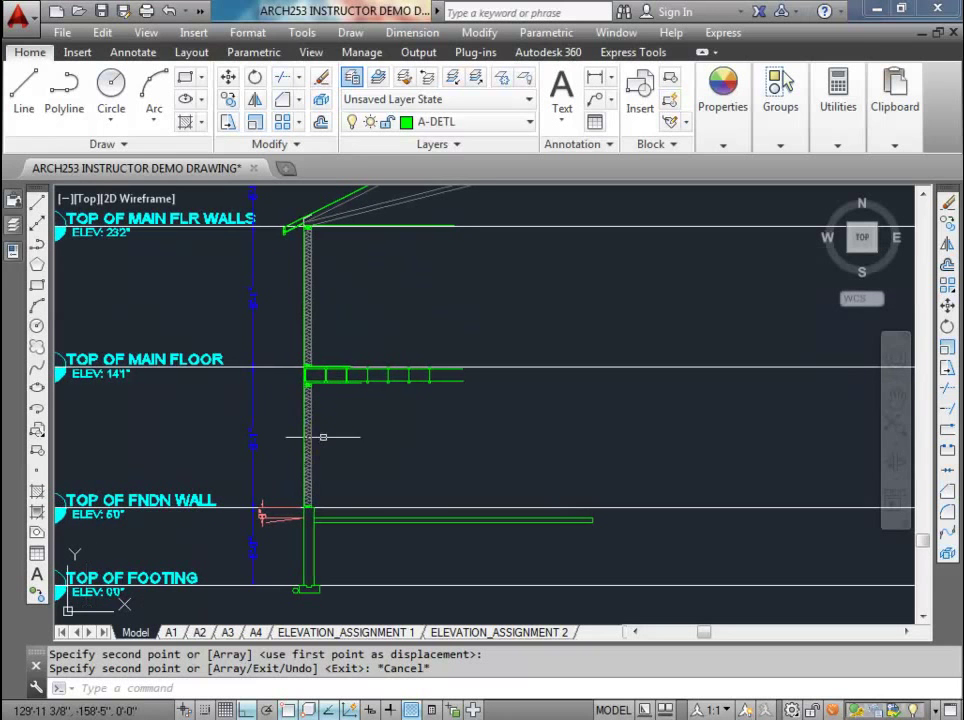
- Mirror the wall, foundation, floor edge, eave and roof framing about a vertical line through the roof line's intersection with the top-of-roof level, keeping the originals
{"action": "left_click", "coordinate": [269, 192]}
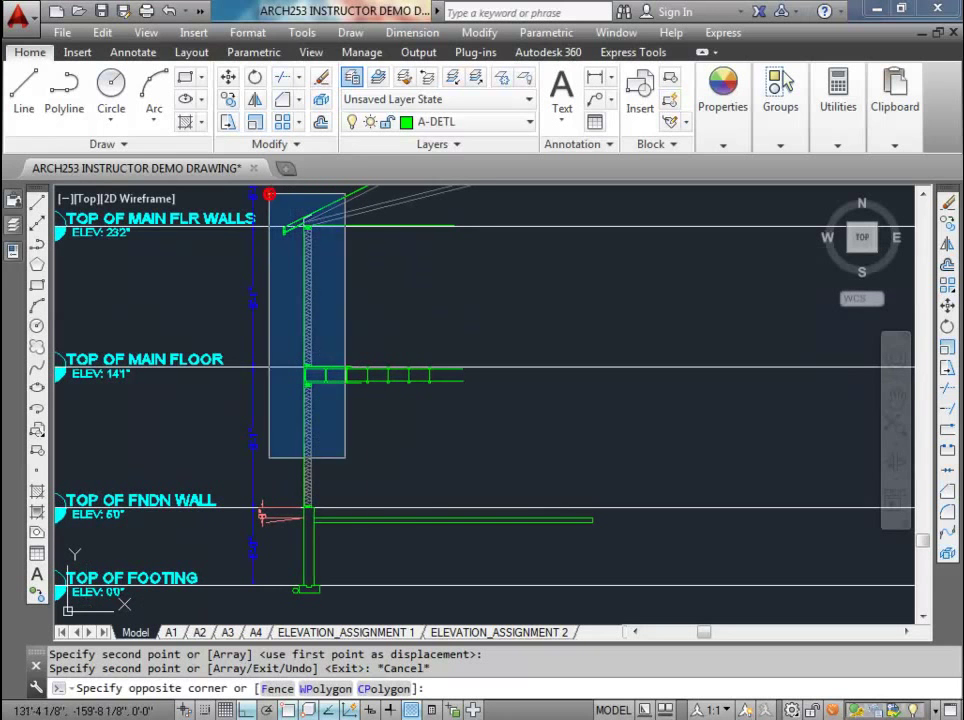
{"action": "left_click", "coordinate": [364, 607]}
{"action": "left_click", "coordinate": [284, 530]}
{"action": "left_click", "coordinate": [261, 516]}
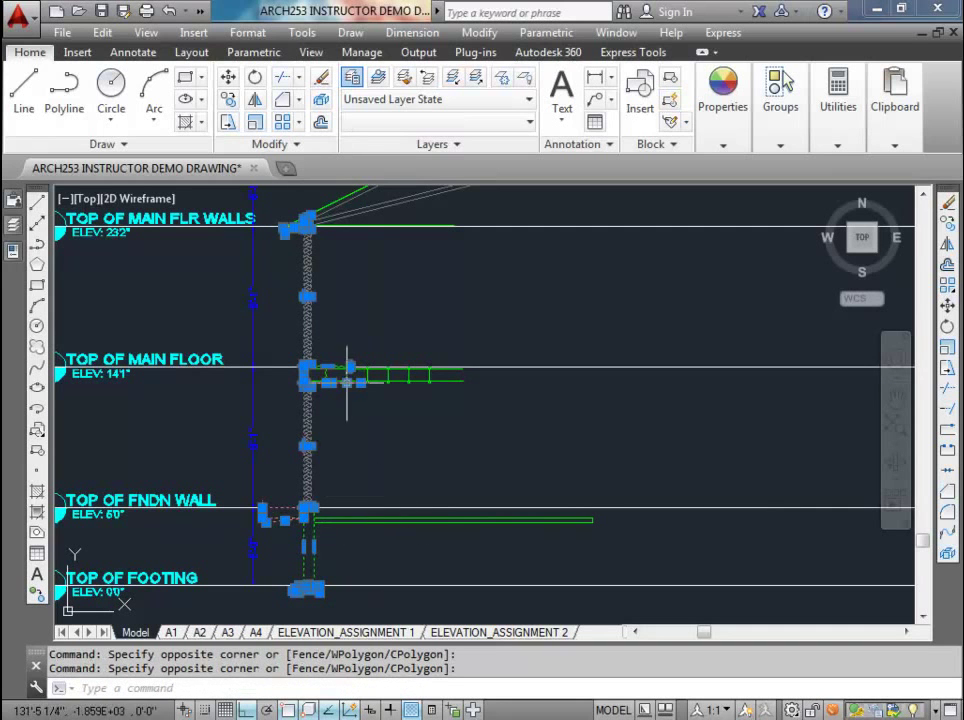
{"action": "scroll", "coordinate": [347, 380], "scroll_direction": "up", "scroll_amount": 5}
{"action": "left_click", "coordinate": [445, 383]}
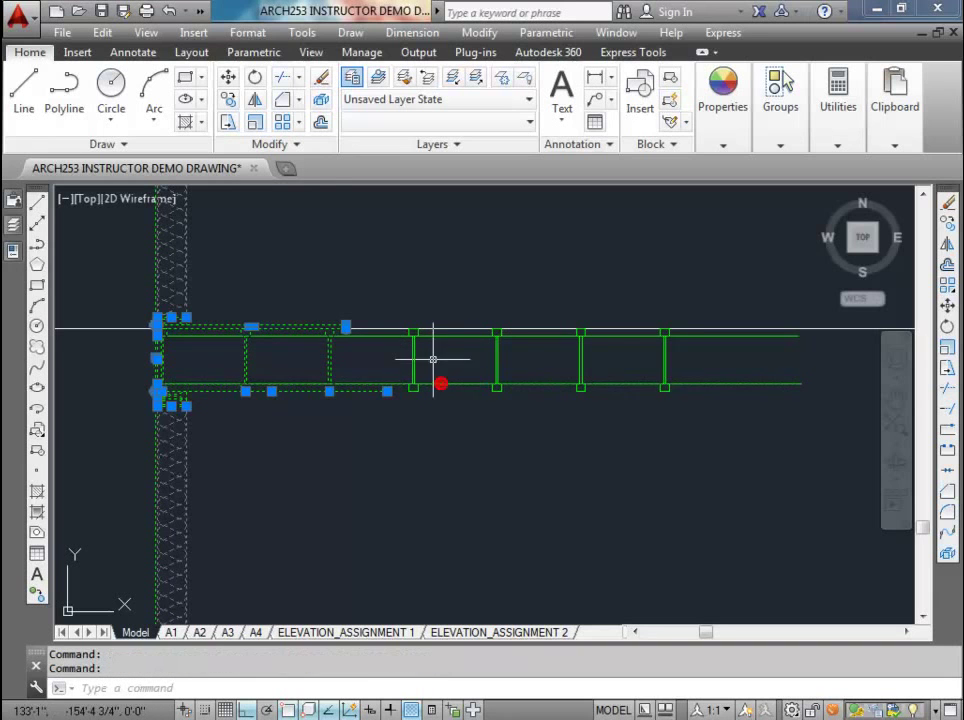
{"action": "scroll", "coordinate": [420, 320], "scroll_direction": "down", "scroll_amount": 3}
{"action": "middle_click_drag", "start_coordinate": [409, 280], "coordinate": [387, 452]}
{"action": "scroll", "coordinate": [320, 290], "scroll_direction": "up", "scroll_amount": 3}
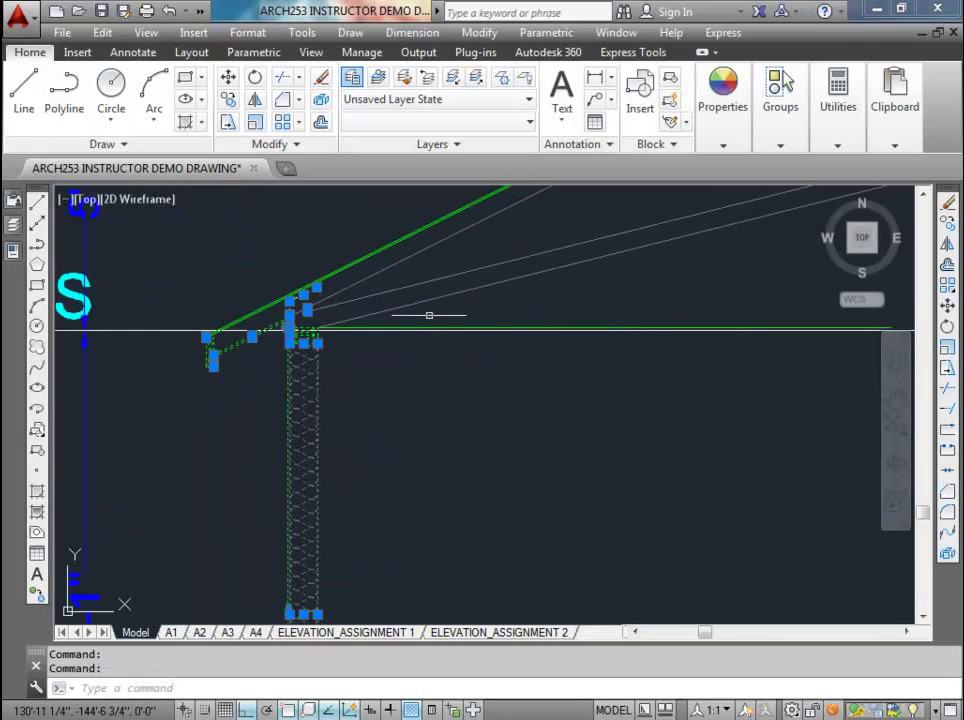
{"action": "left_click", "coordinate": [435, 311]}
{"action": "left_click", "coordinate": [379, 238]}
{"action": "scroll", "coordinate": [379, 284], "scroll_direction": "down", "scroll_amount": 3}
{"action": "scroll", "coordinate": [297, 365], "scroll_direction": "down", "scroll_amount": 2}
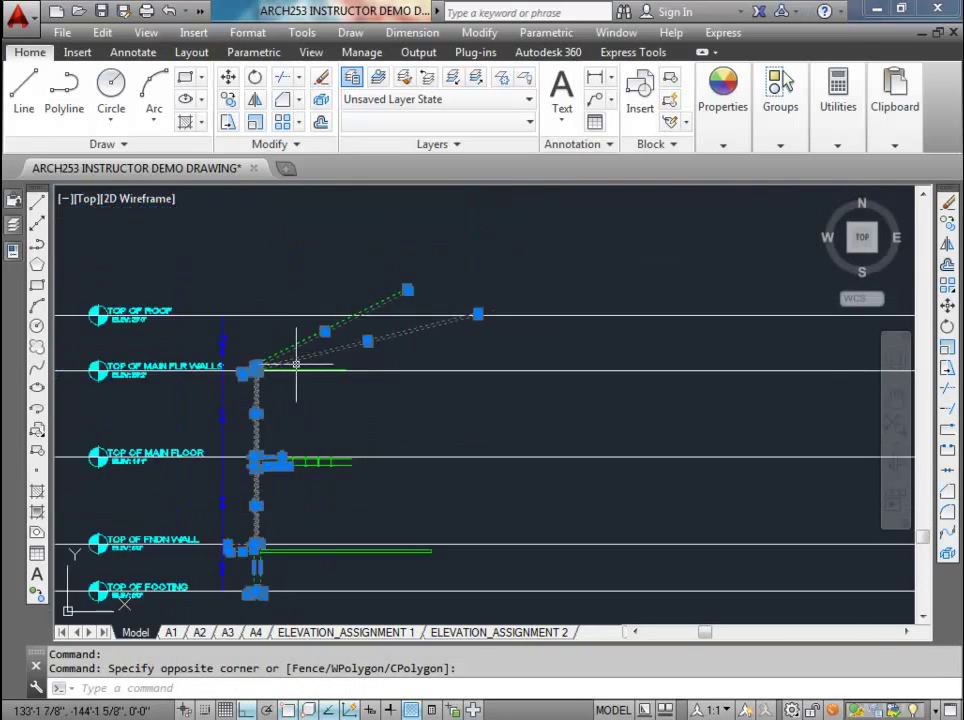
{"action": "scroll", "coordinate": [296, 363], "scroll_direction": "down", "scroll_amount": 2}
{"action": "left_click", "coordinate": [254, 99]}
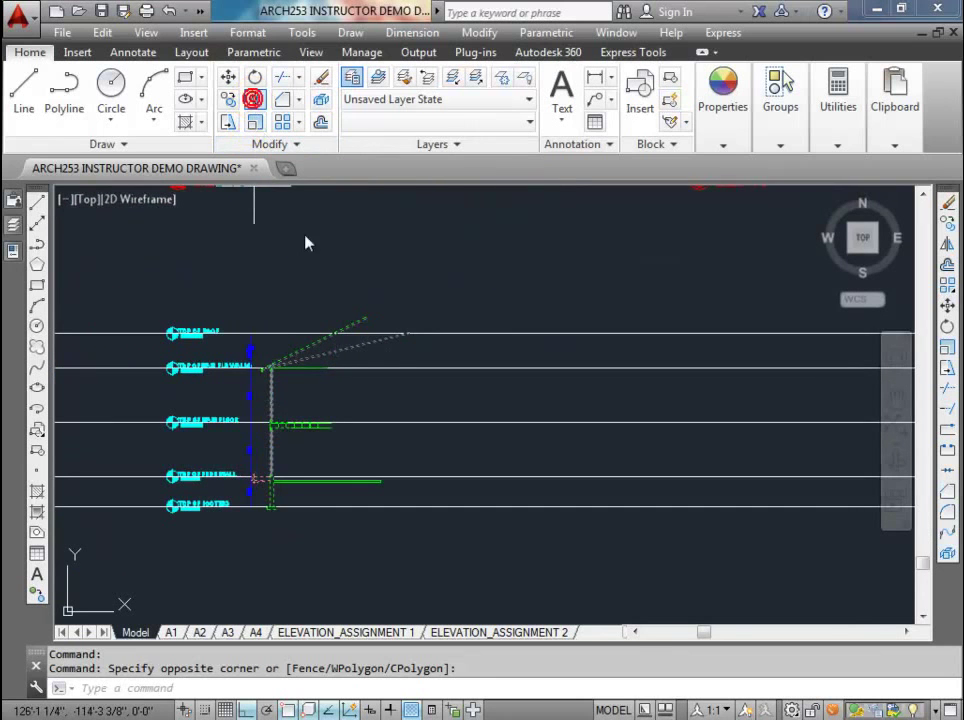
{"action": "scroll", "coordinate": [333, 332], "scroll_direction": "up", "scroll_amount": 4}
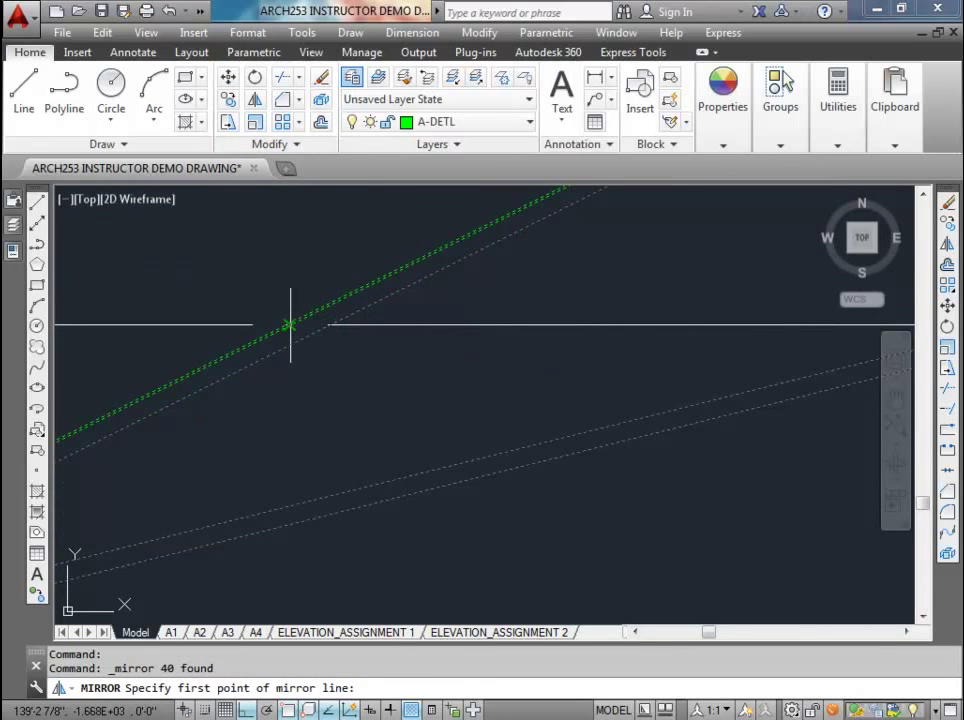
{"action": "scroll", "coordinate": [277, 325], "scroll_direction": "up", "scroll_amount": 2}
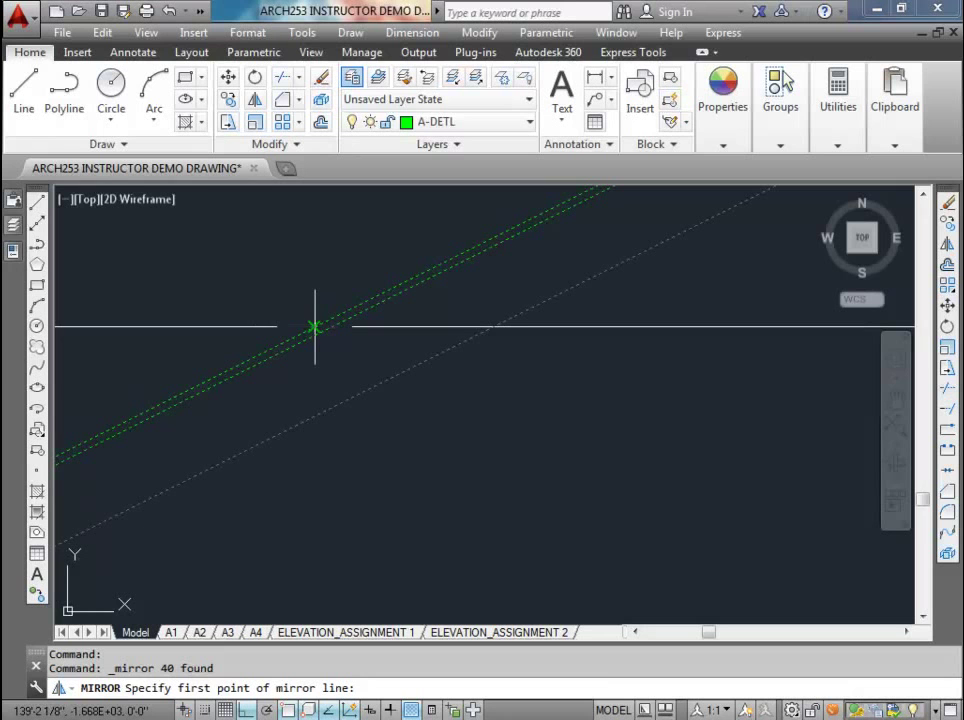
{"action": "left_click", "coordinate": [314, 326]}
{"action": "scroll", "coordinate": [316, 328], "scroll_direction": "down", "scroll_amount": 5}
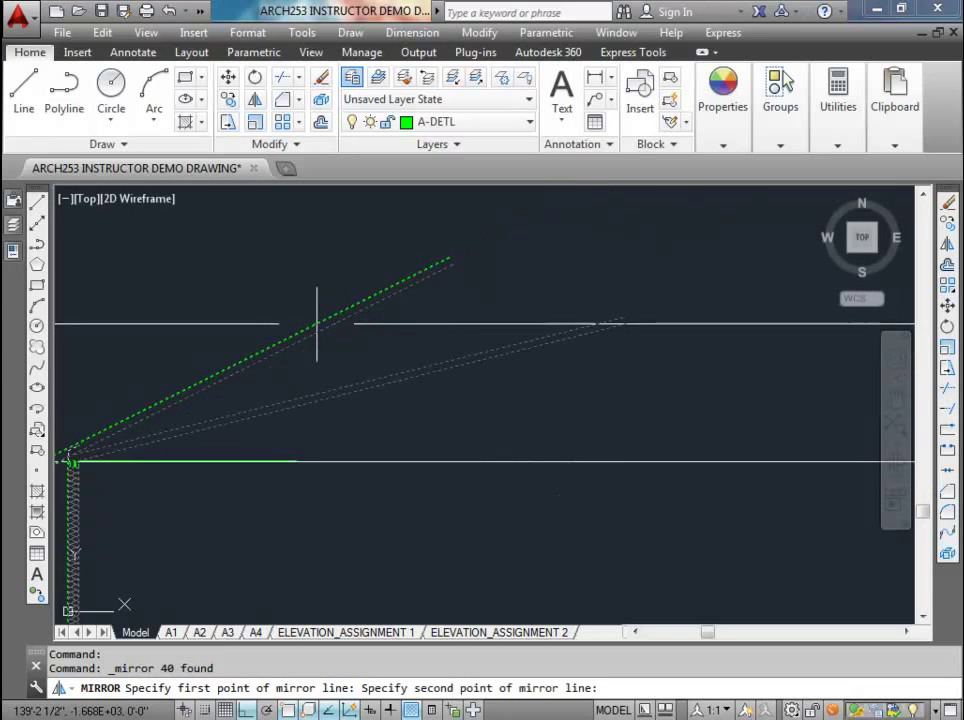
{"action": "left_click", "coordinate": [319, 383]}
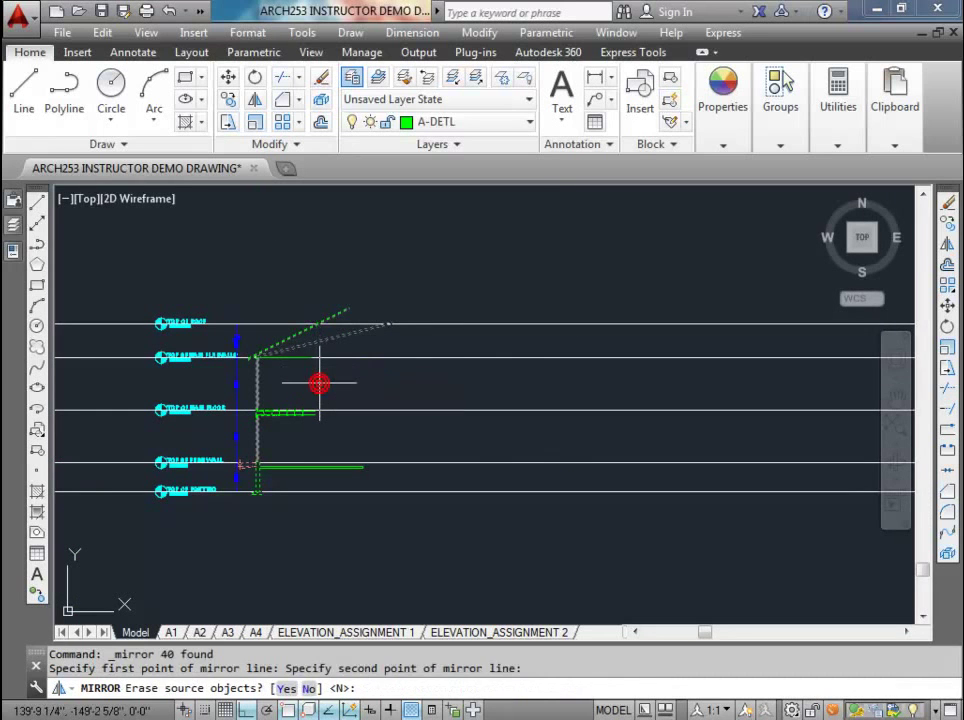
{"action": "key", "text": "Return"}
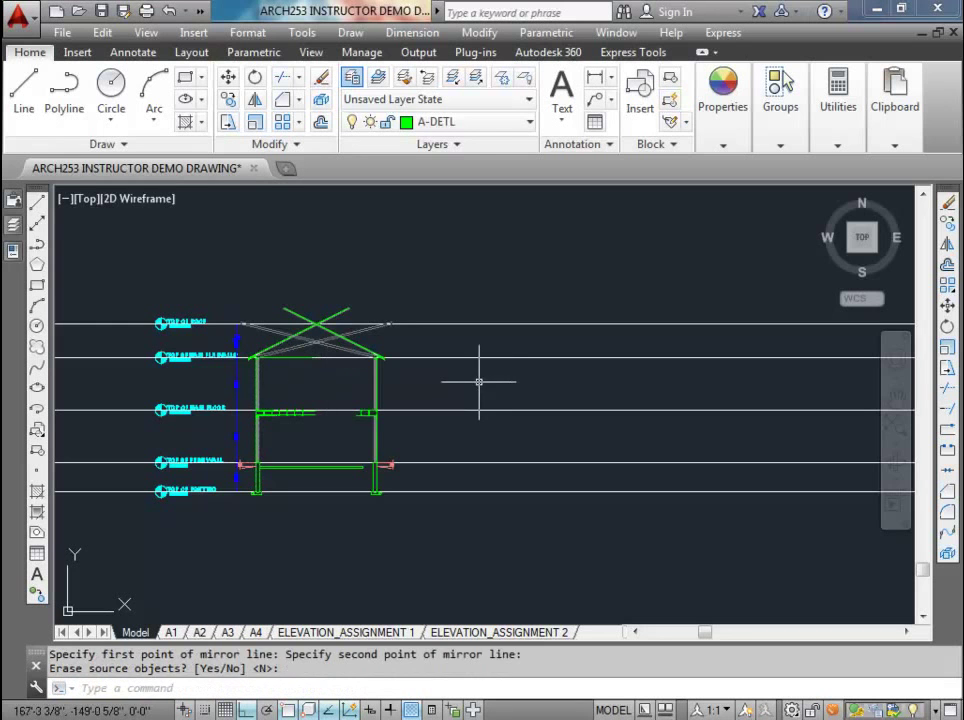
{"action": "key", "text": "Escape"}
{"action": "key", "text": "Escape"}
- Add a horizontal linear dimension between the outer faces of the two foundation walls, placed below the footings
{"action": "scroll", "coordinate": [344, 387], "scroll_direction": "up", "scroll_amount": 4}
{"action": "mouse_move", "coordinate": [344, 387]}
{"action": "middle_mouse_down"}
{"action": "mouse_move", "coordinate": [398, 337]}
{"action": "mouse_move", "coordinate": [444, 316]}
{"action": "mouse_move", "coordinate": [572, 333]}
{"action": "middle_mouse_up"}
{"action": "scroll", "coordinate": [444, 316], "scroll_direction": "up", "scroll_amount": 2}
{"action": "left_click", "coordinate": [595, 78]}
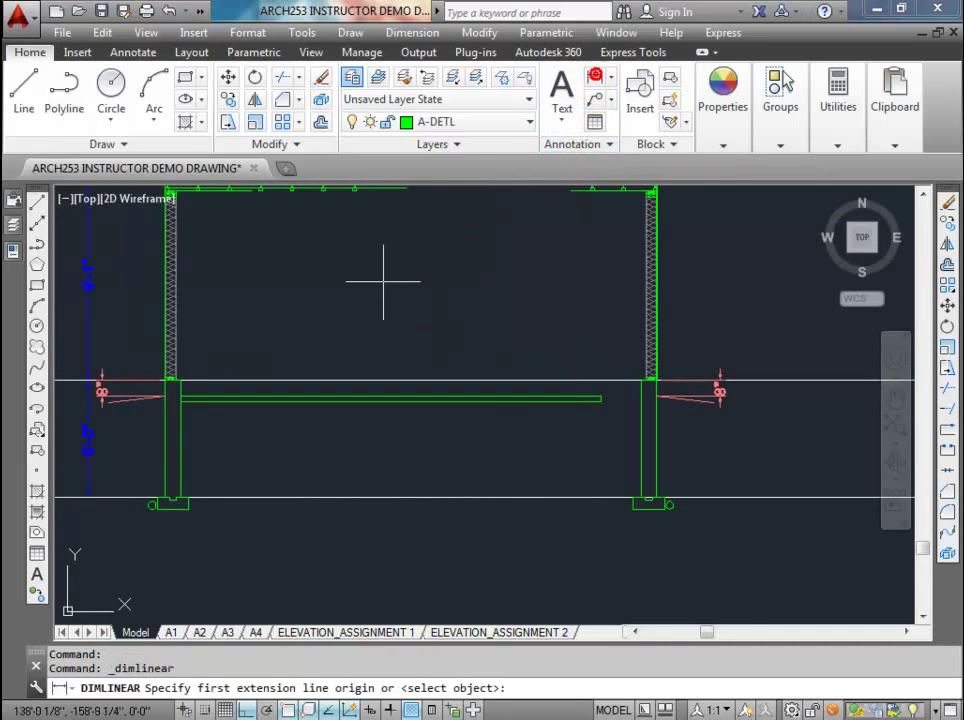
{"action": "left_click", "coordinate": [165, 440]}
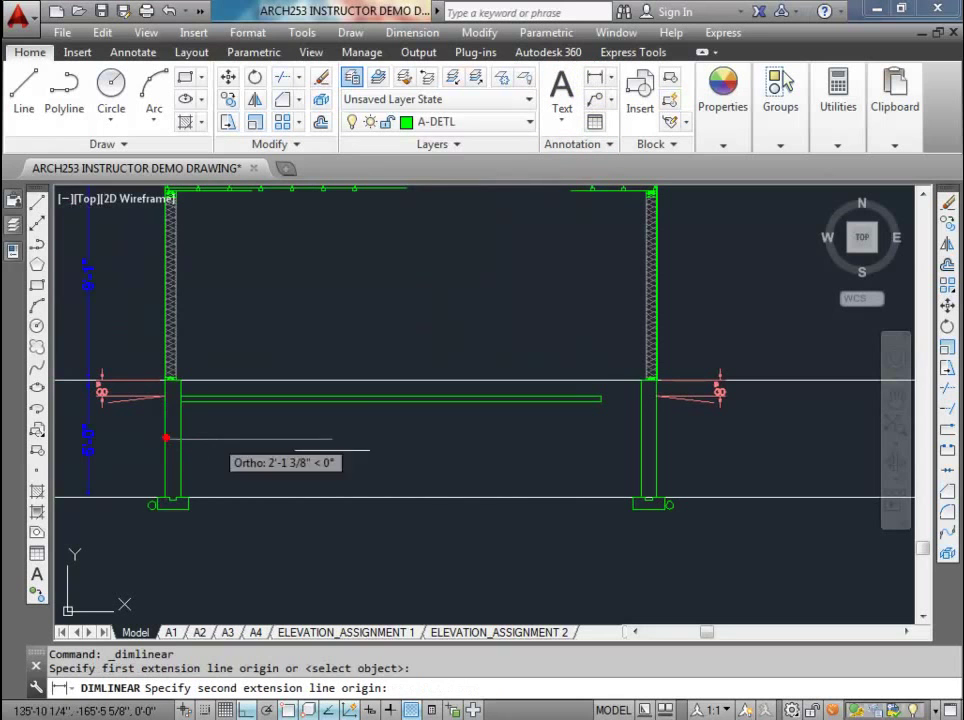
{"action": "left_click", "coordinate": [656, 440]}
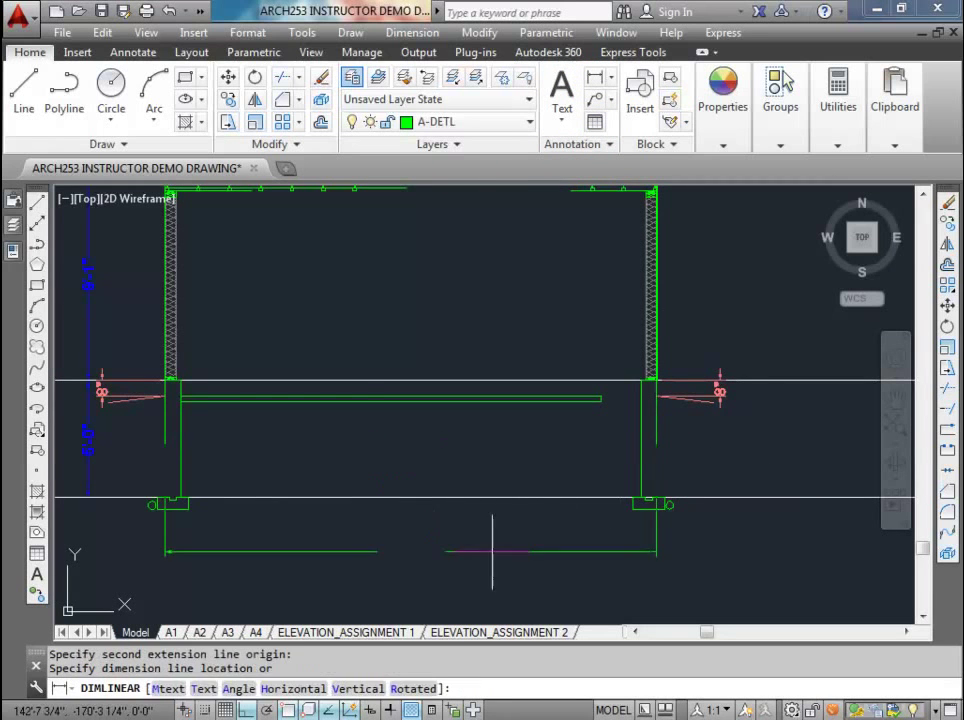
{"action": "left_click", "coordinate": [444, 556]}
{"action": "scroll", "coordinate": [402, 566], "scroll_direction": "down", "scroll_amount": 2}
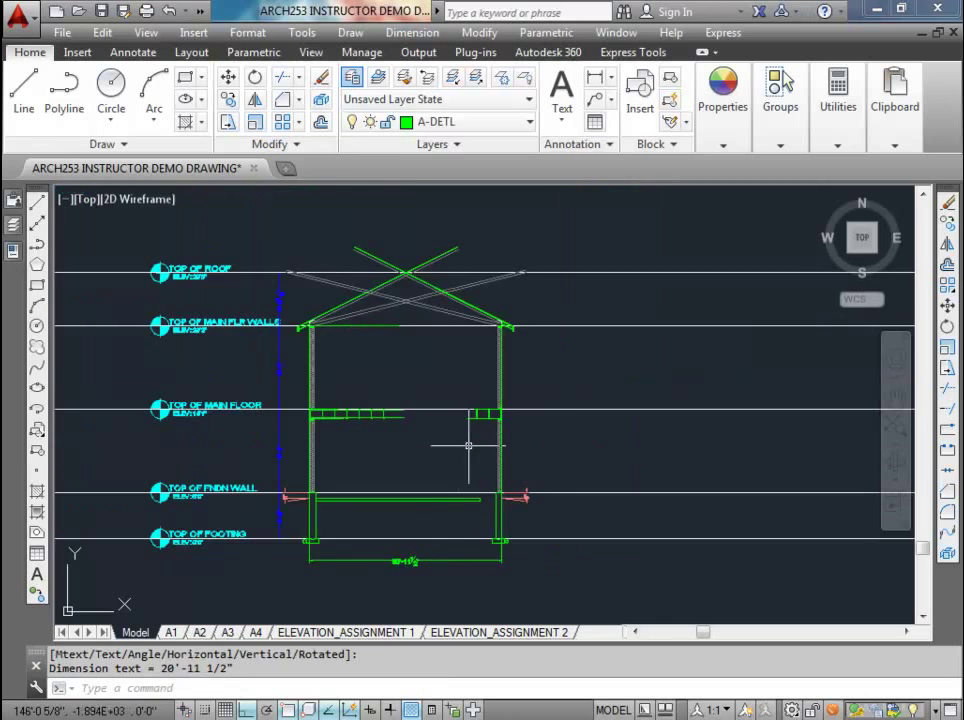
- Move the mirrored right-hand wall, foundation, floor edge and roof framing 0.5 inch horizontally to the right
{"action": "left_click", "coordinate": [347, 219]}
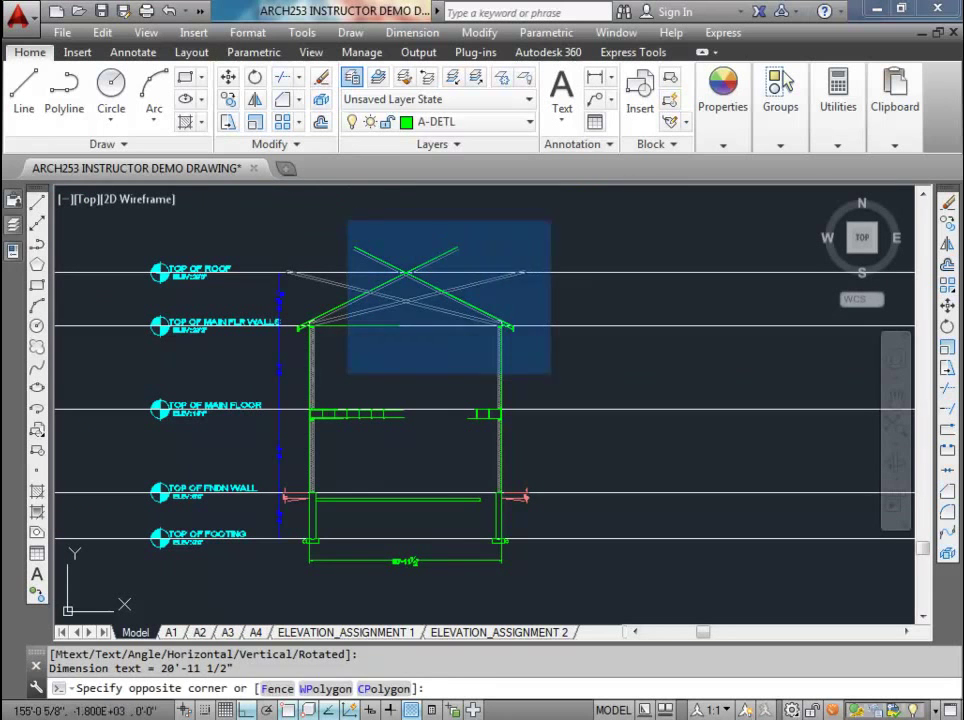
{"action": "left_click", "coordinate": [551, 374]}
{"action": "left_click", "coordinate": [477, 242]}
{"action": "left_click", "coordinate": [538, 581]}
{"action": "left_click", "coordinate": [456, 380]}
{"action": "left_click", "coordinate": [524, 410]}
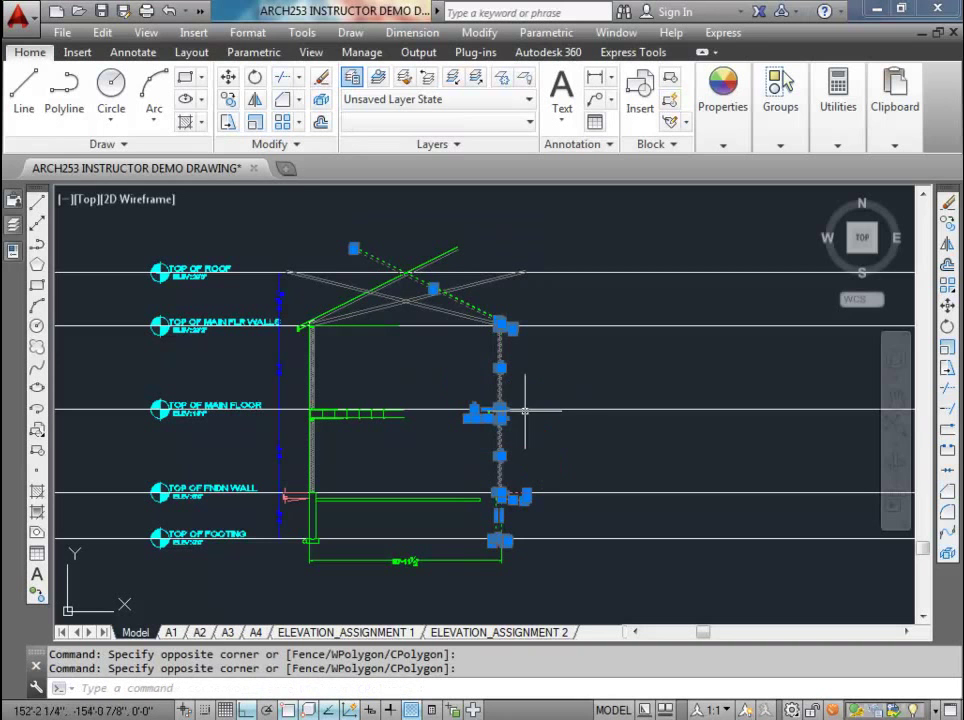
{"action": "scroll", "coordinate": [525, 399], "scroll_direction": "up", "scroll_amount": 2}
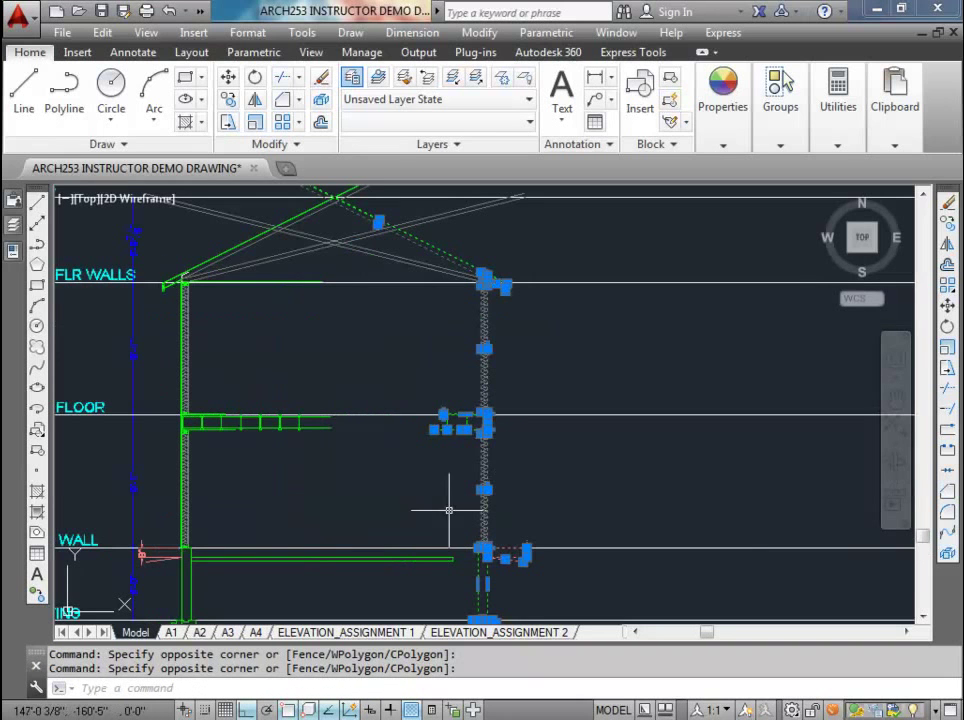
{"action": "middle_click_drag", "start_coordinate": [405, 288], "coordinate": [448, 412]}
{"action": "scroll", "coordinate": [390, 293], "scroll_direction": "up", "scroll_amount": 4}
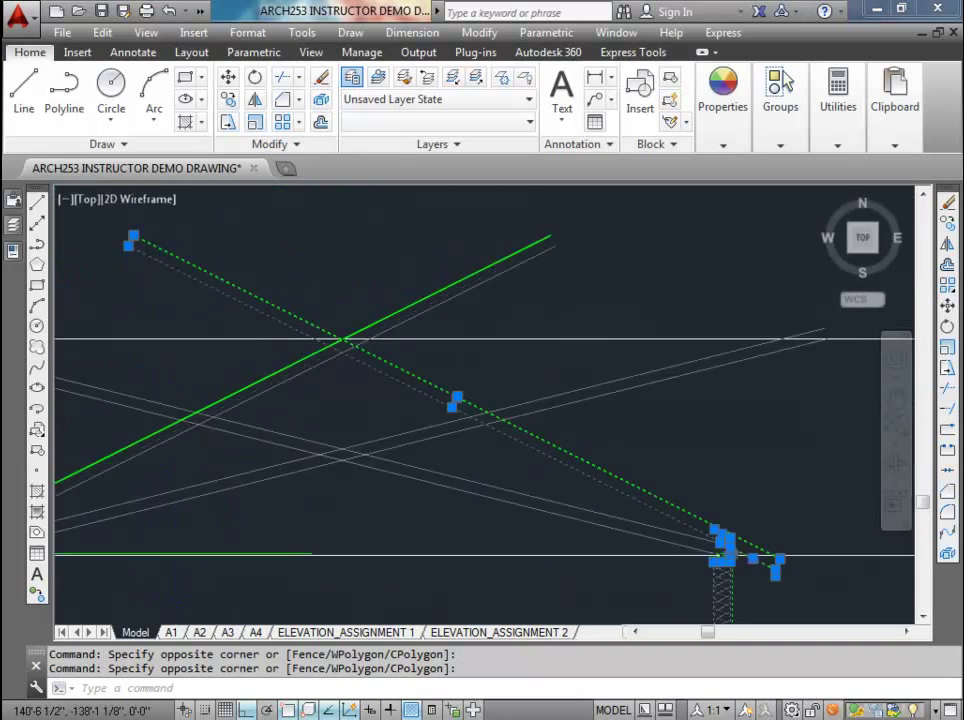
{"action": "type", "text": "m"}
{"action": "key", "text": "Return"}
{"action": "left_click", "coordinate": [323, 244]}
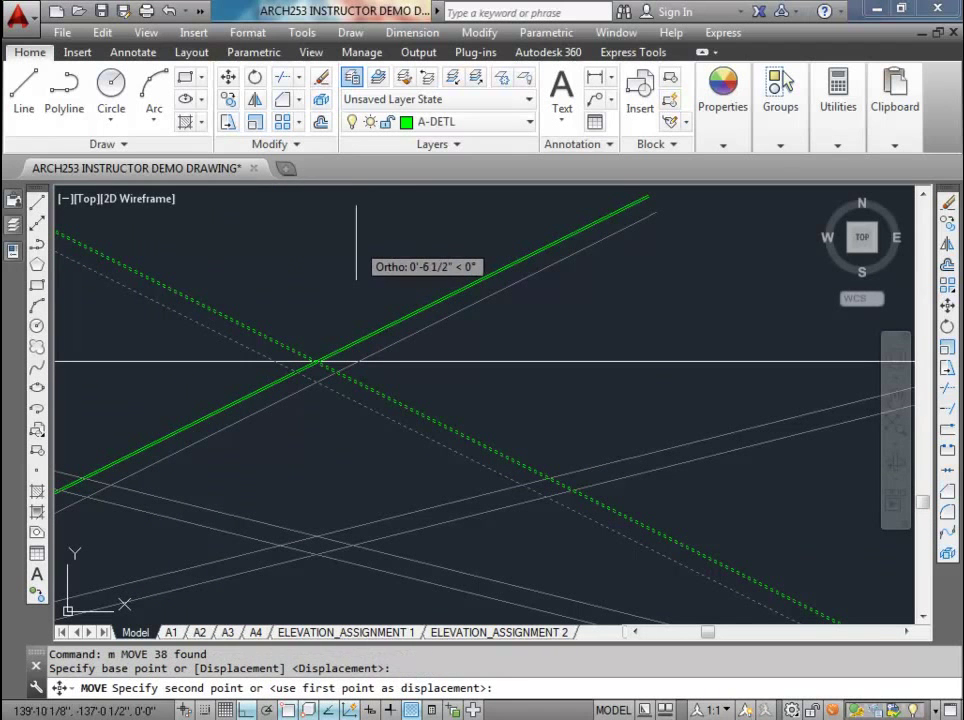
{"action": "type", "text": "0.5"}
{"action": "key", "text": "Return"}
{"action": "scroll", "coordinate": [355, 241], "scroll_direction": "down", "scroll_amount": 5}
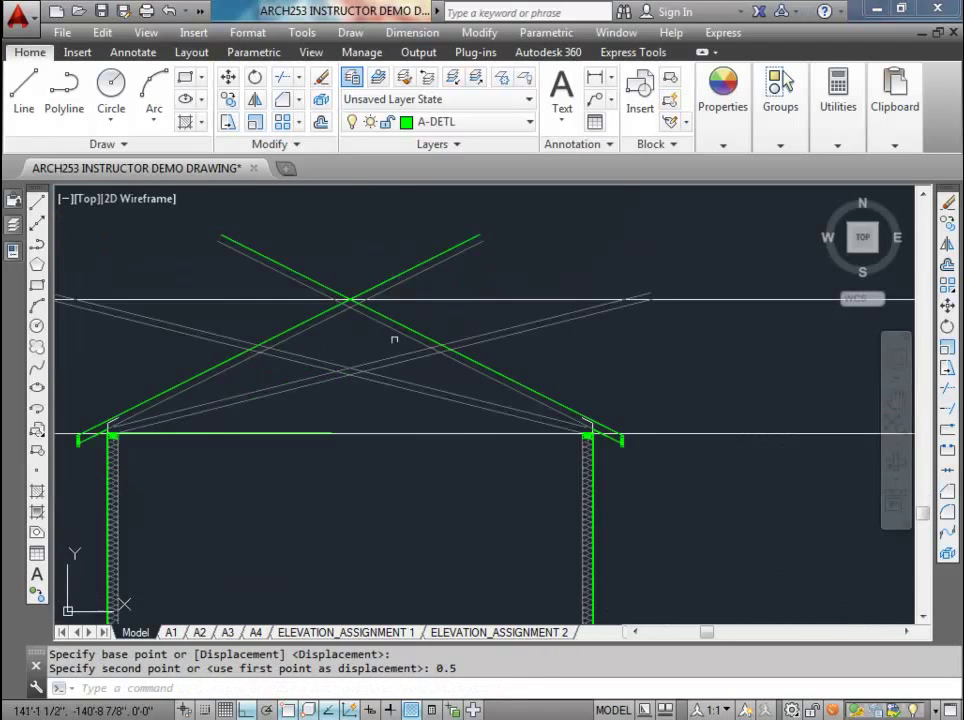
- Stretch the open end of the basement floor slab to the inner face of the right foundation wall
{"action": "middle_click_drag", "start_coordinate": [473, 555], "coordinate": [381, 387]}
{"action": "scroll", "coordinate": [381, 387], "scroll_direction": "up", "scroll_amount": 5}
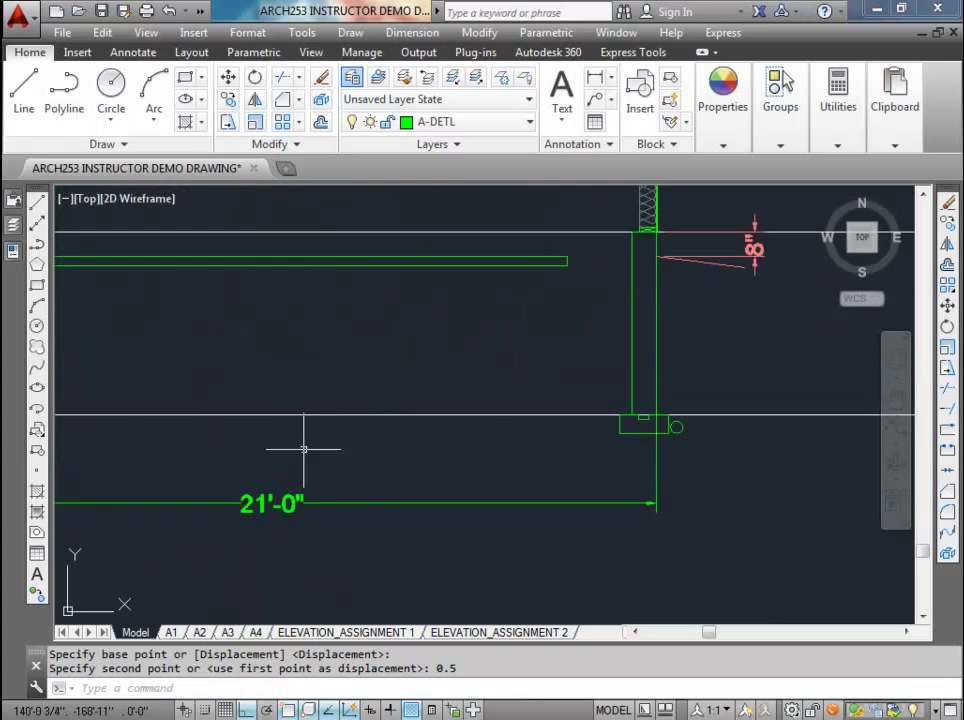
{"action": "scroll", "coordinate": [329, 436], "scroll_direction": "down", "scroll_amount": 2}
{"action": "middle_click_drag", "start_coordinate": [327, 456], "coordinate": [461, 492]}
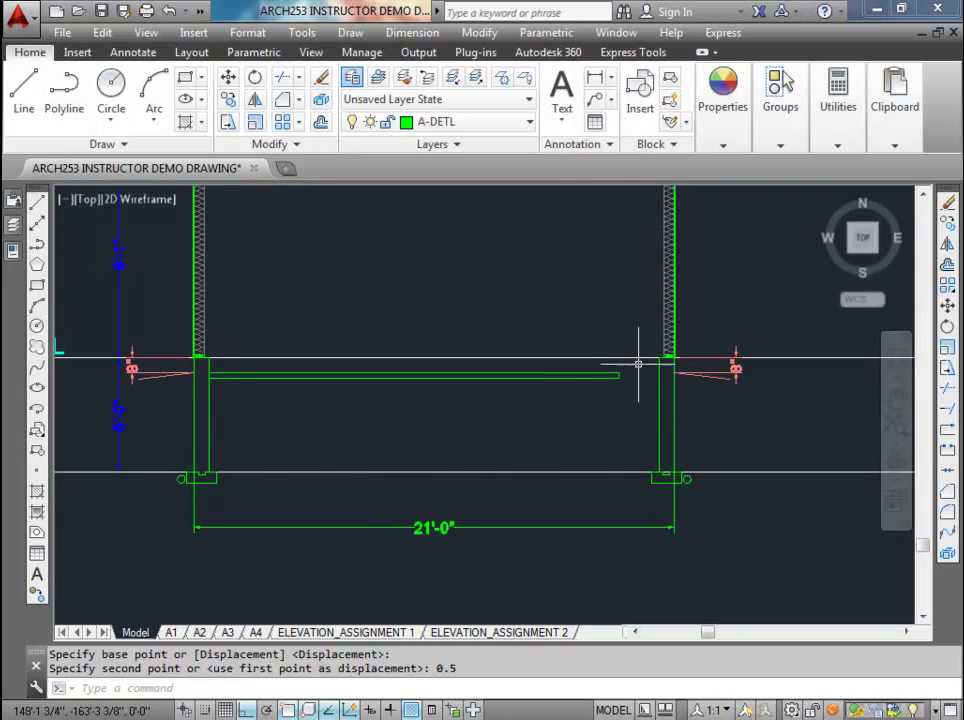
{"action": "scroll", "coordinate": [638, 364], "scroll_direction": "up", "scroll_amount": 8}
{"action": "left_click", "coordinate": [560, 296]}
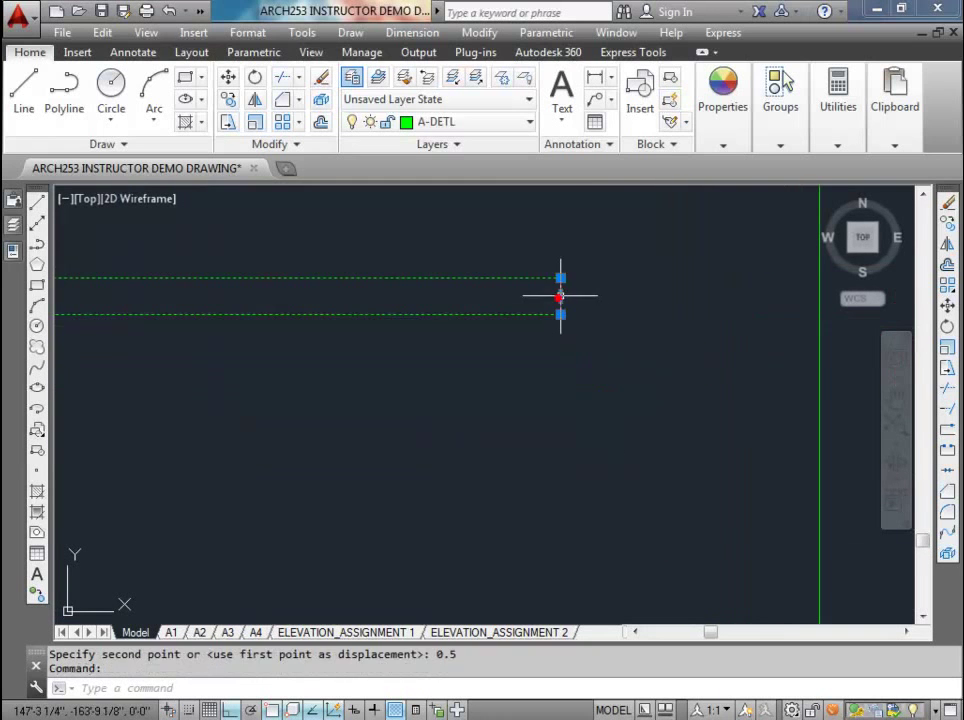
{"action": "left_click", "coordinate": [560, 296]}
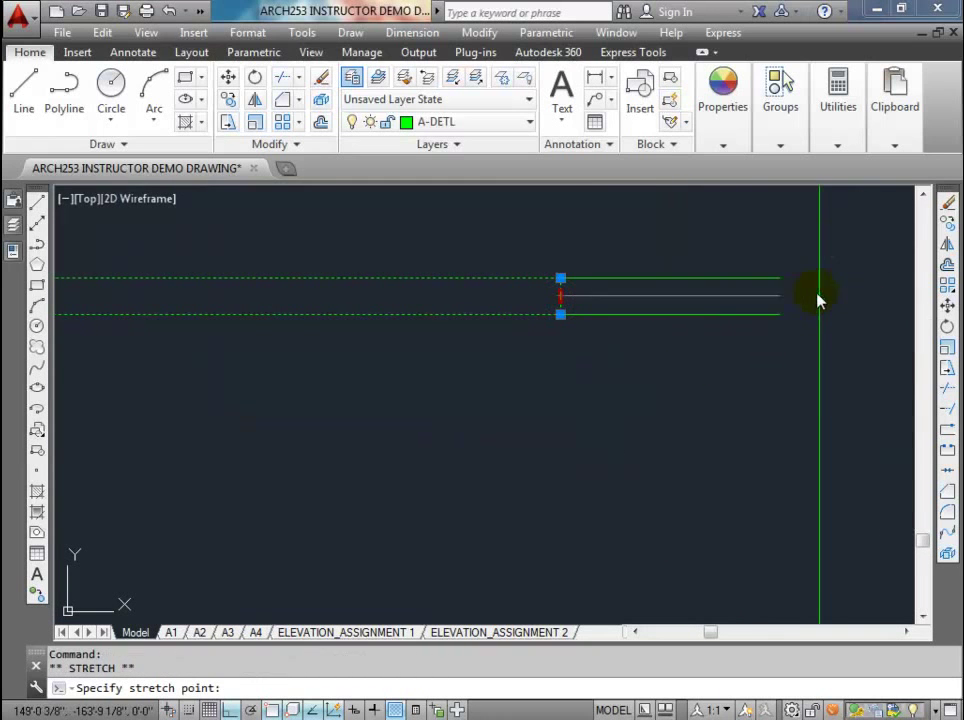
{"action": "scroll", "coordinate": [740, 340], "scroll_direction": "down", "scroll_amount": 5}
{"action": "key", "text": "Escape"}
- Delete the mirrored ceiling board beneath the main floor joists at the right wall
{"action": "middle_click_drag", "start_coordinate": [688, 318], "coordinate": [599, 565]}
{"action": "scroll", "coordinate": [388, 389], "scroll_direction": "up", "scroll_amount": 2}
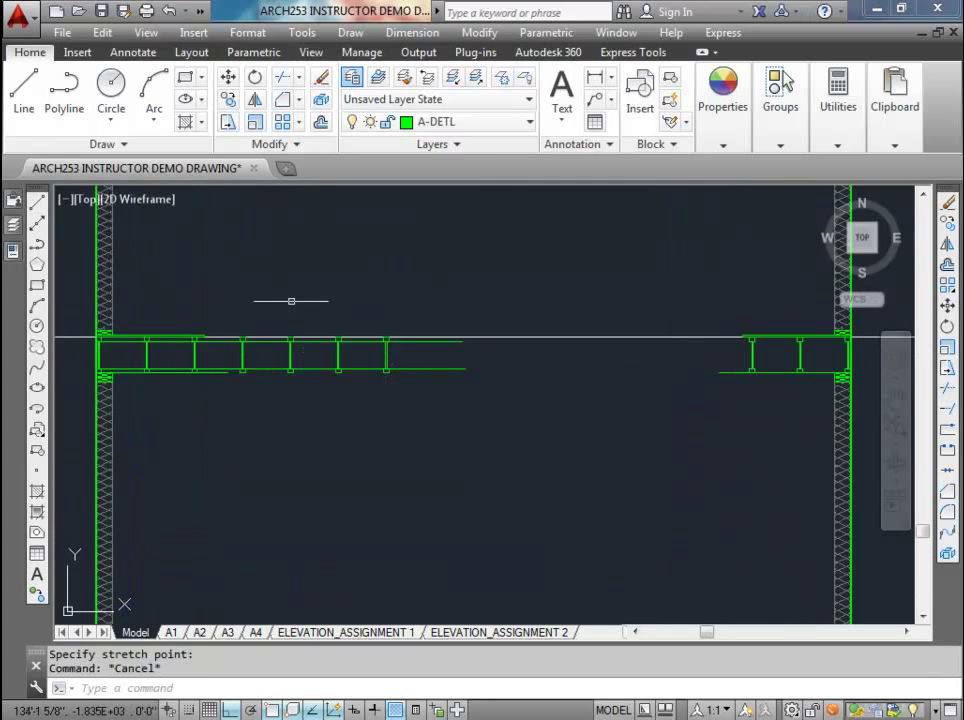
{"action": "scroll", "coordinate": [779, 372], "scroll_direction": "up", "scroll_amount": 4}
{"action": "left_click", "coordinate": [785, 389]}
{"action": "left_click", "coordinate": [757, 337]}
{"action": "key", "text": "Delete"}
- Delete the mirrored floor sheathing above the main floor joists at the right wall
{"action": "scroll", "coordinate": [757, 329], "scroll_direction": "down", "scroll_amount": 4}
{"action": "middle_click_drag", "start_coordinate": [757, 329], "coordinate": [629, 377]}
{"action": "scroll", "coordinate": [610, 358], "scroll_direction": "up", "scroll_amount": 5}
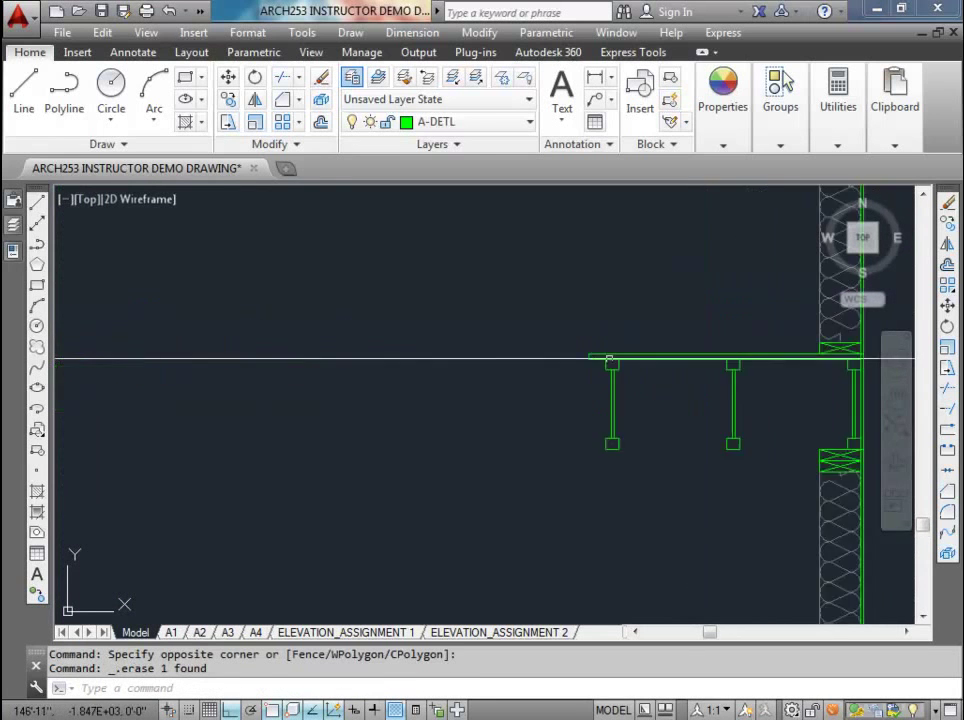
{"action": "left_click", "coordinate": [624, 348]}
{"action": "left_click", "coordinate": [611, 352]}
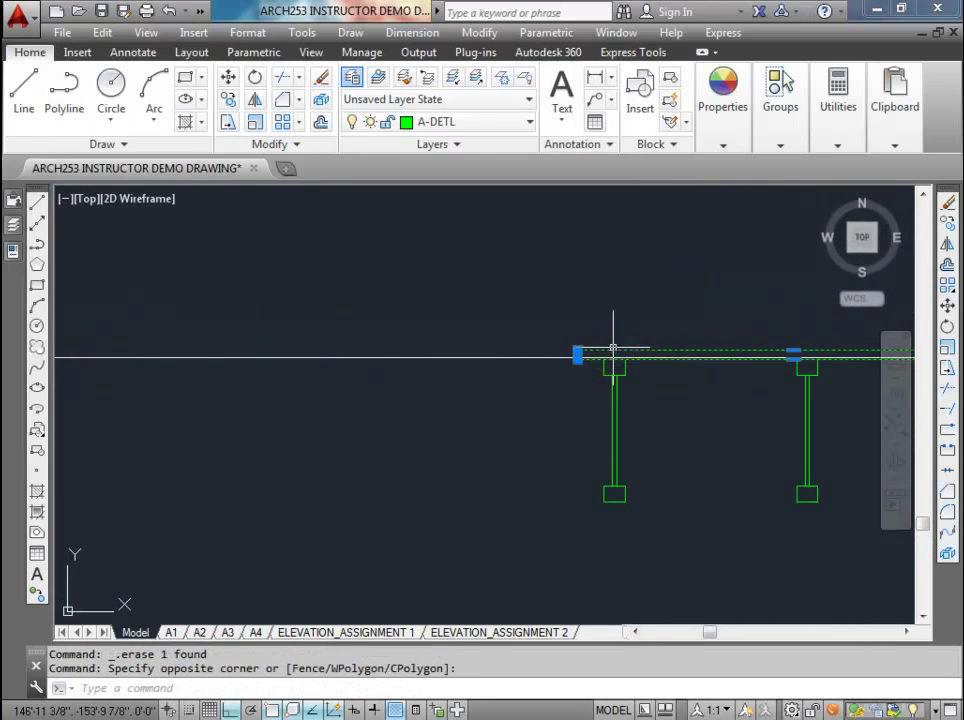
{"action": "key", "text": "Delete"}
- Stretch the left floor sheathing across the joists to the outer edge of the right wall's bottom plate
{"action": "scroll", "coordinate": [613, 348], "scroll_direction": "down", "scroll_amount": 5}
{"action": "scroll", "coordinate": [250, 345], "scroll_direction": "up", "scroll_amount": 3}
{"action": "scroll", "coordinate": [135, 331], "scroll_direction": "up", "scroll_amount": 4}
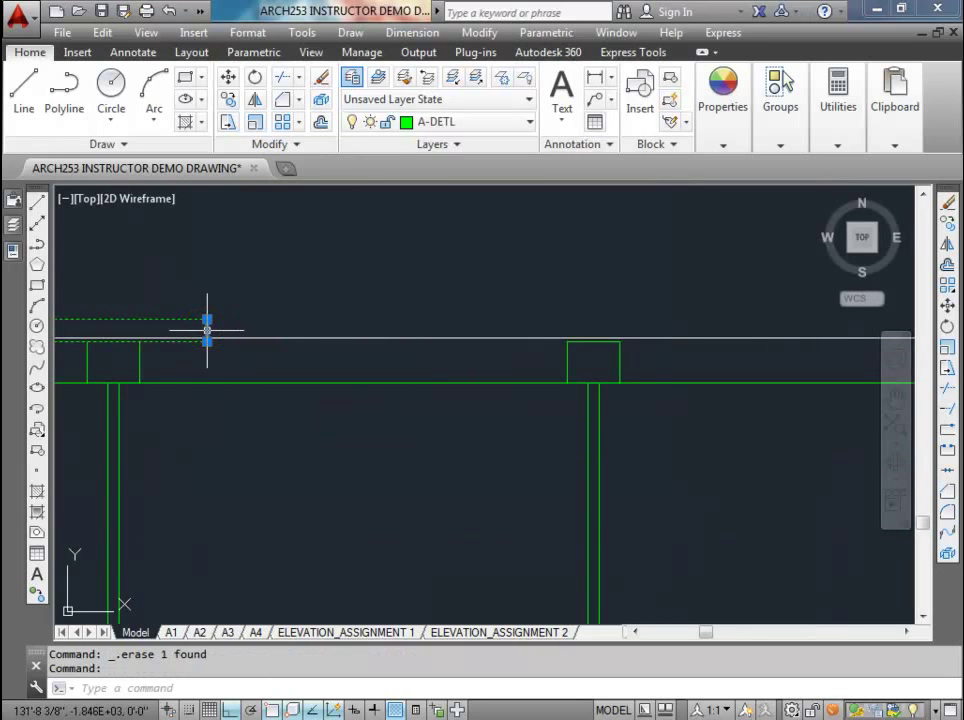
{"action": "left_click", "coordinate": [206, 320]}
{"action": "scroll", "coordinate": [204, 329], "scroll_direction": "down", "scroll_amount": 4}
{"action": "scroll", "coordinate": [600, 345], "scroll_direction": "up", "scroll_amount": 5}
{"action": "scroll", "coordinate": [600, 348], "scroll_direction": "up", "scroll_amount": 4}
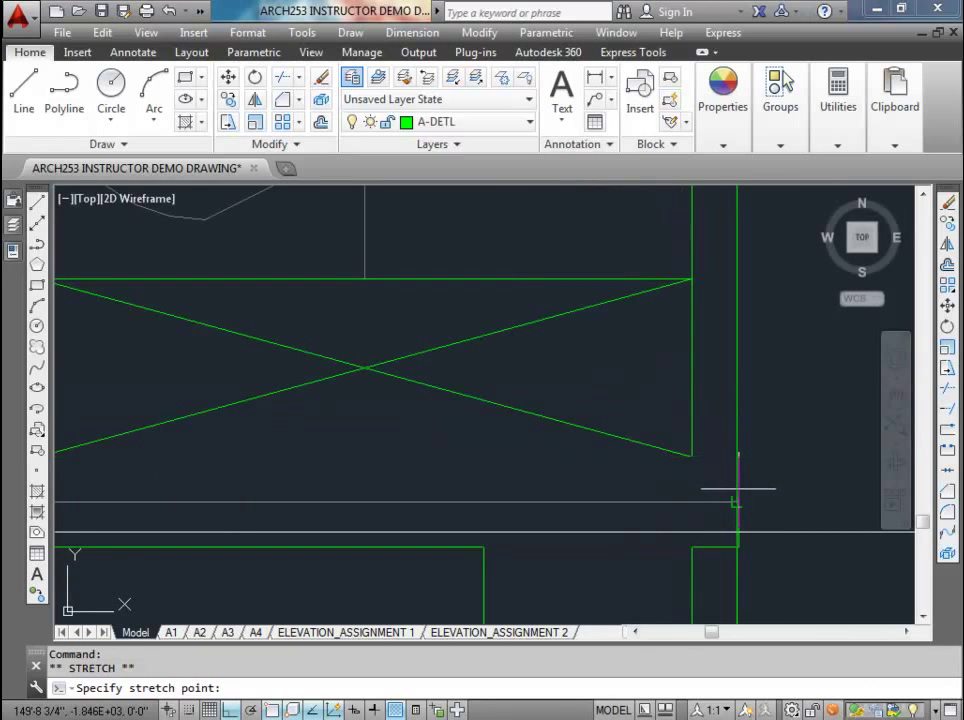
{"action": "left_click", "coordinate": [693, 490]}
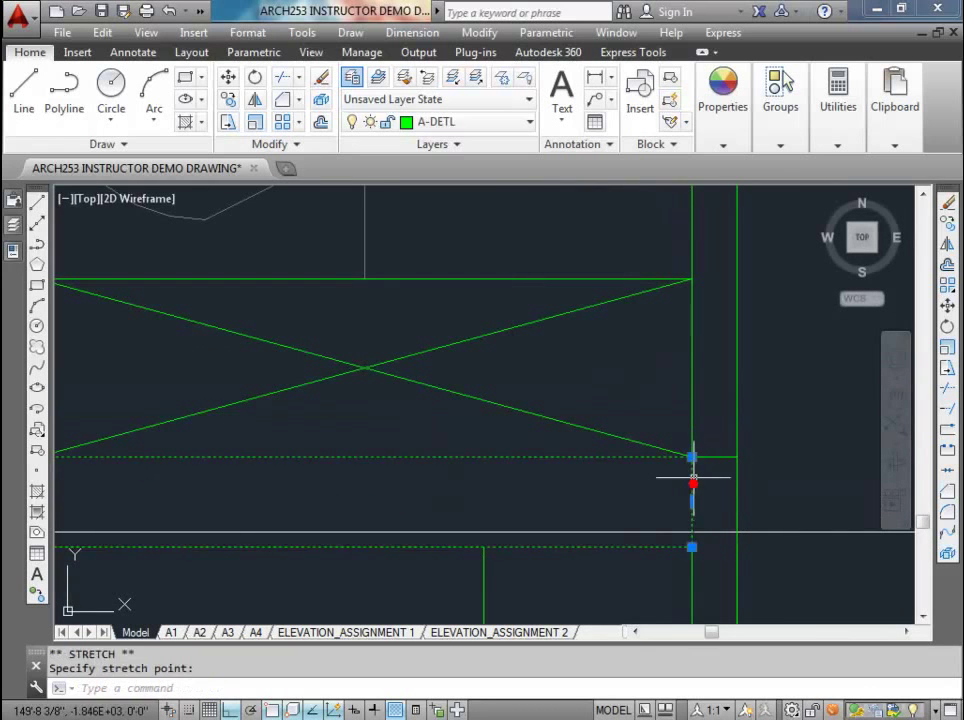
- Extend the main floor's upper and lower joist flange lines across the open span to the joists near the right wall
{"action": "scroll", "coordinate": [691, 470], "scroll_direction": "down", "scroll_amount": 3}
{"action": "key", "text": "Escape"}
{"action": "key", "text": "Escape"}
{"action": "scroll", "coordinate": [600, 480], "scroll_direction": "down", "scroll_amount": 5}
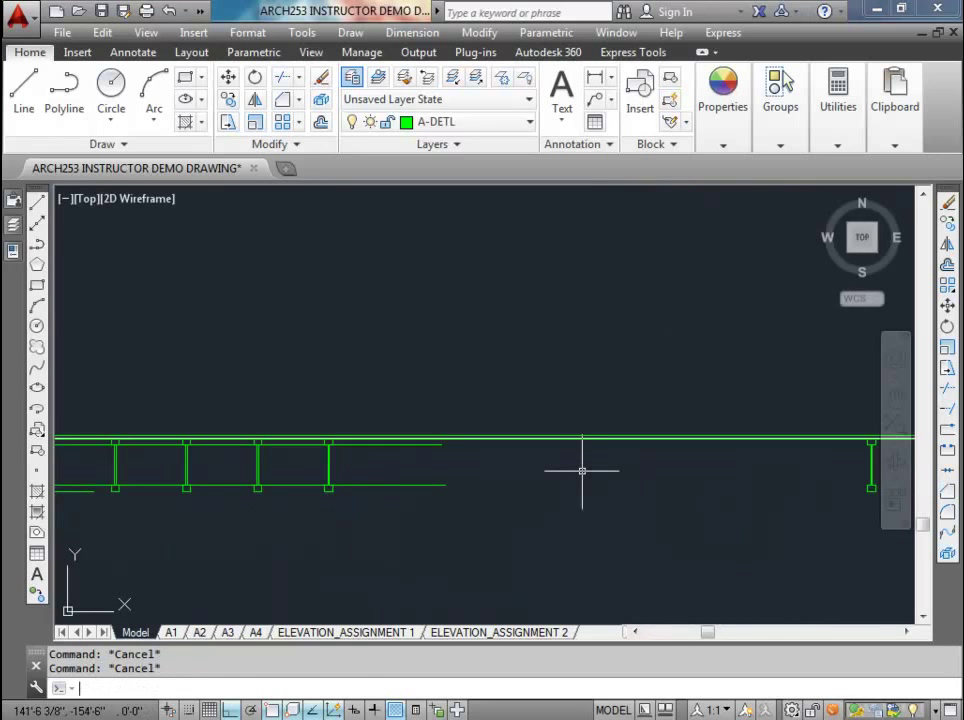
{"action": "type", "text": "tr"}
{"action": "key", "text": "Return"}
{"action": "key", "text": "Return"}
{"action": "scroll", "coordinate": [549, 463], "scroll_direction": "down", "scroll_amount": 3}
{"action": "left_click", "coordinate": [463, 501], "text": "shift"}
{"action": "left_click", "coordinate": [430, 466], "text": "shift"}
{"action": "left_click", "coordinate": [430, 458], "text": "shift"}
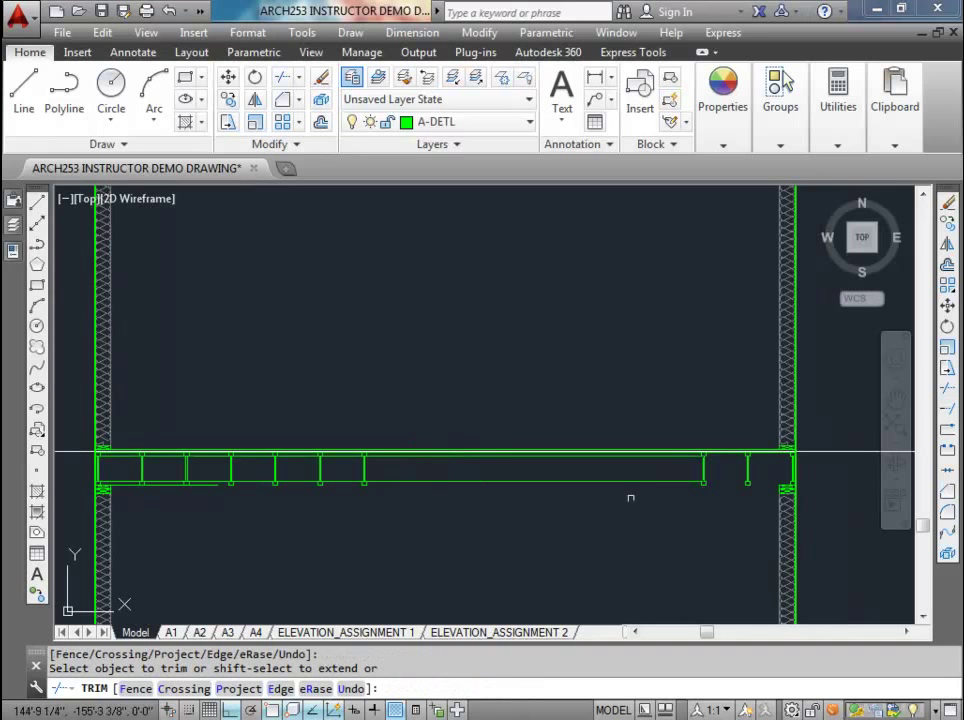
{"action": "left_click", "coordinate": [687, 489], "text": "shift"}
{"action": "left_click", "coordinate": [679, 455], "text": "shift"}
{"action": "scroll", "coordinate": [700, 486], "scroll_direction": "up", "scroll_amount": 5}
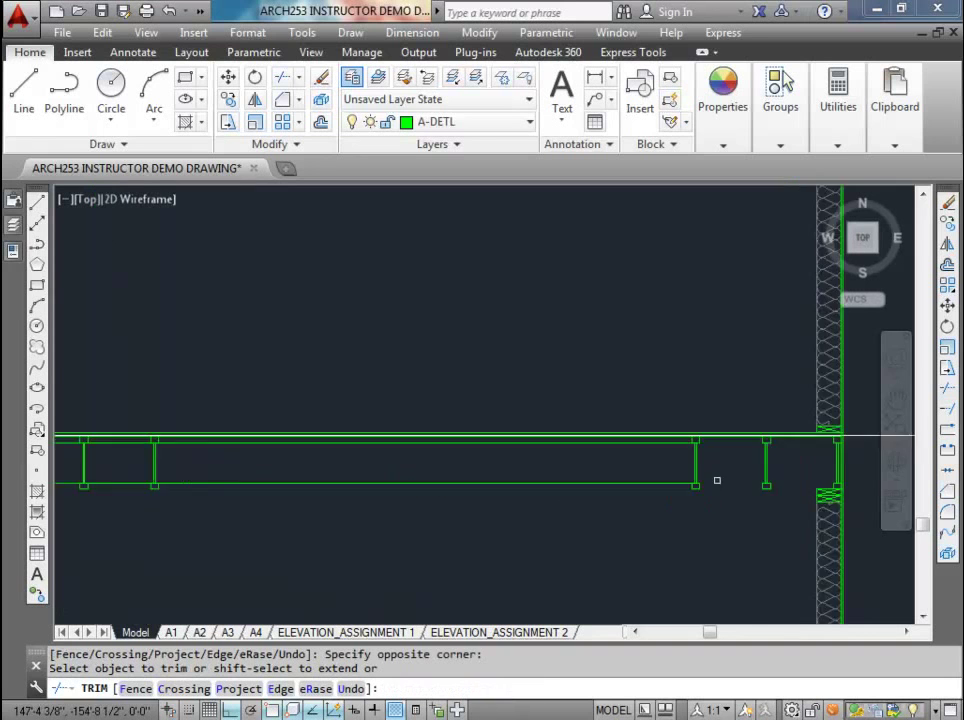
{"action": "left_click", "coordinate": [632, 490], "text": "shift"}
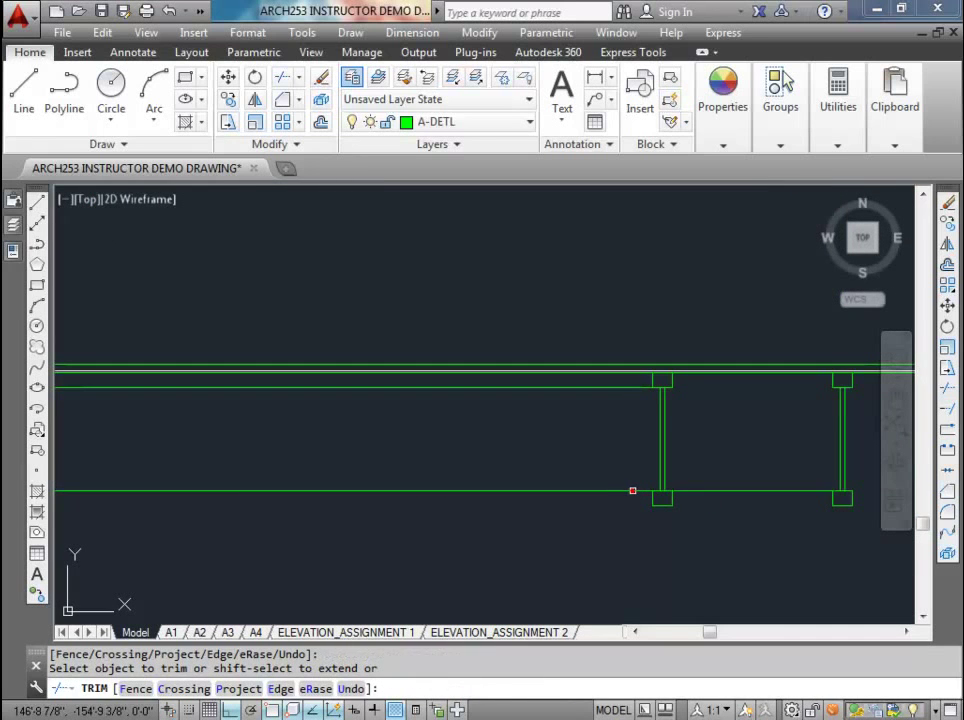
{"action": "middle_click_drag", "start_coordinate": [805, 489], "coordinate": [629, 501]}
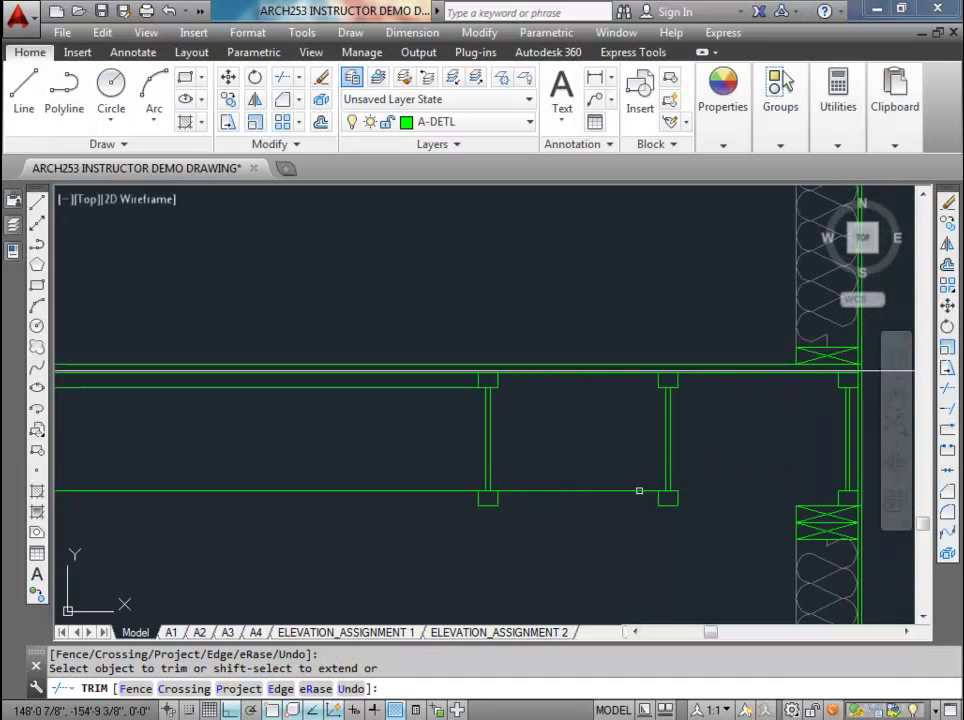
{"action": "key", "text": "Escape"}
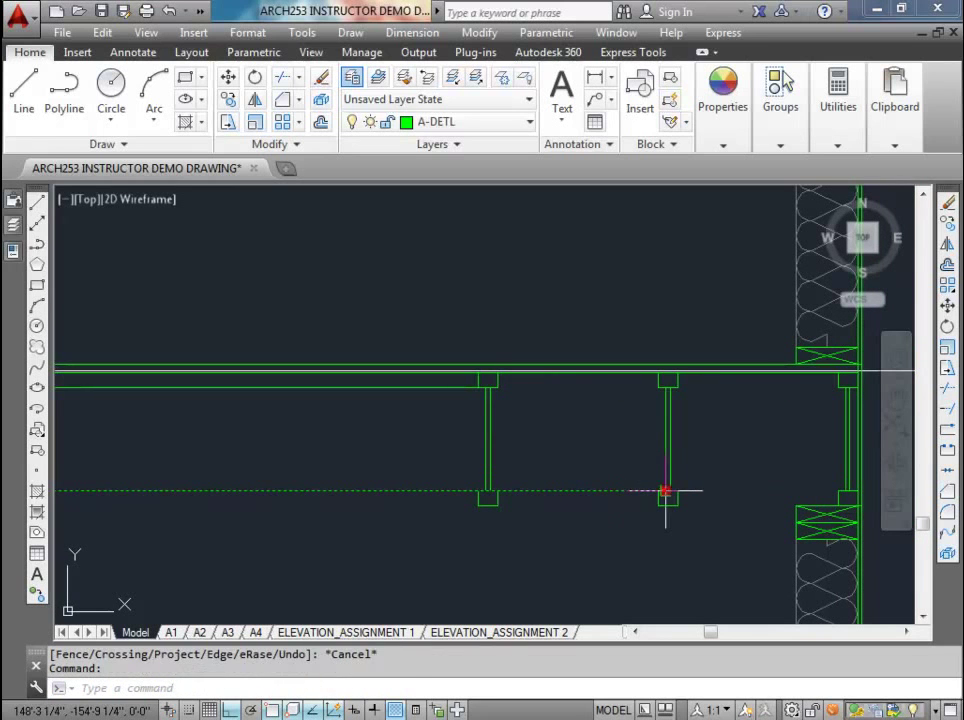
- Stretch the ends of both joist flange lines to the end joist at the right wall
{"action": "left_click", "coordinate": [665, 490]}
{"action": "left_click", "coordinate": [833, 489]}
{"action": "key", "text": "Escape"}
{"action": "left_click", "coordinate": [454, 389]}
{"action": "left_click", "coordinate": [486, 387]}
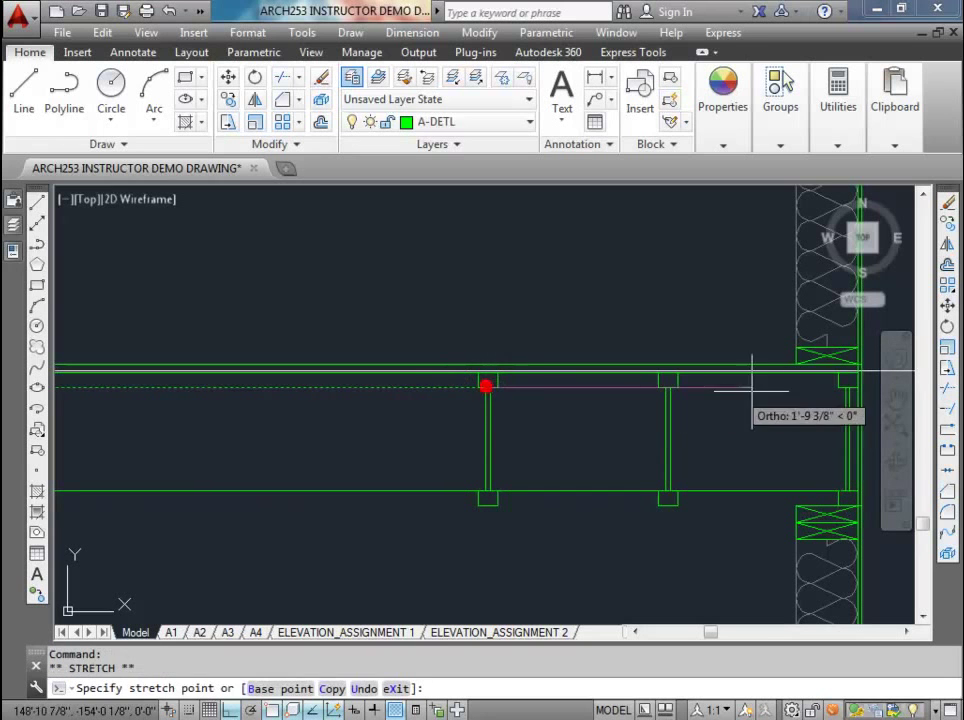
{"action": "key", "text": "Escape"}
{"action": "key", "text": "Escape"}
- Delete the intermediate joist sections along the left part of the main floor, keeping the end joist at the left wall
{"action": "scroll", "coordinate": [597, 460], "scroll_direction": "down", "scroll_amount": 5}
{"action": "middle_click_drag", "start_coordinate": [597, 460], "coordinate": [626, 437]}
{"action": "scroll", "coordinate": [626, 438], "scroll_direction": "up", "scroll_amount": 3}
{"action": "scroll", "coordinate": [443, 441], "scroll_direction": "up", "scroll_amount": 3}
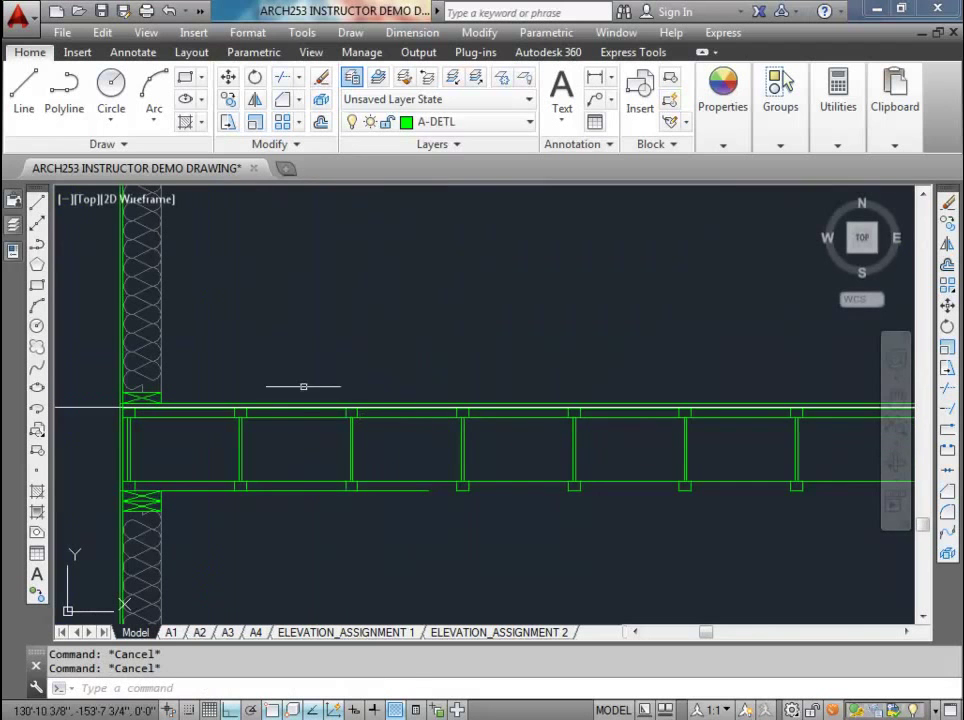
{"action": "left_click_drag", "start_coordinate": [223, 368], "coordinate": [818, 500]}
{"action": "key", "text": "Delete"}
- Delete the two intermediate joist sections near the right wall, keeping the end joist
{"action": "scroll", "coordinate": [818, 547], "scroll_direction": "down", "scroll_amount": 3}
{"action": "middle_click_drag", "start_coordinate": [803, 524], "coordinate": [553, 490]}
{"action": "scroll", "coordinate": [796, 451], "scroll_direction": "up", "scroll_amount": 2}
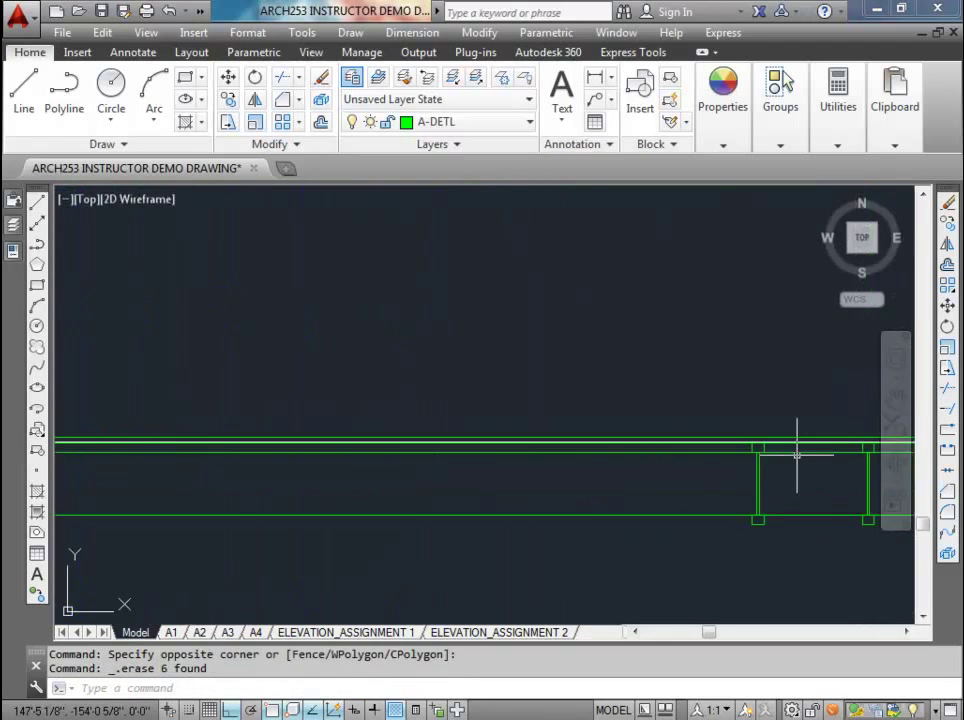
{"action": "scroll", "coordinate": [905, 420], "scroll_direction": "up", "scroll_amount": 2}
{"action": "left_click_drag", "start_coordinate": [583, 387], "coordinate": [779, 510]}
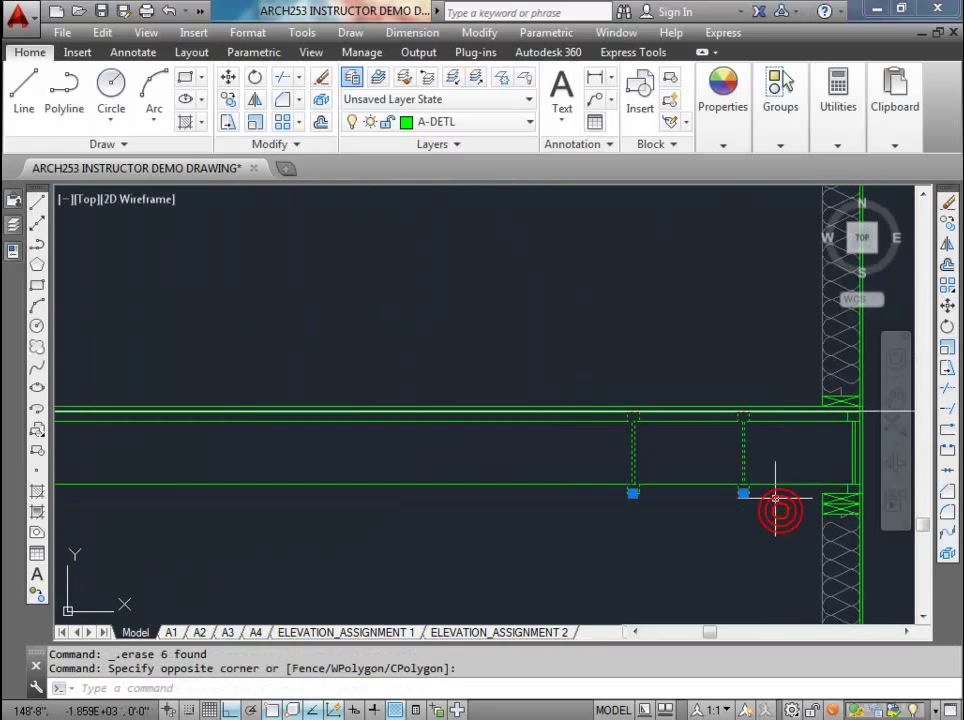
{"action": "key", "text": "Delete"}
- Stretch the short line along the joists' underside across the span to the right wall, above its top plates
{"action": "scroll", "coordinate": [800, 485], "scroll_direction": "up", "scroll_amount": 2}
{"action": "middle_click_drag", "start_coordinate": [800, 485], "coordinate": [493, 490]}
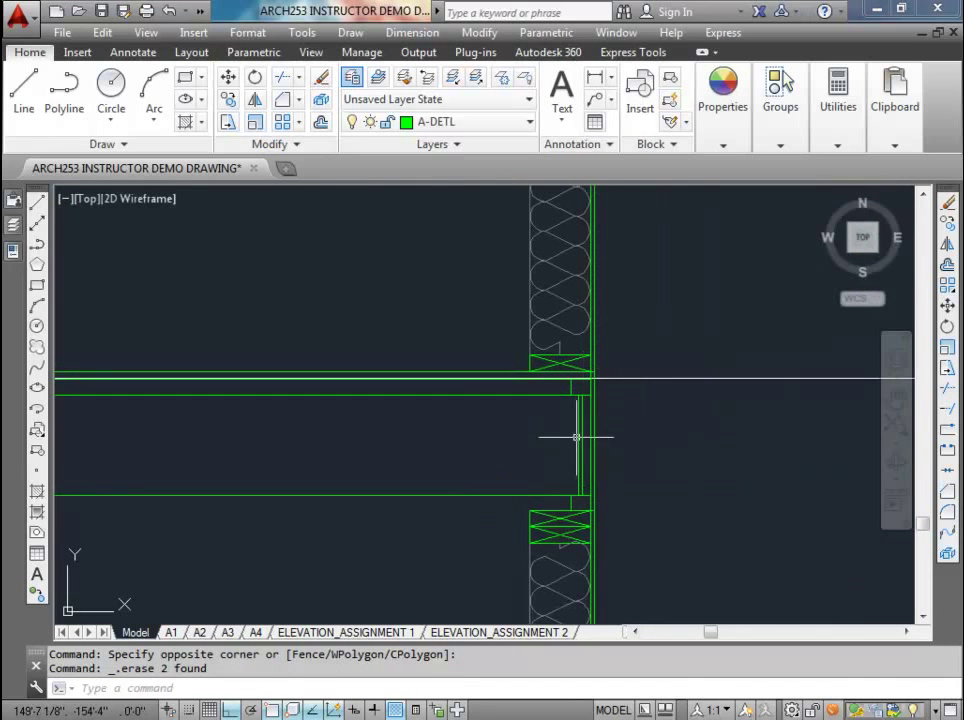
{"action": "scroll", "coordinate": [578, 418], "scroll_direction": "down", "scroll_amount": 3}
{"action": "middle_click_drag", "start_coordinate": [578, 418], "coordinate": [808, 412]}
{"action": "scroll", "coordinate": [215, 478], "scroll_direction": "up", "scroll_amount": 2}
{"action": "left_click", "coordinate": [333, 418]}
{"action": "left_click", "coordinate": [340, 415]}
{"action": "scroll", "coordinate": [340, 416], "scroll_direction": "down", "scroll_amount": 3}
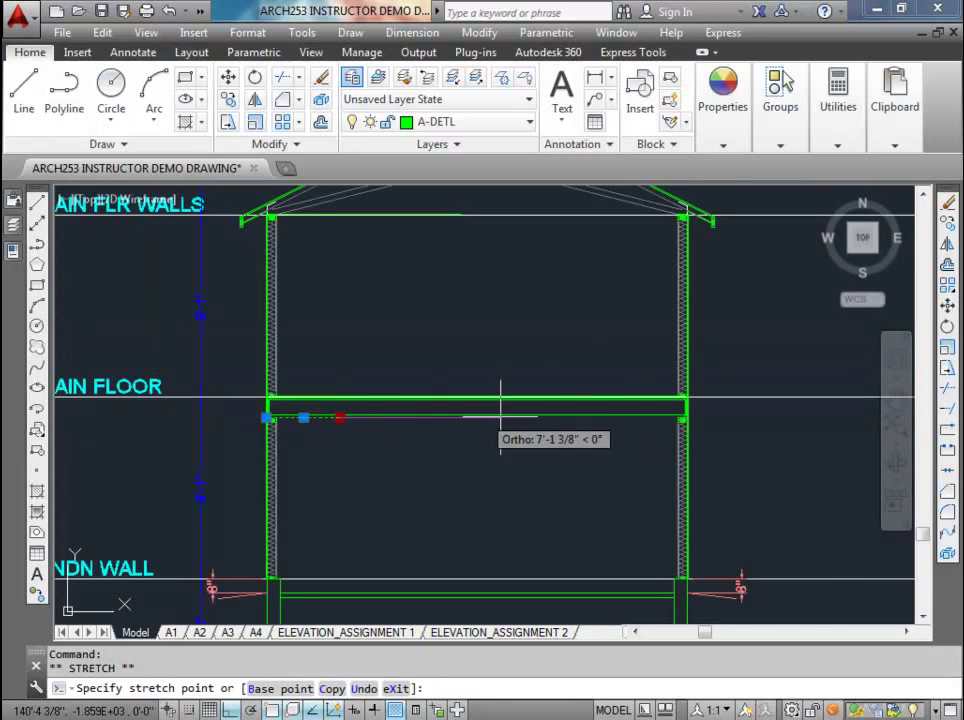
{"action": "scroll", "coordinate": [708, 418], "scroll_direction": "up", "scroll_amount": 5}
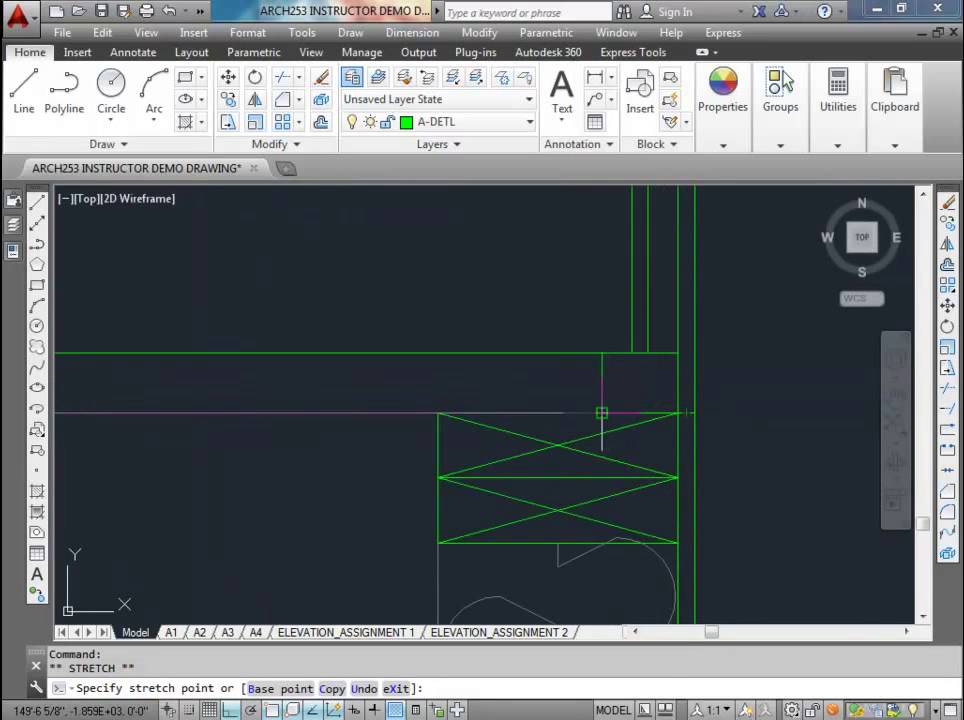
{"action": "key", "text": "Escape"}
{"action": "key", "text": "Escape"}
{"action": "scroll", "coordinate": [604, 414], "scroll_direction": "down", "scroll_amount": 3}
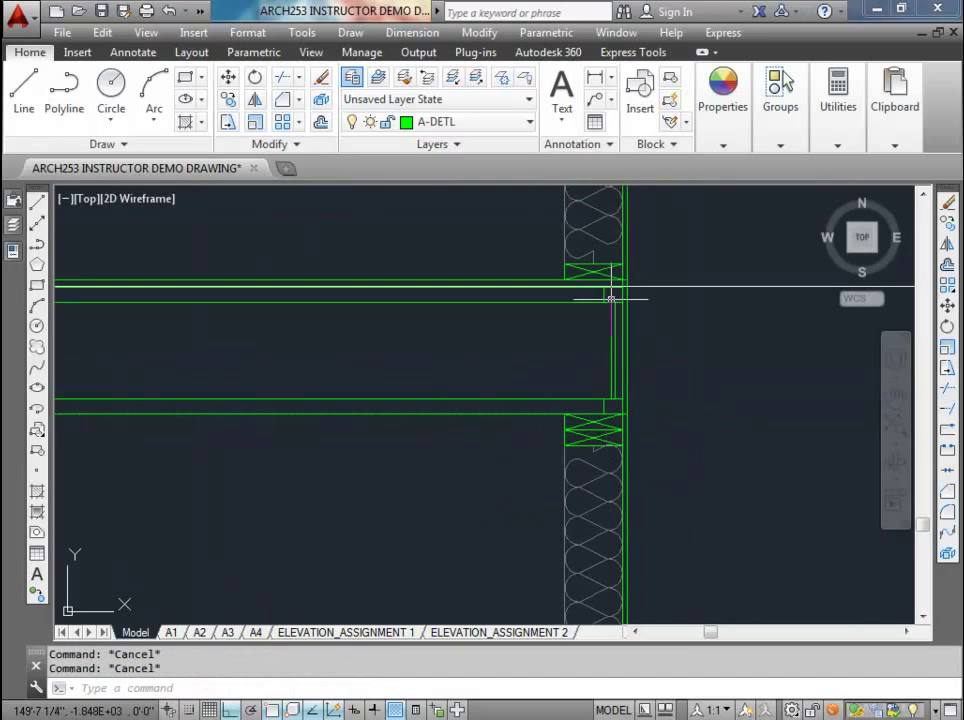
- Check the left end of the main floor framing and save the drawing
{"action": "scroll", "coordinate": [594, 333], "scroll_direction": "down", "scroll_amount": 1}
{"action": "scroll", "coordinate": [594, 370], "scroll_direction": "down", "scroll_amount": 2}
{"action": "middle_click_drag", "start_coordinate": [542, 333], "coordinate": [598, 372]}
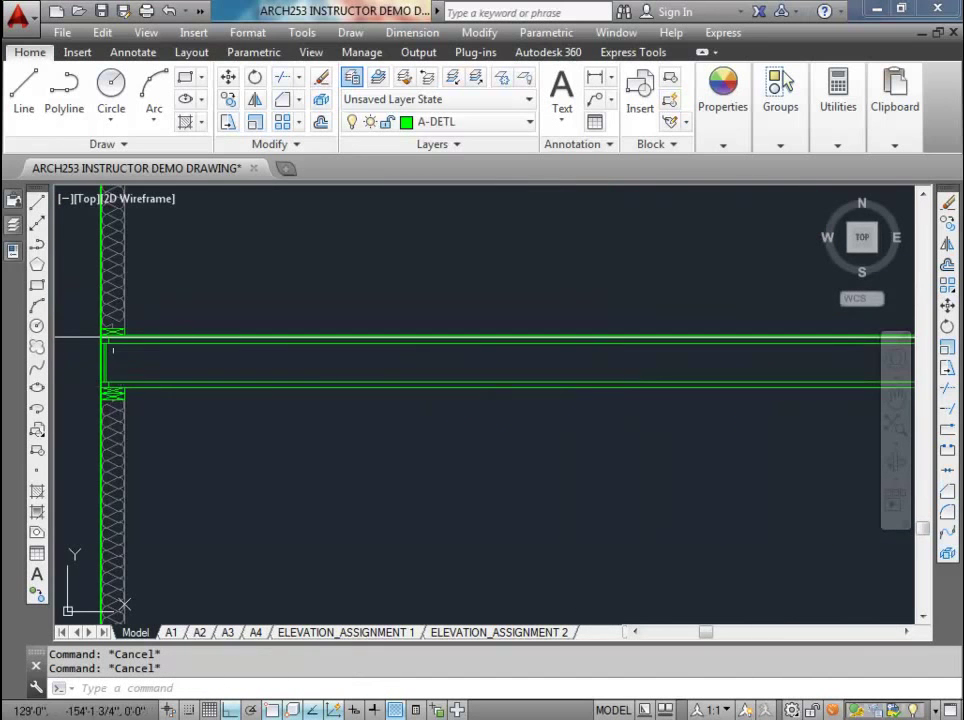
{"action": "scroll", "coordinate": [110, 360], "scroll_direction": "up", "scroll_amount": 3}
{"action": "scroll", "coordinate": [105, 355], "scroll_direction": "down", "scroll_amount": 1}
{"action": "mouse_move", "coordinate": [108, 355]}
{"action": "middle_mouse_down"}
{"action": "mouse_move", "coordinate": [193, 367]}
{"action": "mouse_move", "coordinate": [165, 288]}
{"action": "middle_mouse_up"}
{"action": "scroll", "coordinate": [224, 329], "scroll_direction": "down", "scroll_amount": 1}
{"action": "key", "text": "ctrl+s"}
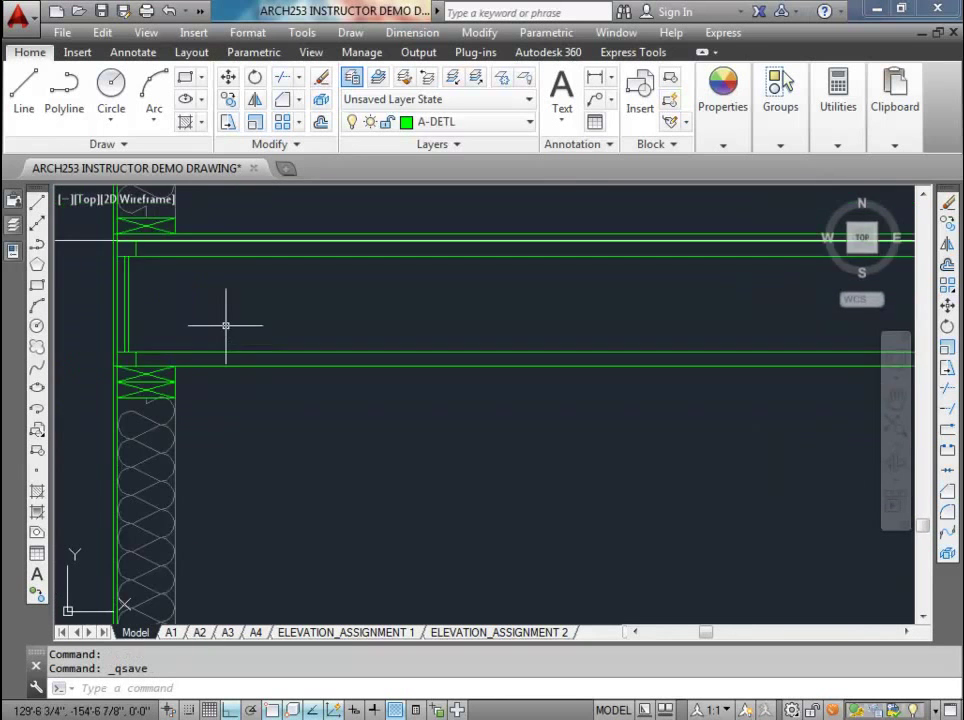
{"action": "middle_click_drag", "start_coordinate": [224, 329], "coordinate": [308, 417]}
{"action": "scroll", "coordinate": [288, 447], "scroll_direction": "up", "scroll_amount": 2}
{"action": "scroll", "coordinate": [235, 415], "scroll_direction": "down", "scroll_amount": 2}
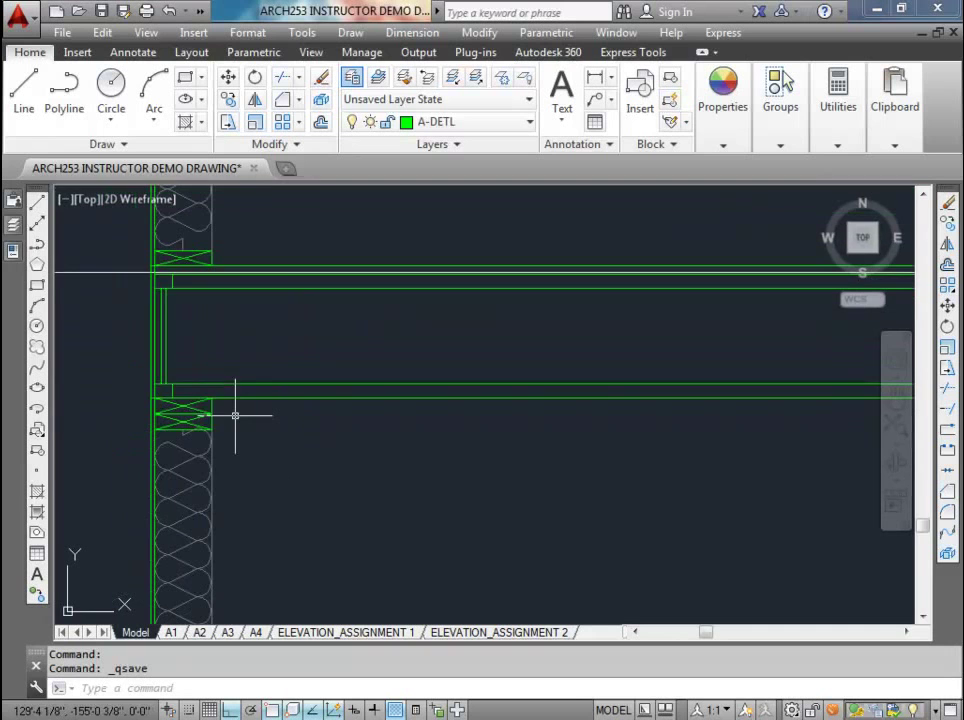
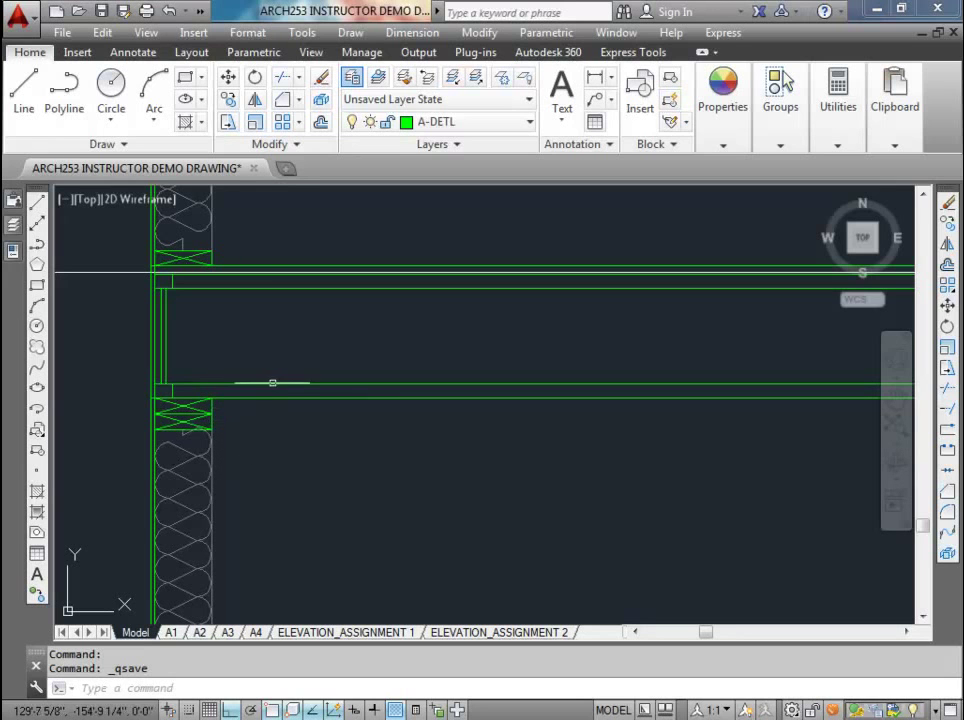
{"action": "type", "text": "re"}
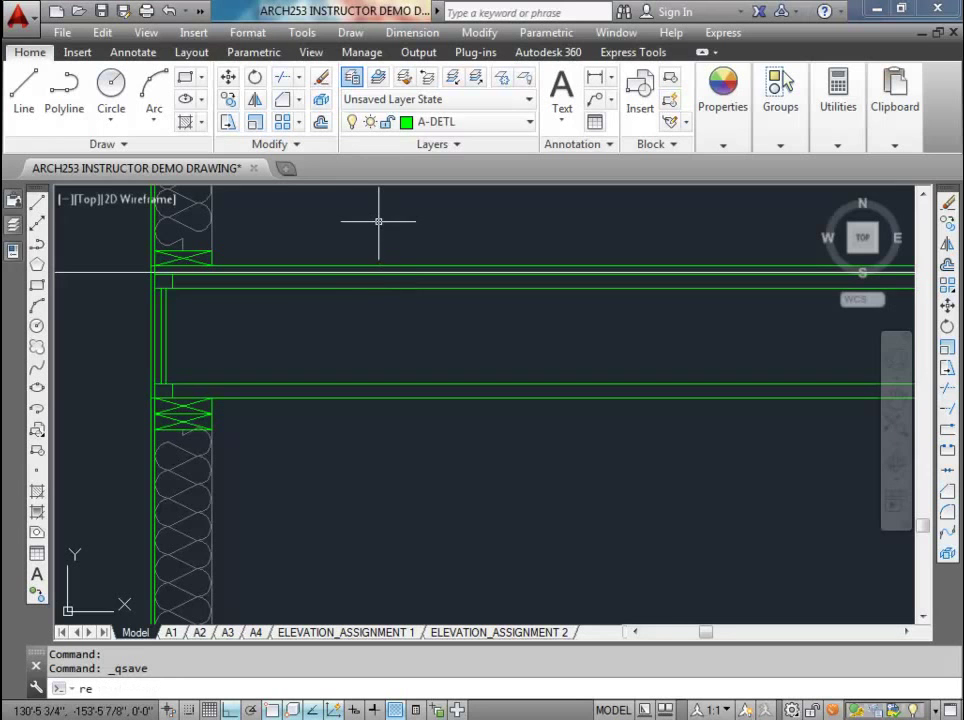
{"action": "key", "text": "Return"}
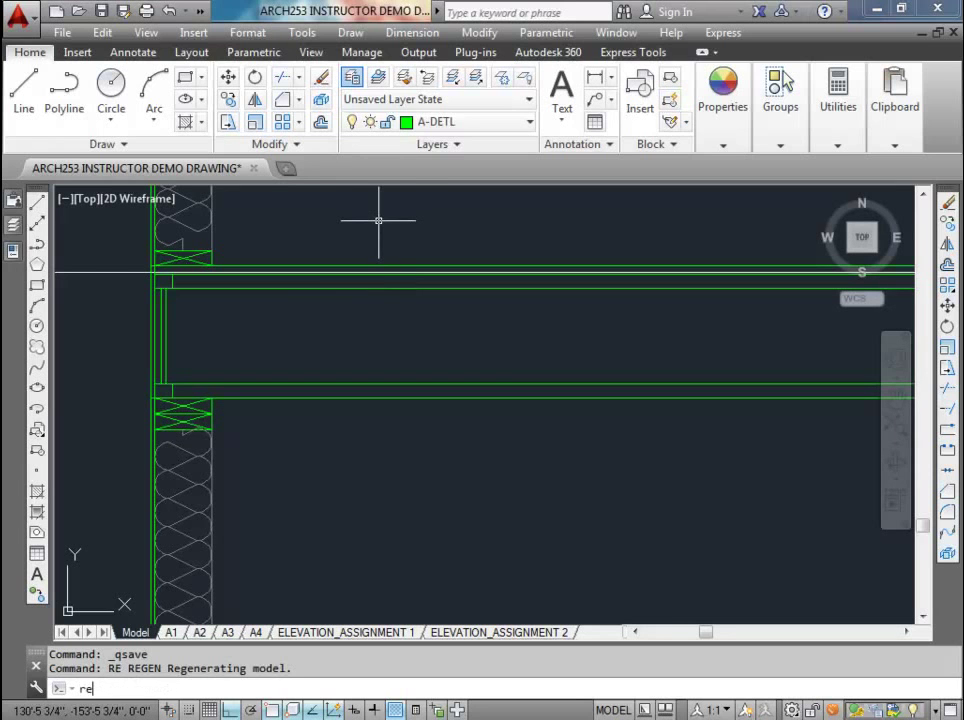
{"action": "type", "text": "rec"}
{"action": "key", "text": "Return"}
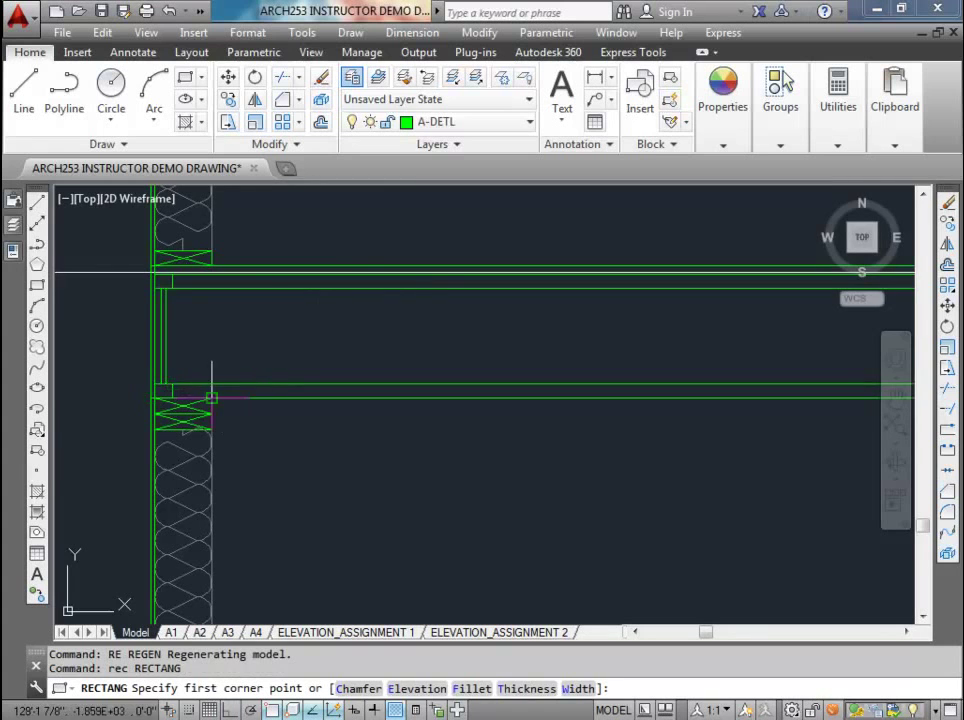
{"action": "left_click", "coordinate": [212, 398]}
{"action": "scroll", "coordinate": [212, 398], "scroll_direction": "down", "scroll_amount": 4}
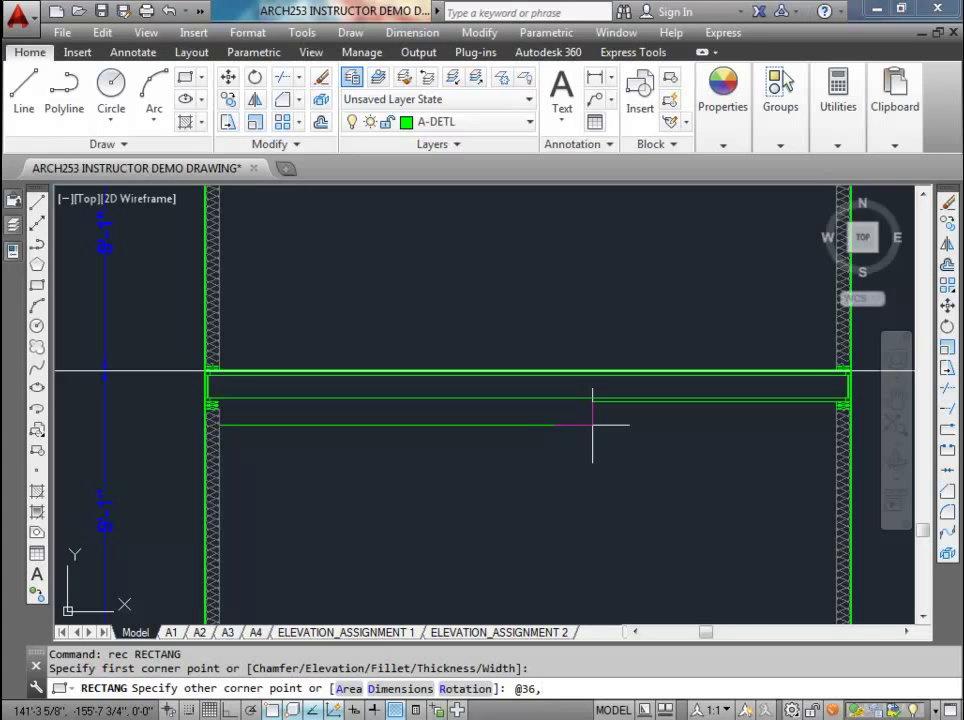
{"action": "type", "text": "2"}
{"action": "key", "text": "Return"}
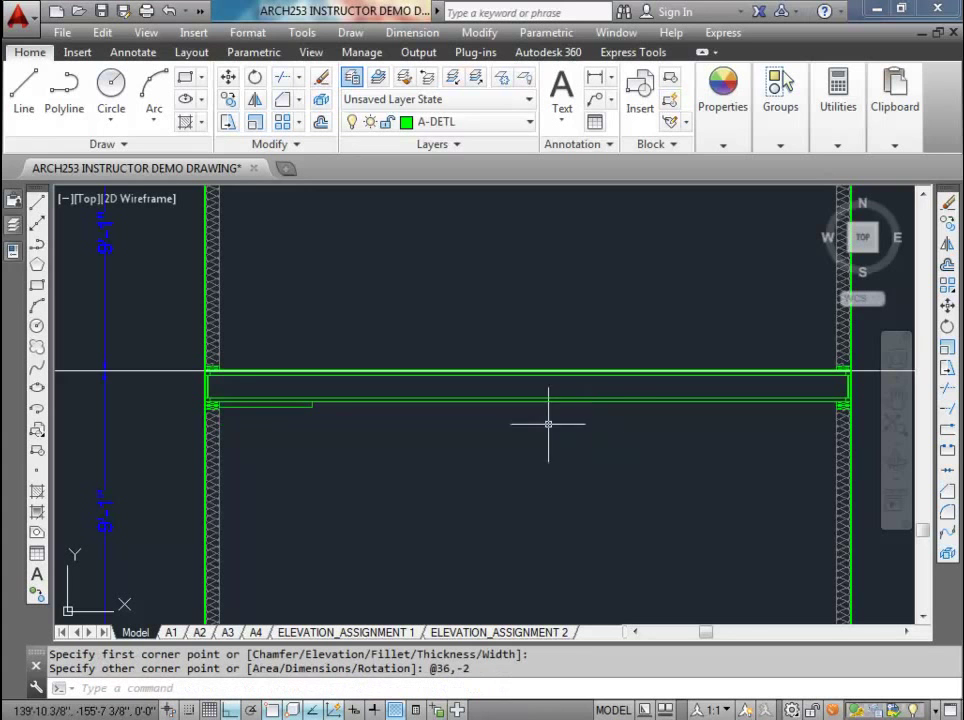
- Stretch the free end of the 2" rectangle across to the inner face of the right wall's top plates
{"action": "scroll", "coordinate": [269, 413], "scroll_direction": "up", "scroll_amount": 2}
{"action": "left_click", "coordinate": [369, 422]}
{"action": "scroll", "coordinate": [395, 423], "scroll_direction": "up", "scroll_amount": 5}
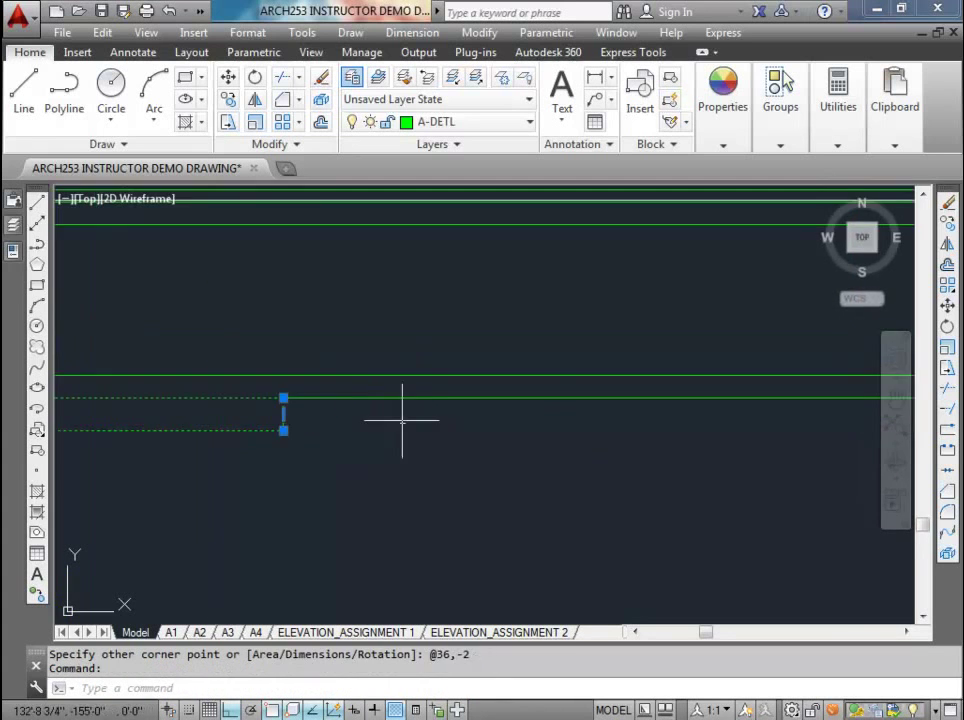
{"action": "scroll", "coordinate": [283, 413], "scroll_direction": "down", "scroll_amount": 5}
{"action": "left_click", "coordinate": [285, 412]}
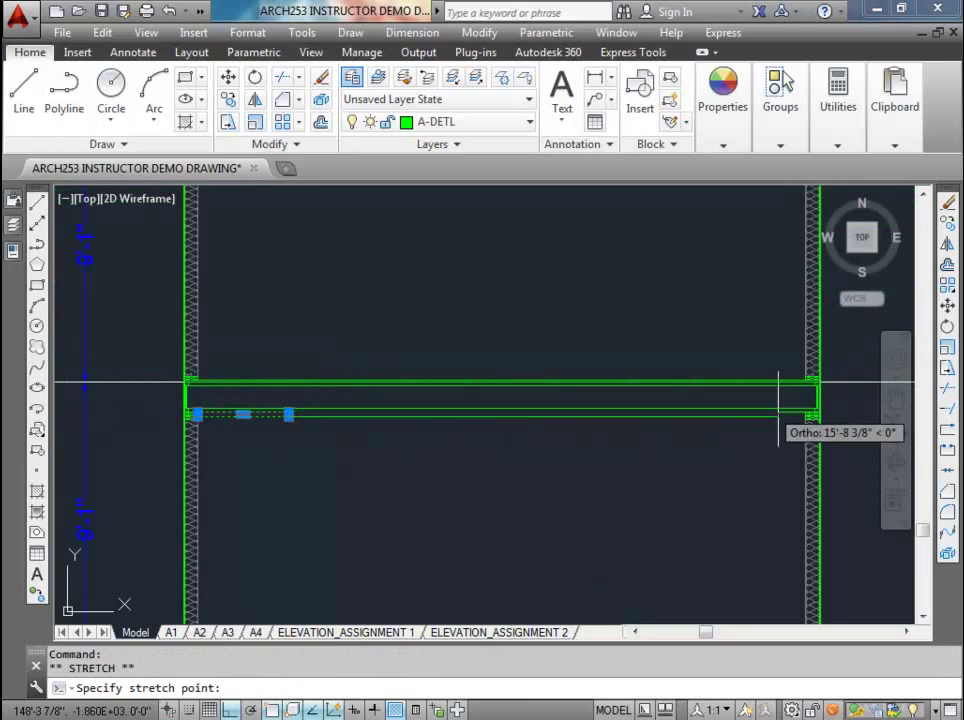
{"action": "scroll", "coordinate": [780, 420], "scroll_direction": "up", "scroll_amount": 4}
{"action": "left_click", "coordinate": [643, 488]}
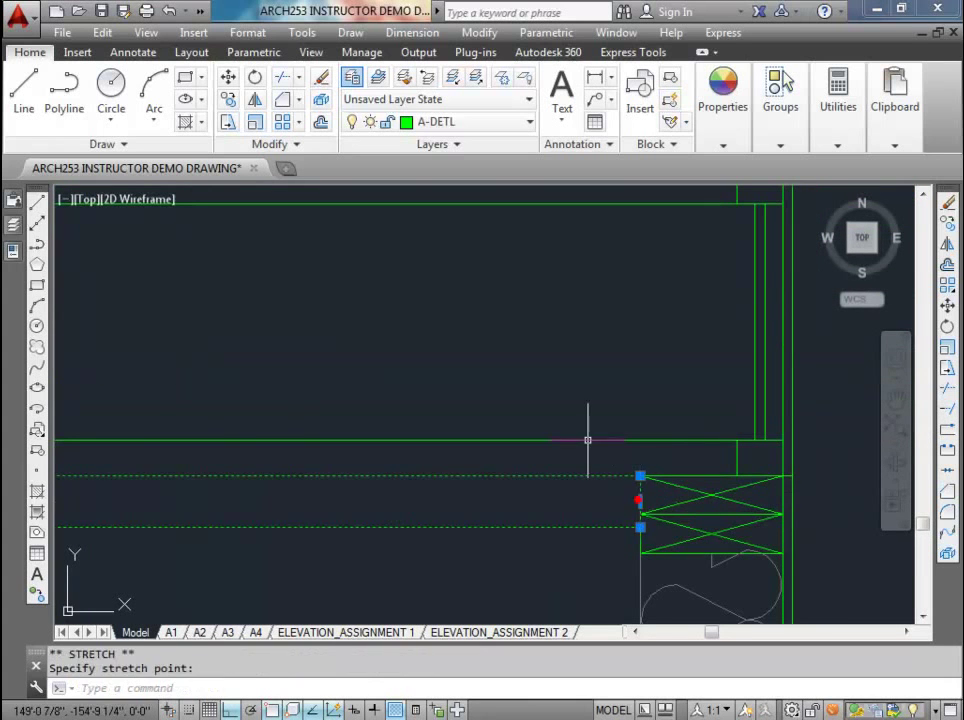
{"action": "key", "text": "Escape"}
{"action": "scroll", "coordinate": [410, 487], "scroll_direction": "down", "scroll_amount": 4}
{"action": "scroll", "coordinate": [564, 492], "scroll_direction": "up", "scroll_amount": 8}
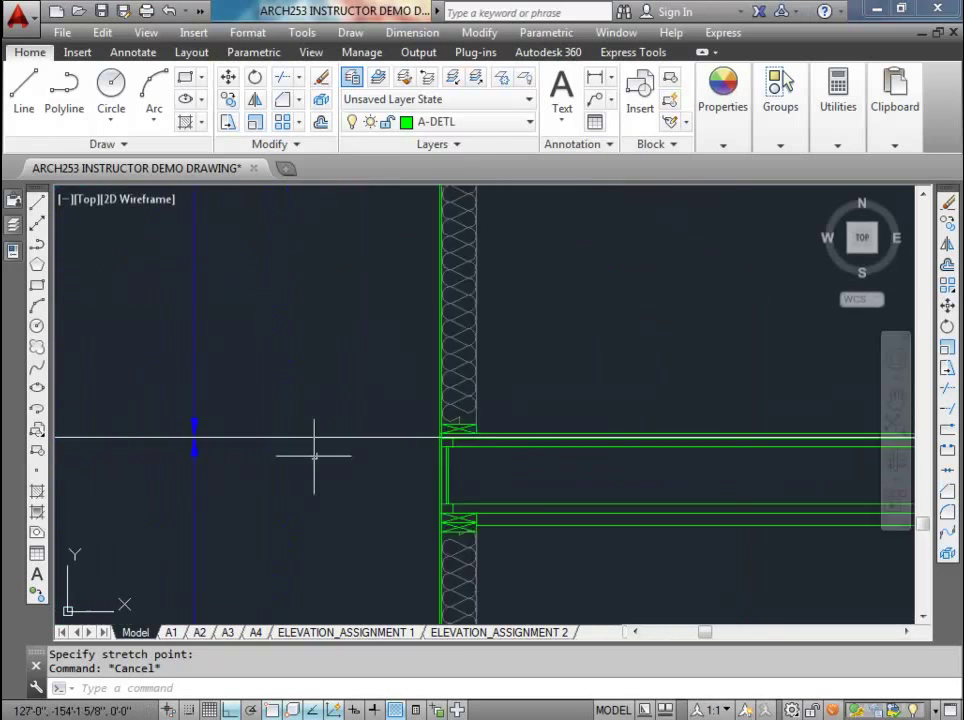
{"action": "middle_click_drag", "start_coordinate": [566, 456], "coordinate": [394, 443]}
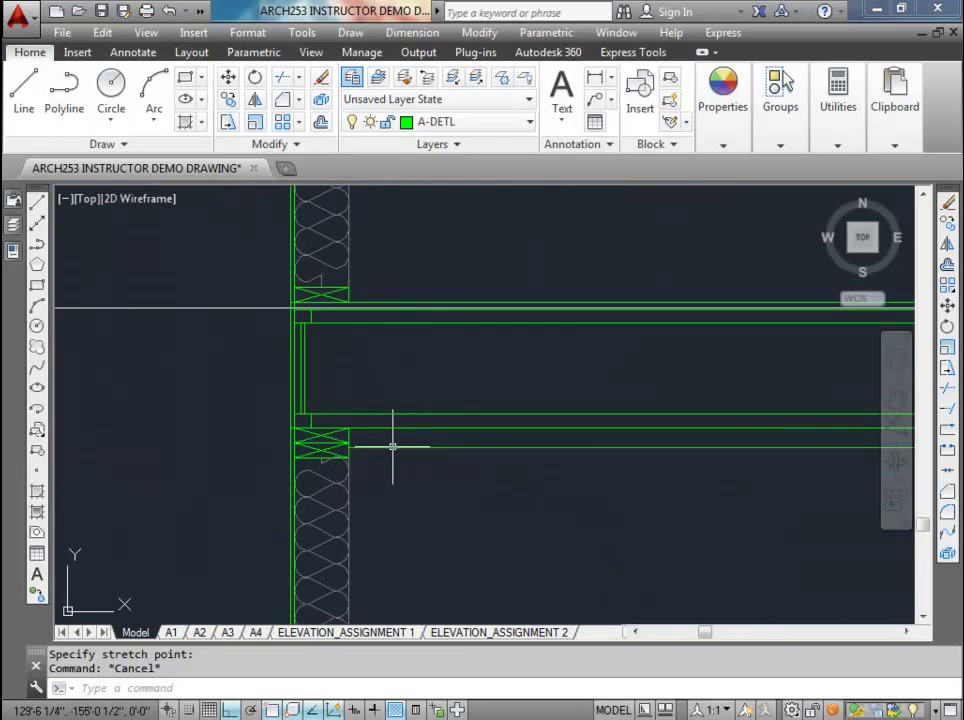
{"action": "scroll", "coordinate": [380, 421], "scroll_direction": "up", "scroll_amount": 2}
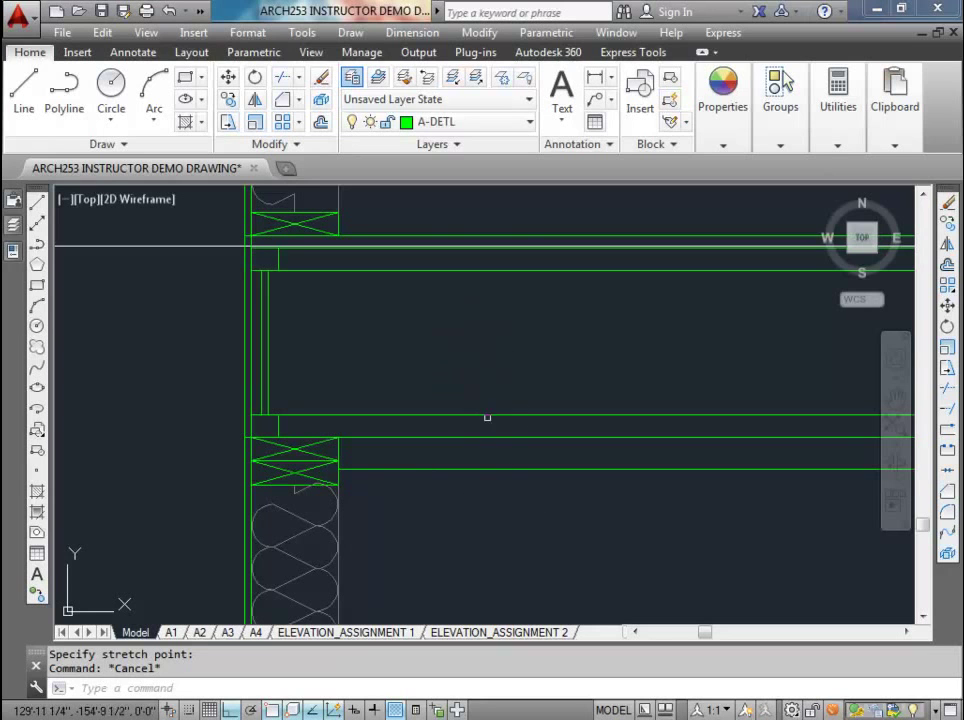
{"action": "scroll", "coordinate": [490, 428], "scroll_direction": "down", "scroll_amount": 4}
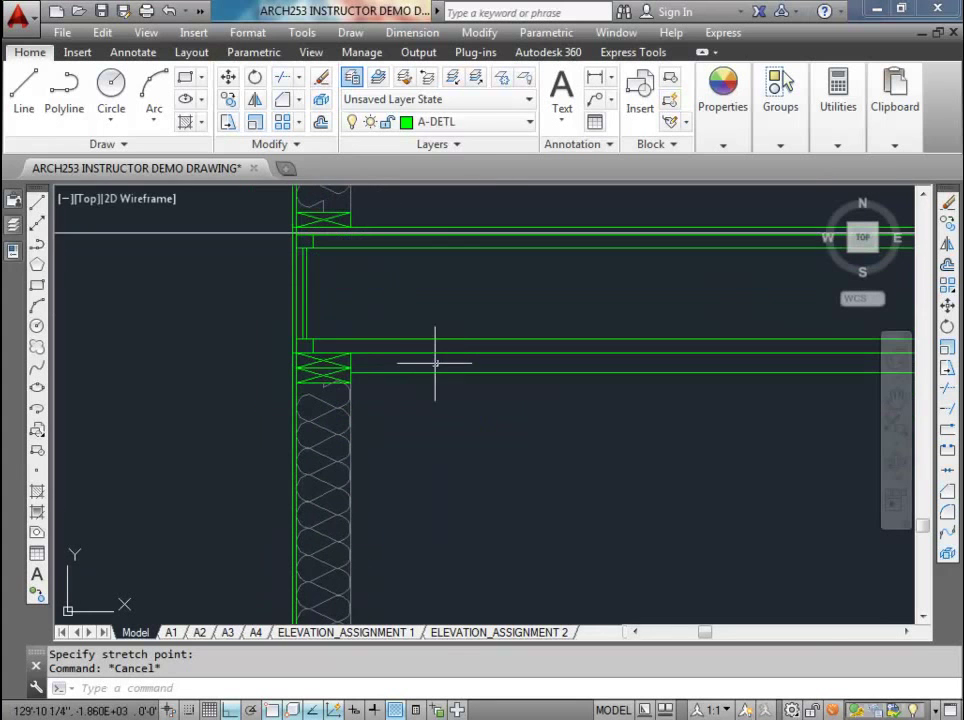
{"action": "middle_click_drag", "start_coordinate": [431, 360], "coordinate": [405, 326]}
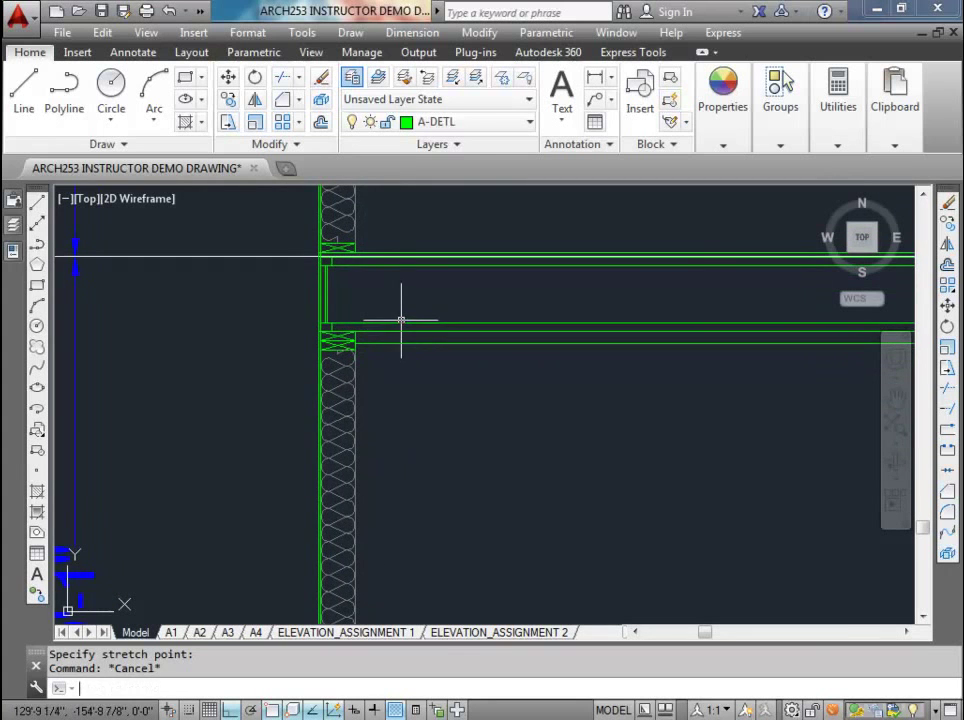
{"action": "key", "text": "Return"}
{"action": "scroll", "coordinate": [401, 318], "scroll_direction": "up", "scroll_amount": 5}
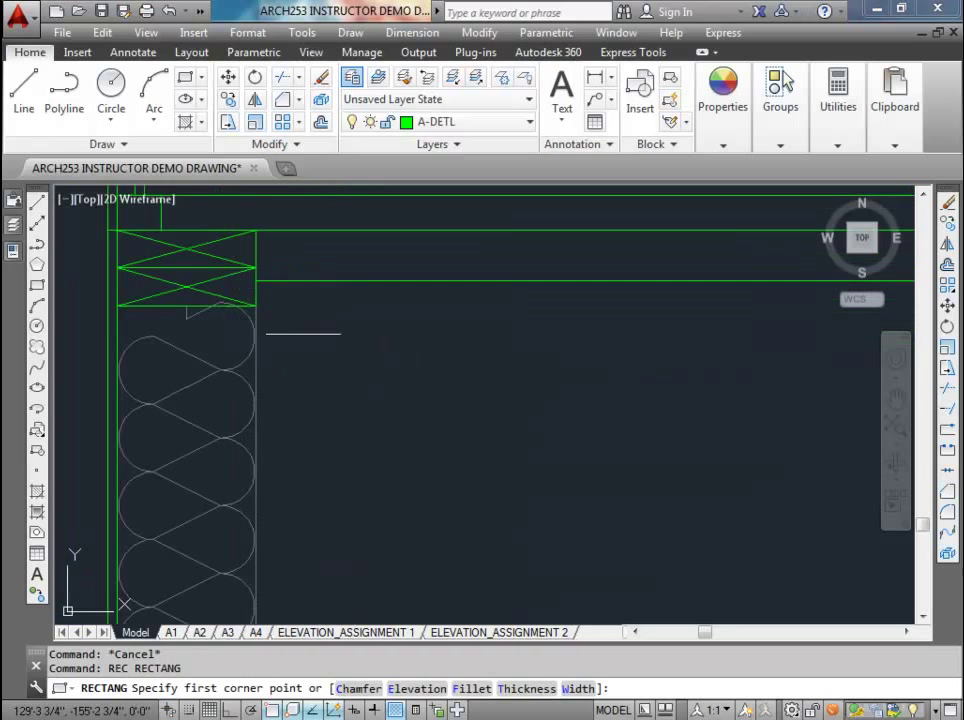
{"action": "left_click", "coordinate": [256, 281]}
{"action": "scroll", "coordinate": [560, 333], "scroll_direction": "down", "scroll_amount": 5}
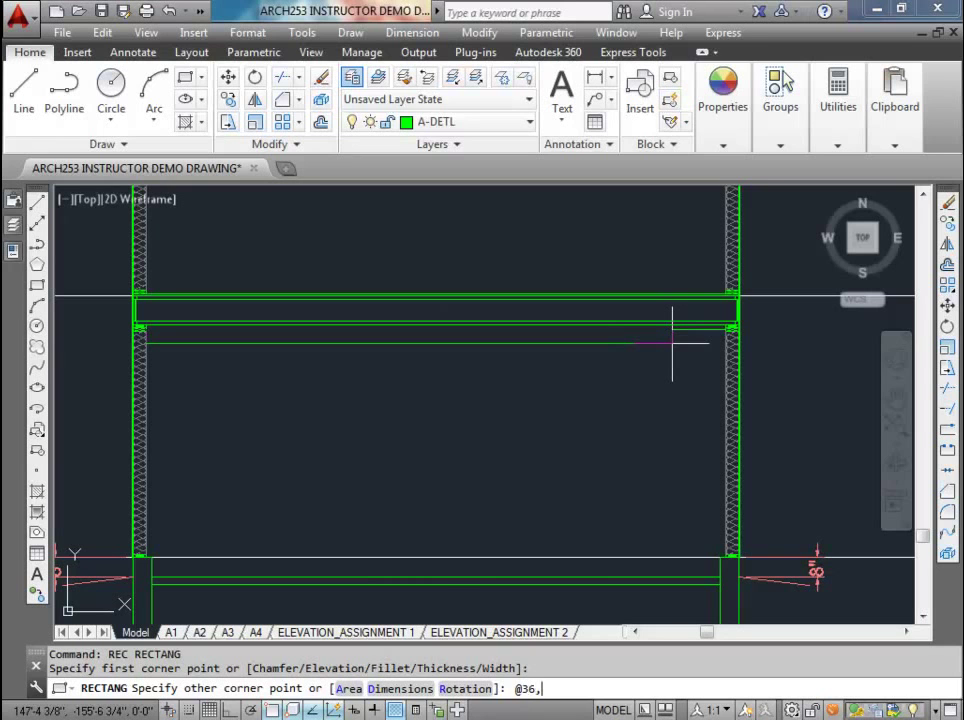
{"action": "type", "text": "@36,-0.5"}
{"action": "key", "text": "Return"}
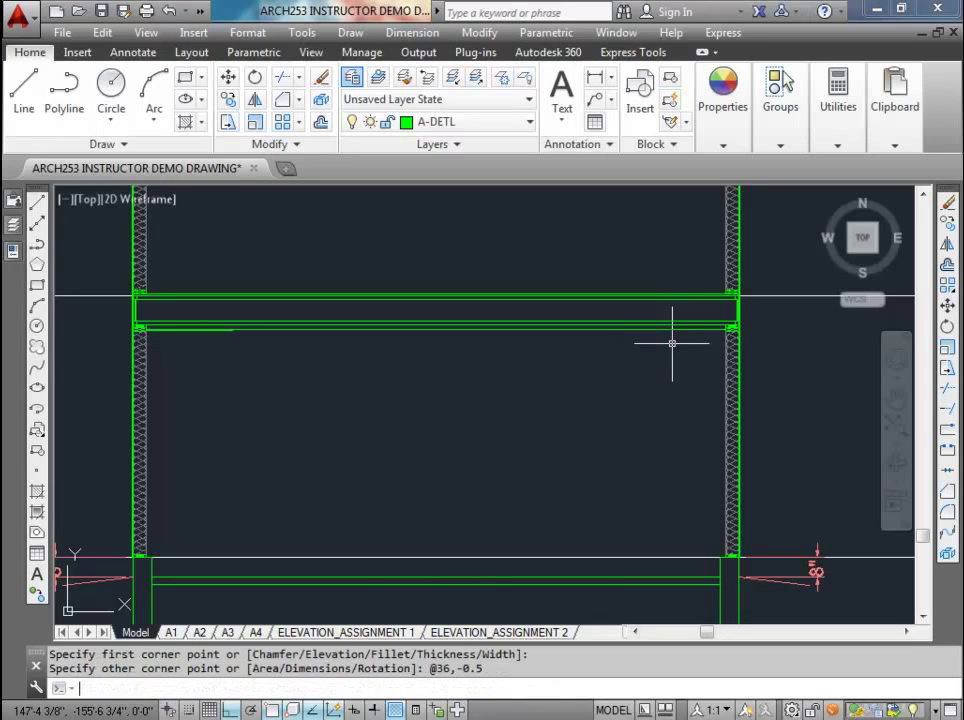
- Stretch the free end of the 0.5 in ceiling rectangle across to the inner face of the right wall's top plates
{"action": "scroll", "coordinate": [392, 340], "scroll_direction": "up", "scroll_amount": 3}
{"action": "scroll", "coordinate": [254, 361], "scroll_direction": "up", "scroll_amount": 3}
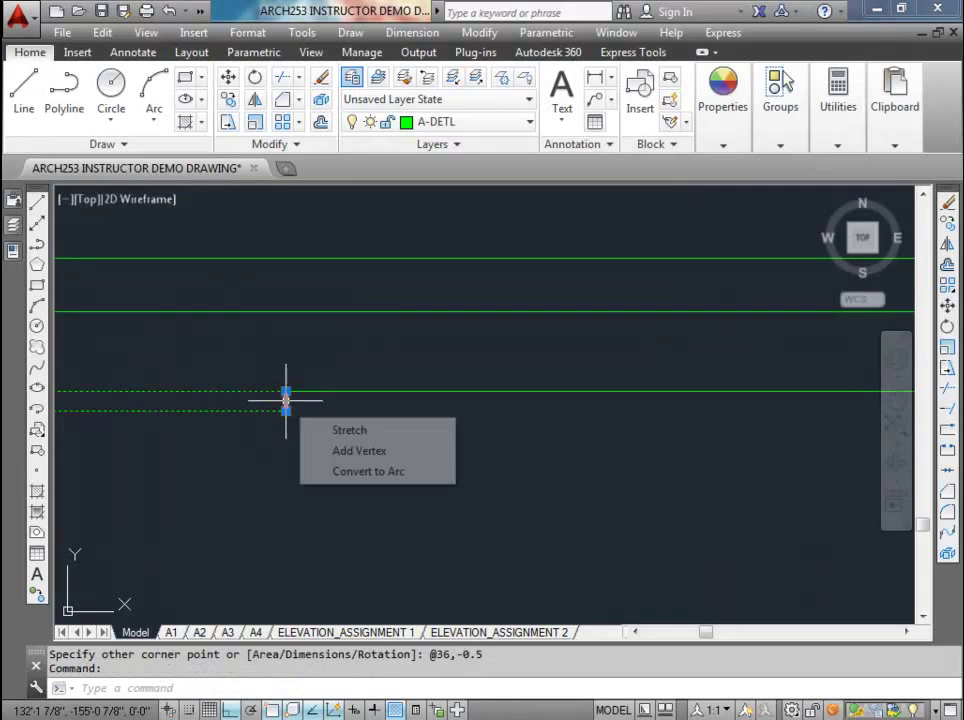
{"action": "left_click", "coordinate": [286, 400]}
{"action": "scroll", "coordinate": [286, 398], "scroll_direction": "down", "scroll_amount": 3}
{"action": "scroll", "coordinate": [600, 400], "scroll_direction": "down", "scroll_amount": 2}
{"action": "middle_click_drag", "start_coordinate": [425, 383], "coordinate": [280, 395]}
{"action": "middle_click_drag", "start_coordinate": [560, 387], "coordinate": [344, 387]}
{"action": "scroll", "coordinate": [360, 388], "scroll_direction": "up", "scroll_amount": 5}
{"action": "scroll", "coordinate": [622, 338], "scroll_direction": "down", "scroll_amount": 2}
{"action": "key", "text": "Escape"}
- Draw a rectangle with opposite corner @0.5,-96 down the left wall's inner face, starting at the lower corner of the ceiling layer
{"action": "middle_click_drag", "start_coordinate": [570, 387], "coordinate": [350, 380]}
{"action": "scroll", "coordinate": [340, 345], "scroll_direction": "up", "scroll_amount": 8}
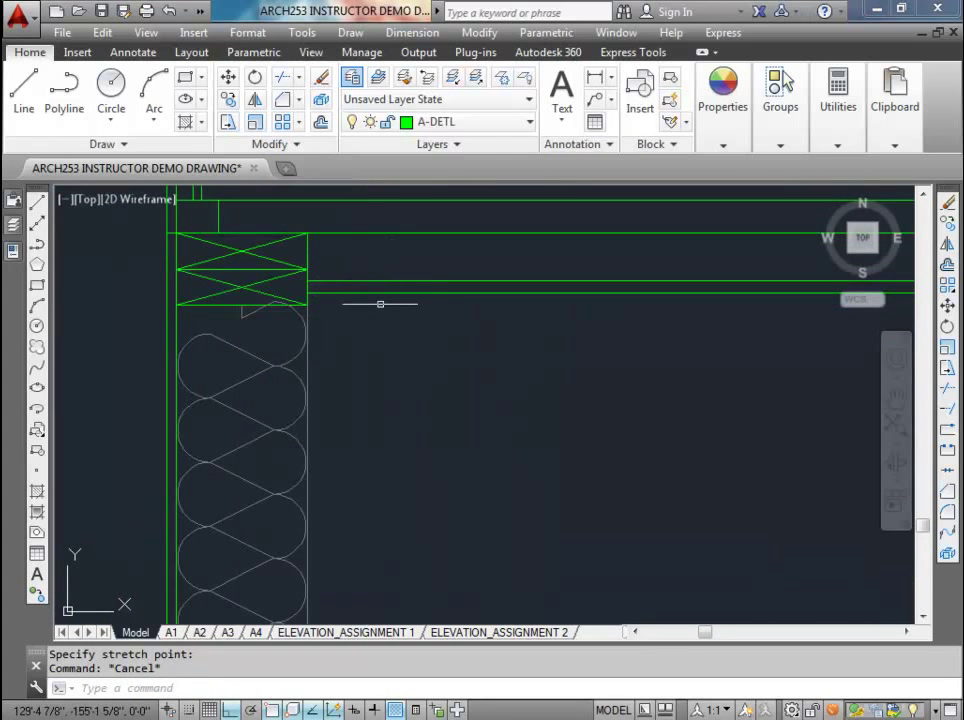
{"action": "type", "text": "rec"}
{"action": "key", "text": "Return"}
{"action": "left_click", "coordinate": [307, 293]}
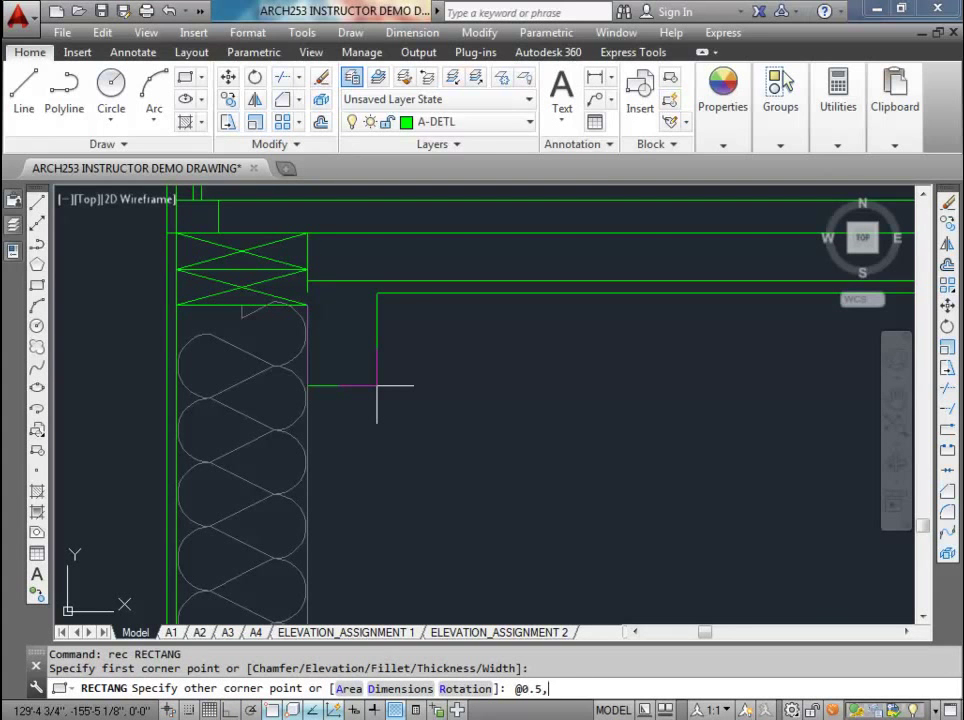
{"action": "type", "text": "@0.5,-96"}
{"action": "key", "text": "Return"}
{"action": "scroll", "coordinate": [377, 387], "scroll_direction": "down", "scroll_amount": 7}
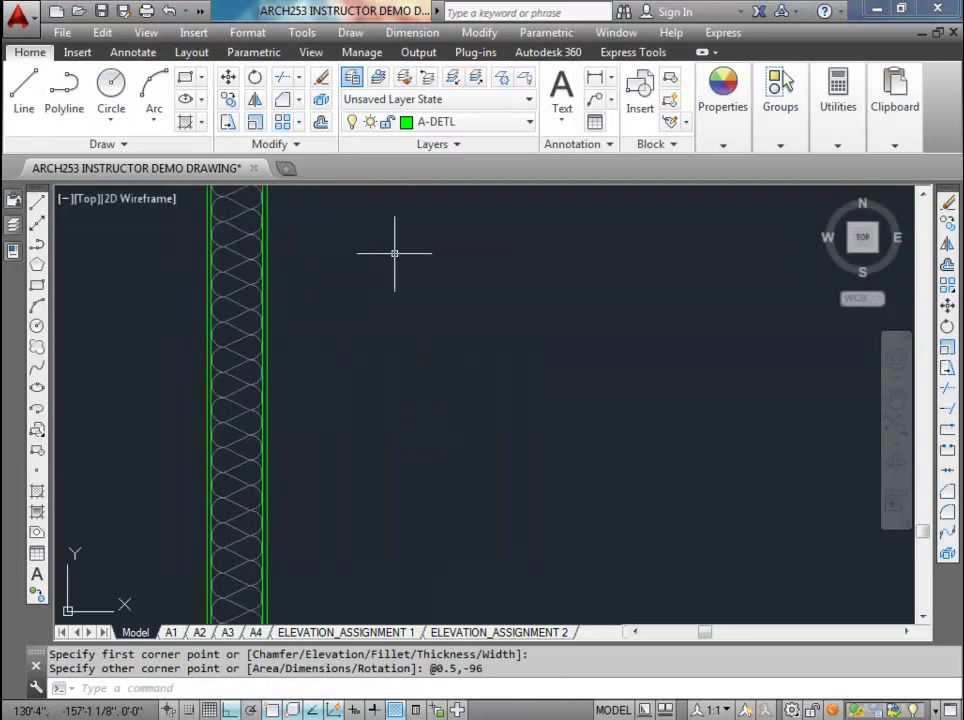
- Stretch the bottom edge of the left wall's 0.5 in rectangle up to the underside of the bottom plate
{"action": "scroll", "coordinate": [355, 398], "scroll_direction": "up", "scroll_amount": 5}
{"action": "left_click", "coordinate": [267, 508]}
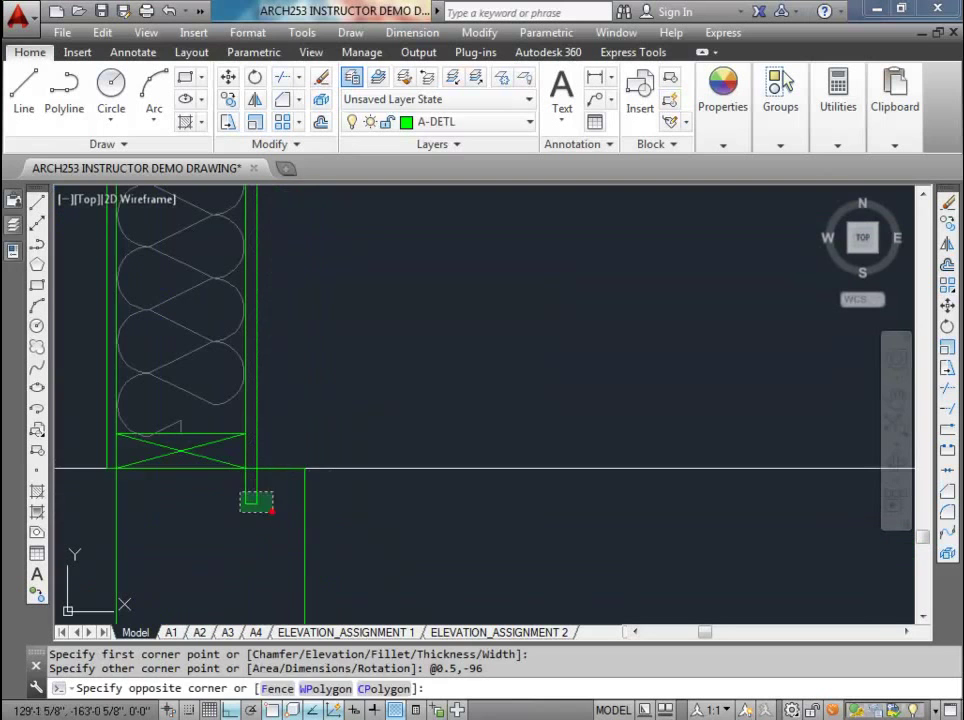
{"action": "scroll", "coordinate": [229, 489], "scroll_direction": "up", "scroll_amount": 3}
{"action": "left_click", "coordinate": [229, 489]}
{"action": "left_click", "coordinate": [253, 505]}
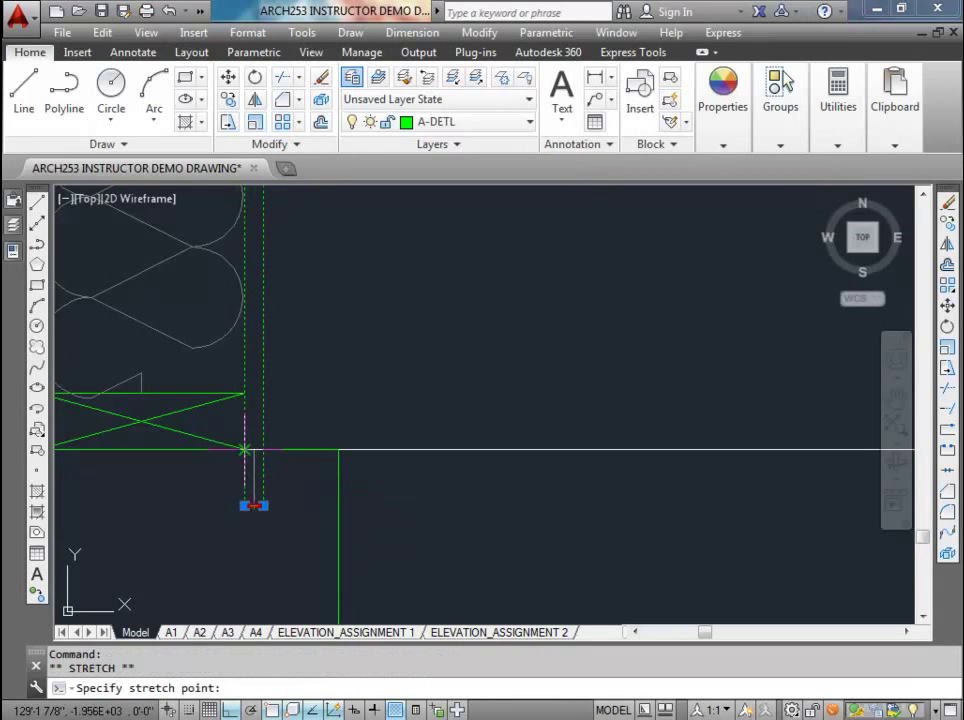
{"action": "left_click", "coordinate": [253, 450]}
- Raise the bottom edge of the left wall's board another 0.5 in above the foundation wall
{"action": "scroll", "coordinate": [267, 424], "scroll_direction": "up", "scroll_amount": 2}
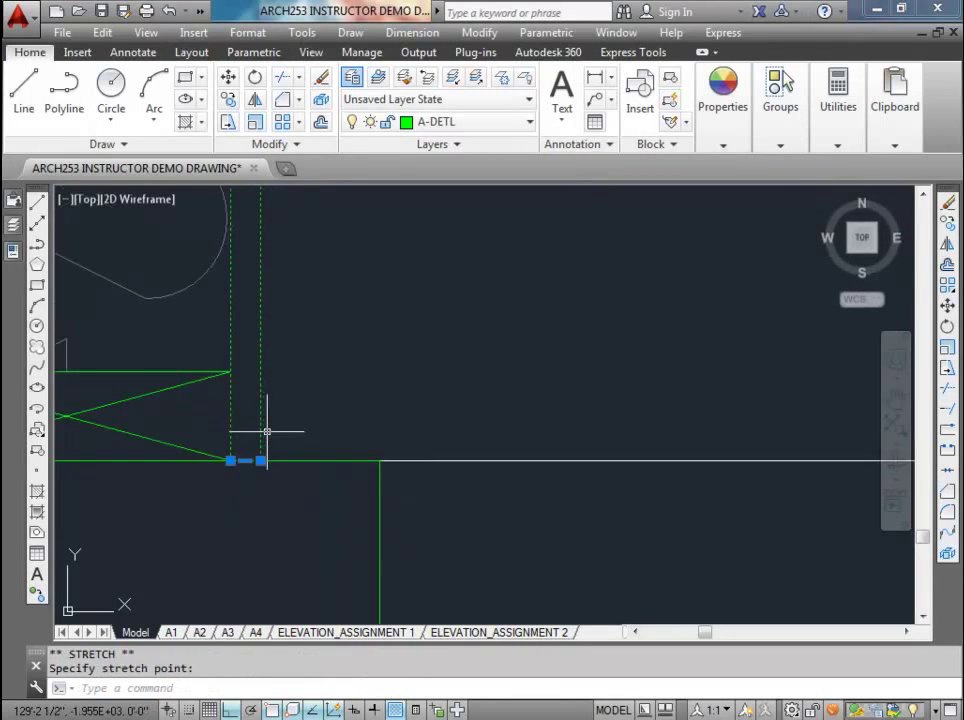
{"action": "middle_click_drag", "start_coordinate": [267, 430], "coordinate": [389, 435]}
{"action": "left_click", "coordinate": [368, 465]}
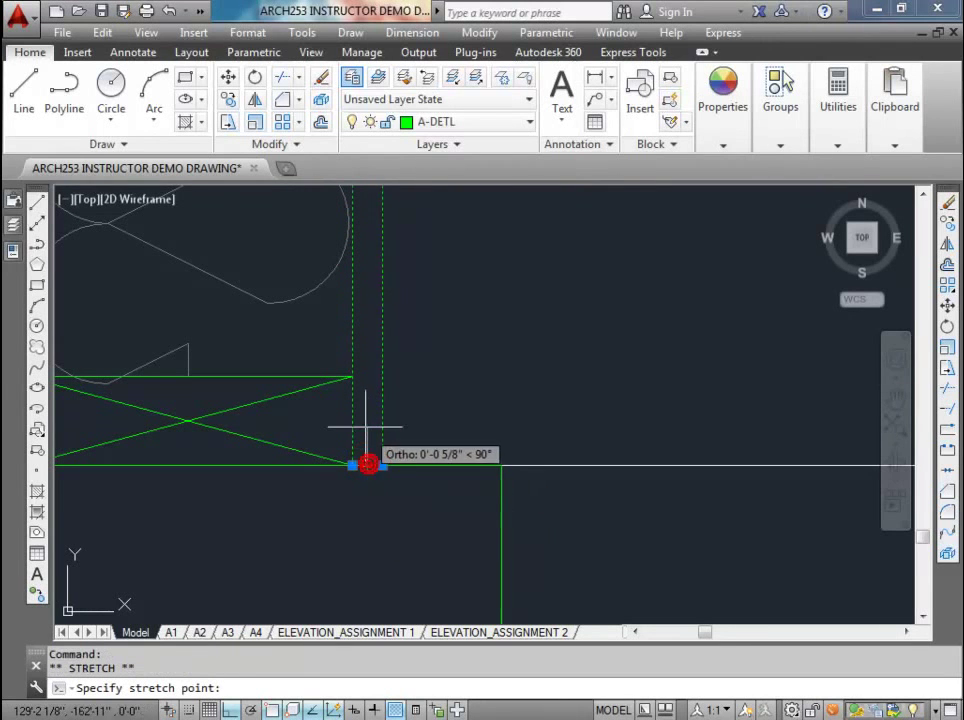
{"action": "type", "text": "0.5"}
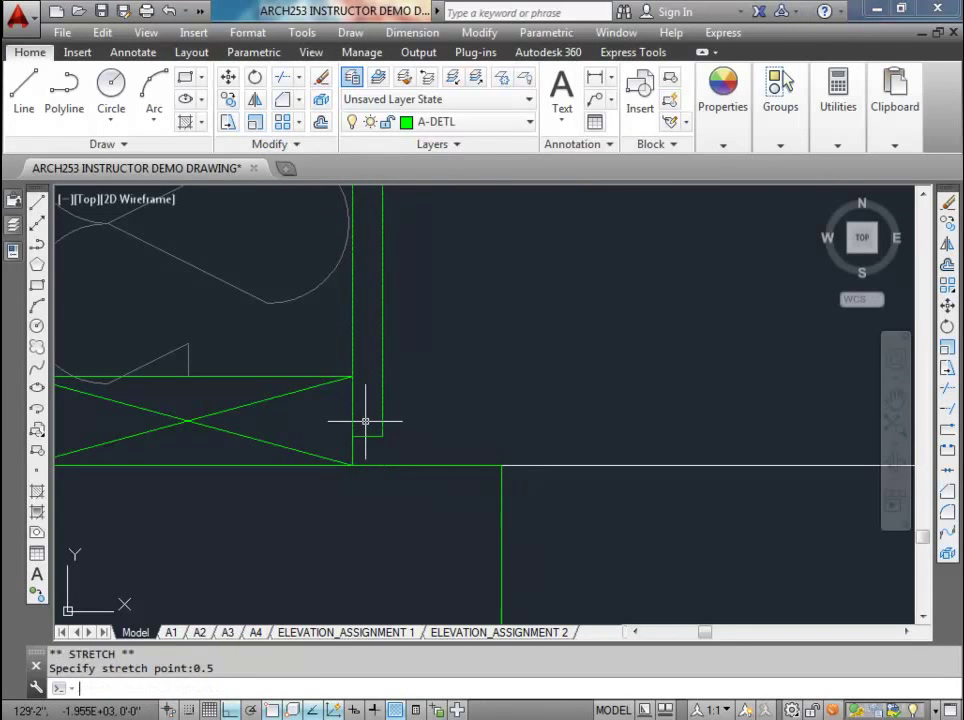
{"action": "key", "text": "Escape"}
{"action": "key", "text": "Escape"}
- Mirror the left wall's interior board about the vertical line through the truss chord intersections, keeping the original
{"action": "scroll", "coordinate": [361, 419], "scroll_direction": "down", "scroll_amount": 4}
{"action": "scroll", "coordinate": [375, 425], "scroll_direction": "down", "scroll_amount": 3}
{"action": "scroll", "coordinate": [300, 524], "scroll_direction": "down", "scroll_amount": 3}
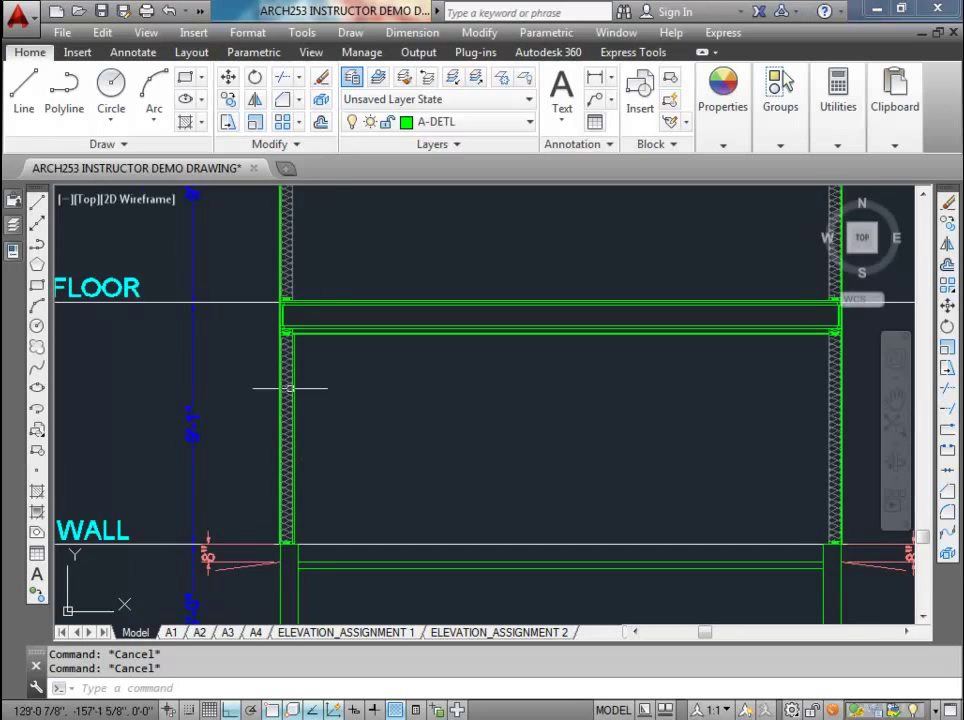
{"action": "scroll", "coordinate": [296, 396], "scroll_direction": "up", "scroll_amount": 4}
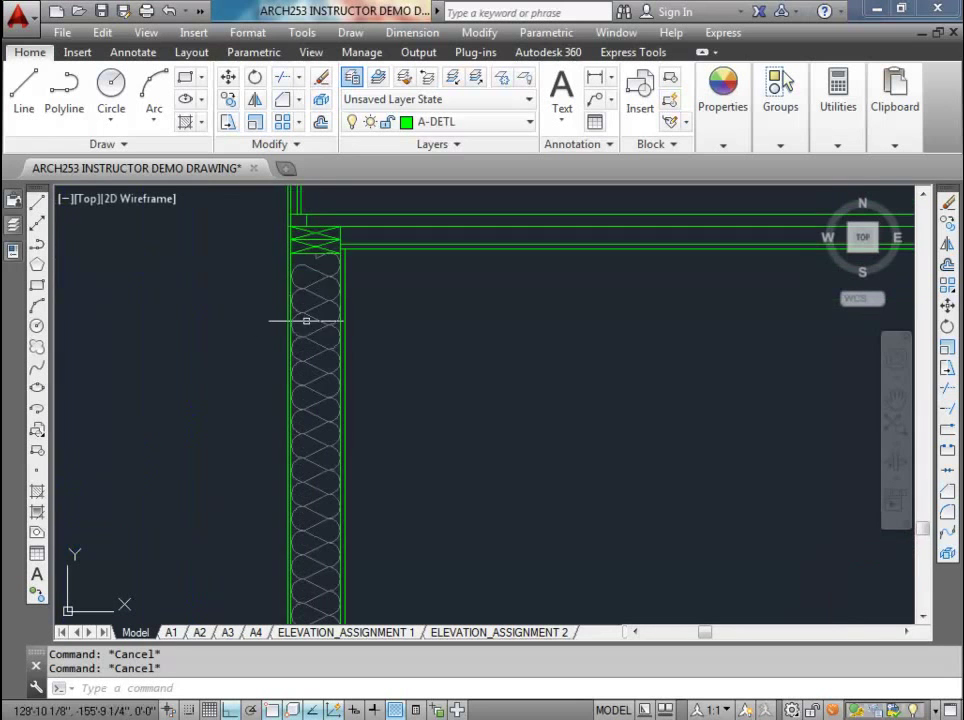
{"action": "left_click", "coordinate": [255, 99]}
{"action": "scroll", "coordinate": [333, 376], "scroll_direction": "down", "scroll_amount": 4}
{"action": "middle_click_drag", "start_coordinate": [459, 391], "coordinate": [360, 462]}
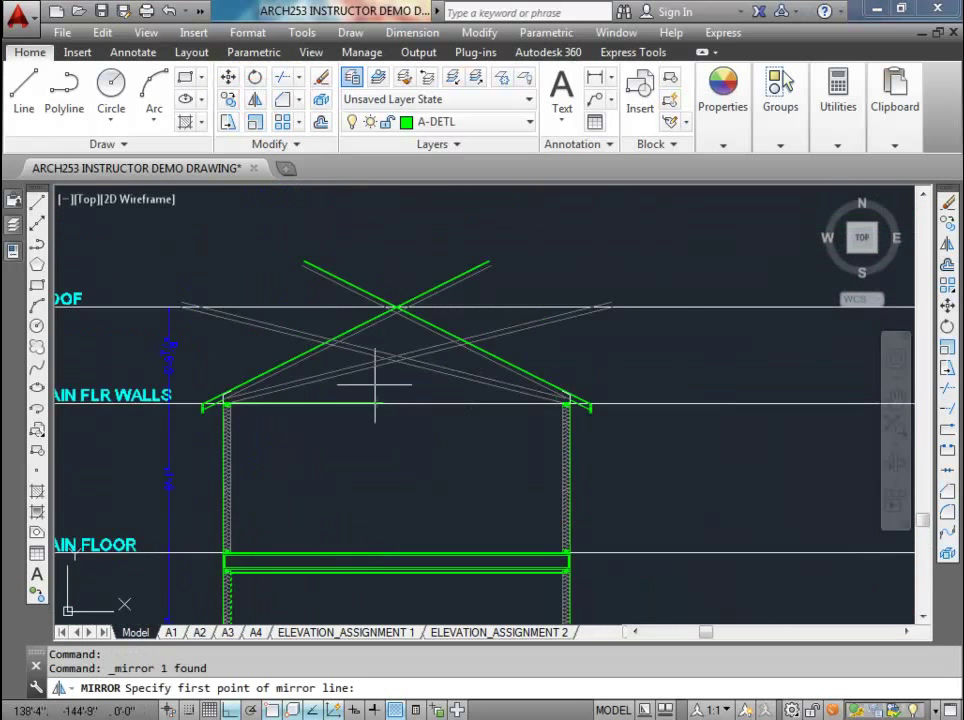
{"action": "scroll", "coordinate": [360, 462], "scroll_direction": "up", "scroll_amount": 5}
{"action": "left_click", "coordinate": [457, 459]}
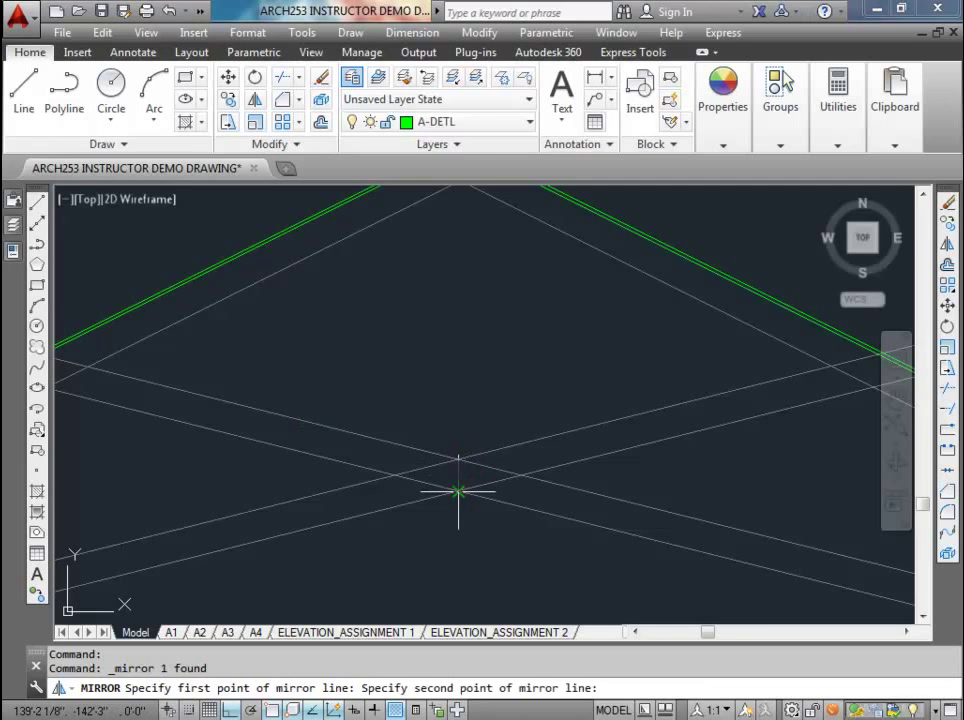
{"action": "left_click", "coordinate": [457, 491]}
{"action": "scroll", "coordinate": [460, 440], "scroll_direction": "down", "scroll_amount": 4}
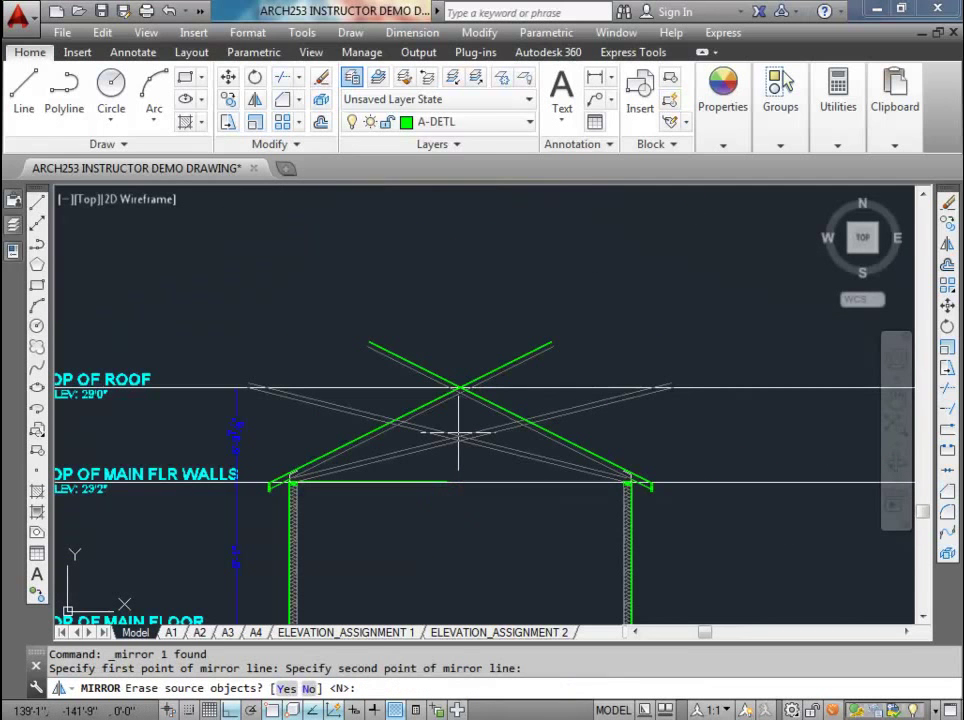
{"action": "key", "text": "Return"}
- Move the mirrored interior board sideways so its lower corner meets the inner face of the right wall's bottom plate
{"action": "scroll", "coordinate": [458, 430], "scroll_direction": "down", "scroll_amount": 4}
{"action": "middle_click_drag", "start_coordinate": [570, 490], "coordinate": [489, 400]}
{"action": "scroll", "coordinate": [452, 417], "scroll_direction": "up", "scroll_amount": 5}
{"action": "scroll", "coordinate": [452, 417], "scroll_direction": "up", "scroll_amount": 5}
{"action": "scroll", "coordinate": [495, 502], "scroll_direction": "up", "scroll_amount": 2}
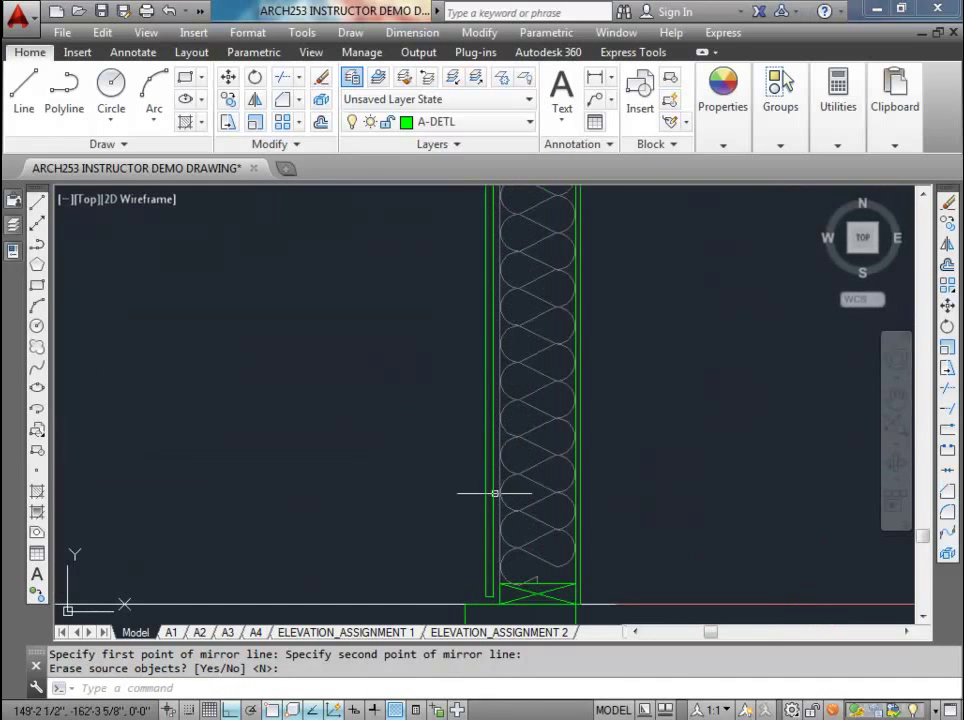
{"action": "left_click", "coordinate": [489, 481]}
{"action": "scroll", "coordinate": [480, 460], "scroll_direction": "up", "scroll_amount": 1}
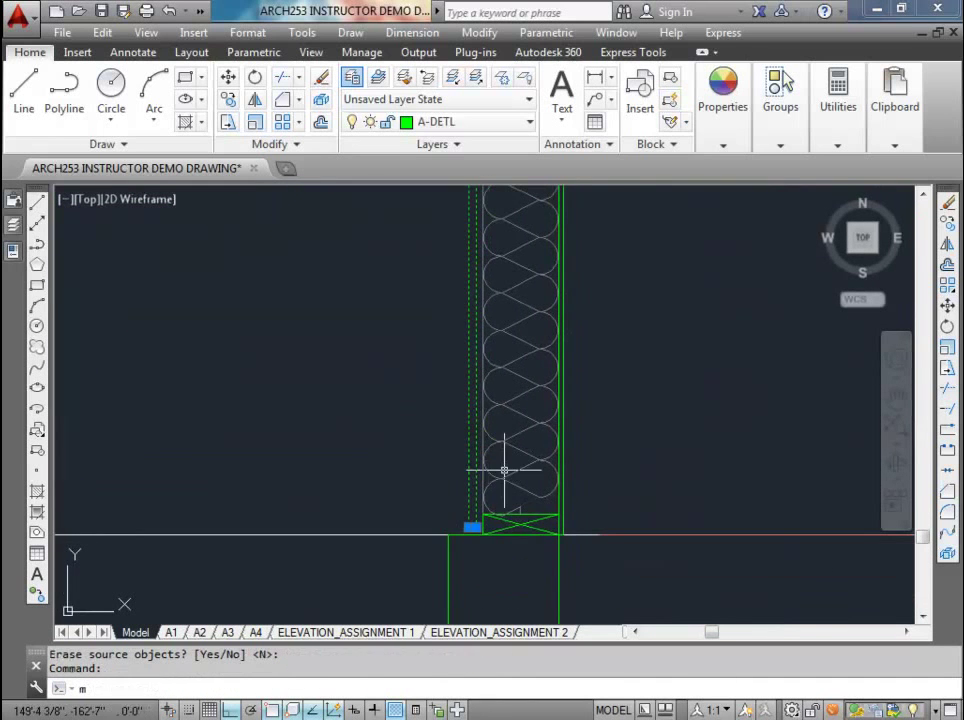
{"action": "type", "text": "m"}
{"action": "key", "text": "Return"}
{"action": "scroll", "coordinate": [470, 533], "scroll_direction": "up", "scroll_amount": 4}
{"action": "scroll", "coordinate": [465, 533], "scroll_direction": "up", "scroll_amount": 1}
{"action": "left_click", "coordinate": [420, 510]}
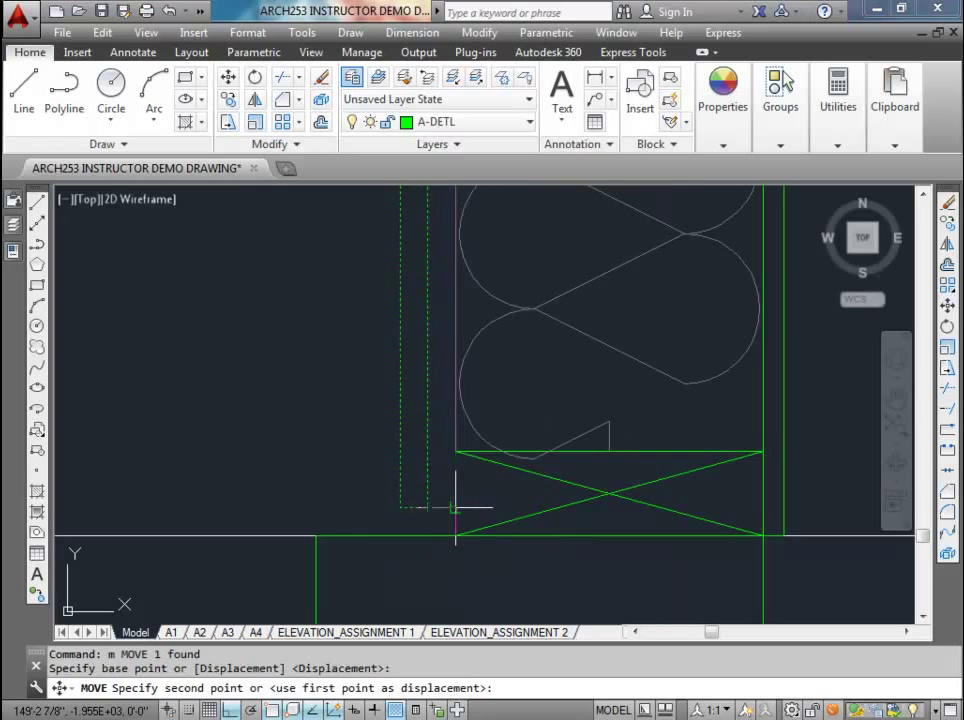
{"action": "left_click", "coordinate": [456, 507]}
{"action": "scroll", "coordinate": [456, 507], "scroll_direction": "down", "scroll_amount": 5}
{"action": "key", "text": "Escape"}
- Examine how the interior boards meet the ceiling layers at the right wall and the left wall
{"action": "scroll", "coordinate": [460, 480], "scroll_direction": "down", "scroll_amount": 6}
{"action": "mouse_move", "coordinate": [463, 420]}
{"action": "middle_mouse_down"}
{"action": "mouse_move", "coordinate": [495, 495]}
{"action": "mouse_move", "coordinate": [477, 419]}
{"action": "middle_mouse_up"}
{"action": "scroll", "coordinate": [477, 419], "scroll_direction": "up", "scroll_amount": 8}
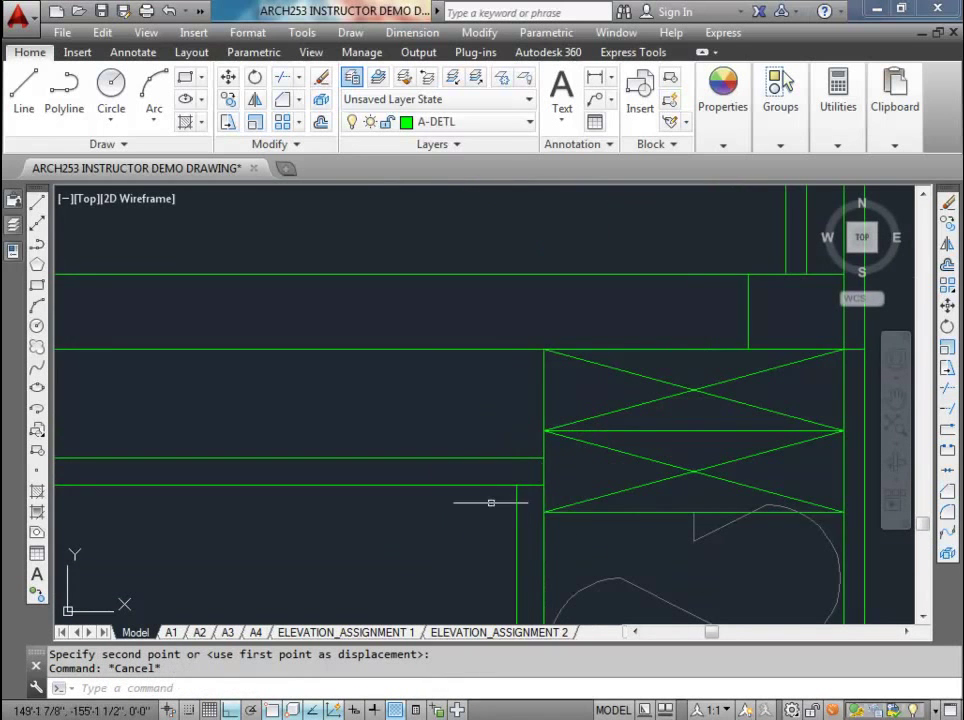
{"action": "scroll", "coordinate": [491, 458], "scroll_direction": "down", "scroll_amount": 3}
{"action": "scroll", "coordinate": [661, 482], "scroll_direction": "down", "scroll_amount": 4}
{"action": "mouse_move", "coordinate": [900, 520]}
{"action": "middle_mouse_down"}
{"action": "mouse_move", "coordinate": [470, 463]}
{"action": "mouse_move", "coordinate": [620, 448]}
{"action": "middle_mouse_up"}
{"action": "scroll", "coordinate": [501, 458], "scroll_direction": "up", "scroll_amount": 5}
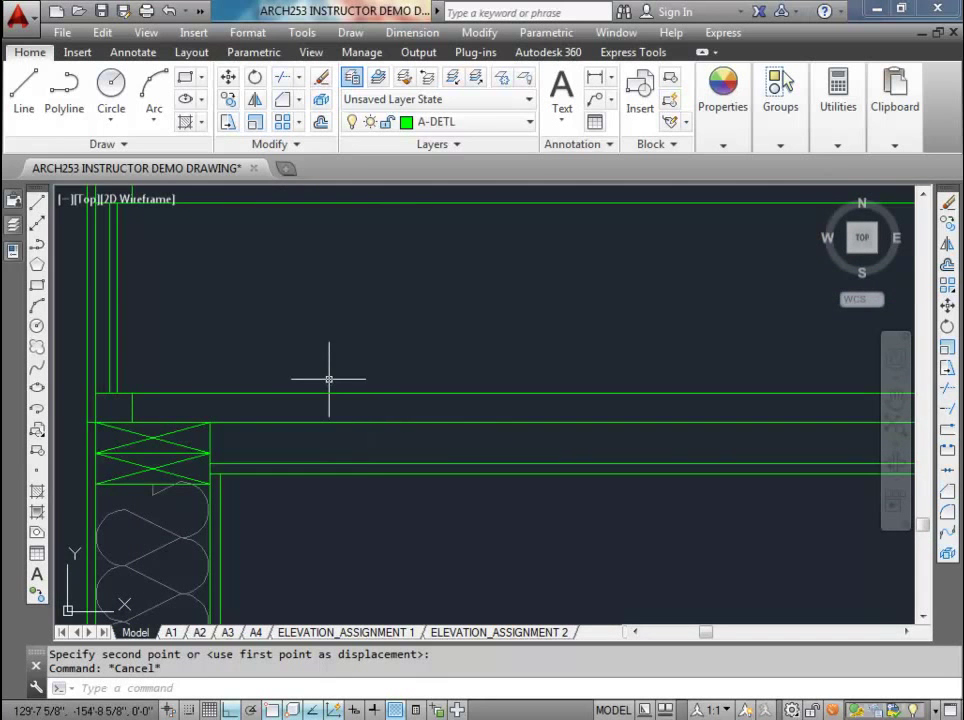
{"action": "left_click", "coordinate": [378, 77]}
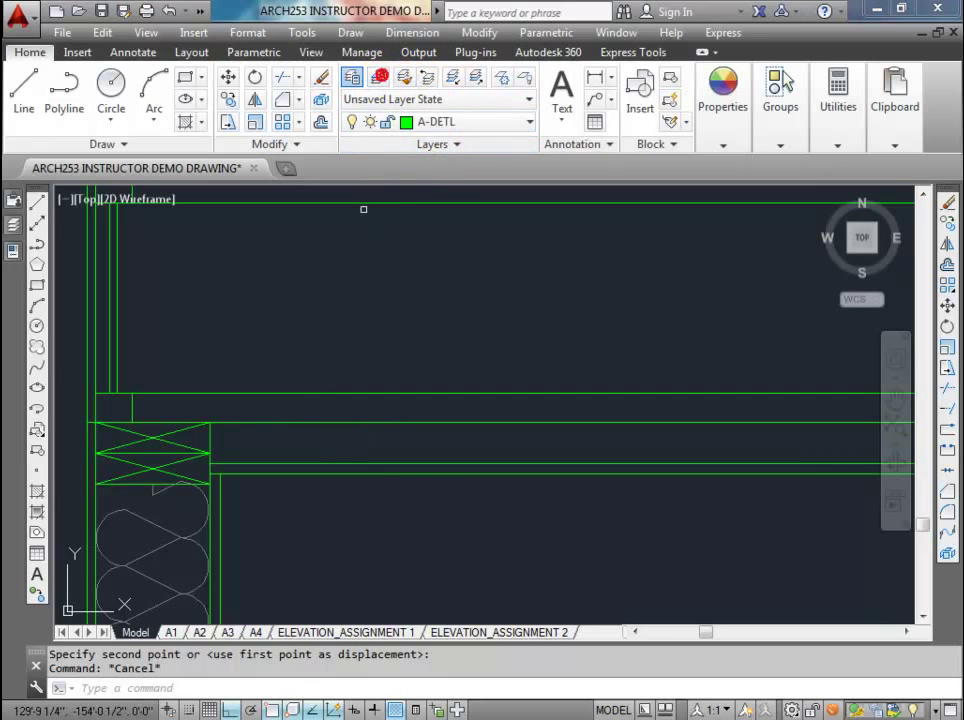
{"action": "key", "text": "Escape"}
{"action": "key", "text": "Escape"}
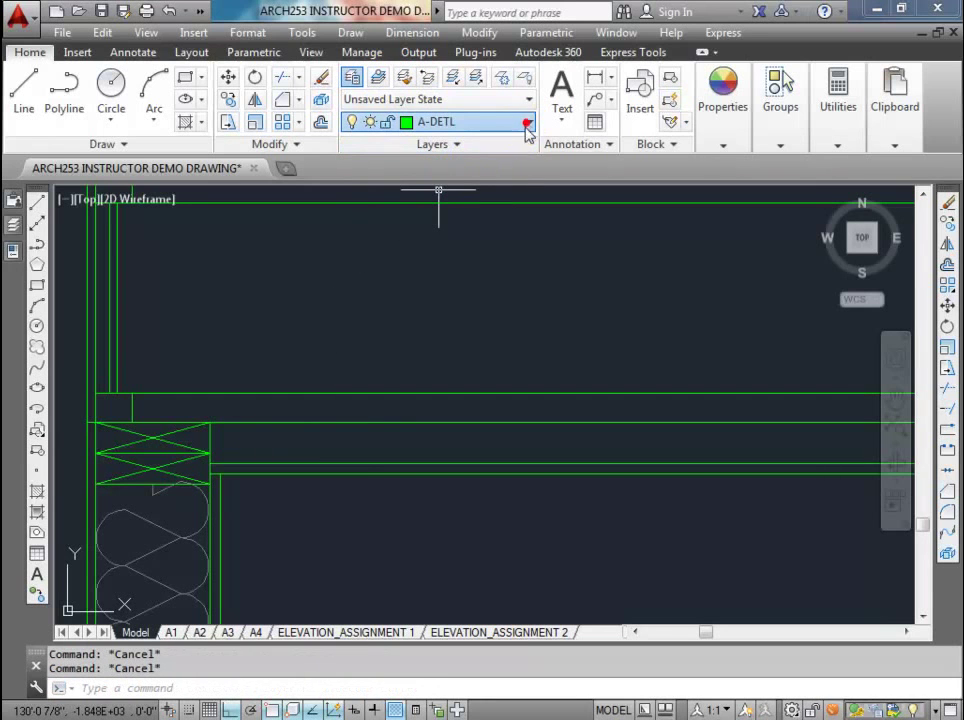
- Make A-DETL-LLIN the current layer and draw a short vertical line down from the joist's underside near the left wall's top plates
{"action": "left_click", "coordinate": [495, 121]}
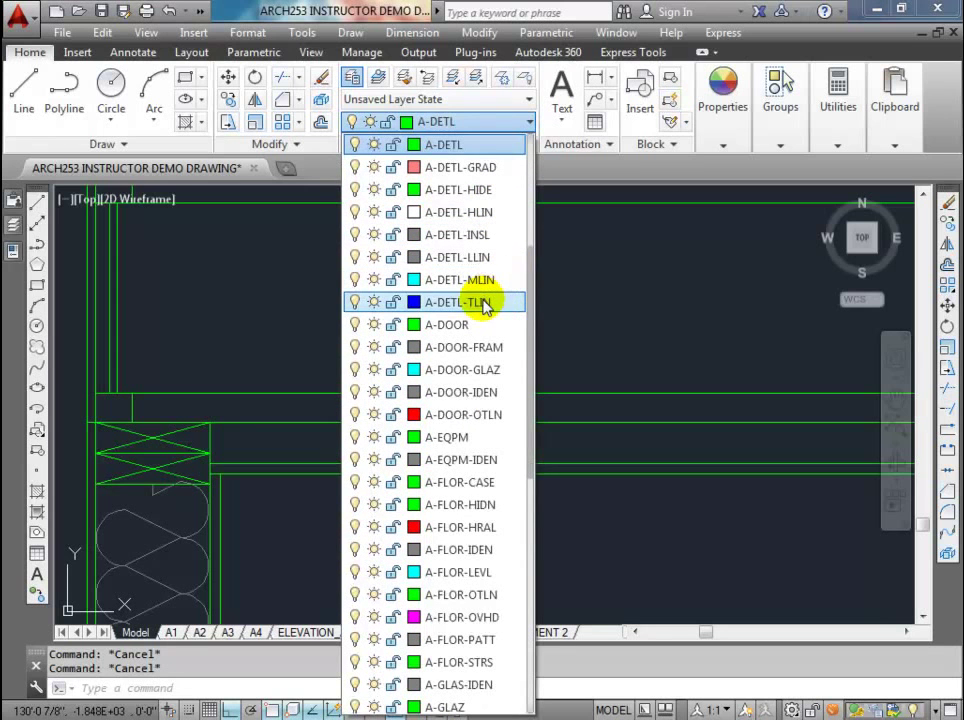
{"action": "left_click", "coordinate": [478, 257]}
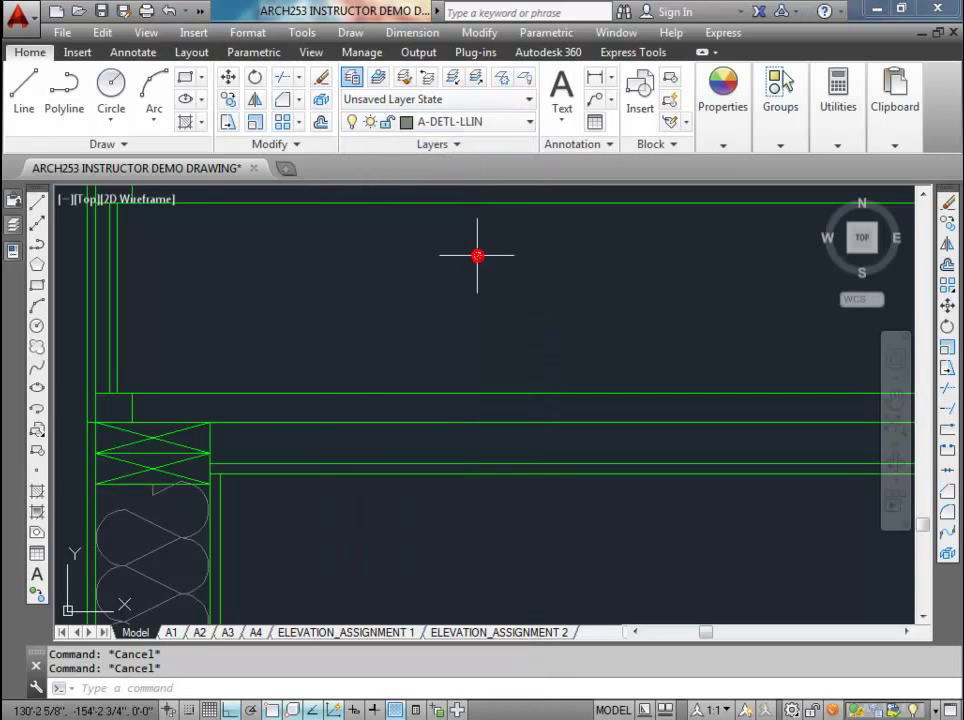
{"action": "type", "text": "l"}
{"action": "key", "text": "Return"}
{"action": "scroll", "coordinate": [300, 415], "scroll_direction": "up", "scroll_amount": 3}
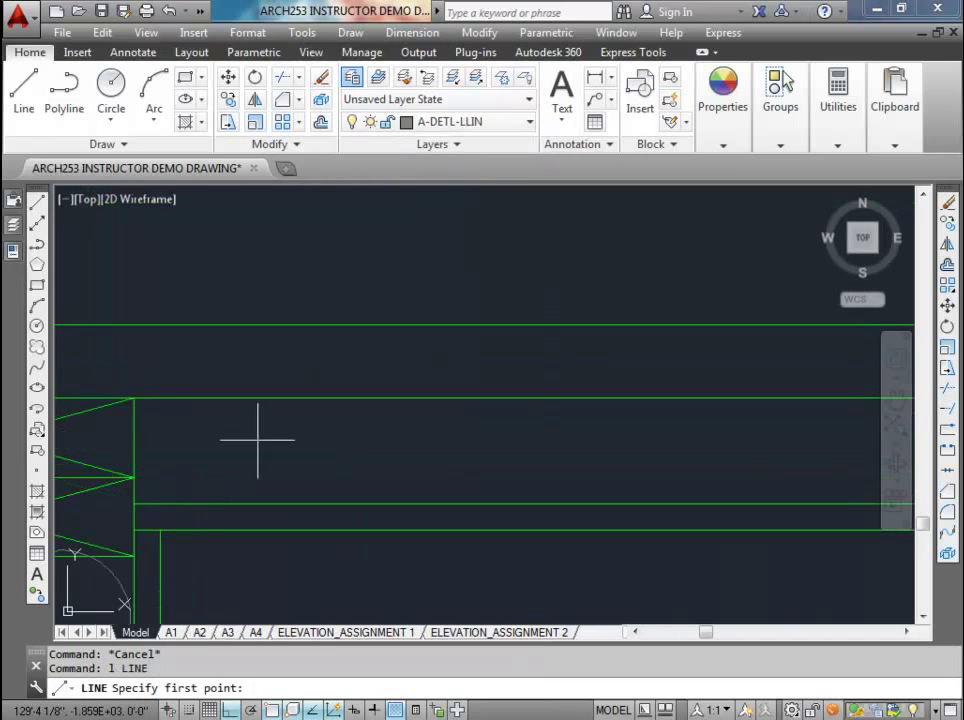
{"action": "left_click", "coordinate": [222, 398]}
{"action": "left_click", "coordinate": [222, 463]}
{"action": "key", "text": "Return"}
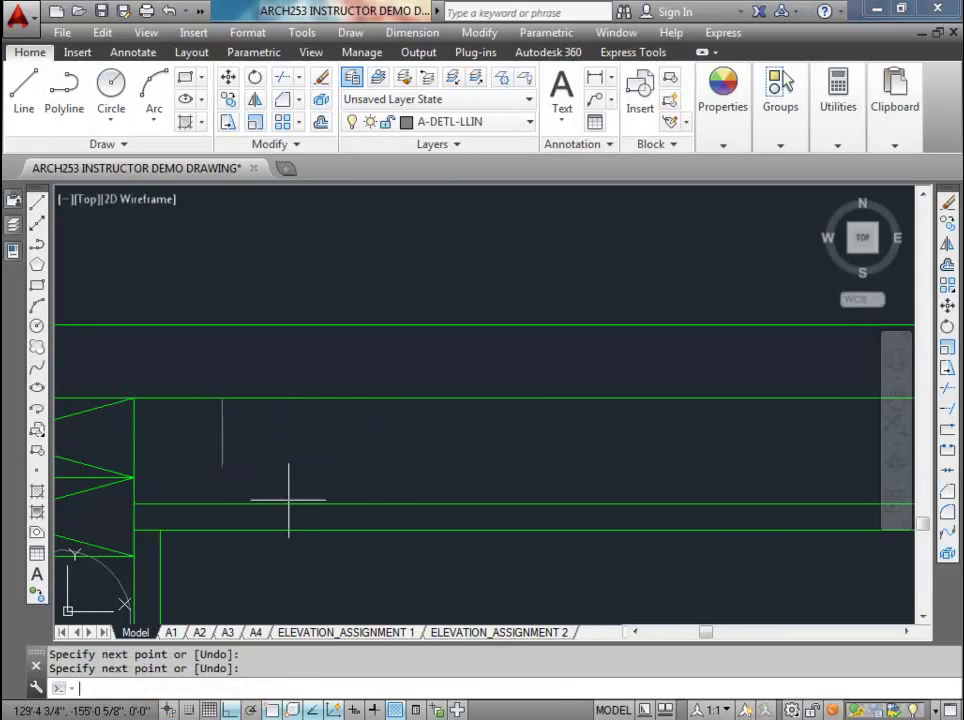
- Draw a second vertical line about 1 1/8 in long upward from the ceiling board's top edge, beside the first line
{"action": "key", "text": "Return"}
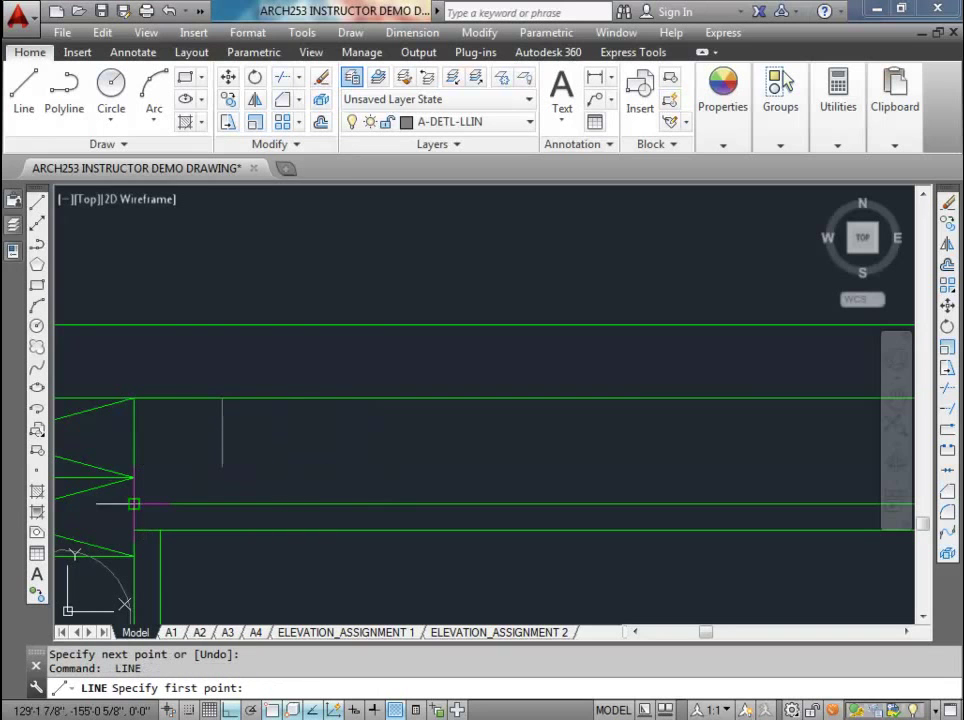
{"action": "left_click", "coordinate": [305, 503]}
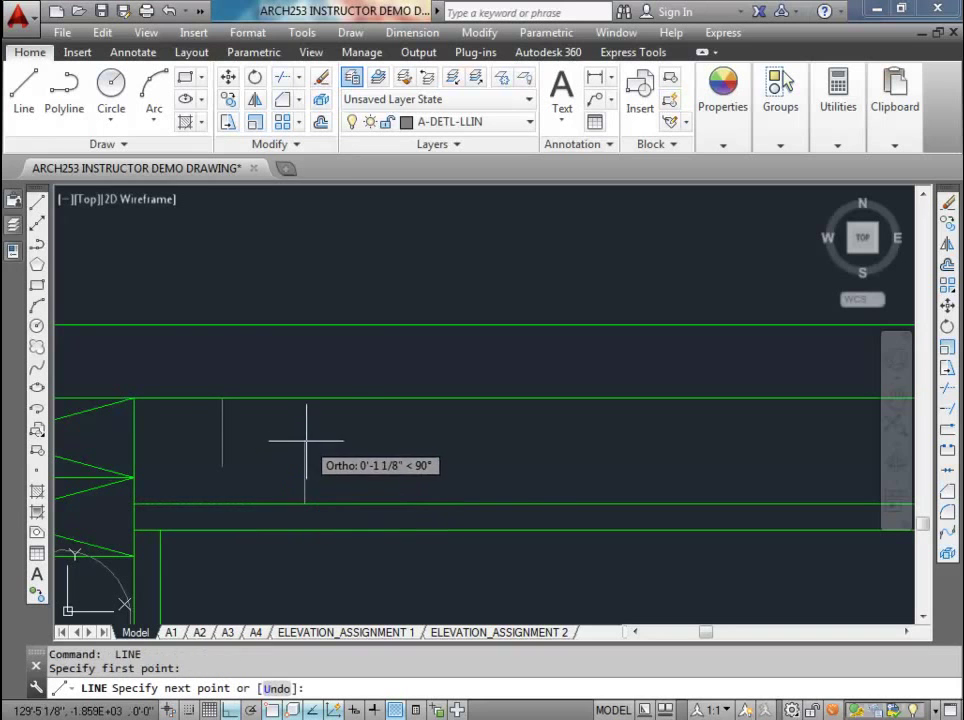
{"action": "left_click", "coordinate": [301, 436]}
{"action": "key", "text": "Escape"}
{"action": "key", "text": "Escape"}
- Copy the two short vertical lines seven times along the 2 in ceiling layer at even spacing, using the top plates' inner corner as base point
{"action": "left_click_drag", "start_coordinate": [200, 372], "coordinate": [336, 540]}
{"action": "scroll", "coordinate": [336, 540], "scroll_direction": "down", "scroll_amount": 4}
{"action": "left_click", "coordinate": [228, 99]}
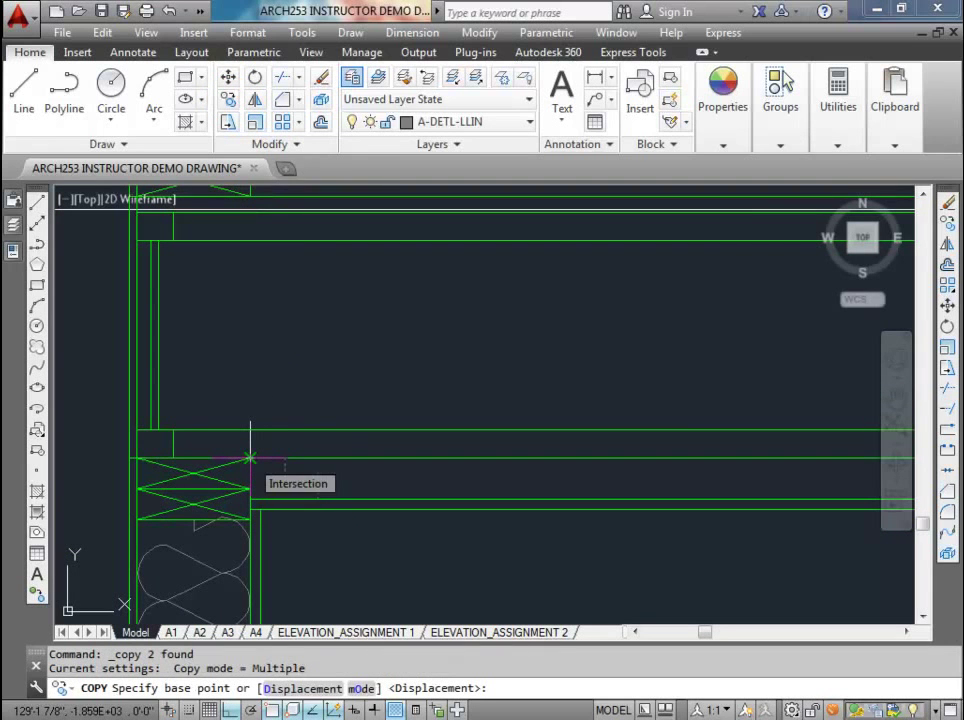
{"action": "left_click", "coordinate": [250, 458]}
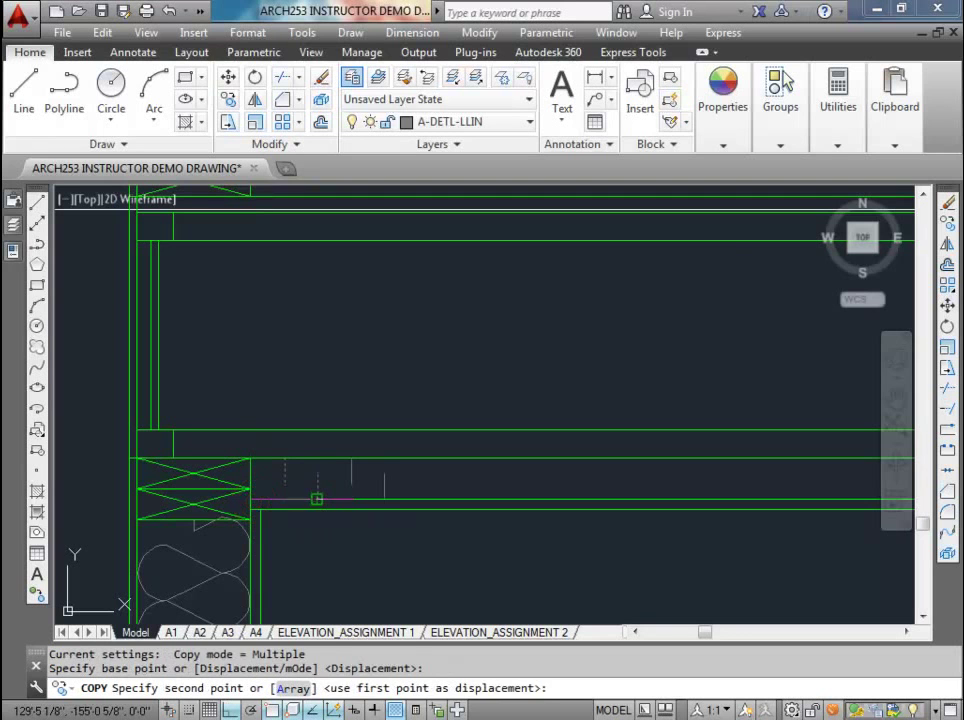
{"action": "left_click", "coordinate": [316, 498]}
{"action": "left_click", "coordinate": [383, 499]}
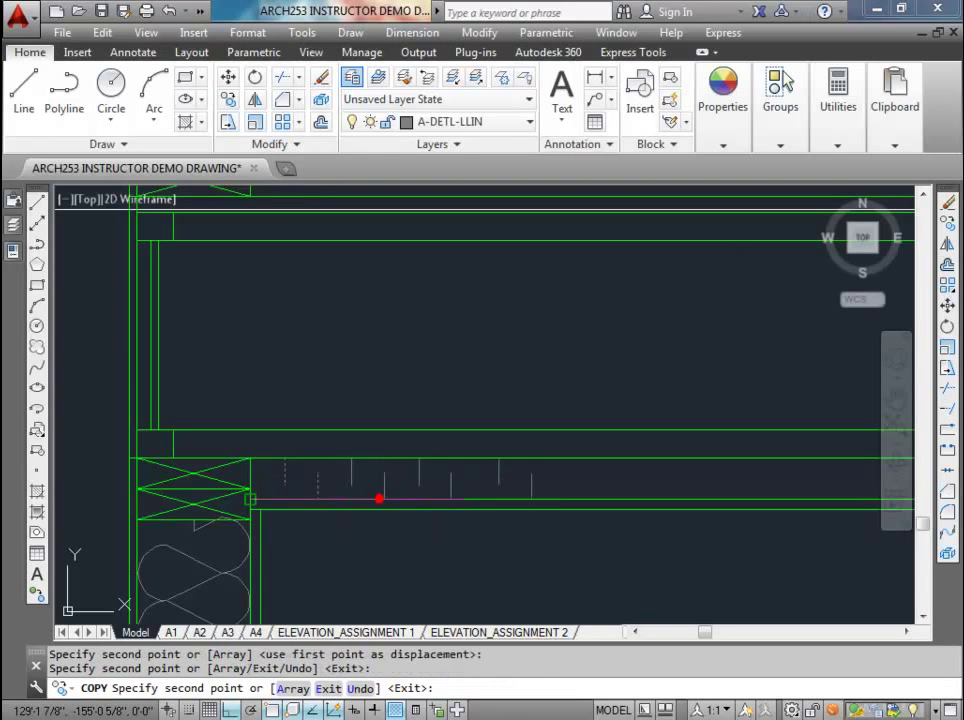
{"action": "left_click", "coordinate": [451, 499]}
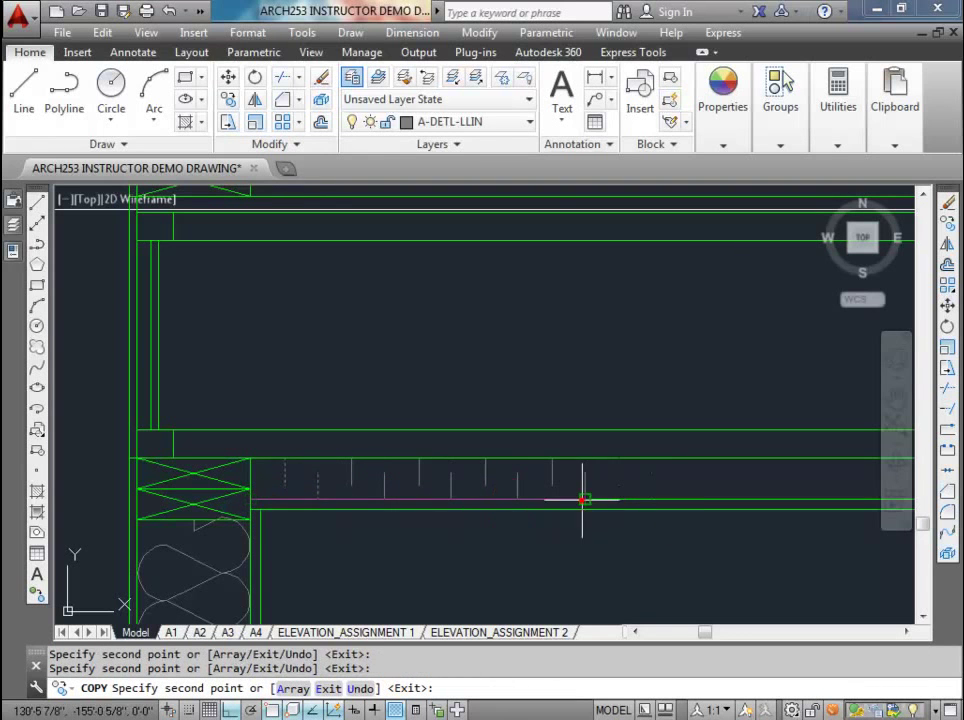
{"action": "scroll", "coordinate": [592, 495], "scroll_direction": "down", "scroll_amount": 2}
{"action": "scroll", "coordinate": [592, 495], "scroll_direction": "up", "scroll_amount": 2}
{"action": "scroll", "coordinate": [432, 490], "scroll_direction": "up", "scroll_amount": 2}
{"action": "left_click", "coordinate": [423, 491]}
{"action": "key", "text": "Escape"}
{"action": "scroll", "coordinate": [521, 434], "scroll_direction": "down", "scroll_amount": 3}
{"action": "scroll", "coordinate": [321, 438], "scroll_direction": "up", "scroll_amount": 4}
{"action": "scroll", "coordinate": [259, 423], "scroll_direction": "down", "scroll_amount": 4}
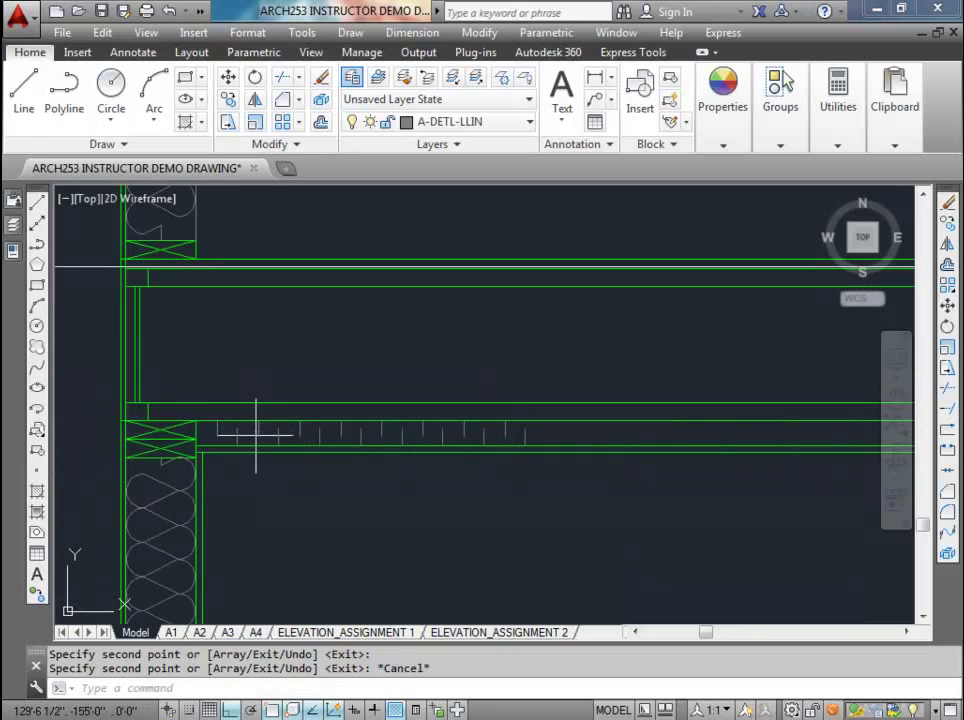
- Make A-DETL-INSL the current layer and draw a 9 1/8 in vertical line between the floor joist's flanges beside the left rim board
{"action": "left_click", "coordinate": [166, 482]}
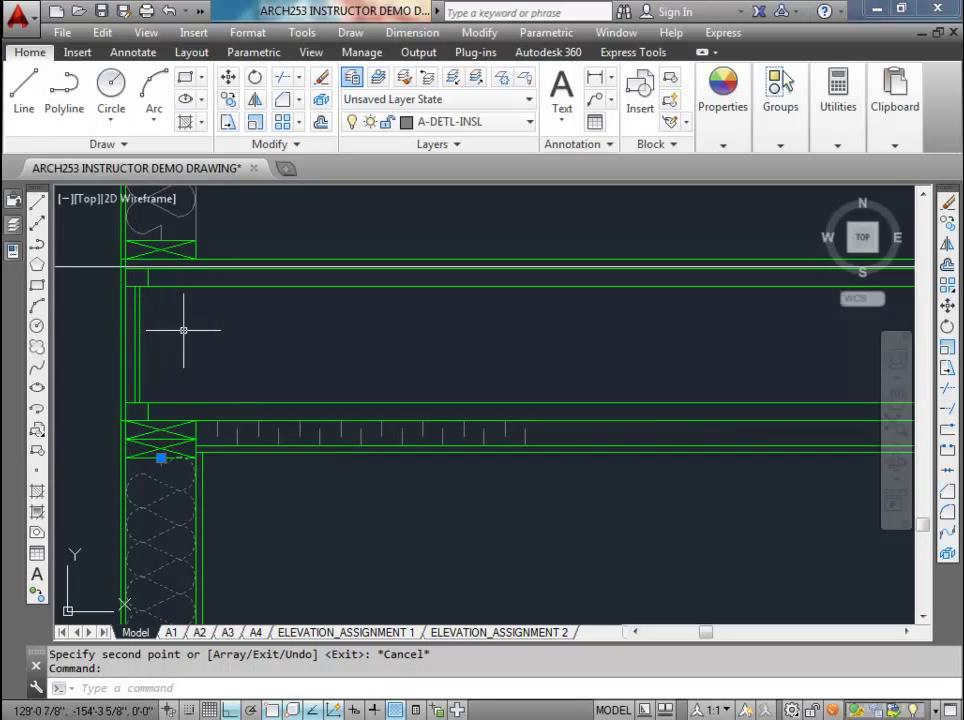
{"action": "left_click", "coordinate": [377, 77]}
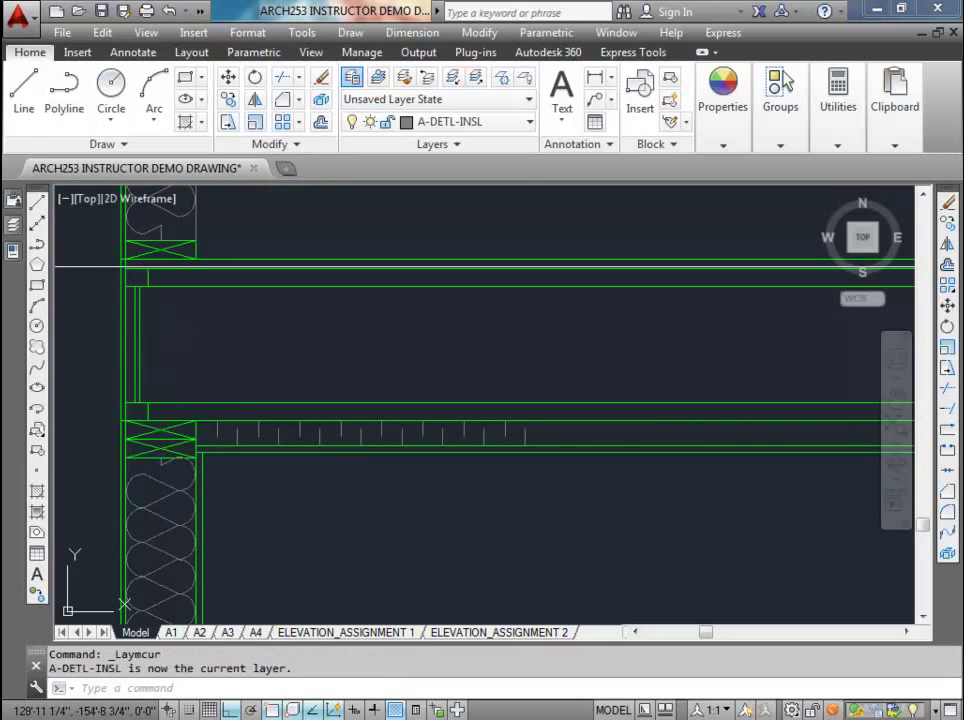
{"action": "type", "text": "l"}
{"action": "key", "text": "Return"}
{"action": "scroll", "coordinate": [158, 390], "scroll_direction": "up", "scroll_amount": 2}
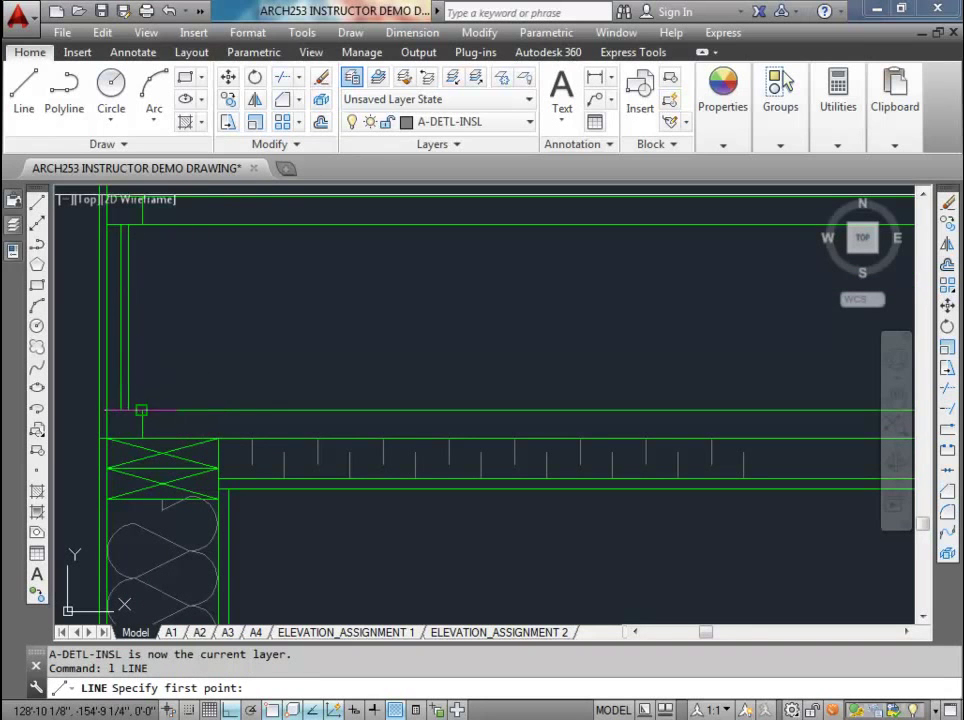
{"action": "left_click", "coordinate": [177, 410]}
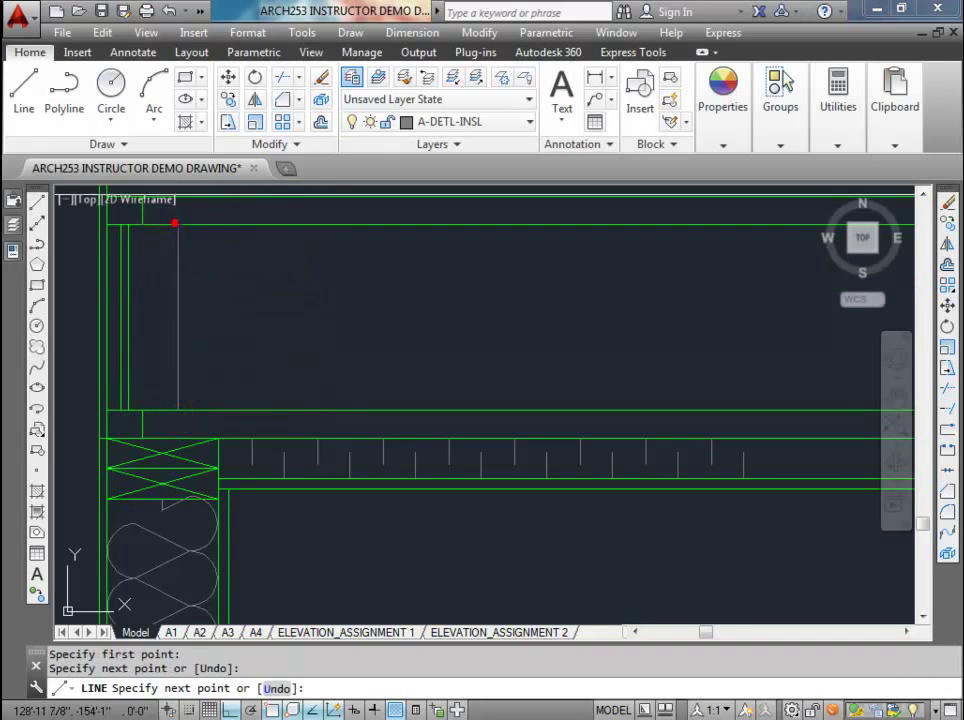
{"action": "key", "text": "Escape"}
- Reduce the new vertical line's linetype scale so its batting pattern matches the width of the wall insulation
{"action": "scroll", "coordinate": [180, 245], "scroll_direction": "down", "scroll_amount": 2}
{"action": "left_click", "coordinate": [184, 271]}
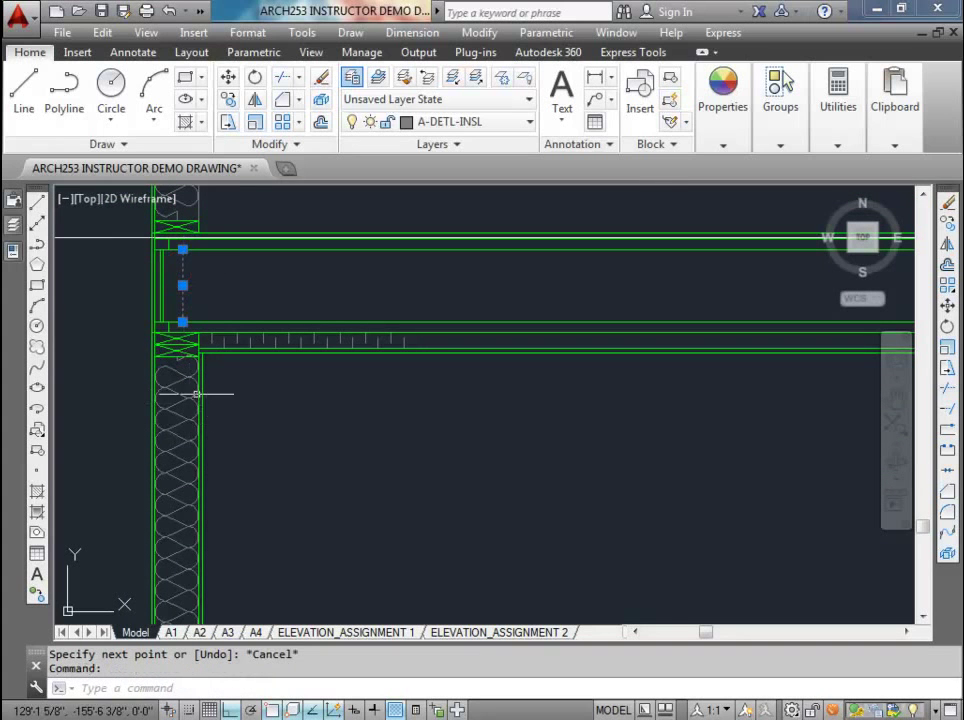
{"action": "left_click", "coordinate": [14, 228]}
{"action": "mouse_move", "coordinate": [13, 251]}
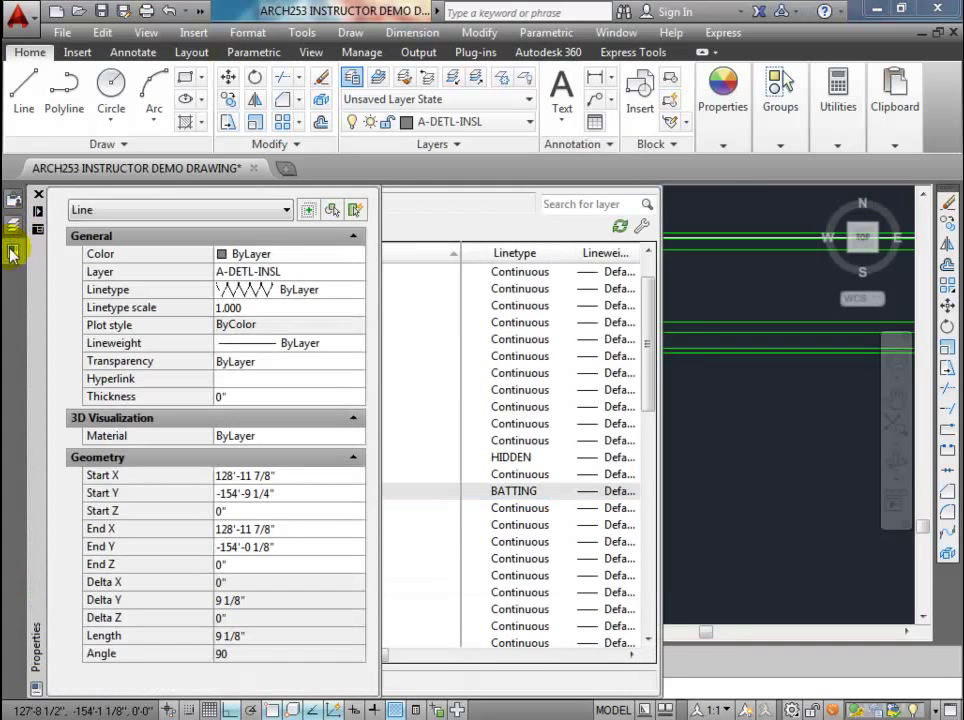
{"action": "left_click", "coordinate": [256, 308]}
{"action": "type", "text": "0.2"}
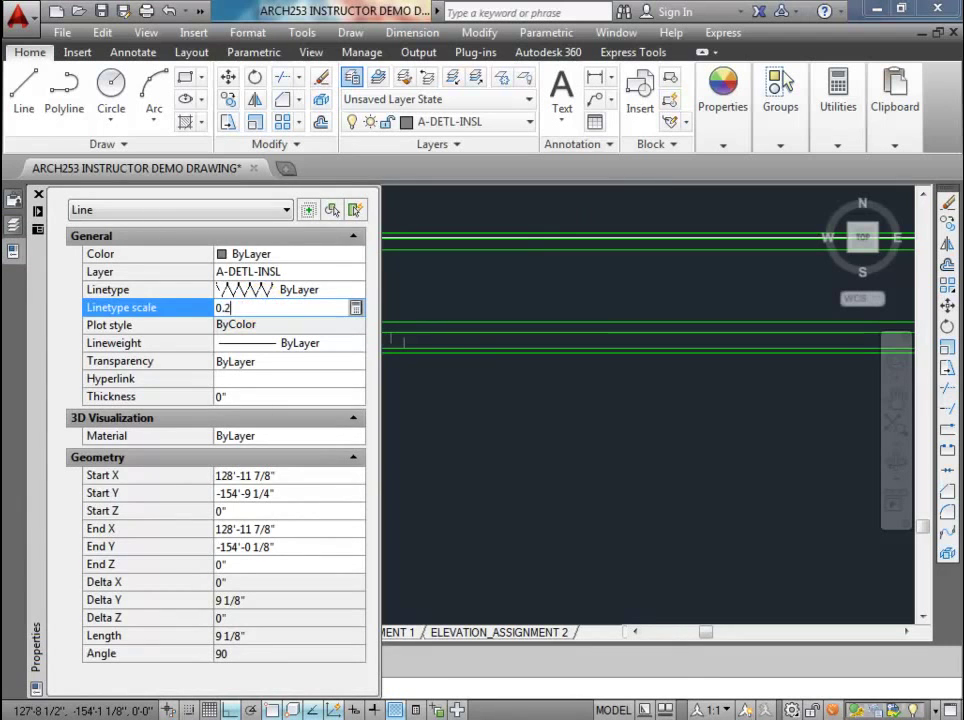
{"action": "key", "text": "Return"}
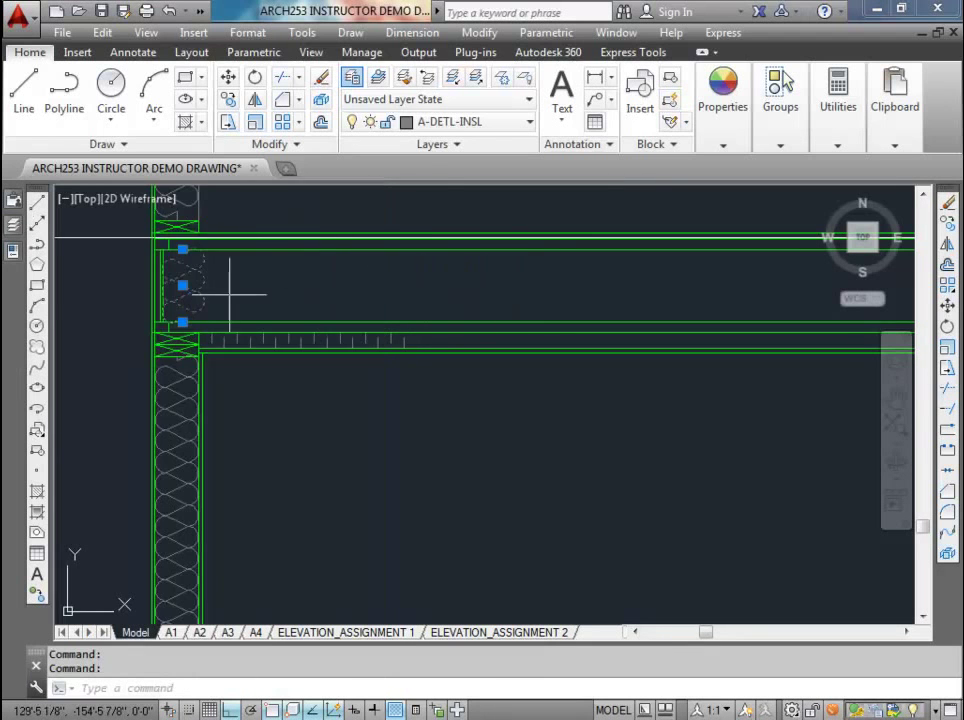
- Move the vertical batting line slightly inward, clear of the left rim board's inner face
{"action": "scroll", "coordinate": [189, 295], "scroll_direction": "up", "scroll_amount": 4}
{"action": "type", "text": "m"}
{"action": "key", "text": "Return"}
{"action": "left_click", "coordinate": [358, 291]}
{"action": "left_click", "coordinate": [366, 293]}
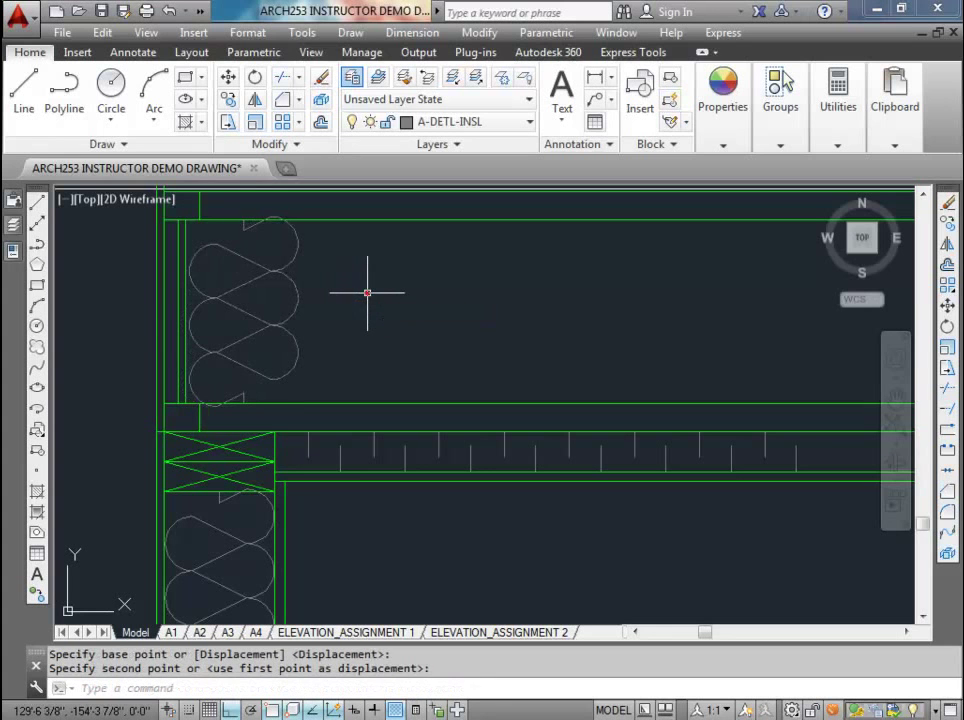
- Stretch the vertical batting line down to the underside of the joist's bottom flange and up to the top of its top flange
{"action": "scroll", "coordinate": [338, 300], "scroll_direction": "down", "scroll_amount": 2}
{"action": "scroll", "coordinate": [341, 322], "scroll_direction": "up", "scroll_amount": 3}
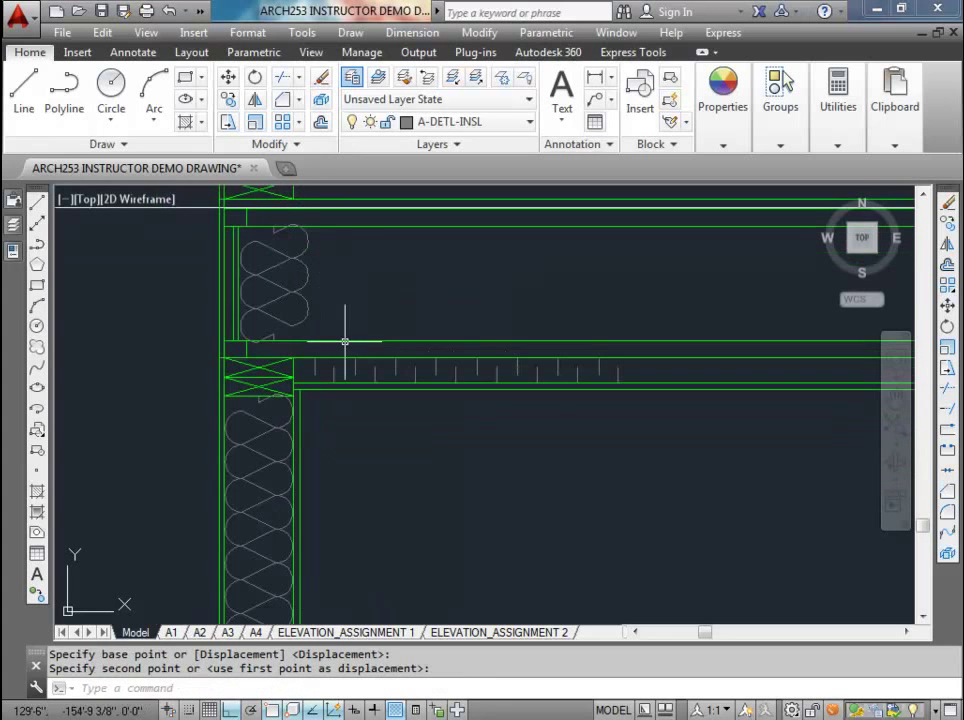
{"action": "scroll", "coordinate": [282, 334], "scroll_direction": "up", "scroll_amount": 3}
{"action": "left_click", "coordinate": [260, 347]}
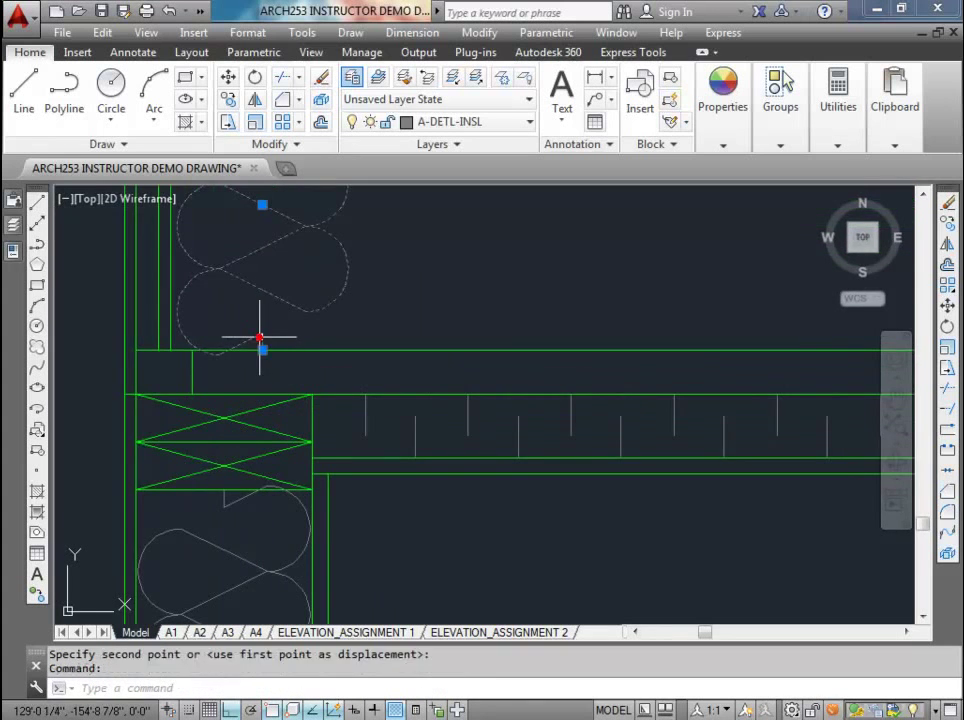
{"action": "left_click", "coordinate": [260, 349]}
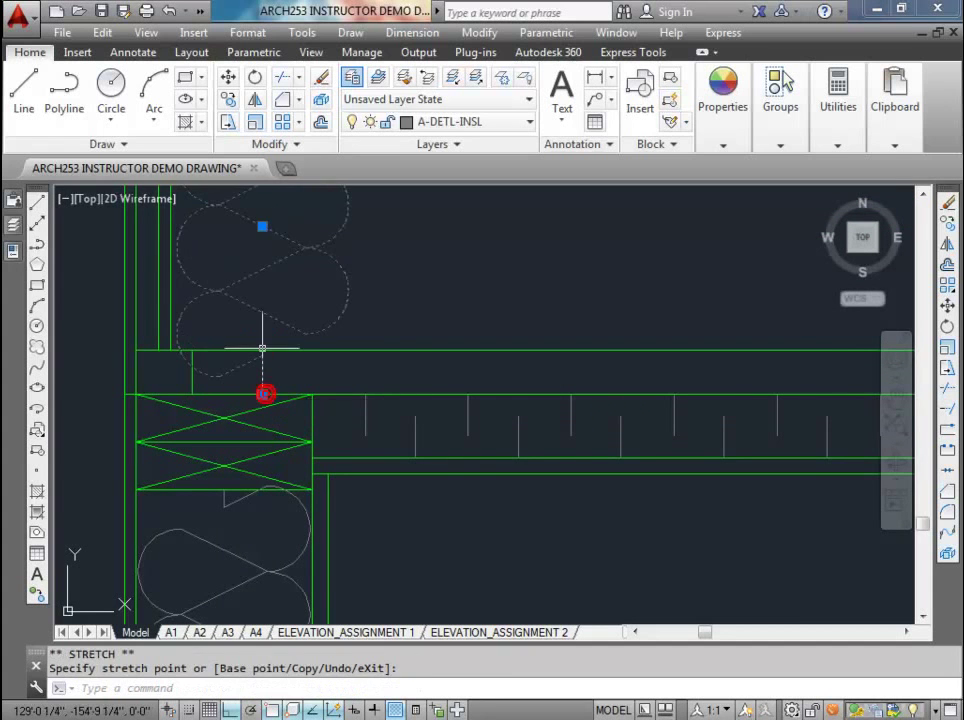
{"action": "scroll", "coordinate": [262, 349], "scroll_direction": "down", "scroll_amount": 2}
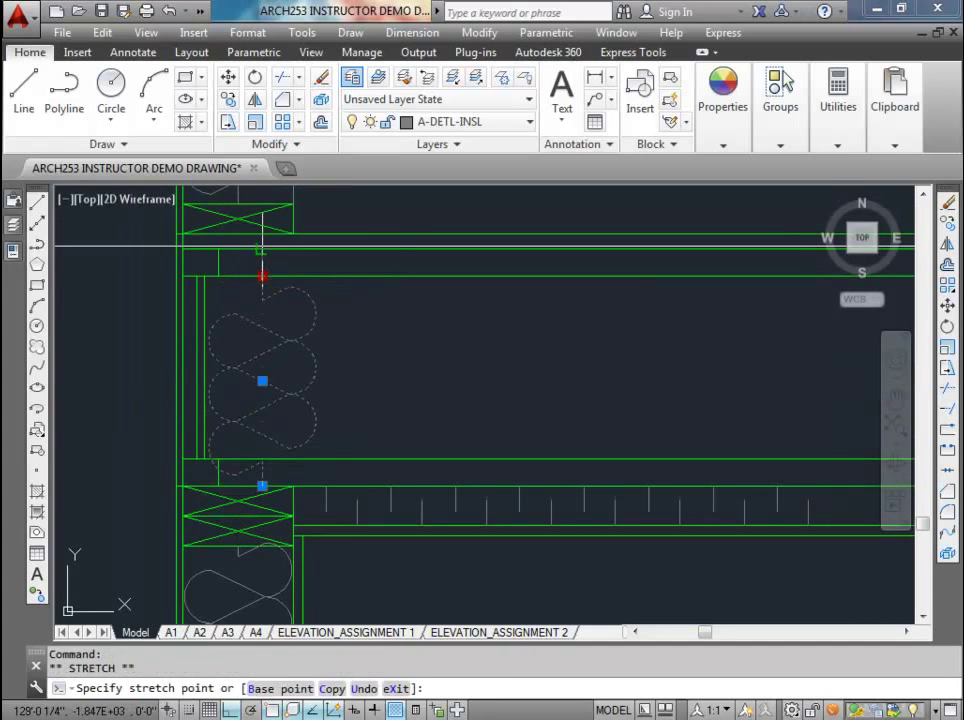
{"action": "key", "text": "Escape"}
{"action": "key", "text": "Escape"}
- Draw a horizontal line about 19'-10 1/8" long above the joist's bottom flange, from beside the left rim batting almost to the right wall
{"action": "scroll", "coordinate": [262, 272], "scroll_direction": "down", "scroll_amount": 3}
{"action": "scroll", "coordinate": [273, 287], "scroll_direction": "up", "scroll_amount": 3}
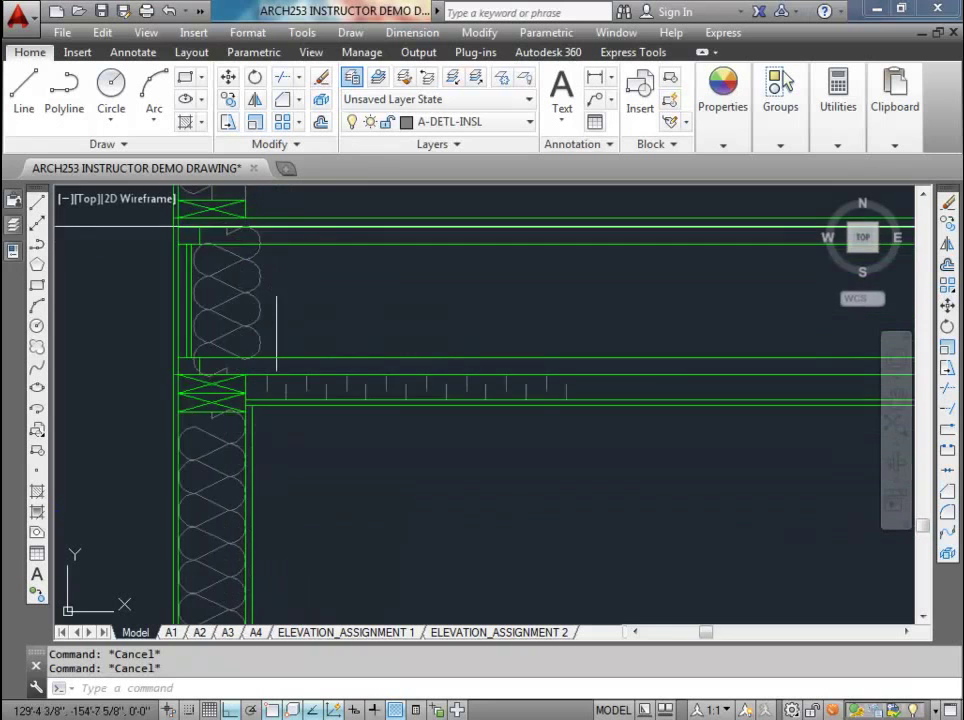
{"action": "scroll", "coordinate": [273, 322], "scroll_direction": "down", "scroll_amount": 3}
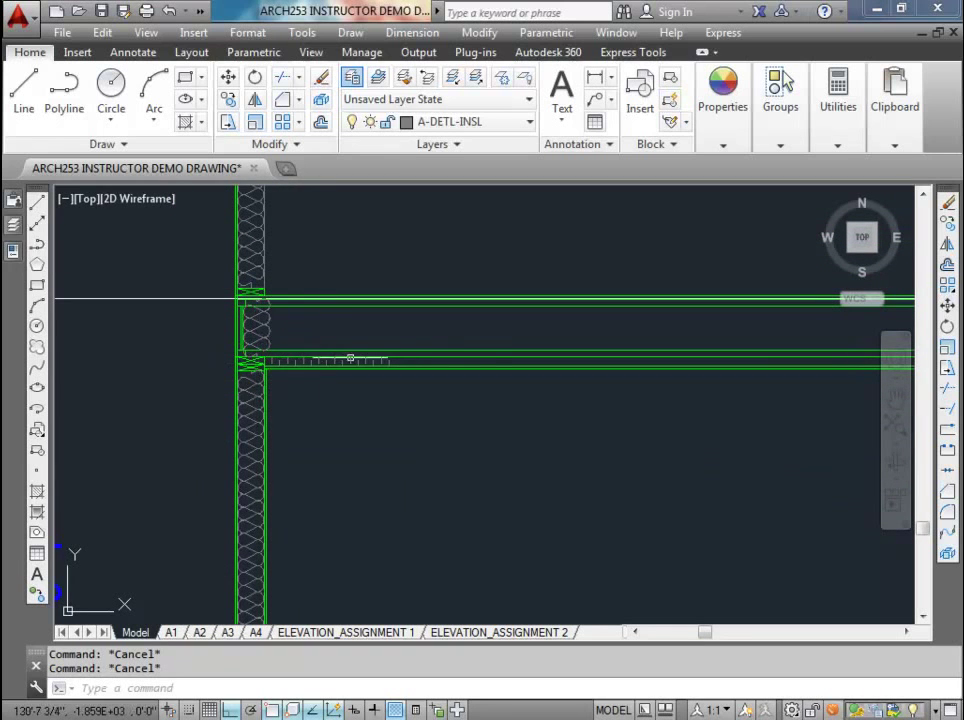
{"action": "scroll", "coordinate": [418, 348], "scroll_direction": "down", "scroll_amount": 3}
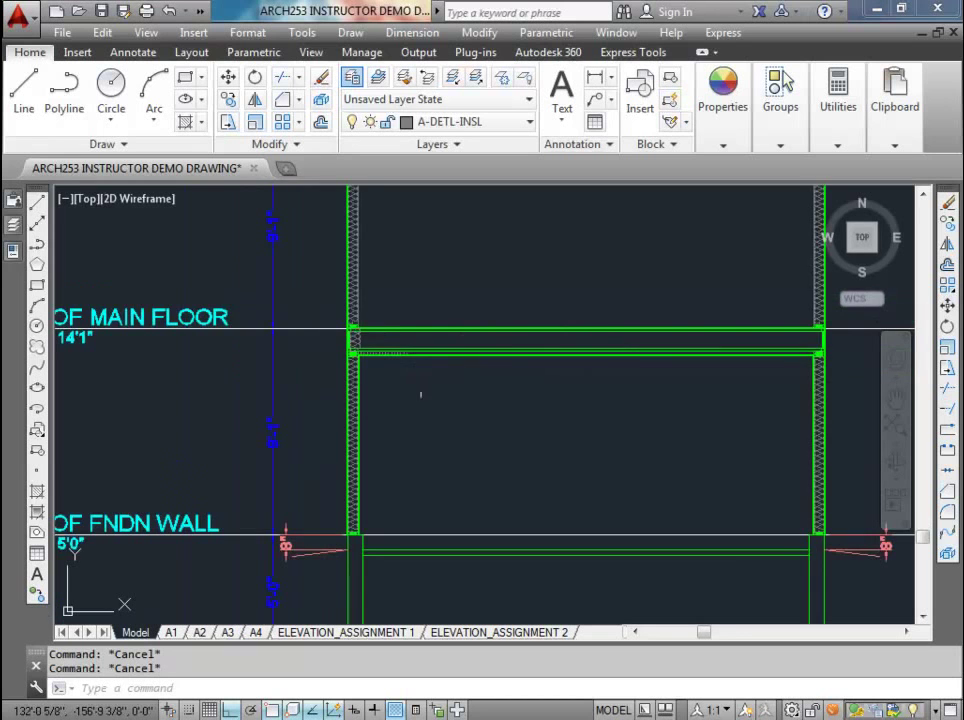
{"action": "scroll", "coordinate": [386, 351], "scroll_direction": "up", "scroll_amount": 3}
{"action": "scroll", "coordinate": [386, 351], "scroll_direction": "up", "scroll_amount": 2}
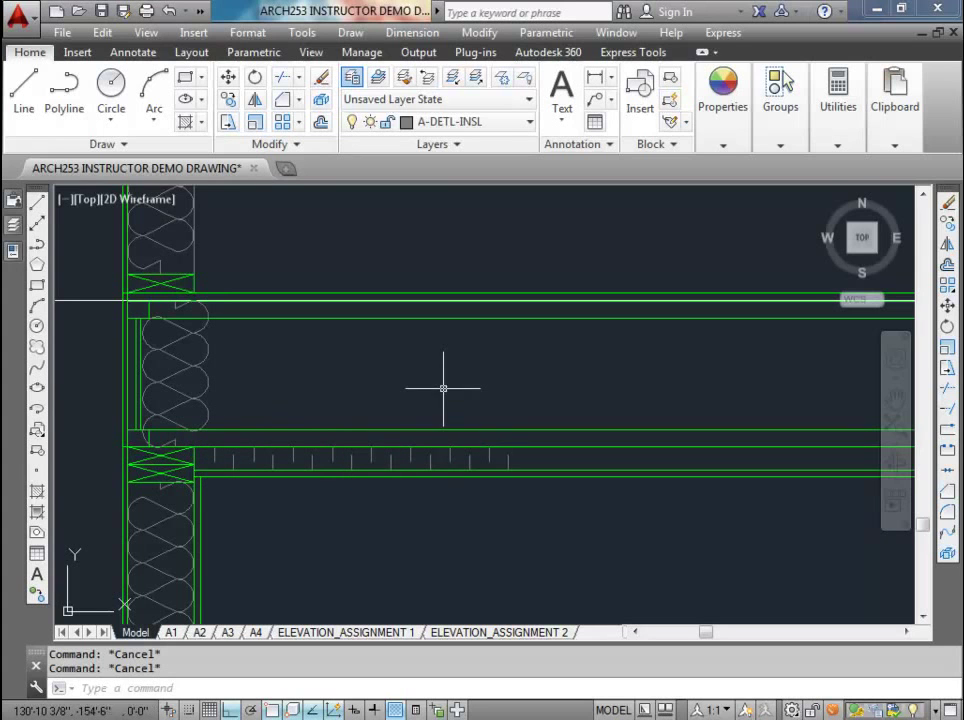
{"action": "type", "text": "l"}
{"action": "key", "text": "Return"}
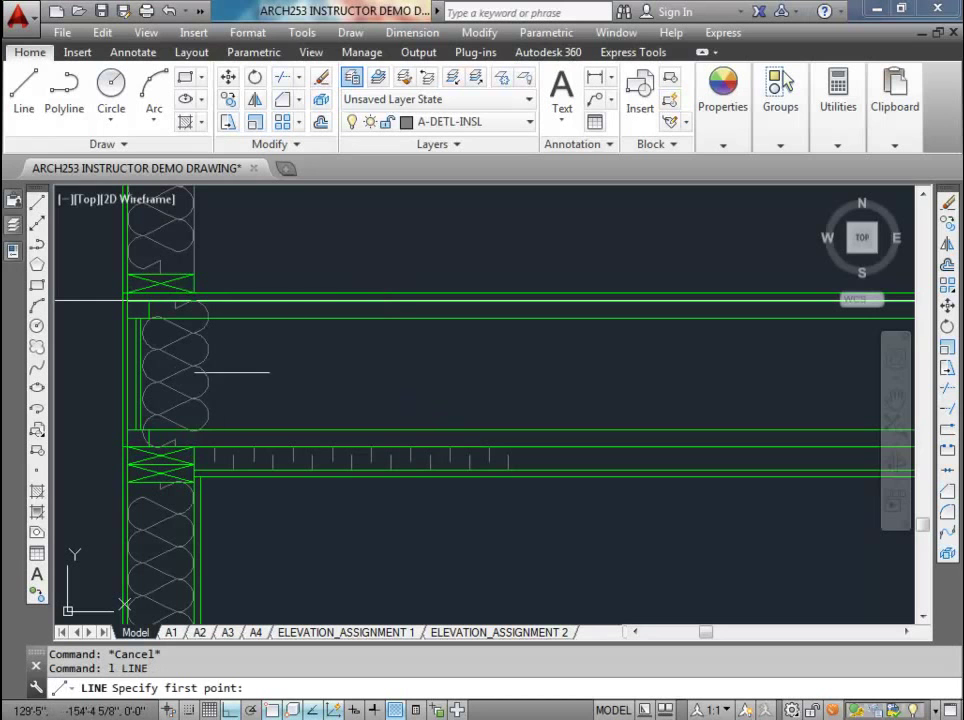
{"action": "left_click", "coordinate": [219, 404]}
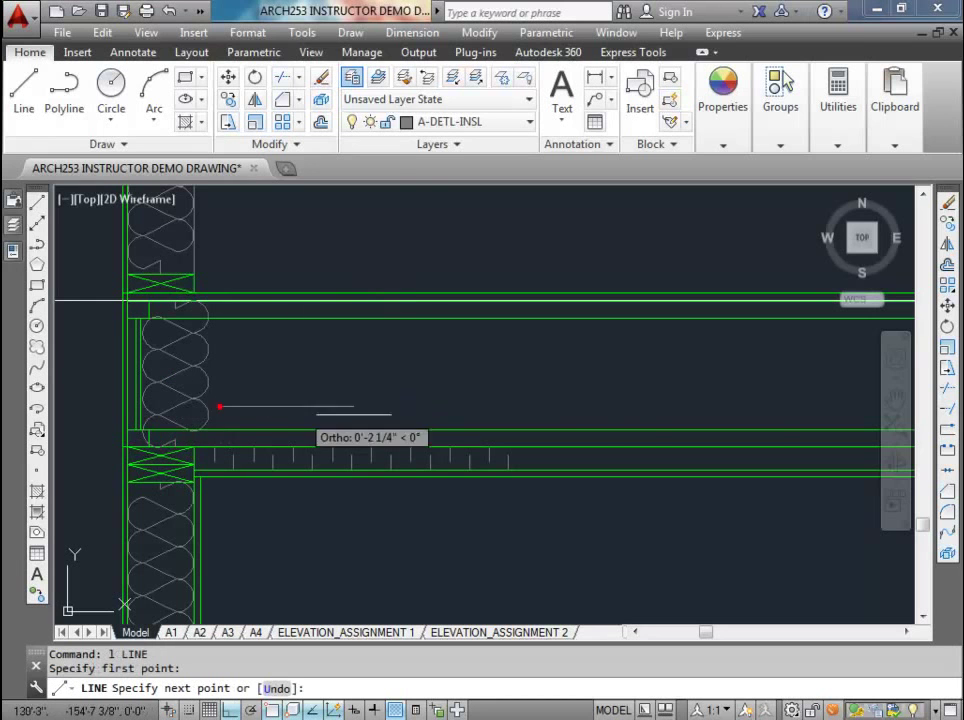
{"action": "scroll", "coordinate": [664, 393], "scroll_direction": "down", "scroll_amount": 2}
{"action": "mouse_move", "coordinate": [664, 393]}
{"action": "middle_mouse_down"}
{"action": "mouse_move", "coordinate": [580, 402]}
{"action": "mouse_move", "coordinate": [361, 394]}
{"action": "middle_mouse_up"}
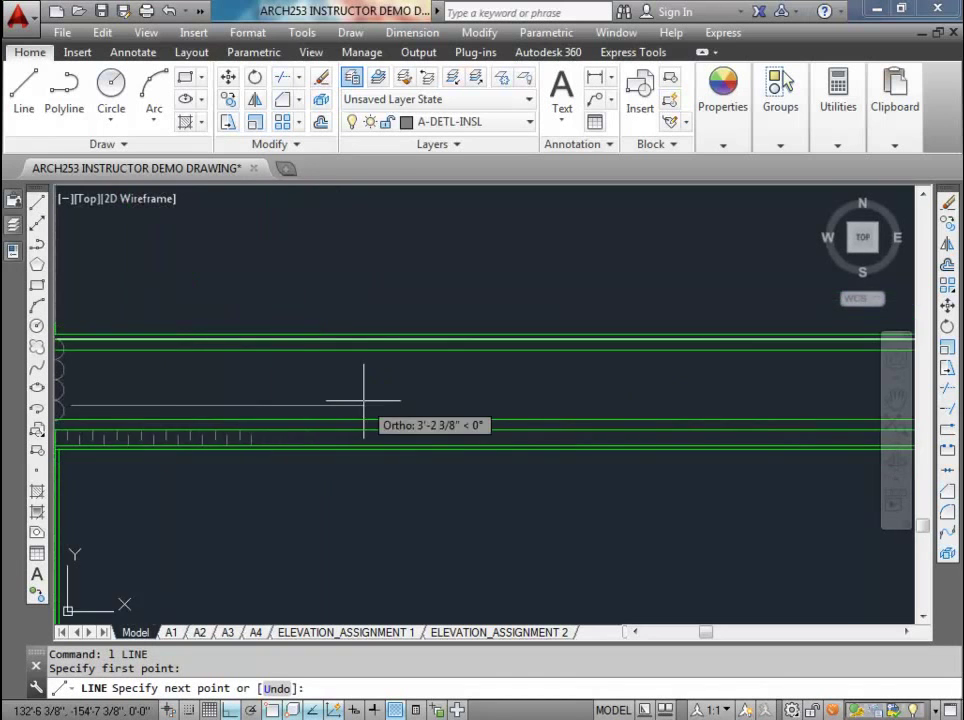
{"action": "scroll", "coordinate": [361, 394], "scroll_direction": "down", "scroll_amount": 1}
{"action": "middle_click_drag", "start_coordinate": [540, 410], "coordinate": [189, 411]}
{"action": "scroll", "coordinate": [488, 414], "scroll_direction": "up", "scroll_amount": 2}
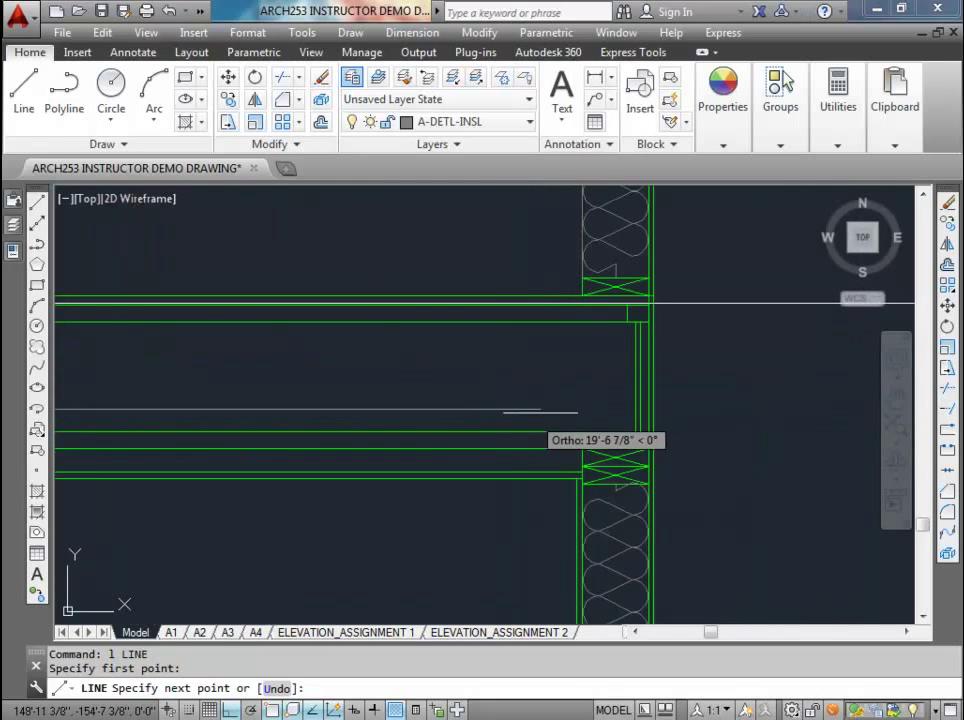
{"action": "left_click", "coordinate": [575, 406]}
{"action": "key", "text": "Escape"}
- Set the horizontal insulation line's linetype scale to 0.28
{"action": "scroll", "coordinate": [530, 410], "scroll_direction": "down", "scroll_amount": 2}
{"action": "left_click", "coordinate": [487, 404]}
{"action": "mouse_move", "coordinate": [13, 224]}
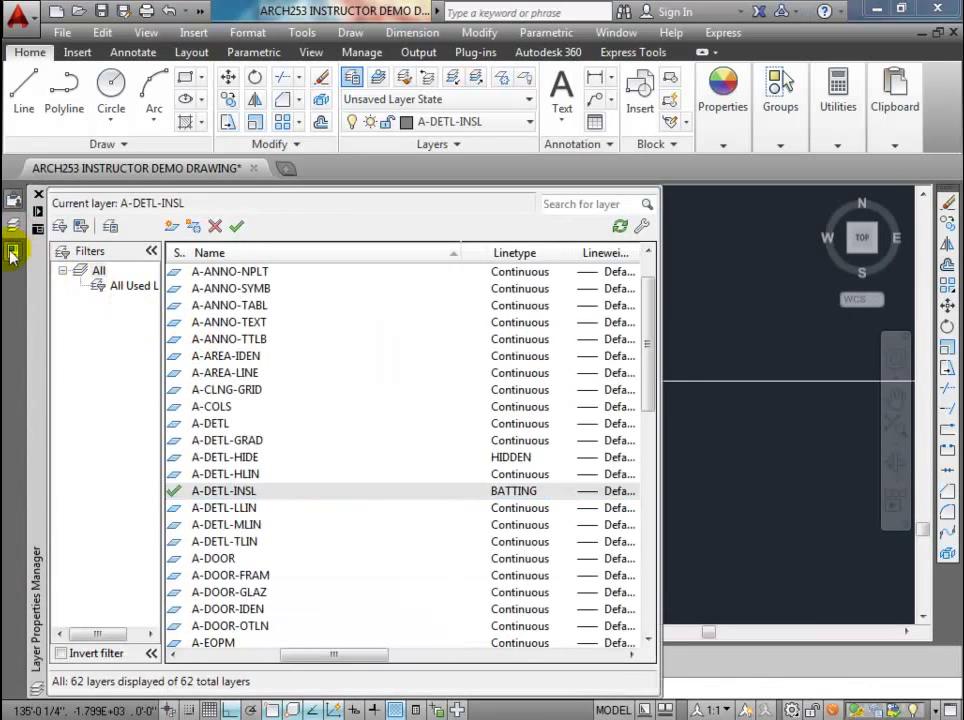
{"action": "mouse_move", "coordinate": [13, 254]}
{"action": "left_click", "coordinate": [252, 308]}
{"action": "type", "text": "0."}
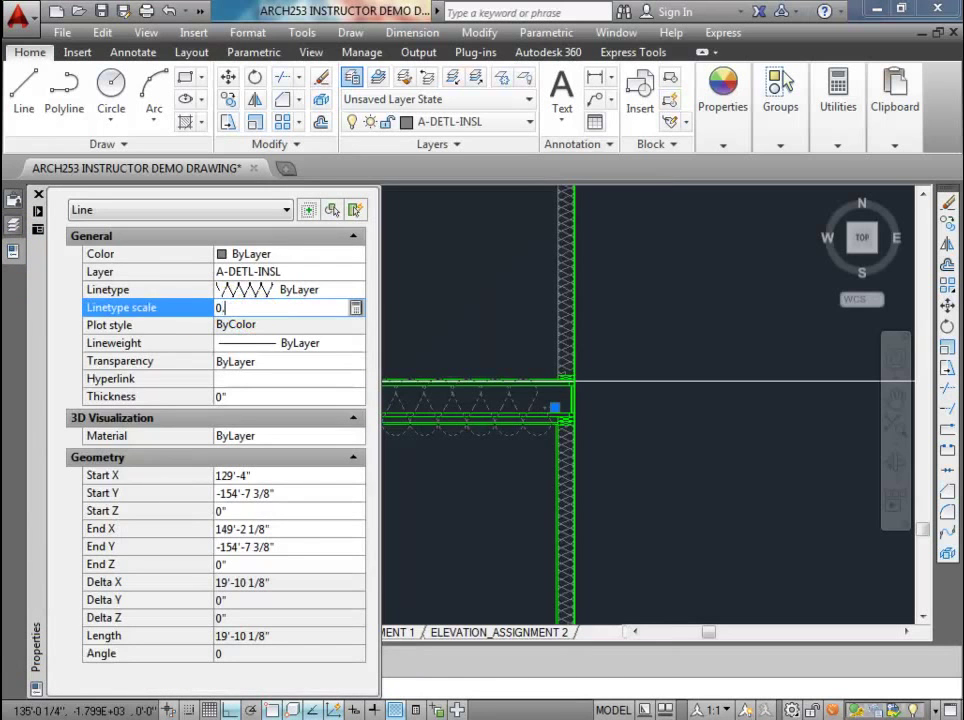
{"action": "type", "text": "28"}
{"action": "key", "text": "Return"}
{"action": "key", "text": "Escape"}
- Turn object snap off and move the horizontal batting down so its lower loops rest just above the bottom flange's underside
{"action": "scroll", "coordinate": [508, 326], "scroll_direction": "up", "scroll_amount": 3}
{"action": "left_click", "coordinate": [463, 295]}
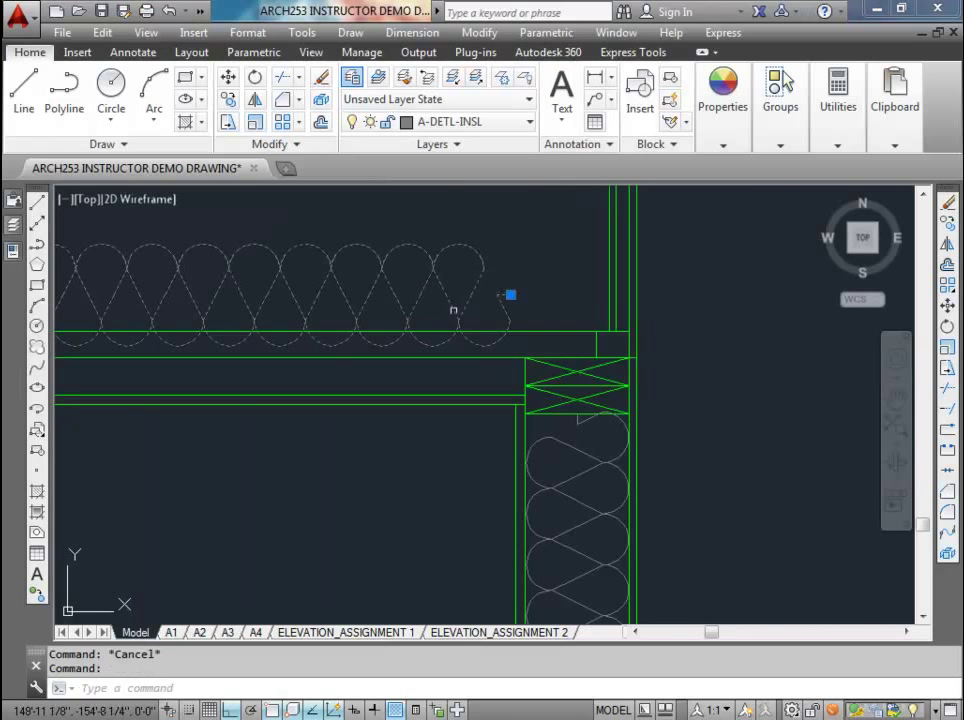
{"action": "scroll", "coordinate": [413, 376], "scroll_direction": "up", "scroll_amount": 2}
{"action": "type", "text": "m"}
{"action": "key", "text": "Return"}
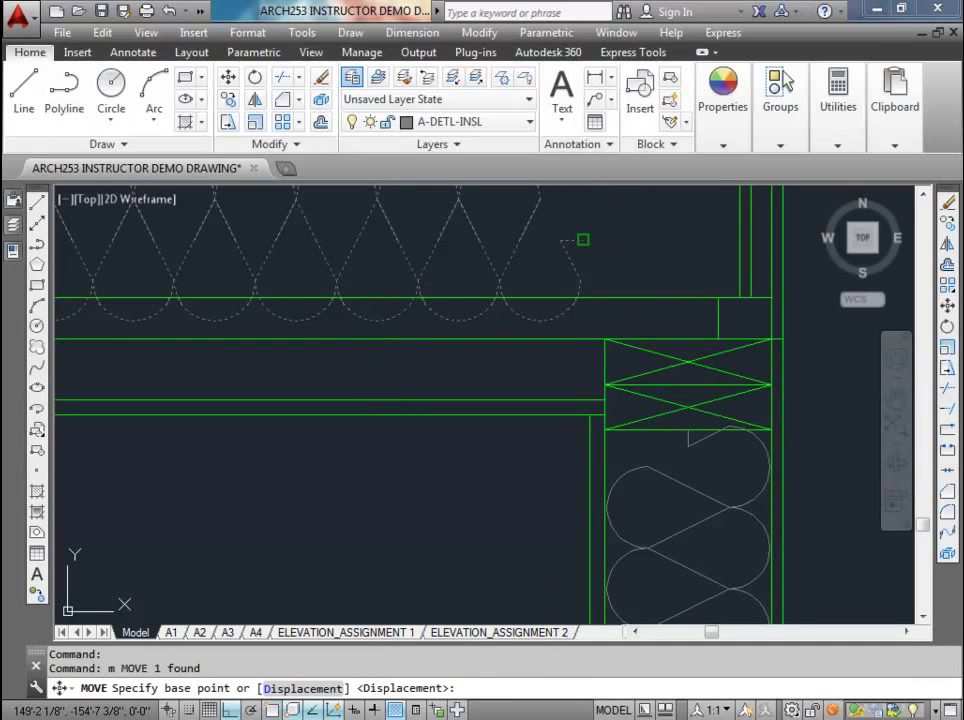
{"action": "key", "text": "F3"}
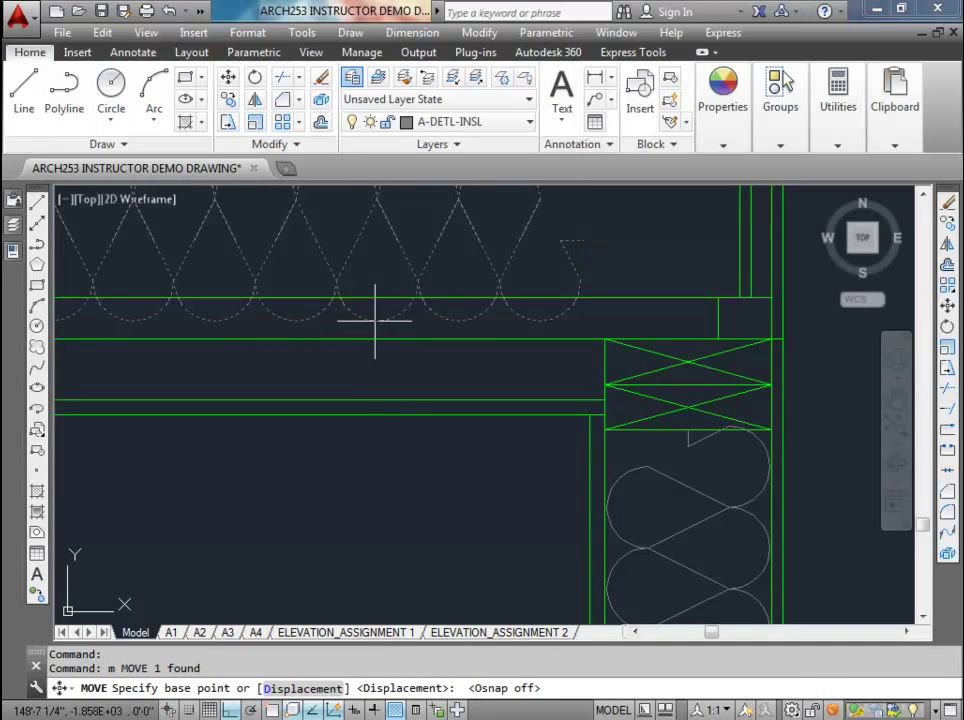
{"action": "left_click", "coordinate": [375, 321]}
{"action": "left_click", "coordinate": [373, 338]}
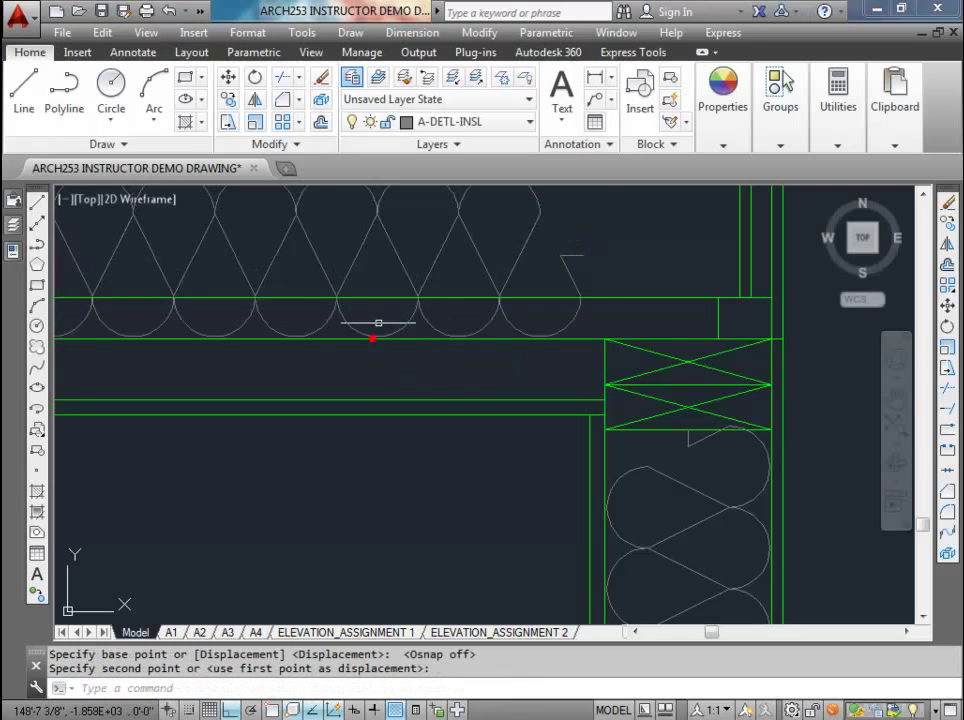
- Stretch the horizontal batting's left end to the edge of the vertical batting at the left rim
{"action": "scroll", "coordinate": [373, 338], "scroll_direction": "down", "scroll_amount": 5}
{"action": "middle_click_drag", "start_coordinate": [400, 373], "coordinate": [520, 398]}
{"action": "middle_click_drag", "start_coordinate": [551, 413], "coordinate": [66, 440]}
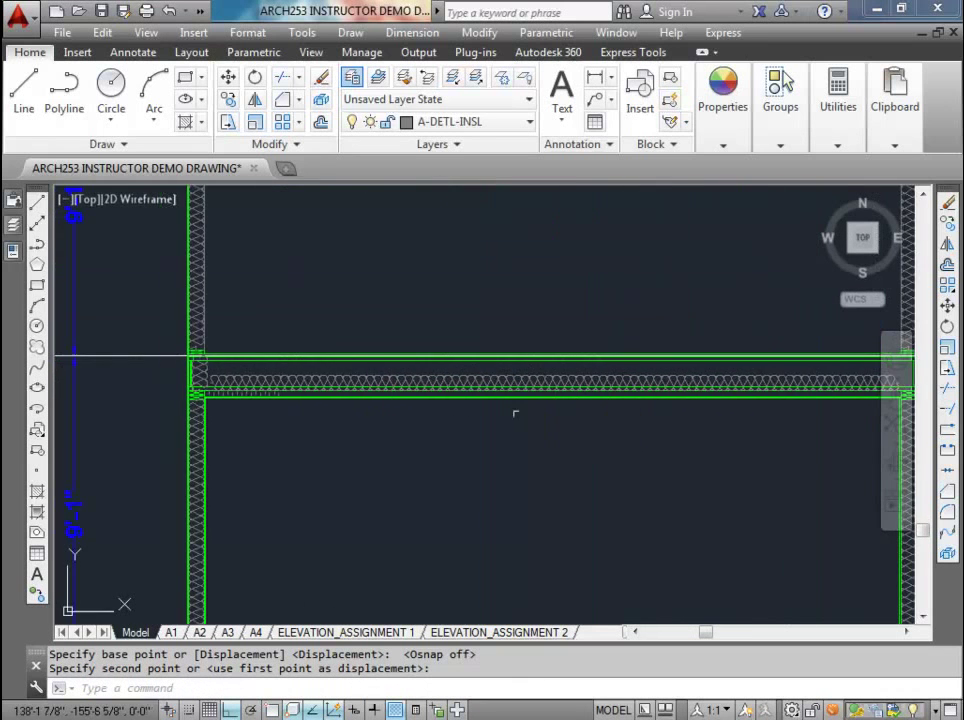
{"action": "scroll", "coordinate": [268, 445], "scroll_direction": "up", "scroll_amount": 5}
{"action": "scroll", "coordinate": [257, 450], "scroll_direction": "up", "scroll_amount": 5}
{"action": "left_click", "coordinate": [255, 449]}
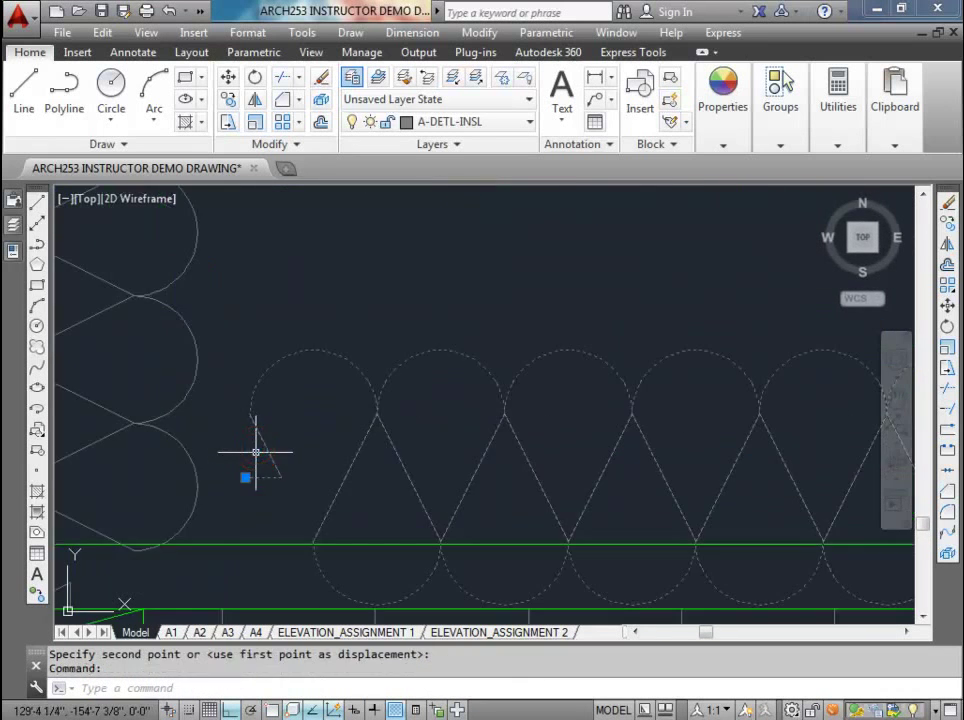
{"action": "left_click", "coordinate": [244, 477]}
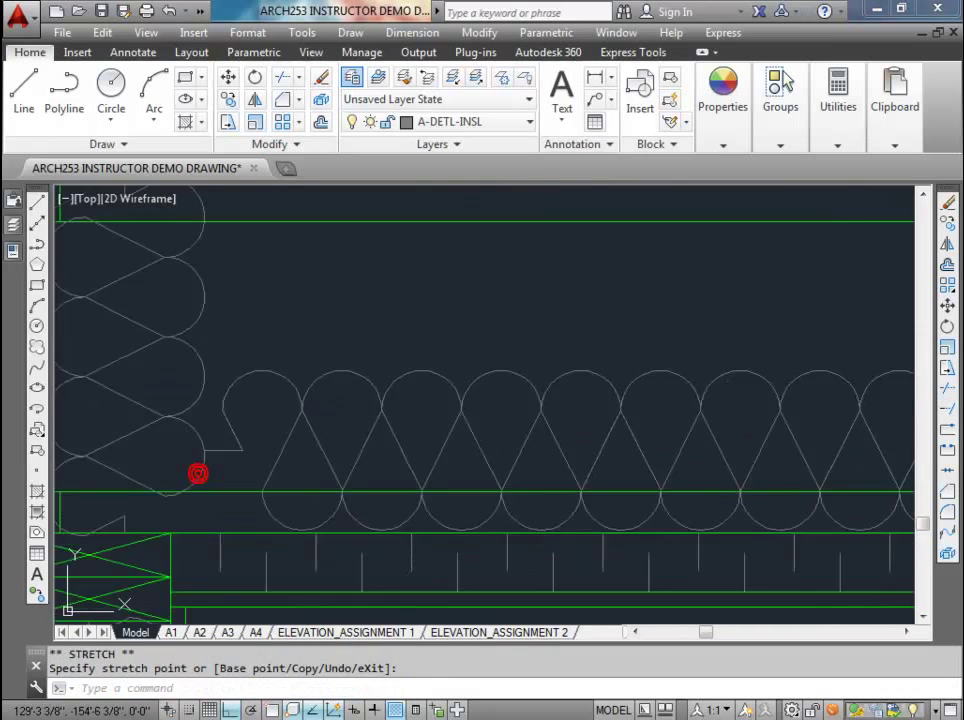
{"action": "scroll", "coordinate": [215, 405], "scroll_direction": "down", "scroll_amount": 8}
{"action": "middle_click_drag", "start_coordinate": [682, 409], "coordinate": [377, 409]}
{"action": "middle_click_drag", "start_coordinate": [870, 418], "coordinate": [437, 415]}
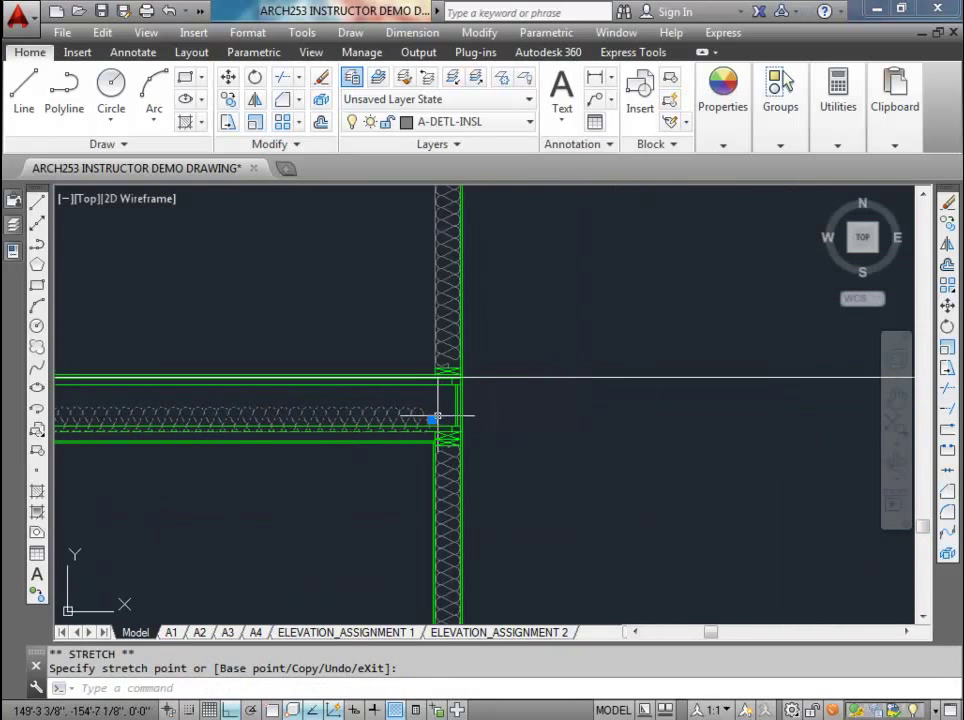
{"action": "key", "text": "Escape"}
- Copy the vertical batting at the left rim straight across to the right rim, against the inner face of the rim board
{"action": "scroll", "coordinate": [452, 452], "scroll_direction": "up", "scroll_amount": 3}
{"action": "scroll", "coordinate": [355, 449], "scroll_direction": "down", "scroll_amount": 5}
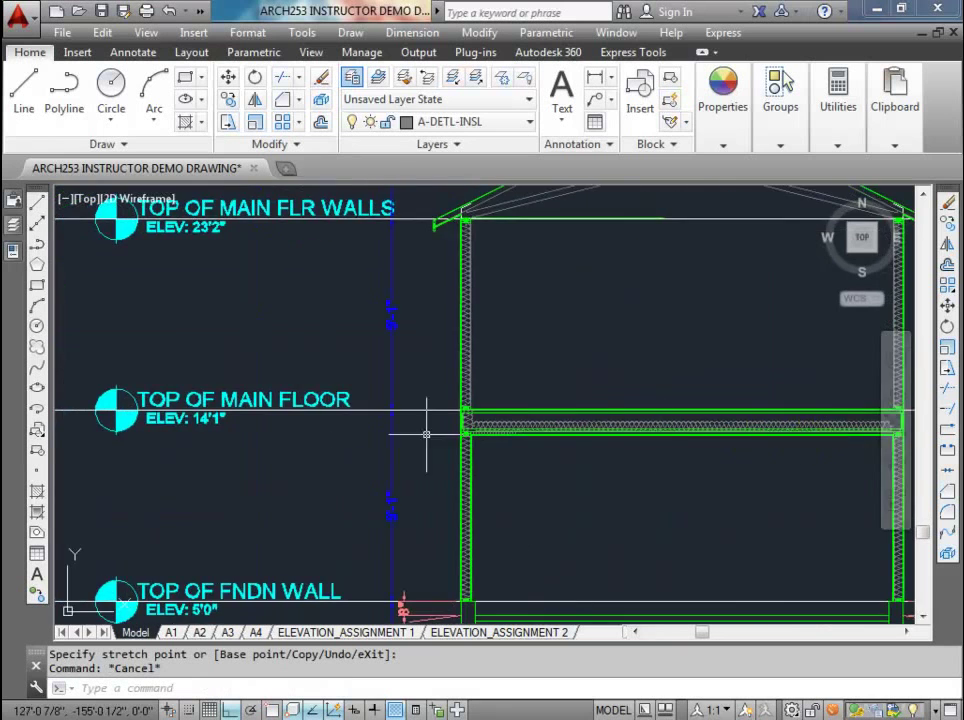
{"action": "scroll", "coordinate": [424, 430], "scroll_direction": "up", "scroll_amount": 6}
{"action": "left_click", "coordinate": [362, 389]}
{"action": "left_click", "coordinate": [228, 99]}
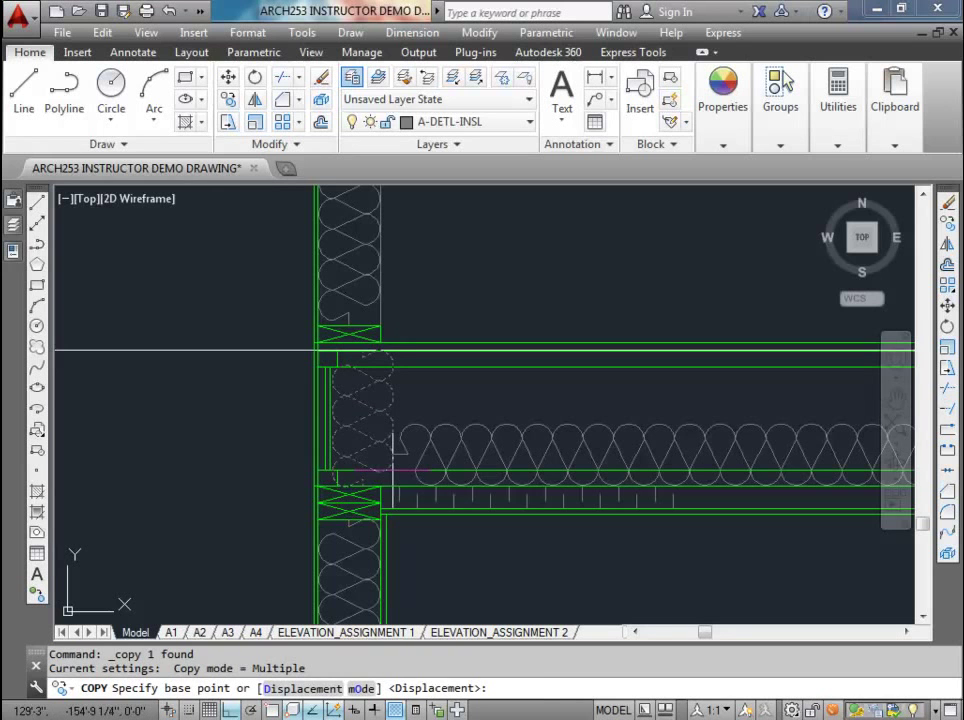
{"action": "left_click", "coordinate": [393, 469]}
{"action": "scroll", "coordinate": [394, 469], "scroll_direction": "down", "scroll_amount": 5}
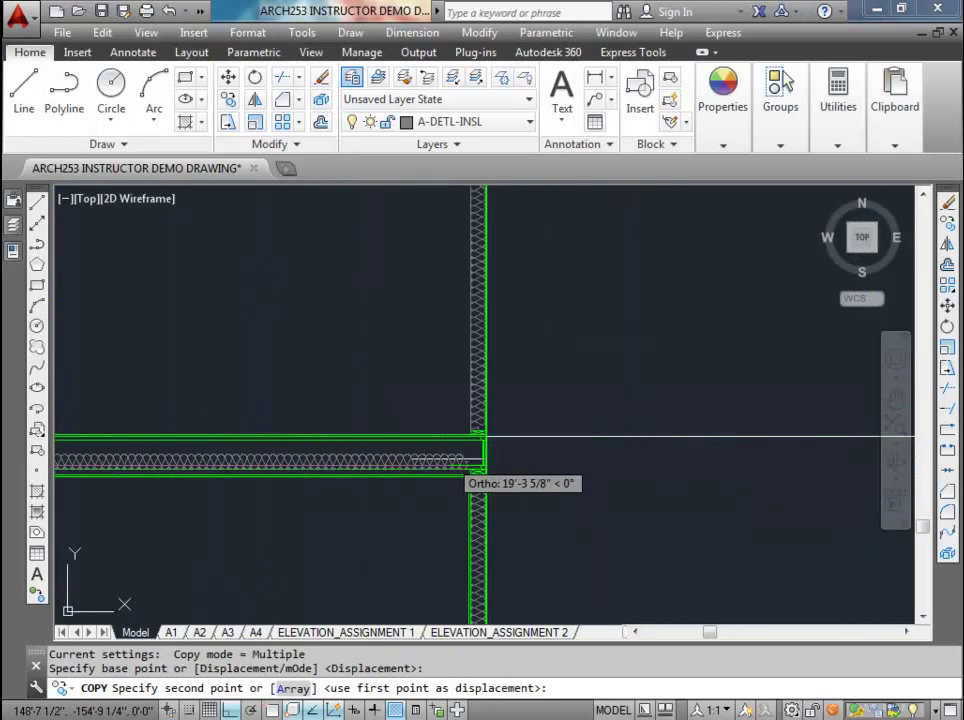
{"action": "scroll", "coordinate": [478, 440], "scroll_direction": "up", "scroll_amount": 4}
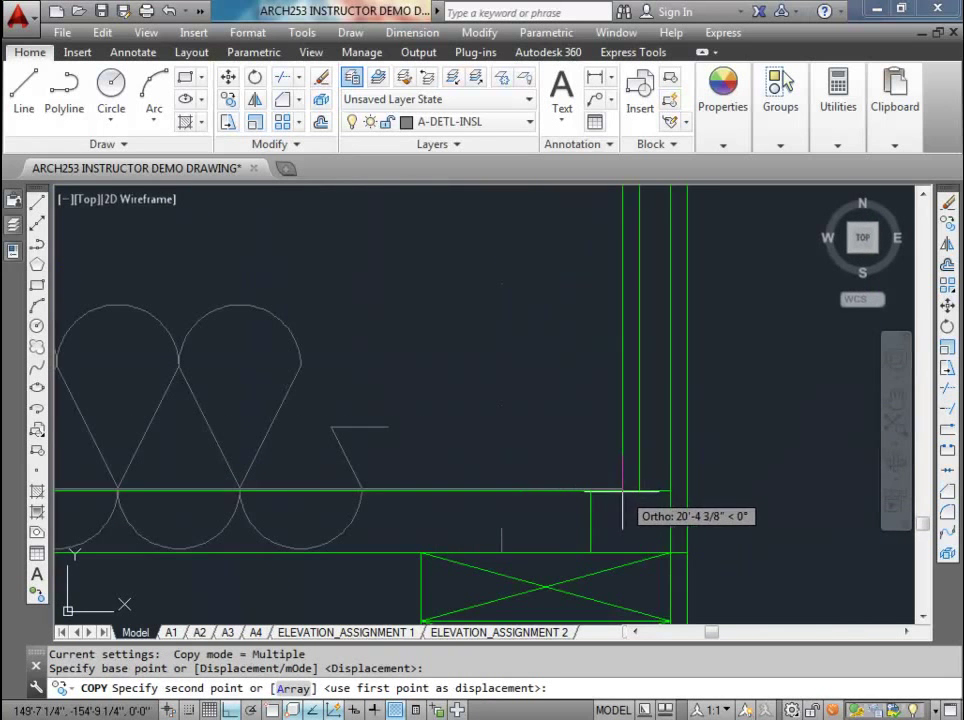
{"action": "left_click", "coordinate": [622, 490]}
{"action": "scroll", "coordinate": [598, 396], "scroll_direction": "down", "scroll_amount": 3}
{"action": "key", "text": "Escape"}
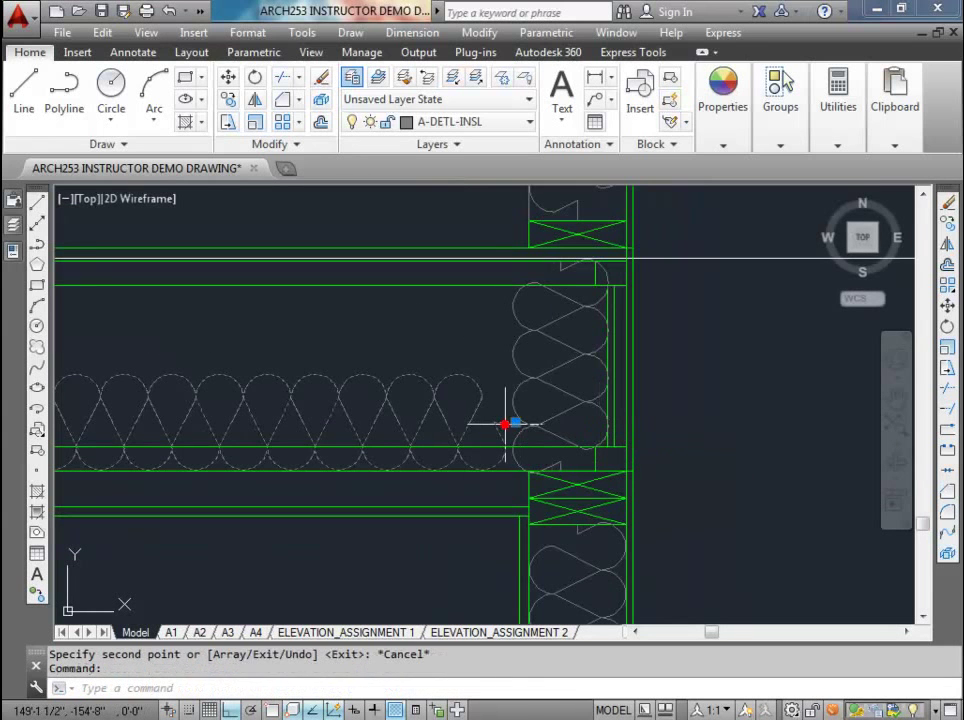
- Examine the floor insulation back to the left rim, and inspect the roof framing above the left wall and at the ridge
{"action": "scroll", "coordinate": [500, 425], "scroll_direction": "down", "scroll_amount": 3}
{"action": "middle_click_drag", "start_coordinate": [491, 398], "coordinate": [732, 420]}
{"action": "scroll", "coordinate": [690, 415], "scroll_direction": "down", "scroll_amount": 2}
{"action": "scroll", "coordinate": [333, 409], "scroll_direction": "up", "scroll_amount": 6}
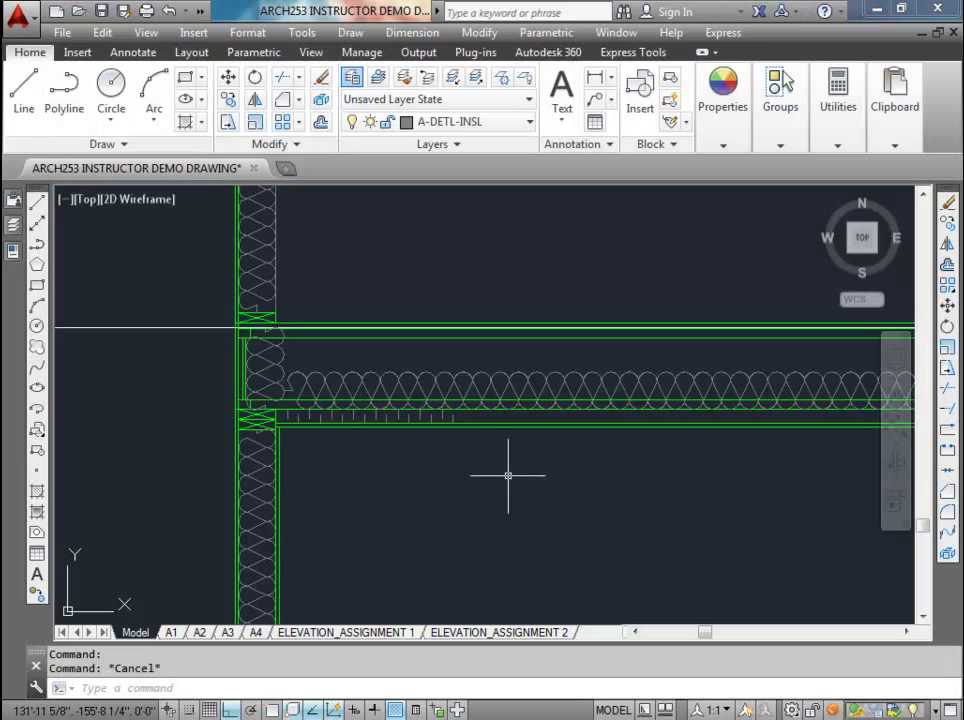
{"action": "scroll", "coordinate": [441, 269], "scroll_direction": "down", "scroll_amount": 3}
{"action": "mouse_move", "coordinate": [441, 269]}
{"action": "middle_mouse_down"}
{"action": "mouse_move", "coordinate": [366, 510]}
{"action": "mouse_move", "coordinate": [445, 454]}
{"action": "mouse_move", "coordinate": [405, 482]}
{"action": "middle_mouse_up"}
{"action": "middle_click_drag", "start_coordinate": [270, 290], "coordinate": [316, 383]}
{"action": "scroll", "coordinate": [316, 383], "scroll_direction": "up", "scroll_amount": 3}
{"action": "scroll", "coordinate": [340, 370], "scroll_direction": "down", "scroll_amount": 3}
{"action": "scroll", "coordinate": [340, 370], "scroll_direction": "up", "scroll_amount": 4}
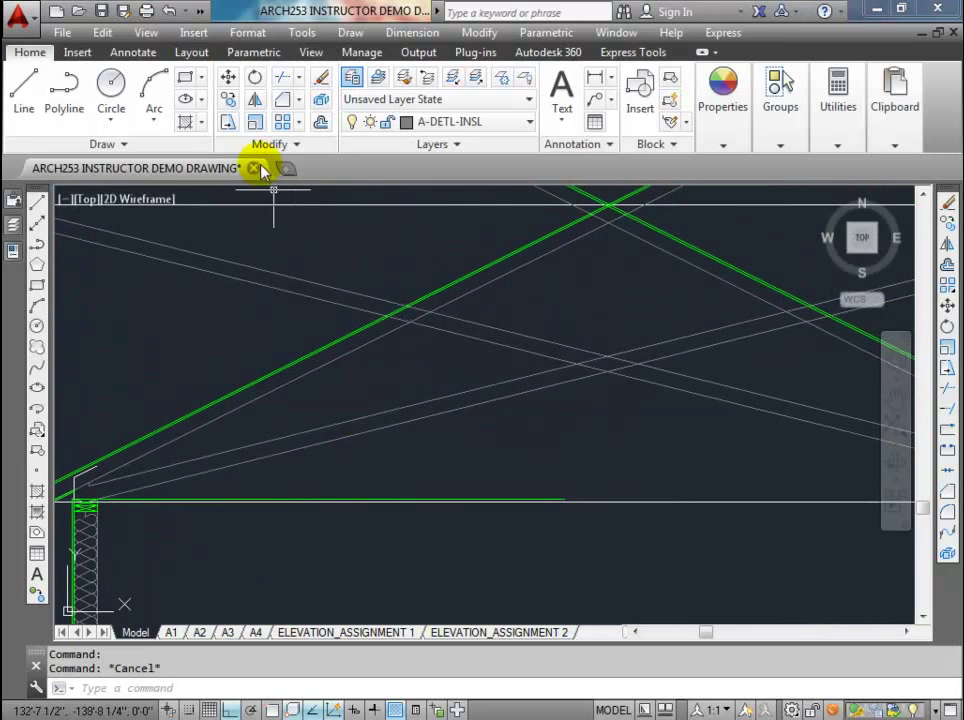
- Join the two pairs of crossing green roof sheathing lines into clean corners at the ridge with zero-distance Chamfer
{"action": "left_click", "coordinate": [283, 98]}
{"action": "scroll", "coordinate": [370, 318], "scroll_direction": "up", "scroll_amount": 3}
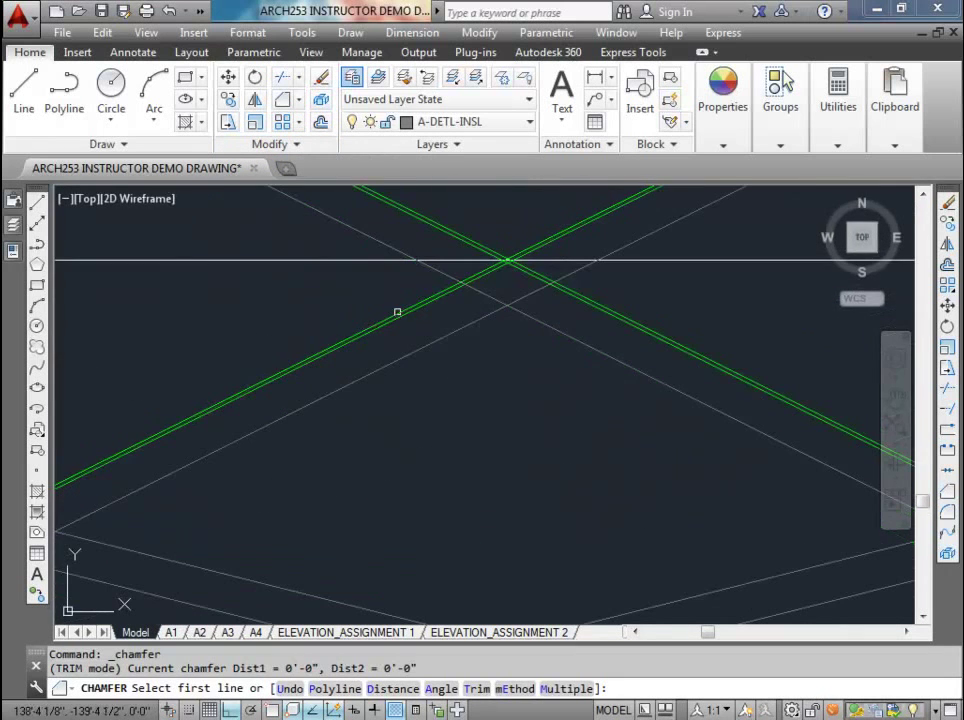
{"action": "left_click", "coordinate": [397, 313]}
{"action": "left_click", "coordinate": [602, 303]}
{"action": "key", "text": "Return"}
{"action": "scroll", "coordinate": [456, 294], "scroll_direction": "up", "scroll_amount": 2}
{"action": "left_click", "coordinate": [448, 284]}
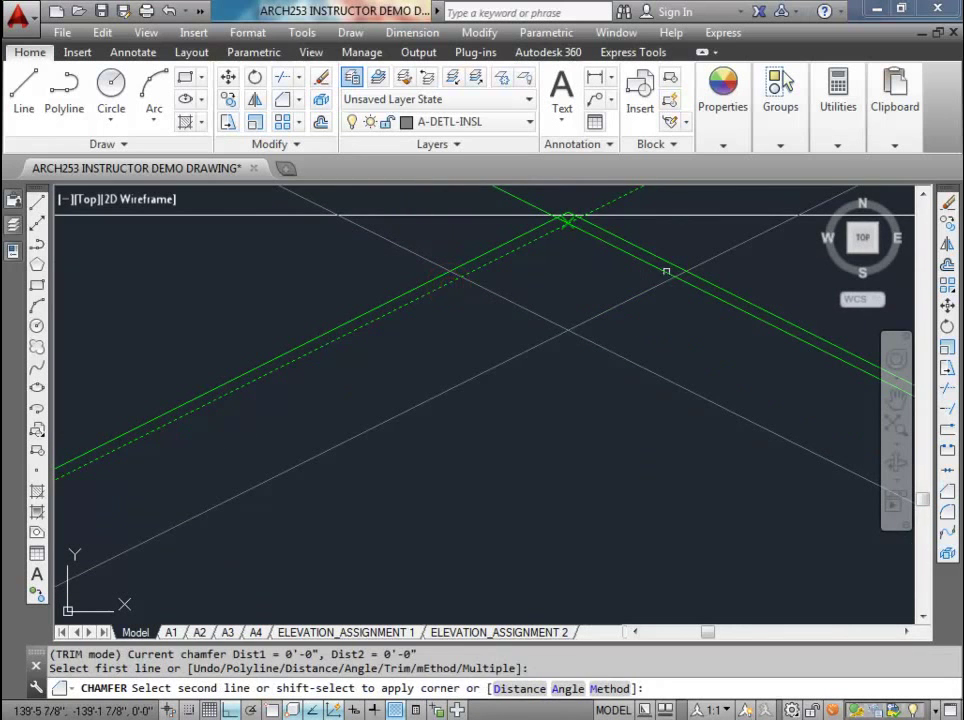
{"action": "left_click", "coordinate": [684, 285]}
- Chamfer the truss top chords' grey underside lines at the ridge and the bottom chords' lower lines at their centre crossing, at zero distance
{"action": "scroll", "coordinate": [603, 301], "scroll_direction": "down", "scroll_amount": 2}
{"action": "scroll", "coordinate": [549, 290], "scroll_direction": "up", "scroll_amount": 2}
{"action": "key", "text": "Return"}
{"action": "left_click", "coordinate": [540, 287]}
{"action": "scroll", "coordinate": [570, 327], "scroll_direction": "down", "scroll_amount": 2}
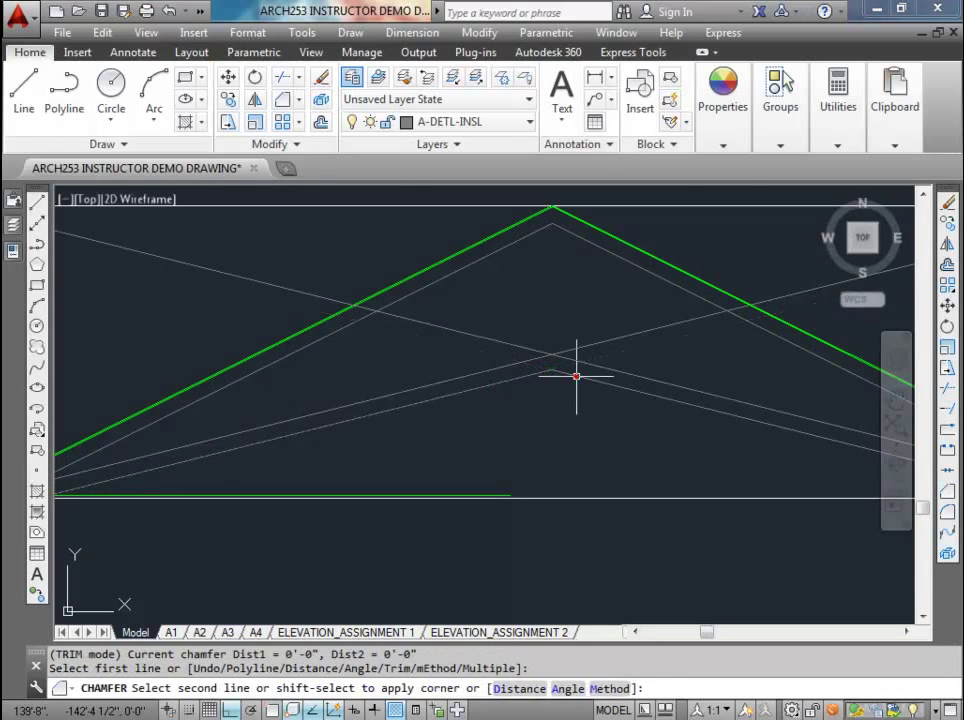
{"action": "scroll", "coordinate": [577, 377], "scroll_direction": "up", "scroll_amount": 2}
- Chamfer the bottom chords' two upper lines into a sharp corner at the centre crossing
{"action": "key", "text": "Return"}
{"action": "left_click", "coordinate": [519, 351]}
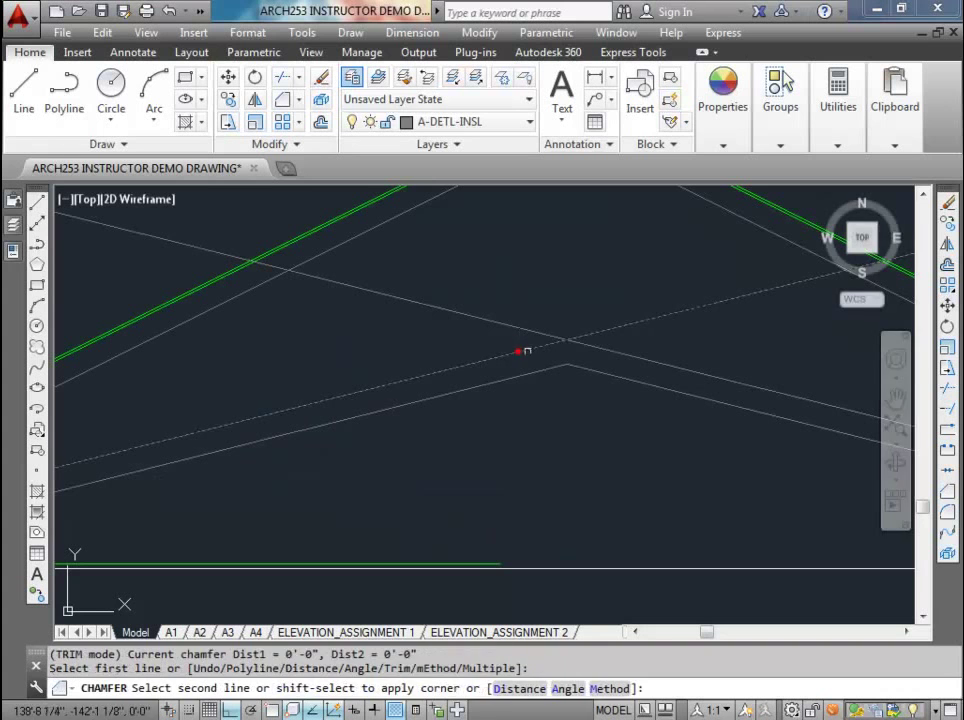
{"action": "left_click", "coordinate": [613, 346]}
{"action": "scroll", "coordinate": [611, 349], "scroll_direction": "down", "scroll_amount": 3}
{"action": "middle_click_drag", "start_coordinate": [611, 349], "coordinate": [518, 373]}
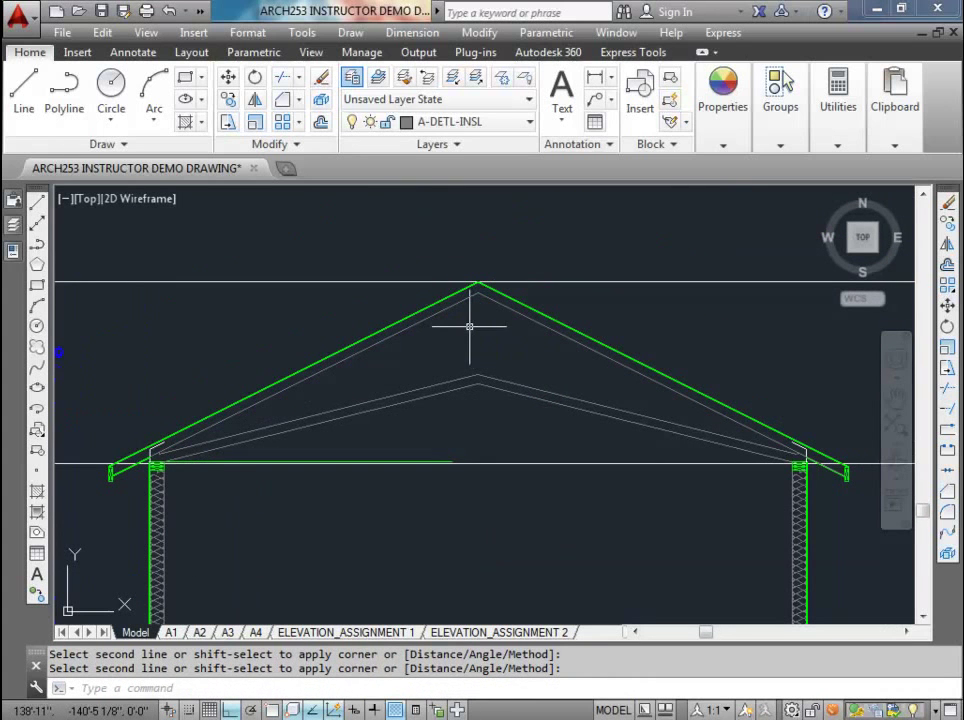
- Make the A-DETL-LLIN layer current by picking the bottom chord's upper line
{"action": "left_click", "coordinate": [378, 78]}
{"action": "left_click", "coordinate": [465, 379]}
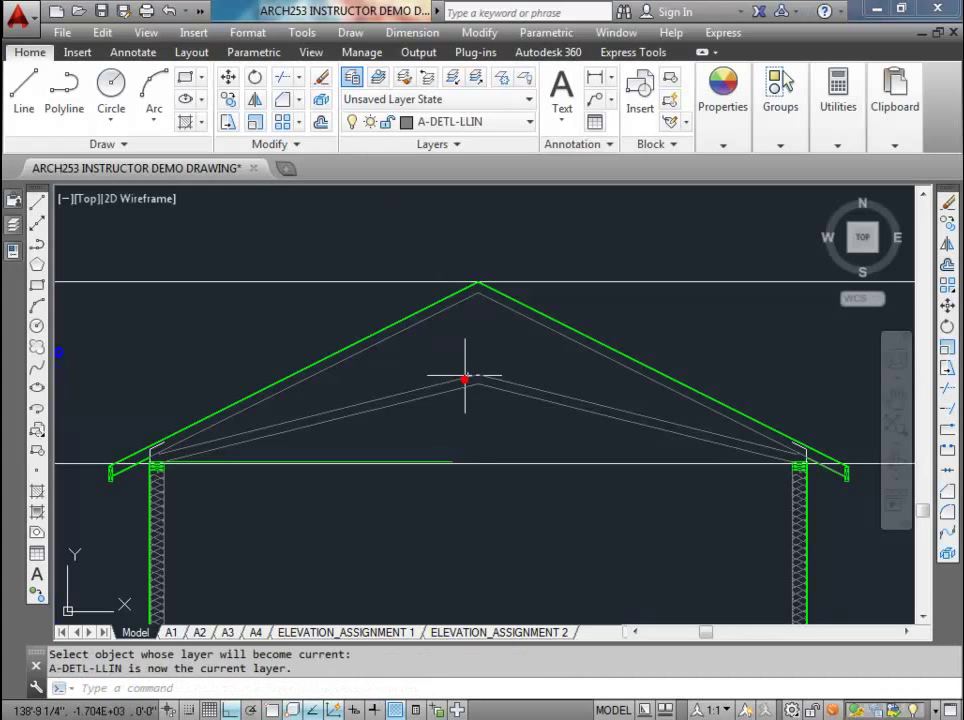
{"action": "type", "text": "l"}
{"action": "key", "text": "Return"}
{"action": "scroll", "coordinate": [503, 323], "scroll_direction": "up", "scroll_amount": 5}
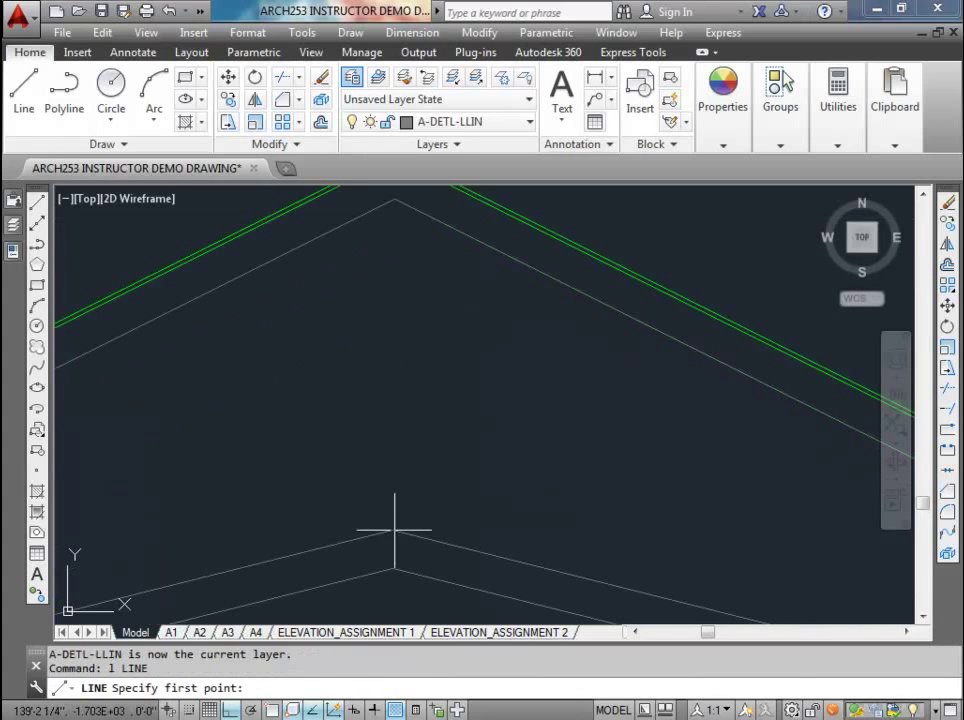
{"action": "key", "text": "Escape"}
{"action": "key", "text": "Escape"}
- Turn object snap on
{"action": "key", "text": "F3"}
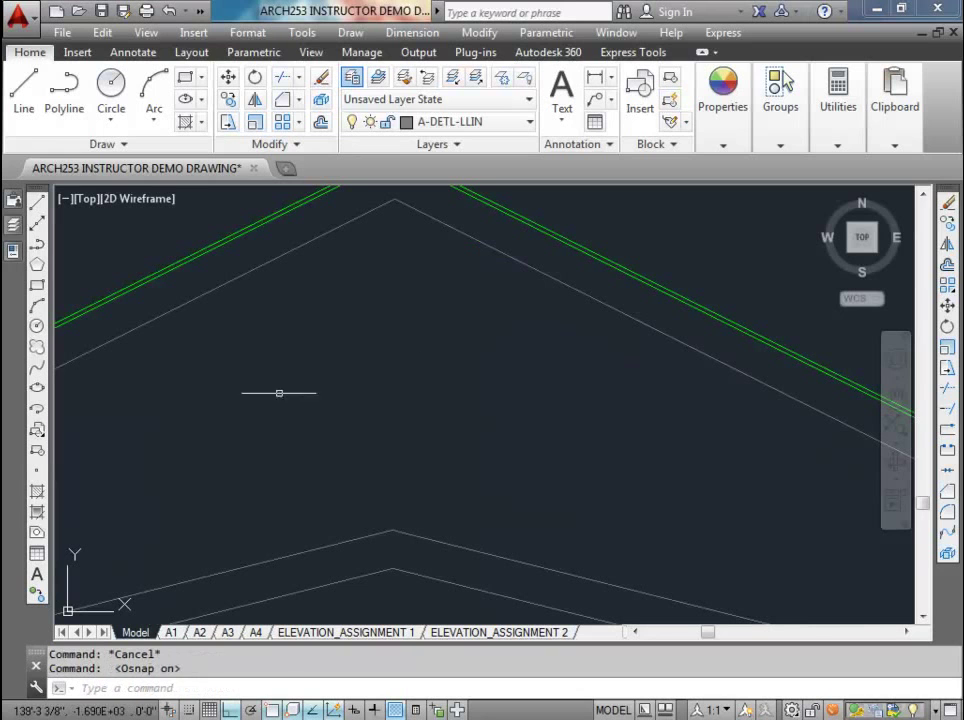
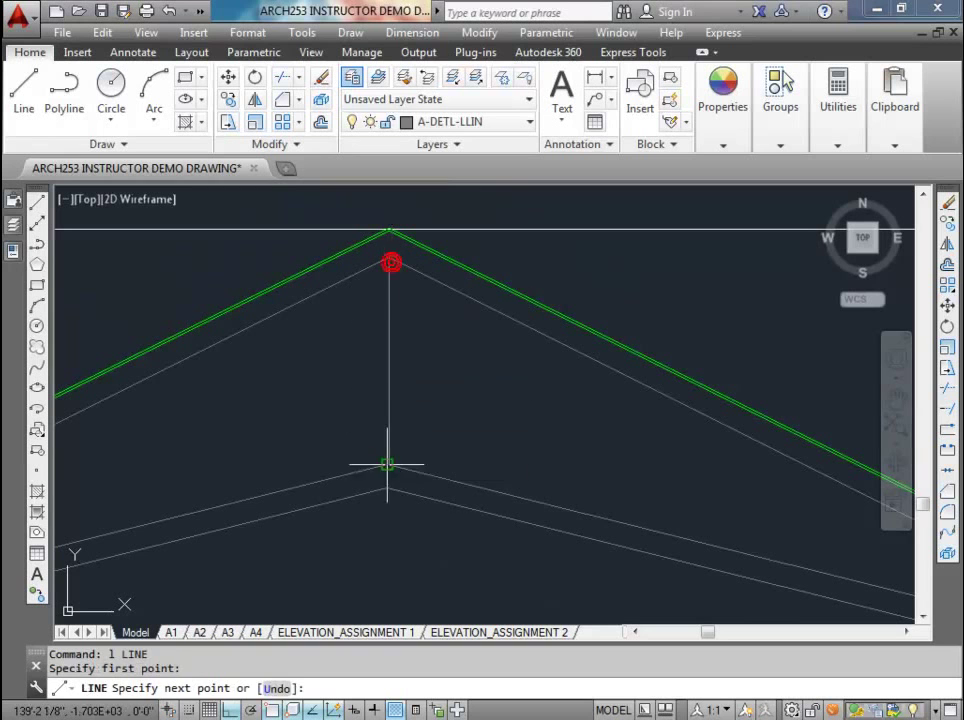
- Finish the vertical line from the top chord's peak down to the bottom chord's upper peak
{"action": "left_click", "coordinate": [386, 464]}
{"action": "key", "text": "Return"}
{"action": "scroll", "coordinate": [399, 427], "scroll_direction": "up", "scroll_amount": 2}
{"action": "scroll", "coordinate": [399, 427], "scroll_direction": "up", "scroll_amount": 2}
{"action": "scroll", "coordinate": [400, 420], "scroll_direction": "down", "scroll_amount": 4}
- Move the two right-side bottom chord lines horizontally so the upper one ends at the short vertical heel line
{"action": "middle_click_drag", "start_coordinate": [397, 361], "coordinate": [415, 327]}
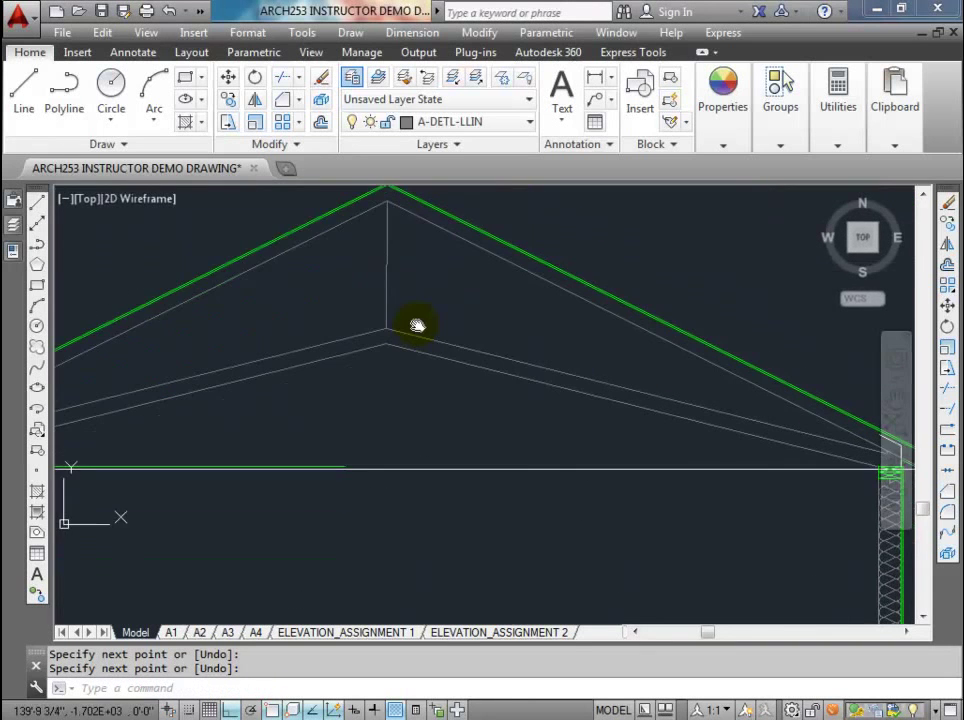
{"action": "middle_click_drag", "start_coordinate": [497, 357], "coordinate": [336, 370]}
{"action": "scroll", "coordinate": [701, 428], "scroll_direction": "up", "scroll_amount": 2}
{"action": "scroll", "coordinate": [701, 428], "scroll_direction": "up", "scroll_amount": 2}
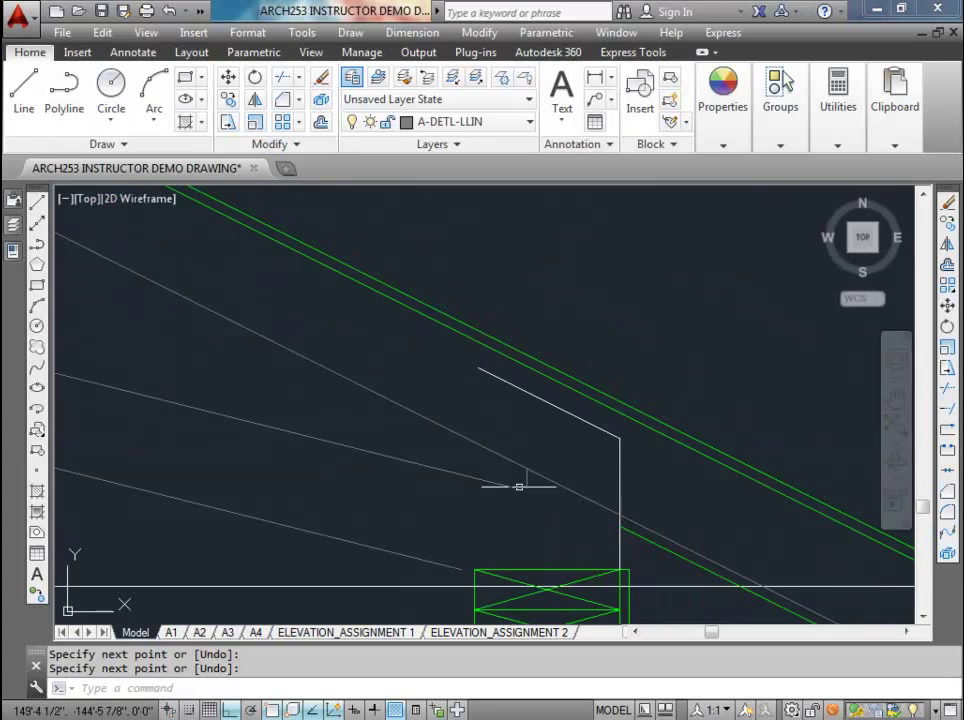
{"action": "scroll", "coordinate": [448, 518], "scroll_direction": "down", "scroll_amount": 4}
{"action": "left_click", "coordinate": [388, 548]}
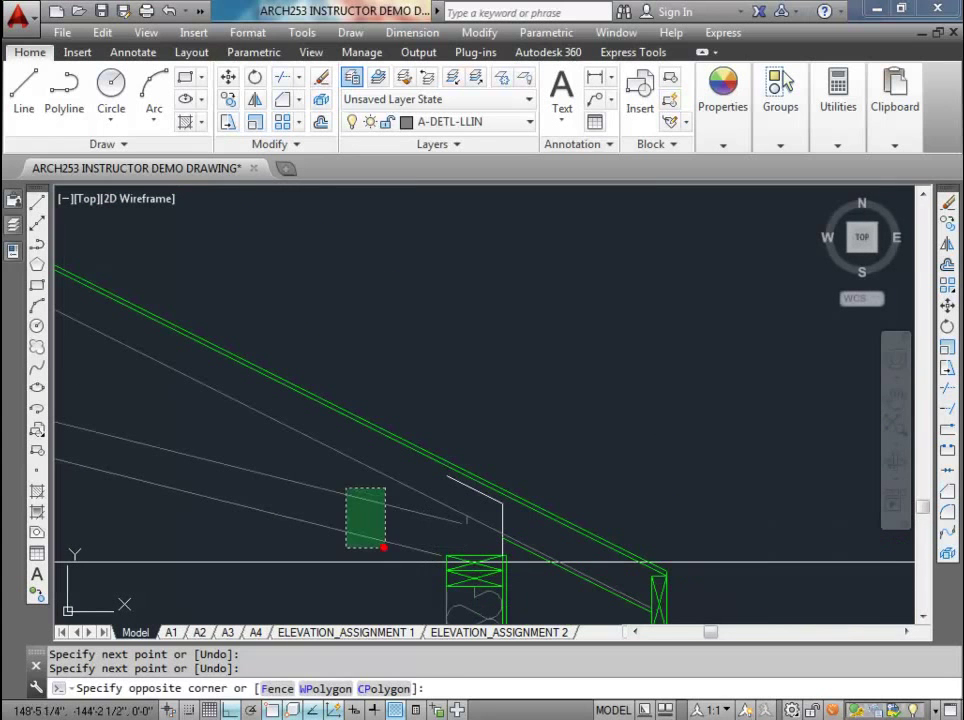
{"action": "left_click", "coordinate": [343, 494]}
{"action": "scroll", "coordinate": [431, 582], "scroll_direction": "up", "scroll_amount": 2}
{"action": "scroll", "coordinate": [431, 582], "scroll_direction": "up", "scroll_amount": 2}
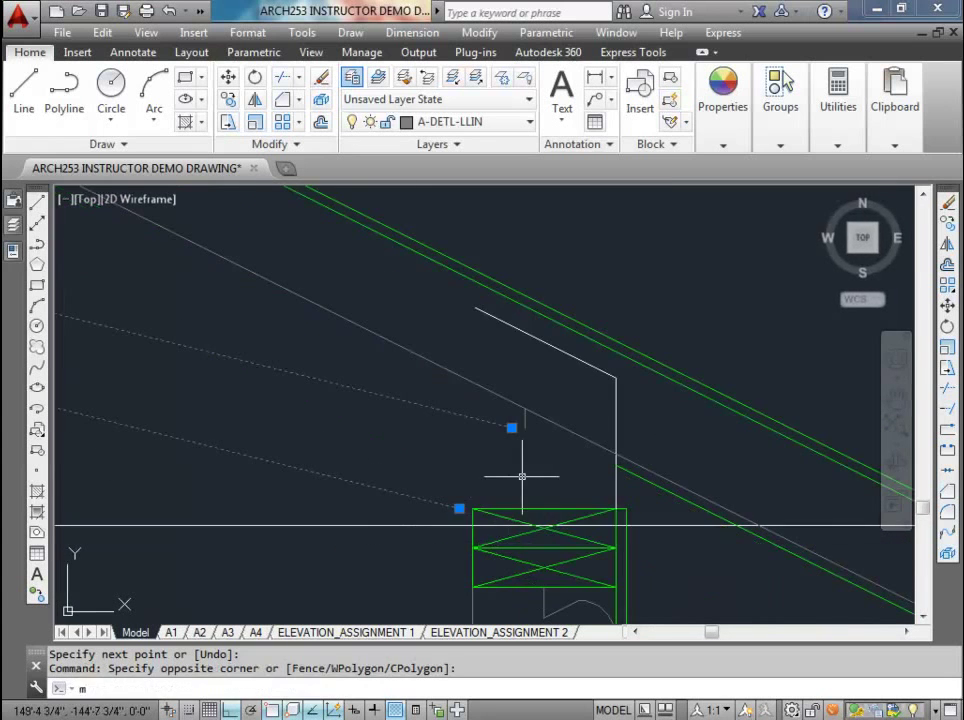
{"action": "type", "text": "m"}
{"action": "key", "text": "Return"}
{"action": "left_click", "coordinate": [511, 428]}
{"action": "left_click", "coordinate": [523, 424]}
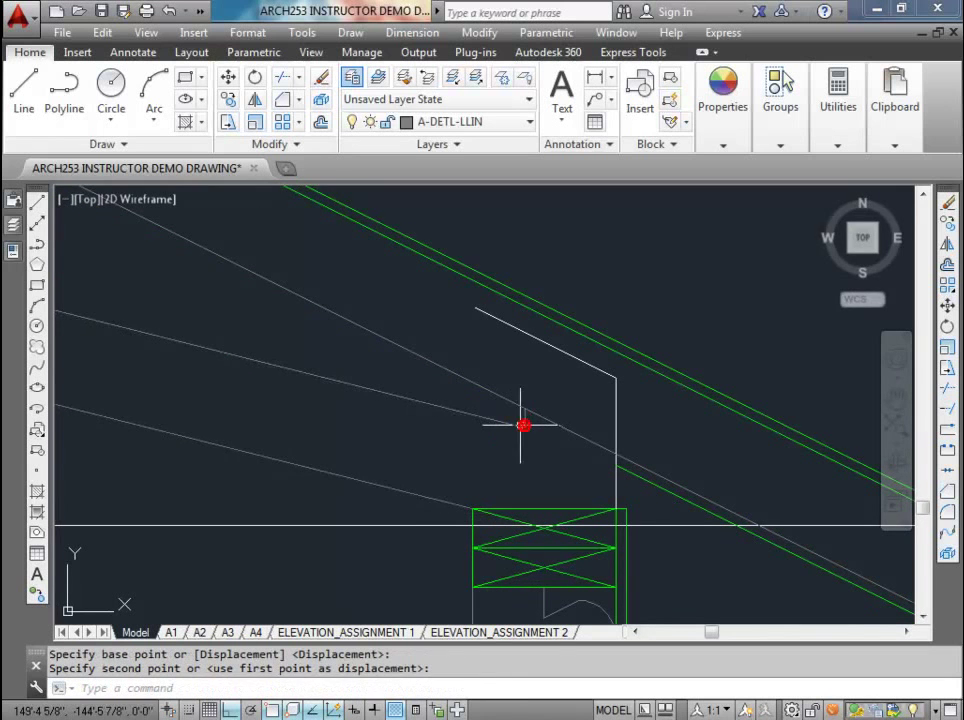
- Delete the vertical line between the top chord peak and the bottom chord peak
{"action": "scroll", "coordinate": [520, 440], "scroll_direction": "down", "scroll_amount": 5}
{"action": "middle_click_drag", "start_coordinate": [389, 446], "coordinate": [331, 446]}
{"action": "scroll", "coordinate": [441, 390], "scroll_direction": "up", "scroll_amount": 3}
{"action": "left_click", "coordinate": [400, 351]}
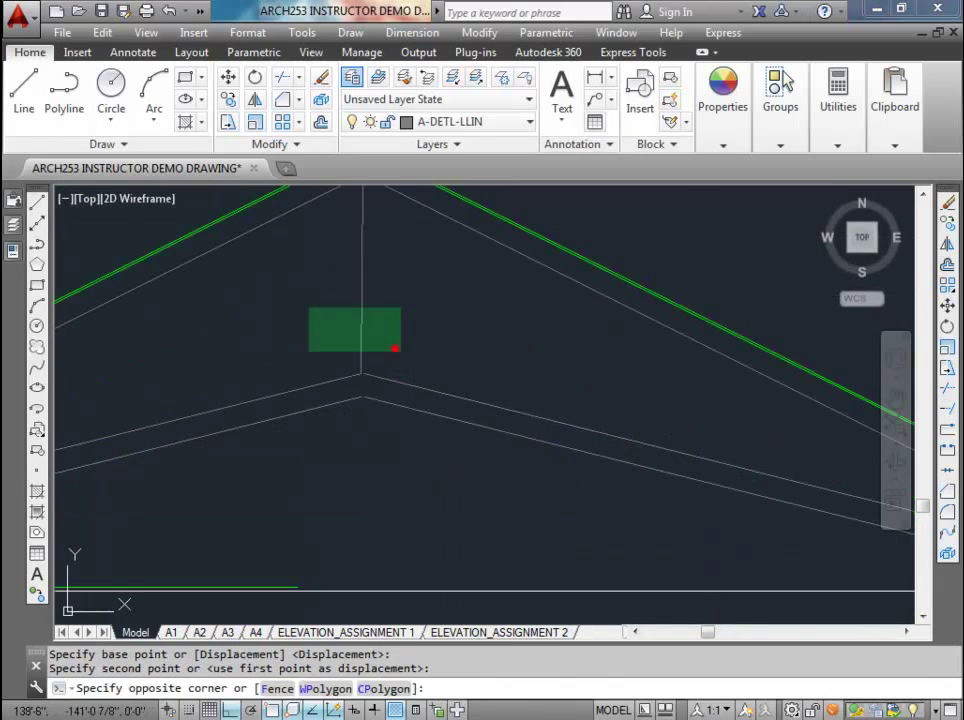
{"action": "left_click", "coordinate": [297, 303]}
{"action": "key", "text": "Delete"}
- Use Chamfer to join the left and right bottom chord lines at the centre, first the upper pair and then the lower pair
{"action": "left_click", "coordinate": [282, 99]}
{"action": "left_click", "coordinate": [348, 377]}
{"action": "left_click", "coordinate": [378, 377]}
{"action": "key", "text": "Return"}
{"action": "left_click", "coordinate": [349, 399]}
{"action": "left_click", "coordinate": [374, 394]}
{"action": "scroll", "coordinate": [360, 372], "scroll_direction": "down", "scroll_amount": 3}
{"action": "scroll", "coordinate": [355, 332], "scroll_direction": "up", "scroll_amount": 3}
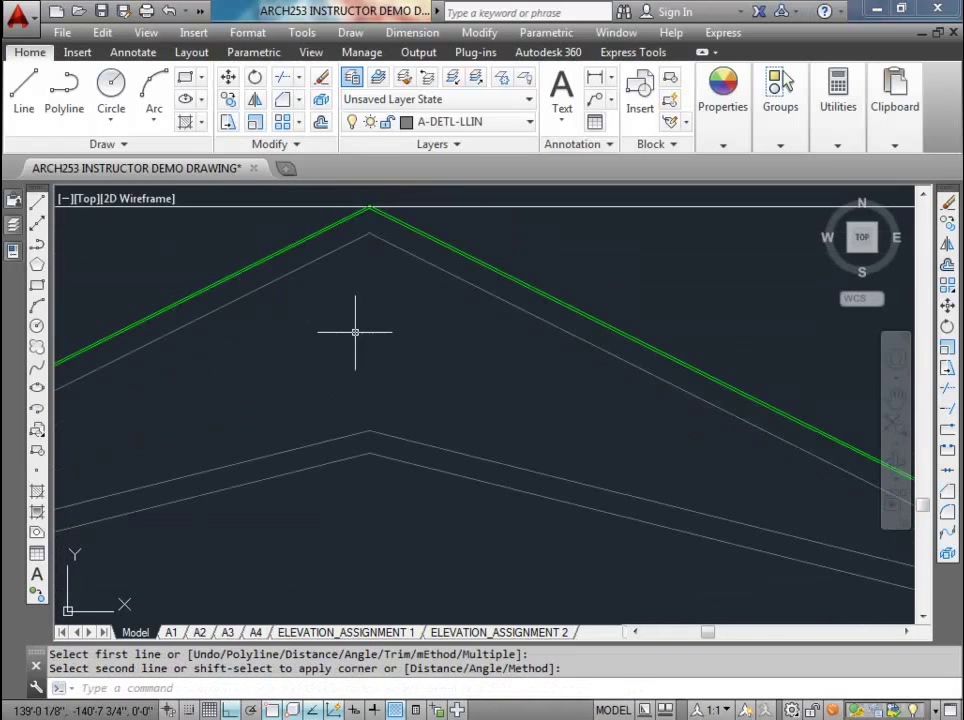
- Draw a vertical centre line from the top chord's inner peak to the upper peak of the bottom chord
{"action": "type", "text": "l"}
{"action": "key", "text": "Return"}
{"action": "left_click", "coordinate": [370, 233]}
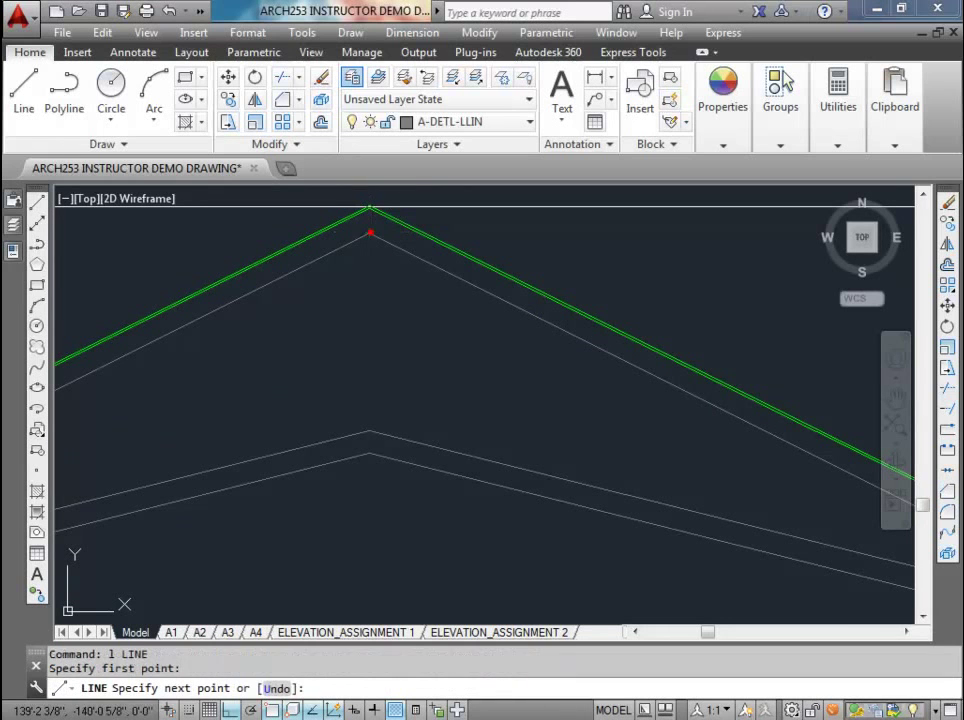
{"action": "left_click", "coordinate": [369, 432]}
{"action": "key", "text": "Return"}
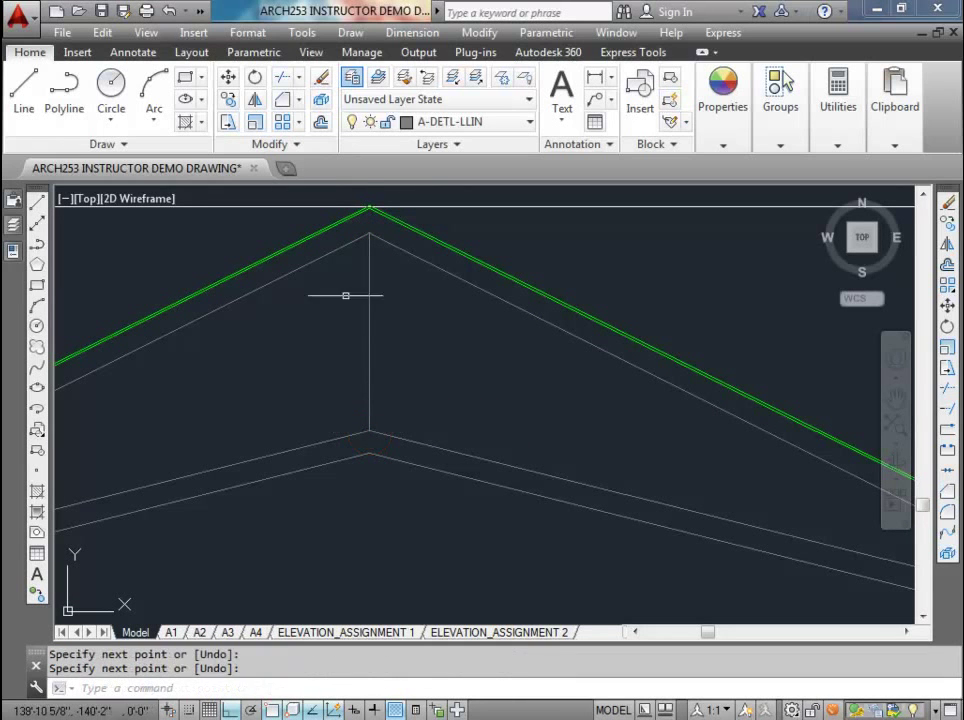
- Offset the vertical centre line 1.75 inches to both sides to form the truss's centre post
{"action": "left_click", "coordinate": [319, 121]}
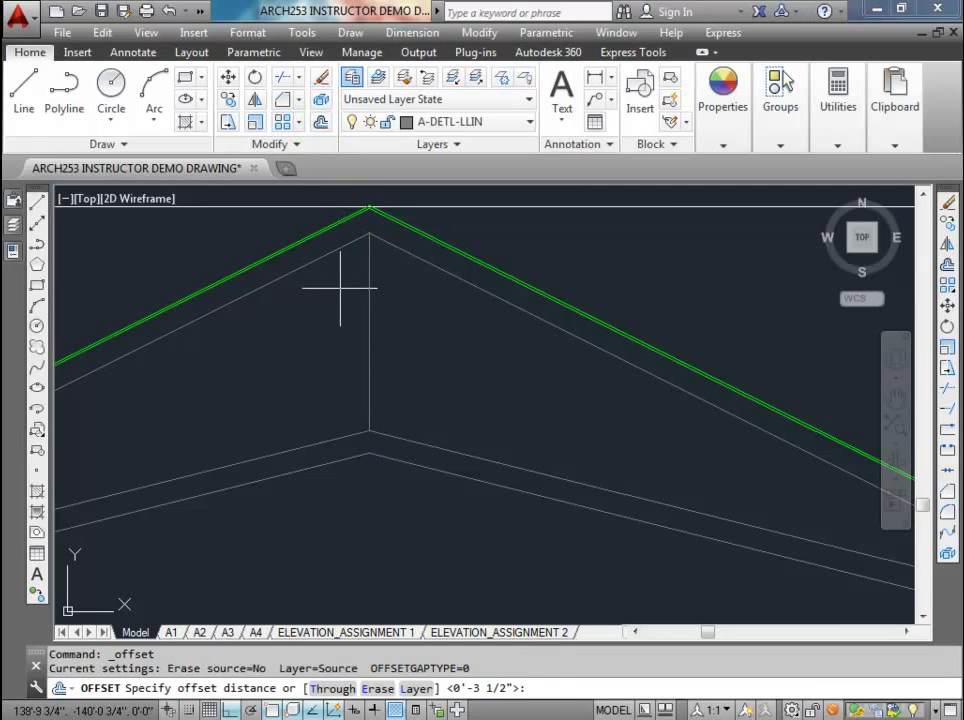
{"action": "type", "text": "1.75"}
{"action": "key", "text": "Return"}
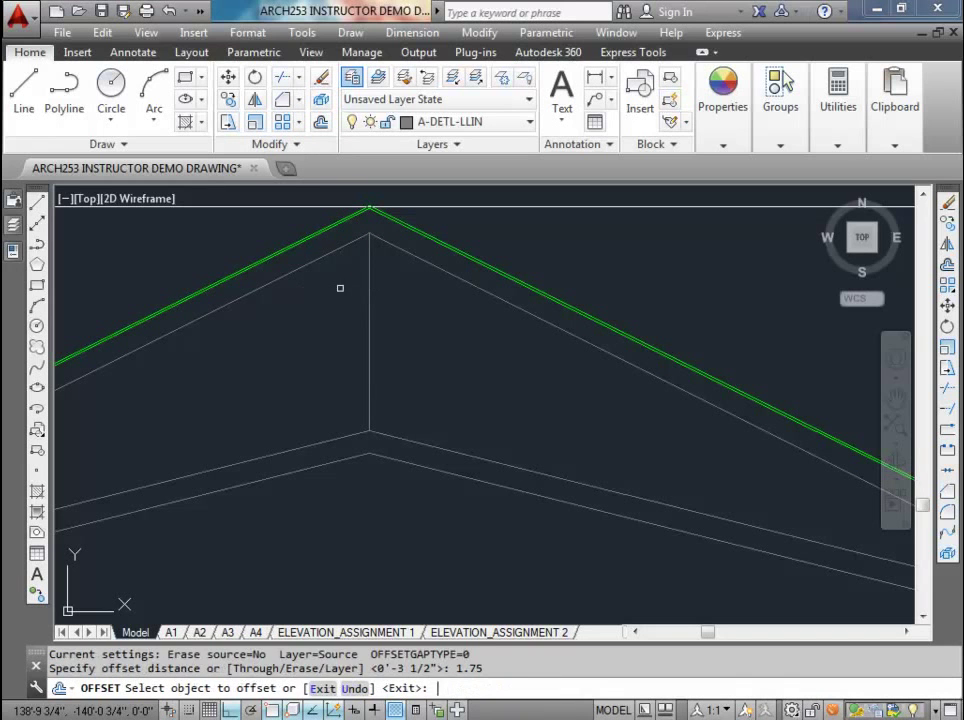
{"action": "left_click", "coordinate": [369, 285]}
{"action": "left_click", "coordinate": [319, 291]}
{"action": "left_click", "coordinate": [369, 288]}
{"action": "left_click", "coordinate": [394, 286]}
{"action": "key", "text": "Return"}
- Delete the original centre line between the two post lines
{"action": "left_click", "coordinate": [366, 282]}
{"action": "left_click", "coordinate": [367, 286]}
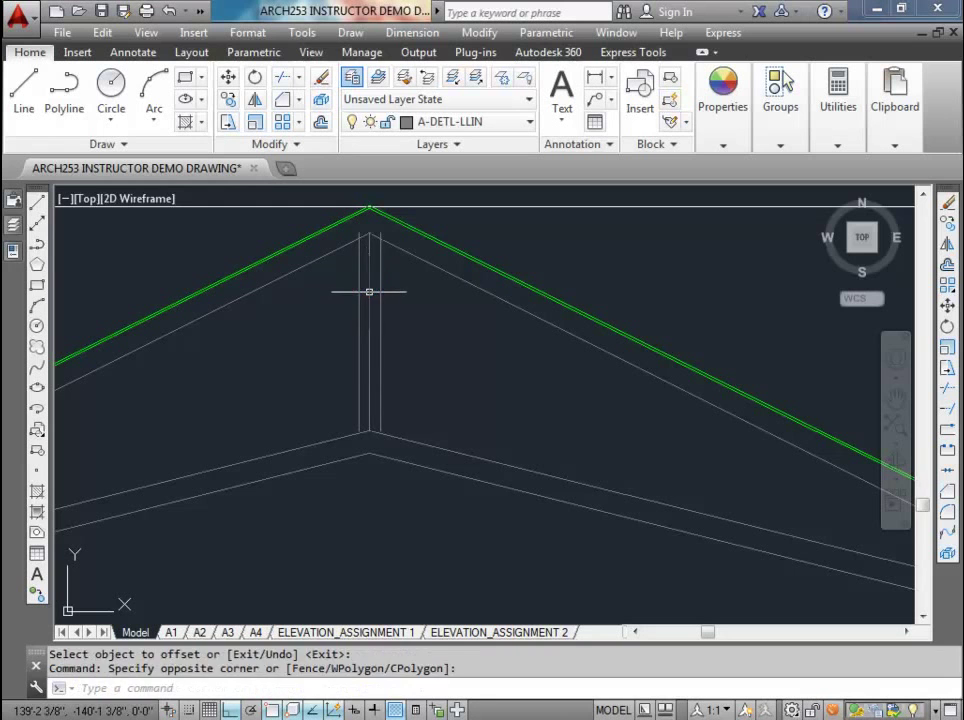
{"action": "key", "text": "Delete"}
- Trim both post lines where they project above the top chord and remove the chord's peak between them
{"action": "scroll", "coordinate": [353, 325], "scroll_direction": "down", "scroll_amount": 4}
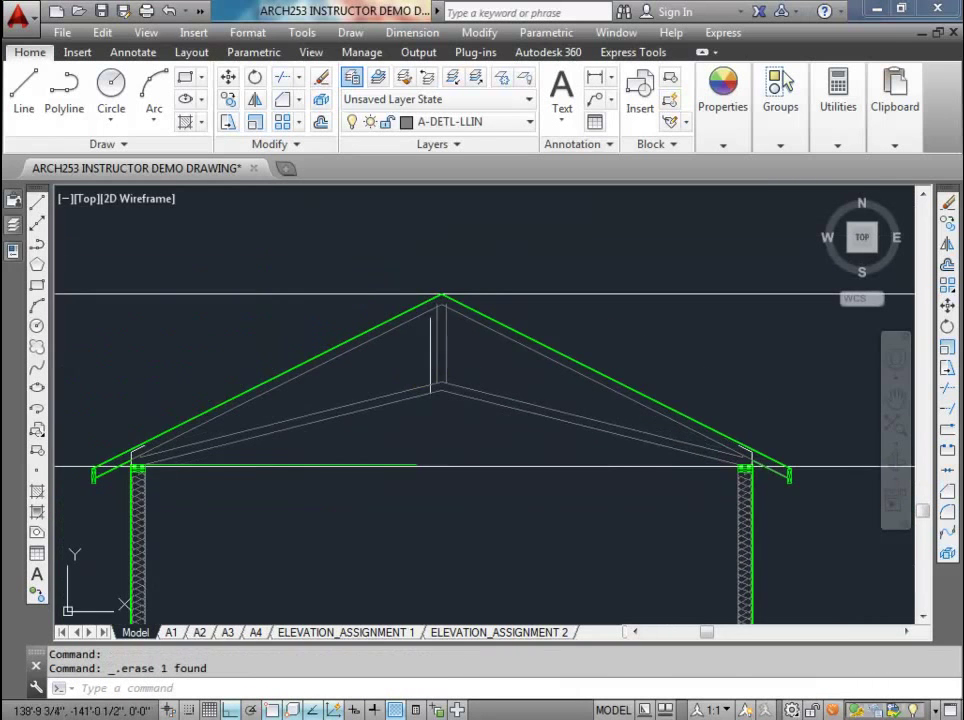
{"action": "scroll", "coordinate": [430, 355], "scroll_direction": "up", "scroll_amount": 2}
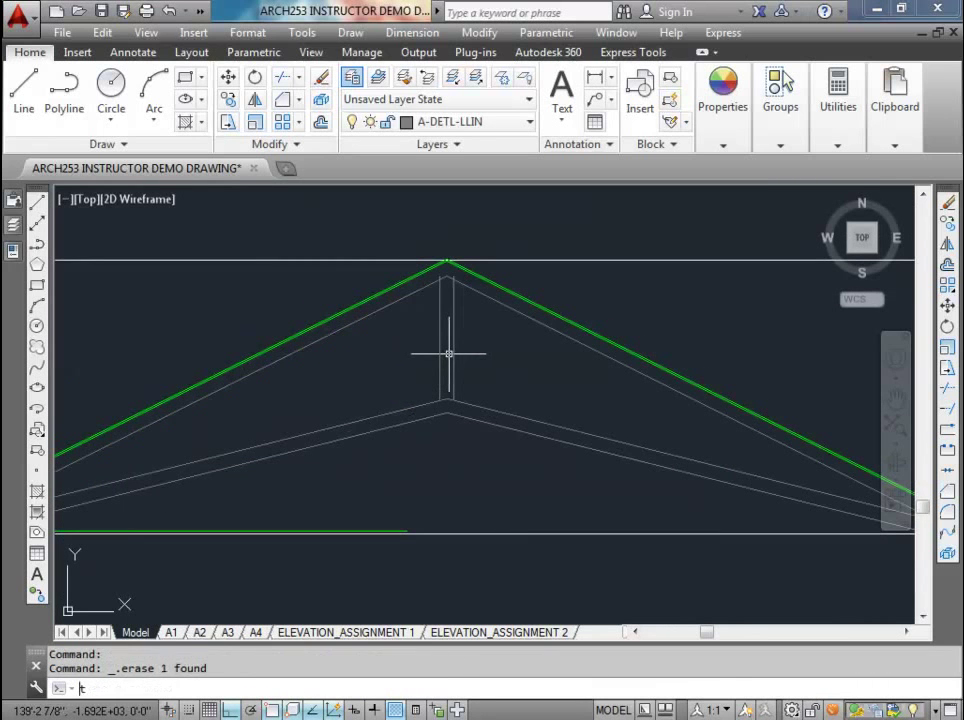
{"action": "key", "text": "Return"}
{"action": "scroll", "coordinate": [435, 275], "scroll_direction": "up", "scroll_amount": 2}
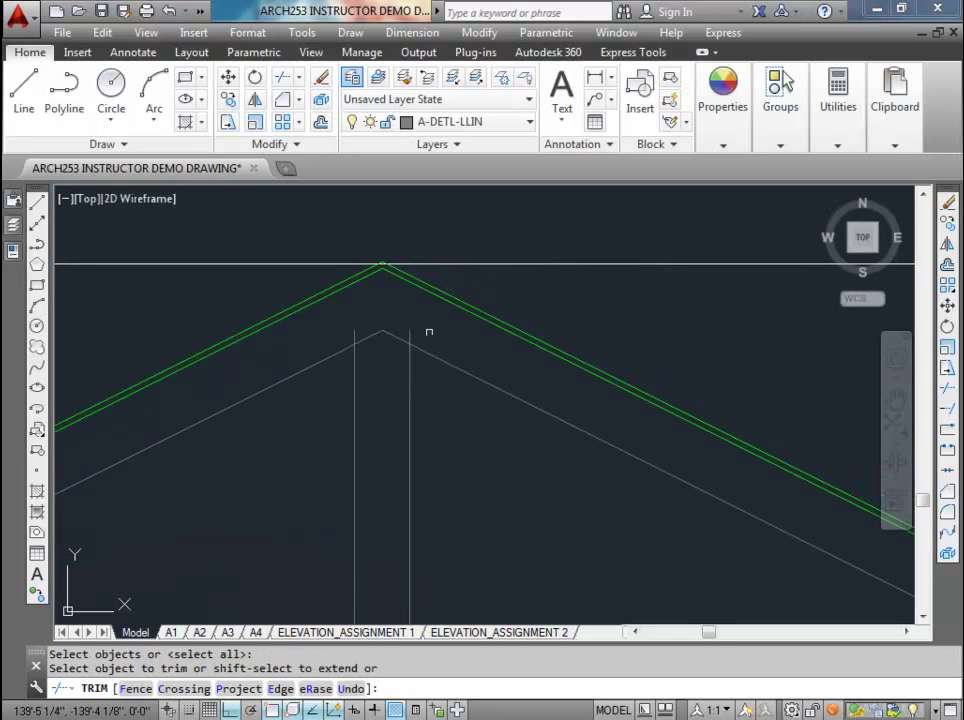
{"action": "left_click", "coordinate": [408, 332]}
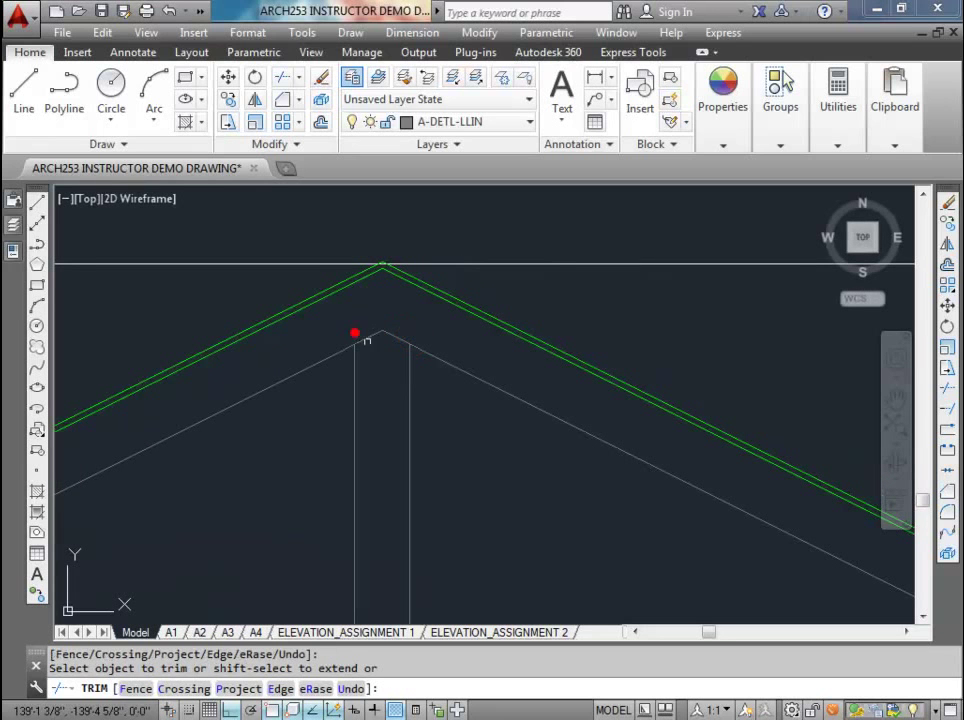
{"action": "scroll", "coordinate": [395, 336], "scroll_direction": "down", "scroll_amount": 3}
- Extend both post lines down to the bottom chord's upper edge and trim away the edge's peak between them
{"action": "scroll", "coordinate": [377, 443], "scroll_direction": "up", "scroll_amount": 3}
{"action": "left_click", "coordinate": [374, 391]}
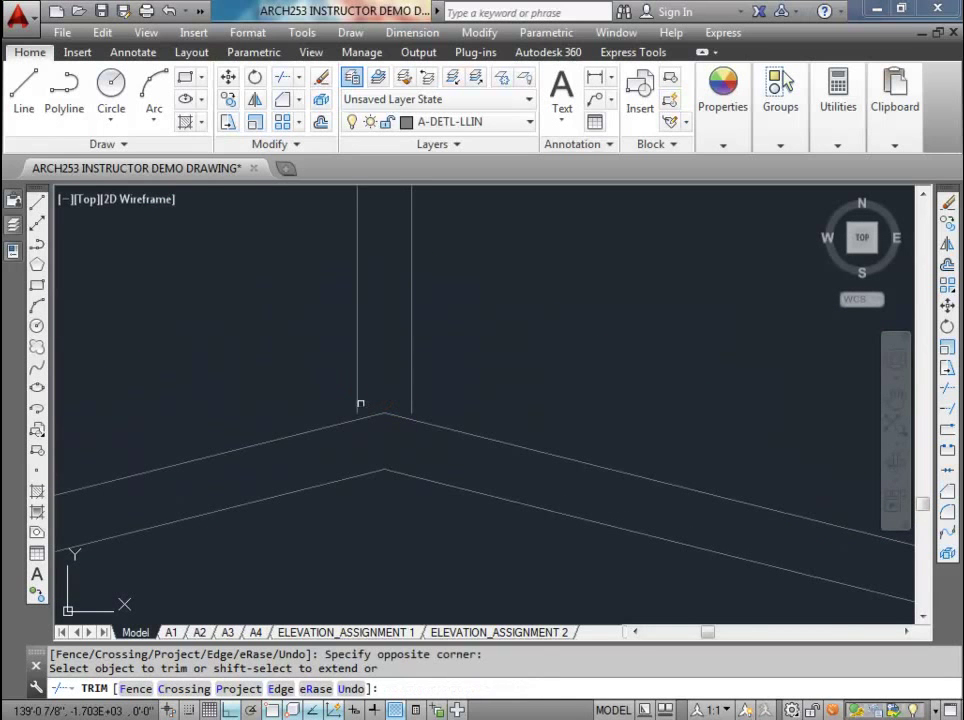
{"action": "left_click", "coordinate": [358, 404]}
{"action": "left_click", "coordinate": [390, 428]}
{"action": "left_click", "coordinate": [376, 393]}
{"action": "scroll", "coordinate": [355, 365], "scroll_direction": "down", "scroll_amount": 6}
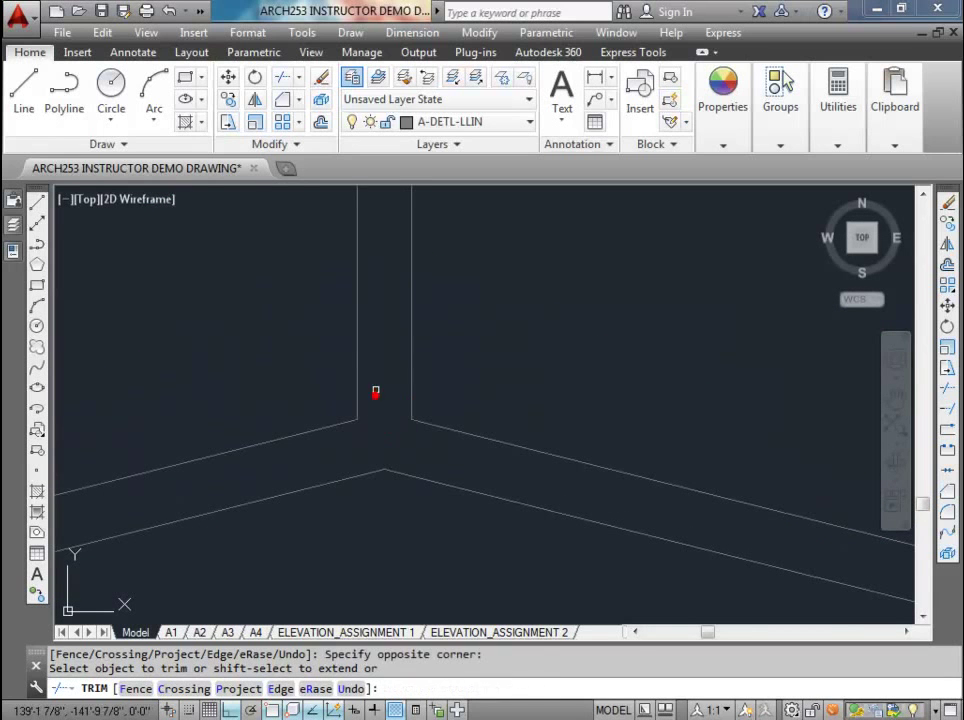
{"action": "key", "text": "Return"}
{"action": "middle_click_drag", "start_coordinate": [344, 365], "coordinate": [439, 415]}
{"action": "scroll", "coordinate": [439, 415], "scroll_direction": "up", "scroll_amount": 4}
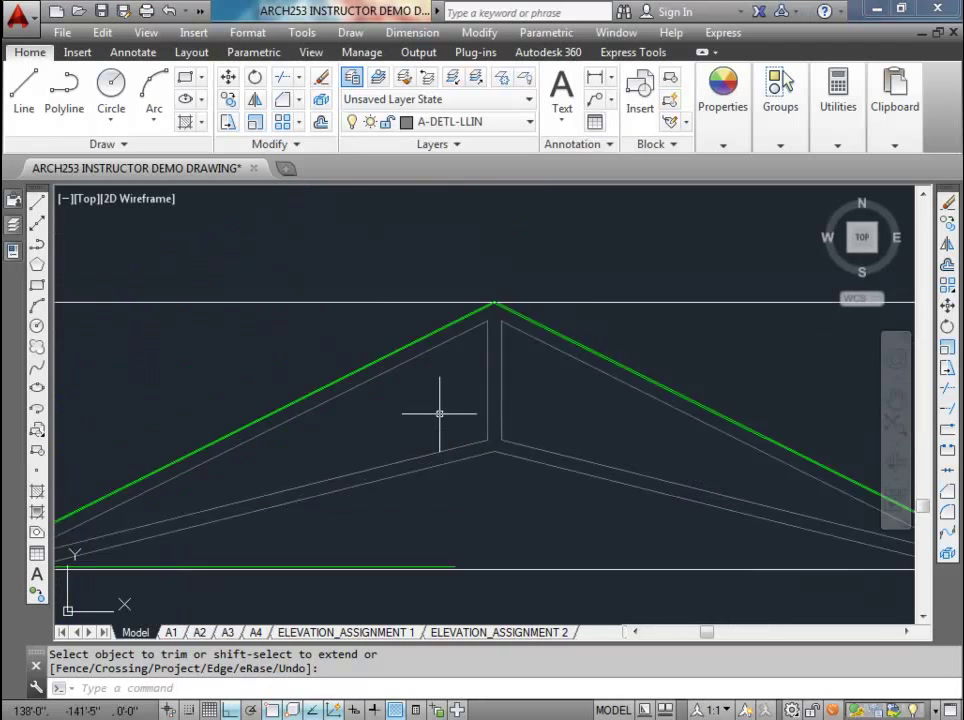
{"action": "scroll", "coordinate": [546, 497], "scroll_direction": "up", "scroll_amount": 4}
{"action": "scroll", "coordinate": [508, 466], "scroll_direction": "down", "scroll_amount": 5}
{"action": "scroll", "coordinate": [500, 400], "scroll_direction": "up", "scroll_amount": 3}
{"action": "middle_click_drag", "start_coordinate": [497, 341], "coordinate": [497, 391]}
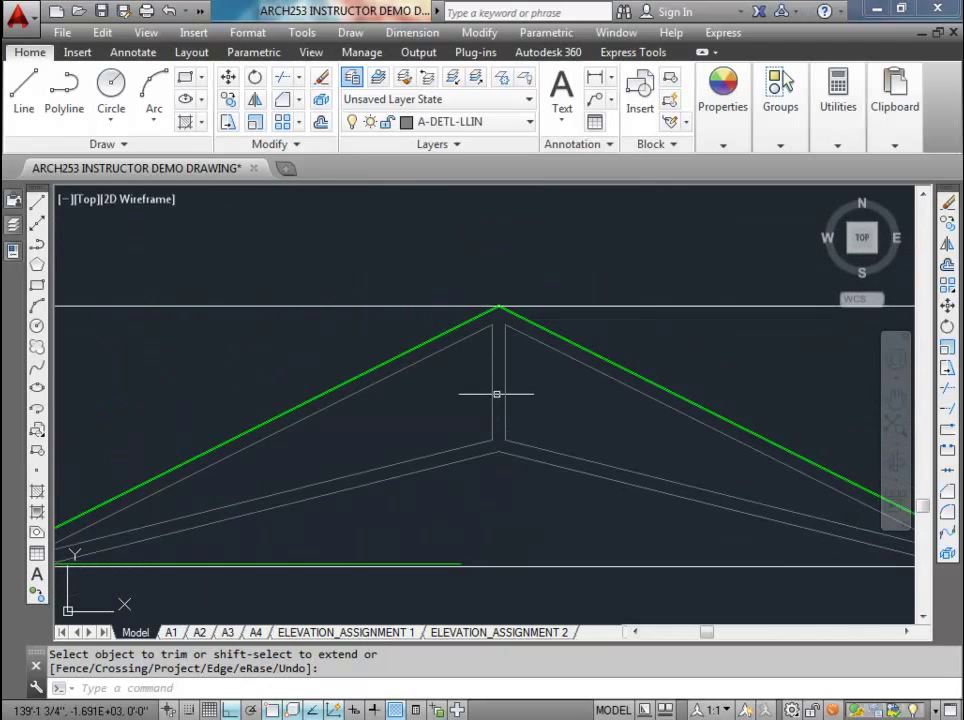
- With Ortho off, draw a diagonal web line from the post's lower left corner up and left to beyond the roof's left slope
{"action": "key", "text": "Escape"}
{"action": "type", "text": "l"}
{"action": "key", "text": "Return"}
{"action": "scroll", "coordinate": [473, 430], "scroll_direction": "up", "scroll_amount": 5}
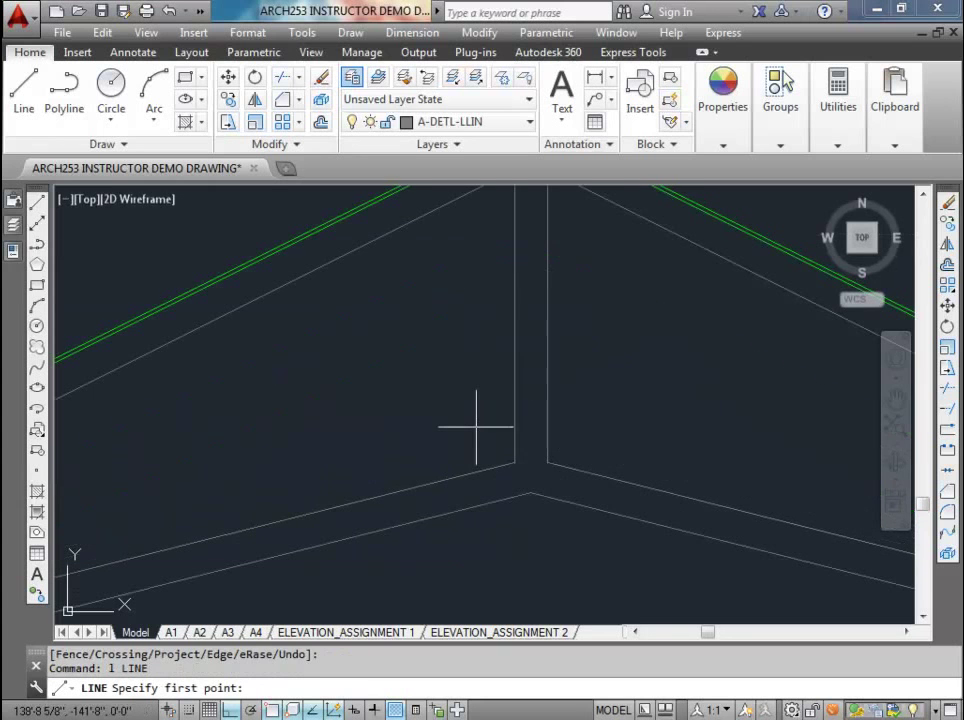
{"action": "left_click", "coordinate": [514, 458]}
{"action": "scroll", "coordinate": [514, 458], "scroll_direction": "down", "scroll_amount": 5}
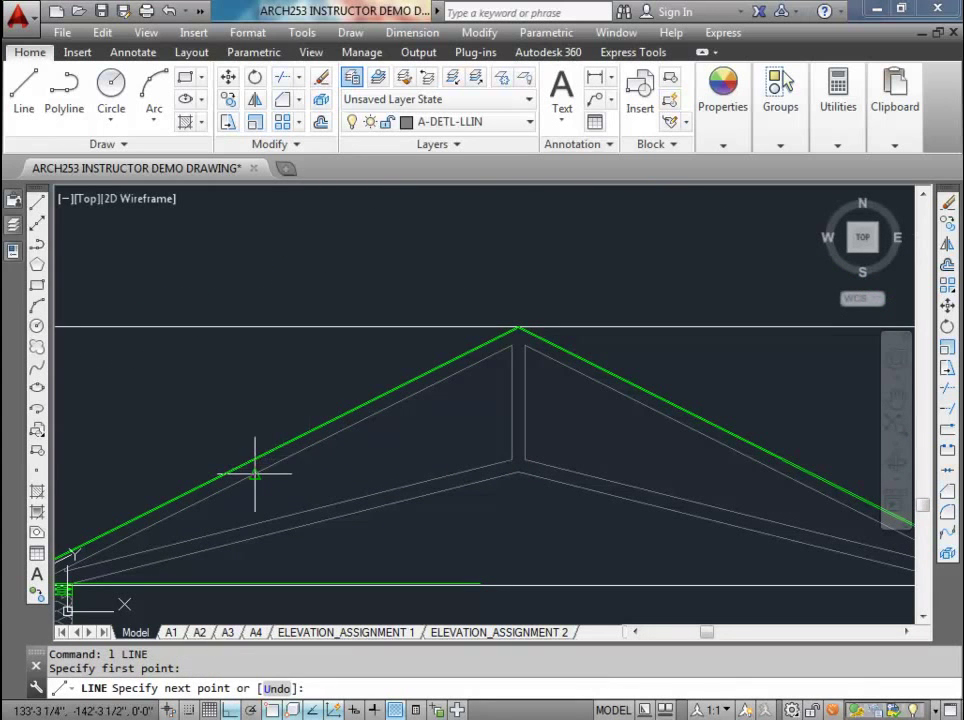
{"action": "scroll", "coordinate": [372, 355], "scroll_direction": "down", "scroll_amount": 3}
{"action": "scroll", "coordinate": [371, 354], "scroll_direction": "up", "scroll_amount": 3}
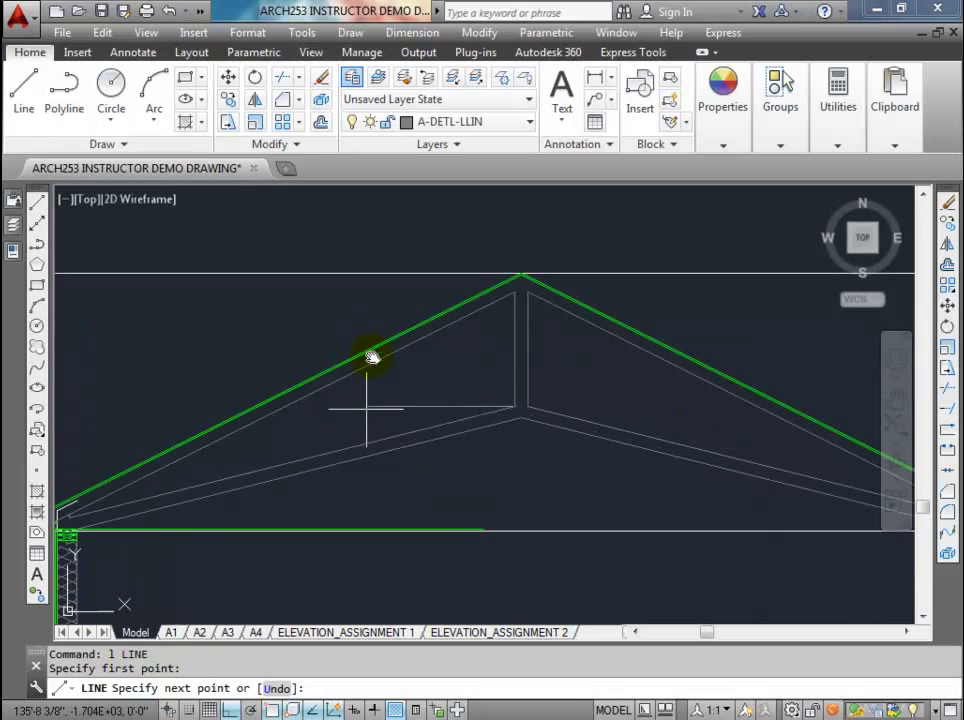
{"action": "key", "text": "F8"}
{"action": "scroll", "coordinate": [372, 352], "scroll_direction": "up", "scroll_amount": 2}
{"action": "scroll", "coordinate": [300, 360], "scroll_direction": "down", "scroll_amount": 1}
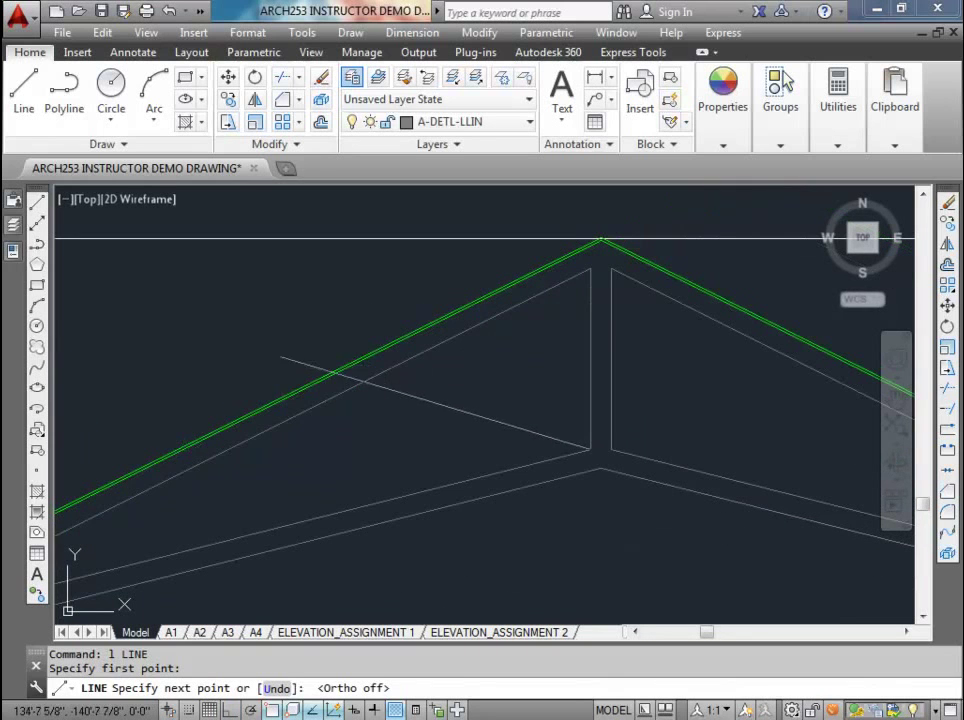
{"action": "left_click", "coordinate": [278, 351]}
{"action": "key", "text": "Return"}
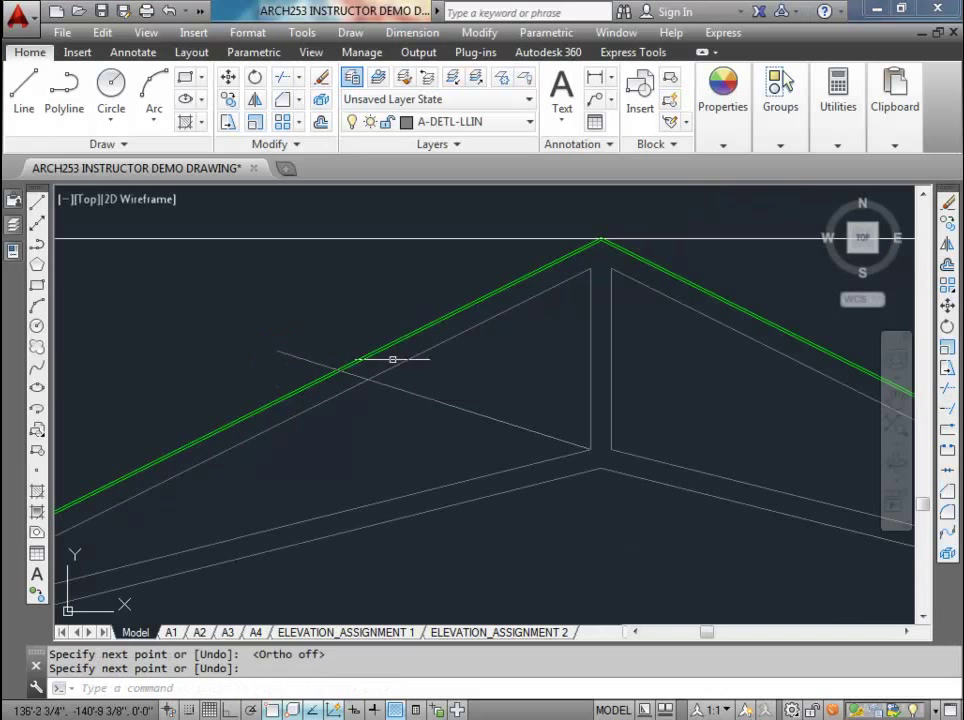
- Offset the diagonal web line 1 3/4 inches to both sides
{"action": "left_click", "coordinate": [320, 122]}
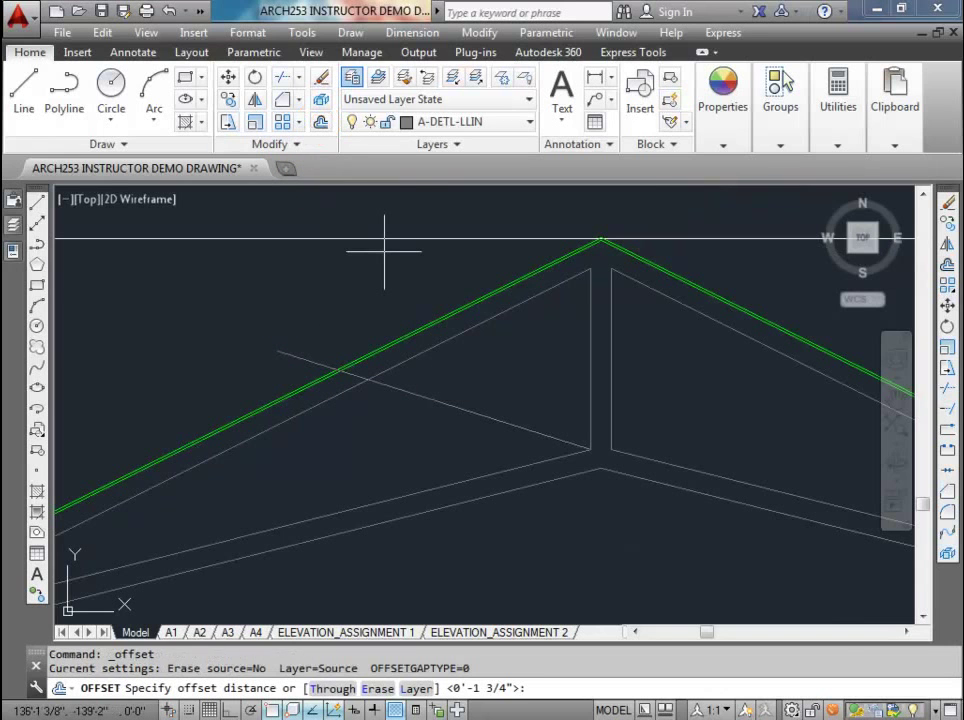
{"action": "key", "text": "Return"}
{"action": "left_click", "coordinate": [493, 414]}
{"action": "left_click", "coordinate": [523, 372]}
{"action": "right_click", "coordinate": [479, 438]}
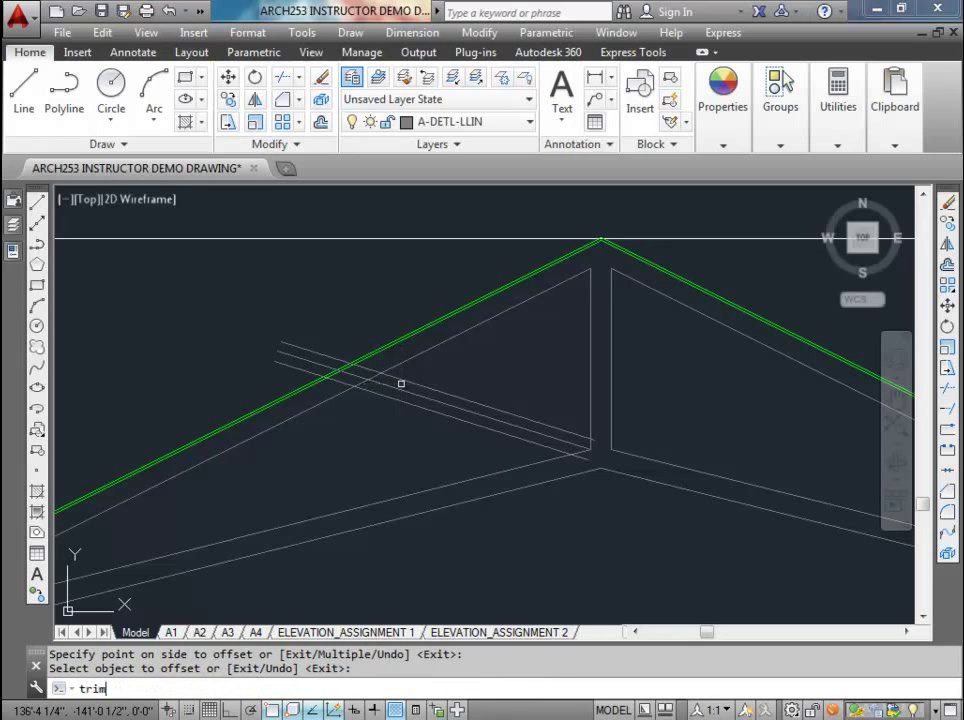
{"action": "key", "text": "Return"}
{"action": "key", "text": "Escape"}
{"action": "key", "text": "Escape"}
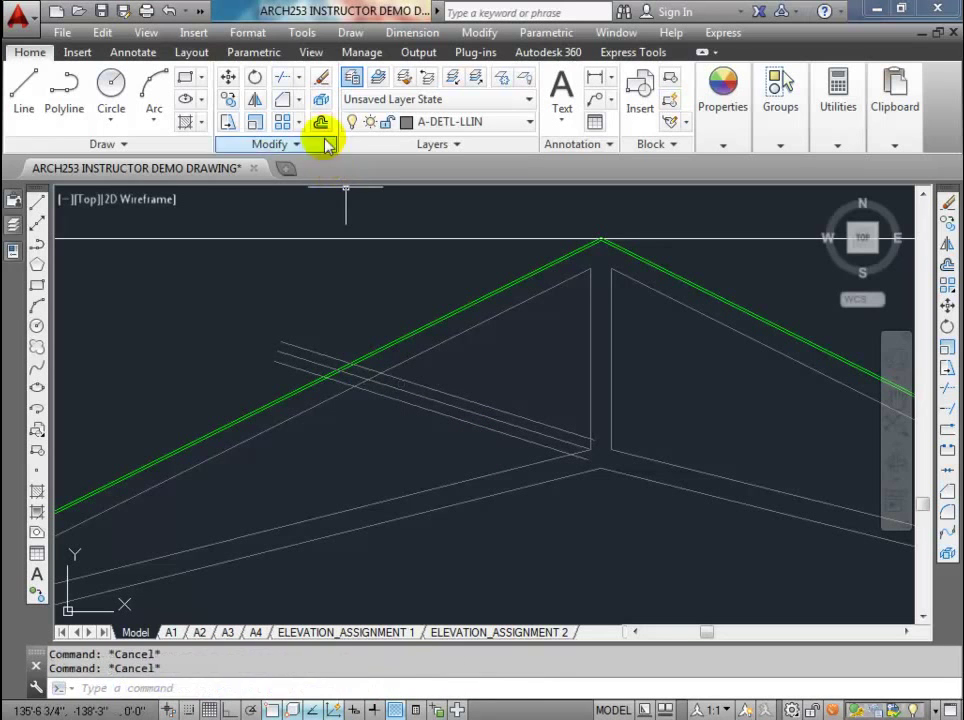
{"action": "left_click", "coordinate": [282, 97]}
{"action": "key", "text": "Escape"}
{"action": "key", "text": "Escape"}
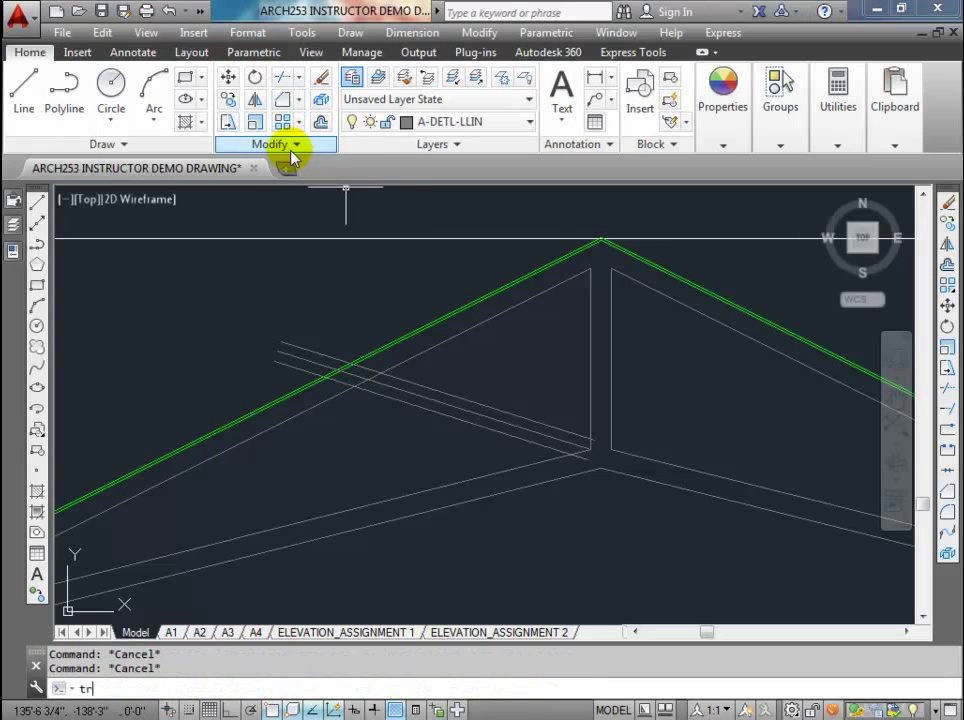
- Trim the three diagonal web lines above the left top chord, using the top chord, left post line and upper bottom chord line as cutting edges
{"action": "type", "text": "trim"}
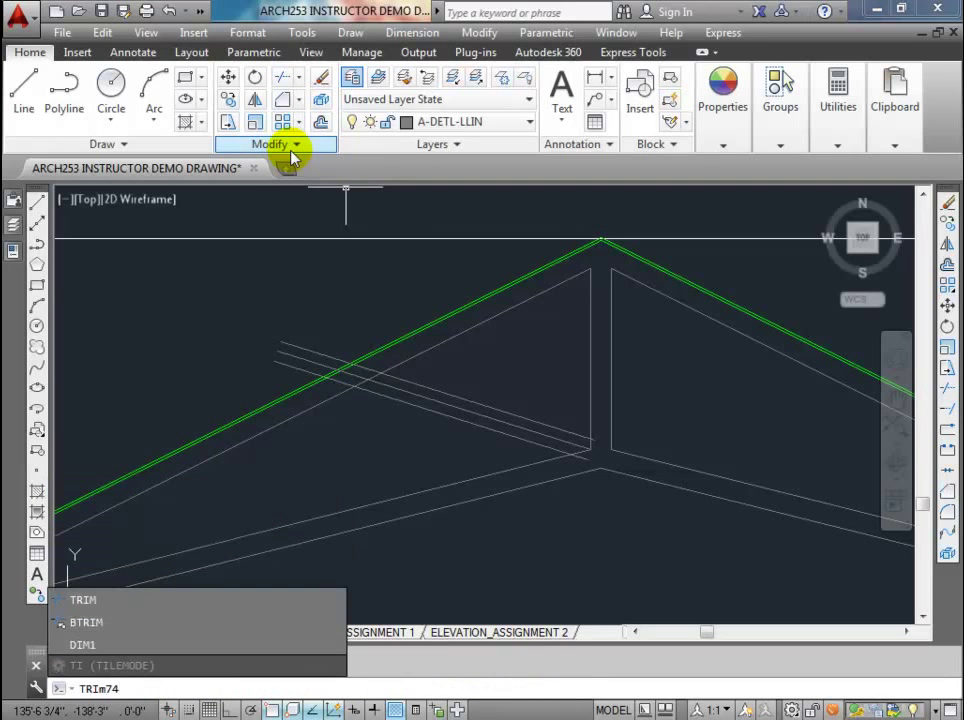
{"action": "key", "text": "Return"}
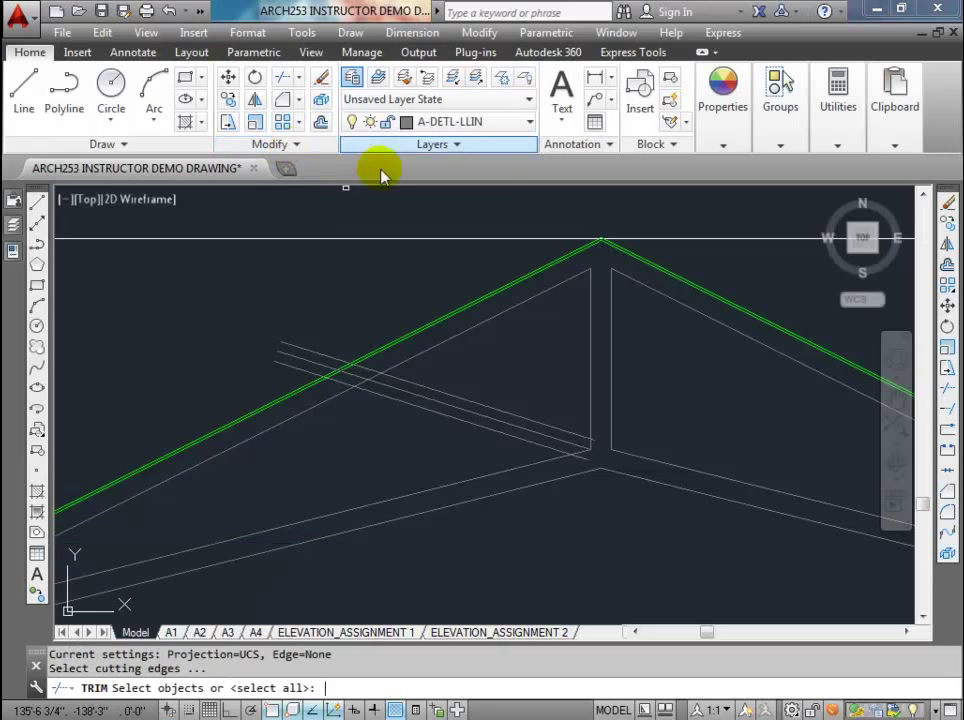
{"action": "left_click", "coordinate": [434, 350]}
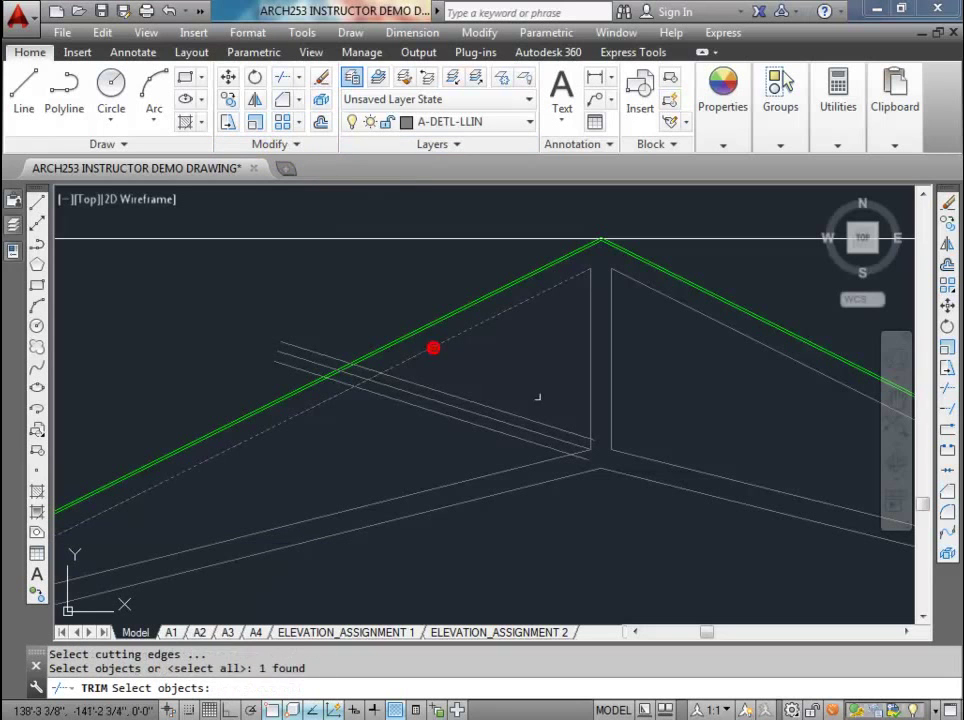
{"action": "left_click", "coordinate": [589, 418]}
{"action": "left_click", "coordinate": [550, 457]}
{"action": "scroll", "coordinate": [320, 374], "scroll_direction": "up", "scroll_amount": 2}
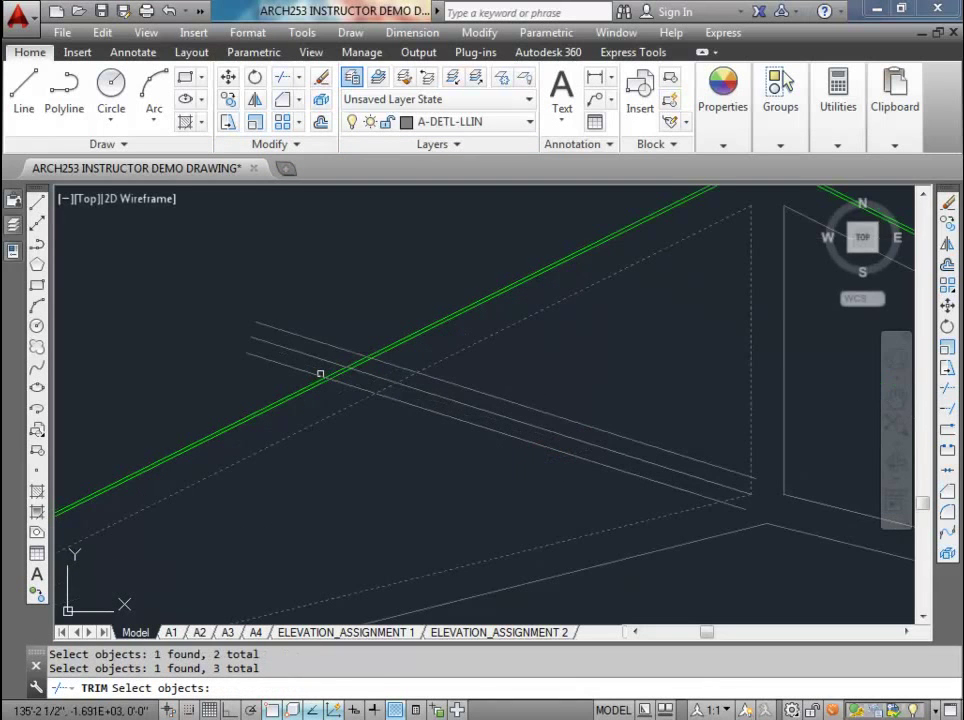
{"action": "key", "text": "Return"}
{"action": "left_click", "coordinate": [318, 323]}
{"action": "left_click", "coordinate": [256, 366]}
{"action": "scroll", "coordinate": [305, 346], "scroll_direction": "down", "scroll_amount": 2}
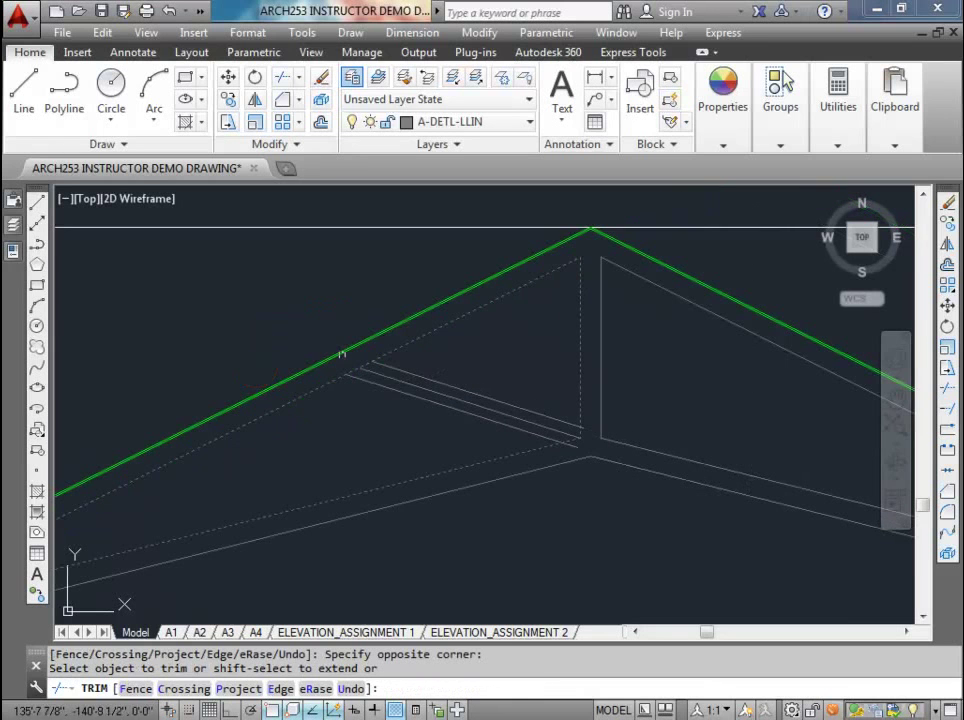
- Trim the diagonal web's lower ends at the post and bottom chord, and erase its centre line
{"action": "scroll", "coordinate": [590, 456], "scroll_direction": "up", "scroll_amount": 3}
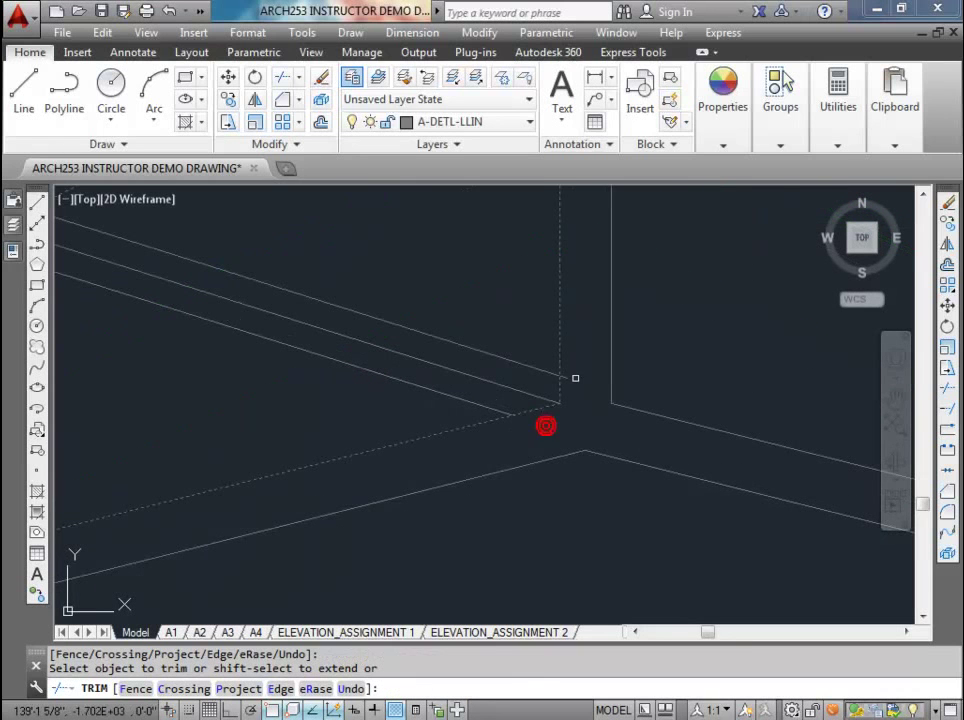
{"action": "key", "text": "Return"}
{"action": "left_click", "coordinate": [525, 394]}
{"action": "key", "text": "Delete"}
{"action": "scroll", "coordinate": [524, 372], "scroll_direction": "down", "scroll_amount": 2}
{"action": "middle_click_drag", "start_coordinate": [485, 377], "coordinate": [534, 387]}
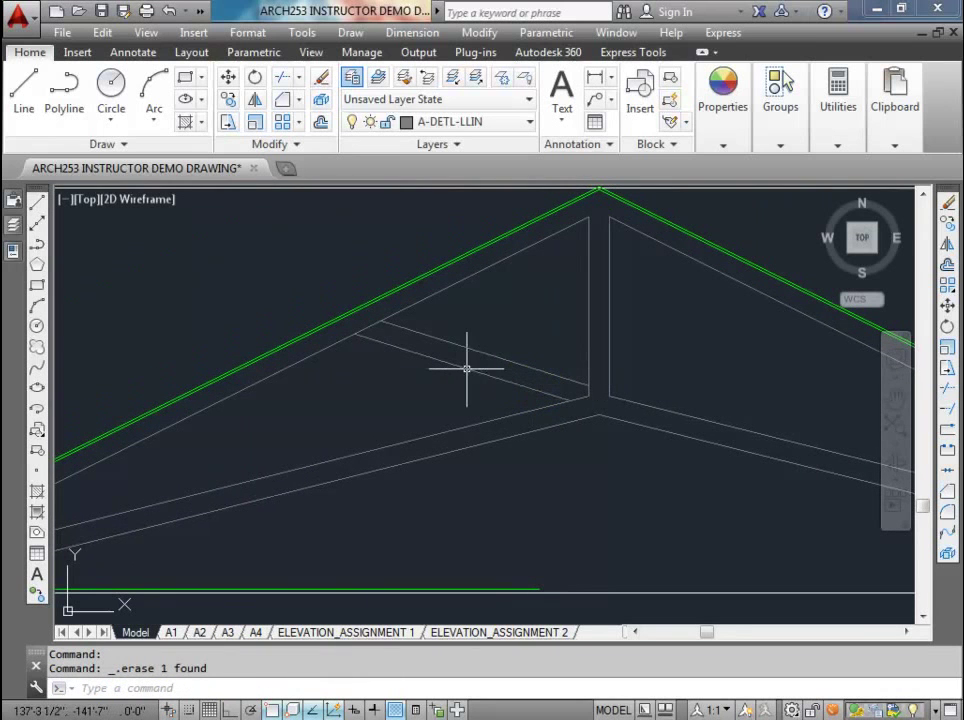
- Draw a vertical line from where the diagonal's lower edge meets the left top chord down to below the bottom chord
{"action": "type", "text": "l"}
{"action": "key", "text": "Return"}
{"action": "left_click", "coordinate": [355, 333]}
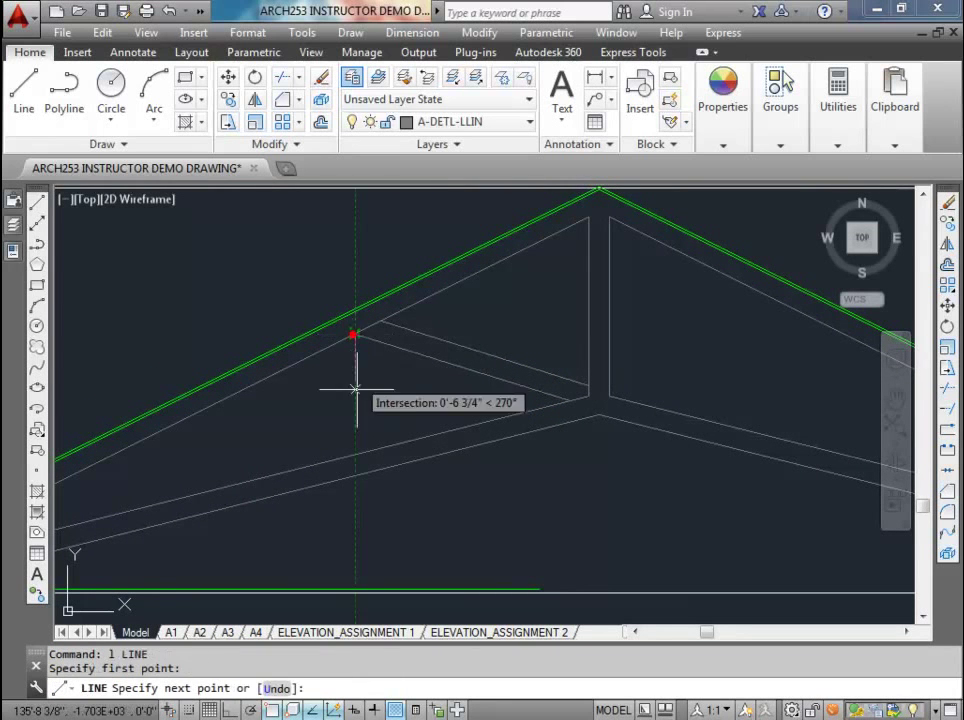
{"action": "left_click", "coordinate": [355, 515]}
{"action": "key", "text": "Return"}
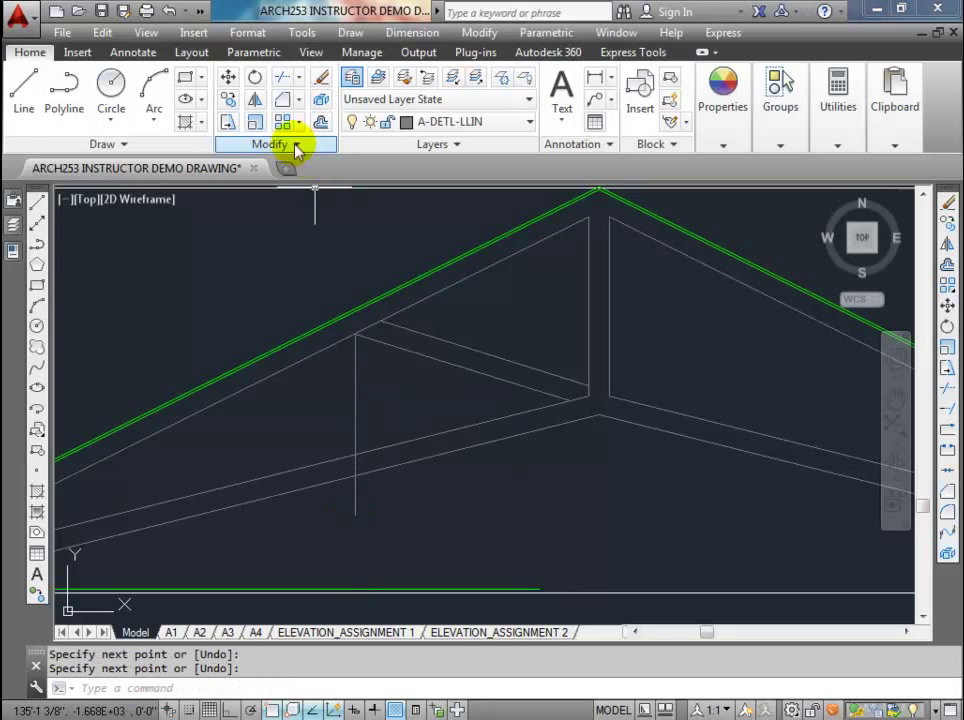
- Offset the vertical web line 1 3/4 inches to both sides and erase the original line
{"action": "left_click", "coordinate": [320, 122]}
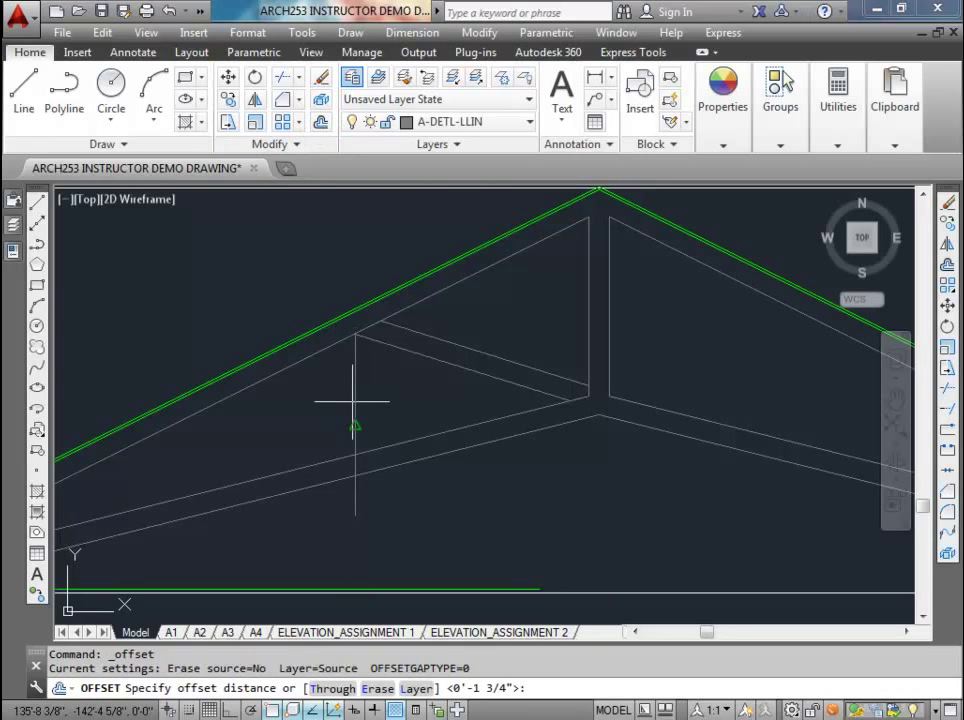
{"action": "key", "text": "Return"}
{"action": "left_click", "coordinate": [354, 397]}
{"action": "left_click", "coordinate": [389, 394]}
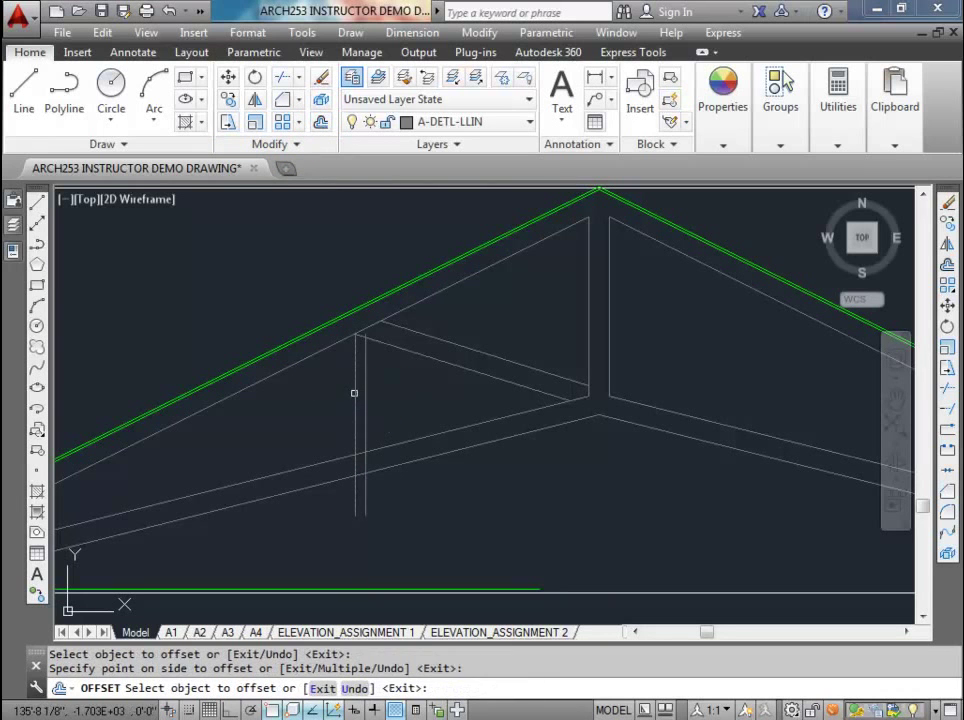
{"action": "key", "text": "Return"}
{"action": "left_click", "coordinate": [355, 372]}
{"action": "key", "text": "Delete"}
- Trim the vertical web lines below the bottom chord's upper edge and remove the chord edge between them
{"action": "type", "text": "tr"}
{"action": "key", "text": "Return"}
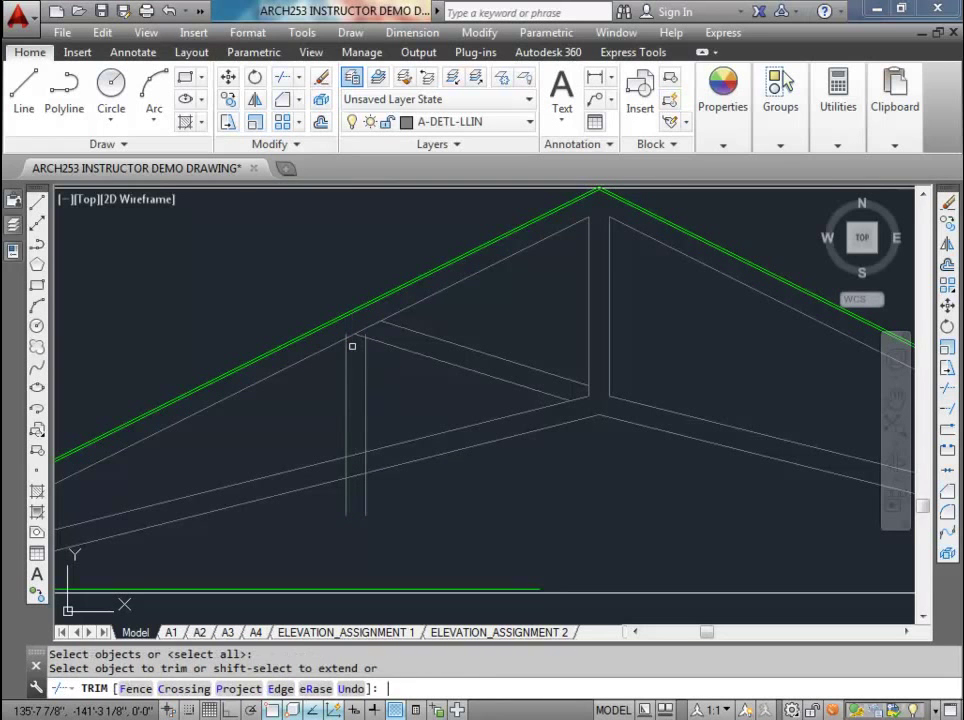
{"action": "left_click", "coordinate": [387, 512]}
{"action": "left_click", "coordinate": [327, 501]}
{"action": "scroll", "coordinate": [340, 500], "scroll_direction": "up", "scroll_amount": 4}
{"action": "left_click", "coordinate": [409, 432]}
{"action": "left_click", "coordinate": [312, 437]}
- Trim the top chord edge and web stubs at the upper web joint, plus the leftovers where the diagonal meets the post
{"action": "scroll", "coordinate": [359, 400], "scroll_direction": "down", "scroll_amount": 2}
{"action": "scroll", "coordinate": [338, 291], "scroll_direction": "up", "scroll_amount": 2}
{"action": "left_click", "coordinate": [338, 291]}
{"action": "left_click", "coordinate": [312, 259]}
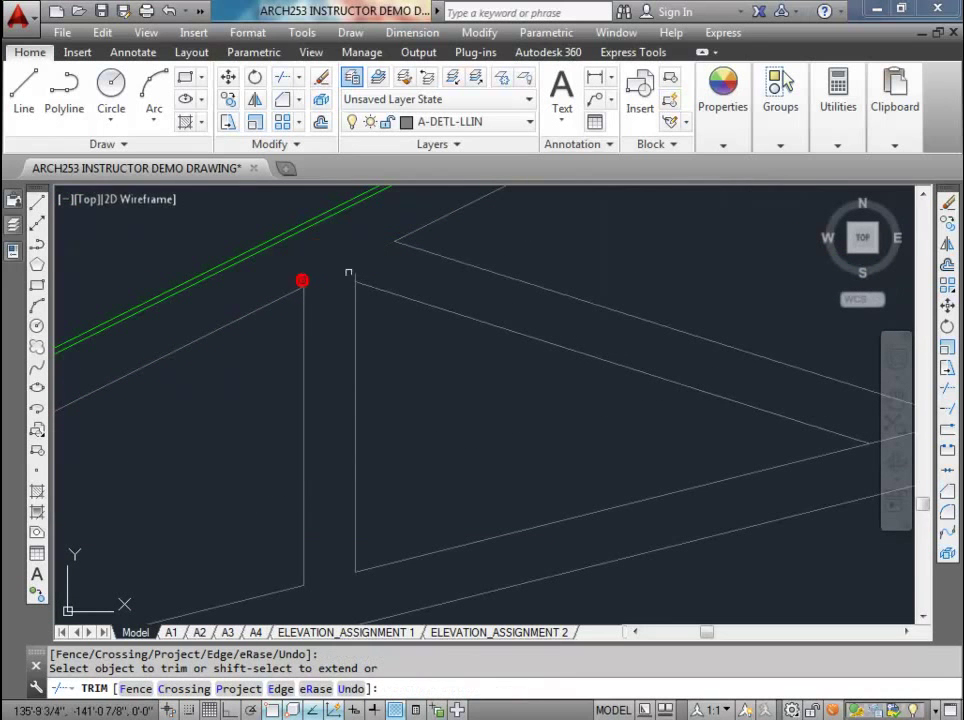
{"action": "scroll", "coordinate": [538, 333], "scroll_direction": "down", "scroll_amount": 2}
{"action": "scroll", "coordinate": [613, 344], "scroll_direction": "up", "scroll_amount": 2}
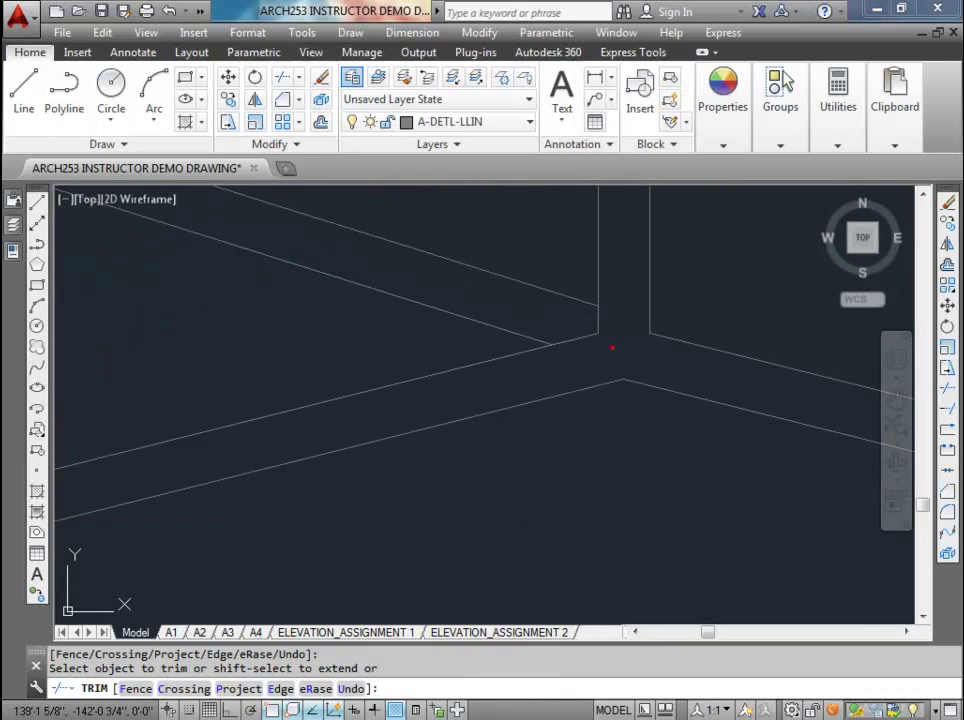
{"action": "left_click", "coordinate": [566, 312]}
{"action": "scroll", "coordinate": [544, 348], "scroll_direction": "down", "scroll_amount": 2}
{"action": "scroll", "coordinate": [500, 360], "scroll_direction": "up", "scroll_amount": 2}
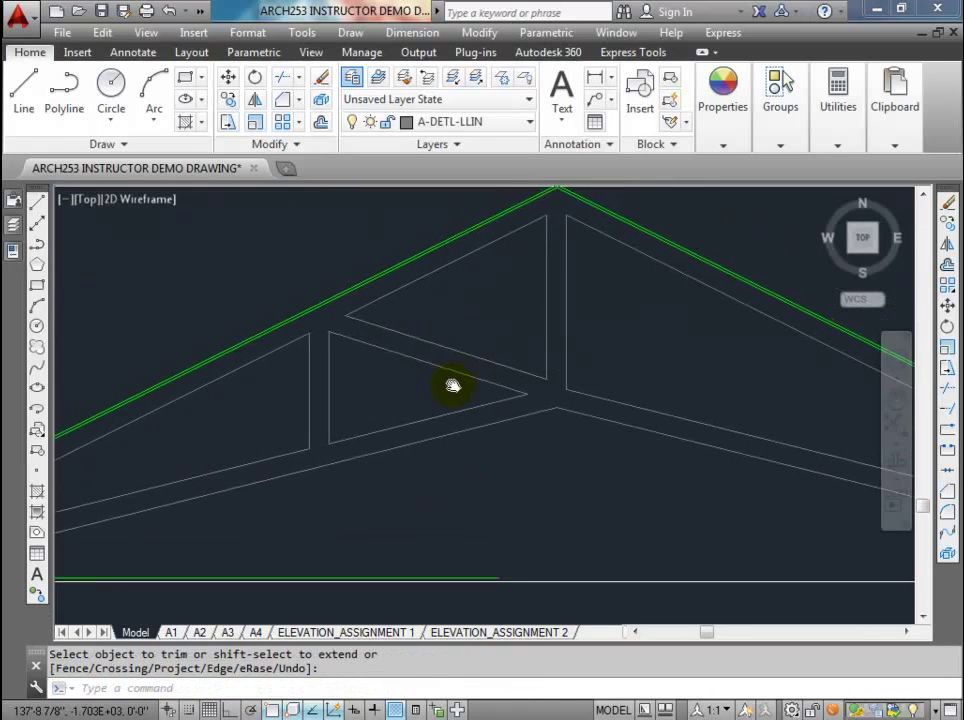
{"action": "scroll", "coordinate": [456, 381], "scroll_direction": "down", "scroll_amount": 2}
- Mirror the left diagonal and vertical web lines about the line from the ridge to the bottom chord's peak, keeping the originals
{"action": "left_click", "coordinate": [441, 386]}
{"action": "left_click", "coordinate": [415, 344]}
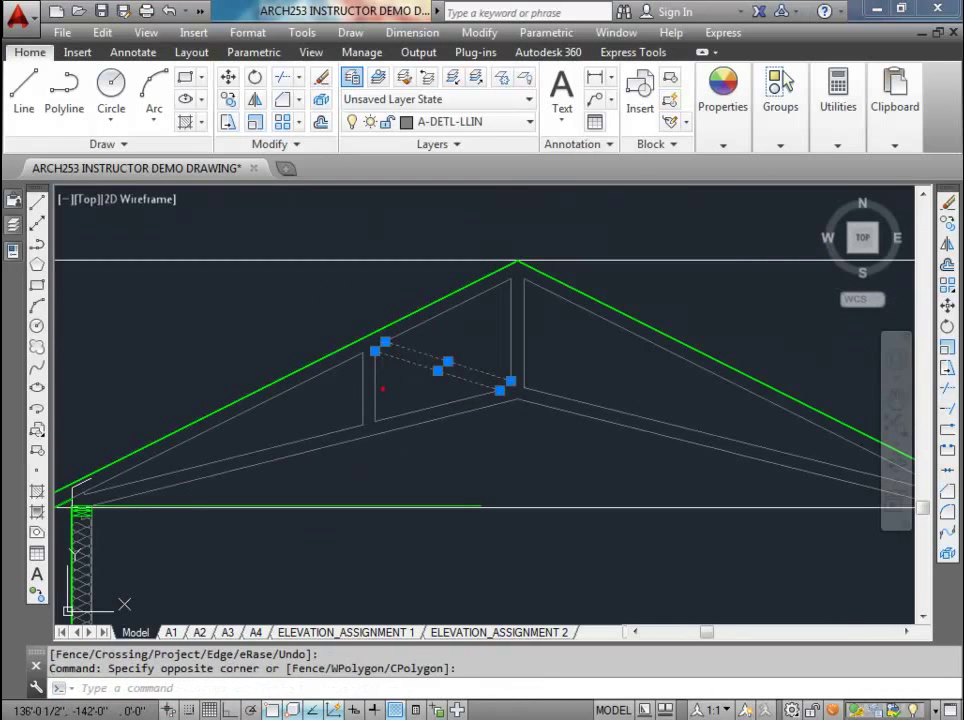
{"action": "left_click", "coordinate": [383, 390]}
{"action": "left_click", "coordinate": [351, 381]}
{"action": "left_click", "coordinate": [257, 100]}
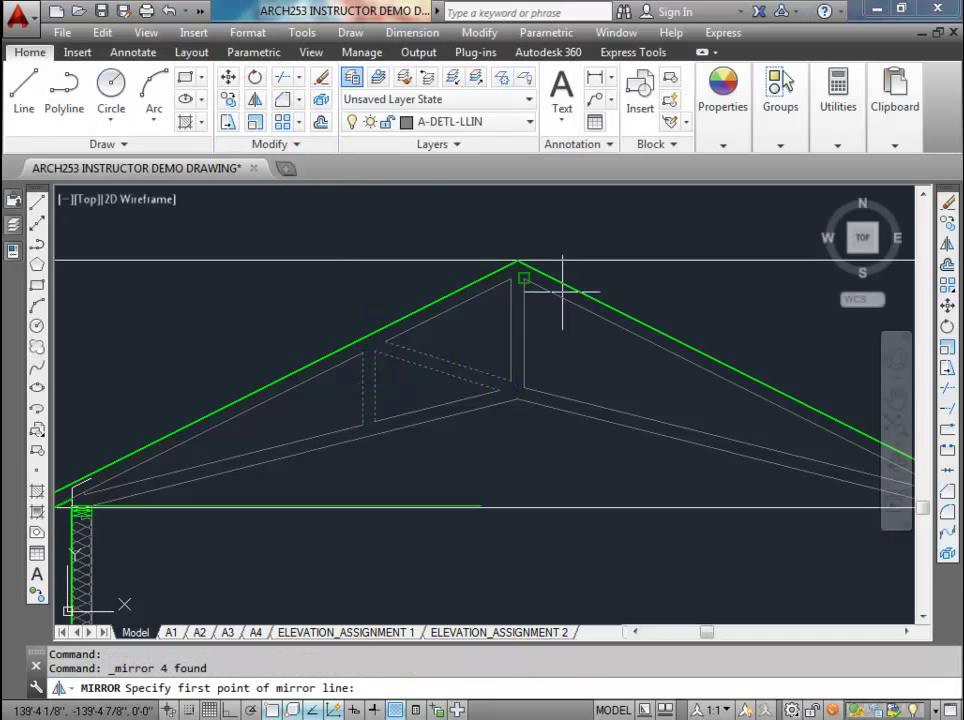
{"action": "left_click", "coordinate": [518, 260]}
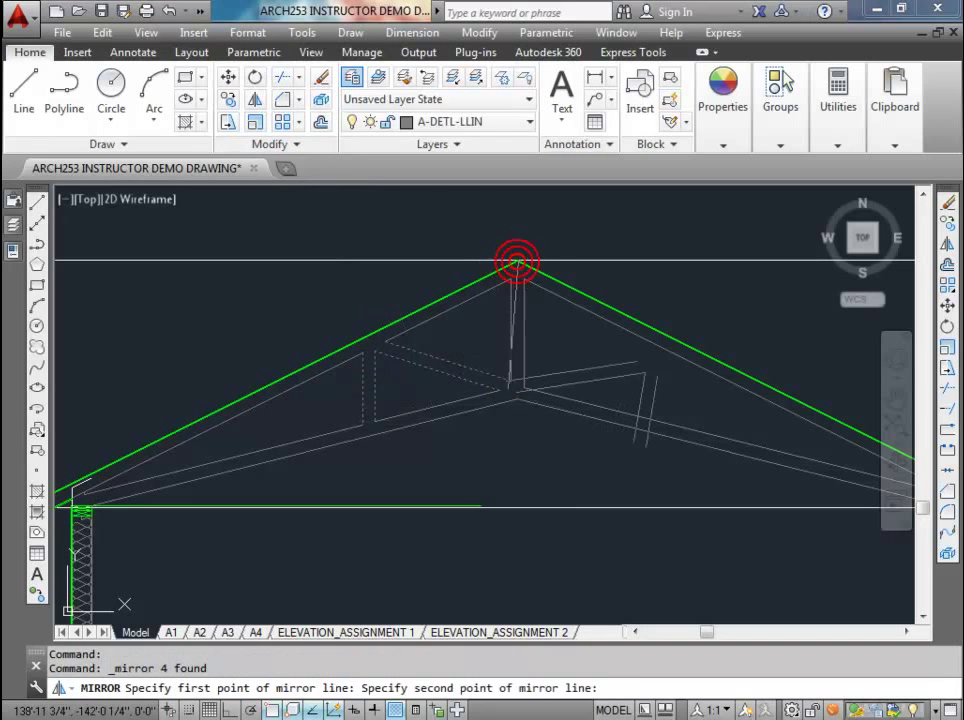
{"action": "left_click", "coordinate": [518, 397]}
{"action": "key", "text": "Return"}
- Trim the right post line's stub and the bottom chord's upper edge between the post and the mirrored diagonal
{"action": "scroll", "coordinate": [590, 372], "scroll_direction": "up", "scroll_amount": 3}
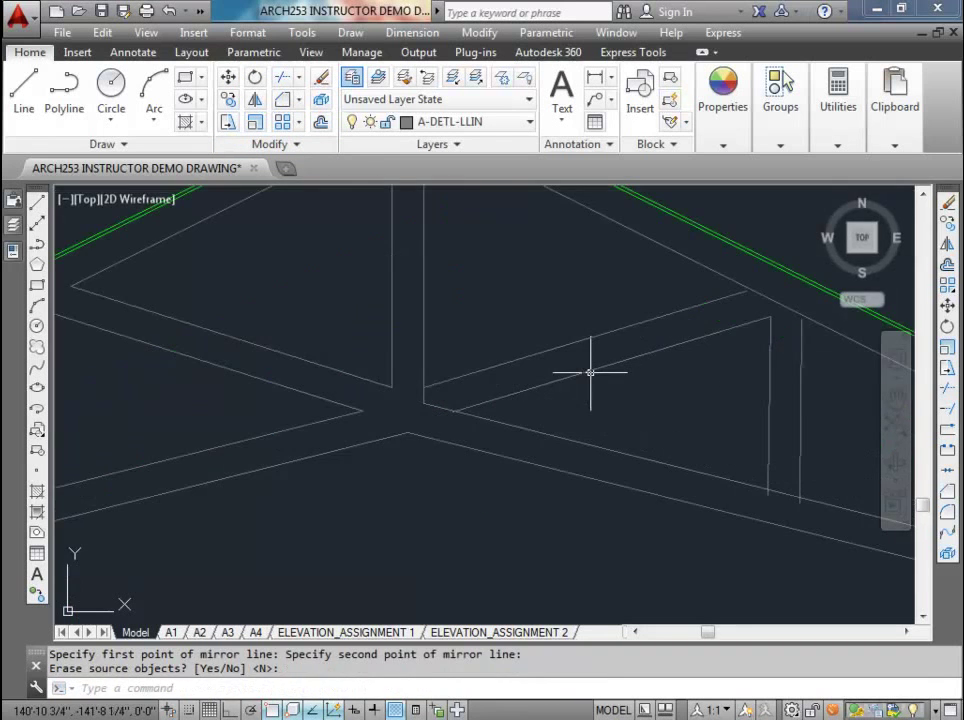
{"action": "key", "text": "Return"}
{"action": "scroll", "coordinate": [590, 372], "scroll_direction": "down", "scroll_amount": 3}
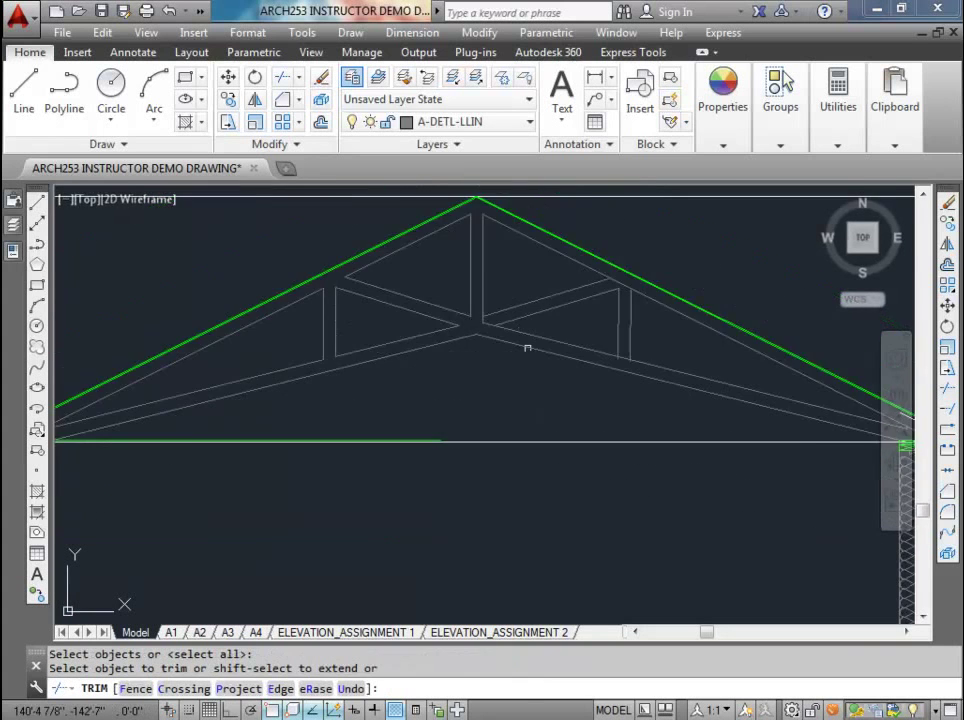
{"action": "scroll", "coordinate": [482, 318], "scroll_direction": "up", "scroll_amount": 3}
{"action": "left_click", "coordinate": [450, 300]}
{"action": "left_click", "coordinate": [456, 300]}
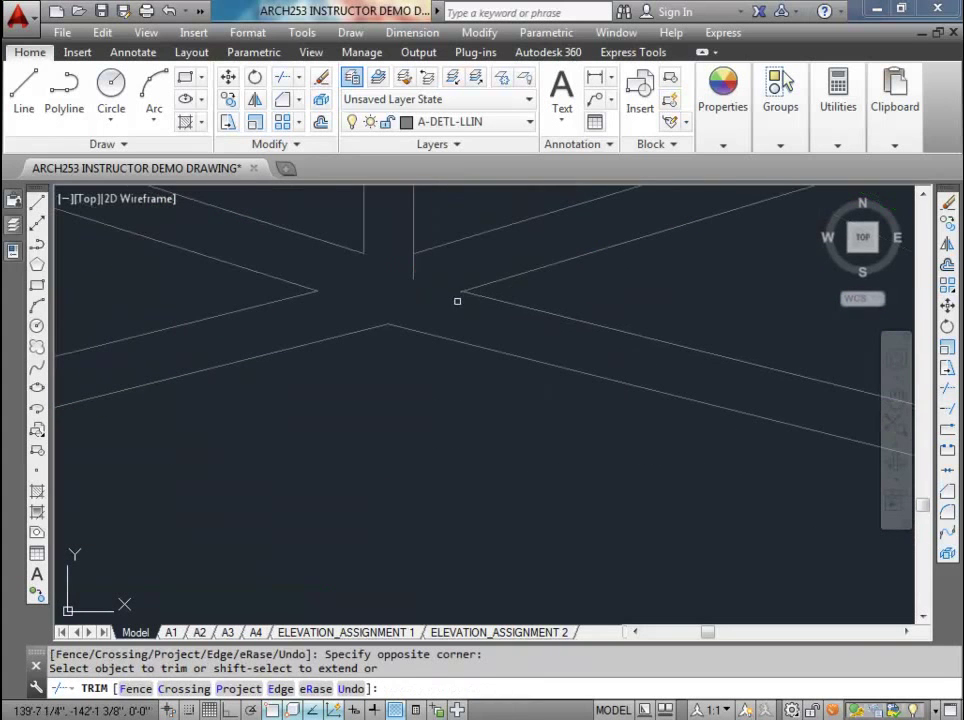
{"action": "scroll", "coordinate": [415, 325], "scroll_direction": "up", "scroll_amount": 2}
{"action": "left_click", "coordinate": [403, 322]}
{"action": "scroll", "coordinate": [405, 335], "scroll_direction": "up", "scroll_amount": 3}
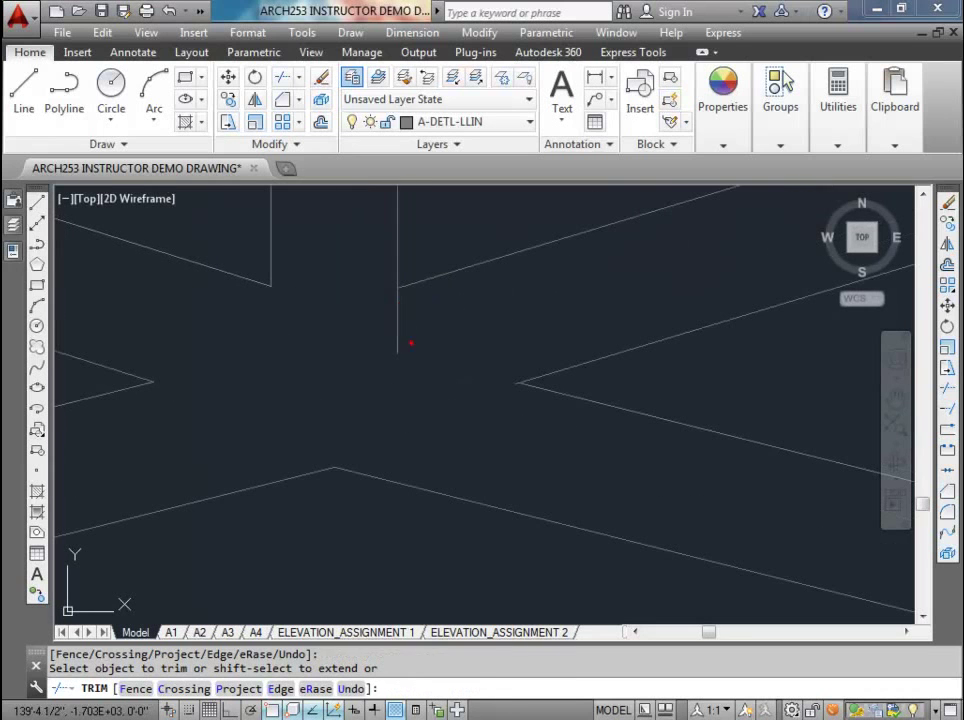
{"action": "left_click", "coordinate": [383, 297]}
{"action": "left_click", "coordinate": [514, 384]}
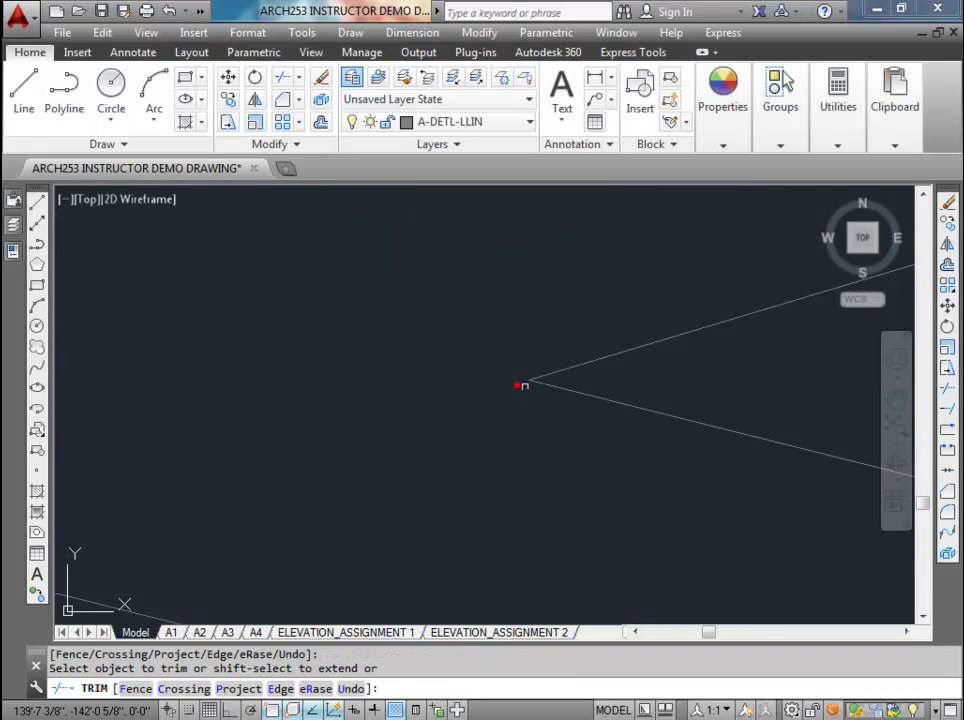
{"action": "scroll", "coordinate": [514, 396], "scroll_direction": "down", "scroll_amount": 4}
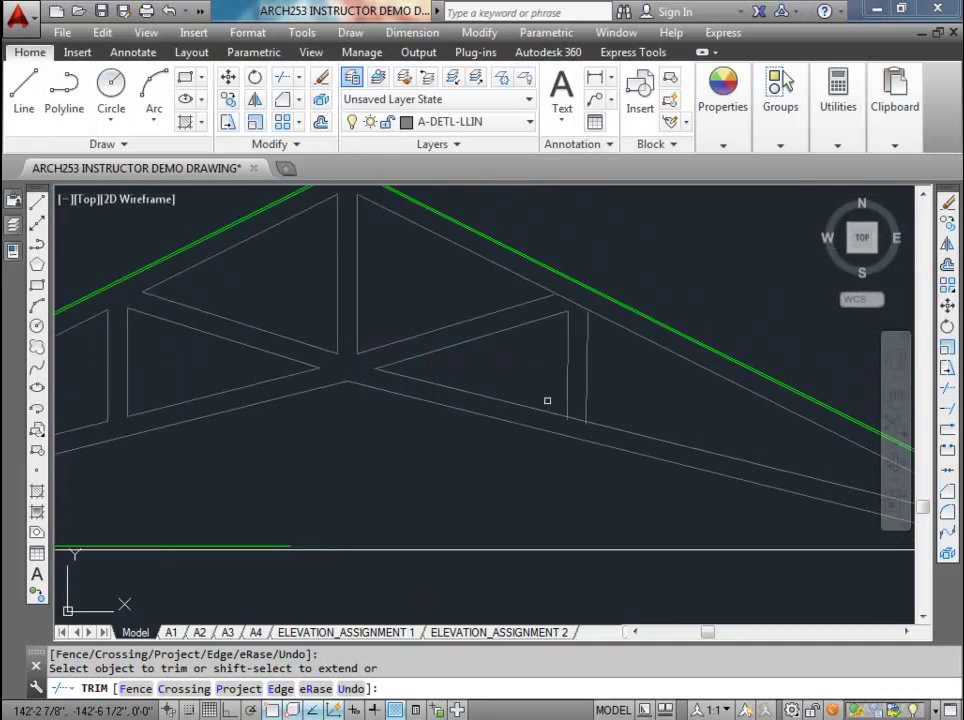
- Trim the bottom chord's upper edge between the mirrored vertical web lines and the web ends projecting below it
{"action": "scroll", "coordinate": [547, 400], "scroll_direction": "up", "scroll_amount": 2}
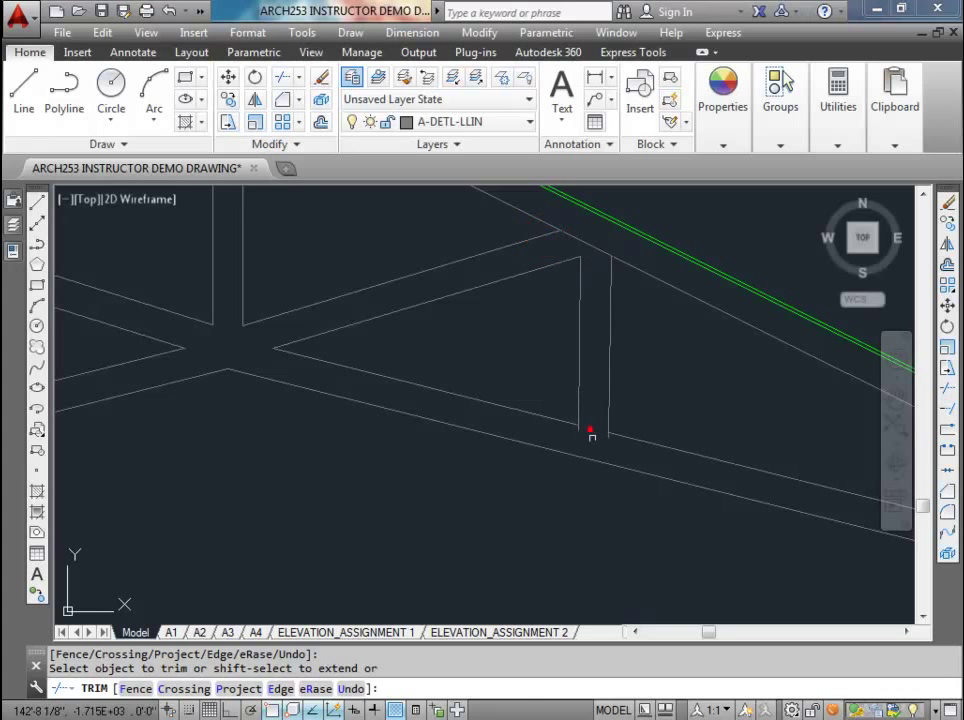
{"action": "left_click", "coordinate": [590, 428]}
{"action": "left_click", "coordinate": [572, 427]}
{"action": "key", "text": "Return"}
{"action": "scroll", "coordinate": [579, 402], "scroll_direction": "down", "scroll_amount": 3}
{"action": "scroll", "coordinate": [577, 398], "scroll_direction": "down", "scroll_amount": 2}
{"action": "middle_click_drag", "start_coordinate": [475, 371], "coordinate": [580, 391]}
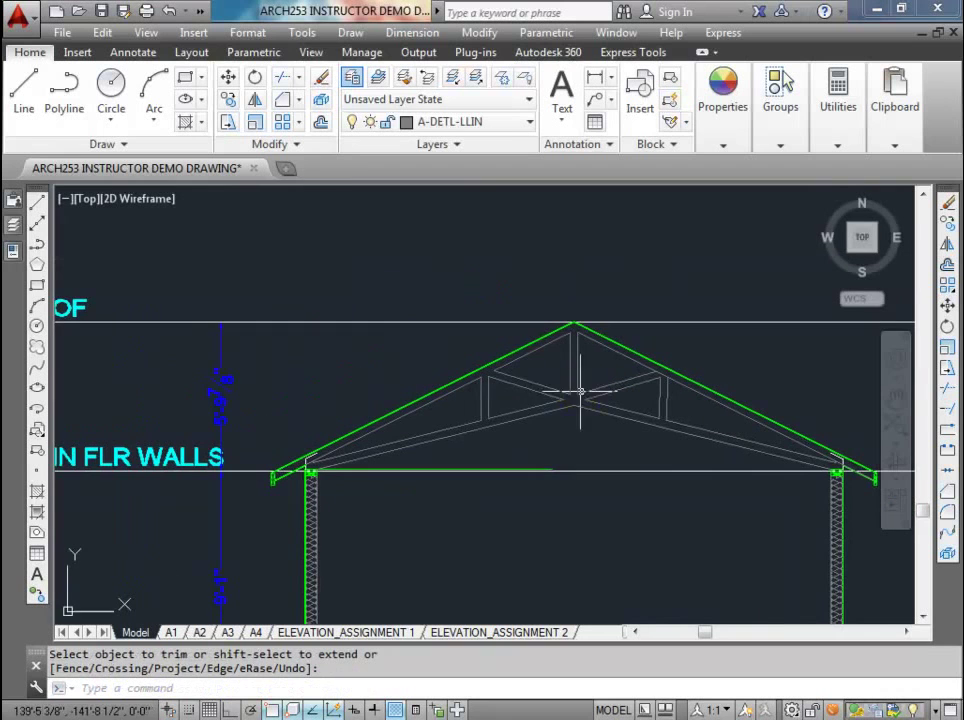
- Stretch the green horizontal line's ends to the bottom chord's peak and the left top plate's inner corner
{"action": "scroll", "coordinate": [559, 475], "scroll_direction": "up", "scroll_amount": 2}
{"action": "left_click", "coordinate": [547, 461]}
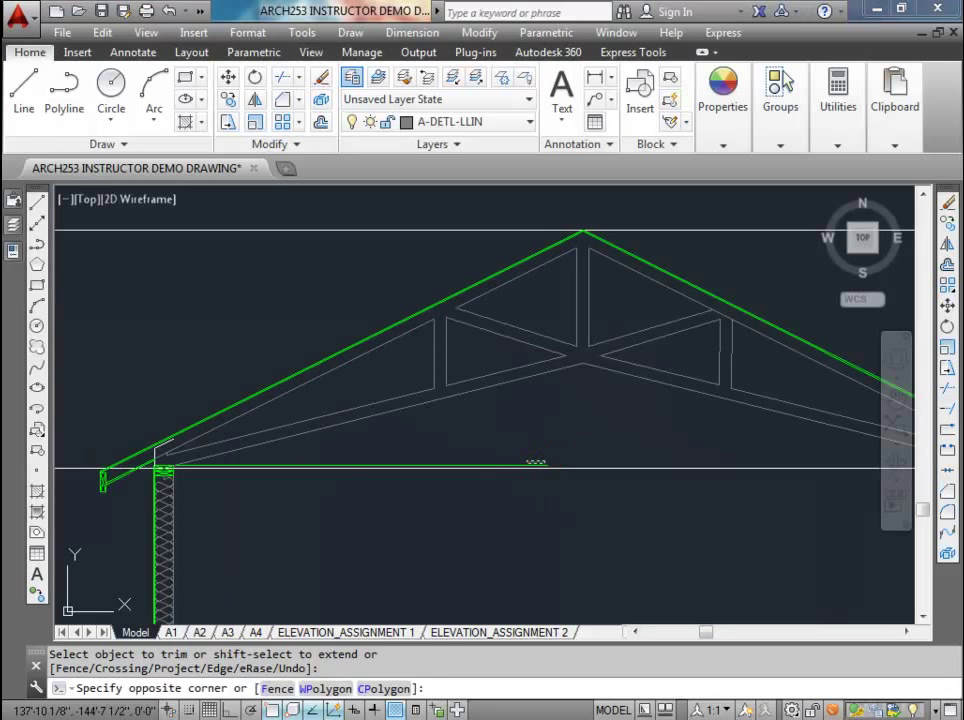
{"action": "left_click", "coordinate": [527, 462]}
{"action": "left_click", "coordinate": [547, 461]}
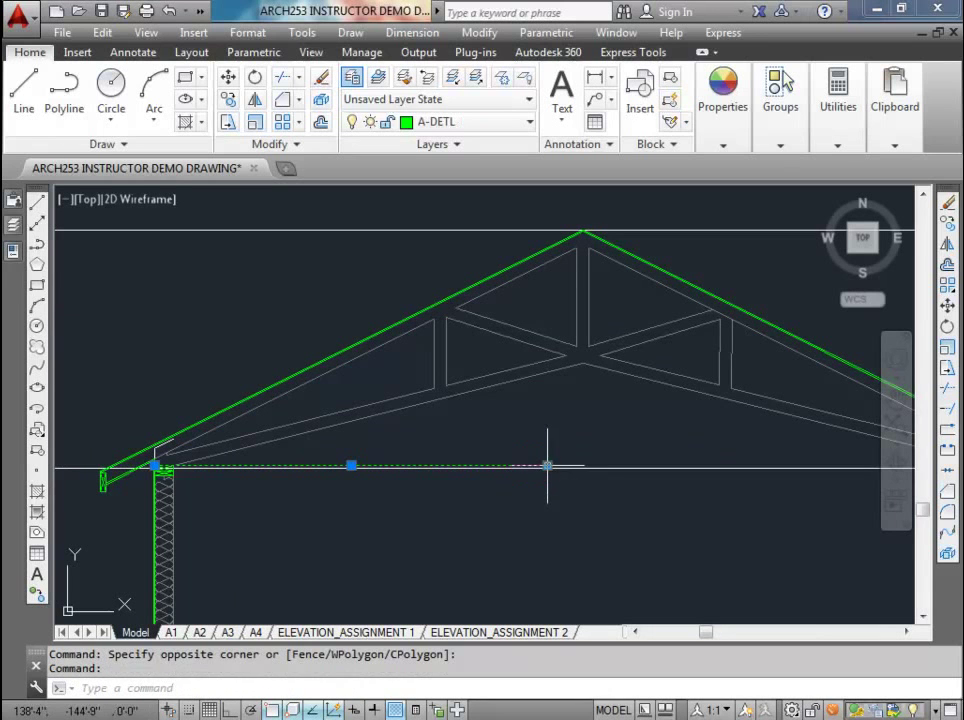
{"action": "left_click", "coordinate": [547, 465]}
{"action": "left_click", "coordinate": [583, 360]}
{"action": "scroll", "coordinate": [405, 440], "scroll_direction": "up", "scroll_amount": 5}
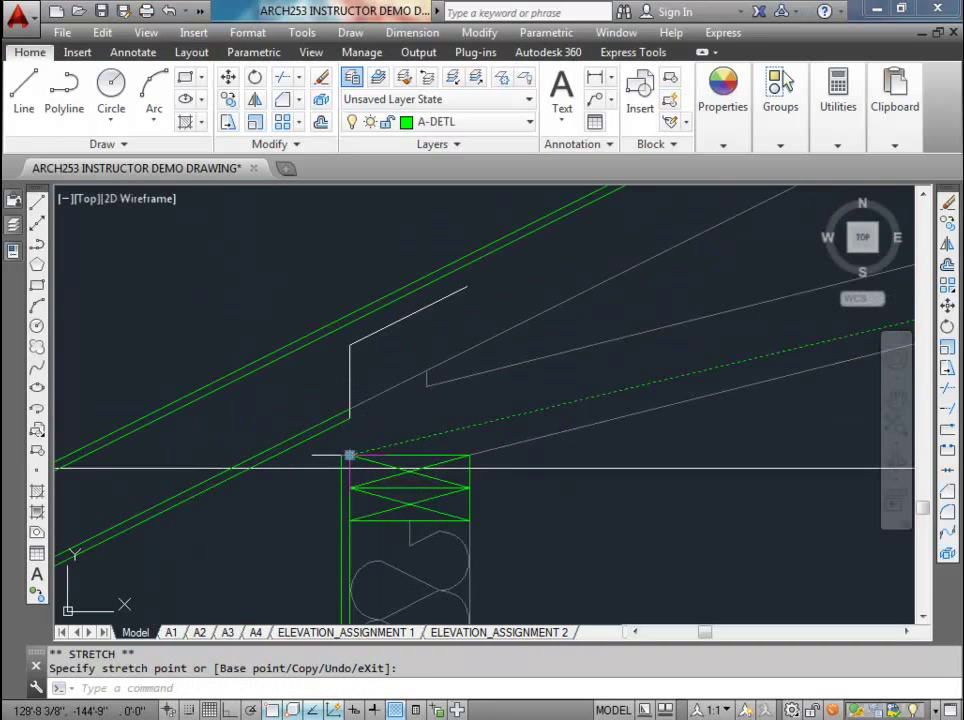
{"action": "scroll", "coordinate": [460, 445], "scroll_direction": "down", "scroll_amount": 6}
{"action": "key", "text": "Escape"}
{"action": "middle_click_drag", "start_coordinate": [557, 440], "coordinate": [316, 447]}
{"action": "key", "text": "Escape"}
- Try to send the grey lower edge of the left bottom chord to the back of the draw order
{"action": "right_click", "coordinate": [364, 406]}
{"action": "mouse_move", "coordinate": [548, 470]}
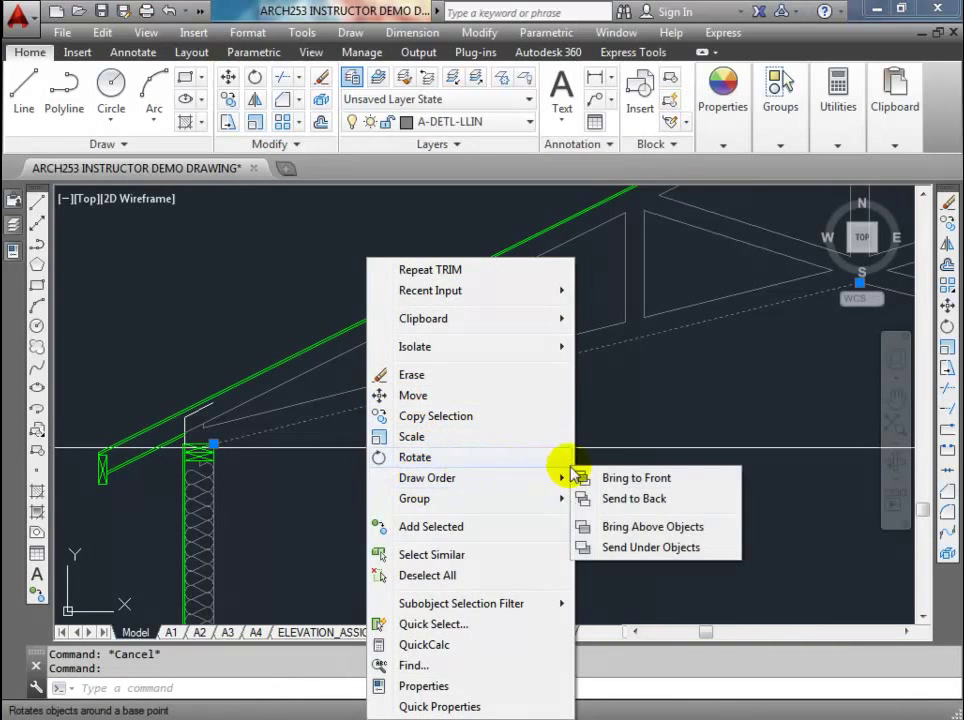
{"action": "left_click", "coordinate": [622, 497]}
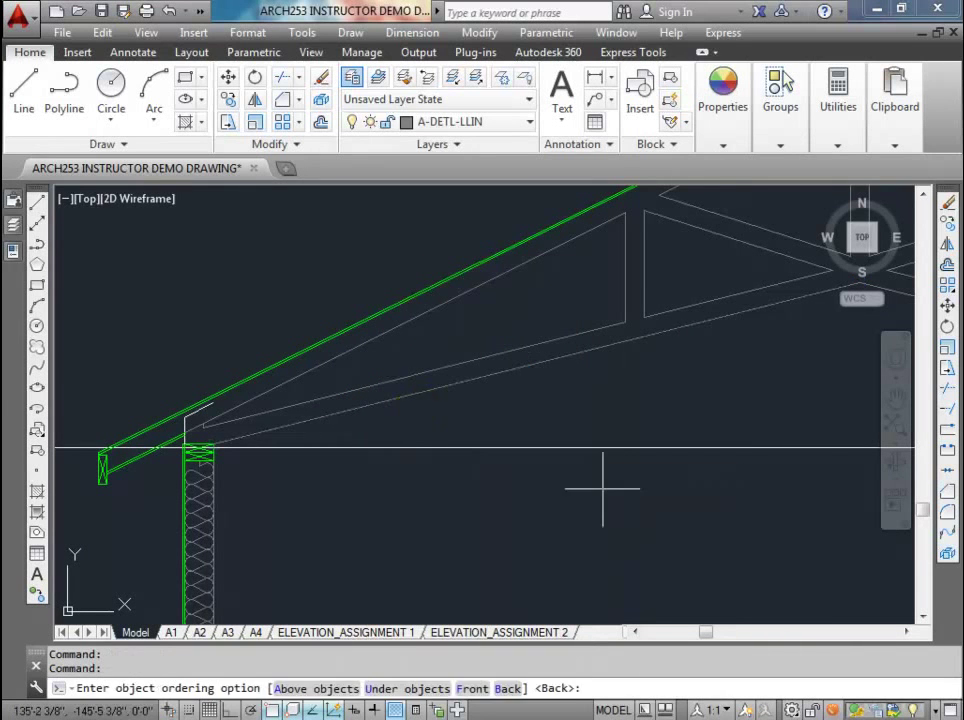
{"action": "scroll", "coordinate": [344, 409], "scroll_direction": "up", "scroll_amount": 3}
{"action": "key", "text": "Escape"}
{"action": "key", "text": "Escape"}
- Erase the grey line that coincides with the green line along the left bottom chord's lower edge
{"action": "left_click", "coordinate": [349, 402]}
{"action": "scroll", "coordinate": [347, 405], "scroll_direction": "down", "scroll_amount": 3}
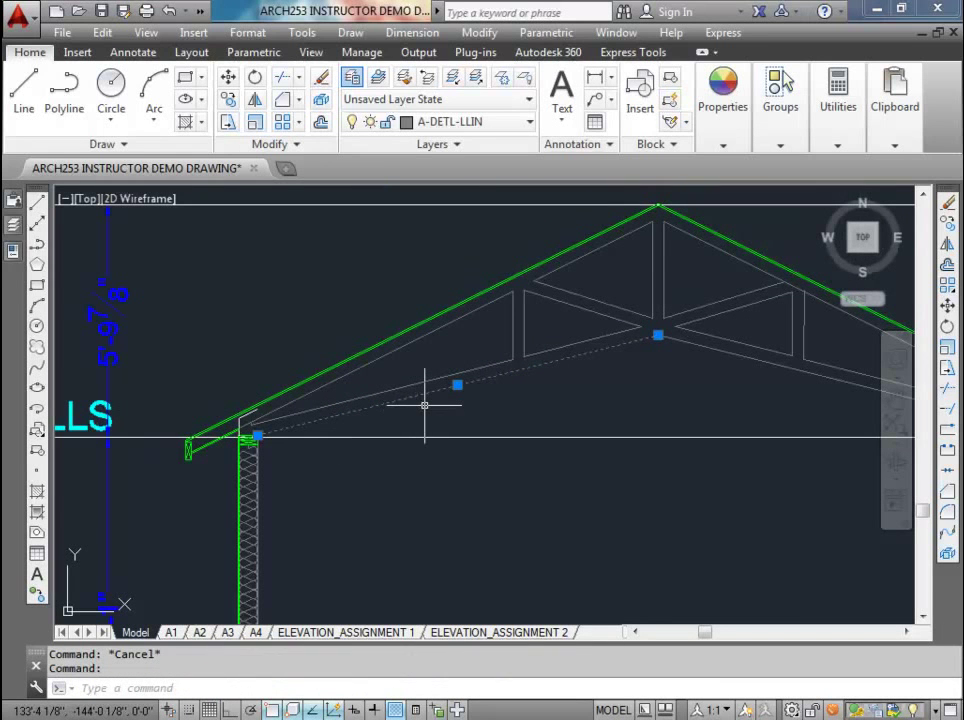
{"action": "key", "text": "Delete"}
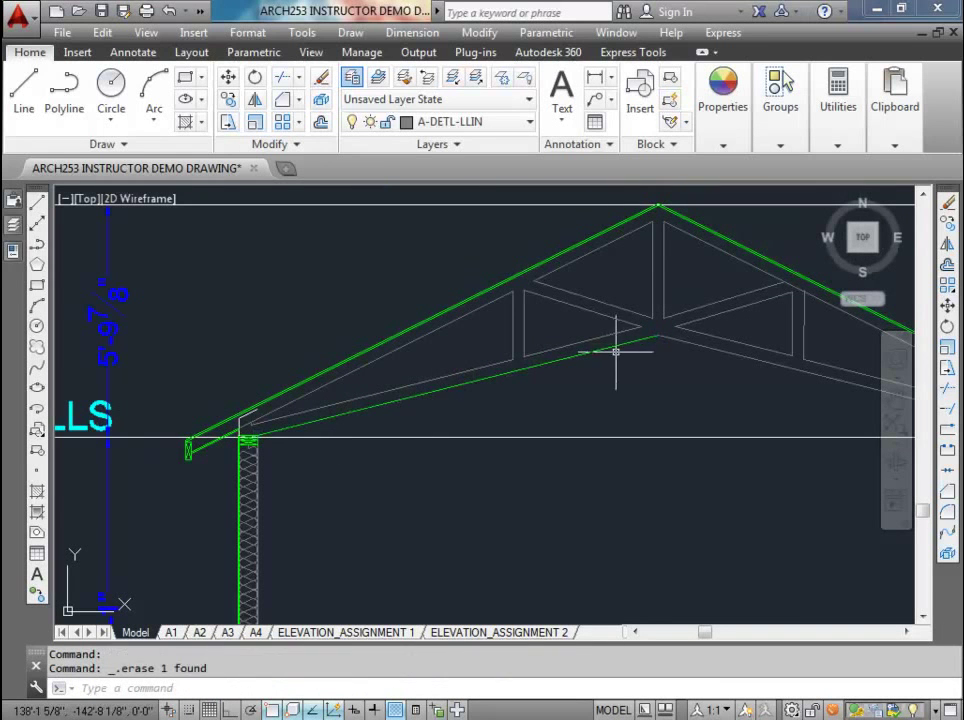
{"action": "left_click", "coordinate": [635, 338]}
{"action": "middle_click_drag", "start_coordinate": [635, 338], "coordinate": [490, 352]}
{"action": "key", "text": "Escape"}
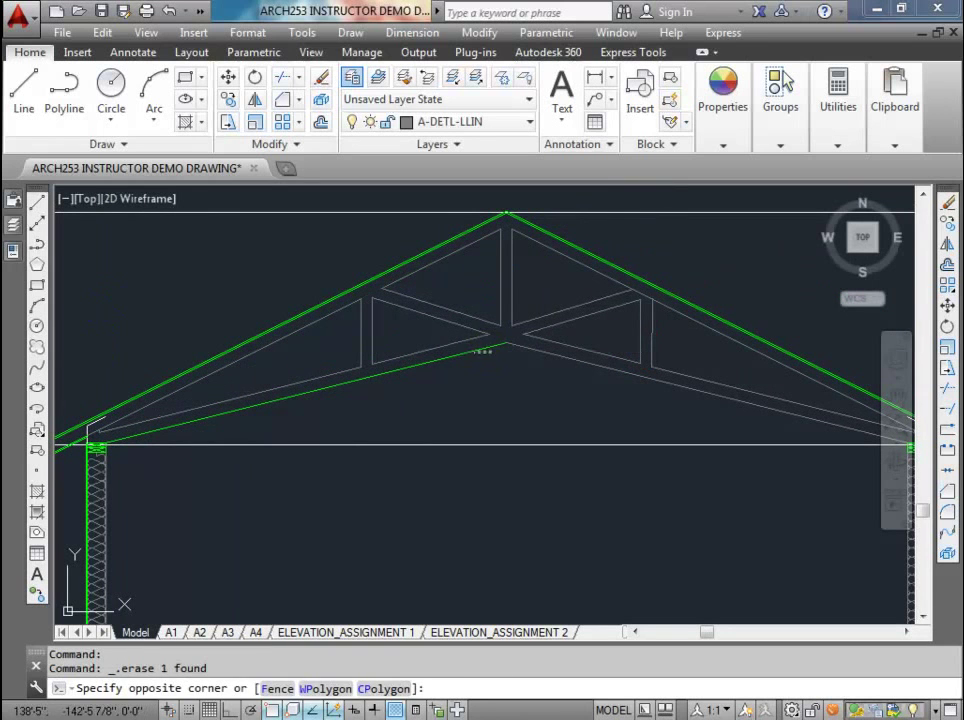
- Make the green line's layer A-DETL current and draw a line from the bottom chord's peak to the right top plate's inner corner
{"action": "left_click", "coordinate": [378, 77]}
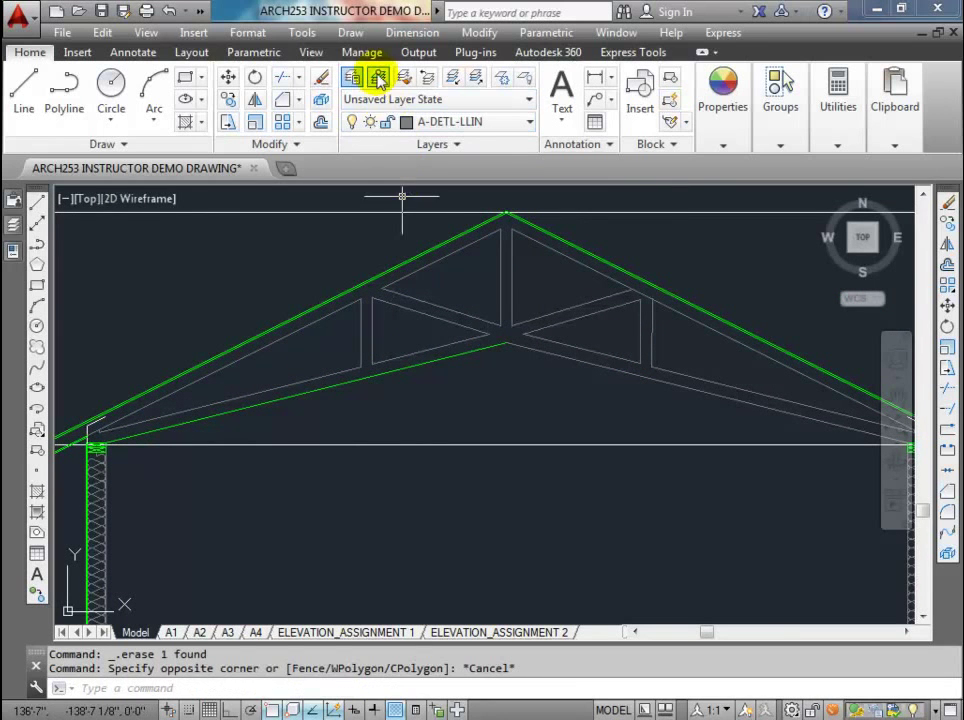
{"action": "left_click", "coordinate": [406, 369]}
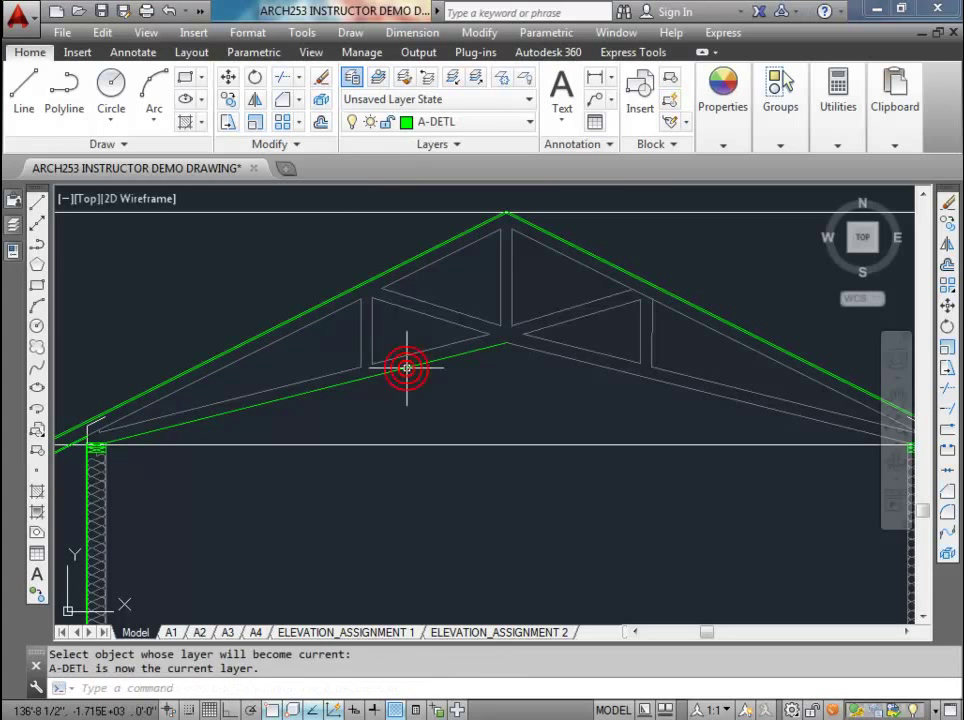
{"action": "type", "text": "l"}
{"action": "key", "text": "Return"}
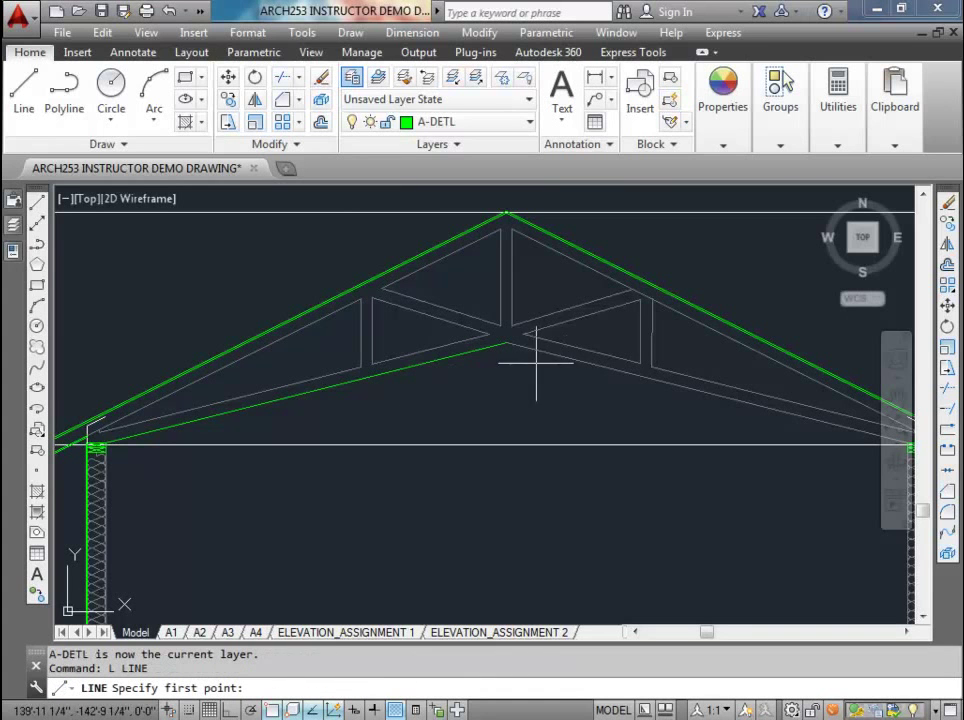
{"action": "scroll", "coordinate": [383, 385], "scroll_direction": "up", "scroll_amount": 5}
{"action": "left_click", "coordinate": [275, 299]}
{"action": "scroll", "coordinate": [452, 366], "scroll_direction": "down", "scroll_amount": 5}
{"action": "scroll", "coordinate": [704, 409], "scroll_direction": "up", "scroll_amount": 5}
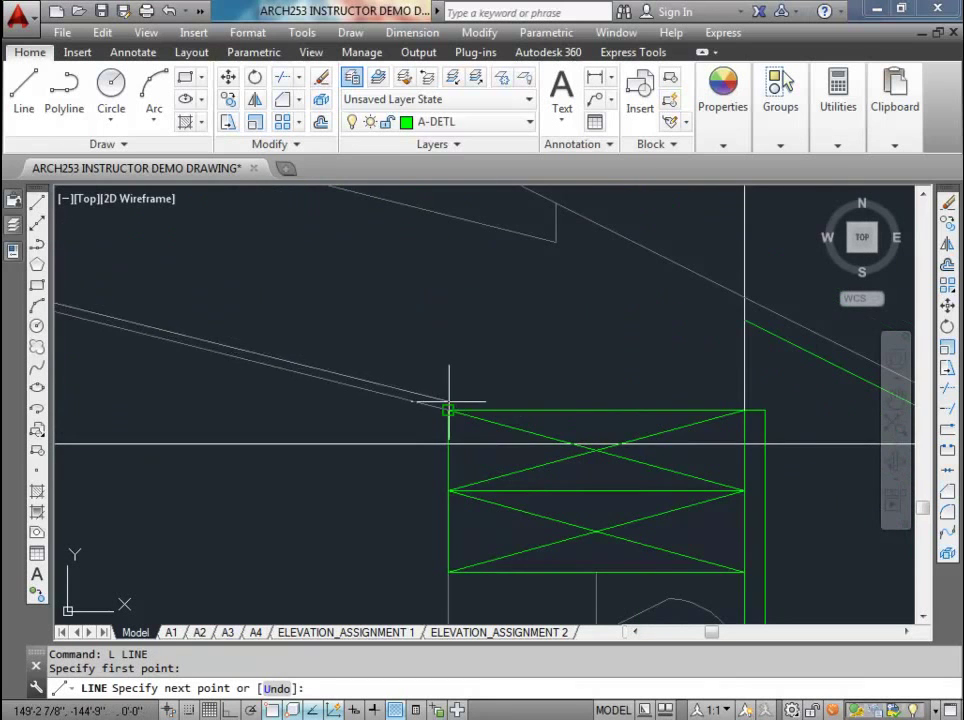
{"action": "left_click", "coordinate": [448, 410]}
{"action": "scroll", "coordinate": [440, 360], "scroll_direction": "down", "scroll_amount": 5}
{"action": "key", "text": "Escape"}
{"action": "key", "text": "Escape"}
- Offset the green lines along both halves of the bottom chord 0.5 inches downward
{"action": "left_click", "coordinate": [320, 122]}
{"action": "type", "text": "0.5"}
{"action": "key", "text": "Return"}
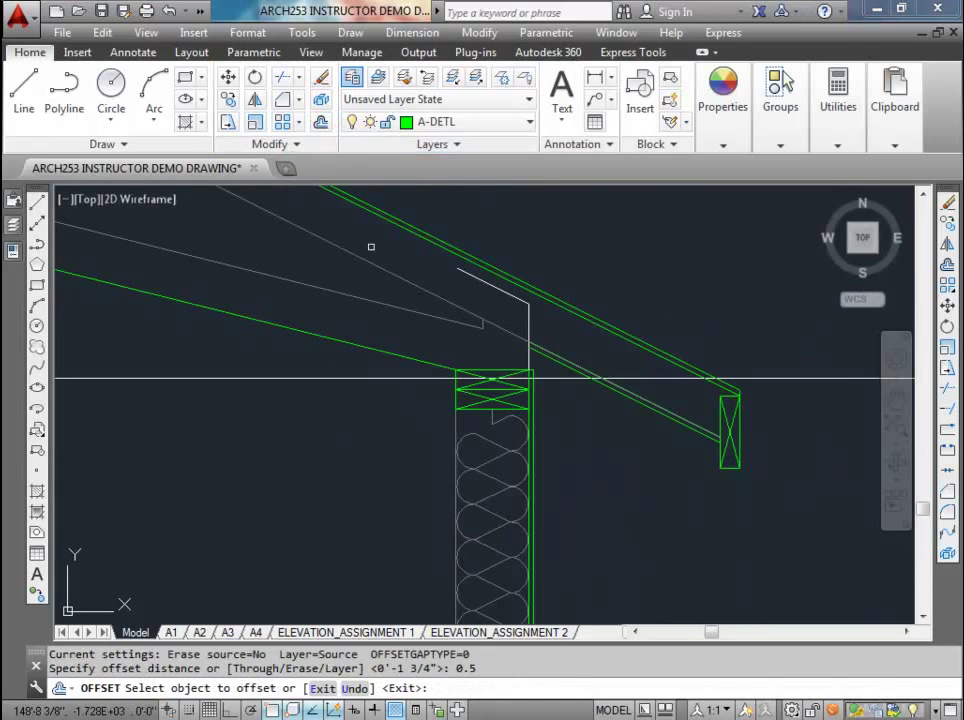
{"action": "left_click", "coordinate": [373, 350]}
{"action": "left_click", "coordinate": [357, 389]}
{"action": "scroll", "coordinate": [275, 392], "scroll_direction": "down", "scroll_amount": 3}
{"action": "middle_click_drag", "start_coordinate": [275, 392], "coordinate": [857, 398]}
{"action": "scroll", "coordinate": [857, 398], "scroll_direction": "up", "scroll_amount": 2}
{"action": "middle_click_drag", "start_coordinate": [291, 250], "coordinate": [261, 218]}
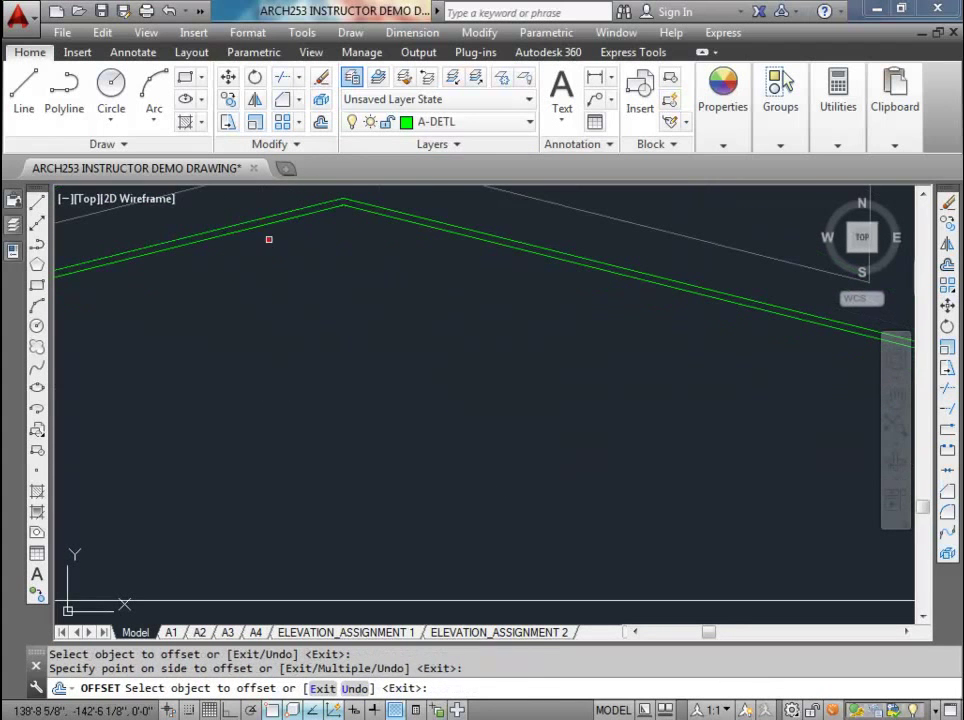
- Chamfer the two offset ceiling lines into a sharp corner below the bottom chord's peak
{"action": "key", "text": "Escape"}
{"action": "left_click", "coordinate": [282, 99]}
{"action": "scroll", "coordinate": [345, 192], "scroll_direction": "up", "scroll_amount": 5}
{"action": "left_click", "coordinate": [341, 244]}
{"action": "scroll", "coordinate": [379, 243], "scroll_direction": "down", "scroll_amount": 8}
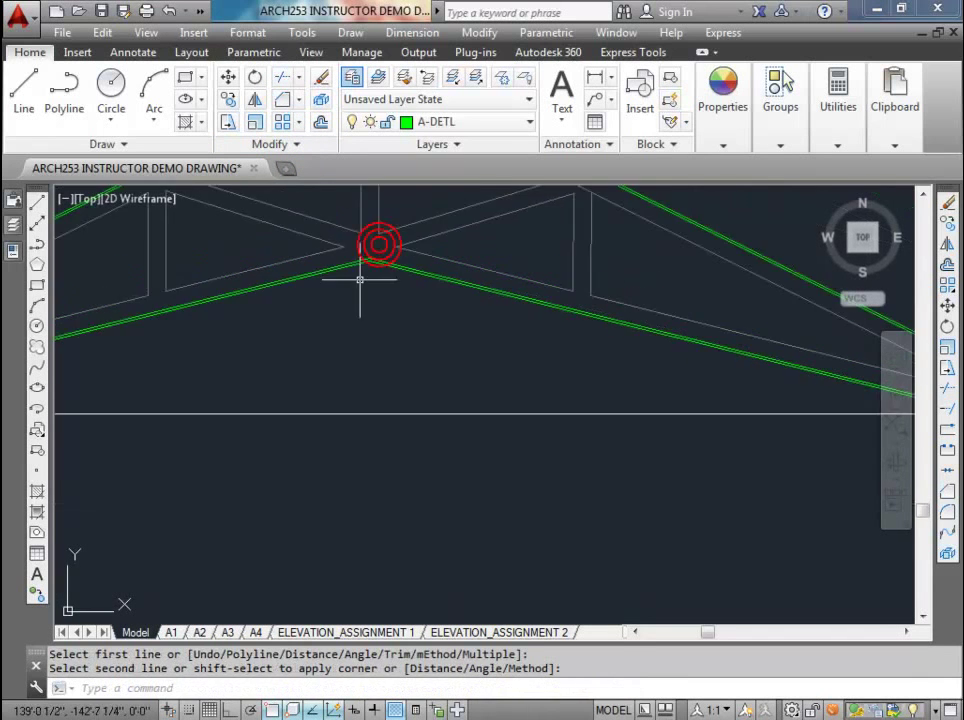
{"action": "scroll", "coordinate": [309, 358], "scroll_direction": "up", "scroll_amount": 6}
{"action": "key", "text": "Escape"}
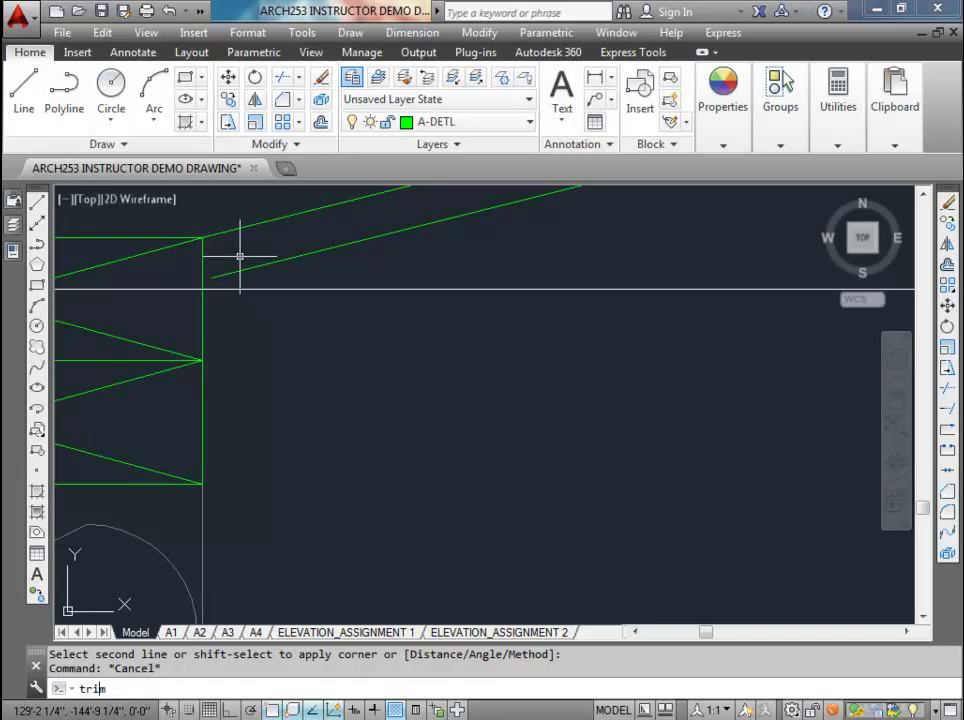
- Extend both ends of the lower ceiling line to the inner faces of the left and right top plates
{"action": "type", "text": "trim"}
{"action": "key", "text": "Return"}
{"action": "key", "text": "Return"}
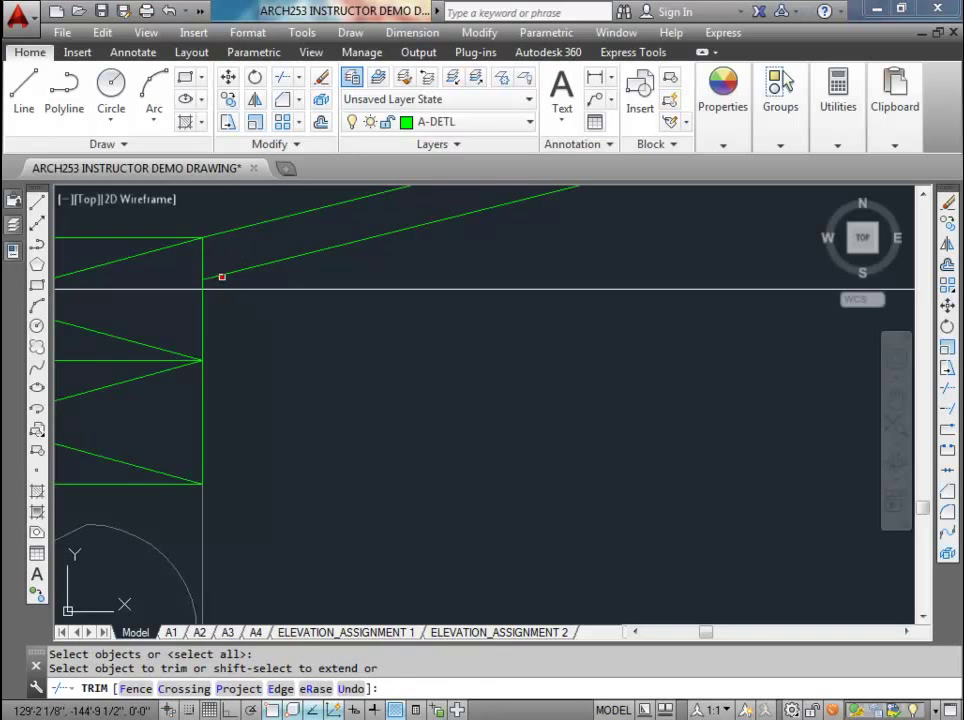
{"action": "scroll", "coordinate": [221, 276], "scroll_direction": "up", "scroll_amount": 2}
{"action": "mouse_move", "coordinate": [475, 285]}
{"action": "middle_mouse_down"}
{"action": "mouse_move", "coordinate": [521, 407]}
{"action": "mouse_move", "coordinate": [303, 342]}
{"action": "middle_mouse_up"}
{"action": "scroll", "coordinate": [391, 394], "scroll_direction": "up", "scroll_amount": 4}
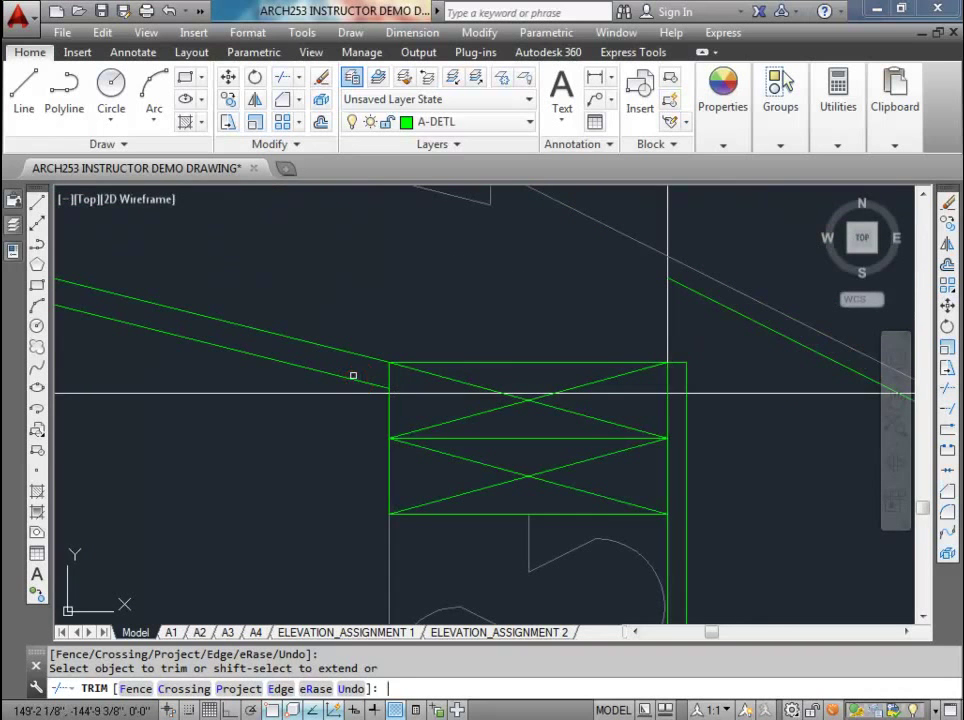
{"action": "right_click", "coordinate": [352, 377]}
{"action": "scroll", "coordinate": [352, 377], "scroll_direction": "down", "scroll_amount": 6}
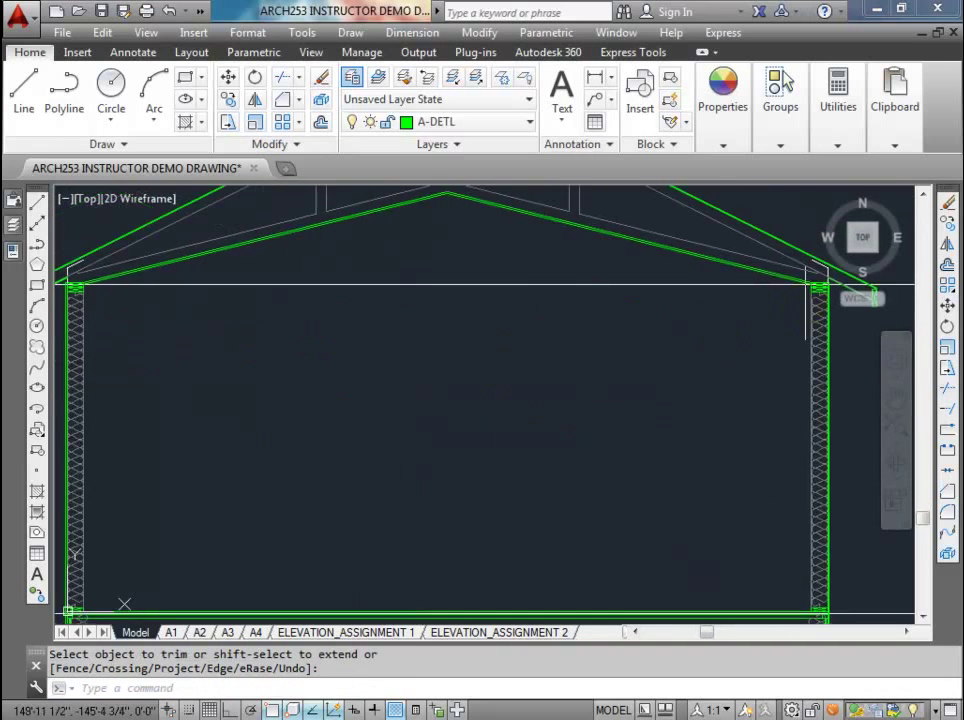
- Draw a 0.5 by 96 inch rectangle up the left wall's inner face from the midpoint of the bottom plate's inner edge
{"action": "scroll", "coordinate": [258, 521], "scroll_direction": "up", "scroll_amount": 4}
{"action": "scroll", "coordinate": [223, 520], "scroll_direction": "up", "scroll_amount": 5}
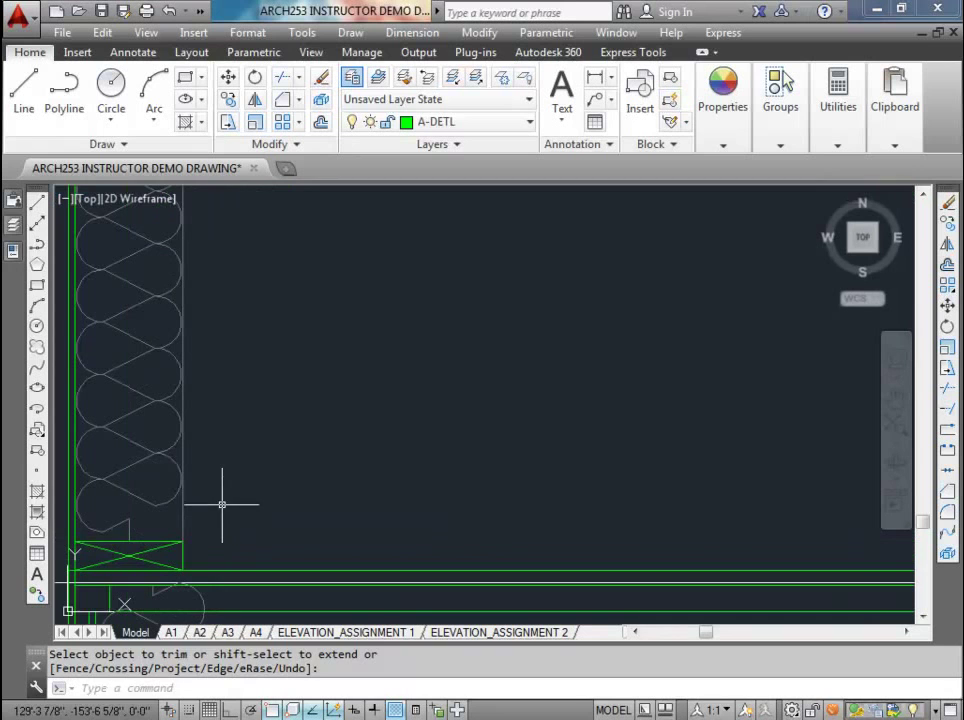
{"action": "type", "text": "rec"}
{"action": "key", "text": "Return"}
{"action": "scroll", "coordinate": [190, 565], "scroll_direction": "up", "scroll_amount": 4}
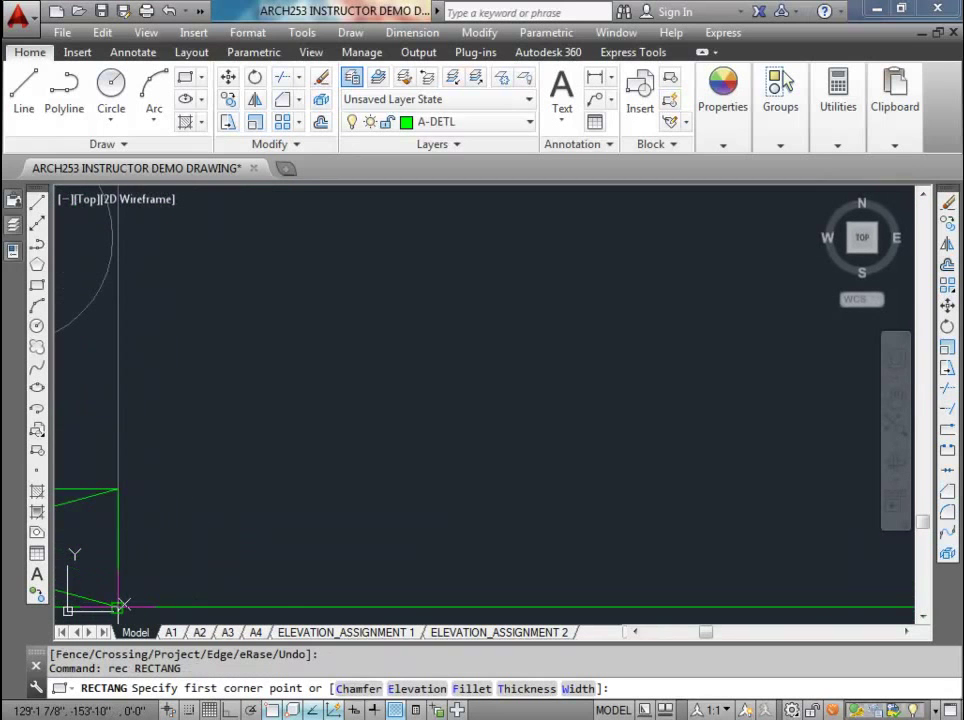
{"action": "left_click", "coordinate": [118, 549]}
{"action": "scroll", "coordinate": [112, 548], "scroll_direction": "down", "scroll_amount": 2}
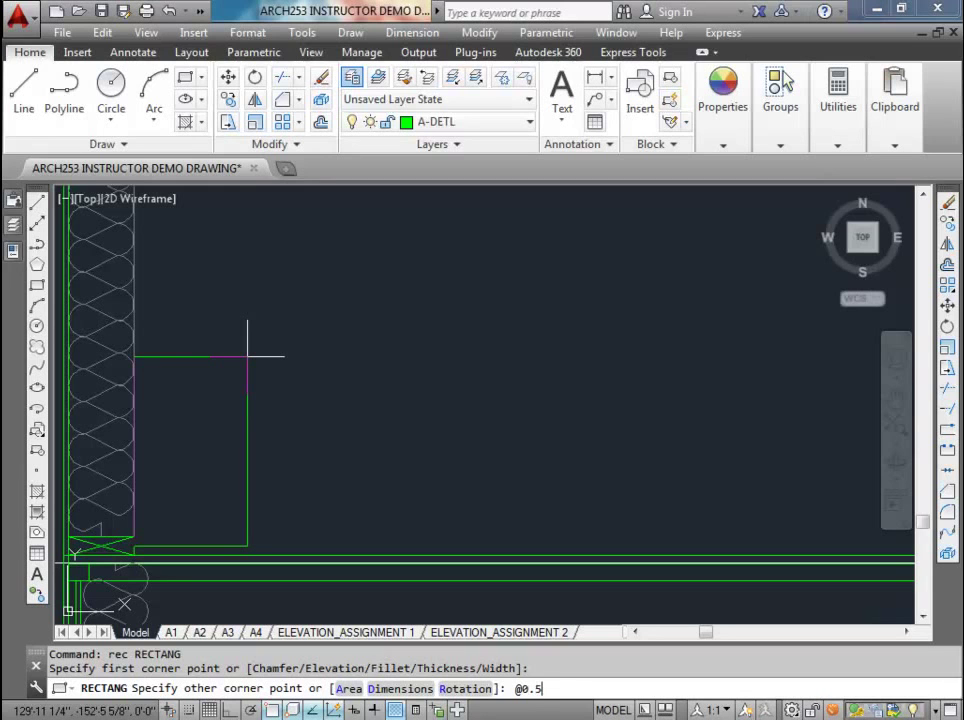
{"action": "key", "text": "Return"}
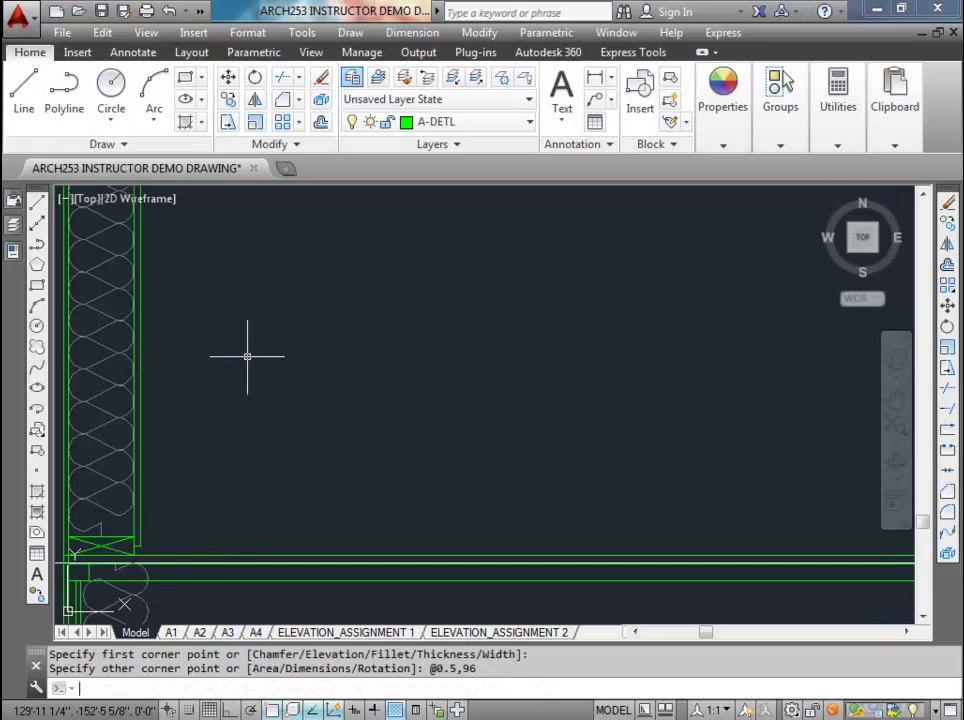
- Stretch the top of the thin wall finish rectangle straight up past the sloped ceiling lines at the left top plate
{"action": "scroll", "coordinate": [209, 273], "scroll_direction": "down", "scroll_amount": 2}
{"action": "middle_click_drag", "start_coordinate": [209, 273], "coordinate": [273, 580]}
{"action": "scroll", "coordinate": [242, 308], "scroll_direction": "up", "scroll_amount": 1}
{"action": "scroll", "coordinate": [222, 516], "scroll_direction": "up", "scroll_amount": 6}
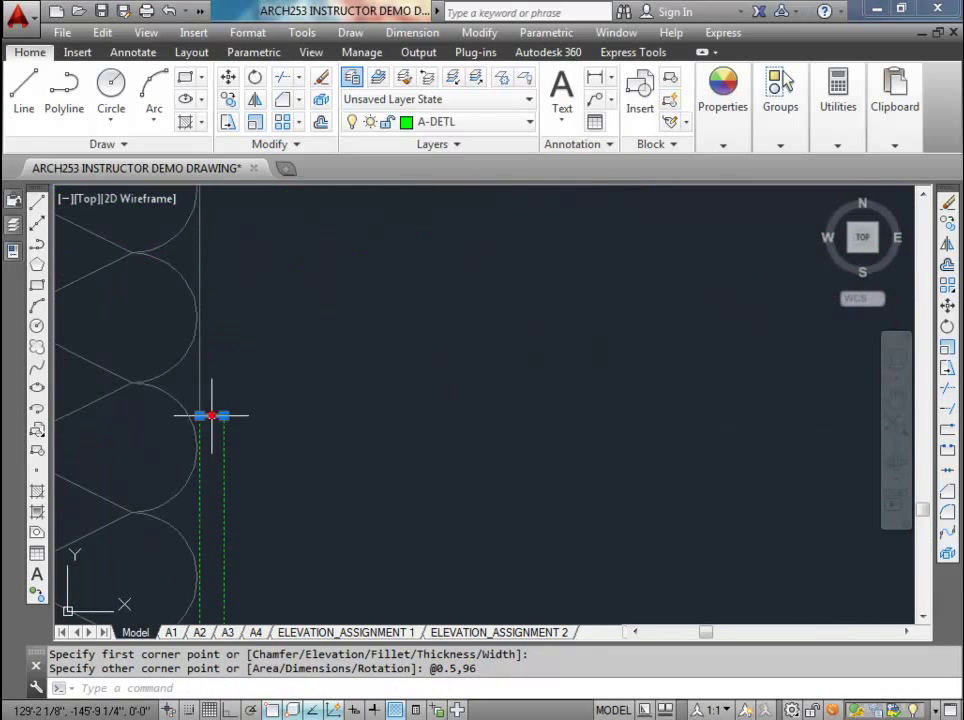
{"action": "left_click", "coordinate": [212, 415]}
{"action": "middle_click_drag", "start_coordinate": [236, 215], "coordinate": [217, 482]}
{"action": "key", "text": "F8"}
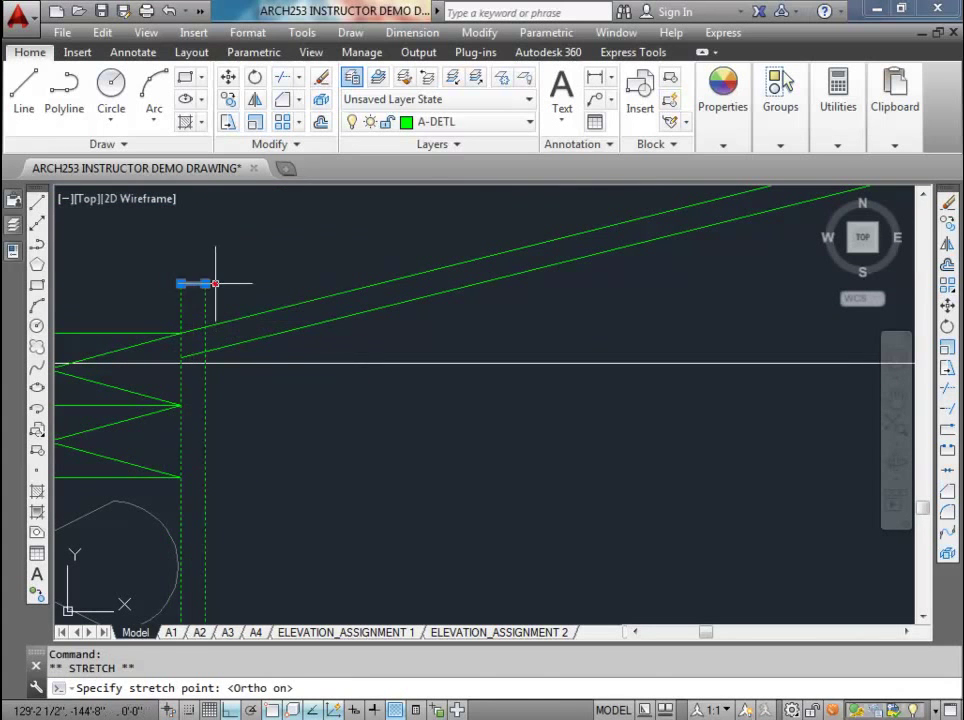
{"action": "left_click", "coordinate": [215, 284]}
{"action": "key", "text": "Escape"}
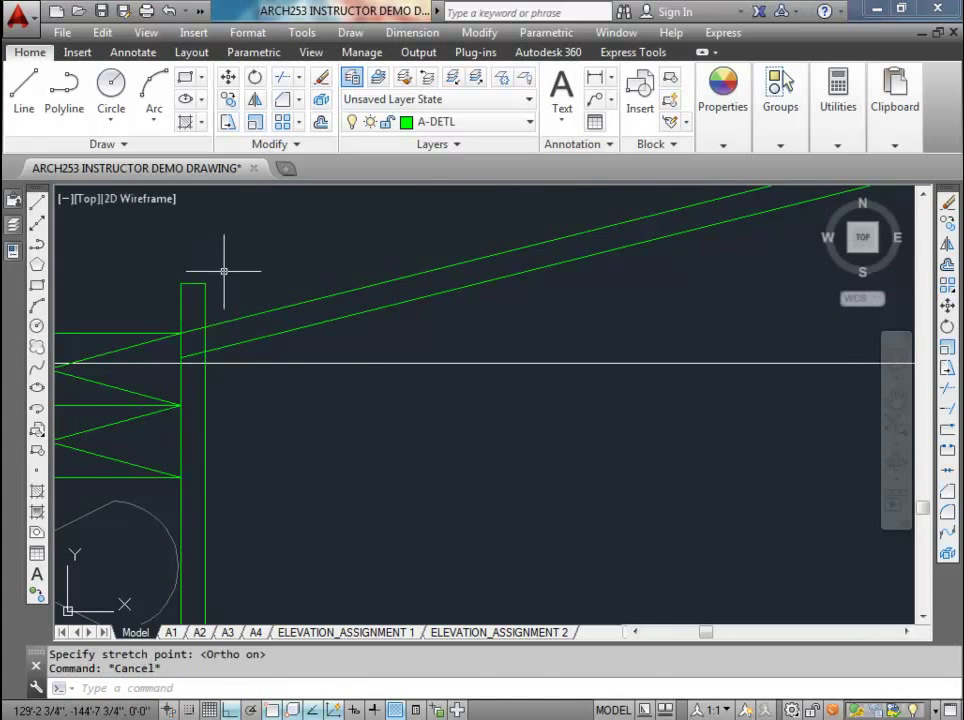
{"action": "left_click", "coordinate": [199, 281]}
{"action": "key", "text": "Escape"}
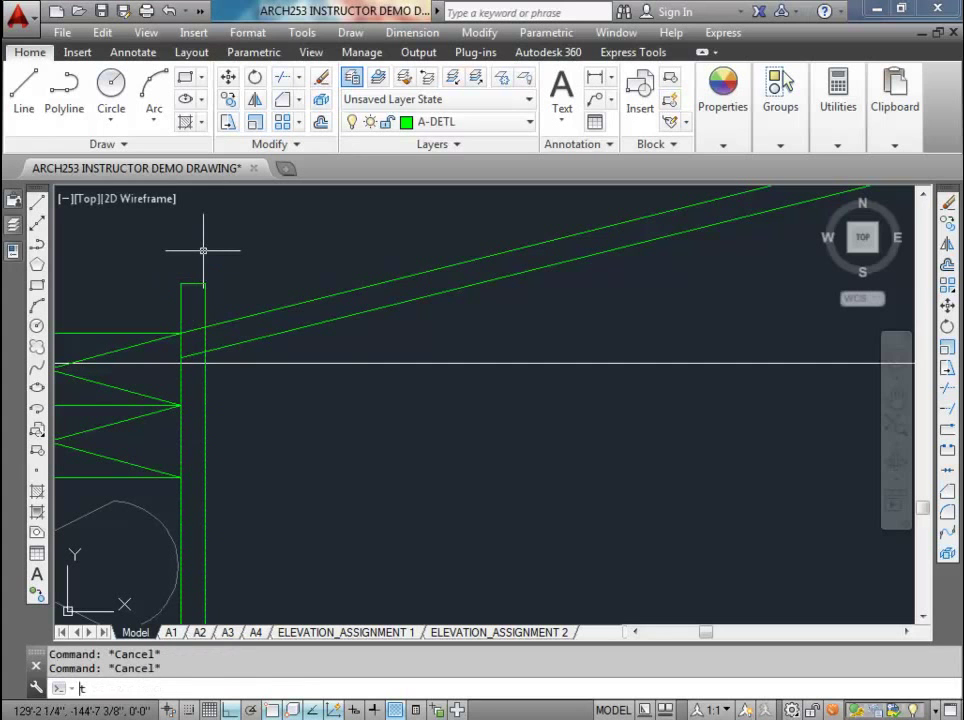
- Trim the wall finish rectangle back to the lower ceiling line and erase its leftover top segment
{"action": "type", "text": "tri"}
{"action": "key", "text": "Return"}
{"action": "scroll", "coordinate": [204, 323], "scroll_direction": "up", "scroll_amount": 2}
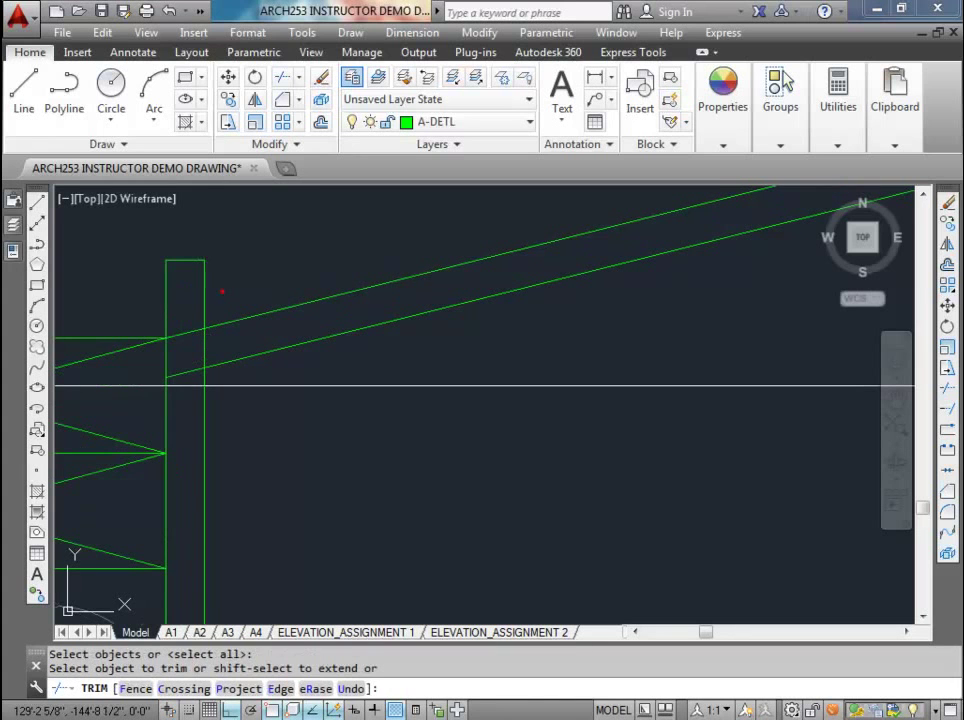
{"action": "left_click", "coordinate": [223, 291]}
{"action": "left_click", "coordinate": [118, 223]}
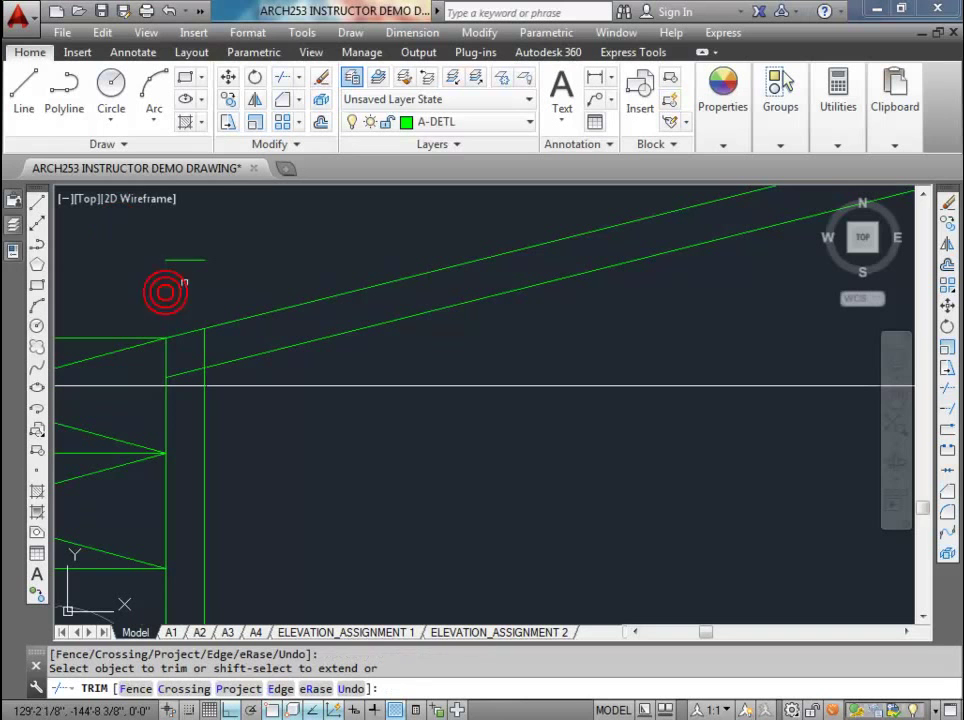
{"action": "key", "text": "Escape"}
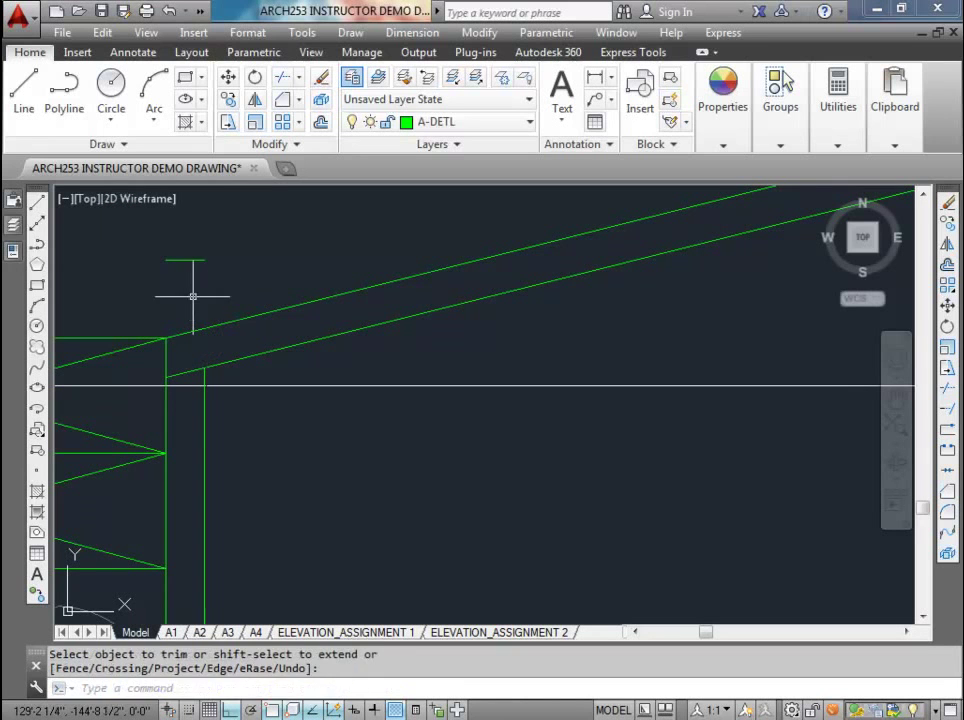
{"action": "left_click", "coordinate": [194, 297]}
{"action": "left_click", "coordinate": [181, 250]}
{"action": "key", "text": "Delete"}
{"action": "scroll", "coordinate": [150, 311], "scroll_direction": "down", "scroll_amount": 3}
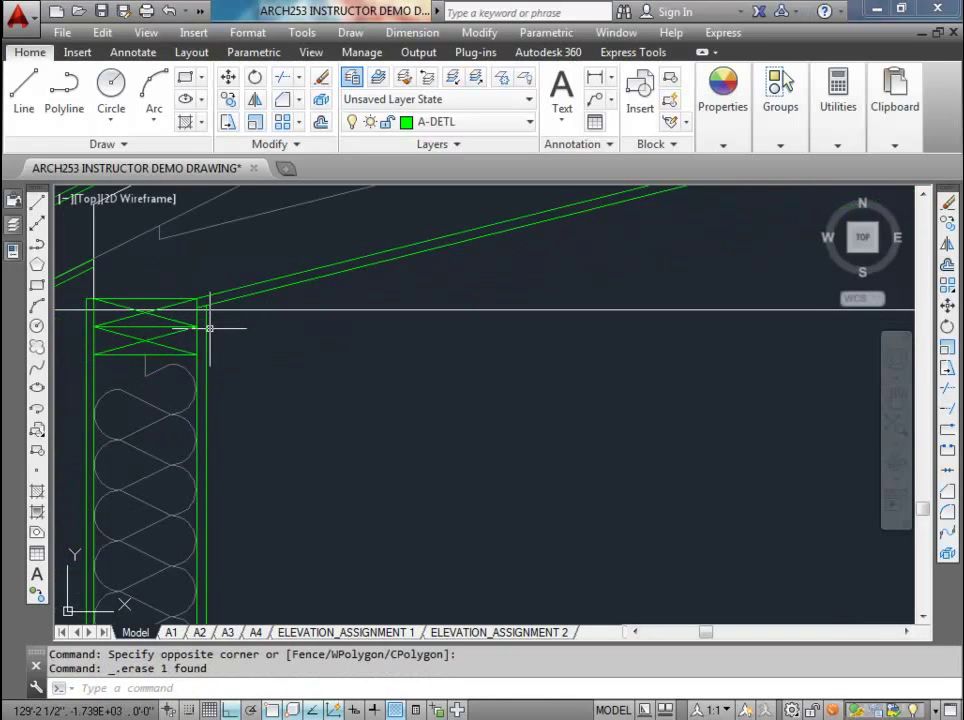
- Mirror the left wall's finish outline to the right wall about the vertical axis through the ceiling peak, keeping the original
{"action": "scroll", "coordinate": [204, 328], "scroll_direction": "down", "scroll_amount": 3}
{"action": "left_click", "coordinate": [254, 100]}
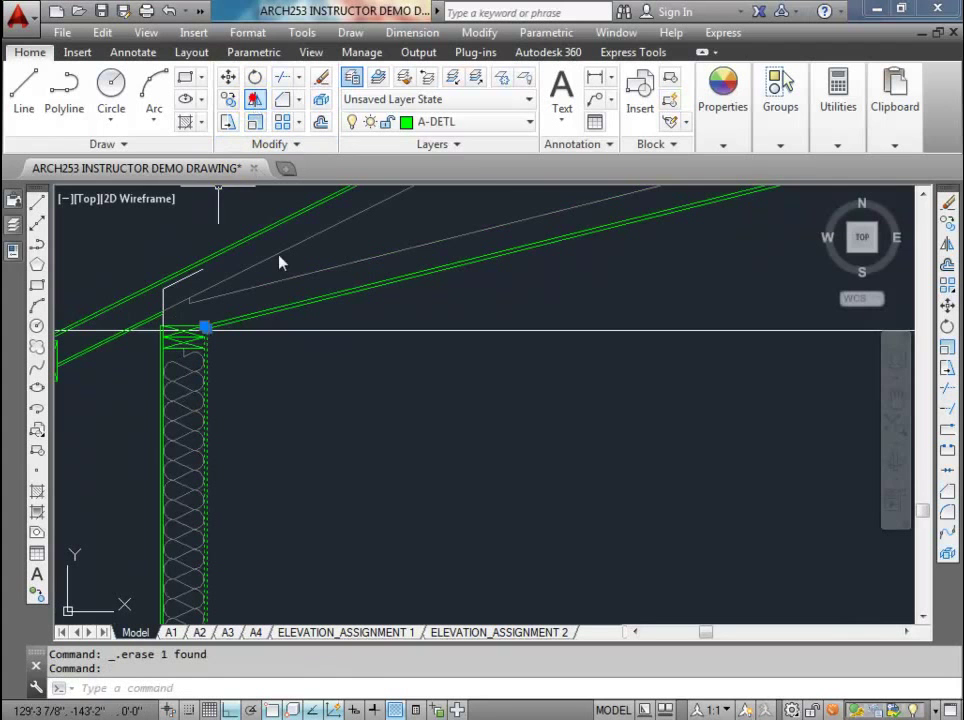
{"action": "scroll", "coordinate": [308, 340], "scroll_direction": "down", "scroll_amount": 2}
{"action": "scroll", "coordinate": [320, 340], "scroll_direction": "down", "scroll_amount": 4}
{"action": "scroll", "coordinate": [507, 293], "scroll_direction": "up", "scroll_amount": 4}
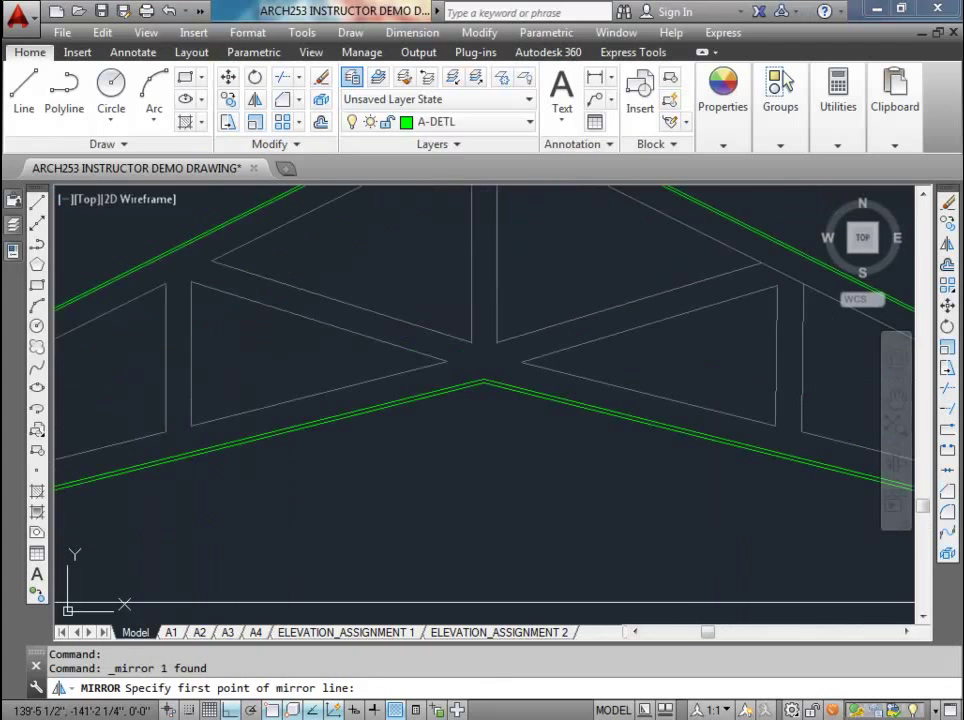
{"action": "scroll", "coordinate": [411, 340], "scroll_direction": "up", "scroll_amount": 3}
{"action": "middle_click_drag", "start_coordinate": [395, 322], "coordinate": [344, 576]}
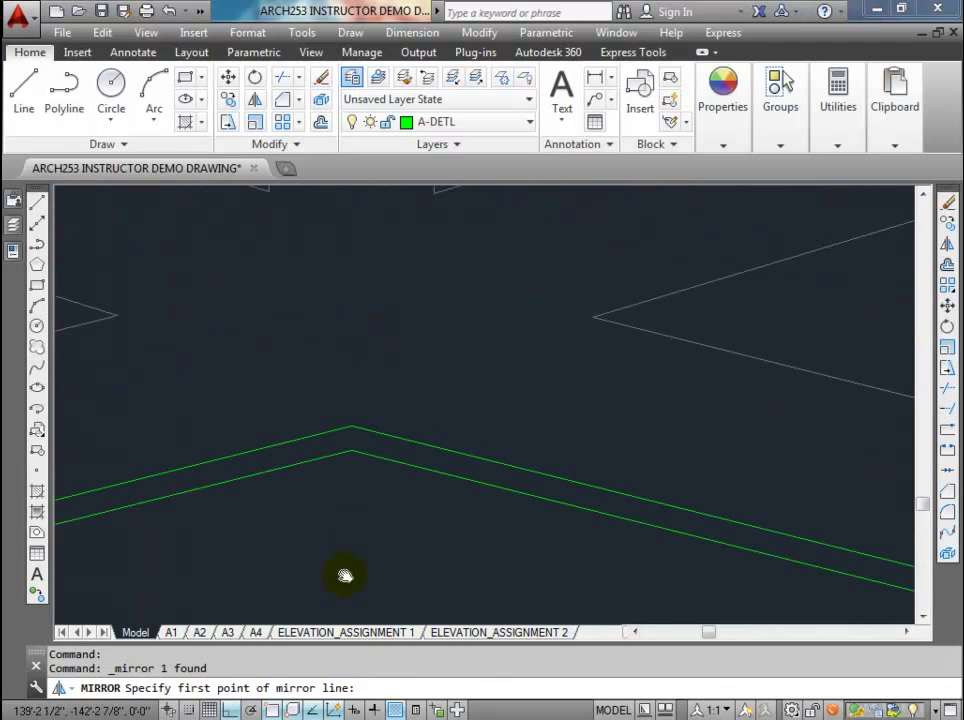
{"action": "left_click", "coordinate": [348, 424]}
{"action": "left_click", "coordinate": [348, 453]}
{"action": "key", "text": "Return"}
{"action": "scroll", "coordinate": [352, 415], "scroll_direction": "down", "scroll_amount": 5}
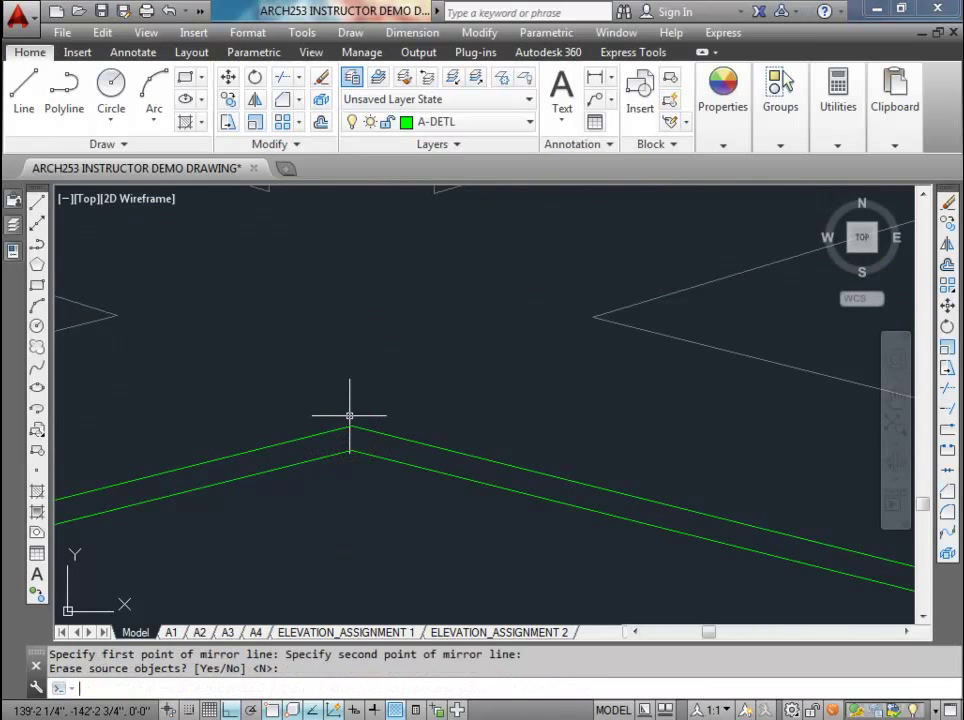
- Check the mirrored finish along the right wall and save the drawing
{"action": "scroll", "coordinate": [411, 372], "scroll_direction": "up", "scroll_amount": 7}
{"action": "scroll", "coordinate": [634, 410], "scroll_direction": "up", "scroll_amount": 4}
{"action": "scroll", "coordinate": [355, 307], "scroll_direction": "down", "scroll_amount": 6}
{"action": "scroll", "coordinate": [422, 580], "scroll_direction": "up", "scroll_amount": 4}
{"action": "scroll", "coordinate": [418, 545], "scroll_direction": "down", "scroll_amount": 4}
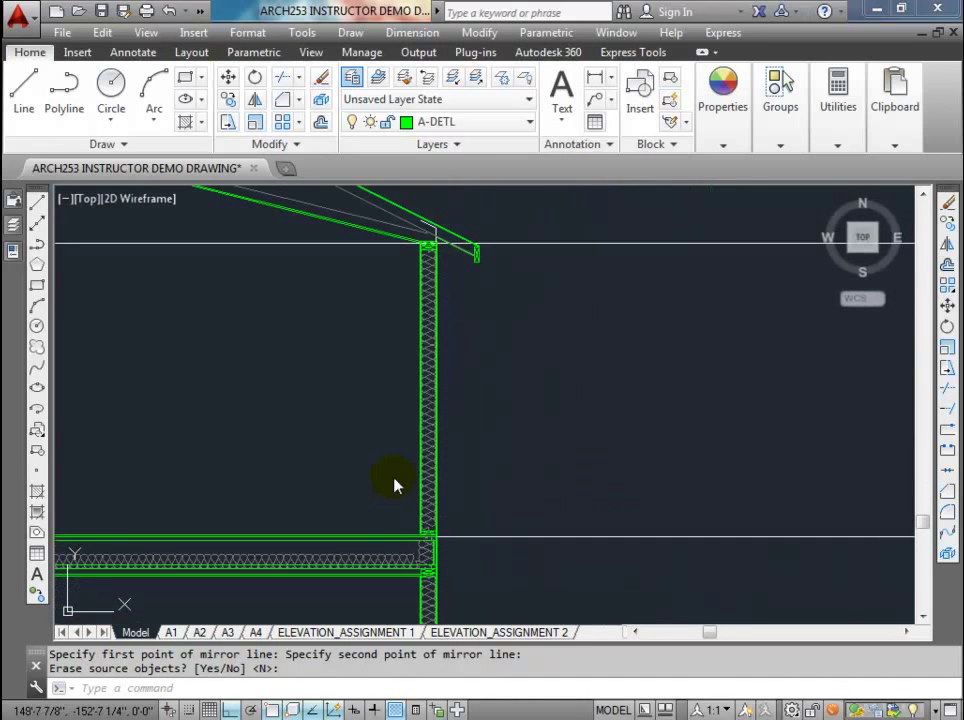
{"action": "key", "text": "ctrl+s"}
- Make the top-of-footing level line's layer A-ANNO-NPLT current and draw a line 8 inches down from the left grade slope's outer end
{"action": "scroll", "coordinate": [395, 485], "scroll_direction": "down", "scroll_amount": 8}
{"action": "scroll", "coordinate": [355, 484], "scroll_direction": "up", "scroll_amount": 5}
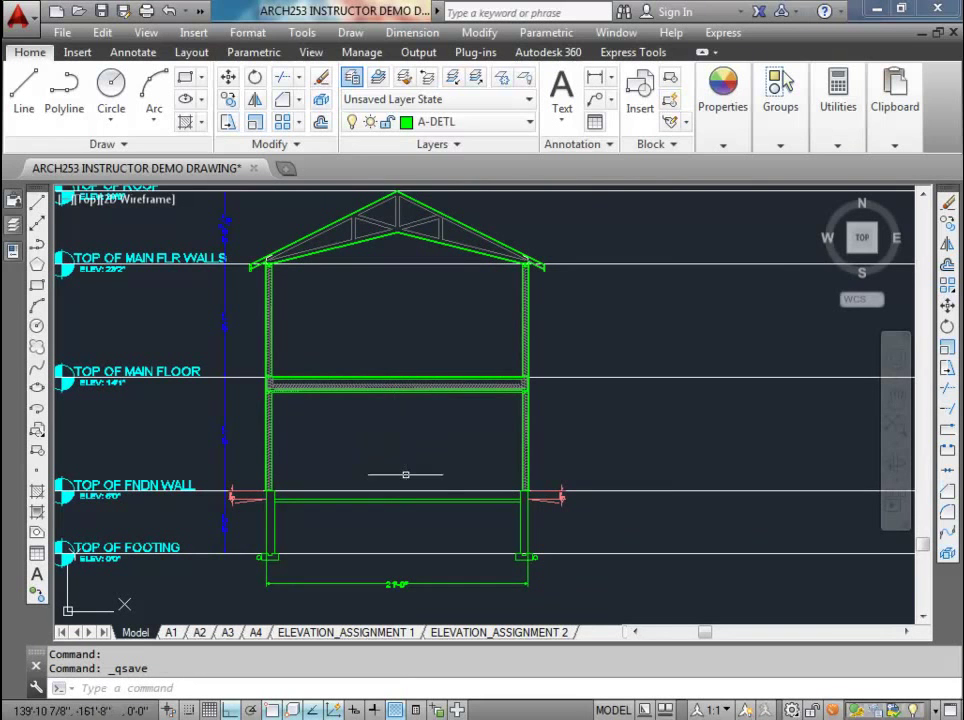
{"action": "scroll", "coordinate": [280, 510], "scroll_direction": "up", "scroll_amount": 6}
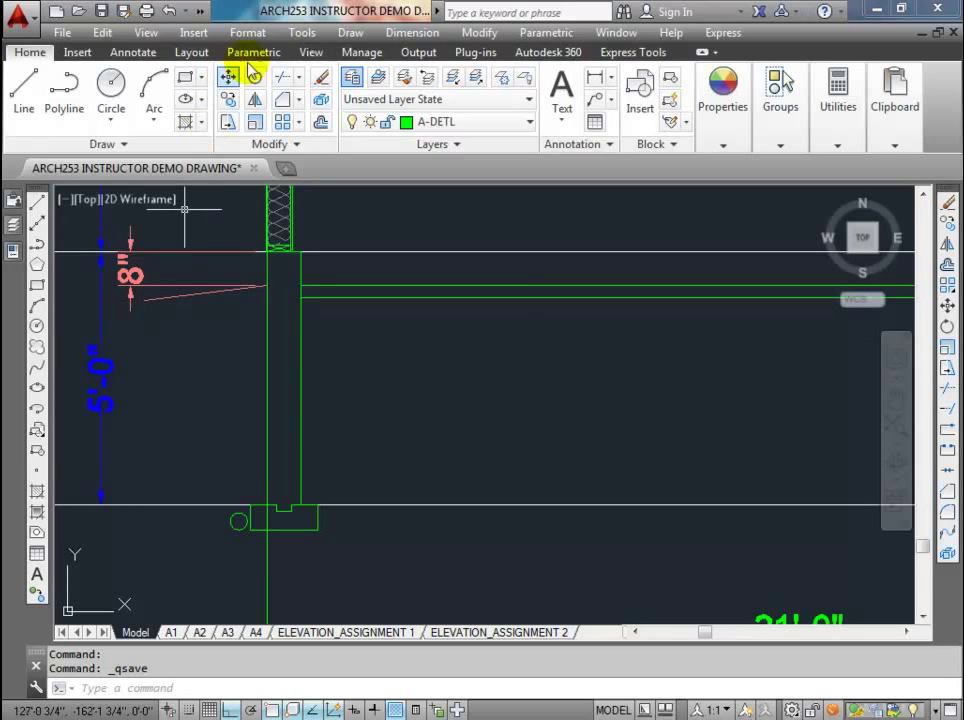
{"action": "left_click", "coordinate": [379, 79]}
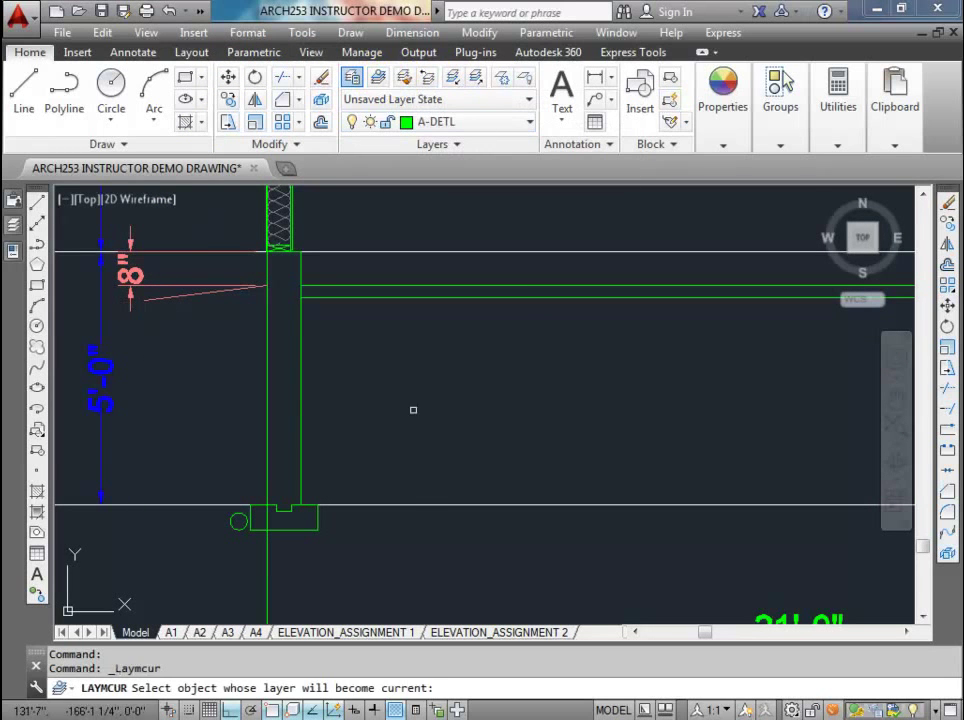
{"action": "left_click", "coordinate": [417, 504]}
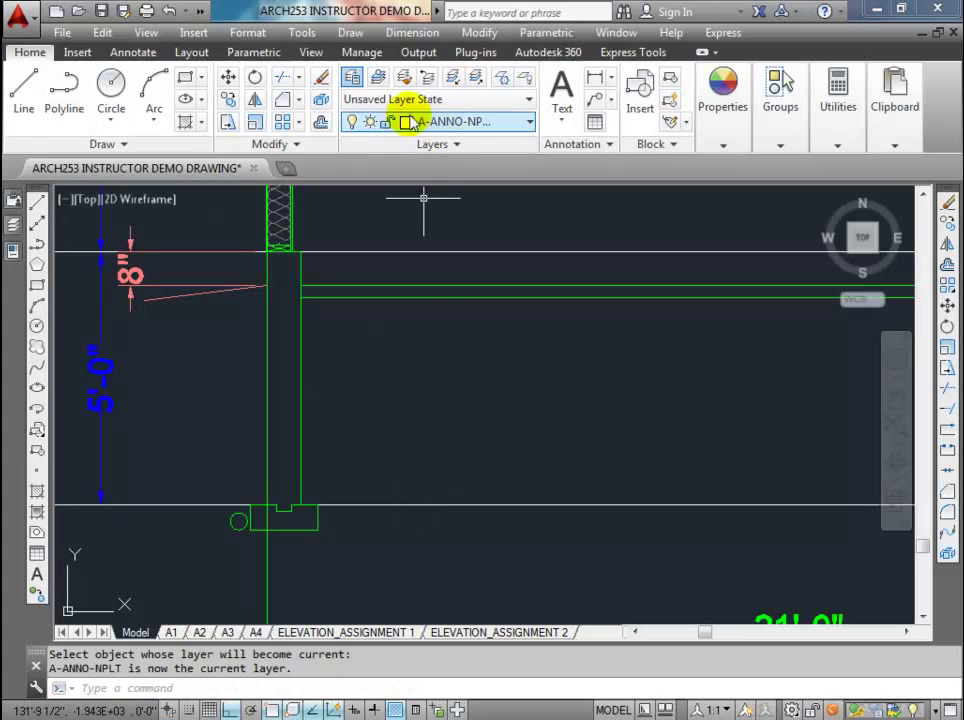
{"action": "type", "text": "l"}
{"action": "key", "text": "Return"}
{"action": "scroll", "coordinate": [108, 335], "scroll_direction": "up", "scroll_amount": 4}
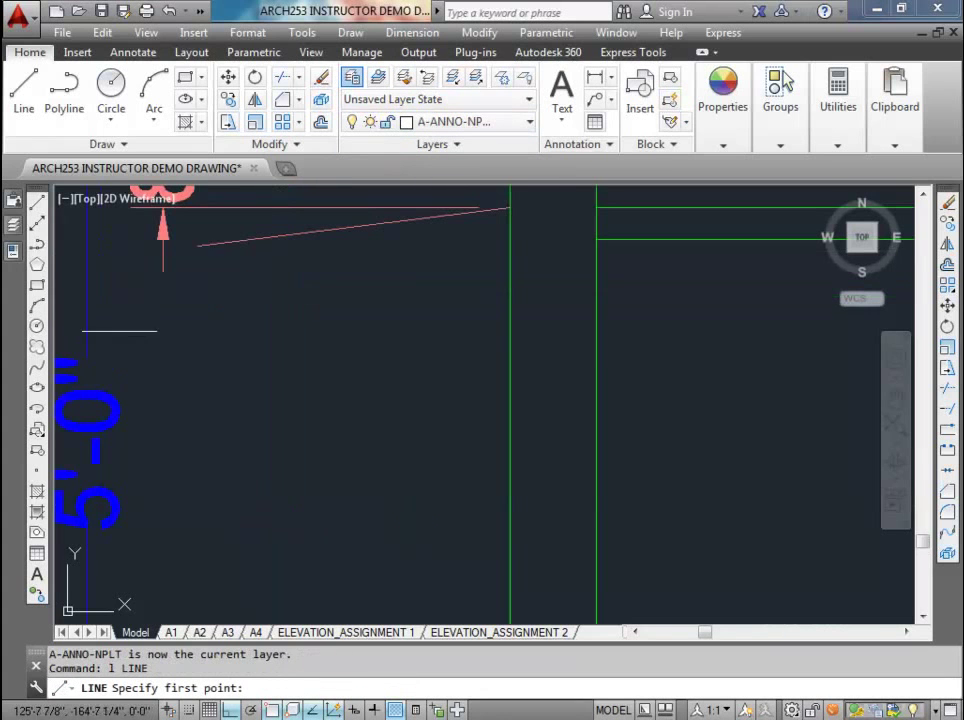
{"action": "left_click", "coordinate": [197, 245]}
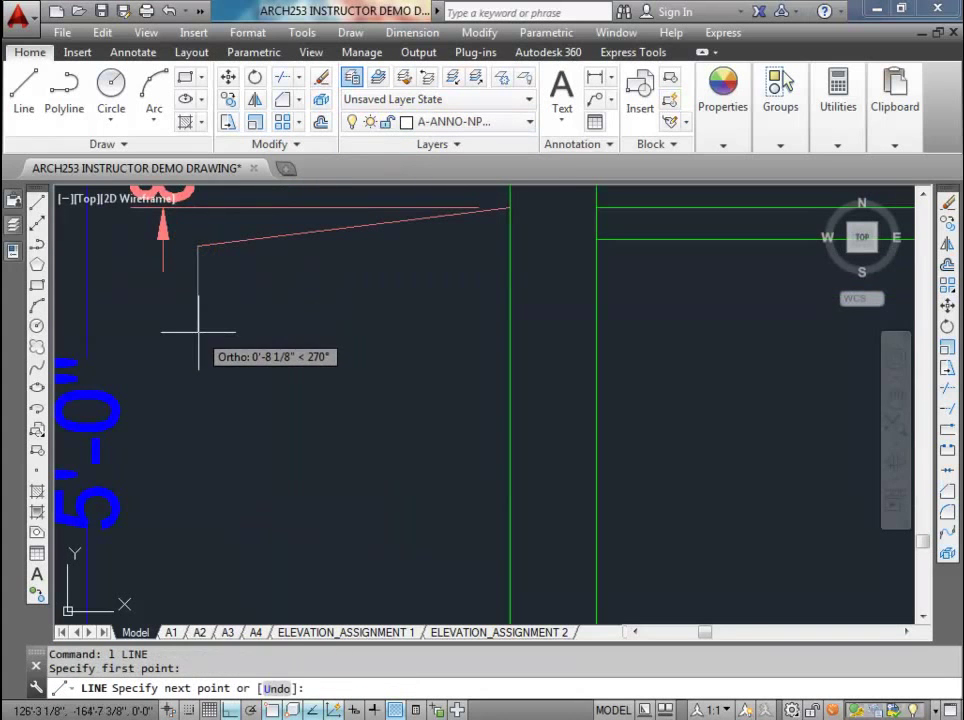
{"action": "type", "text": "8"}
{"action": "key", "text": "Return"}
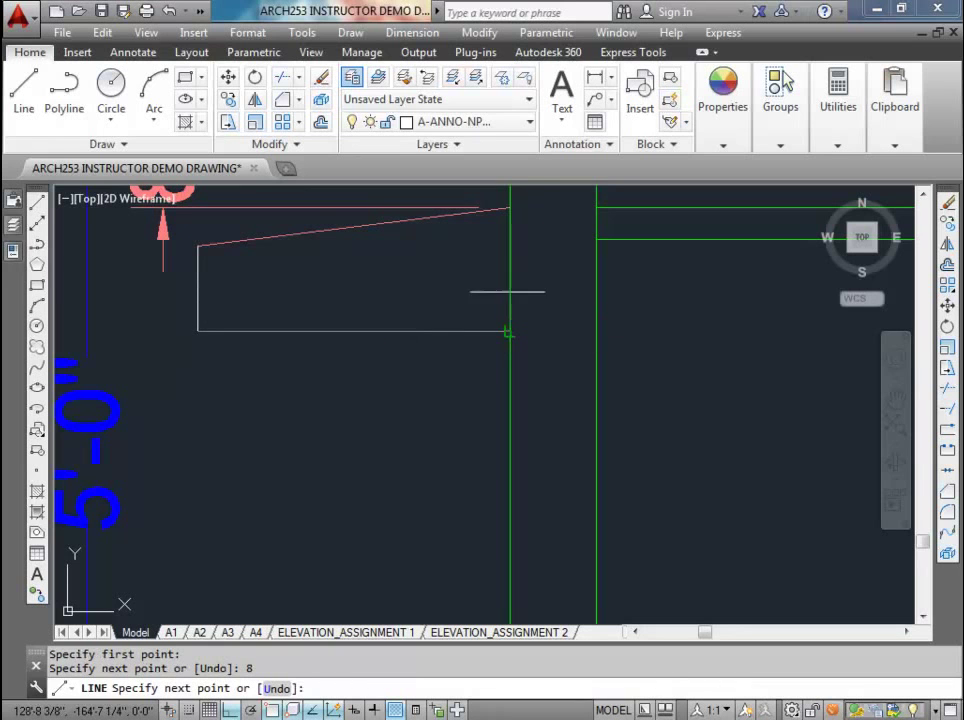
- Continue the line horizontally toward the foundation wall, down to just above the footing, diagonally outward around the drain circle and down past the footing
{"action": "left_click", "coordinate": [428, 330]}
{"action": "scroll", "coordinate": [425, 340], "scroll_direction": "down", "scroll_amount": 3}
{"action": "scroll", "coordinate": [424, 372], "scroll_direction": "up", "scroll_amount": 2}
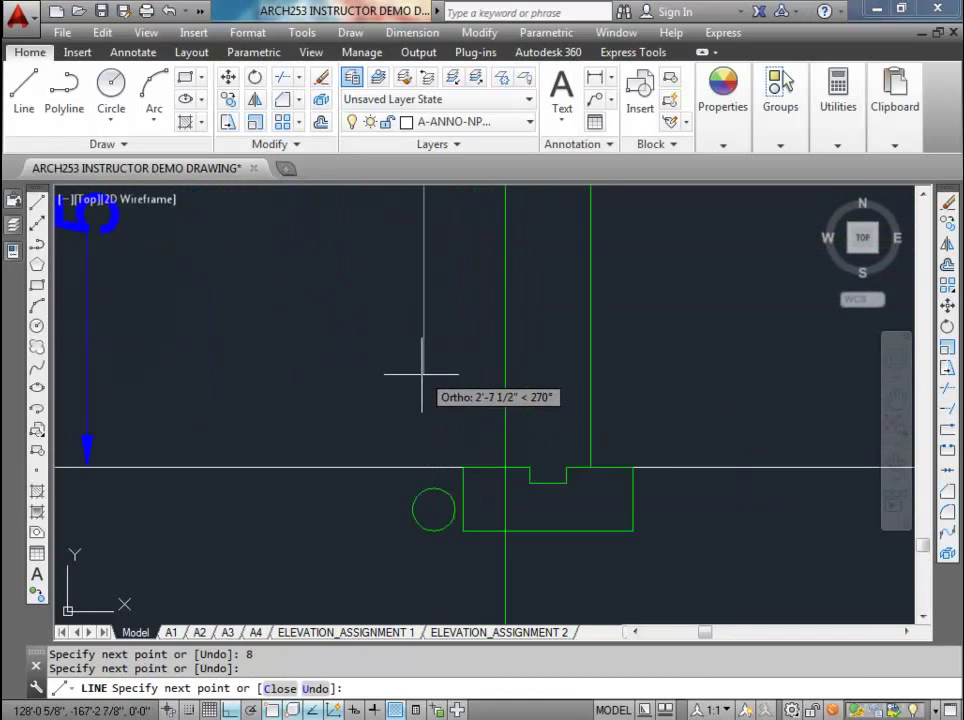
{"action": "left_click", "coordinate": [424, 412]}
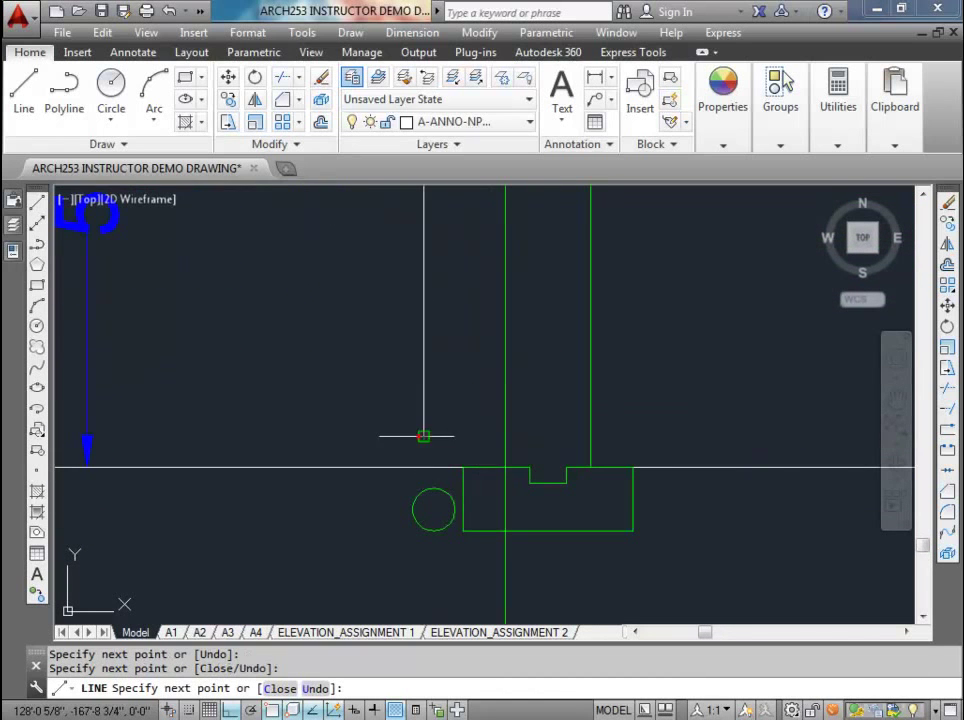
{"action": "key", "text": "F8"}
{"action": "left_click", "coordinate": [348, 491]}
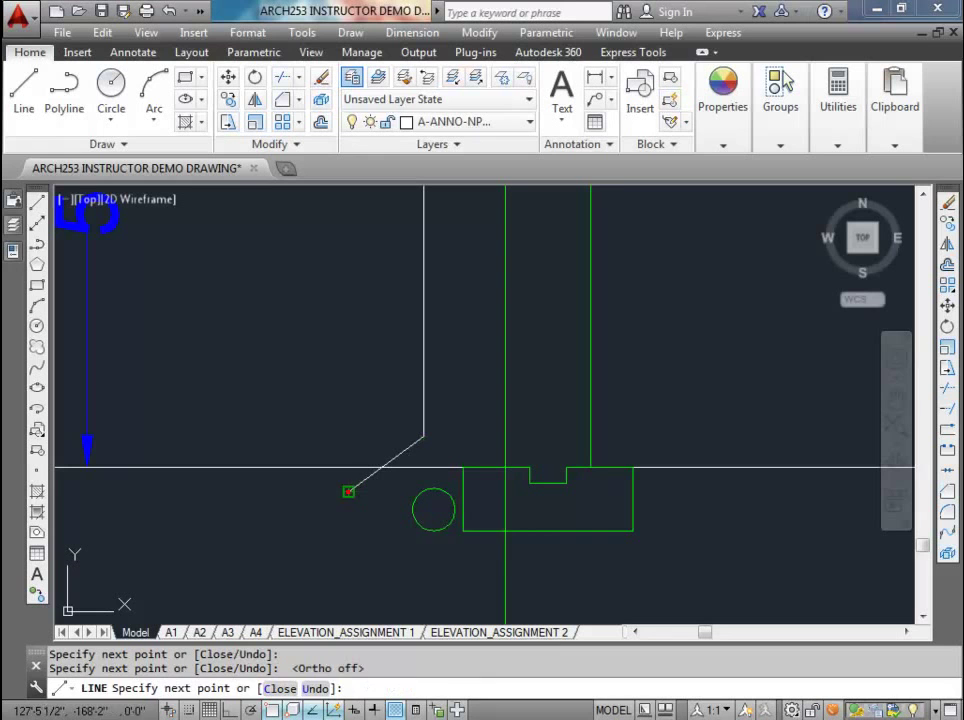
{"action": "left_click", "coordinate": [351, 566]}
{"action": "key", "text": "Return"}
- Draw a line from the footing's lower outer corner outward under the drain circle, past the vertical boundary line
{"action": "left_click", "coordinate": [463, 531]}
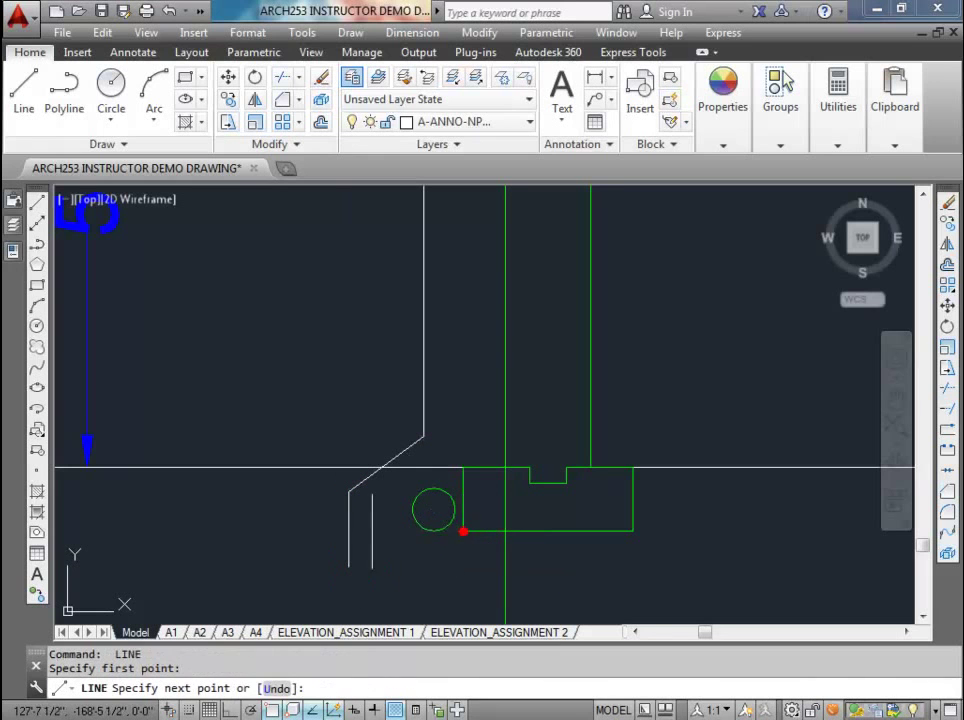
{"action": "left_click", "coordinate": [323, 530]}
{"action": "key", "text": "Return"}
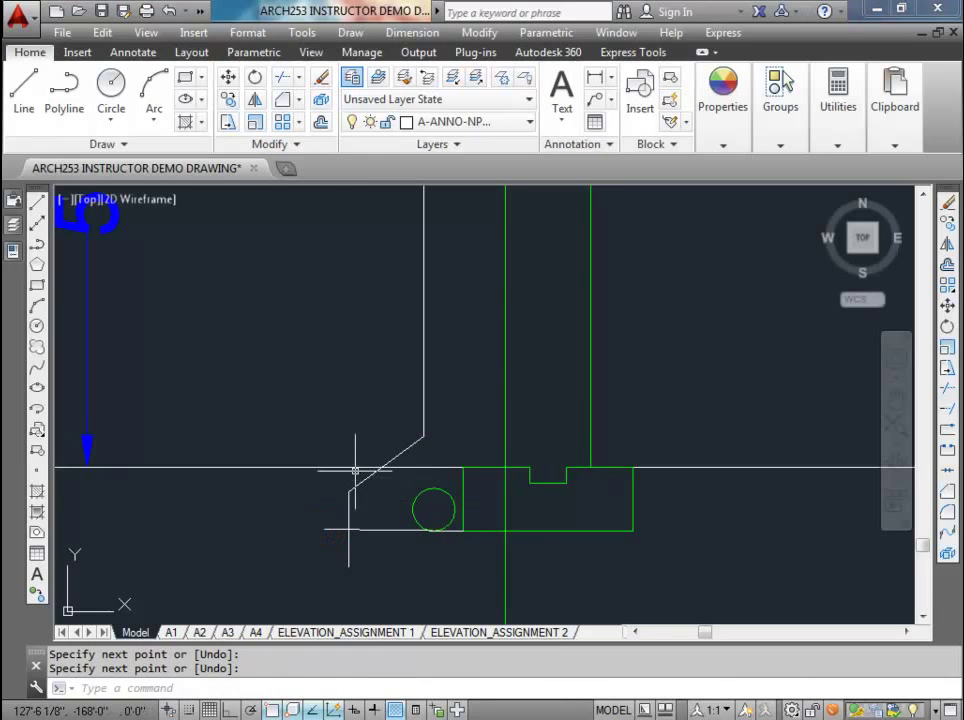
{"action": "left_click", "coordinate": [283, 99]}
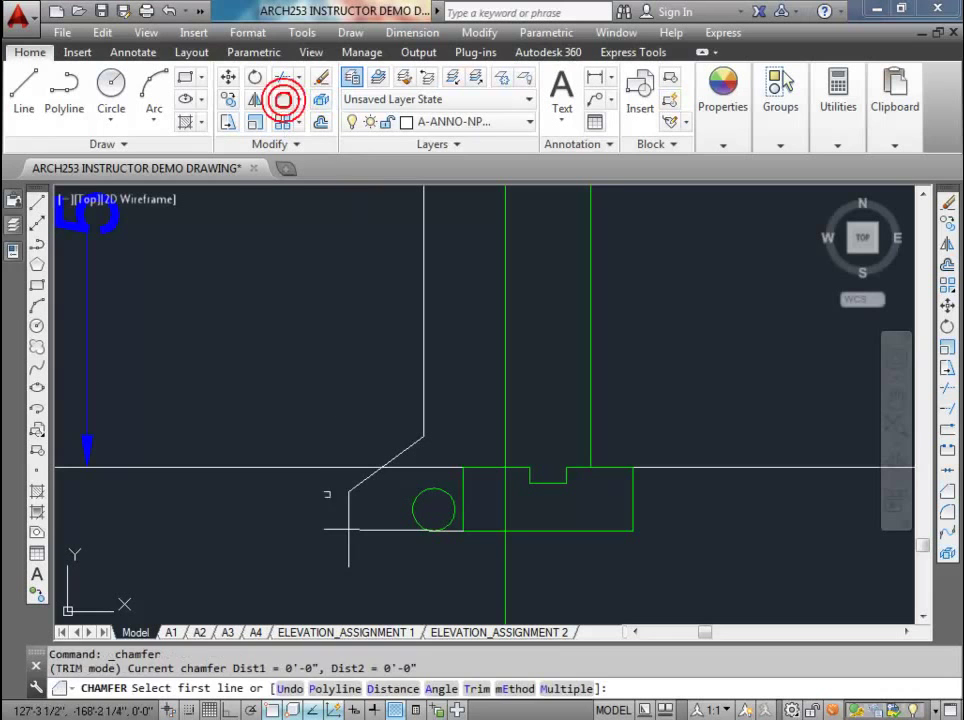
{"action": "left_click", "coordinate": [348, 543]}
{"action": "left_click", "coordinate": [341, 528]}
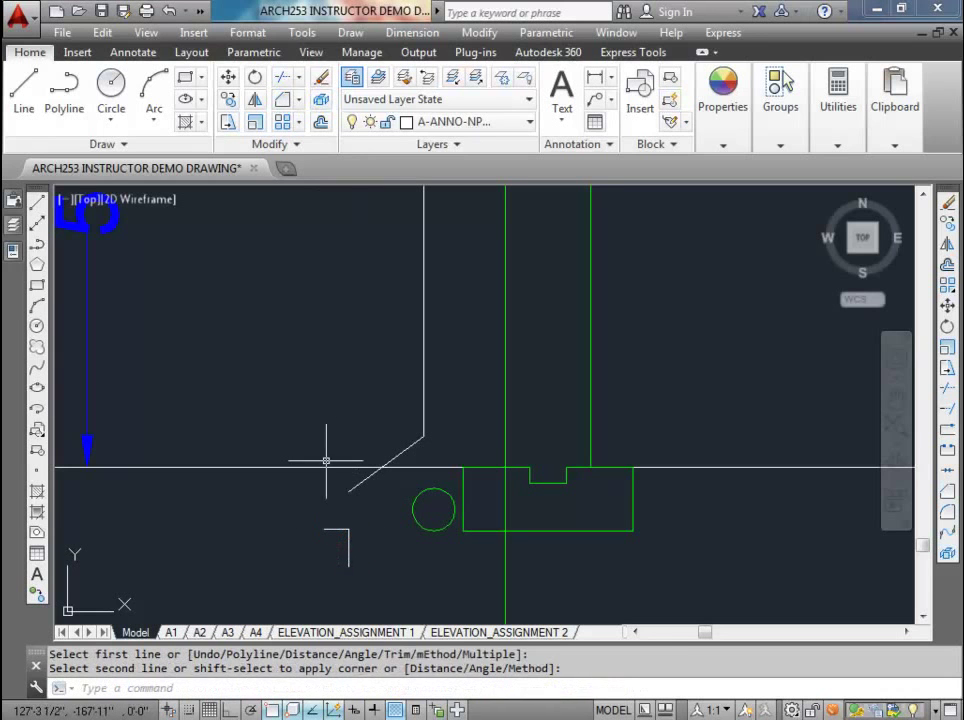
{"action": "key", "text": "ctrl+z"}
- Chamfer the vertical boundary line and the line under the drain circle with zero distances, closing the outline's lower outer corner
{"action": "left_click", "coordinate": [285, 99]}
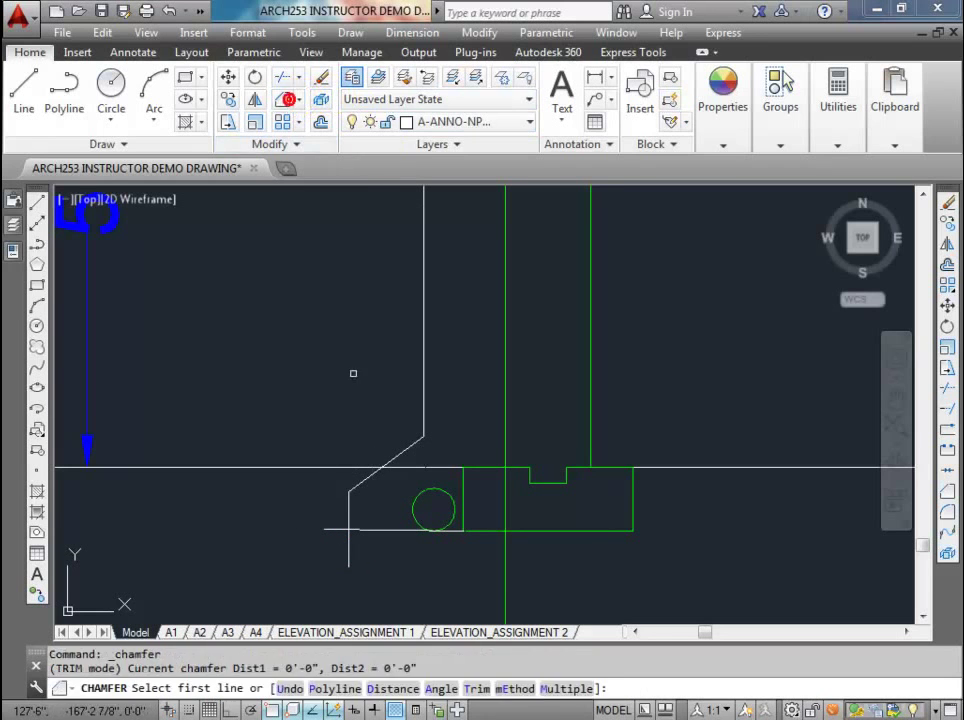
{"action": "left_click", "coordinate": [350, 510]}
{"action": "left_click", "coordinate": [377, 527]}
- Draw a line along the top-of-footing level from the diagonal boundary line to the footing's upper outer corner
{"action": "scroll", "coordinate": [384, 415], "scroll_direction": "down", "scroll_amount": 2}
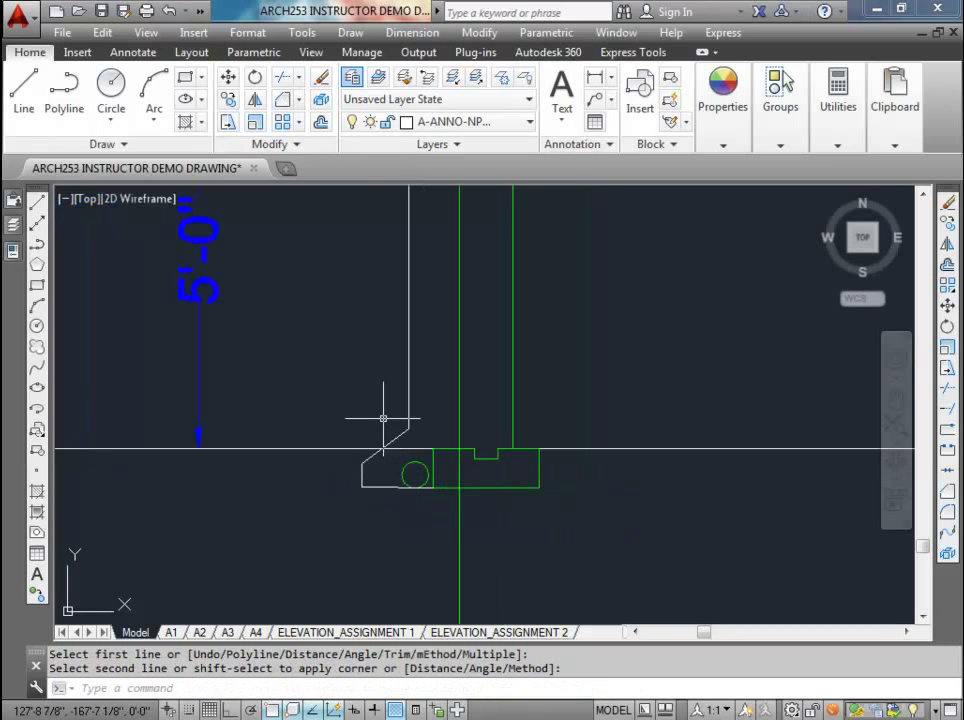
{"action": "scroll", "coordinate": [385, 418], "scroll_direction": "down", "scroll_amount": 3}
{"action": "scroll", "coordinate": [377, 306], "scroll_direction": "up", "scroll_amount": 4}
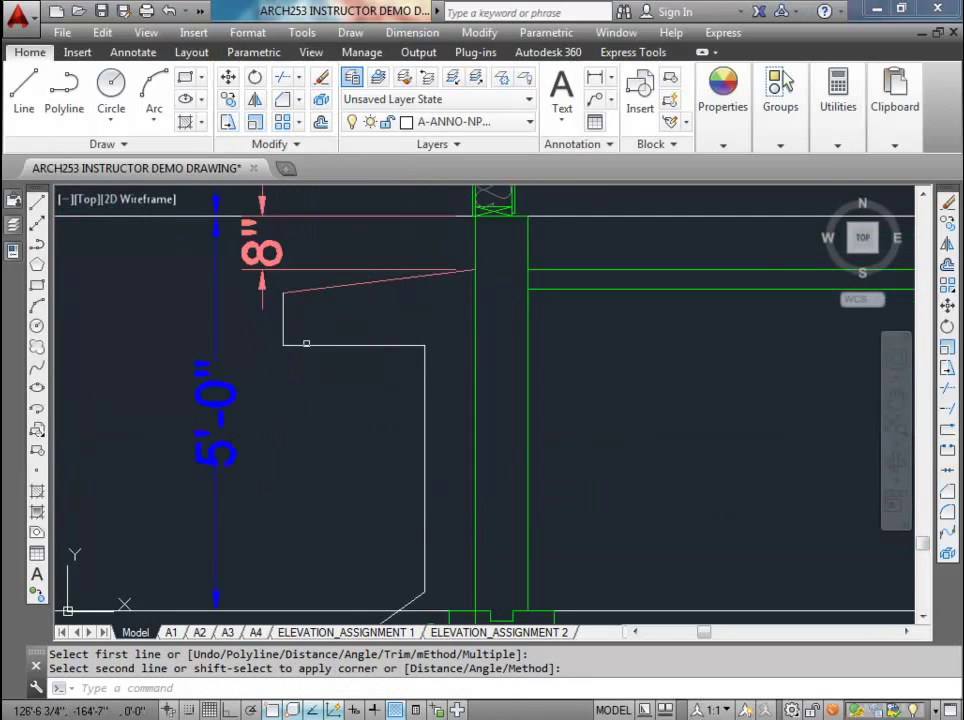
{"action": "middle_click_drag", "start_coordinate": [465, 457], "coordinate": [430, 348]}
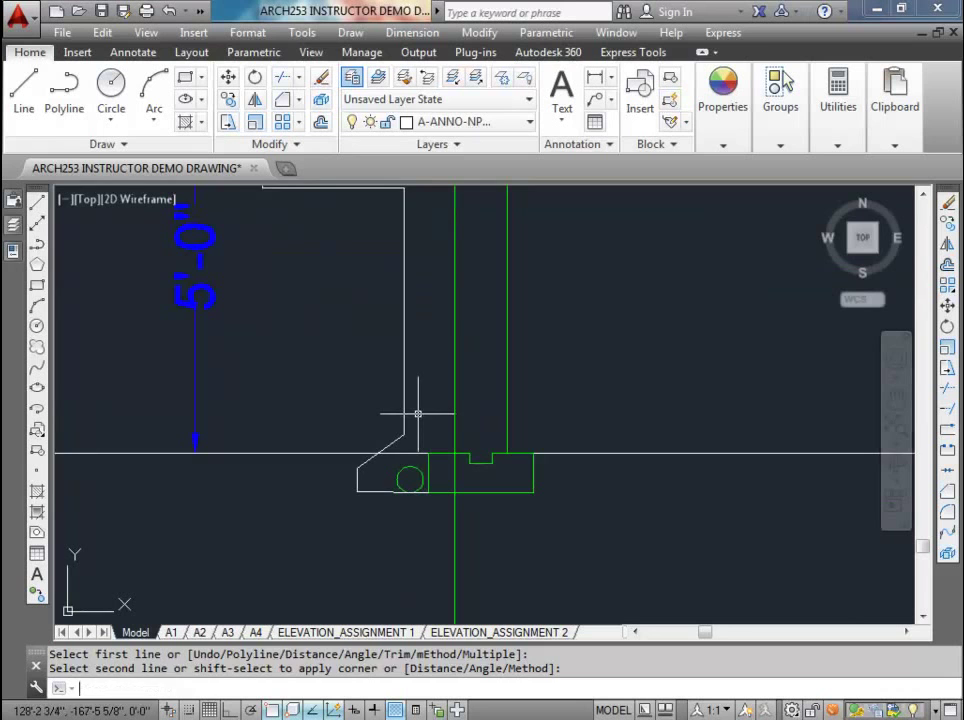
{"action": "type", "text": "l"}
{"action": "key", "text": "Return"}
{"action": "scroll", "coordinate": [418, 413], "scroll_direction": "up", "scroll_amount": 4}
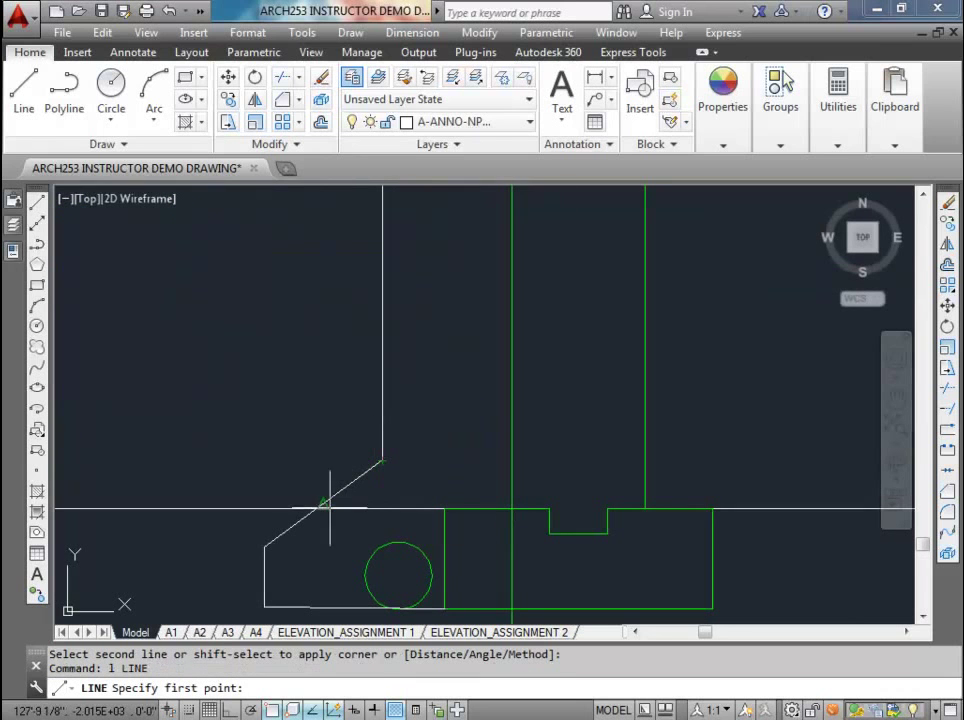
{"action": "scroll", "coordinate": [322, 503], "scroll_direction": "up", "scroll_amount": 4}
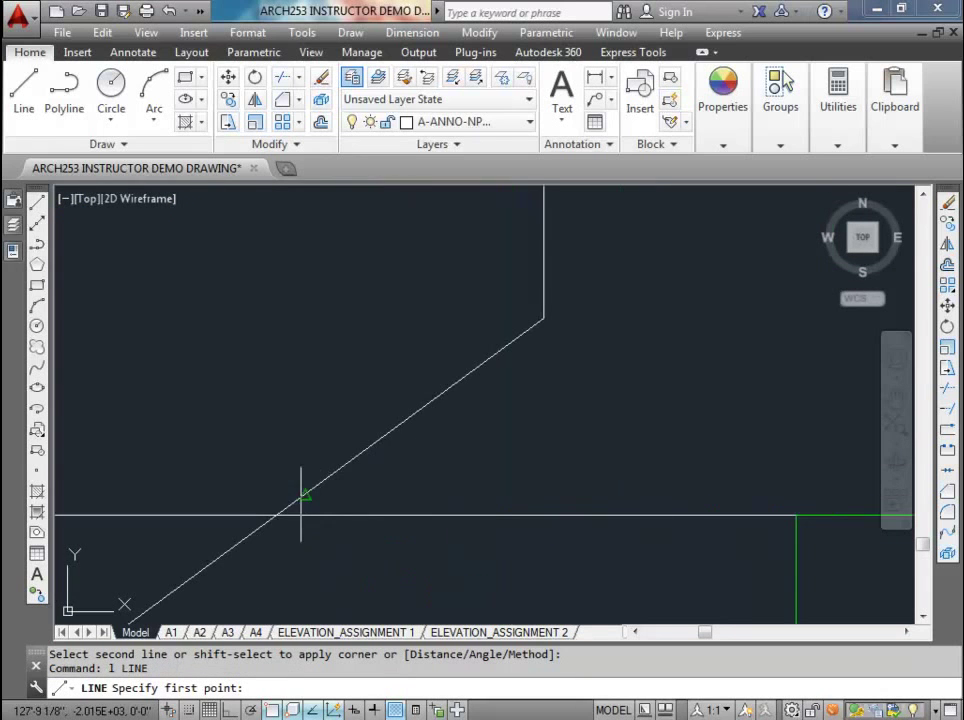
{"action": "left_click", "coordinate": [277, 515]}
{"action": "left_click", "coordinate": [796, 515]}
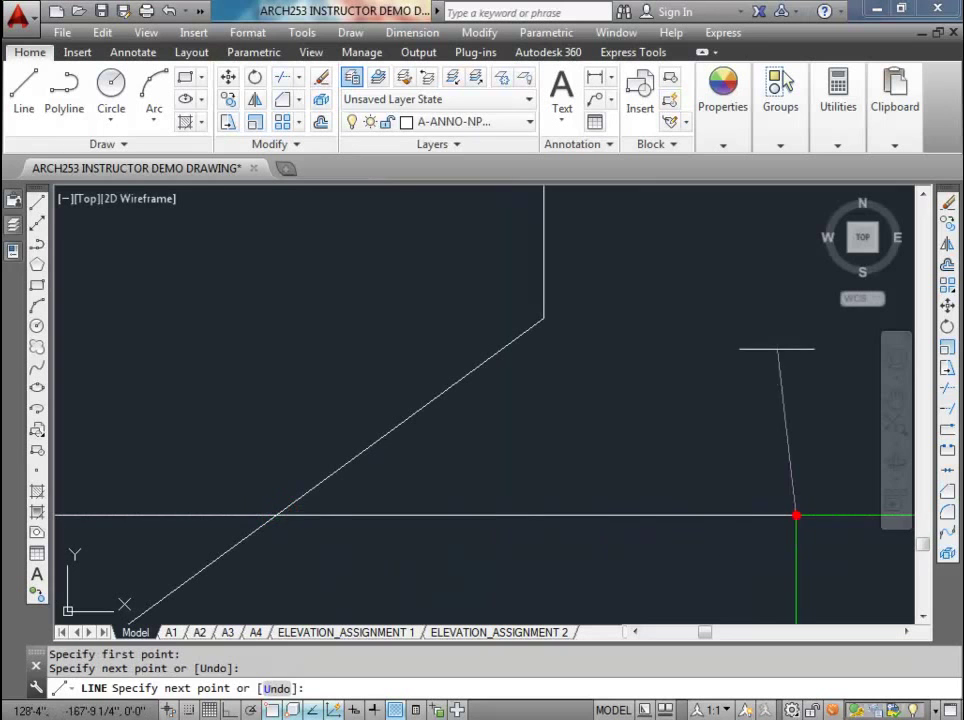
{"action": "key", "text": "Escape"}
- Make A-DETL-LLIN the current layer
{"action": "scroll", "coordinate": [720, 300], "scroll_direction": "down", "scroll_amount": 3}
{"action": "mouse_move", "coordinate": [720, 300]}
{"action": "middle_mouse_down"}
{"action": "mouse_move", "coordinate": [562, 469]}
{"action": "mouse_move", "coordinate": [491, 344]}
{"action": "middle_mouse_up"}
{"action": "scroll", "coordinate": [557, 430], "scroll_direction": "down", "scroll_amount": 2}
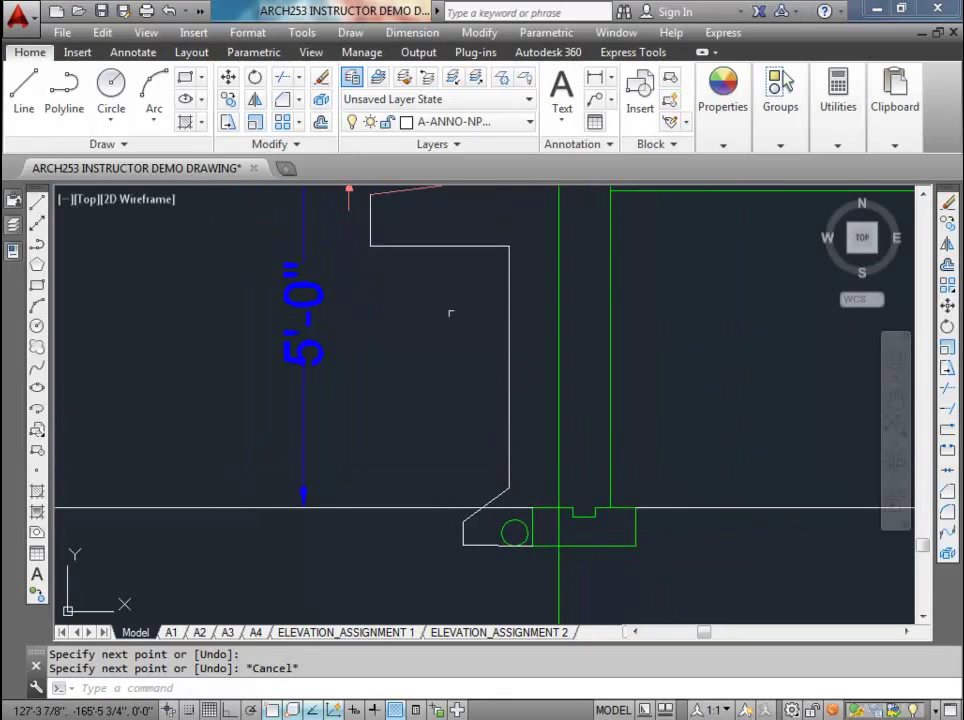
{"action": "left_click", "coordinate": [530, 123]}
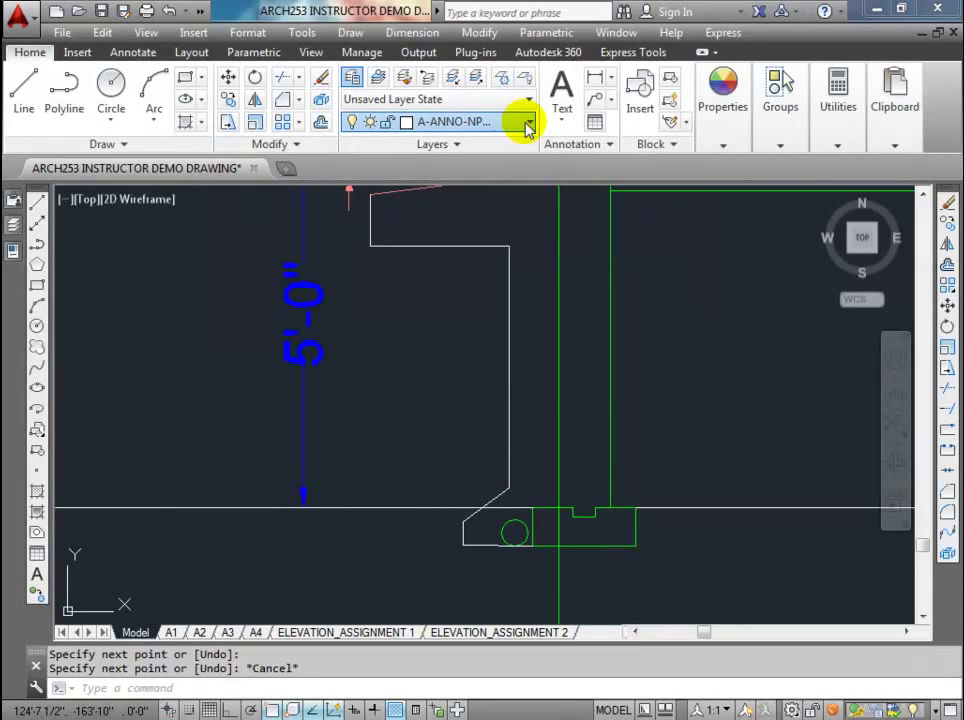
{"action": "left_click", "coordinate": [528, 123]}
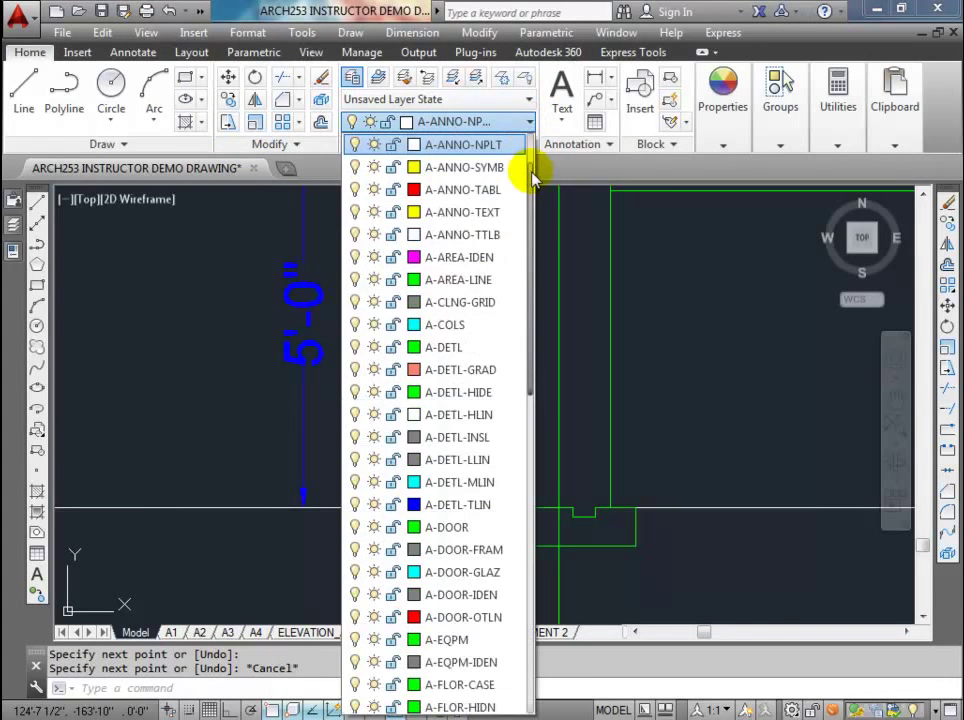
{"action": "left_click_drag", "start_coordinate": [533, 180], "coordinate": [534, 172]}
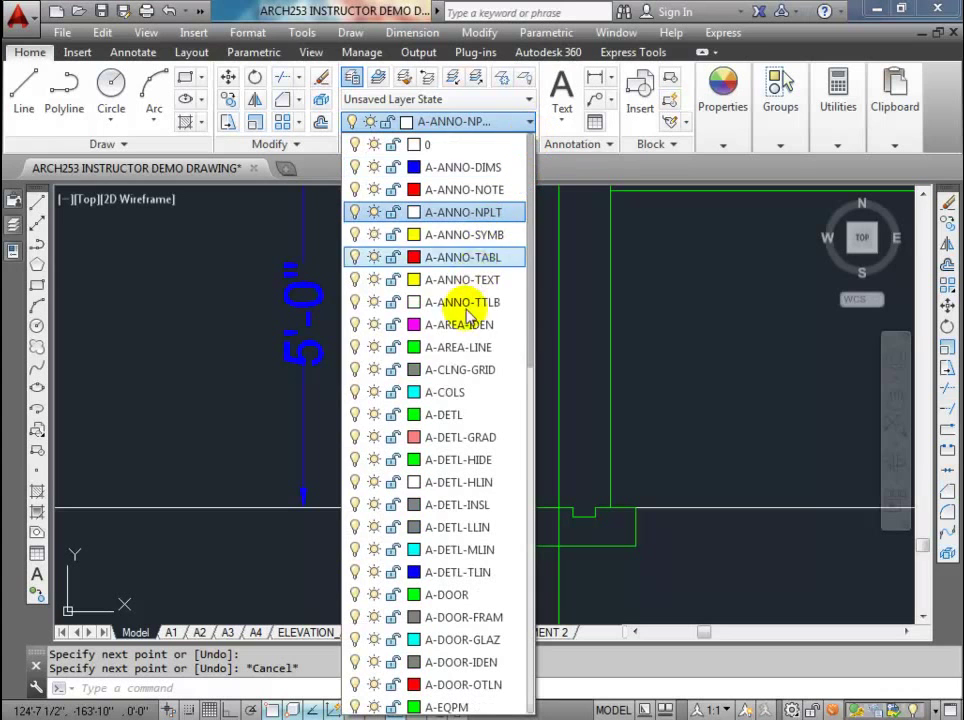
{"action": "left_click_drag", "start_coordinate": [533, 320], "coordinate": [508, 370]}
{"action": "left_click", "coordinate": [456, 439]}
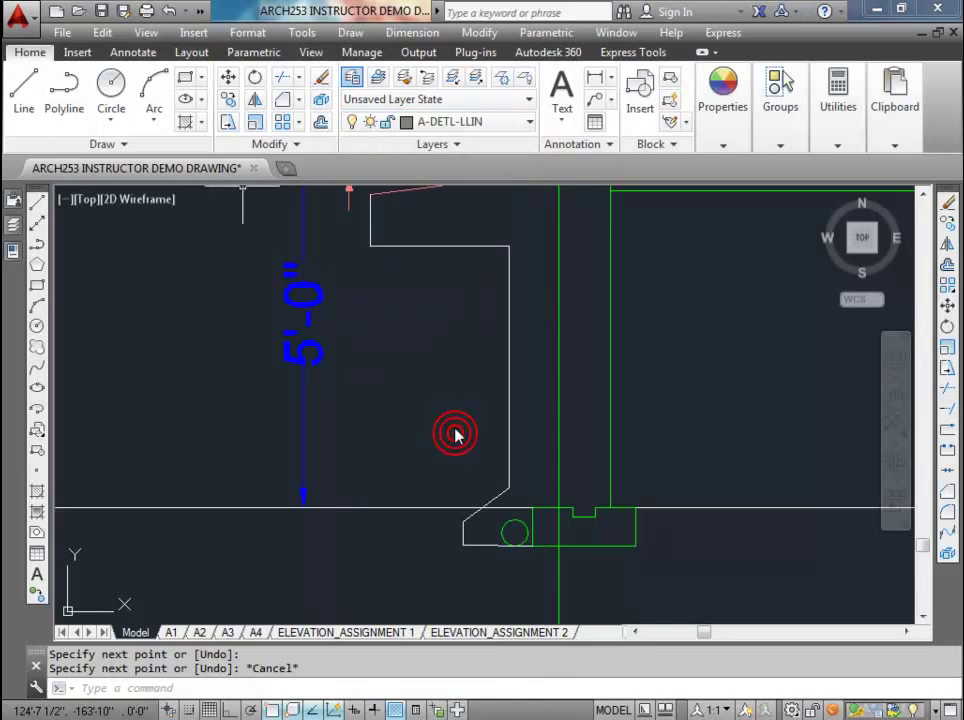
{"action": "left_click", "coordinate": [529, 121]}
{"action": "left_click", "coordinate": [530, 122]}
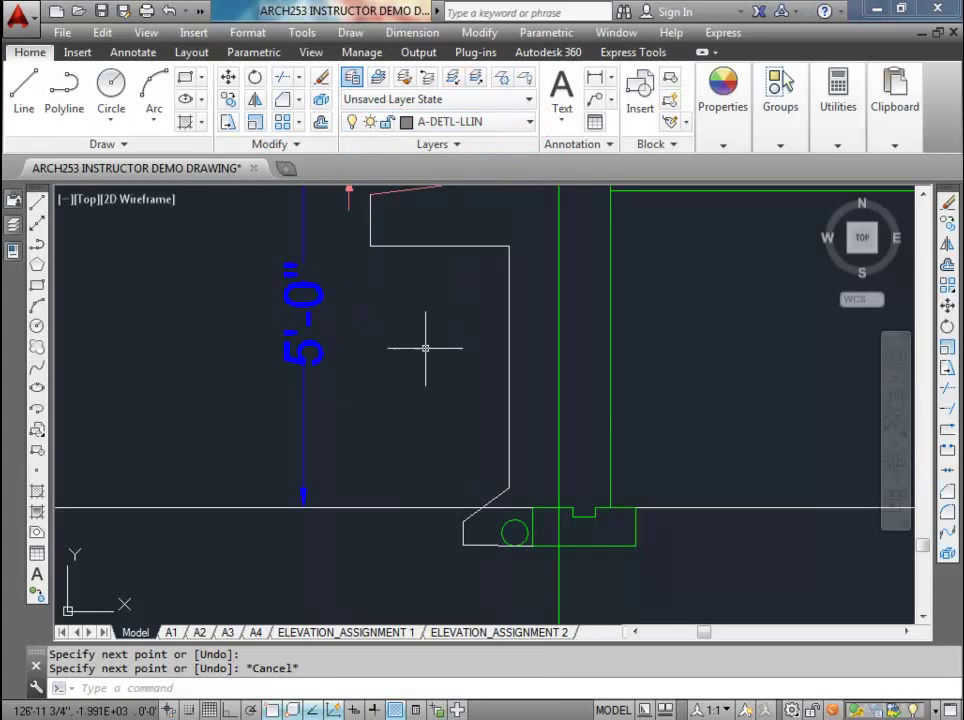
- Check the layer table below the level markers for the hatching layer and make A-DETL-TLIN current
{"action": "scroll", "coordinate": [411, 329], "scroll_direction": "down", "scroll_amount": 5}
{"action": "scroll", "coordinate": [56, 458], "scroll_direction": "up", "scroll_amount": 6}
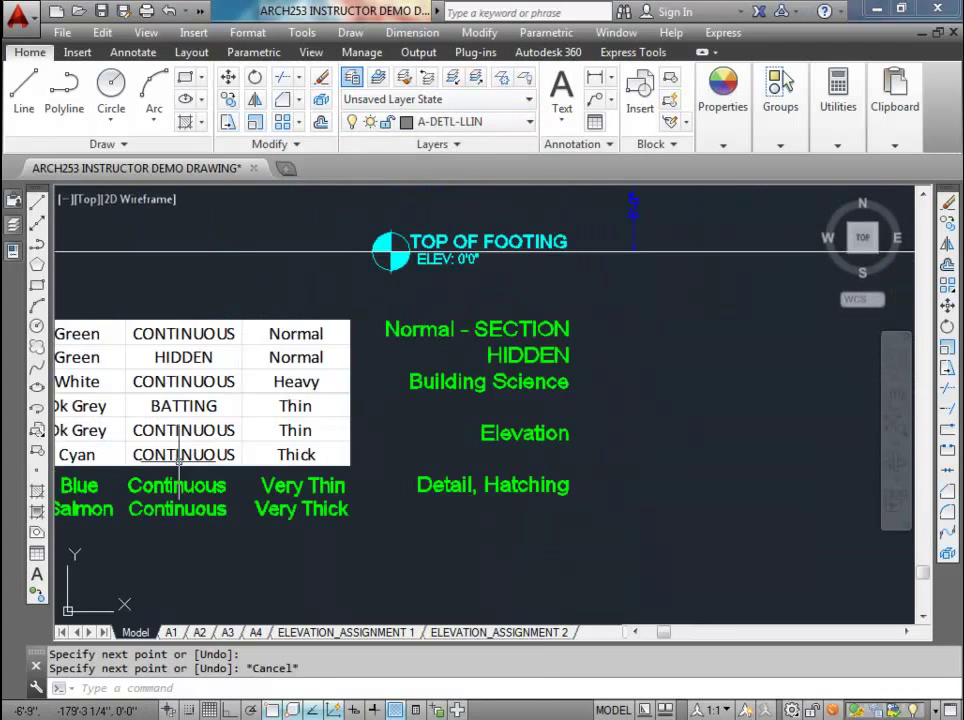
{"action": "mouse_move", "coordinate": [279, 486]}
{"action": "middle_mouse_down"}
{"action": "mouse_move", "coordinate": [757, 477]}
{"action": "mouse_move", "coordinate": [265, 470]}
{"action": "middle_mouse_up"}
{"action": "scroll", "coordinate": [224, 485], "scroll_direction": "down", "scroll_amount": 4}
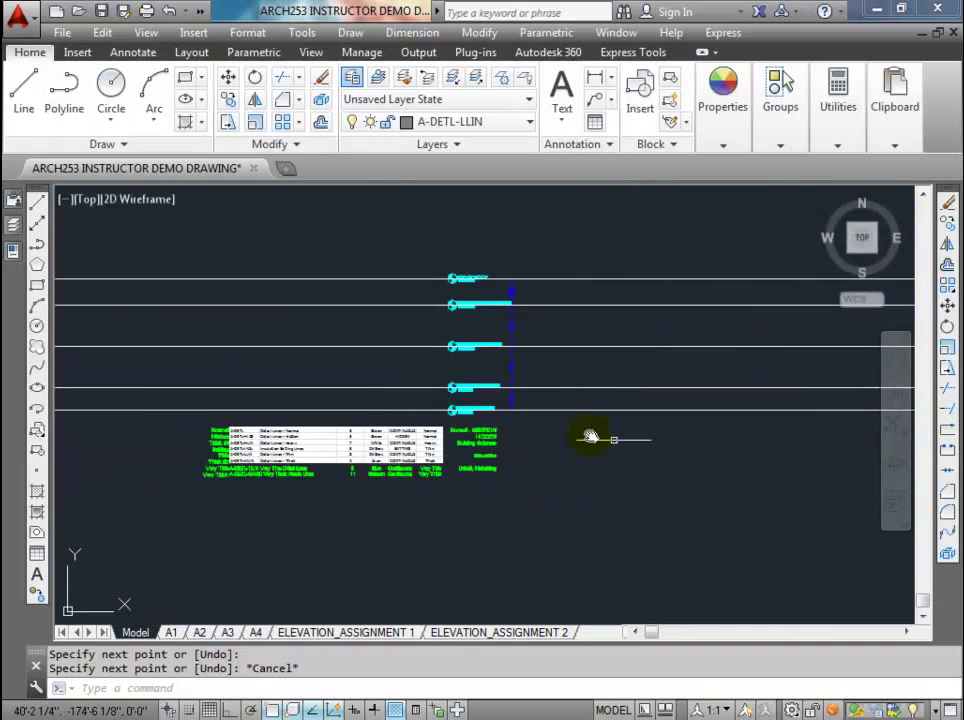
{"action": "scroll", "coordinate": [602, 445], "scroll_direction": "up", "scroll_amount": 3}
{"action": "middle_click_drag", "start_coordinate": [668, 364], "coordinate": [581, 373]}
{"action": "scroll", "coordinate": [581, 373], "scroll_direction": "up", "scroll_amount": 4}
{"action": "scroll", "coordinate": [441, 340], "scroll_direction": "up", "scroll_amount": 2}
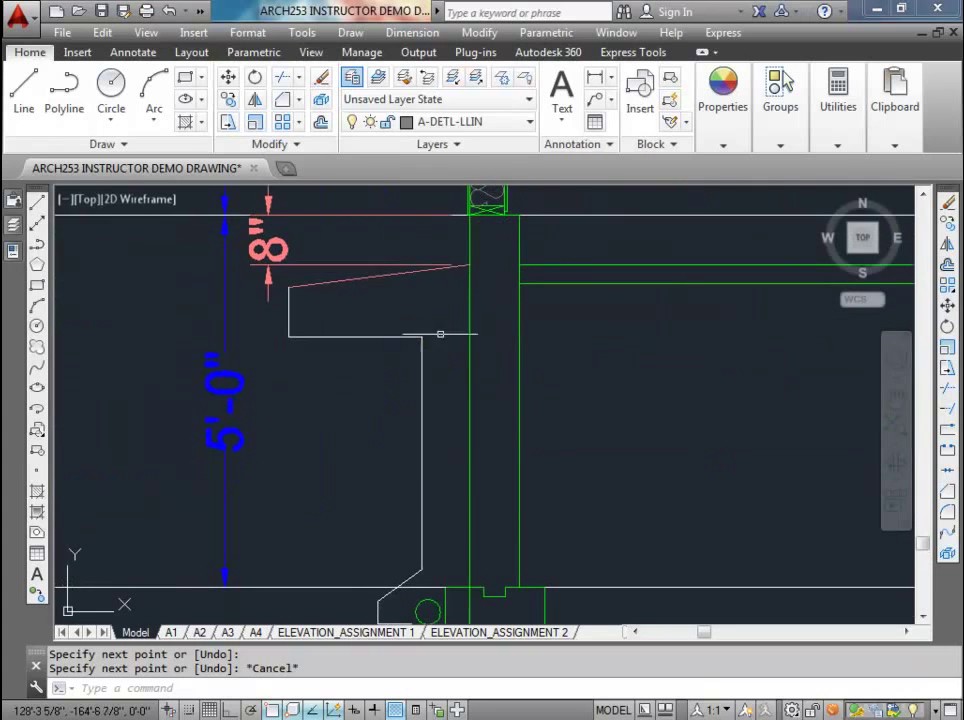
{"action": "left_click", "coordinate": [531, 121]}
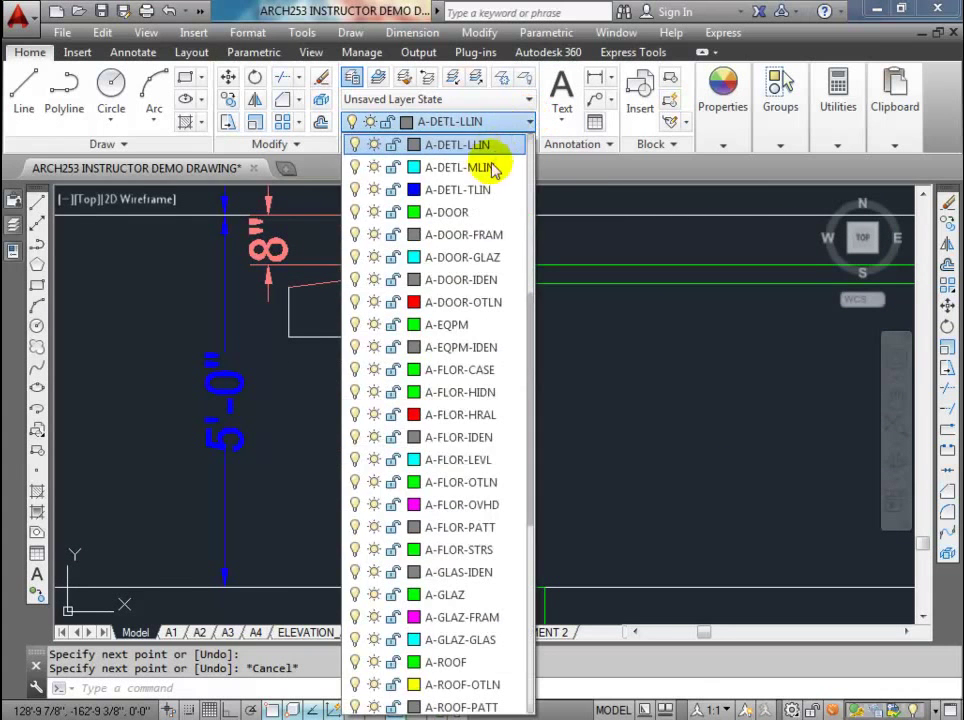
{"action": "left_click", "coordinate": [478, 188]}
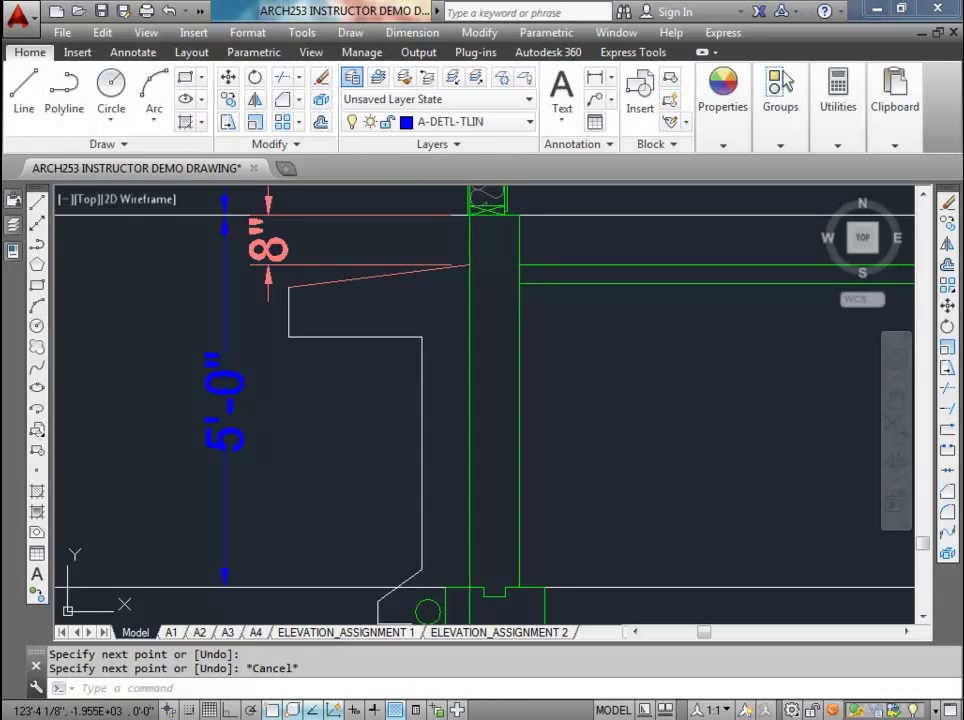
- Hatch the fill area beside the left foundation wall, above the top-of-footing line, with the EARTH pattern
{"action": "left_click", "coordinate": [186, 99]}
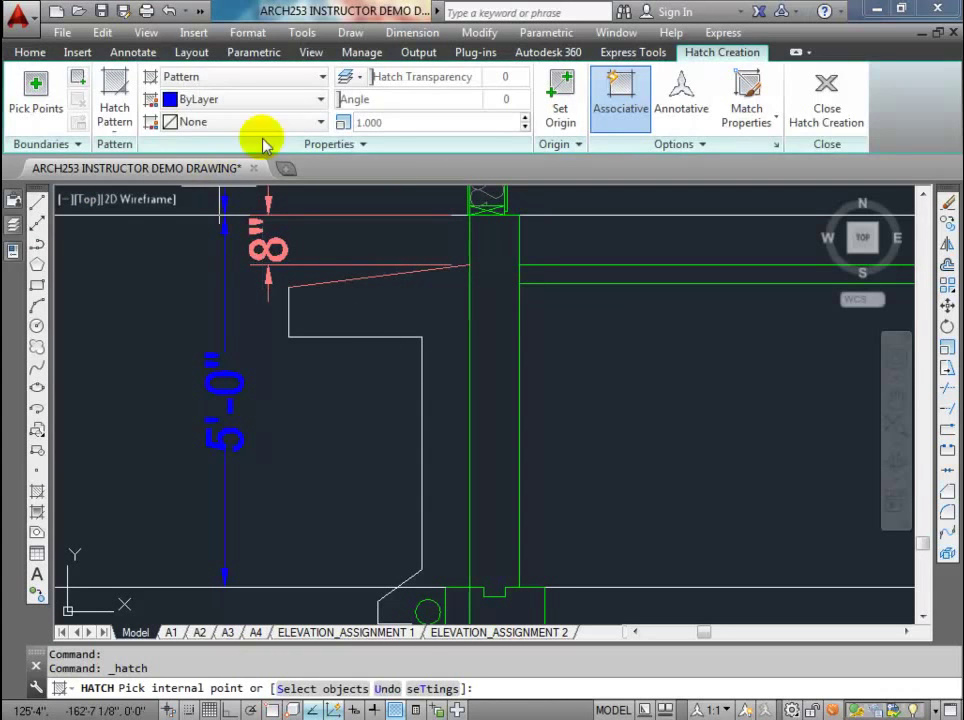
{"action": "left_click", "coordinate": [116, 122]}
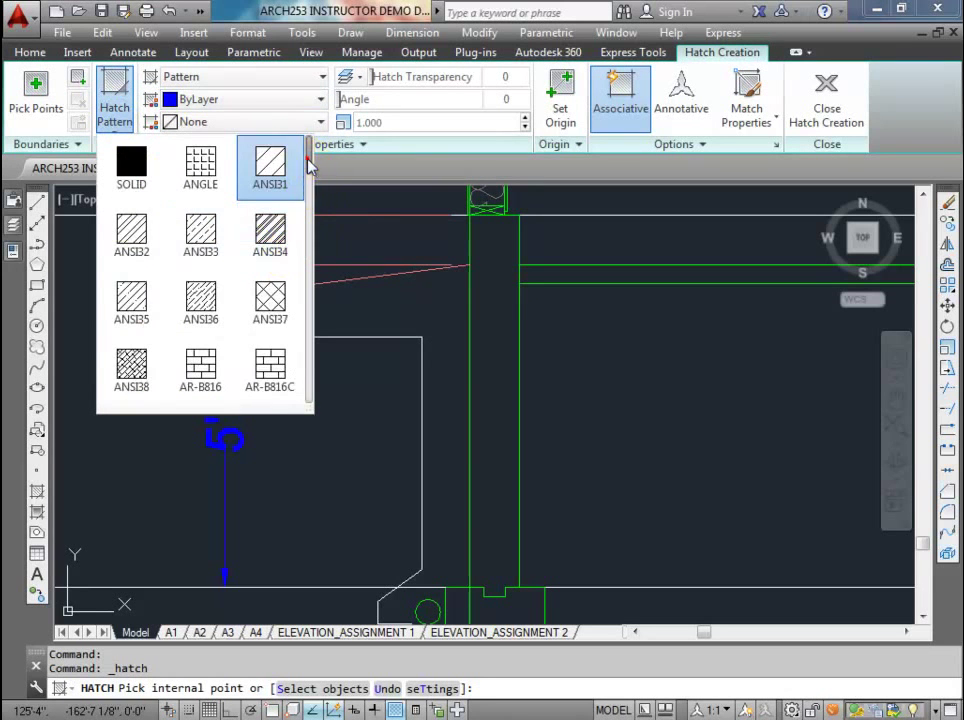
{"action": "scroll", "coordinate": [308, 165], "scroll_direction": "down", "scroll_amount": 3}
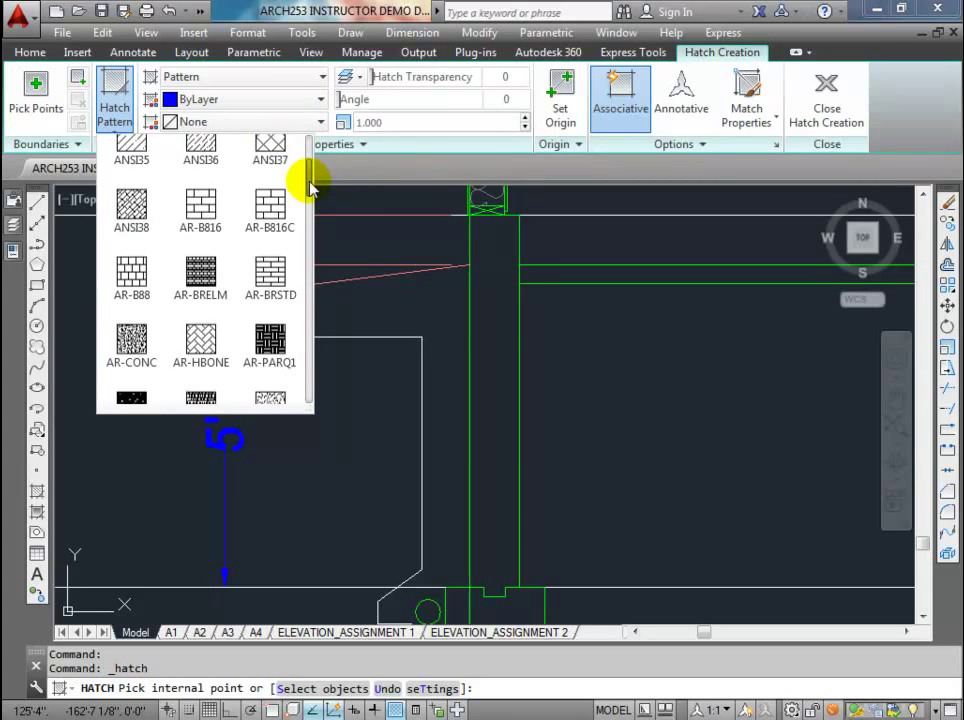
{"action": "scroll", "coordinate": [308, 188], "scroll_direction": "down", "scroll_amount": 5}
{"action": "left_click_drag", "start_coordinate": [313, 220], "coordinate": [318, 248]}
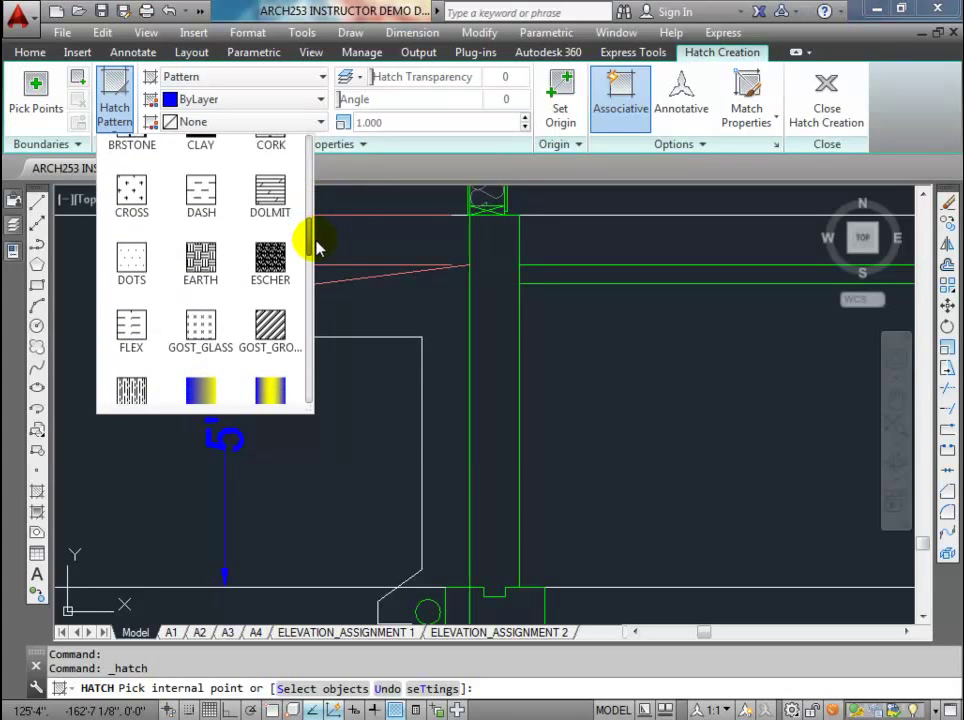
{"action": "left_click", "coordinate": [199, 232]}
{"action": "left_click", "coordinate": [389, 305]}
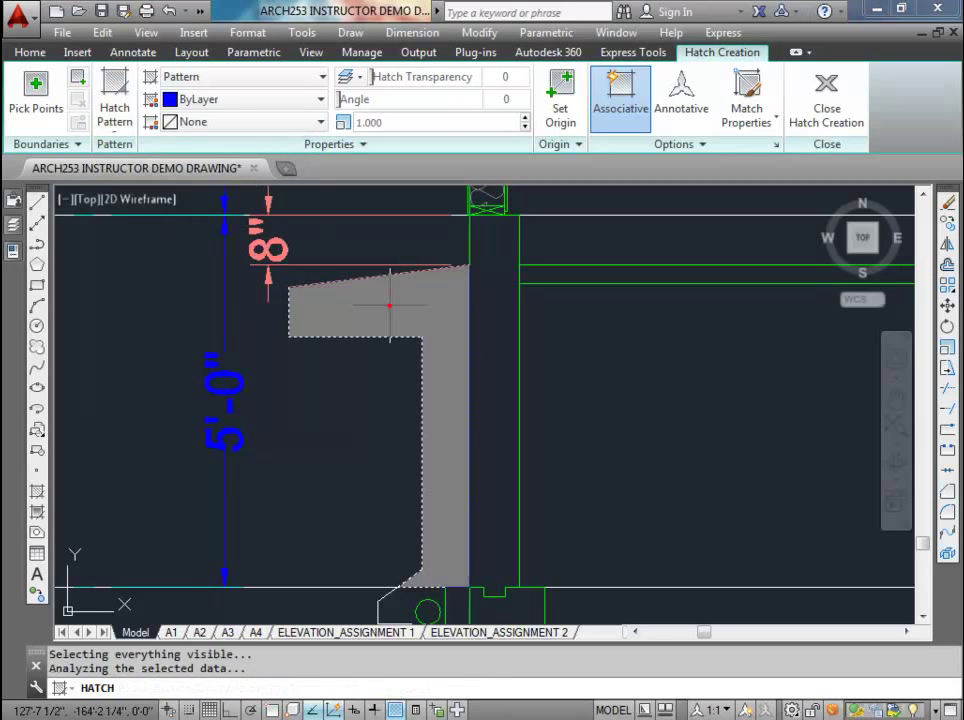
- Try a scale of 5 and then 10 for the EARTH hatch
{"action": "left_click", "coordinate": [420, 123]}
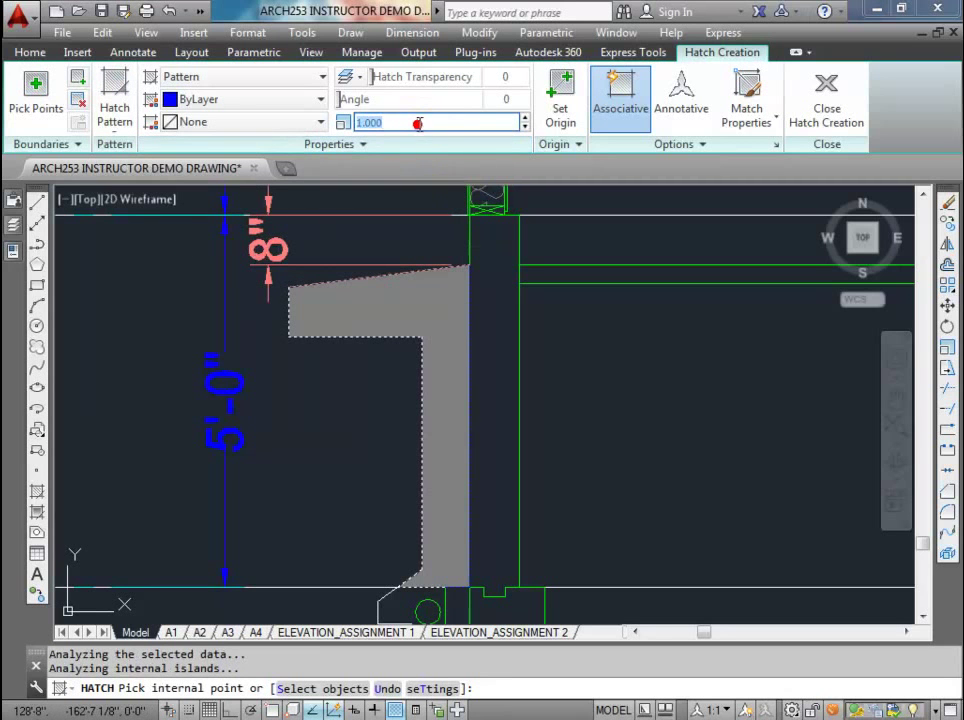
{"action": "type", "text": "5"}
{"action": "key", "text": "Return"}
{"action": "left_click", "coordinate": [391, 124]}
{"action": "type", "text": "10"}
{"action": "key", "text": "Return"}
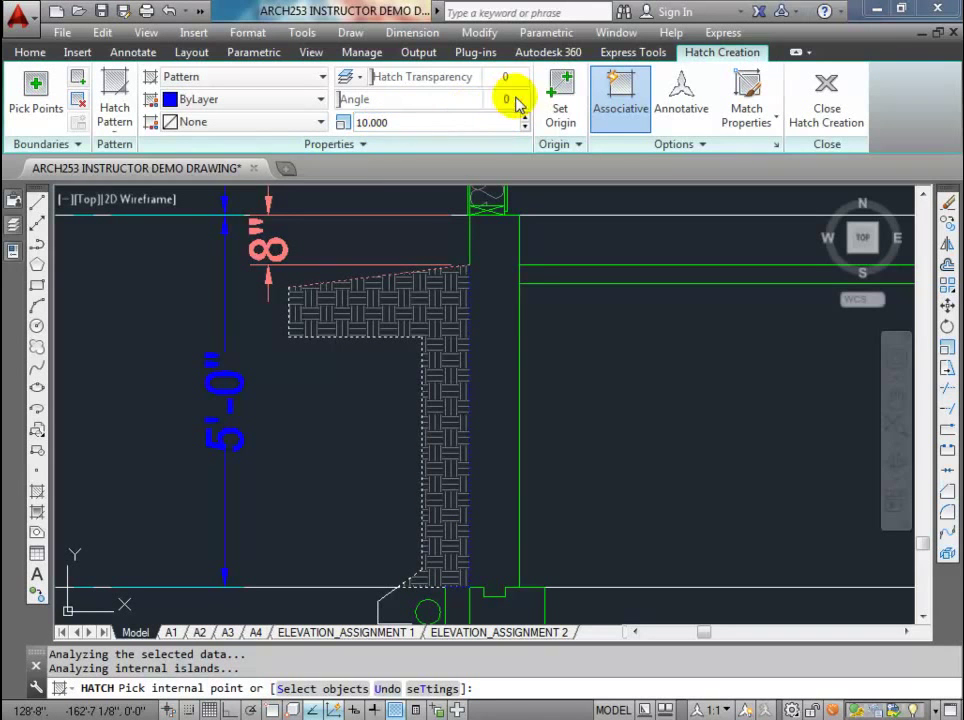
- Set the EARTH hatch's angle to 45 and its scale to 15, and finish the hatch
{"action": "left_click", "coordinate": [368, 98]}
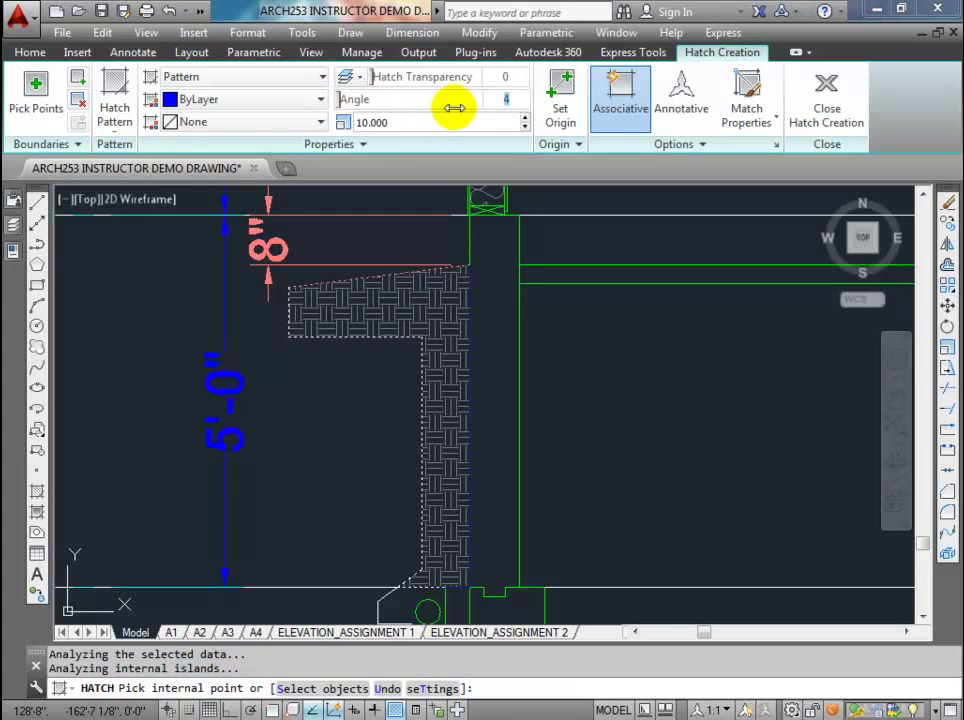
{"action": "type", "text": "45"}
{"action": "key", "text": "Return"}
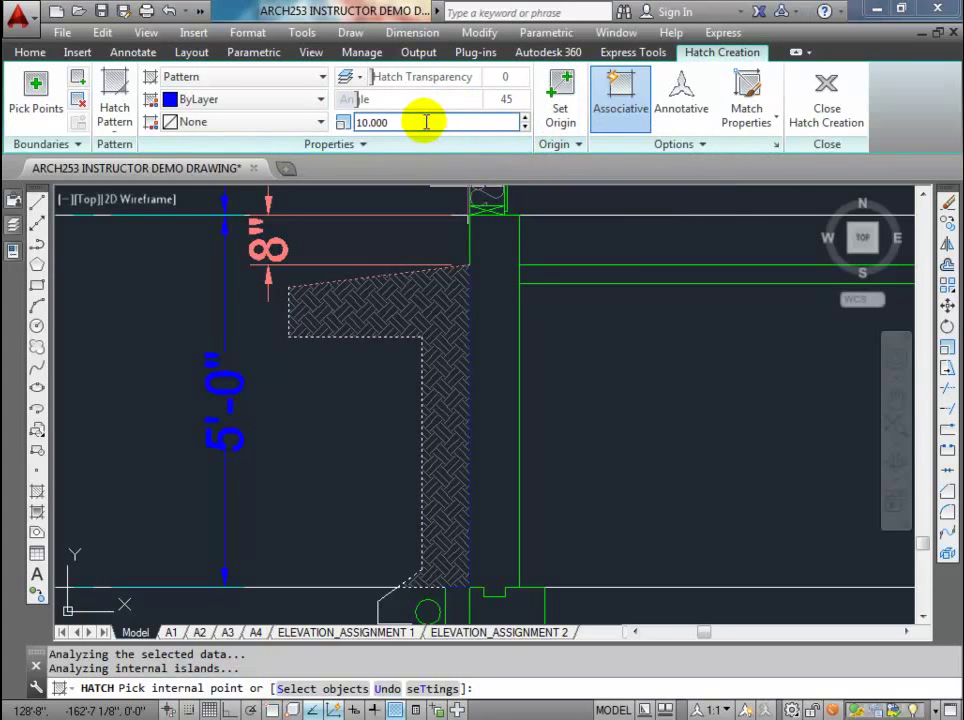
{"action": "left_click", "coordinate": [426, 121]}
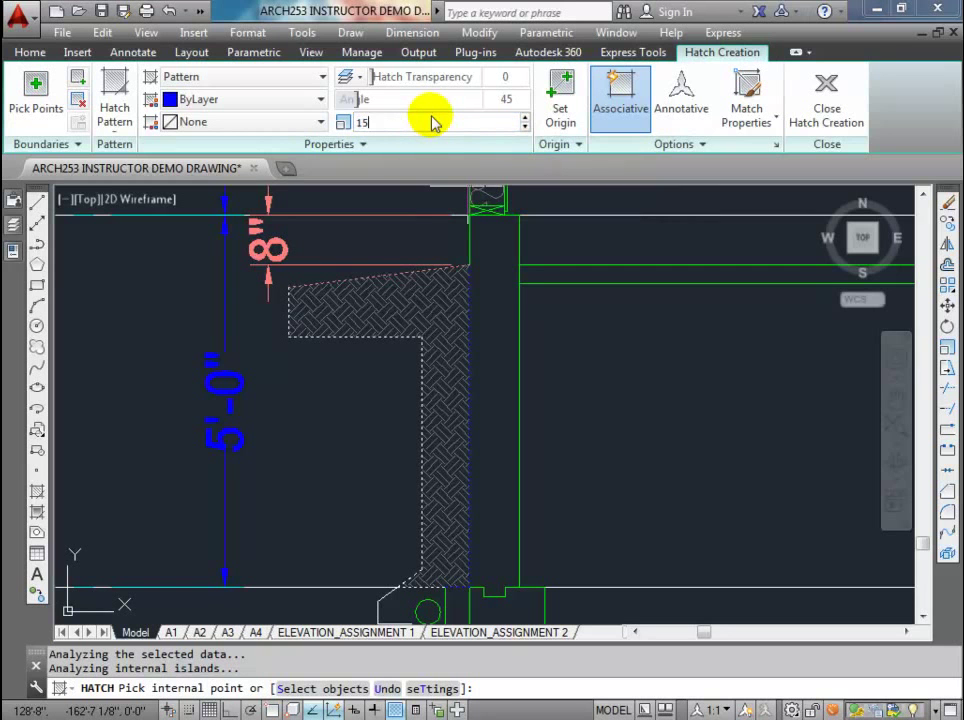
{"action": "type", "text": "15"}
{"action": "key", "text": "Return"}
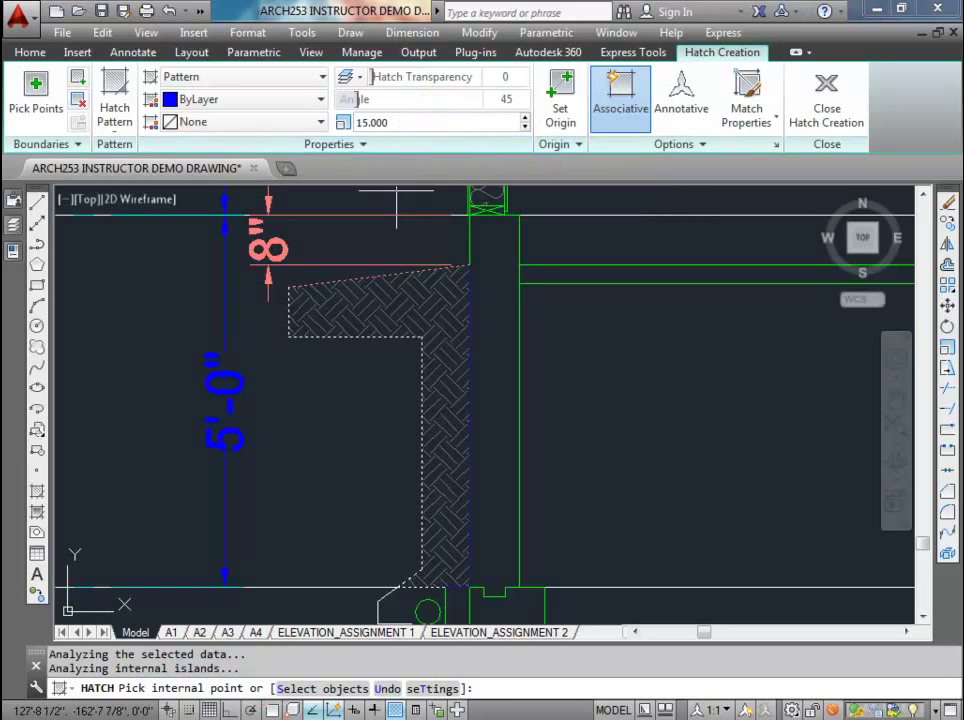
{"action": "scroll", "coordinate": [353, 320], "scroll_direction": "down", "scroll_amount": 3}
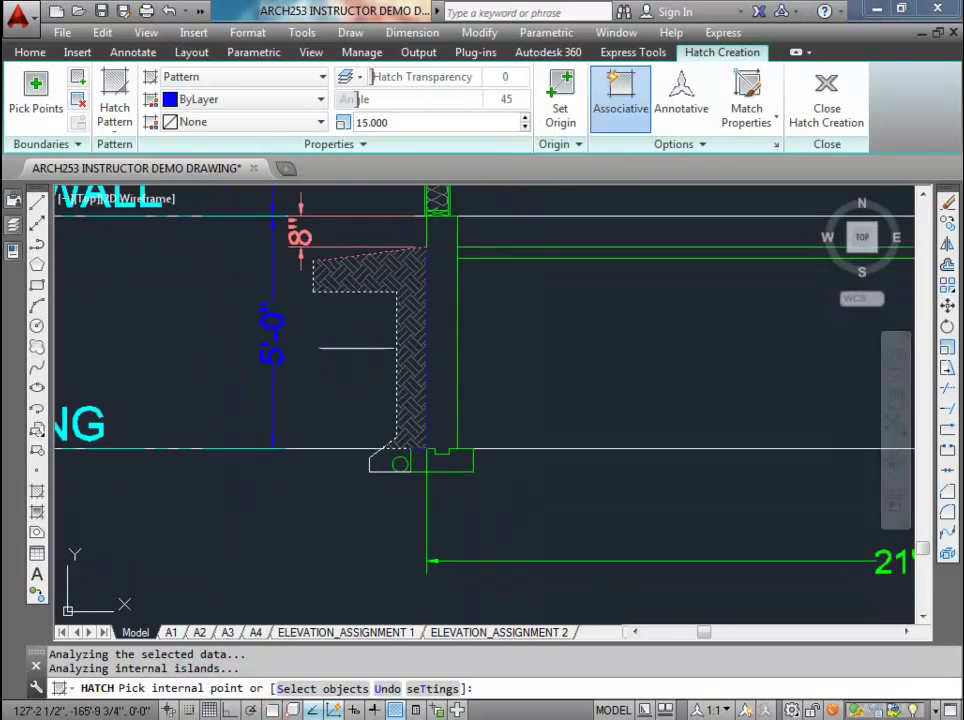
{"action": "key", "text": "Escape"}
- Hatch the drain area beside the left footing, around the drain pipe, with the GRAVEL pattern
{"action": "scroll", "coordinate": [351, 351], "scroll_direction": "up", "scroll_amount": 3}
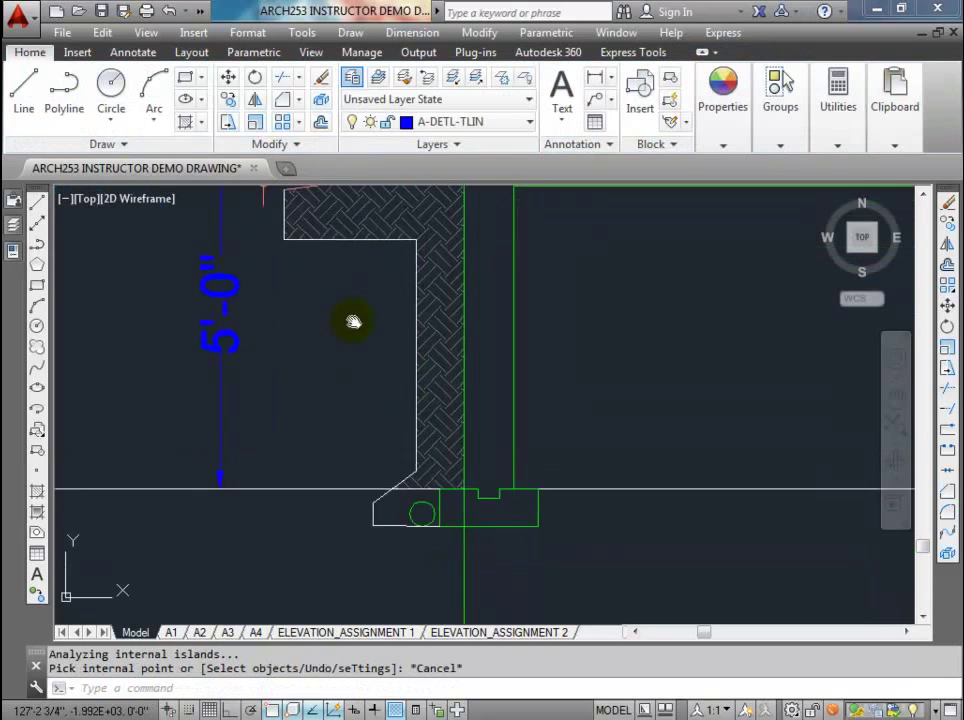
{"action": "left_click", "coordinate": [185, 121]}
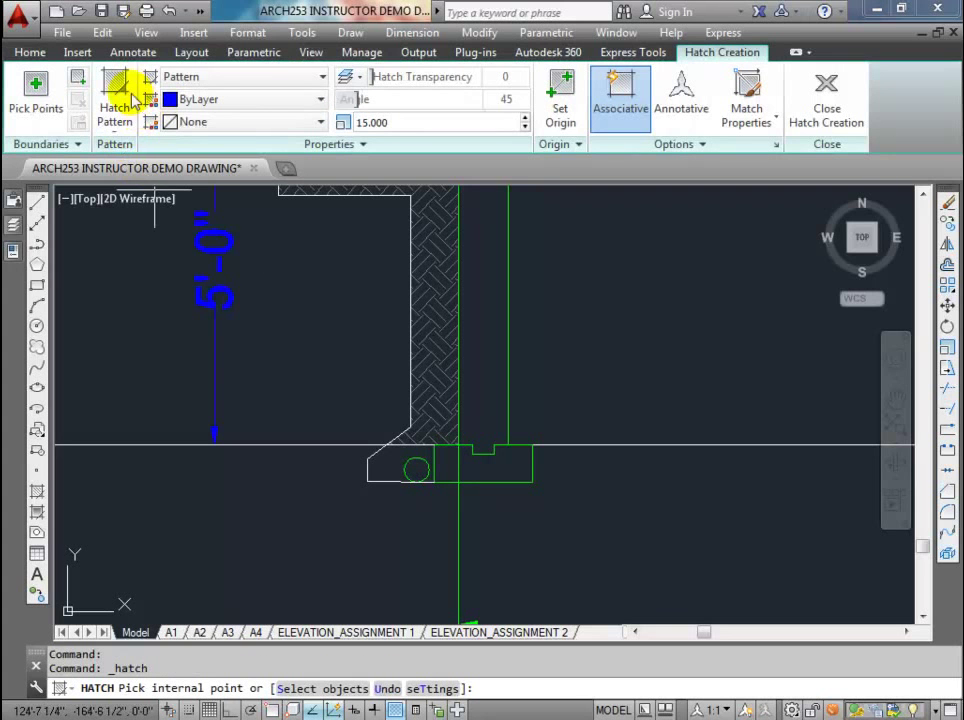
{"action": "left_click", "coordinate": [116, 88]}
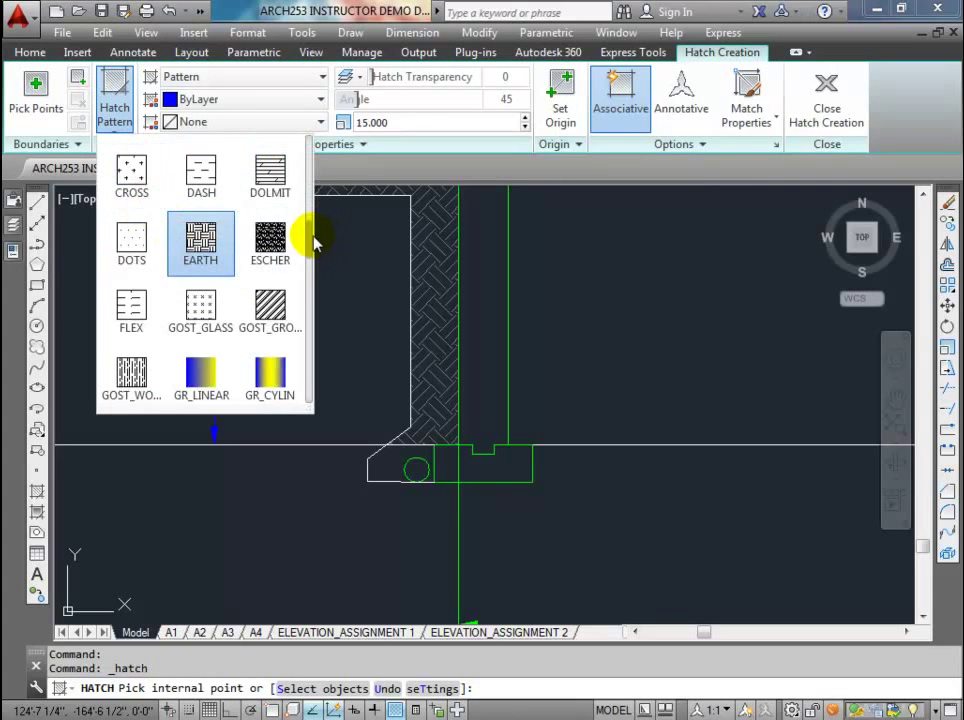
{"action": "mouse_move", "coordinate": [309, 240]}
{"action": "left_mouse_down"}
{"action": "mouse_move", "coordinate": [312, 179]}
{"action": "mouse_move", "coordinate": [315, 300]}
{"action": "left_mouse_up"}
{"action": "left_click", "coordinate": [133, 202]}
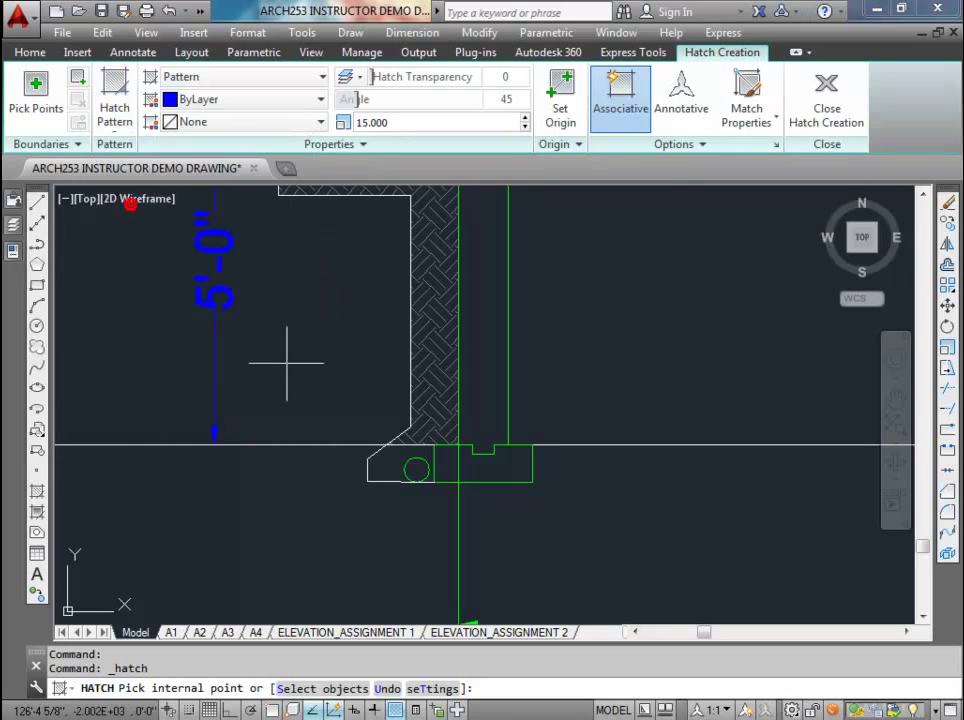
{"action": "scroll", "coordinate": [400, 478], "scroll_direction": "up", "scroll_amount": 2}
{"action": "scroll", "coordinate": [390, 478], "scroll_direction": "up", "scroll_amount": 1}
{"action": "left_click", "coordinate": [398, 445]}
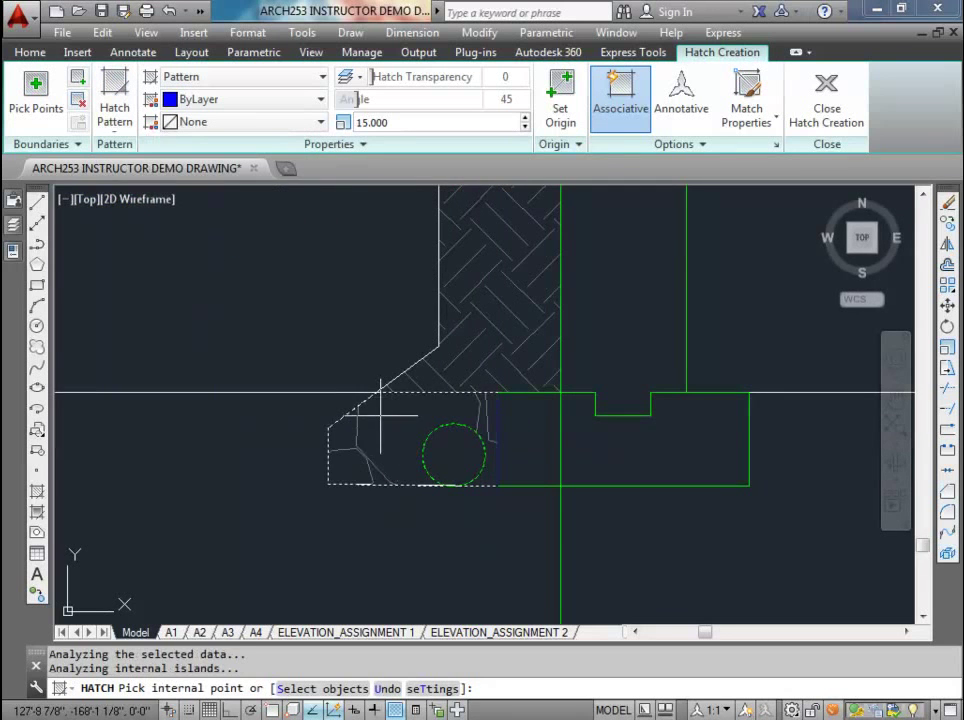
- Try a scale of 5 for the GRAVEL hatch, set it to 3 and finish the hatch
{"action": "left_click", "coordinate": [409, 121]}
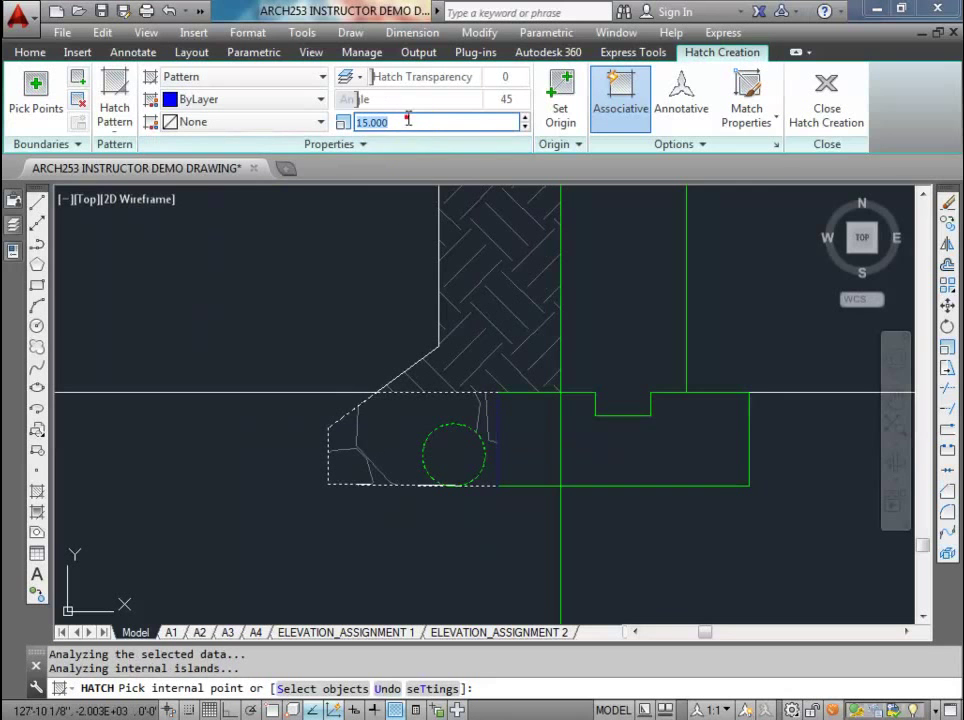
{"action": "type", "text": "5"}
{"action": "key", "text": "Return"}
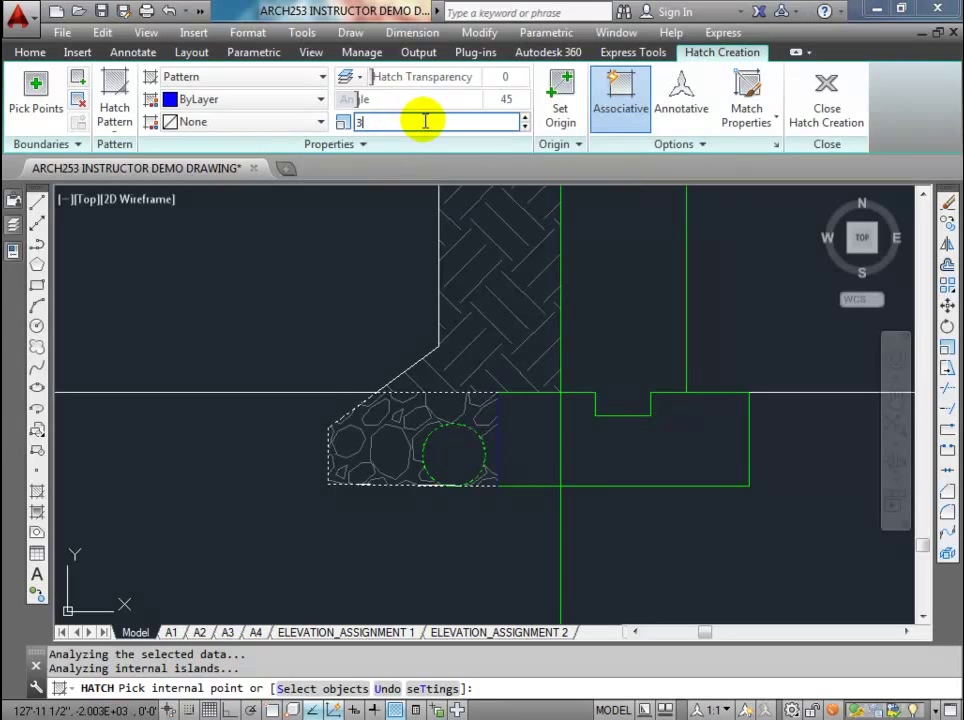
{"action": "key", "text": "Return"}
{"action": "scroll", "coordinate": [417, 285], "scroll_direction": "down", "scroll_amount": 1}
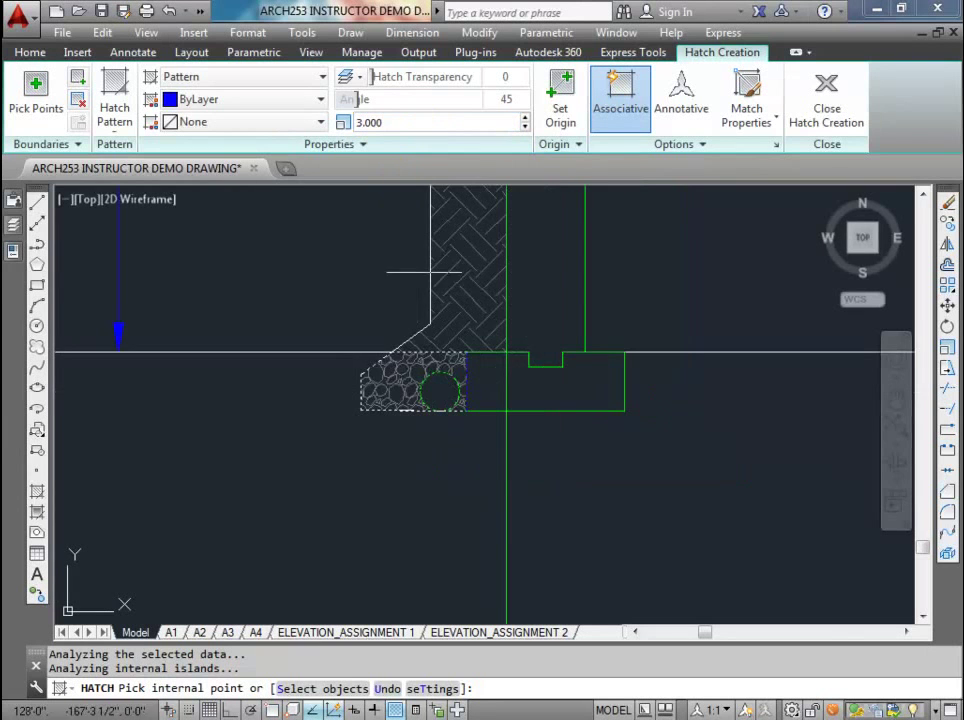
{"action": "middle_click_drag", "start_coordinate": [430, 237], "coordinate": [392, 308]}
{"action": "key", "text": "Escape"}
{"action": "key", "text": "Escape"}
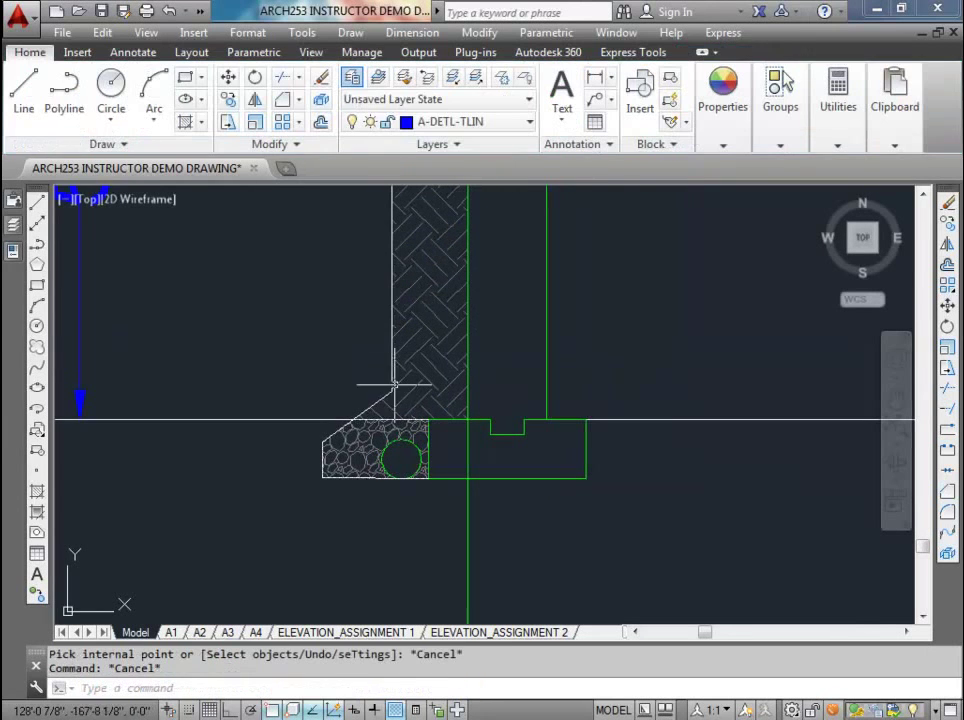
- Move the EARTH and GRAVEL hatches beside the left foundation wall to the A-DETL-TLIN layer
{"action": "left_click", "coordinate": [372, 438]}
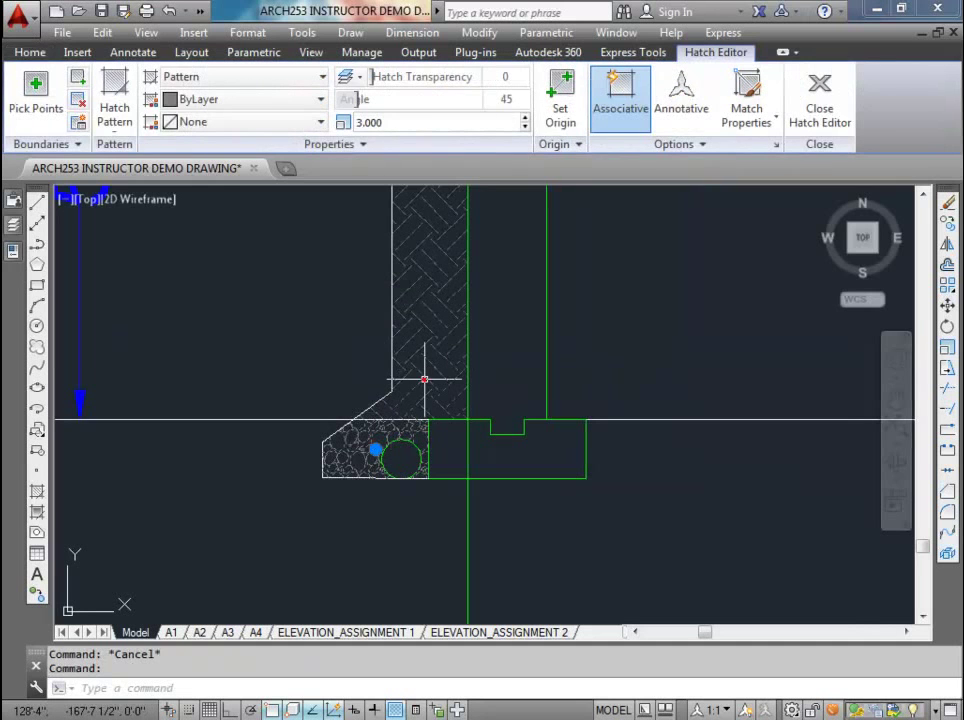
{"action": "left_click", "coordinate": [30, 52]}
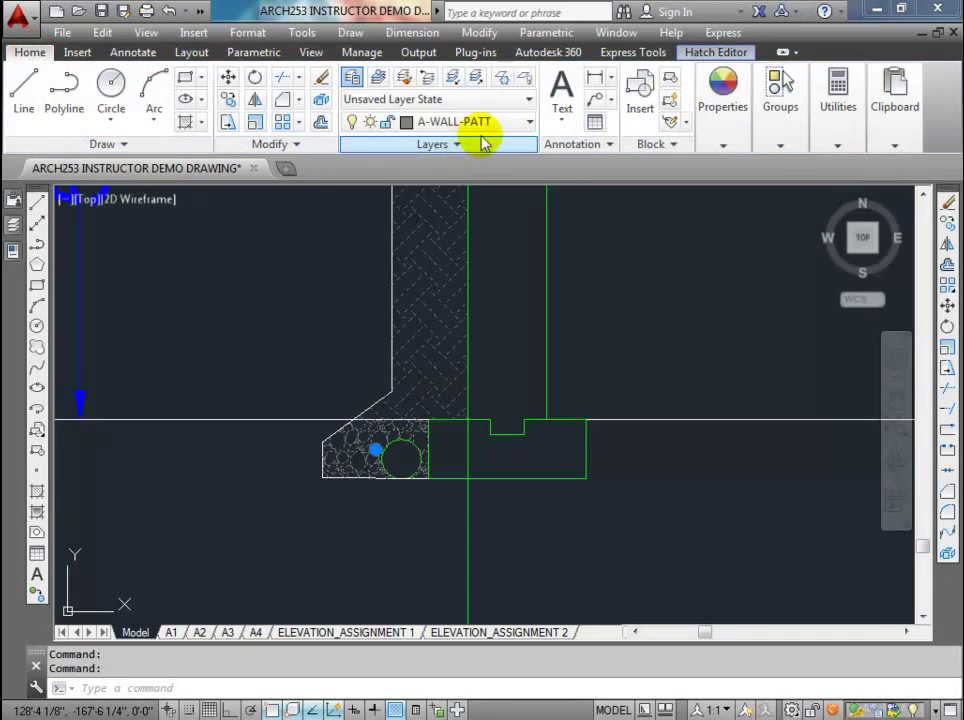
{"action": "left_click", "coordinate": [528, 122]}
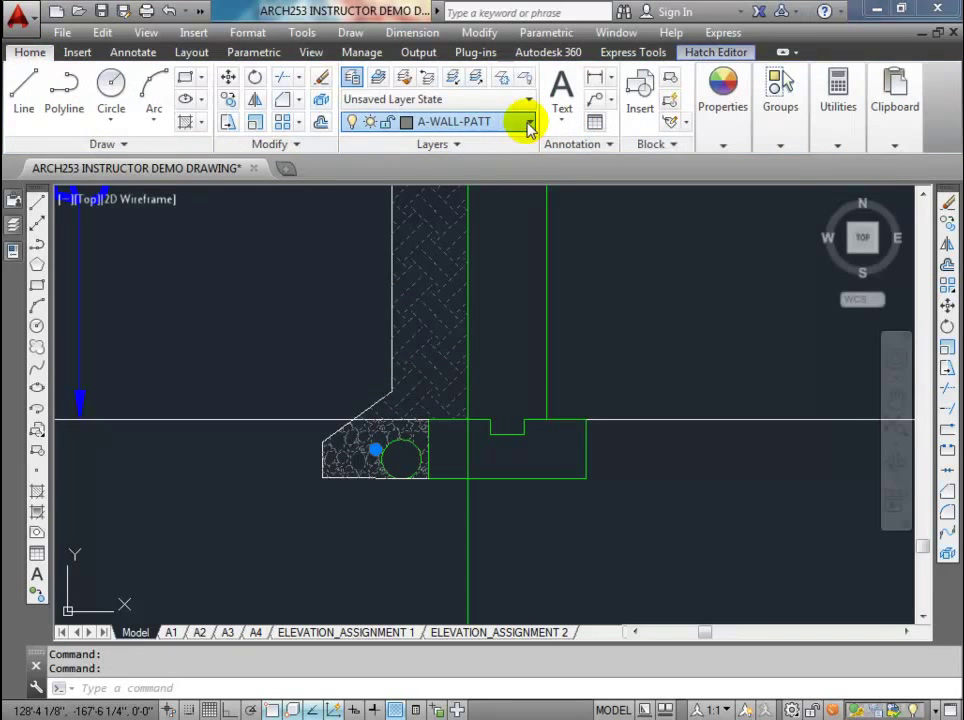
{"action": "left_click", "coordinate": [528, 122]}
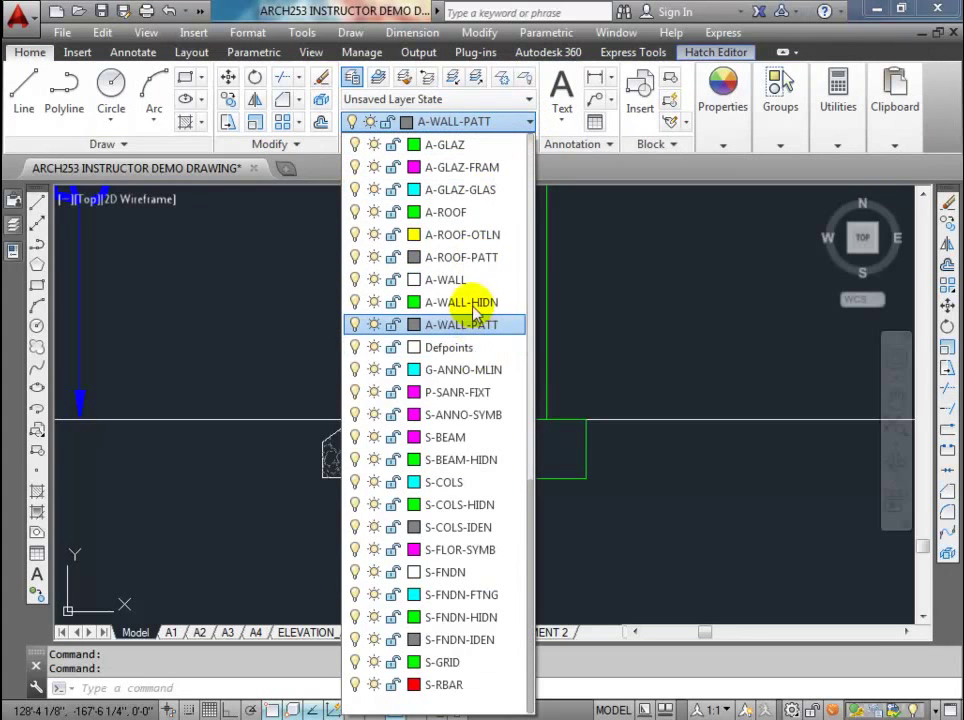
{"action": "scroll", "coordinate": [488, 372], "scroll_direction": "up", "scroll_amount": 3}
{"action": "scroll", "coordinate": [490, 370], "scroll_direction": "up", "scroll_amount": 5}
{"action": "left_click", "coordinate": [446, 213]}
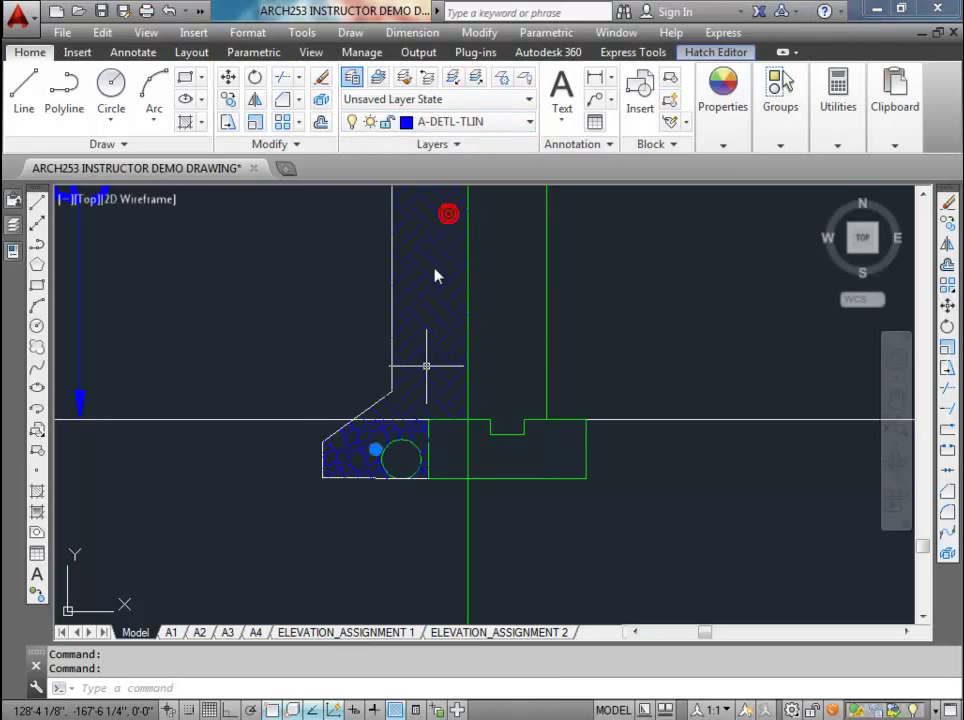
{"action": "key", "text": "Escape"}
{"action": "key", "text": "Escape"}
- Make A-ANNO-NPLT the current layer by picking the white outline of the earth fill
{"action": "scroll", "coordinate": [412, 436], "scroll_direction": "up", "scroll_amount": 5}
{"action": "scroll", "coordinate": [412, 436], "scroll_direction": "down", "scroll_amount": 5}
{"action": "scroll", "coordinate": [422, 348], "scroll_direction": "up", "scroll_amount": 6}
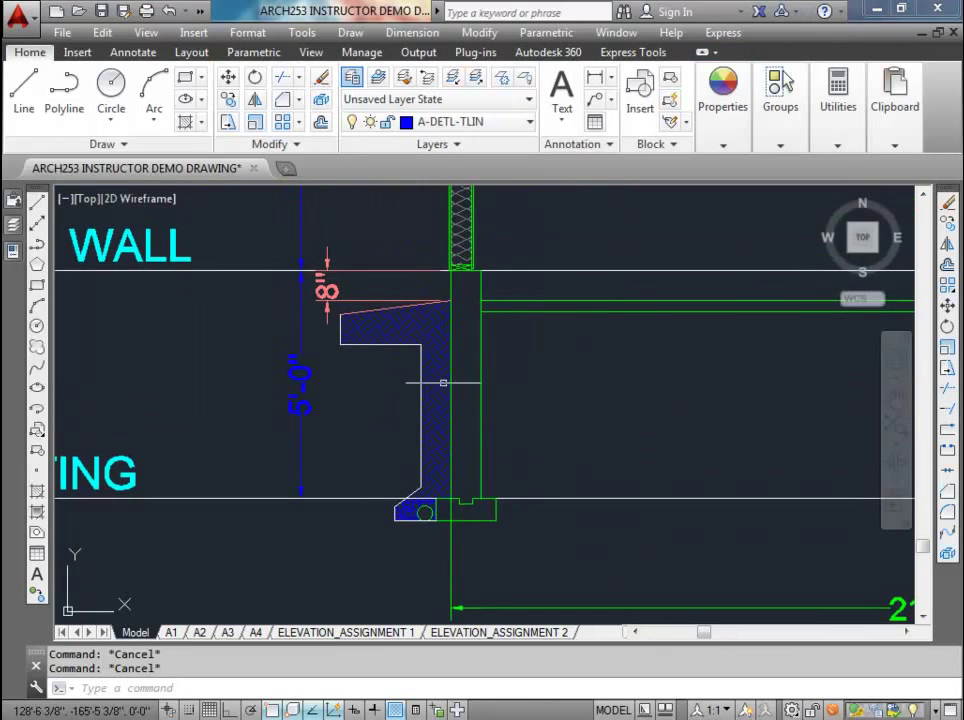
{"action": "scroll", "coordinate": [460, 395], "scroll_direction": "up", "scroll_amount": 5}
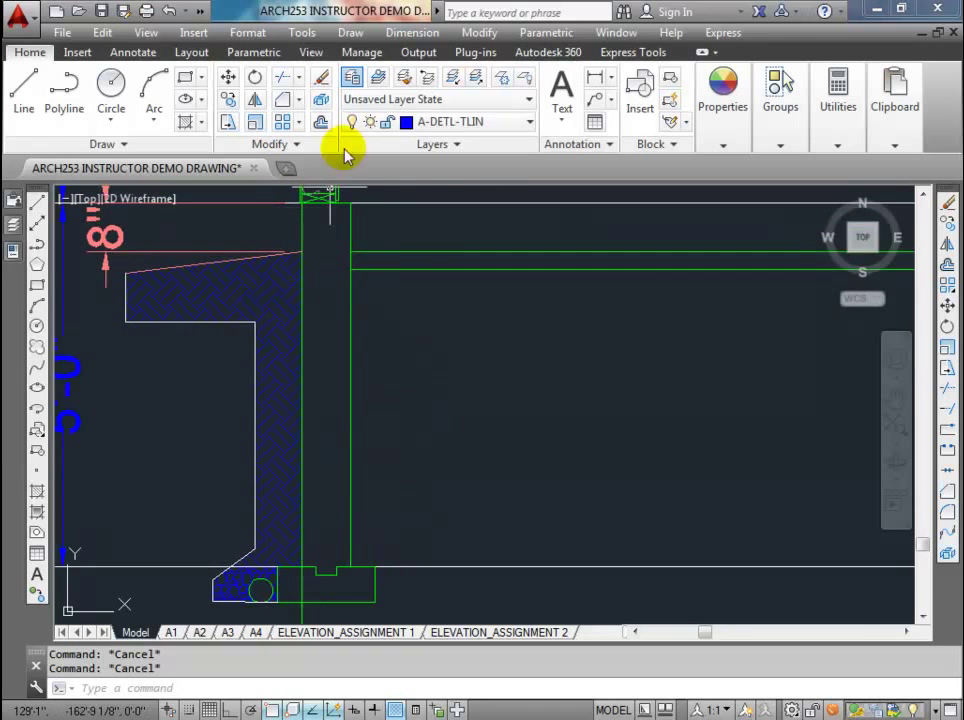
{"action": "left_click", "coordinate": [378, 78]}
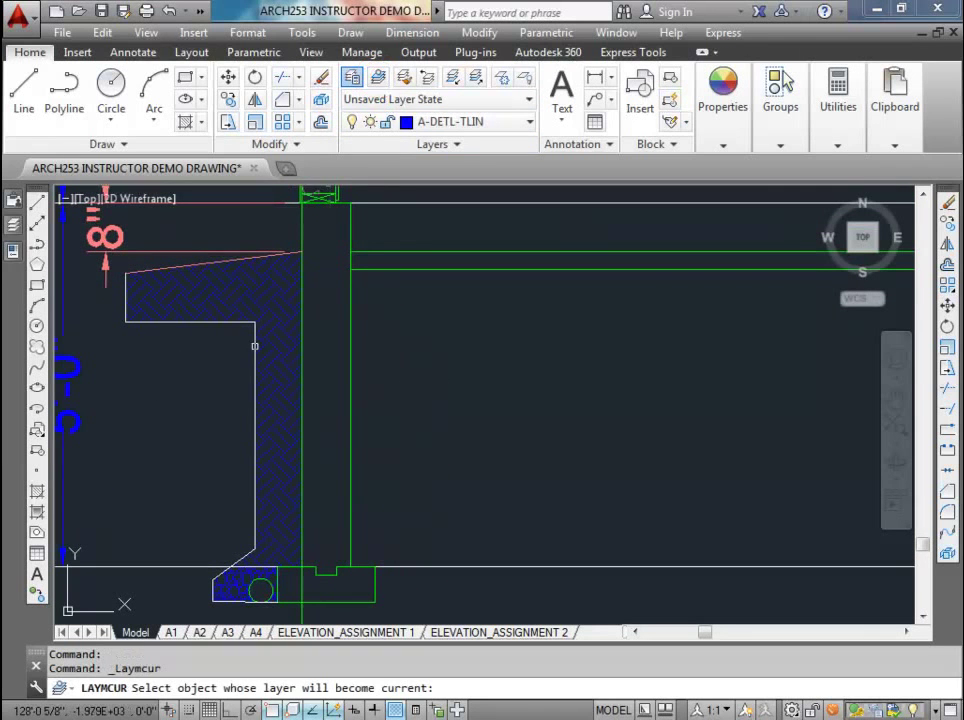
{"action": "left_click", "coordinate": [254, 346]}
- Draw a horizontal line below the slab, starting @6,-6 from the slab underside's corner at the left wall, to the right foundation wall's inner face
{"action": "type", "text": "l"}
{"action": "key", "text": "Return"}
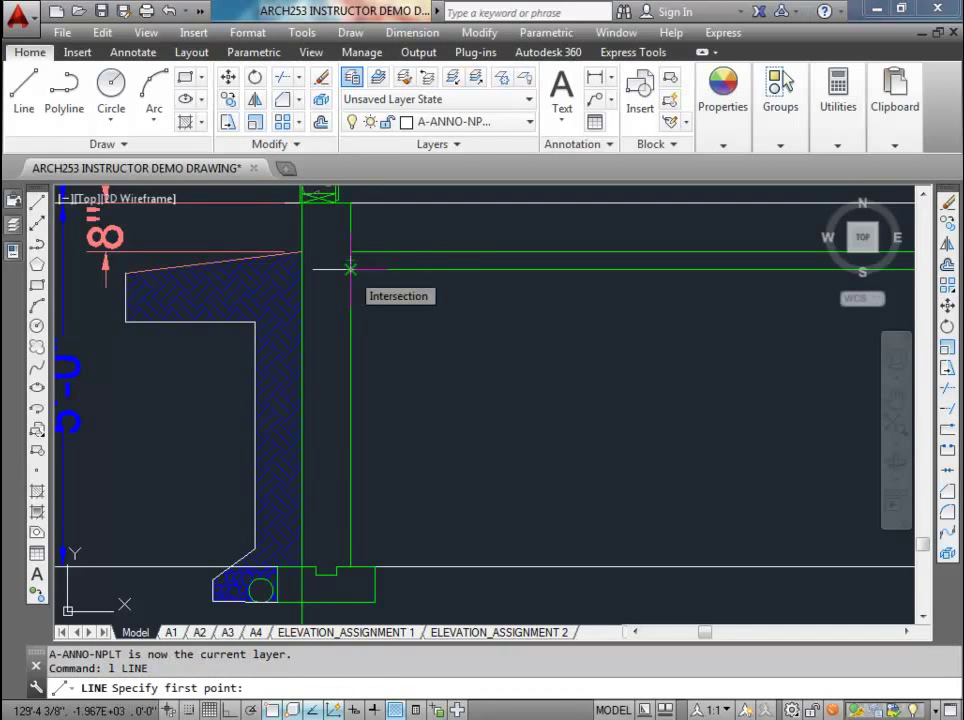
{"action": "type", "text": "from"}
{"action": "key", "text": "Return"}
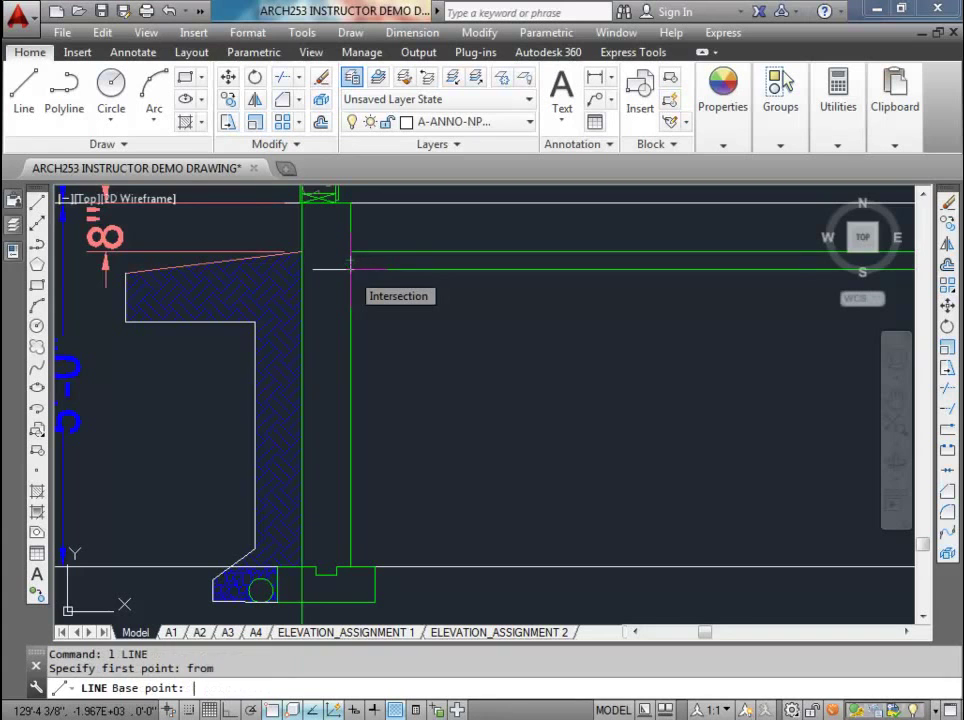
{"action": "left_click", "coordinate": [352, 268]}
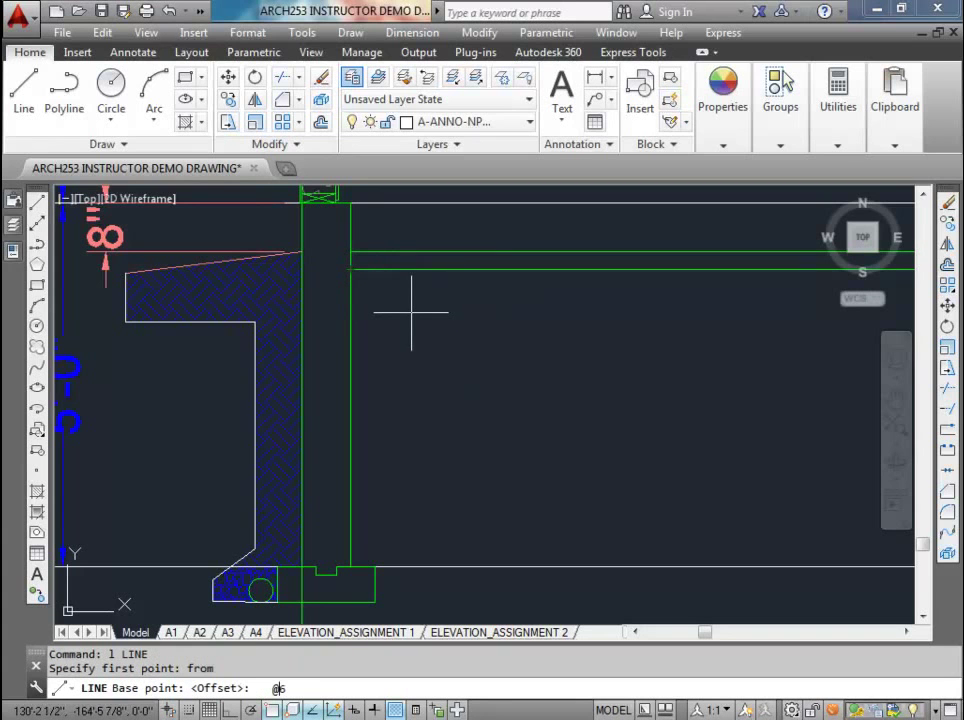
{"action": "type", "text": "@6,-6"}
{"action": "key", "text": "Return"}
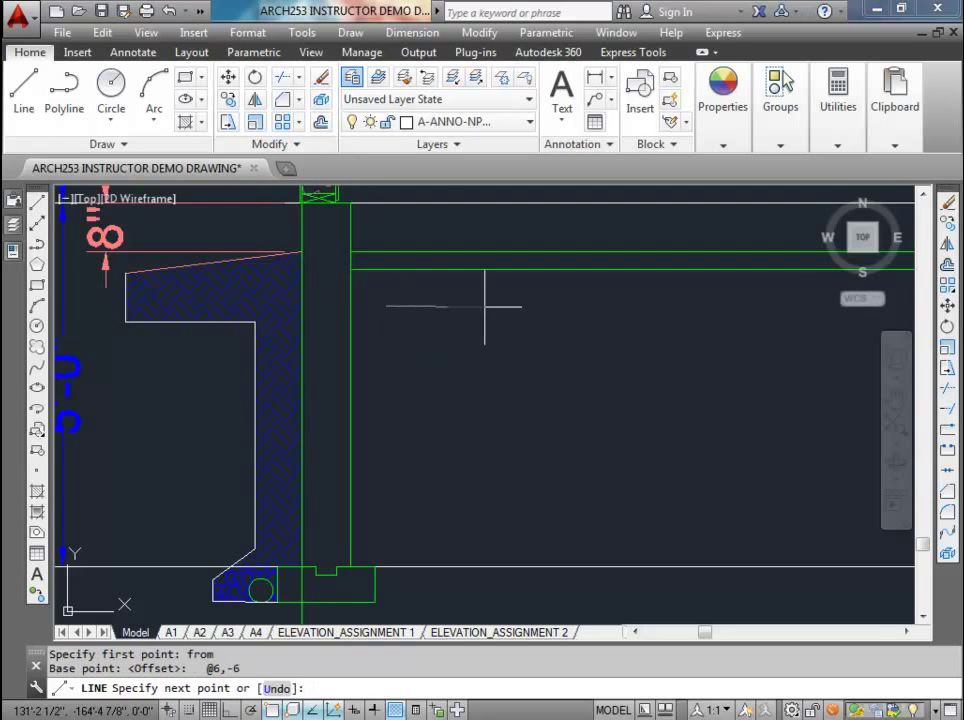
{"action": "scroll", "coordinate": [484, 308], "scroll_direction": "down", "scroll_amount": 3}
{"action": "middle_click_drag", "start_coordinate": [580, 322], "coordinate": [217, 387]}
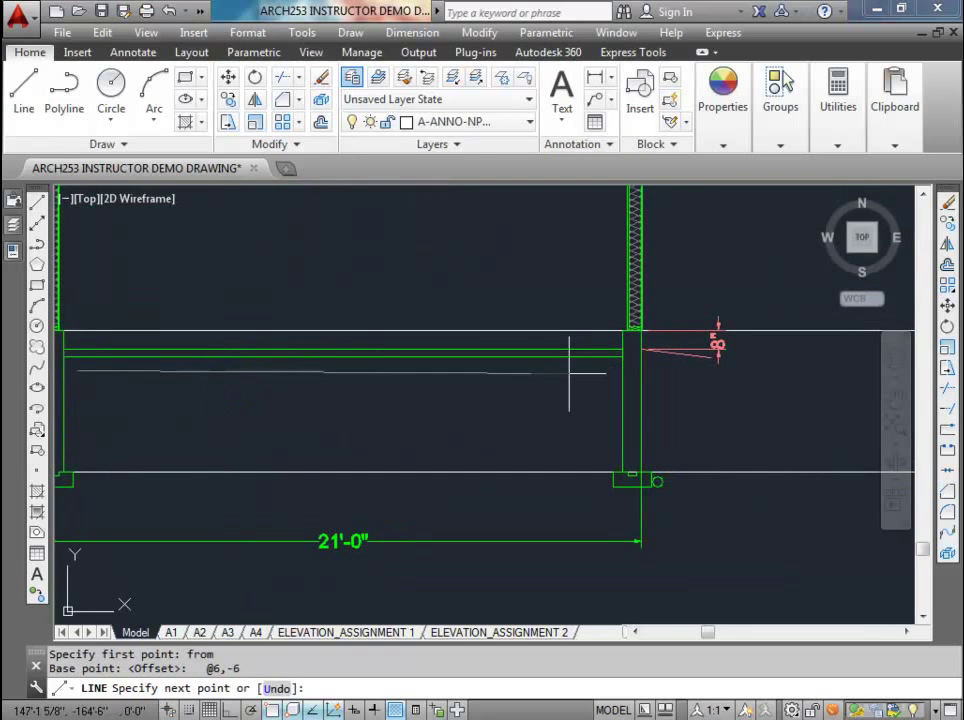
{"action": "scroll", "coordinate": [569, 373], "scroll_direction": "up", "scroll_amount": 2}
{"action": "key", "text": "F8"}
{"action": "key", "text": "Escape"}
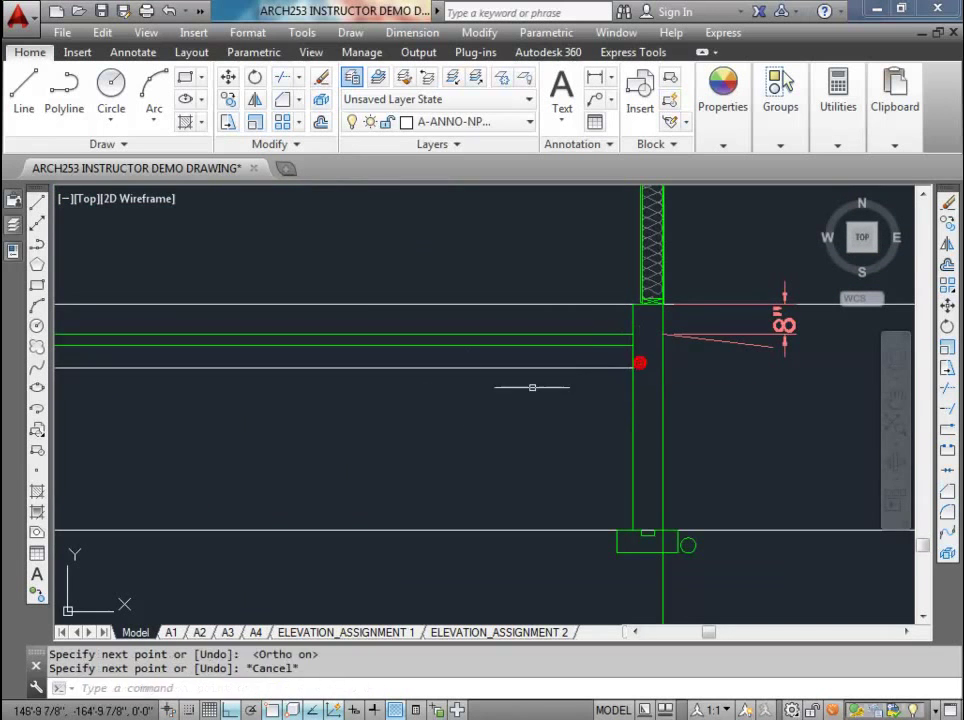
- Draw a line from the left end of the horizontal line below the slab to the left foundation wall's inner face
{"action": "middle_click_drag", "start_coordinate": [608, 383], "coordinate": [898, 383]}
{"action": "scroll", "coordinate": [480, 383], "scroll_direction": "down", "scroll_amount": 2}
{"action": "key", "text": "Escape"}
{"action": "scroll", "coordinate": [393, 363], "scroll_direction": "up", "scroll_amount": 3}
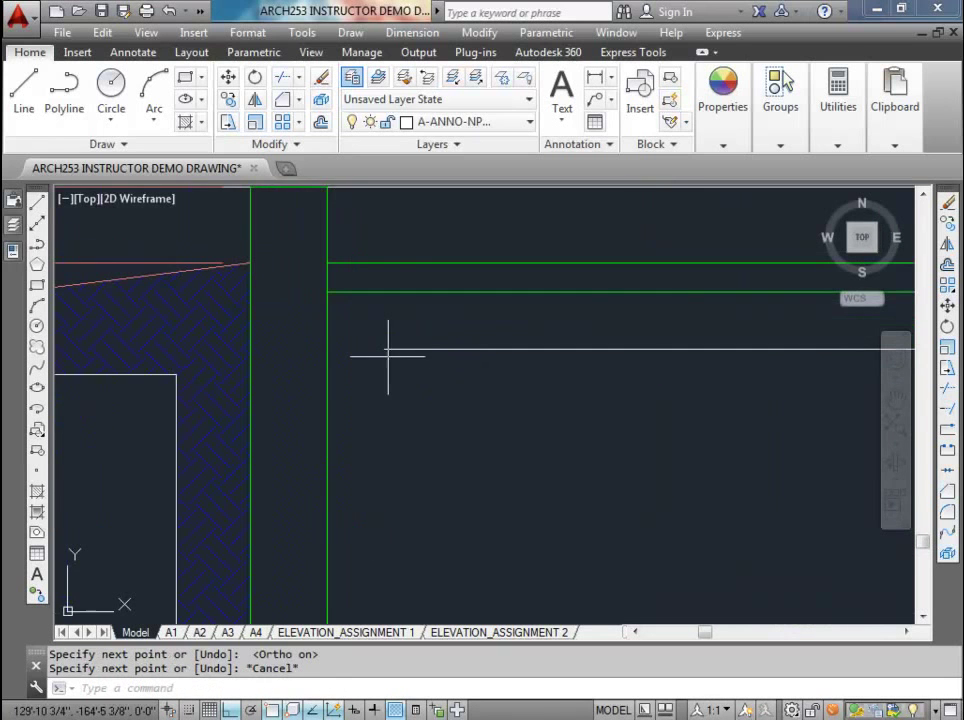
{"action": "type", "text": "l"}
{"action": "key", "text": "Return"}
{"action": "left_click", "coordinate": [385, 349]}
{"action": "scroll", "coordinate": [385, 349], "scroll_direction": "down", "scroll_amount": 2}
{"action": "scroll", "coordinate": [387, 477], "scroll_direction": "up", "scroll_amount": 3}
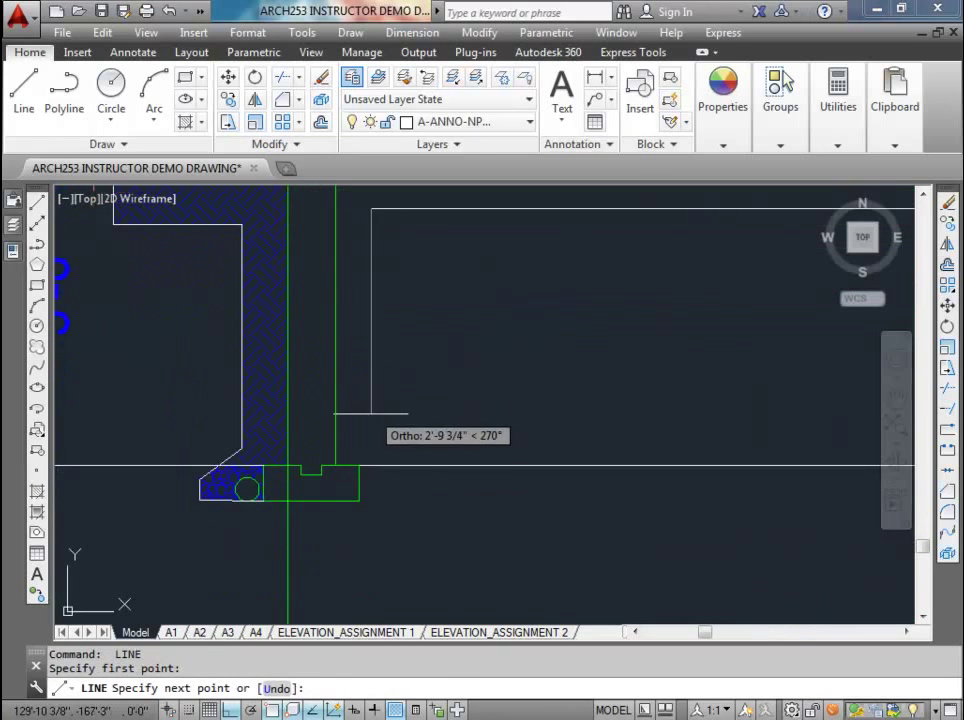
{"action": "scroll", "coordinate": [371, 416], "scroll_direction": "down", "scroll_amount": 3}
{"action": "left_click", "coordinate": [345, 288]}
{"action": "key", "text": "Return"}
- Outline the fill below the left footing: 6" down from the drain area's outer lower corner, across to the footing's inner edge, and 6" farther
{"action": "key", "text": "Return"}
{"action": "scroll", "coordinate": [354, 430], "scroll_direction": "up", "scroll_amount": 5}
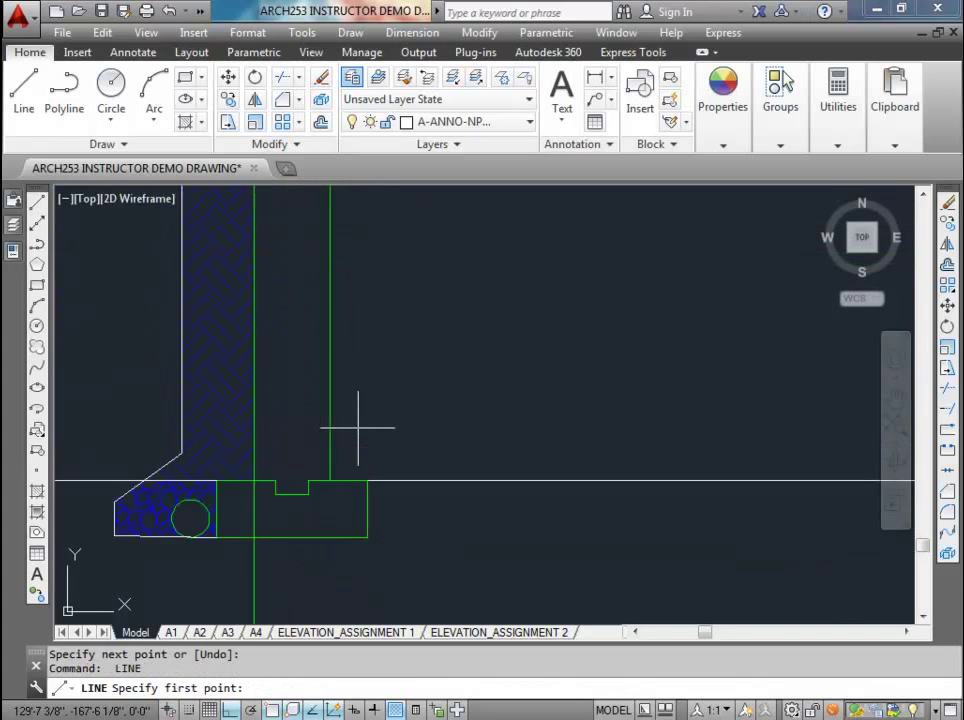
{"action": "scroll", "coordinate": [357, 419], "scroll_direction": "down", "scroll_amount": 3}
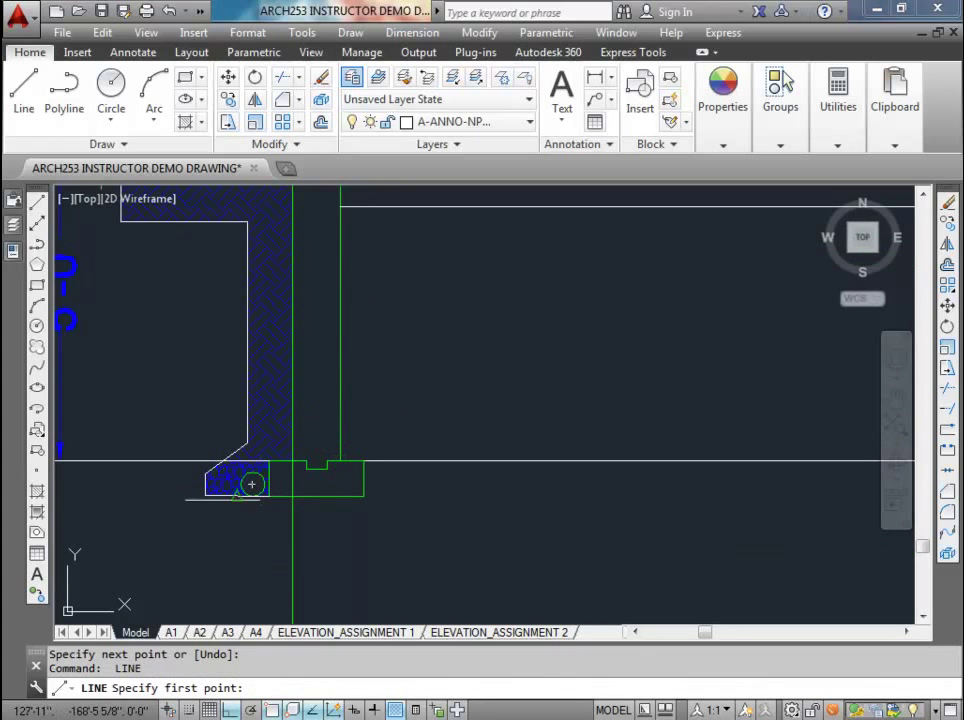
{"action": "left_click", "coordinate": [205, 495]}
{"action": "type", "text": "60"}
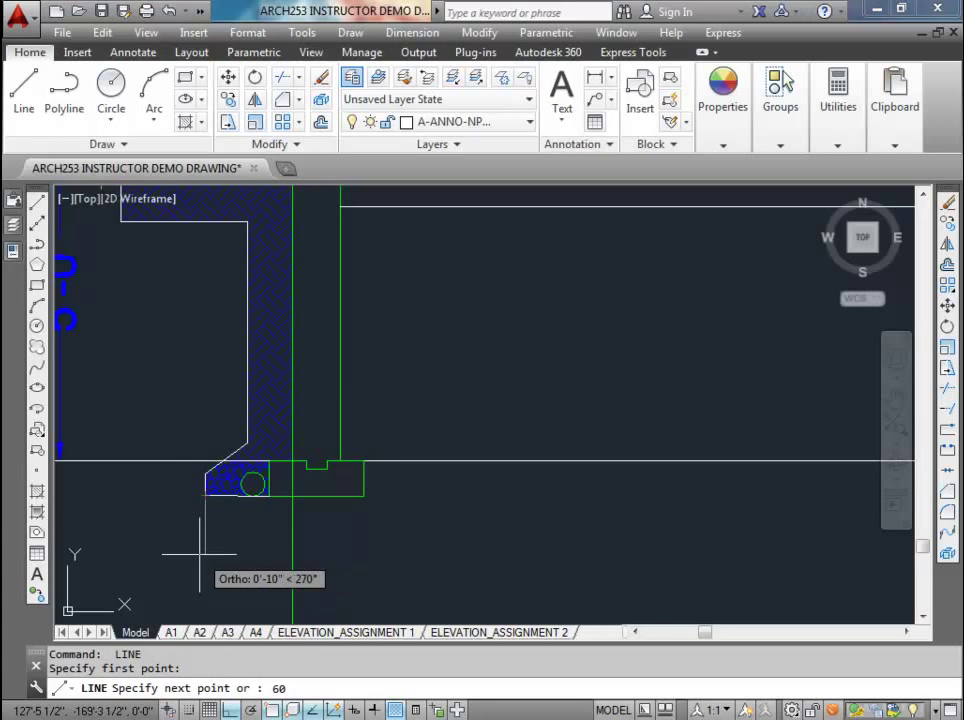
{"action": "key", "text": "Return"}
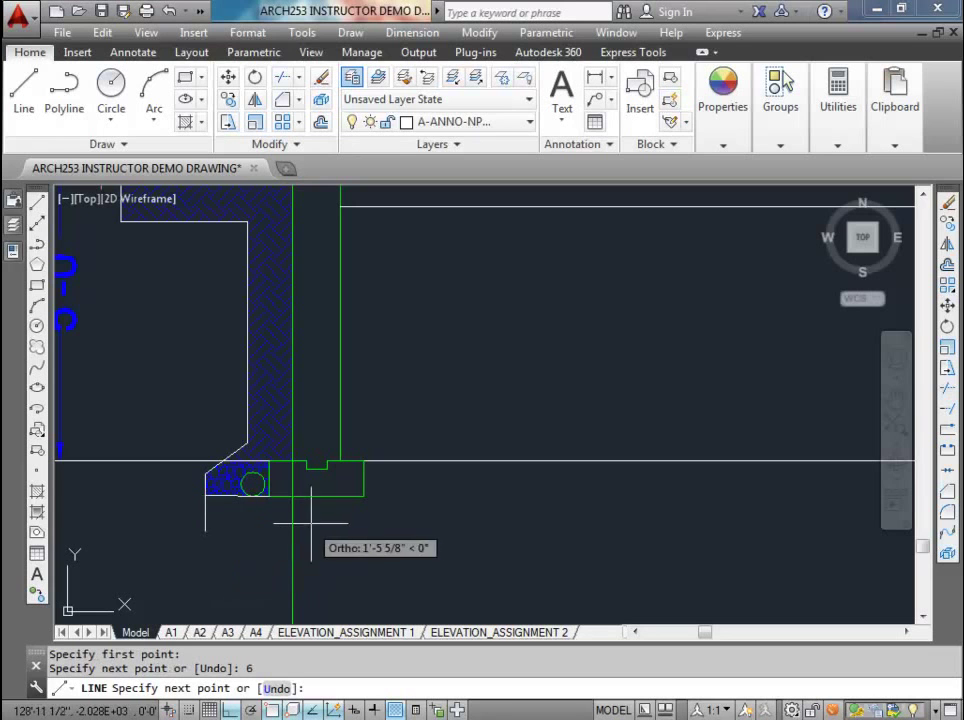
{"action": "left_click", "coordinate": [364, 530]}
{"action": "type", "text": "6"}
{"action": "key", "text": "Return"}
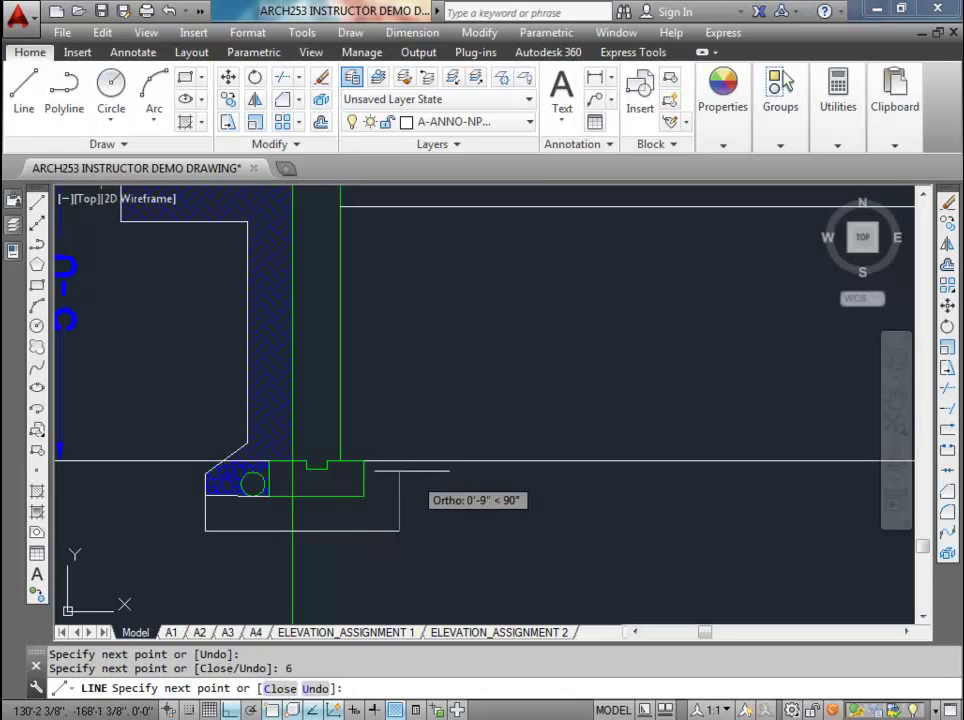
- Continue the fill outline up past the footing, back toward the wall, and up to the horizontal line below the slab
{"action": "scroll", "coordinate": [390, 440], "scroll_direction": "up", "scroll_amount": 2}
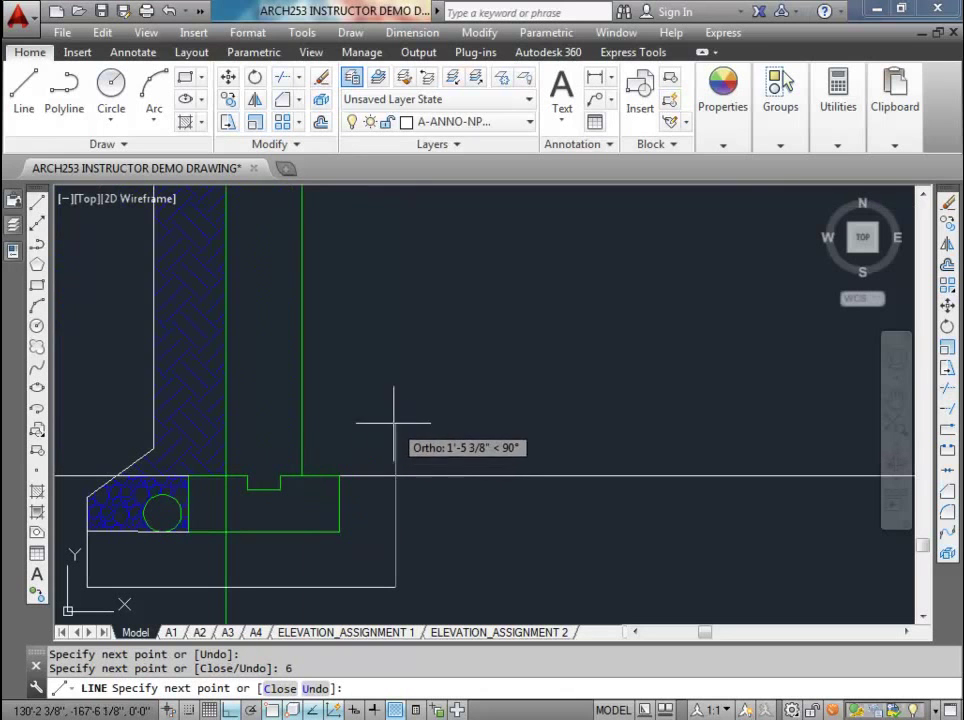
{"action": "left_click", "coordinate": [393, 410]}
{"action": "left_click", "coordinate": [354, 410]}
{"action": "scroll", "coordinate": [358, 412], "scroll_direction": "down", "scroll_amount": 4}
{"action": "scroll", "coordinate": [366, 280], "scroll_direction": "up", "scroll_amount": 4}
{"action": "left_click", "coordinate": [353, 262]}
{"action": "key", "text": "Escape"}
{"action": "key", "text": "Escape"}
{"action": "key", "text": "Escape"}
- Start an earth hatch in the strip below the slab and the adjoining fill area around and beneath the left footing
{"action": "scroll", "coordinate": [350, 322], "scroll_direction": "down", "scroll_amount": 3}
{"action": "scroll", "coordinate": [350, 325], "scroll_direction": "up", "scroll_amount": 2}
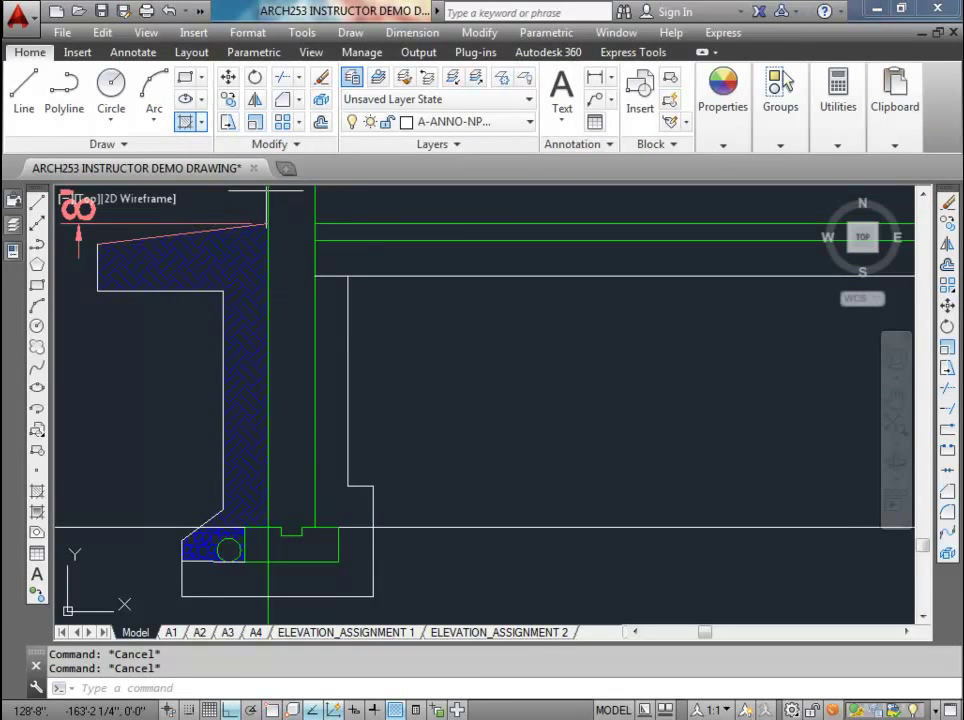
{"action": "left_click", "coordinate": [185, 121]}
{"action": "left_click", "coordinate": [124, 102]}
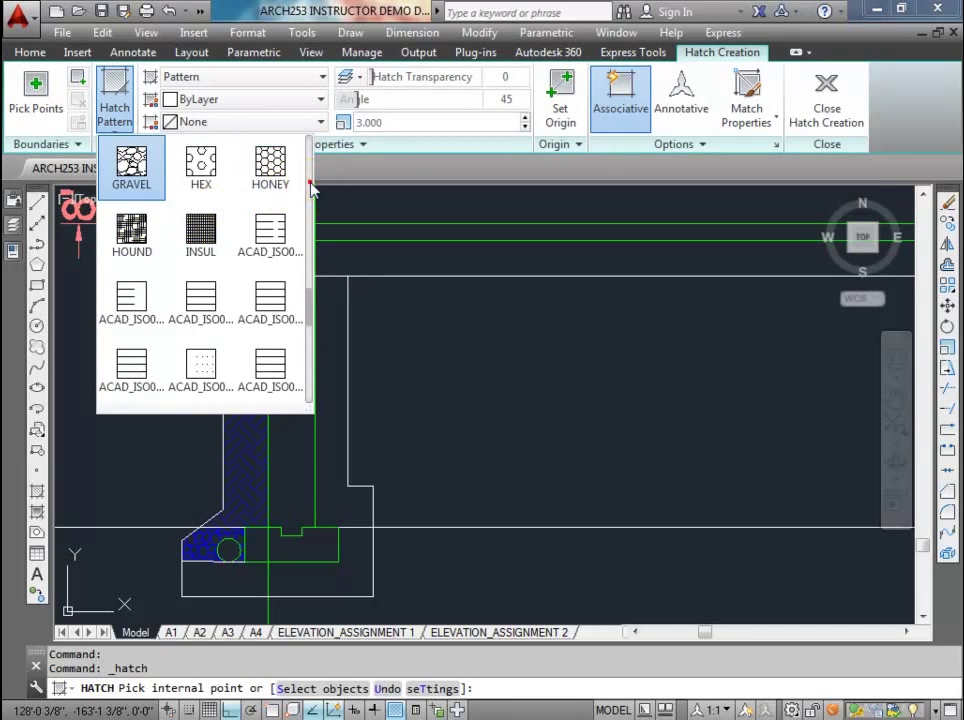
{"action": "scroll", "coordinate": [275, 269], "scroll_direction": "up", "scroll_amount": 3}
{"action": "scroll", "coordinate": [305, 175], "scroll_direction": "up", "scroll_amount": 4}
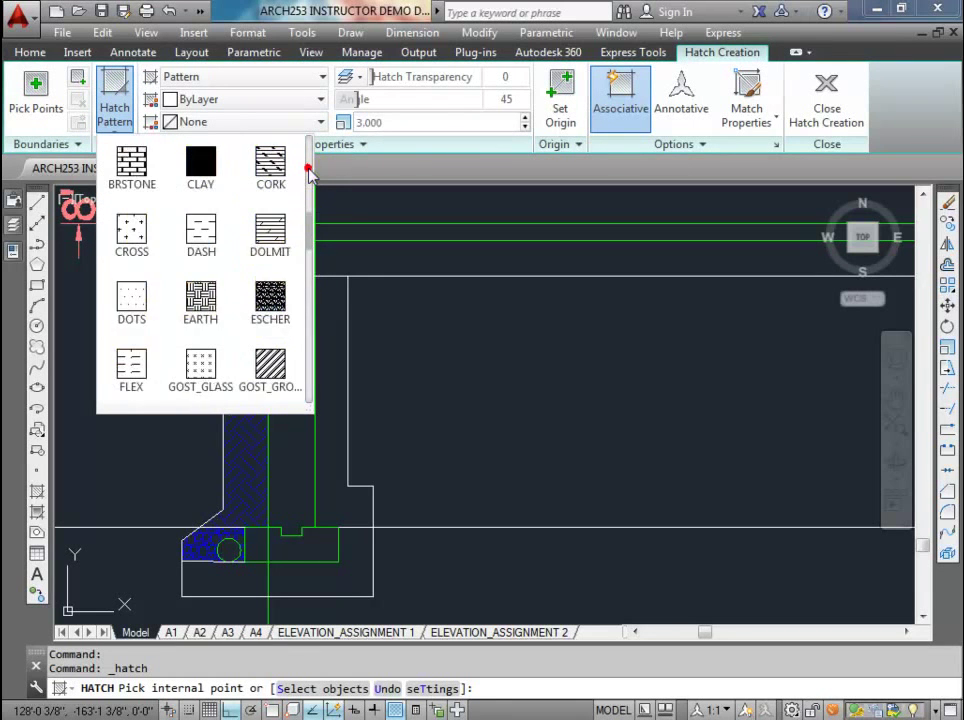
{"action": "left_click", "coordinate": [245, 265]}
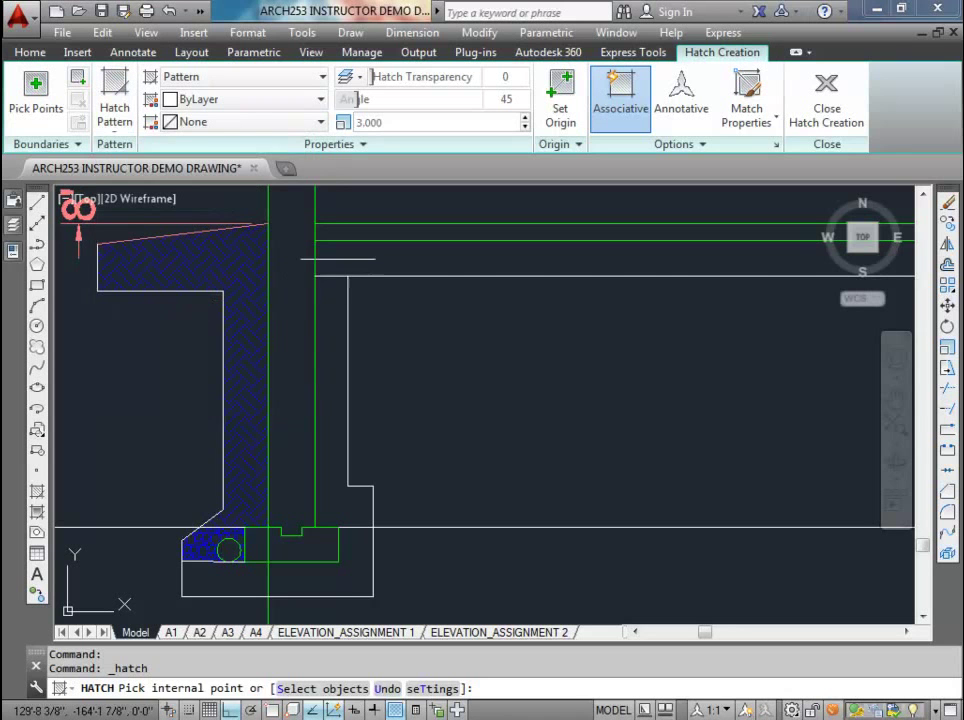
{"action": "left_click", "coordinate": [334, 258]}
{"action": "left_click", "coordinate": [327, 312]}
{"action": "scroll", "coordinate": [327, 312], "scroll_direction": "down", "scroll_amount": 3}
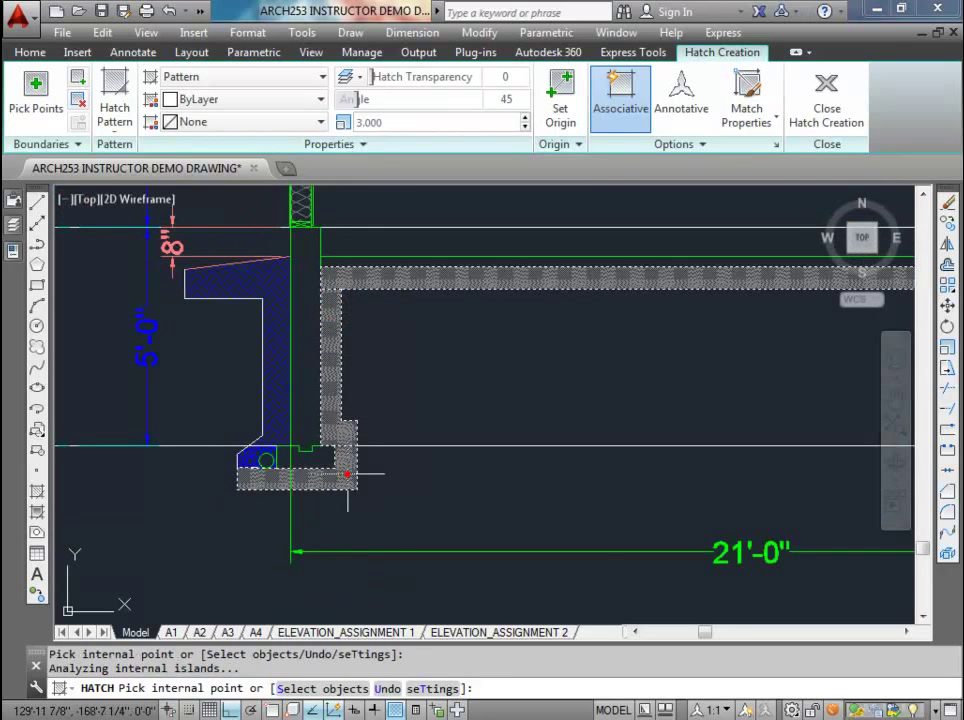
{"action": "scroll", "coordinate": [347, 475], "scroll_direction": "down", "scroll_amount": 4}
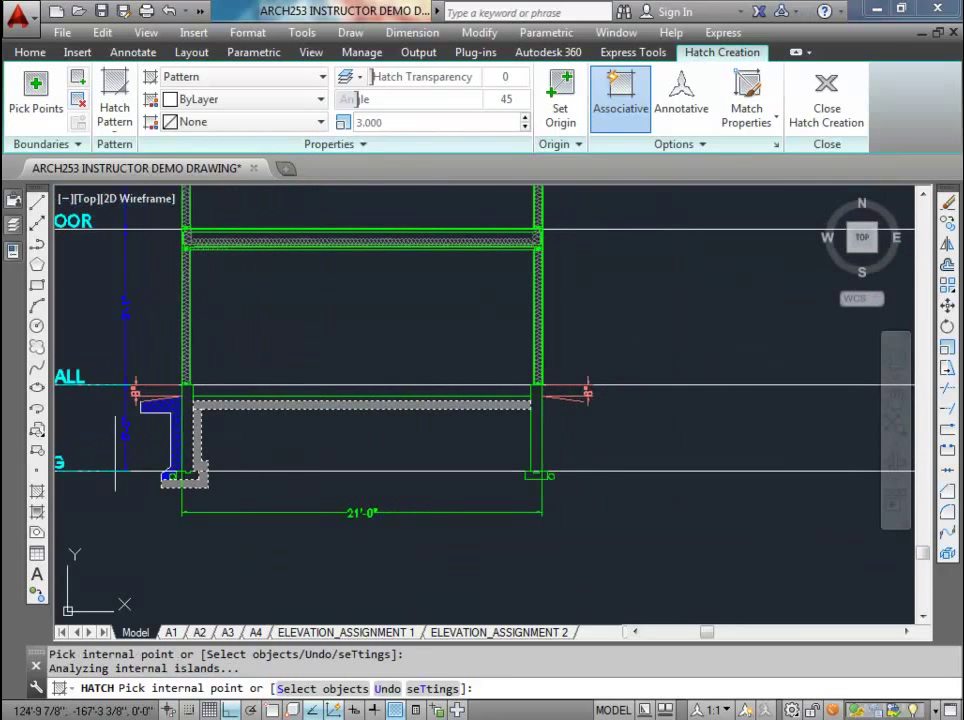
{"action": "scroll", "coordinate": [215, 403], "scroll_direction": "up", "scroll_amount": 4}
{"action": "scroll", "coordinate": [380, 260], "scroll_direction": "down", "scroll_amount": 2}
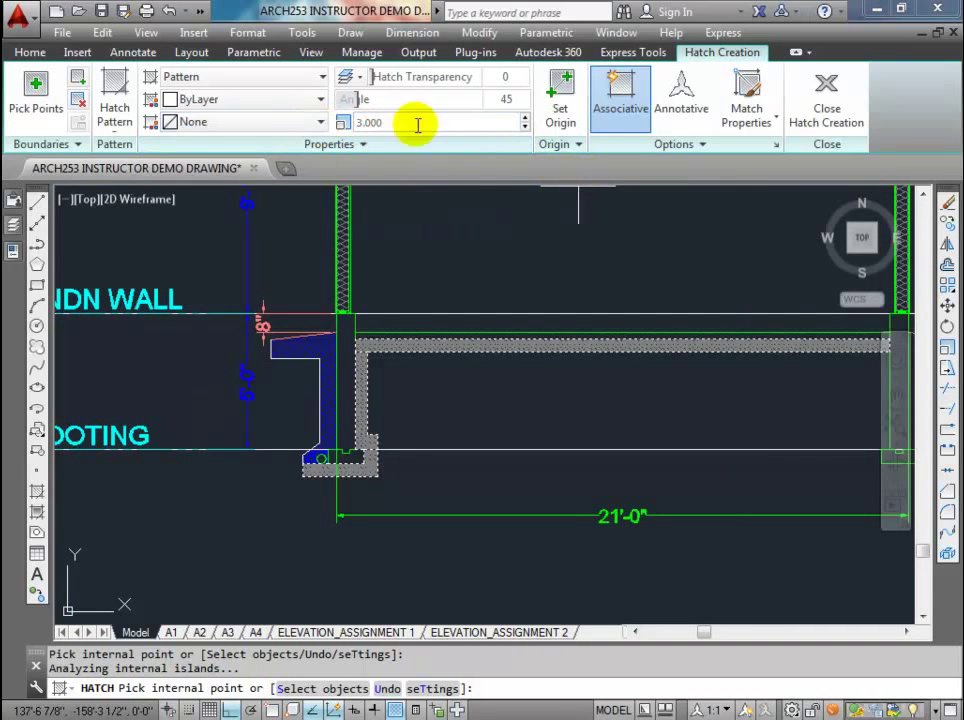
- Match the hatch's properties to the existing earth hatch on the outer side of the left foundation wall and finish it
{"action": "left_click", "coordinate": [742, 116]}
{"action": "left_click", "coordinate": [322, 350]}
{"action": "scroll", "coordinate": [377, 370], "scroll_direction": "up", "scroll_amount": 3}
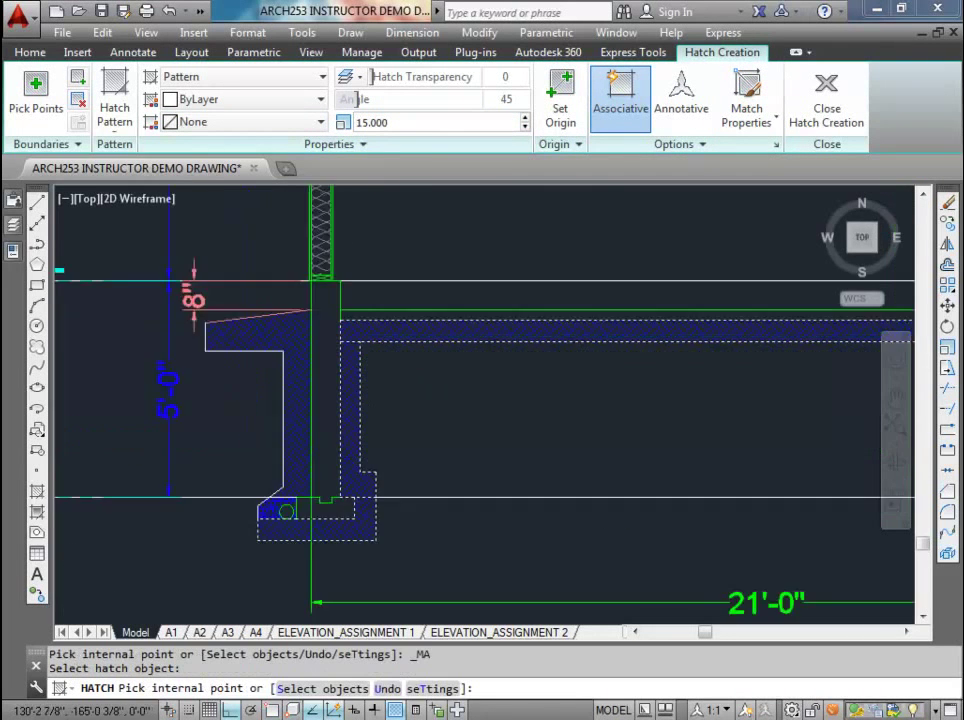
{"action": "key", "text": "Escape"}
{"action": "scroll", "coordinate": [375, 368], "scroll_direction": "down", "scroll_amount": 3}
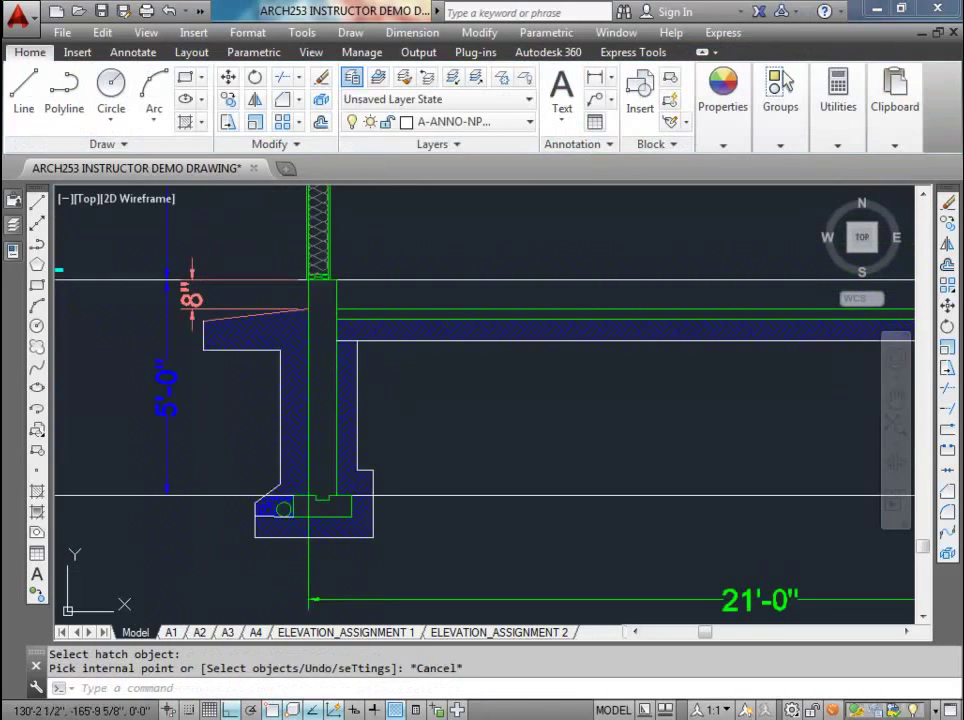
- Delete the new earth hatch that covers the strip below the slab and the fill around the left footing
{"action": "scroll", "coordinate": [370, 430], "scroll_direction": "up", "scroll_amount": 5}
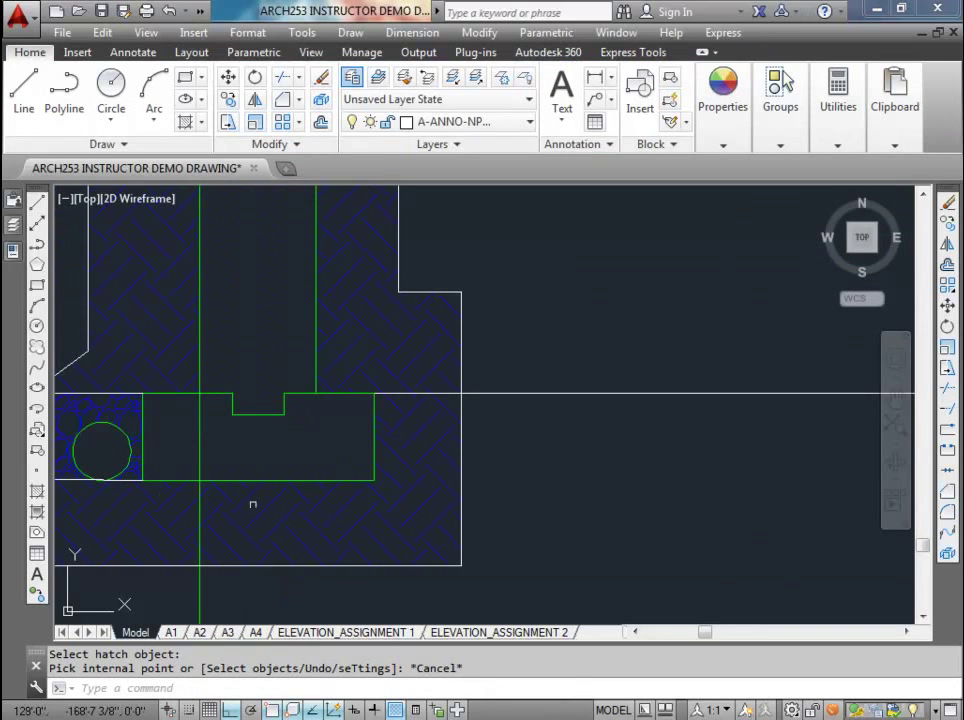
{"action": "scroll", "coordinate": [320, 366], "scroll_direction": "down", "scroll_amount": 2}
{"action": "scroll", "coordinate": [189, 389], "scroll_direction": "down", "scroll_amount": 2}
{"action": "middle_click_drag", "start_coordinate": [189, 389], "coordinate": [219, 516]}
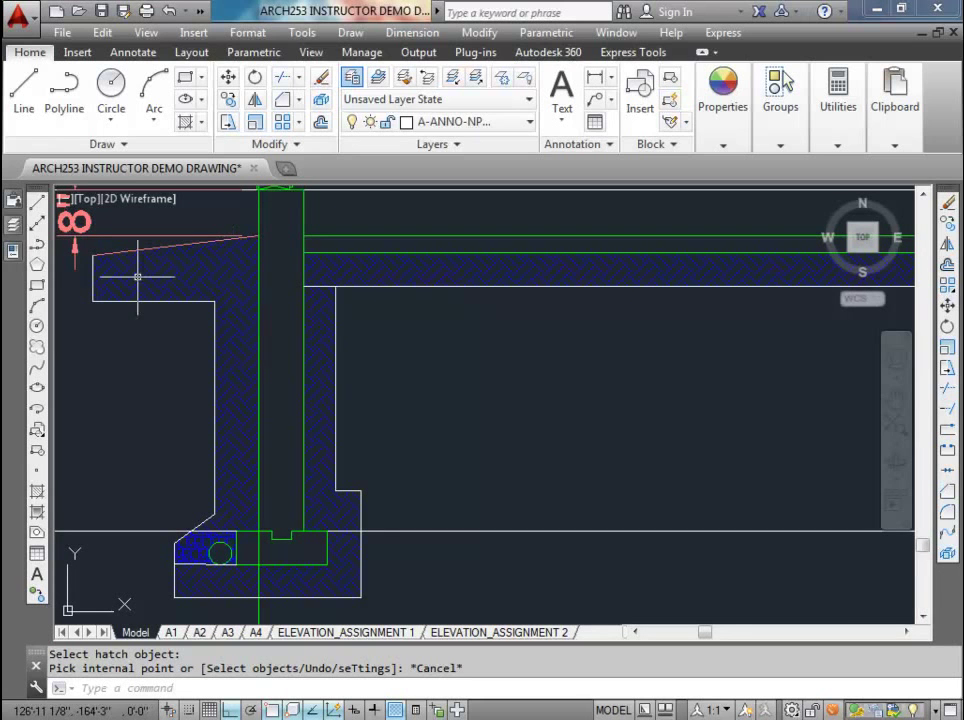
{"action": "middle_click_drag", "start_coordinate": [242, 278], "coordinate": [301, 366]}
{"action": "key", "text": "Escape"}
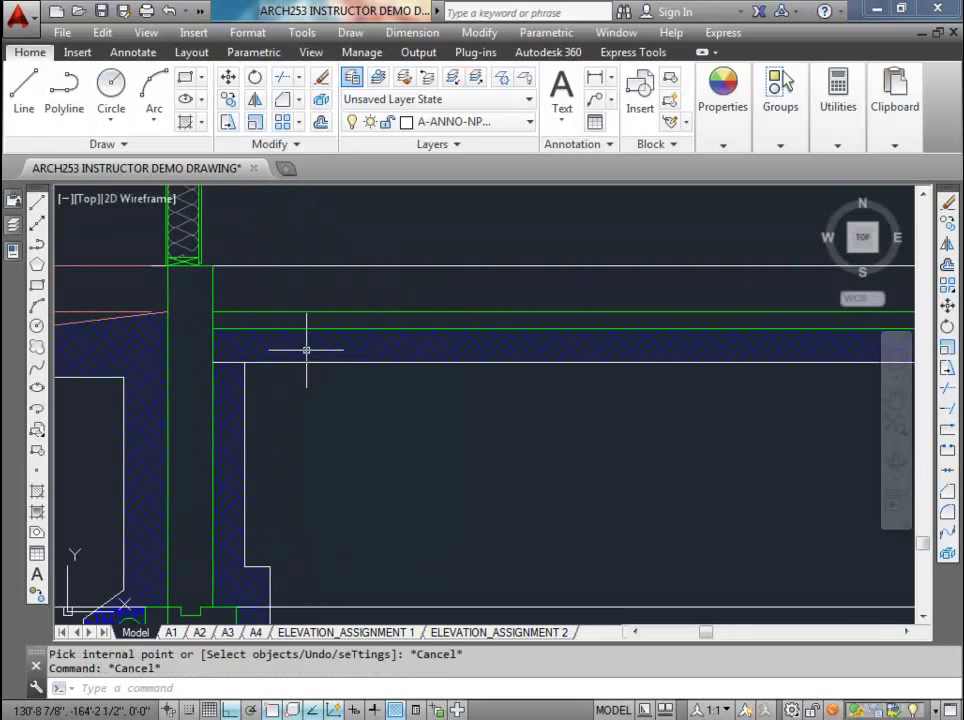
{"action": "left_click", "coordinate": [283, 337]}
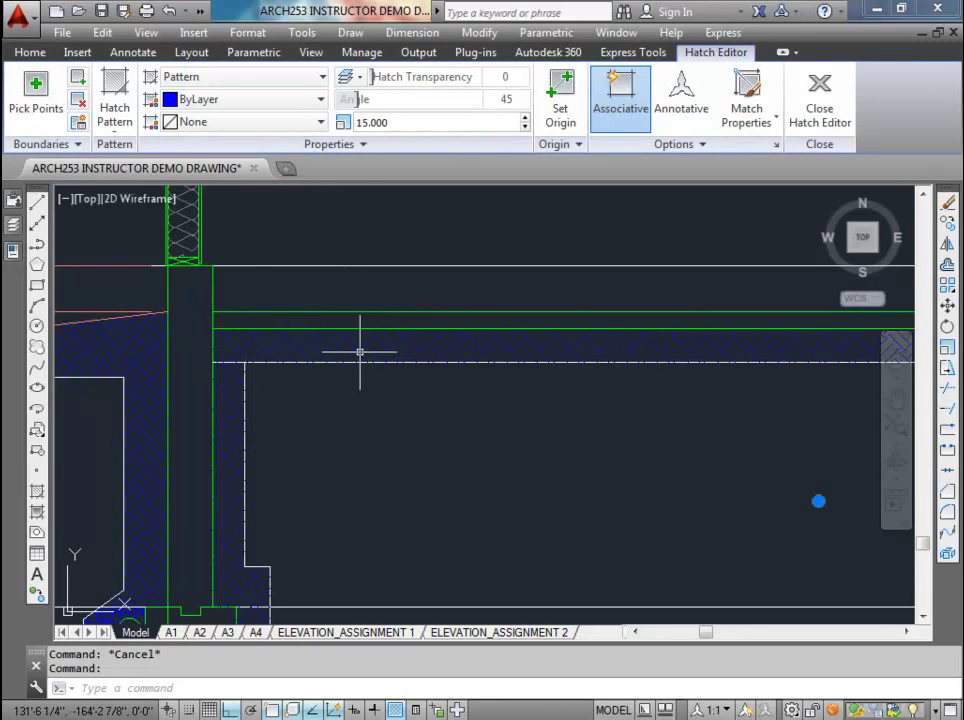
{"action": "key", "text": "Delete"}
{"action": "scroll", "coordinate": [232, 375], "scroll_direction": "down", "scroll_amount": 2}
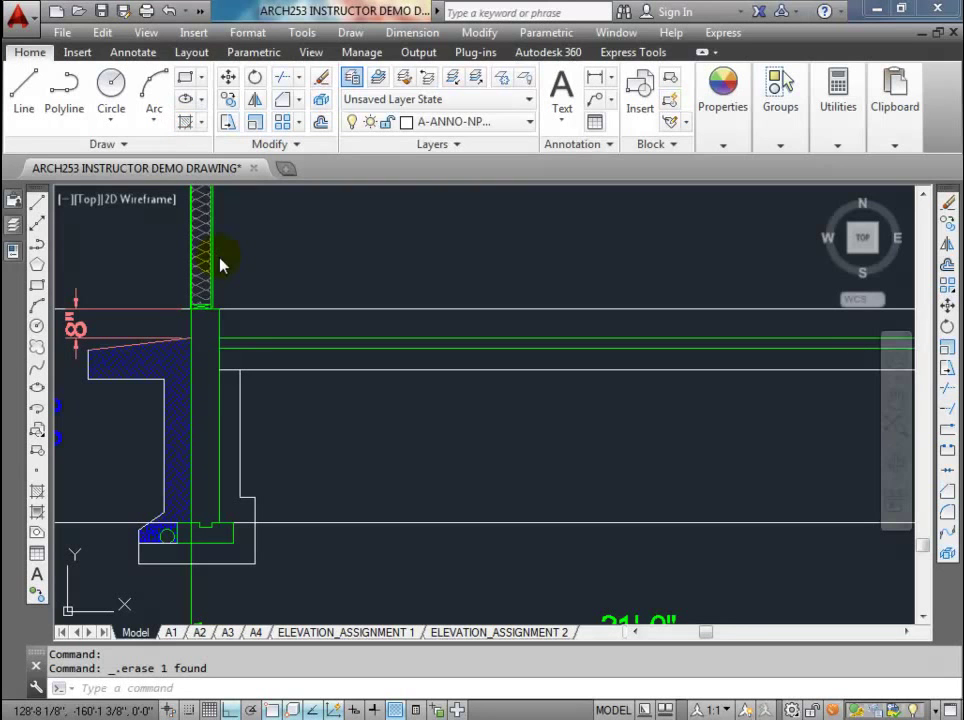
- Hatch the fill along the left wall's inner face and around the footing with the earth pattern, leaving out the strip below the slab
{"action": "key", "text": "h"}
{"action": "key", "text": "space"}
{"action": "left_click", "coordinate": [228, 402]}
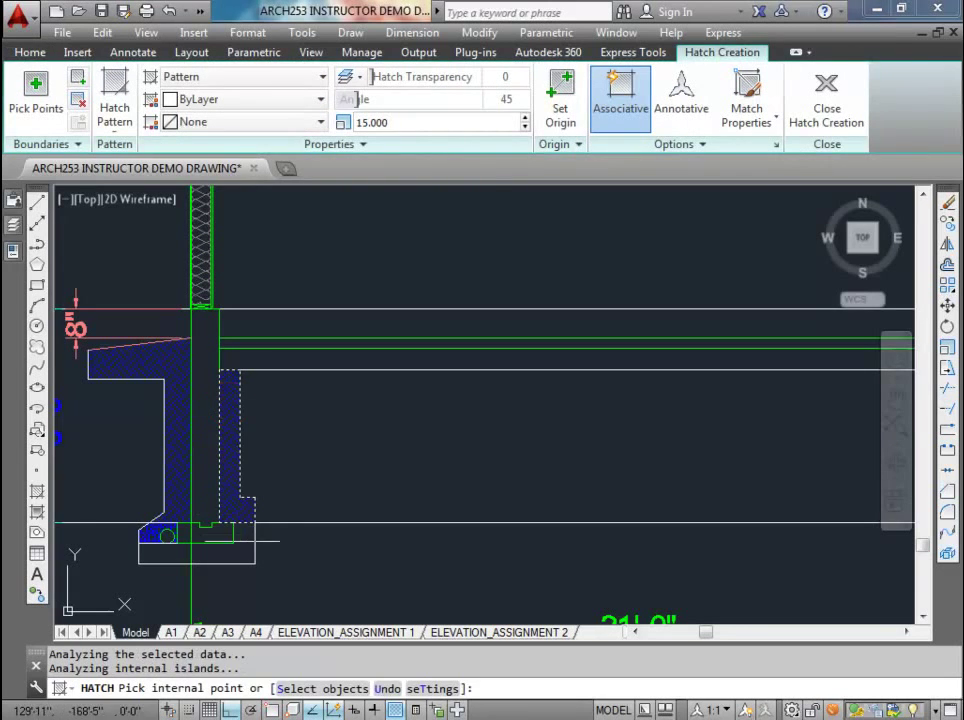
{"action": "key", "text": "space"}
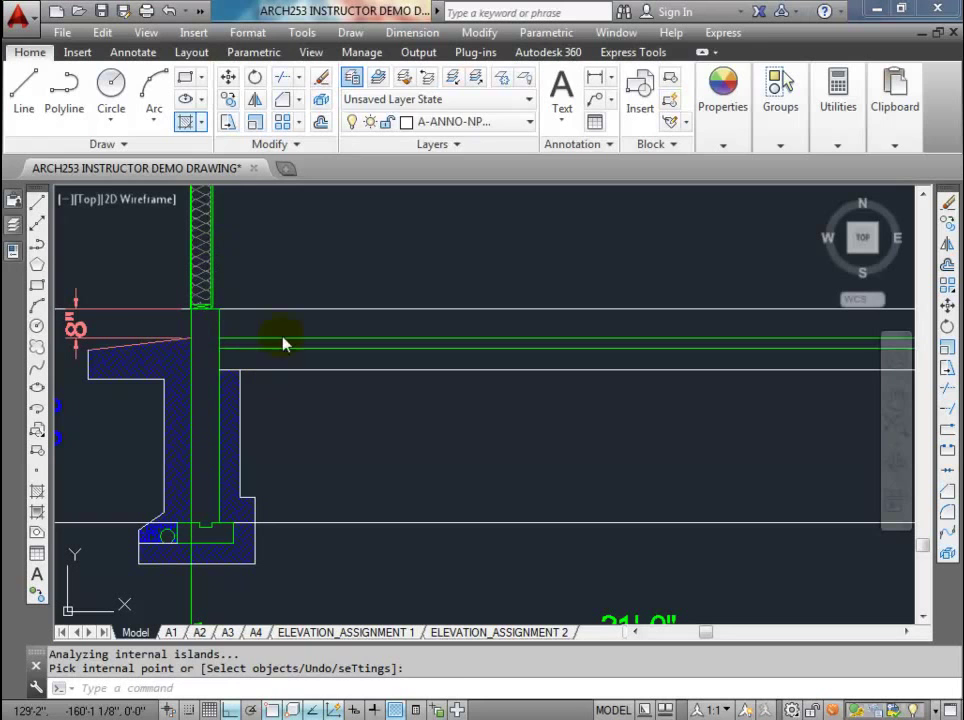
- Apply a GRAVEL hatch to the full-length strip between the slab's underside and the horizontal line below it
{"action": "key", "text": "space"}
{"action": "left_click", "coordinate": [116, 77]}
{"action": "left_click_drag", "start_coordinate": [308, 241], "coordinate": [312, 300]}
{"action": "left_click", "coordinate": [129, 215]}
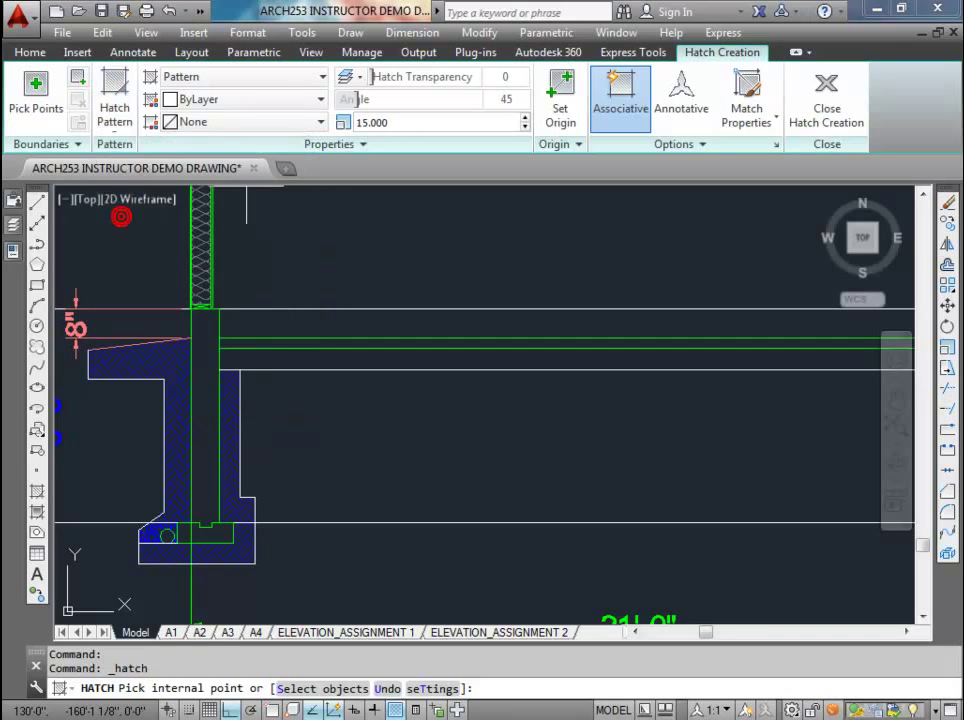
{"action": "scroll", "coordinate": [266, 356], "scroll_direction": "up", "scroll_amount": 3}
{"action": "left_click", "coordinate": [266, 356]}
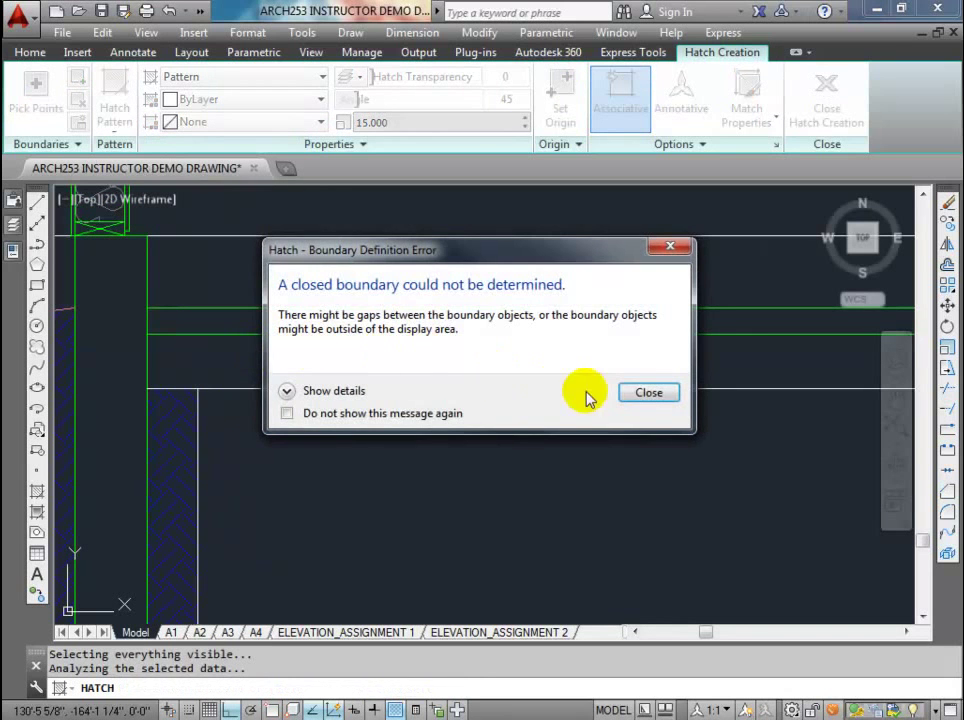
{"action": "left_click", "coordinate": [646, 393]}
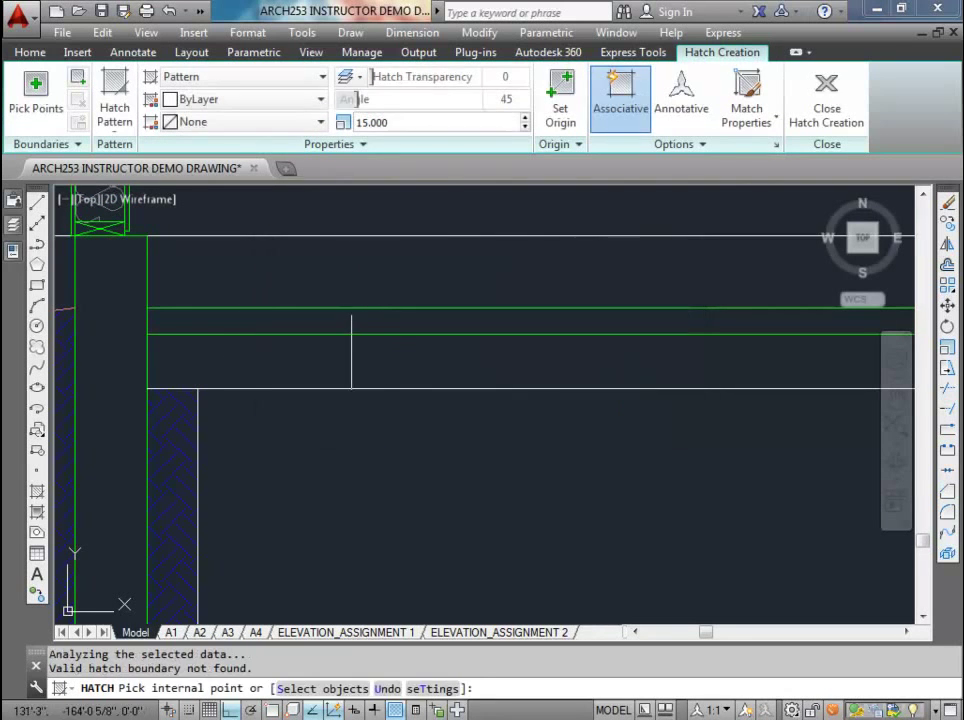
{"action": "scroll", "coordinate": [384, 374], "scroll_direction": "down", "scroll_amount": 4}
{"action": "left_click", "coordinate": [383, 369]}
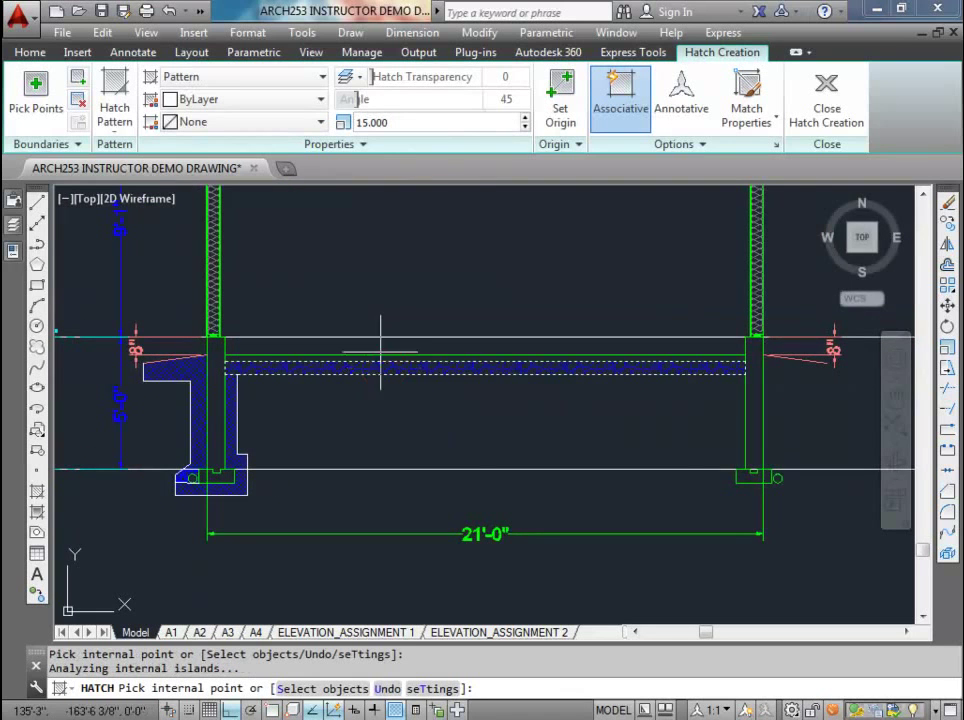
- Set the gravel hatch's scale to 3, finish the hatch and save the drawing
{"action": "scroll", "coordinate": [210, 345], "scroll_direction": "up", "scroll_amount": 5}
{"action": "left_click", "coordinate": [409, 122]}
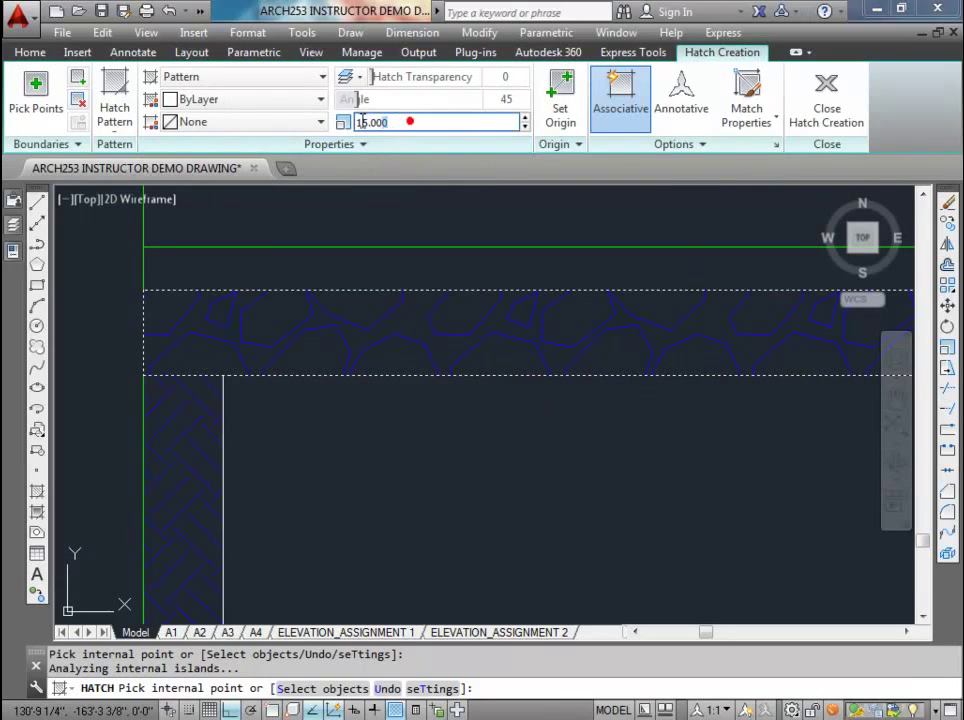
{"action": "type", "text": "3"}
{"action": "key", "text": "Return"}
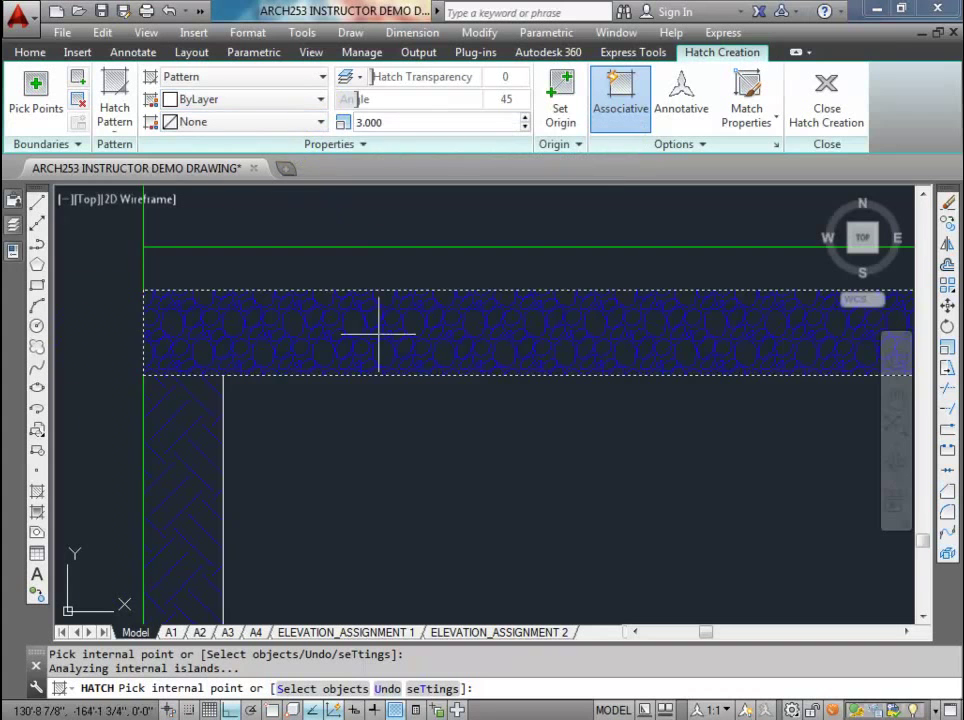
{"action": "scroll", "coordinate": [377, 333], "scroll_direction": "down", "scroll_amount": 5}
{"action": "key", "text": "Escape"}
{"action": "scroll", "coordinate": [568, 382], "scroll_direction": "down", "scroll_amount": 4}
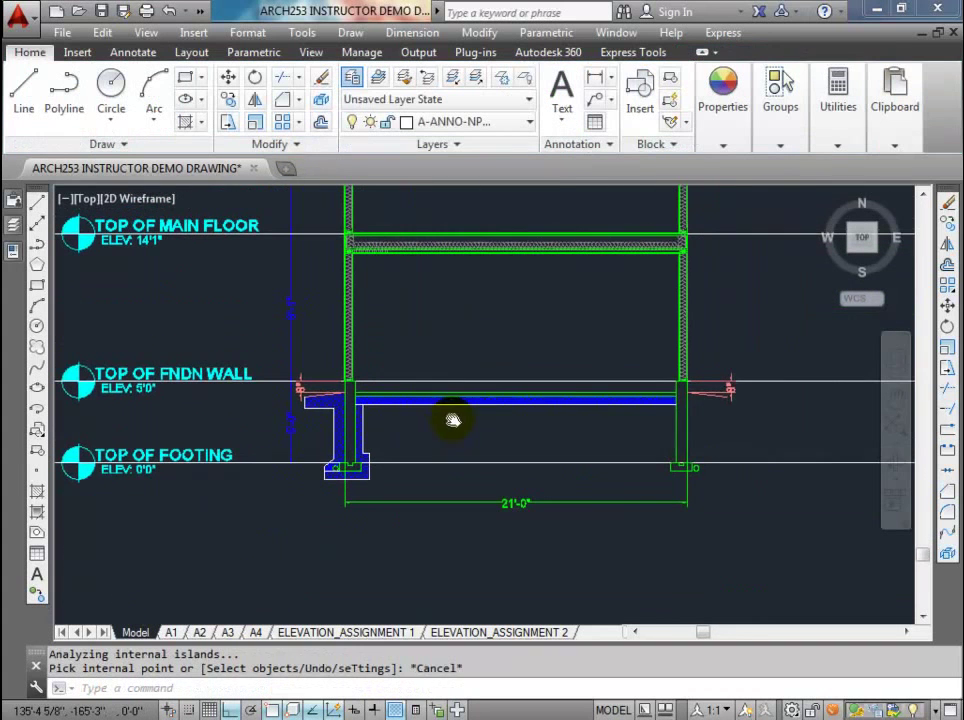
{"action": "key", "text": "ctrl+s"}
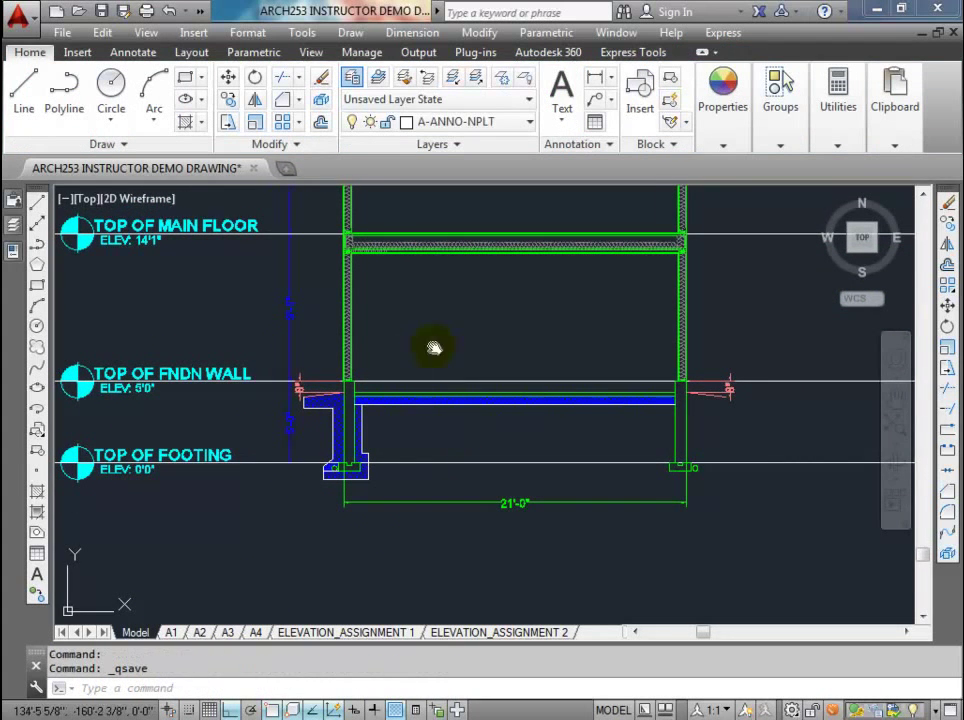
- Examine the section from the main floor joint and left wall insulation up to the eave and roof truss
{"action": "middle_click_drag", "start_coordinate": [437, 334], "coordinate": [386, 470]}
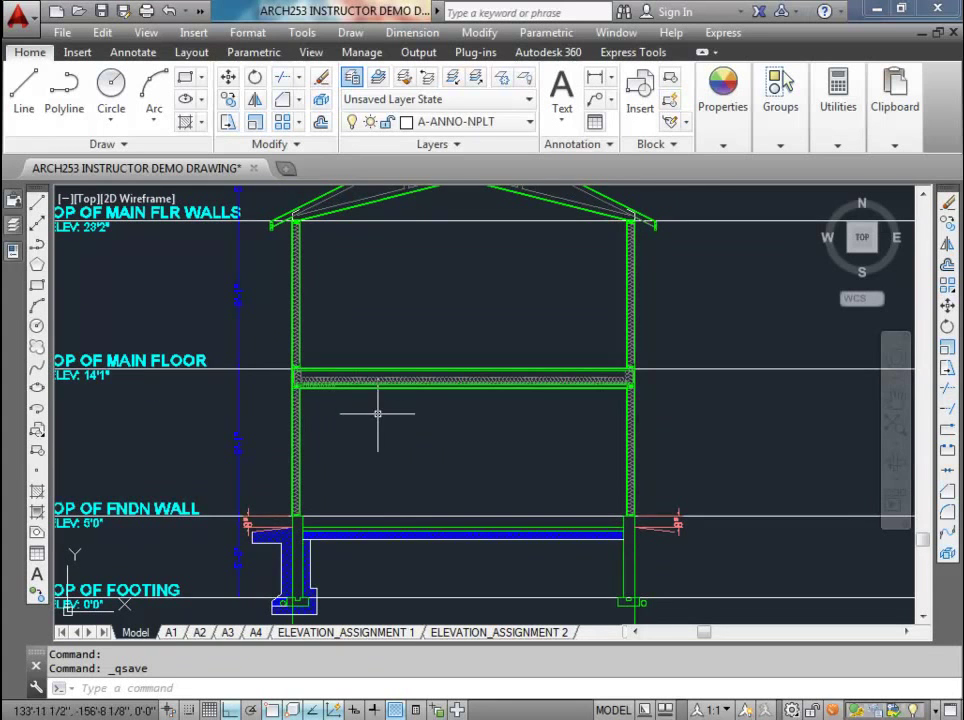
{"action": "scroll", "coordinate": [379, 390], "scroll_direction": "down", "scroll_amount": 2}
{"action": "scroll", "coordinate": [366, 338], "scroll_direction": "up", "scroll_amount": 2}
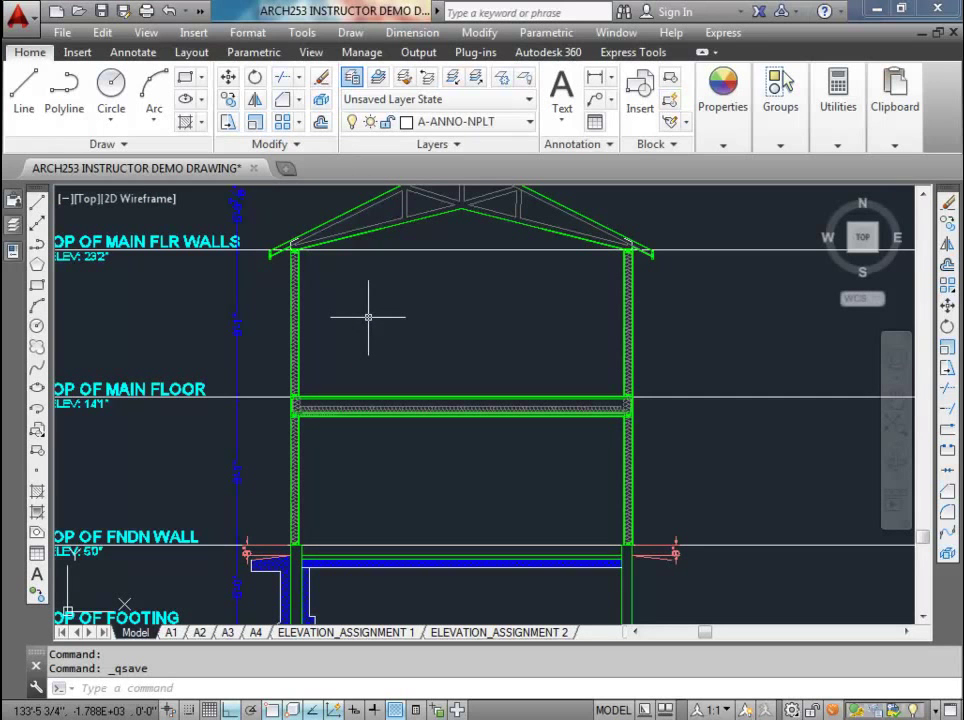
{"action": "scroll", "coordinate": [329, 343], "scroll_direction": "up", "scroll_amount": 3}
{"action": "scroll", "coordinate": [260, 480], "scroll_direction": "up", "scroll_amount": 3}
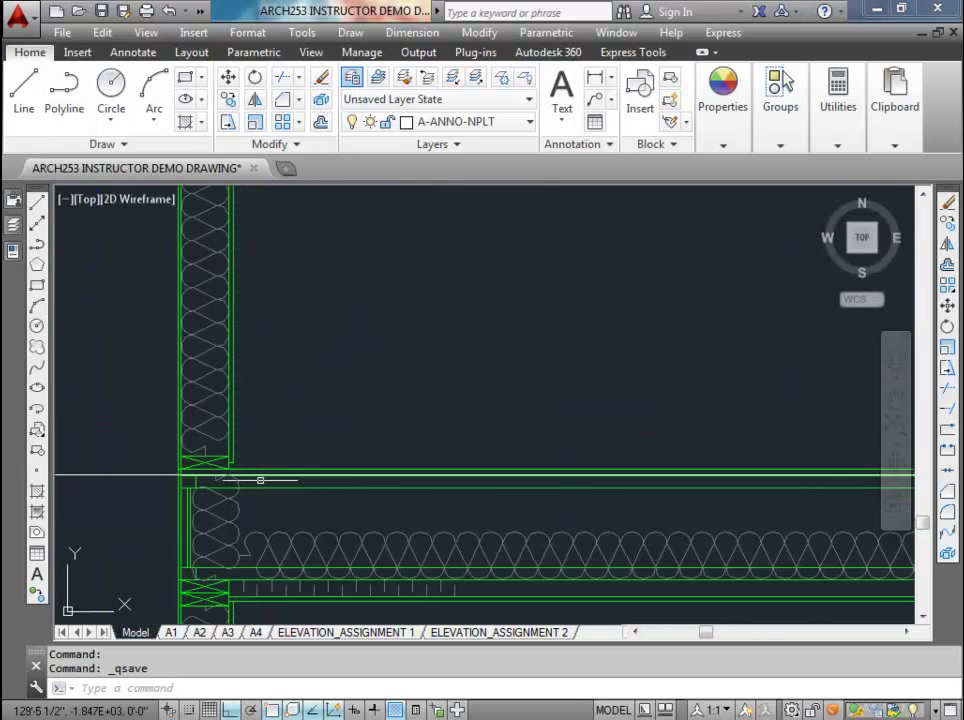
{"action": "left_click", "coordinate": [204, 460]}
{"action": "key", "text": "Escape"}
{"action": "scroll", "coordinate": [204, 447], "scroll_direction": "down", "scroll_amount": 3}
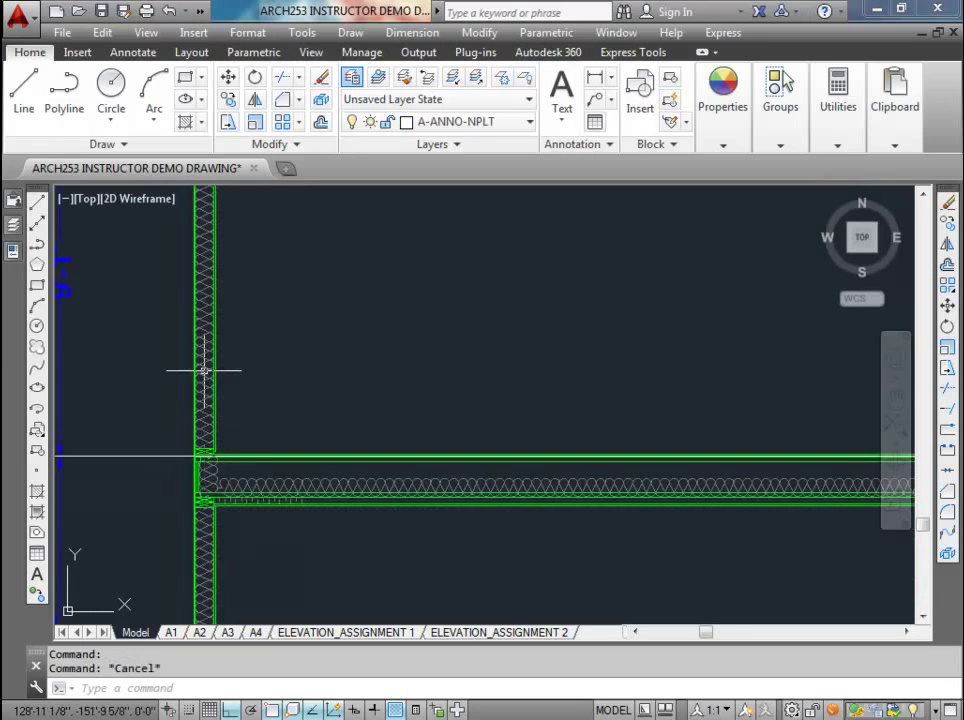
{"action": "middle_click_drag", "start_coordinate": [207, 330], "coordinate": [198, 455]}
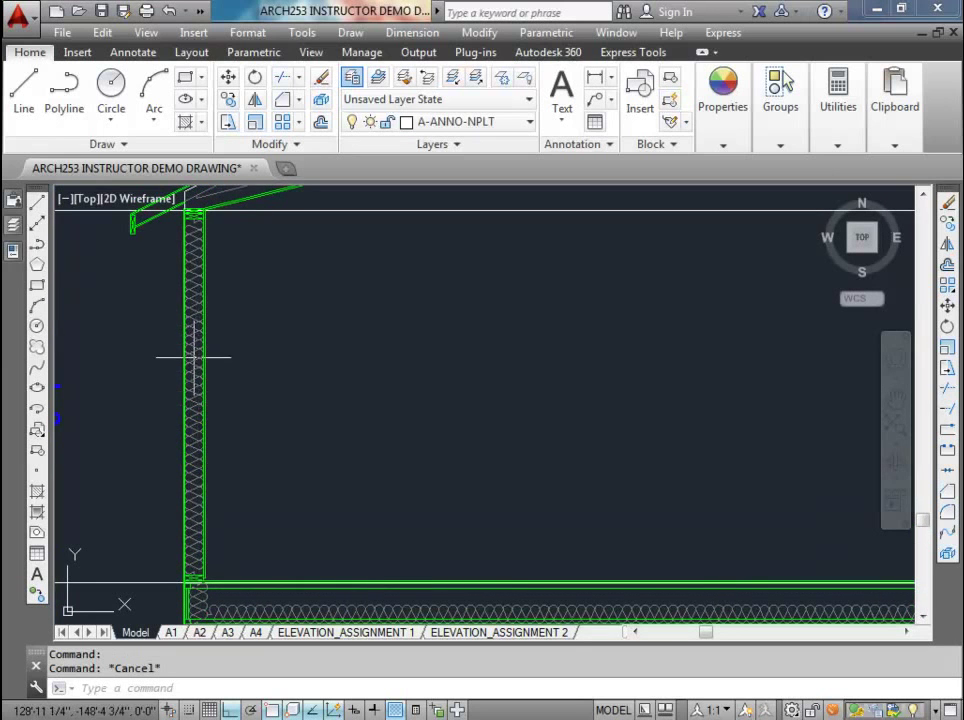
{"action": "scroll", "coordinate": [314, 372], "scroll_direction": "down", "scroll_amount": 3}
{"action": "scroll", "coordinate": [331, 338], "scroll_direction": "up", "scroll_amount": 2}
{"action": "scroll", "coordinate": [396, 400], "scroll_direction": "down", "scroll_amount": 2}
{"action": "scroll", "coordinate": [396, 400], "scroll_direction": "up", "scroll_amount": 3}
{"action": "scroll", "coordinate": [205, 379], "scroll_direction": "up", "scroll_amount": 2}
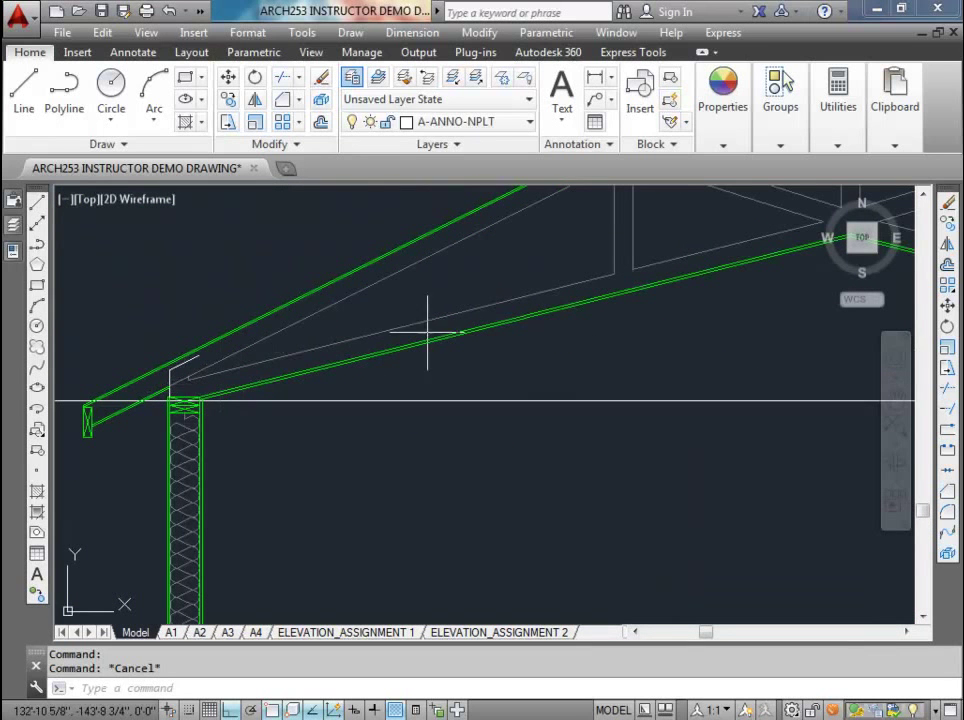
{"action": "scroll", "coordinate": [689, 247], "scroll_direction": "down", "scroll_amount": 3}
{"action": "middle_click_drag", "start_coordinate": [740, 330], "coordinate": [396, 335]}
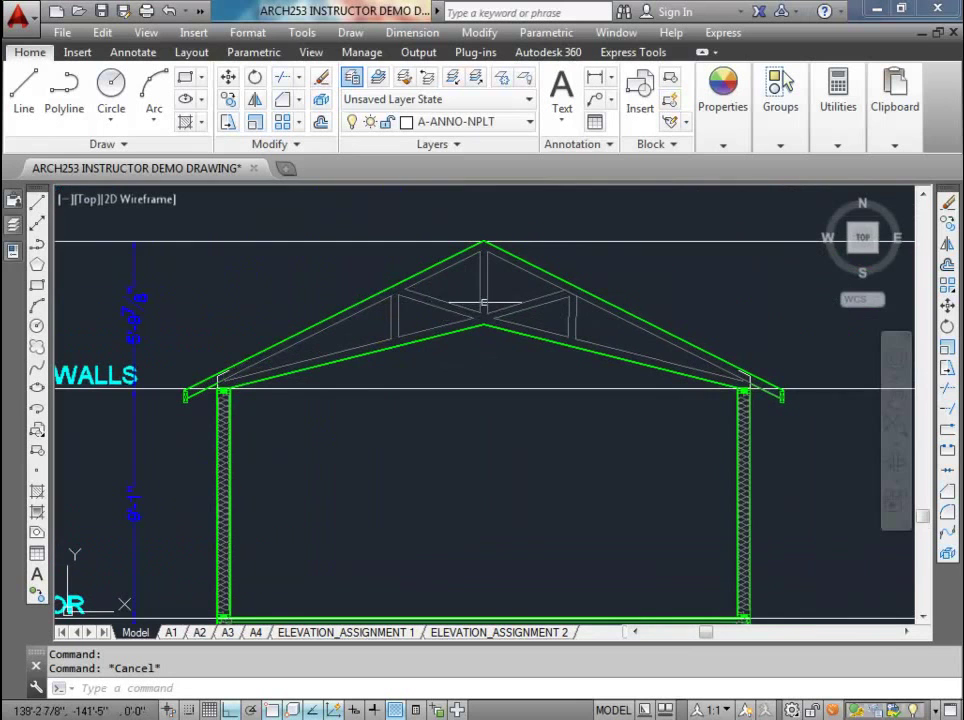
- Make the left wall insulation's layer, A-DETL-INSL, the current layer
{"action": "scroll", "coordinate": [222, 389], "scroll_direction": "up", "scroll_amount": 4}
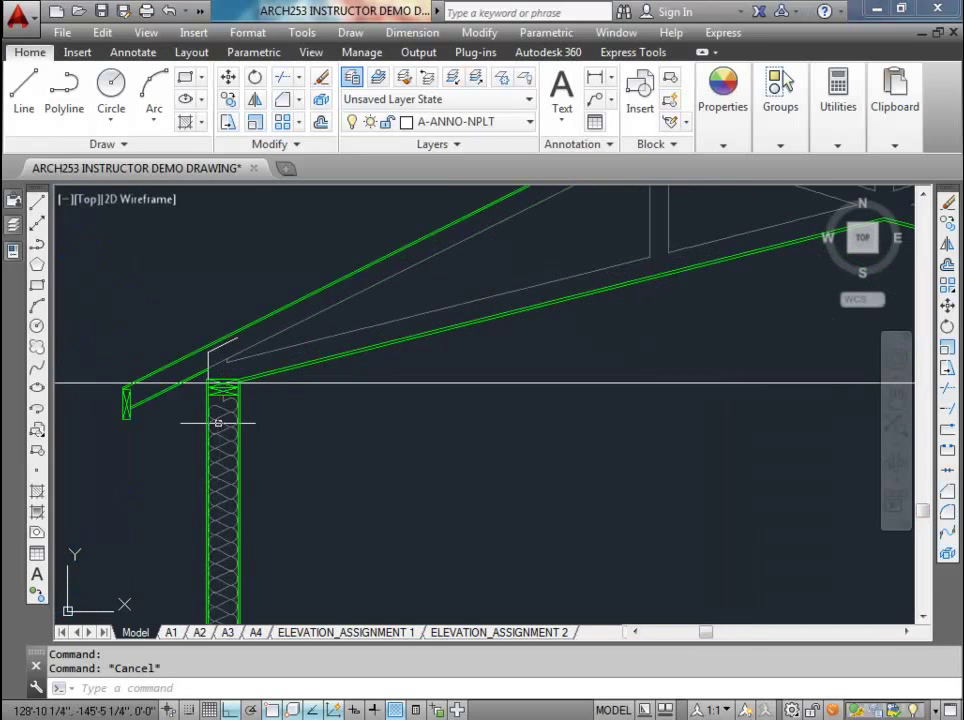
{"action": "left_click", "coordinate": [217, 406]}
{"action": "left_click", "coordinate": [378, 78]}
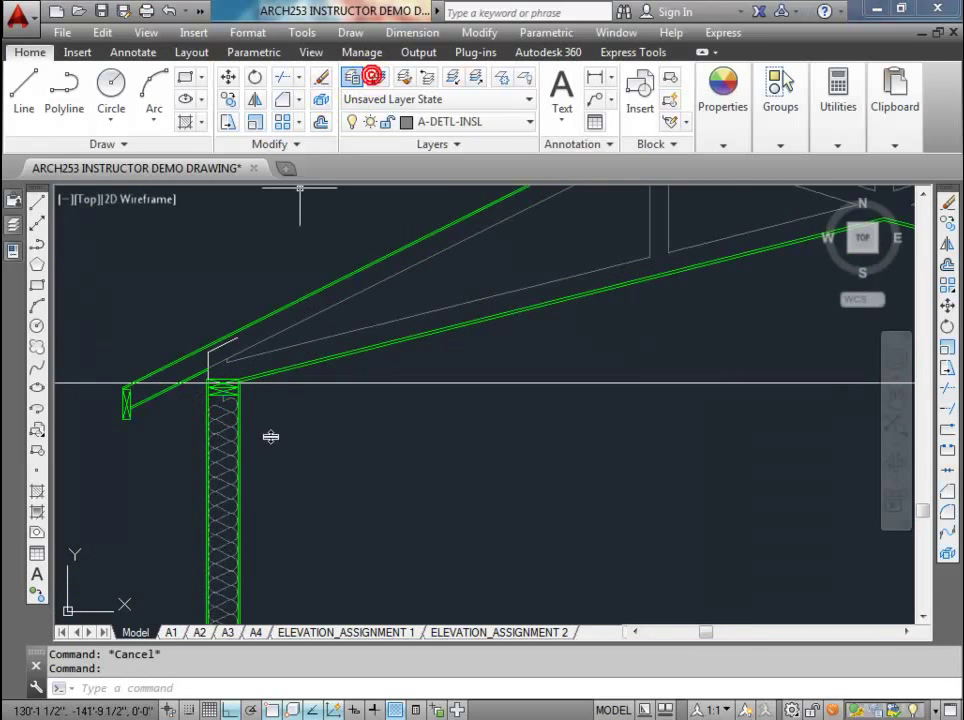
- Draw a line from the left heel corner of the roof truss opening to the lower end of its first vertical web
{"action": "key", "text": "l"}
{"action": "key", "text": "Return"}
{"action": "mouse_move", "coordinate": [236, 346]}
{"action": "middle_mouse_down"}
{"action": "mouse_move", "coordinate": [226, 370]}
{"action": "mouse_move", "coordinate": [130, 437]}
{"action": "middle_mouse_up"}
{"action": "left_click", "coordinate": [113, 440]}
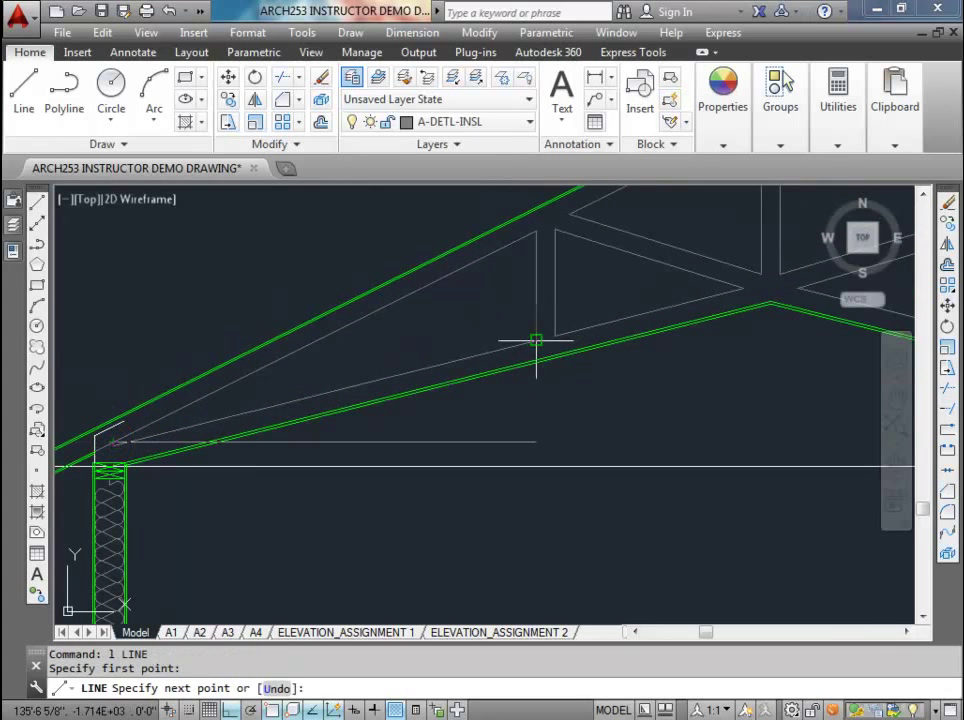
{"action": "left_click", "coordinate": [530, 338]}
{"action": "key", "text": "Escape"}
- Open the layer properties and select A-DETL-INSL to check its linetype
{"action": "left_click", "coordinate": [452, 329]}
{"action": "left_click", "coordinate": [13, 224]}
{"action": "left_click", "coordinate": [310, 500]}
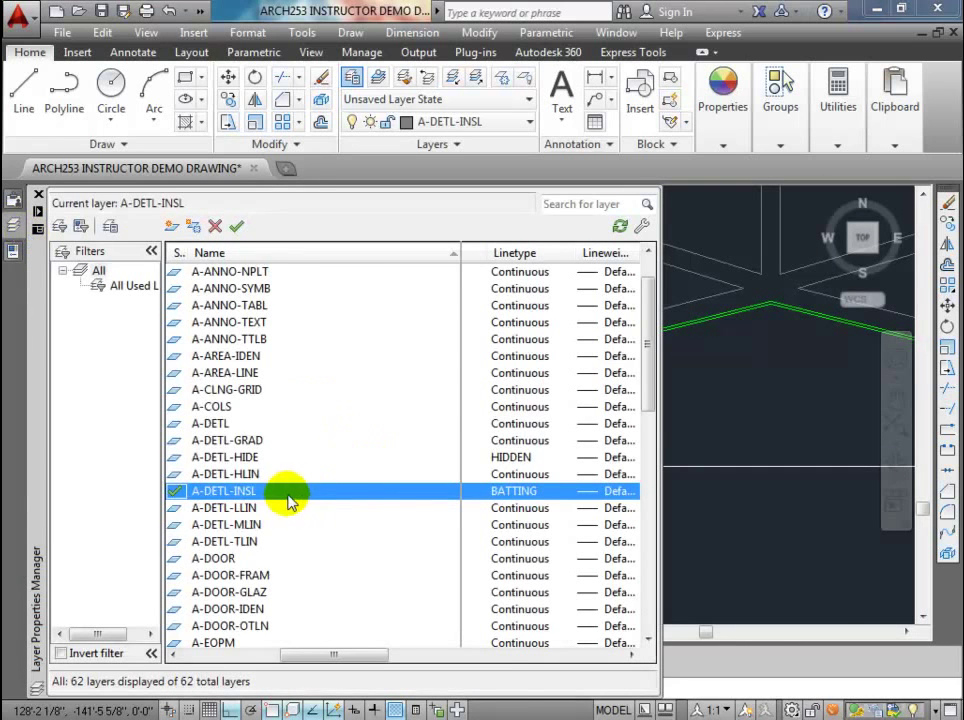
- Set the linetype scale of the selected insulation line in the left end of the roof truss to 0.56
{"action": "left_click", "coordinate": [14, 253]}
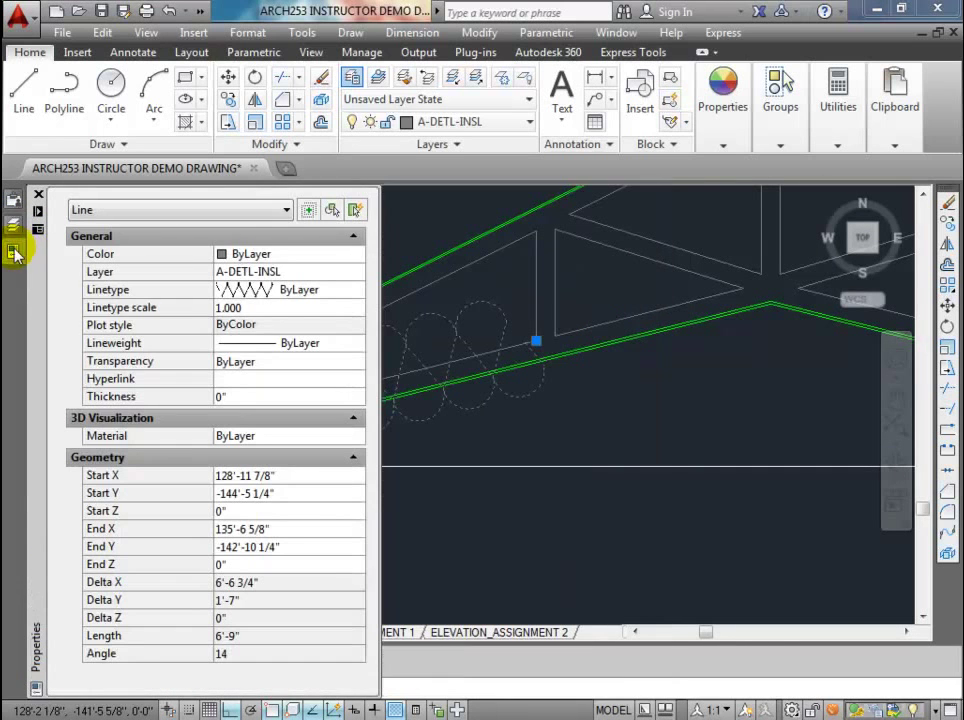
{"action": "left_click", "coordinate": [268, 309]}
{"action": "key", "text": "BackSpace"}
{"action": "type", "text": ".56"}
{"action": "key", "text": "Return"}
{"action": "key", "text": "Escape"}
- Turn ortho off and move the roof insulation line slightly up and along the ceiling slope, away from the left eave
{"action": "middle_click_drag", "start_coordinate": [332, 427], "coordinate": [390, 399]}
{"action": "left_click", "coordinate": [440, 333]}
{"action": "type", "text": "m"}
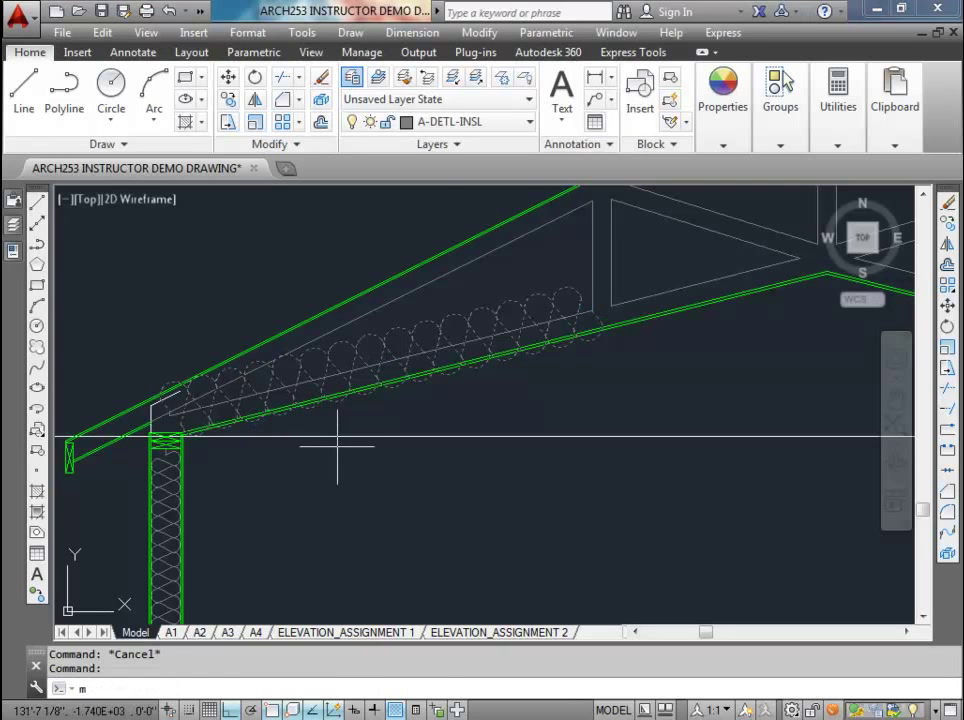
{"action": "key", "text": "Return"}
{"action": "scroll", "coordinate": [226, 462], "scroll_direction": "up", "scroll_amount": 3}
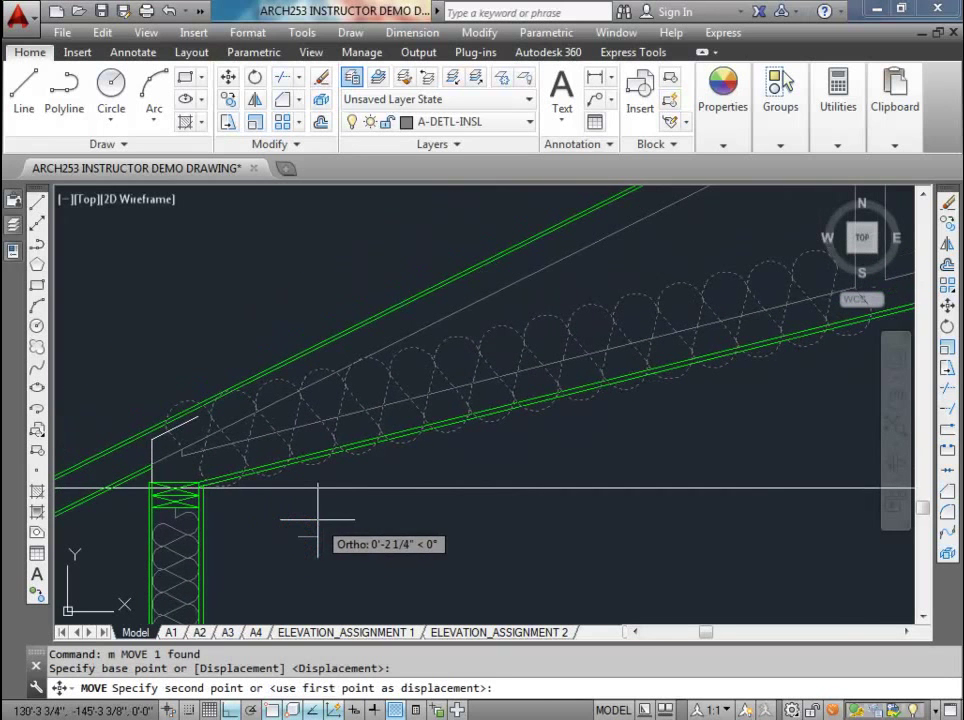
{"action": "key", "text": "F8"}
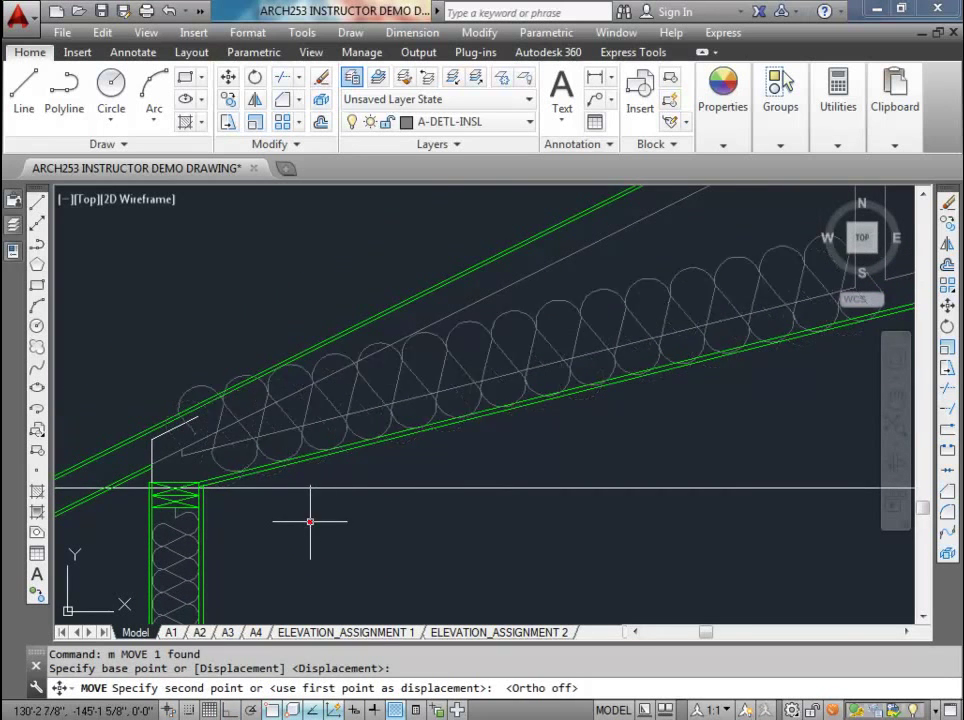
{"action": "left_click", "coordinate": [310, 520]}
- Nudge the roof insulation line again so its batting sits just above the sloped ceiling
{"action": "scroll", "coordinate": [311, 521], "scroll_direction": "down", "scroll_amount": 3}
{"action": "left_click", "coordinate": [412, 415]}
{"action": "type", "text": "m"}
{"action": "key", "text": "Return"}
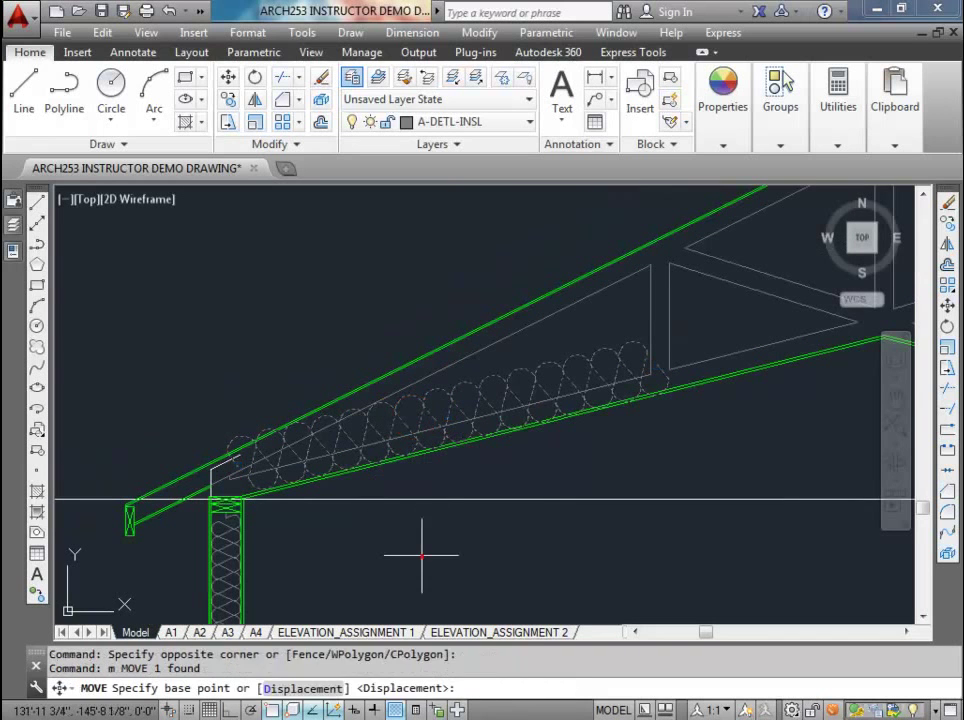
{"action": "left_click", "coordinate": [422, 552]}
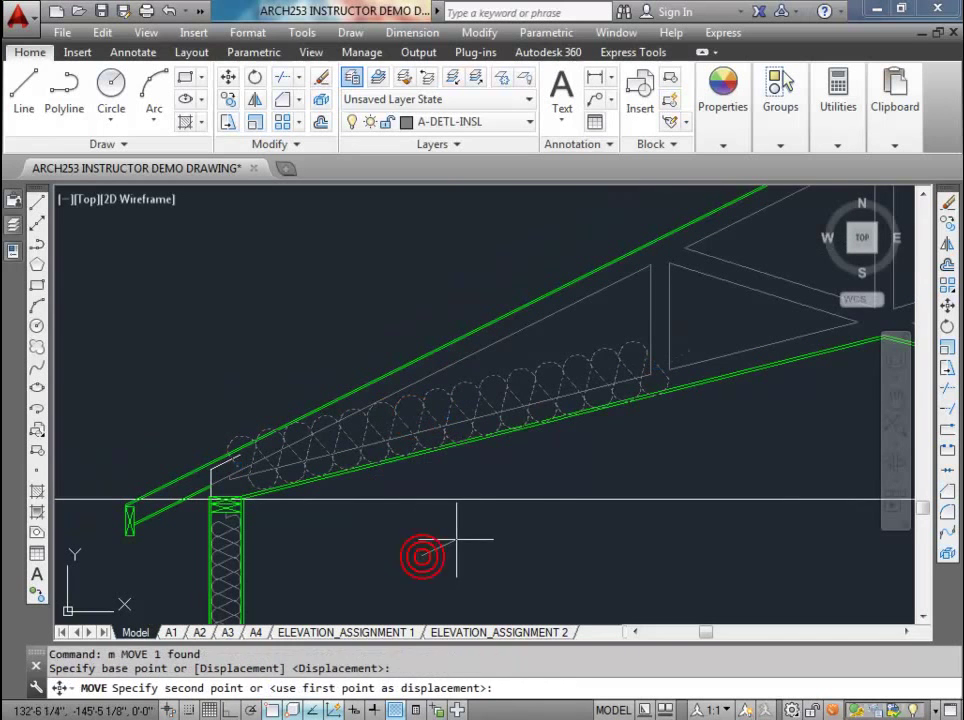
{"action": "left_click", "coordinate": [416, 404]}
{"action": "type", "text": "m"}
{"action": "key", "text": "Return"}
{"action": "left_click", "coordinate": [400, 512]}
{"action": "left_click", "coordinate": [400, 518]}
- Return to an overall view of the section and save the drawing
{"action": "scroll", "coordinate": [400, 450], "scroll_direction": "down", "scroll_amount": 2}
{"action": "middle_click_drag", "start_coordinate": [409, 450], "coordinate": [150, 473]}
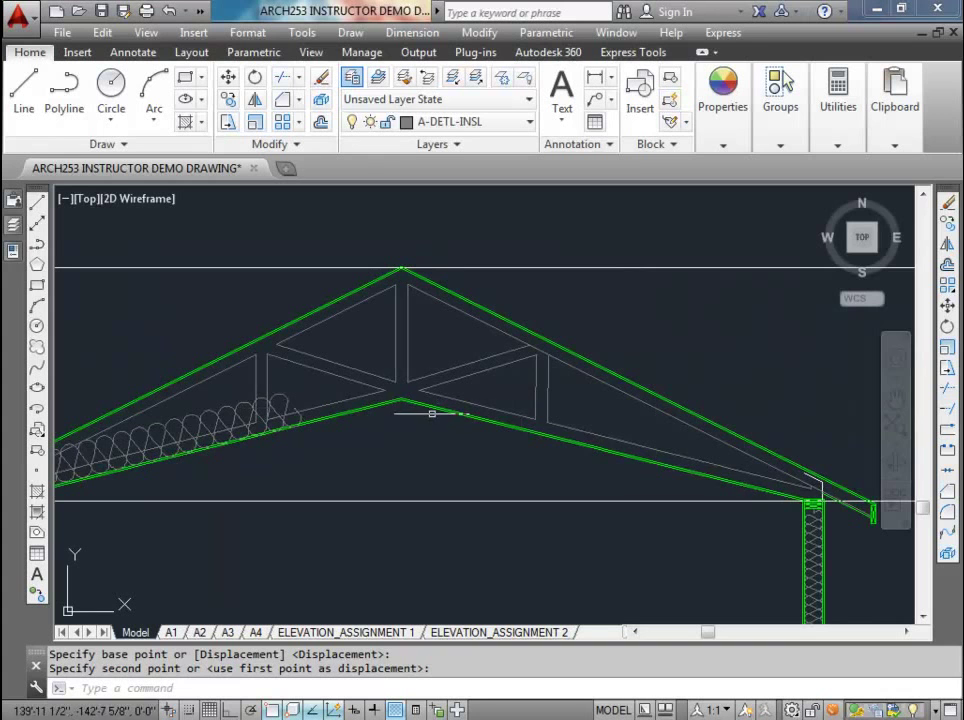
{"action": "scroll", "coordinate": [430, 400], "scroll_direction": "down", "scroll_amount": 4}
{"action": "middle_click_drag", "start_coordinate": [368, 512], "coordinate": [366, 469]}
{"action": "scroll", "coordinate": [363, 450], "scroll_direction": "up", "scroll_amount": 2}
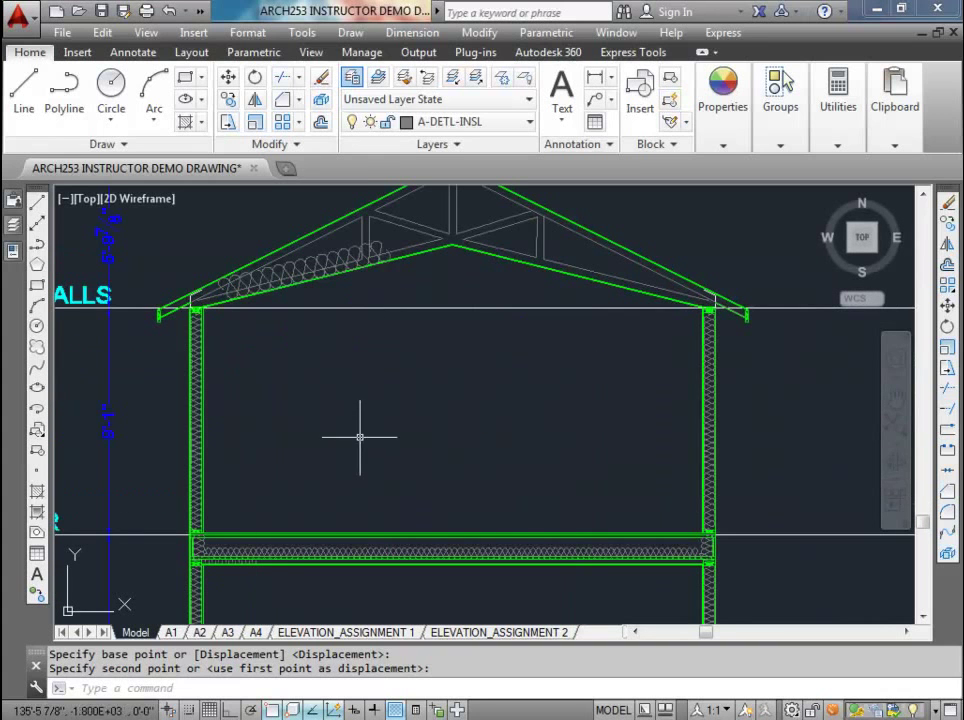
{"action": "key", "text": "Escape"}
{"action": "key", "text": "ctrl+s"}
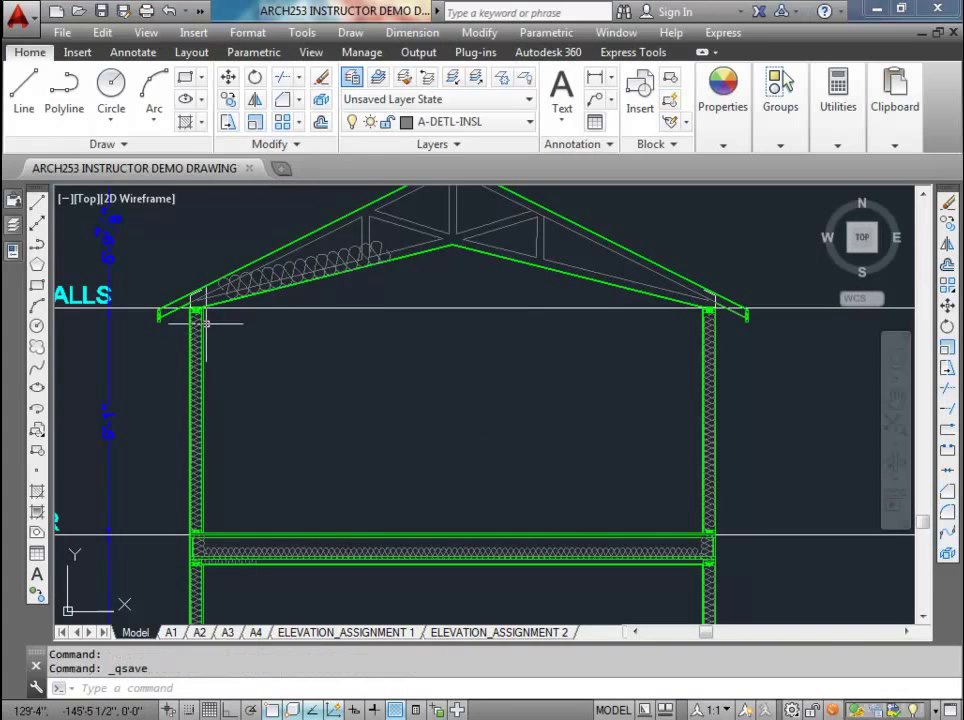
- Examine the top of the left wall at the eave and the wall finish at the main floor joint
{"action": "scroll", "coordinate": [198, 312], "scroll_direction": "up", "scroll_amount": 3}
{"action": "scroll", "coordinate": [202, 281], "scroll_direction": "up", "scroll_amount": 3}
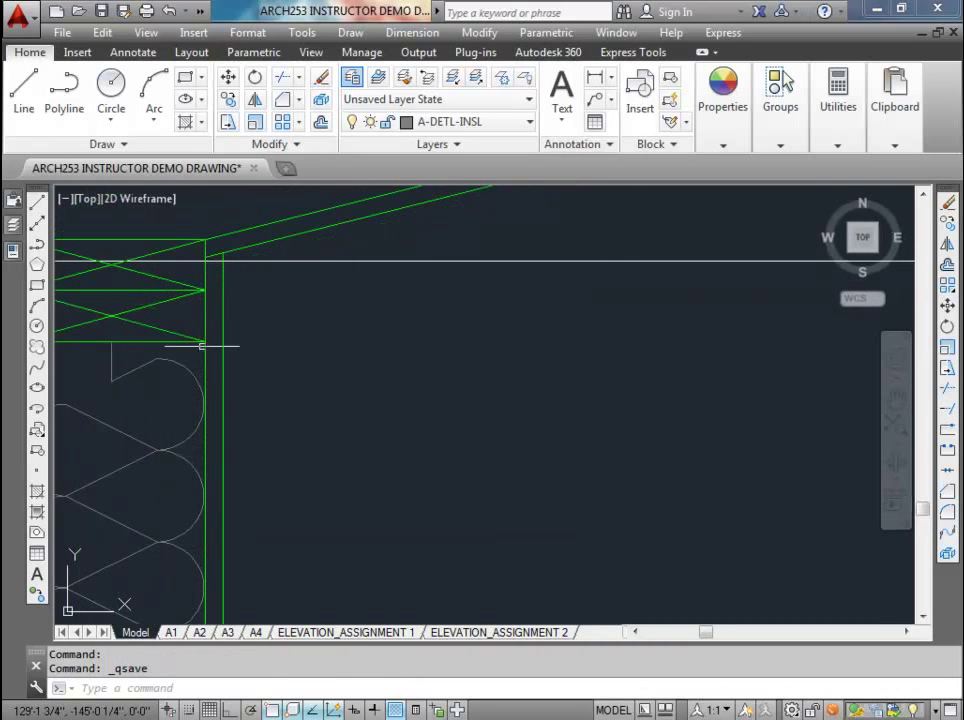
{"action": "scroll", "coordinate": [211, 354], "scroll_direction": "down", "scroll_amount": 3}
{"action": "middle_click_drag", "start_coordinate": [204, 355], "coordinate": [512, 322]}
{"action": "scroll", "coordinate": [512, 322], "scroll_direction": "up", "scroll_amount": 2}
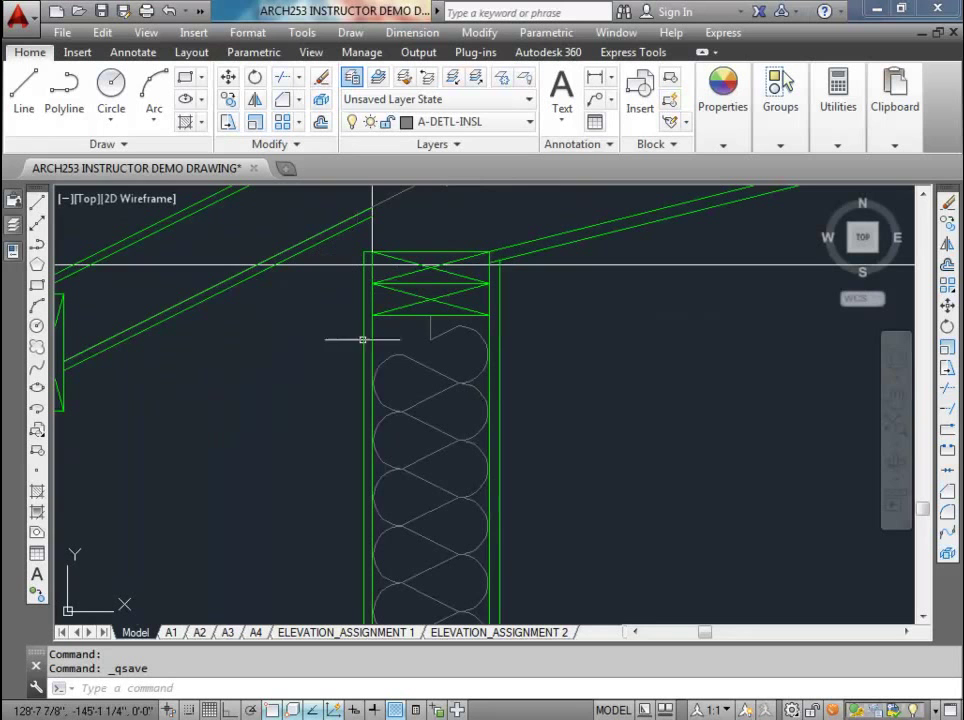
{"action": "scroll", "coordinate": [362, 399], "scroll_direction": "down", "scroll_amount": 3}
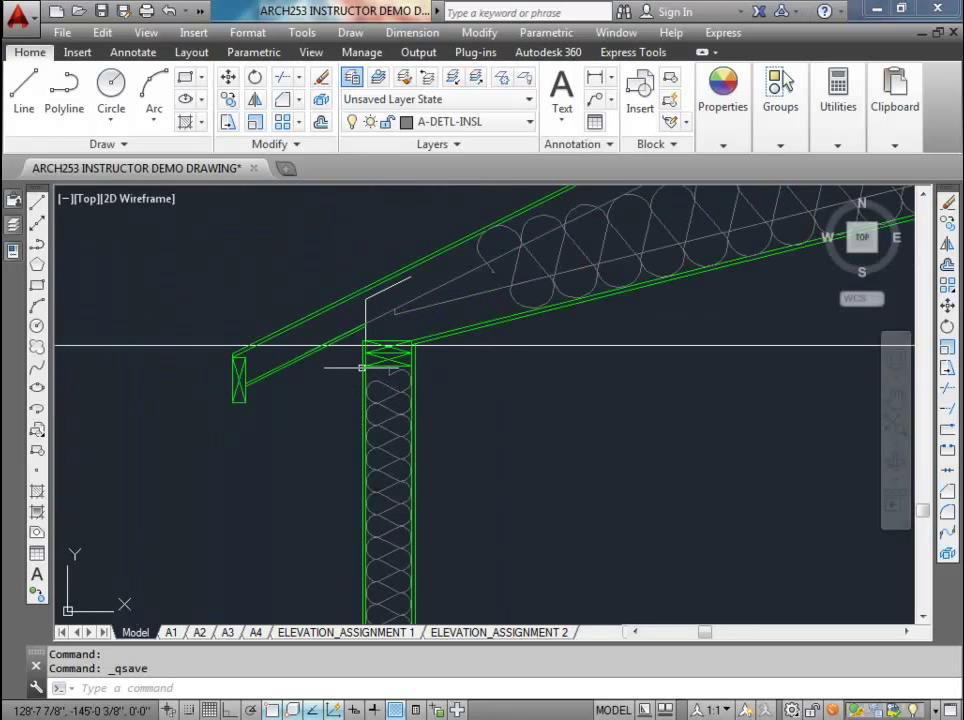
{"action": "scroll", "coordinate": [558, 346], "scroll_direction": "down", "scroll_amount": 2}
{"action": "middle_click_drag", "start_coordinate": [558, 346], "coordinate": [290, 323]}
{"action": "scroll", "coordinate": [295, 323], "scroll_direction": "down", "scroll_amount": 2}
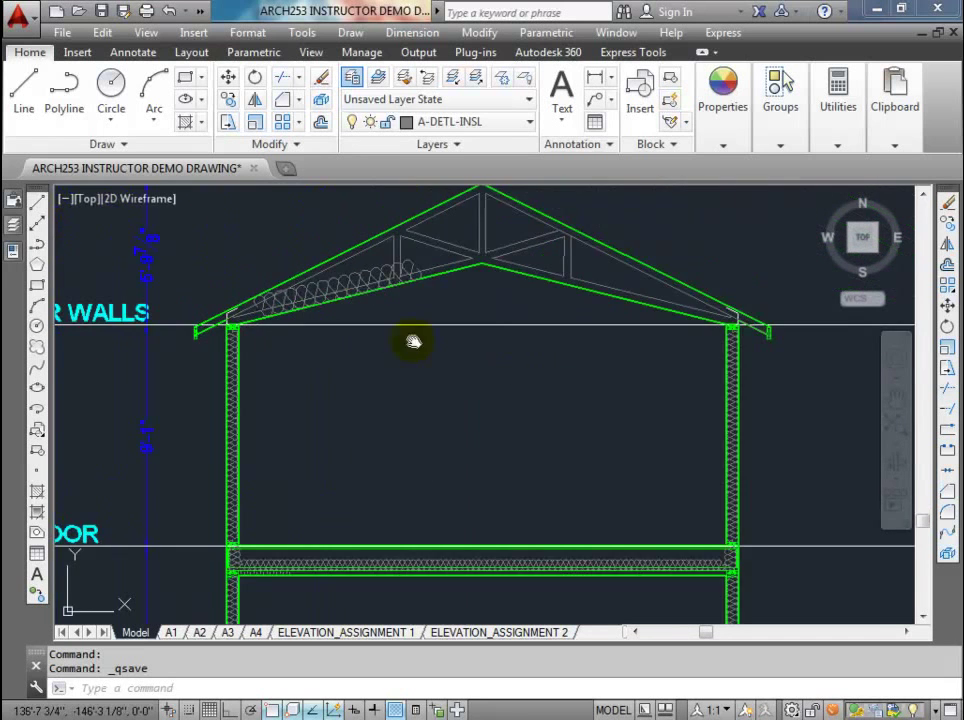
{"action": "middle_click_drag", "start_coordinate": [415, 357], "coordinate": [348, 322]}
{"action": "scroll", "coordinate": [220, 413], "scroll_direction": "up", "scroll_amount": 3}
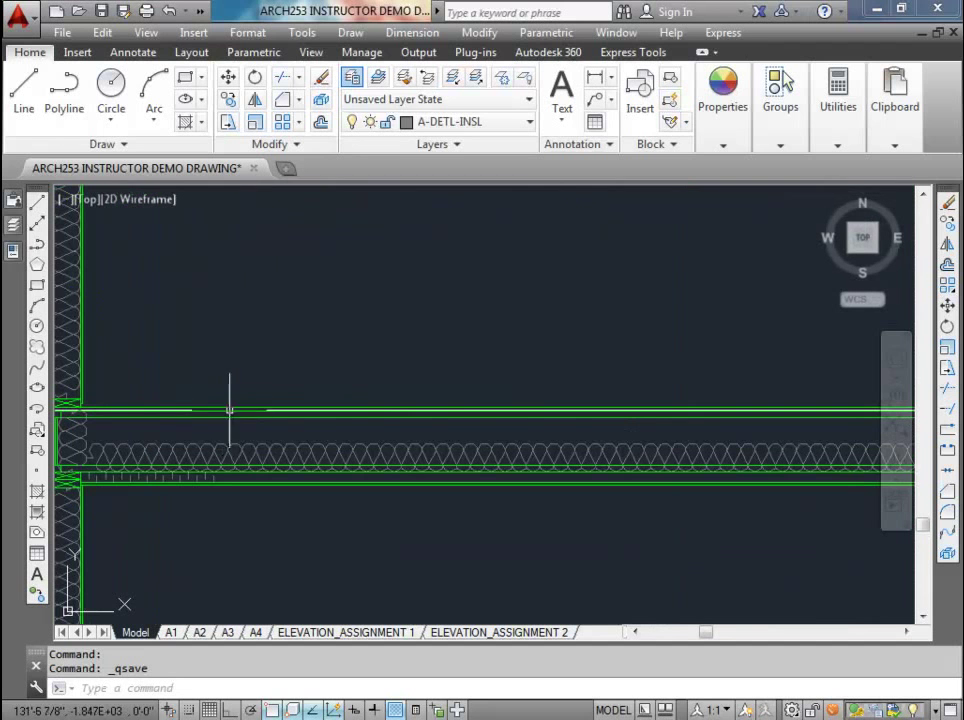
{"action": "scroll", "coordinate": [107, 397], "scroll_direction": "up", "scroll_amount": 2}
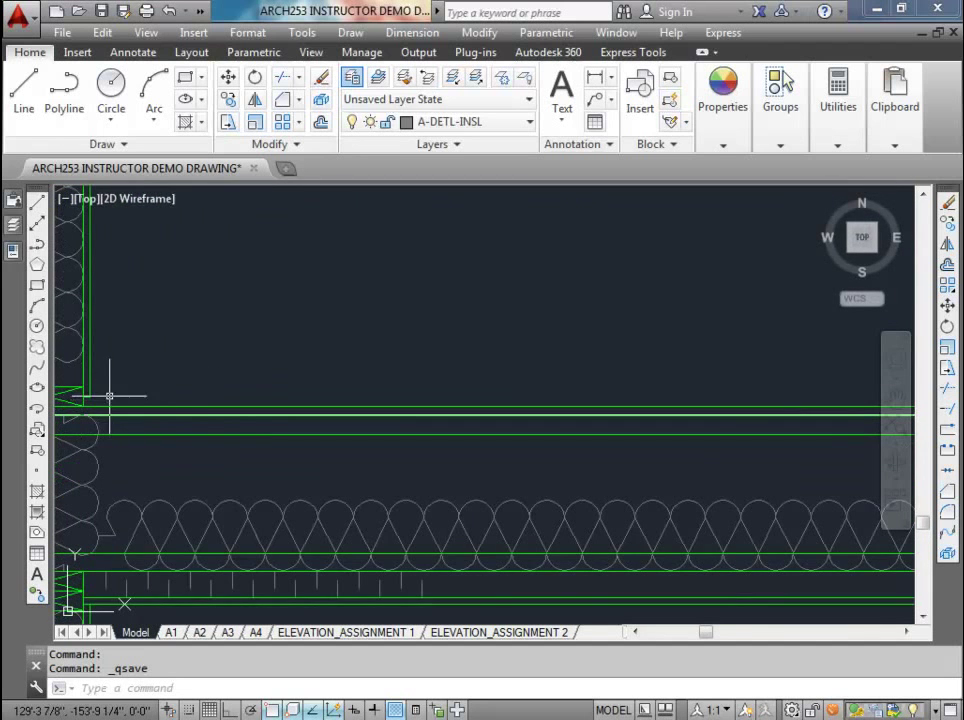
{"action": "scroll", "coordinate": [120, 398], "scroll_direction": "down", "scroll_amount": 3}
{"action": "middle_click_drag", "start_coordinate": [407, 384], "coordinate": [282, 355]}
{"action": "scroll", "coordinate": [334, 409], "scroll_direction": "down", "scroll_amount": 3}
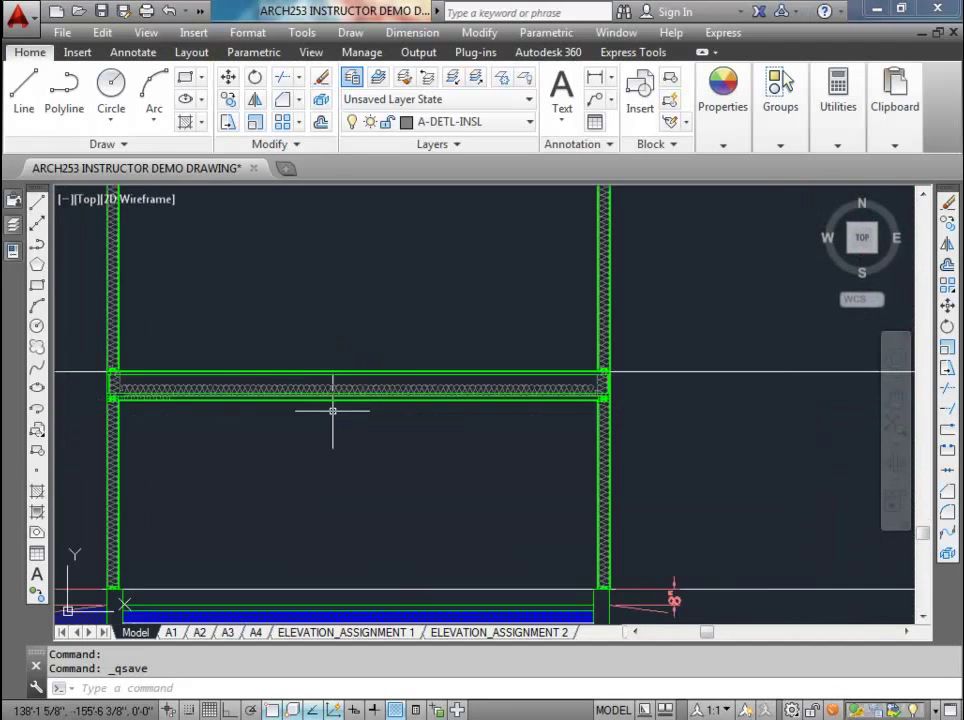
- Make A-DETL the current layer
{"action": "left_click", "coordinate": [525, 122]}
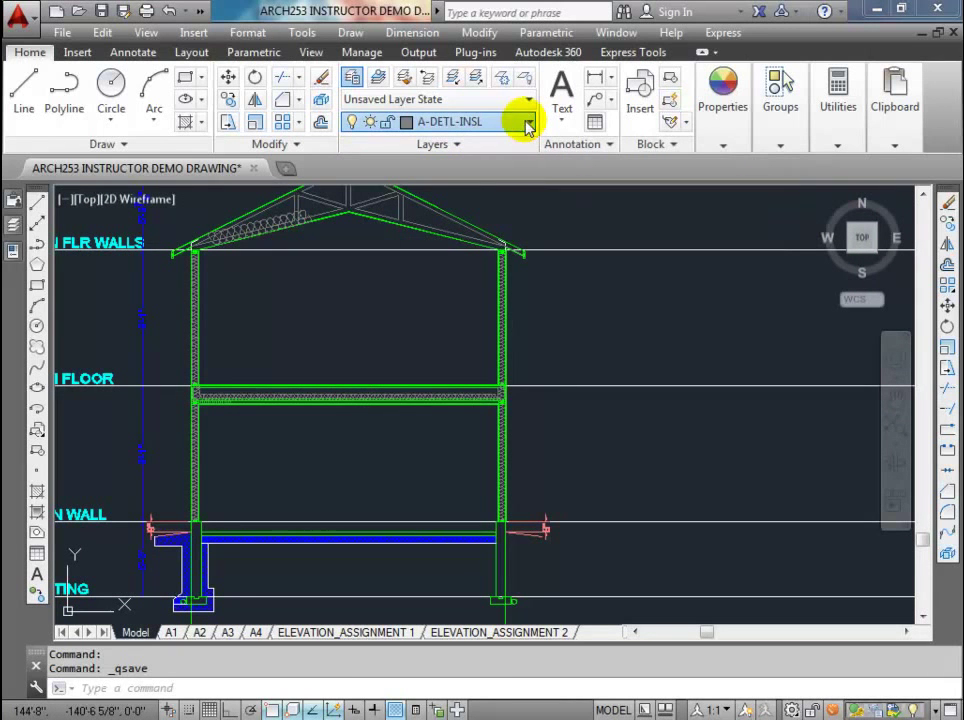
{"action": "scroll", "coordinate": [498, 262], "scroll_direction": "up", "scroll_amount": 3}
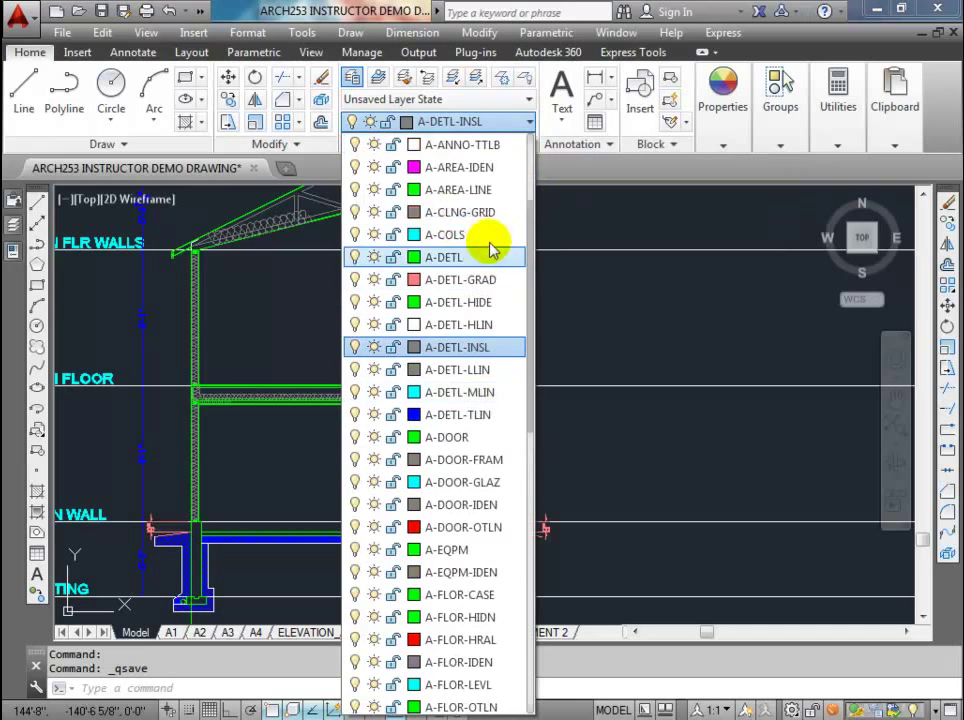
{"action": "left_click", "coordinate": [441, 258]}
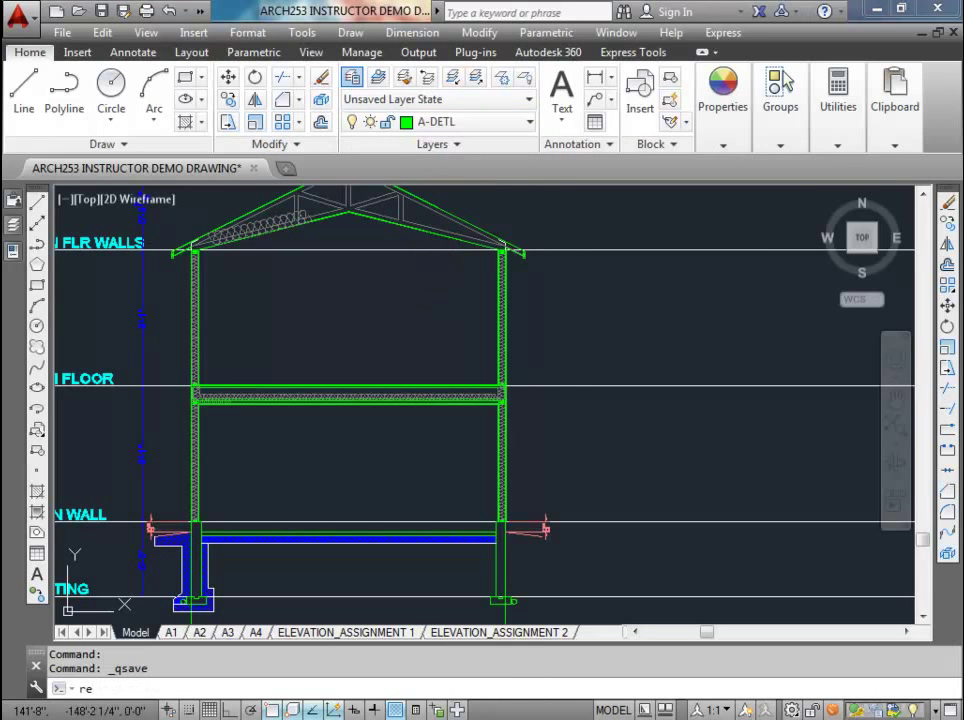
- Draw a 36 by 80 inch door rectangle in the open room above the main floor
{"action": "type", "text": "re"}
{"action": "key", "text": "Return"}
{"action": "type", "text": "re"}
{"action": "key", "text": "Return"}
{"action": "scroll", "coordinate": [344, 344], "scroll_direction": "up", "scroll_amount": 5}
{"action": "left_click", "coordinate": [349, 462]}
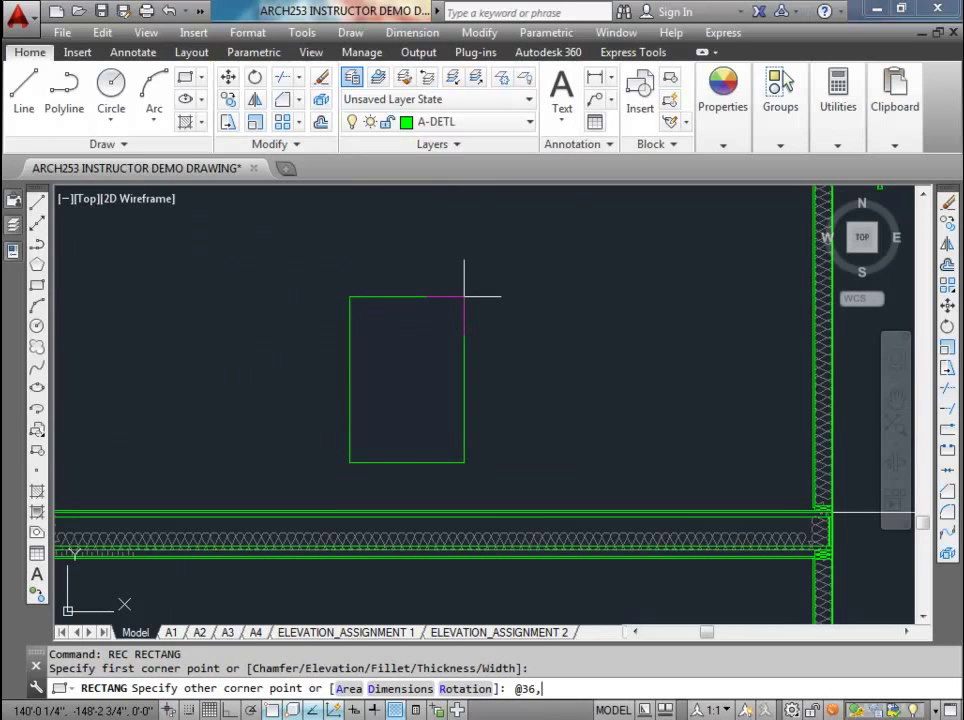
{"action": "type", "text": "@36,80"}
{"action": "key", "text": "Return"}
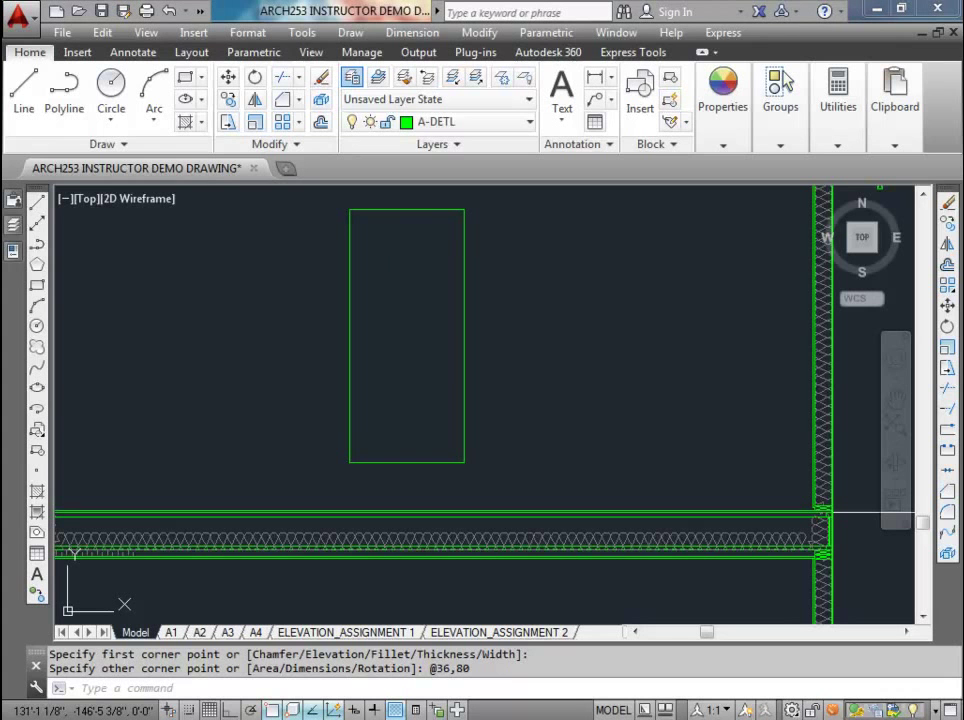
- Switch to Firefox and examine the panel styles and sizes in the interior door sample designs, returning to the drawing
{"action": "left_click", "coordinate": [185, 168]}
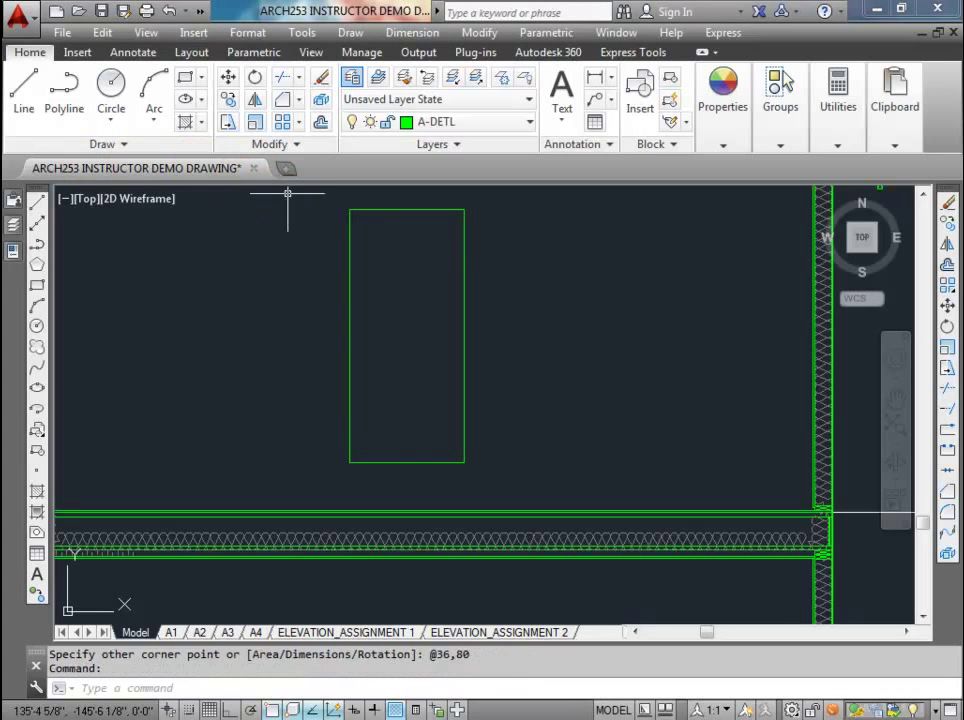
{"action": "key", "text": "alt+Tab"}
{"action": "left_click", "coordinate": [417, 370]}
{"action": "scroll", "coordinate": [420, 378], "scroll_direction": "down", "scroll_amount": 5}
{"action": "scroll", "coordinate": [420, 378], "scroll_direction": "up", "scroll_amount": 2}
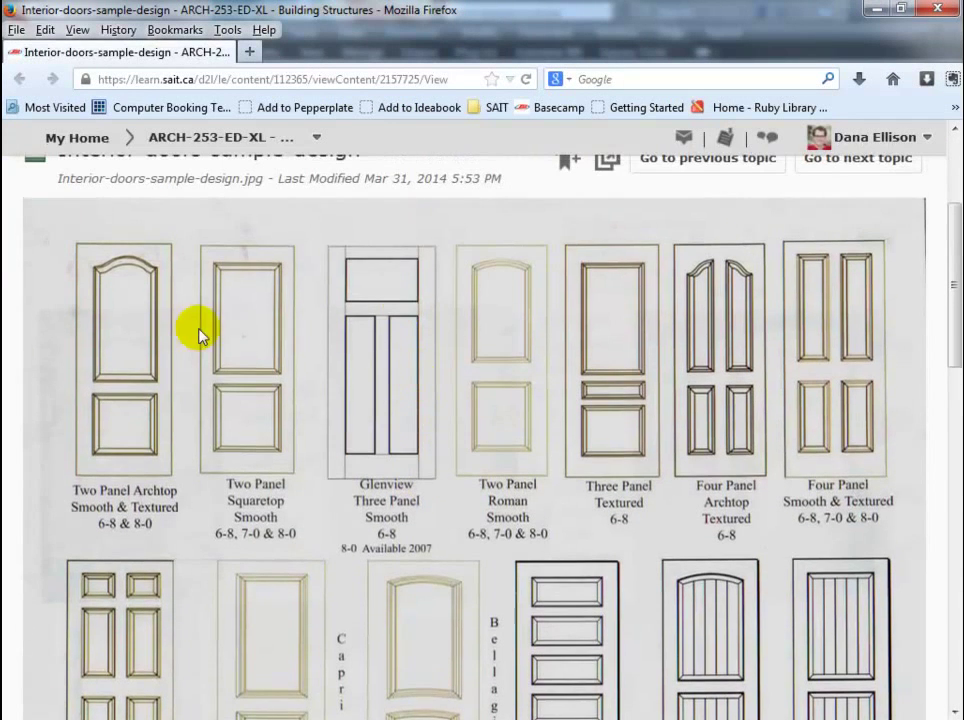
{"action": "scroll", "coordinate": [247, 399], "scroll_direction": "down", "scroll_amount": 4}
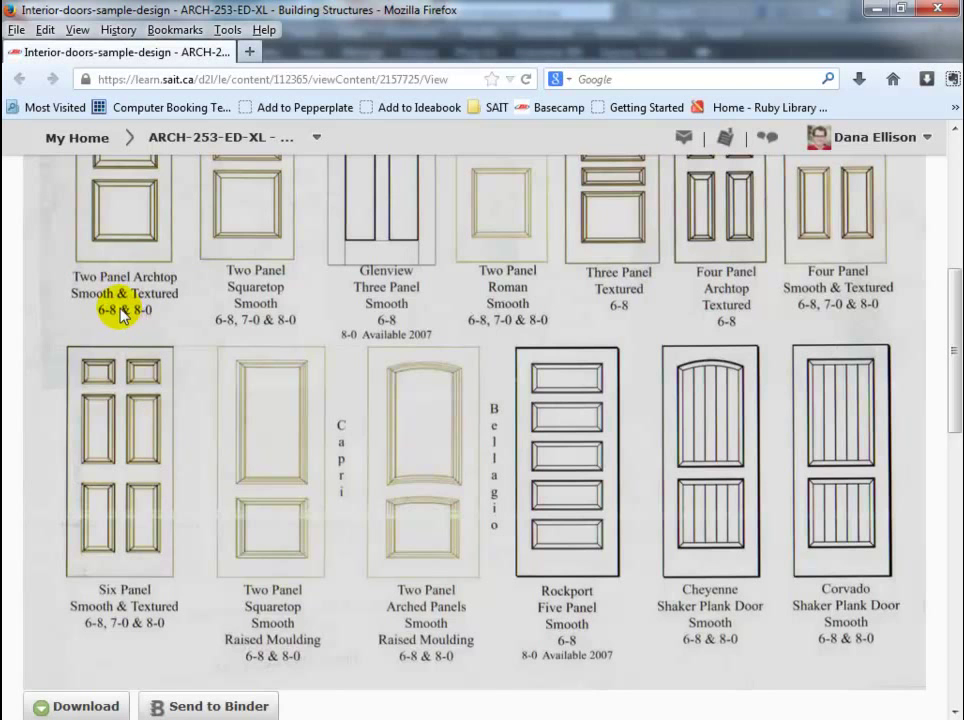
{"action": "scroll", "coordinate": [118, 318], "scroll_direction": "up", "scroll_amount": 5}
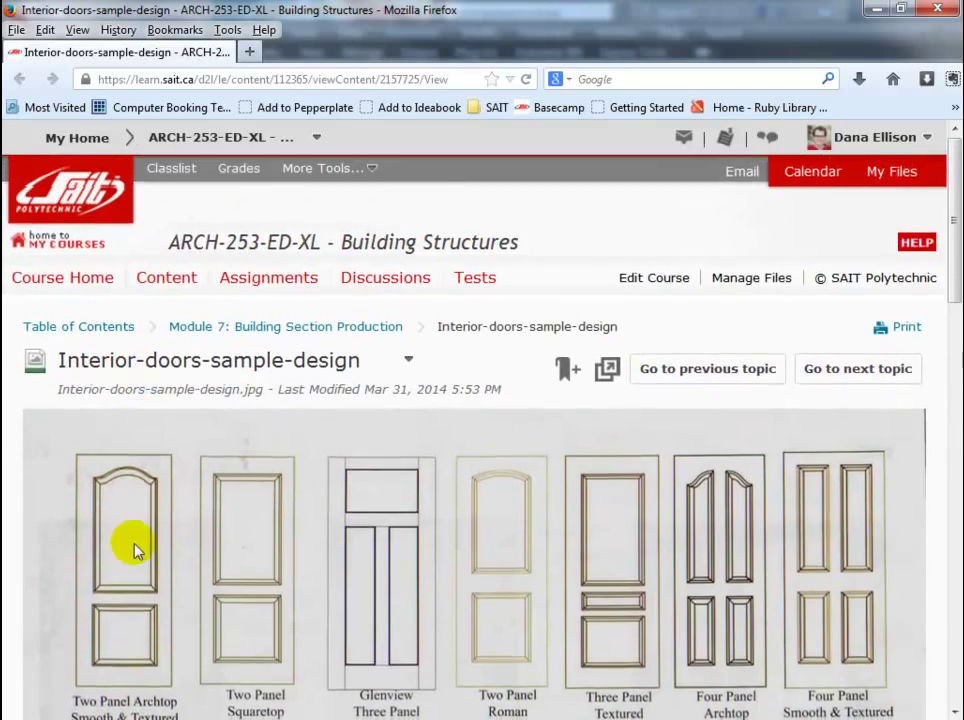
{"action": "scroll", "coordinate": [140, 500], "scroll_direction": "down", "scroll_amount": 2}
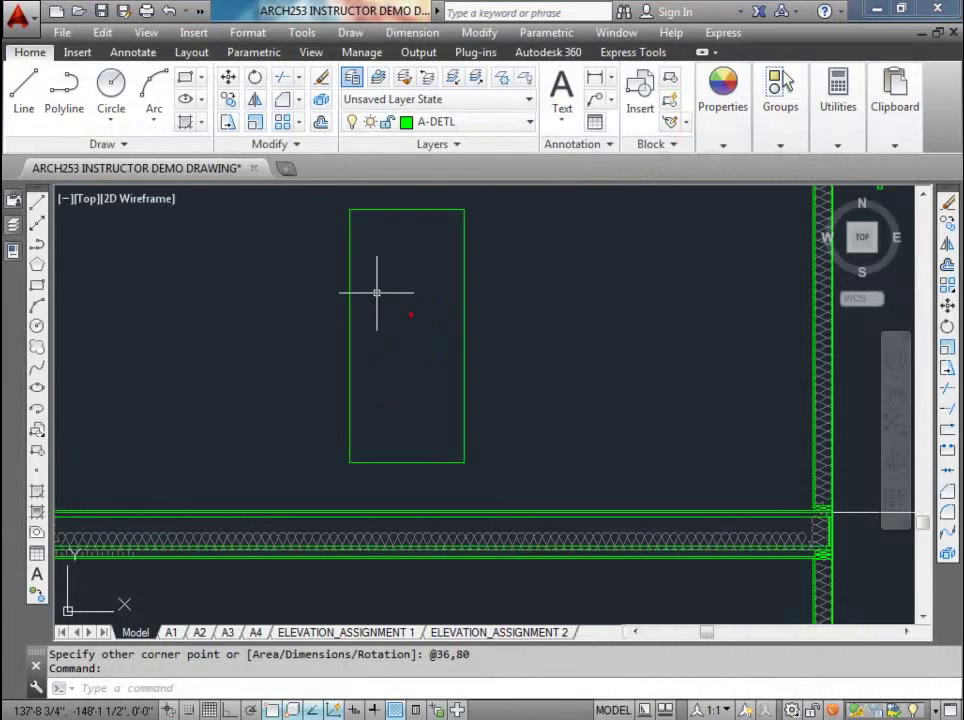
- Offset the door rectangle 3 inches outward to form the door frame
{"action": "middle_click_drag", "start_coordinate": [386, 303], "coordinate": [350, 390]}
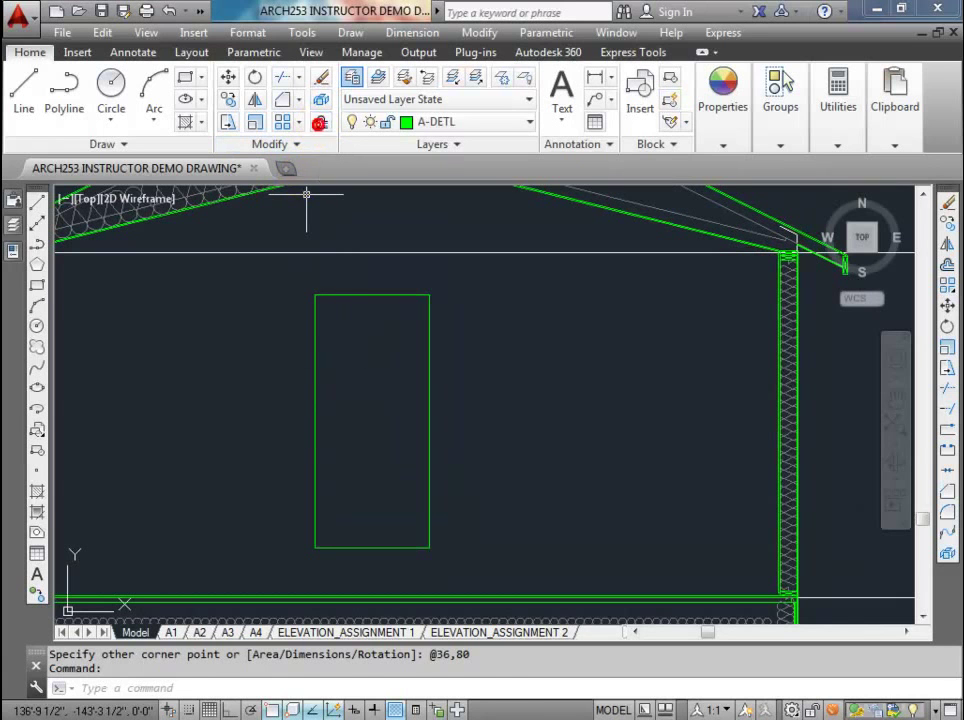
{"action": "left_click", "coordinate": [321, 123]}
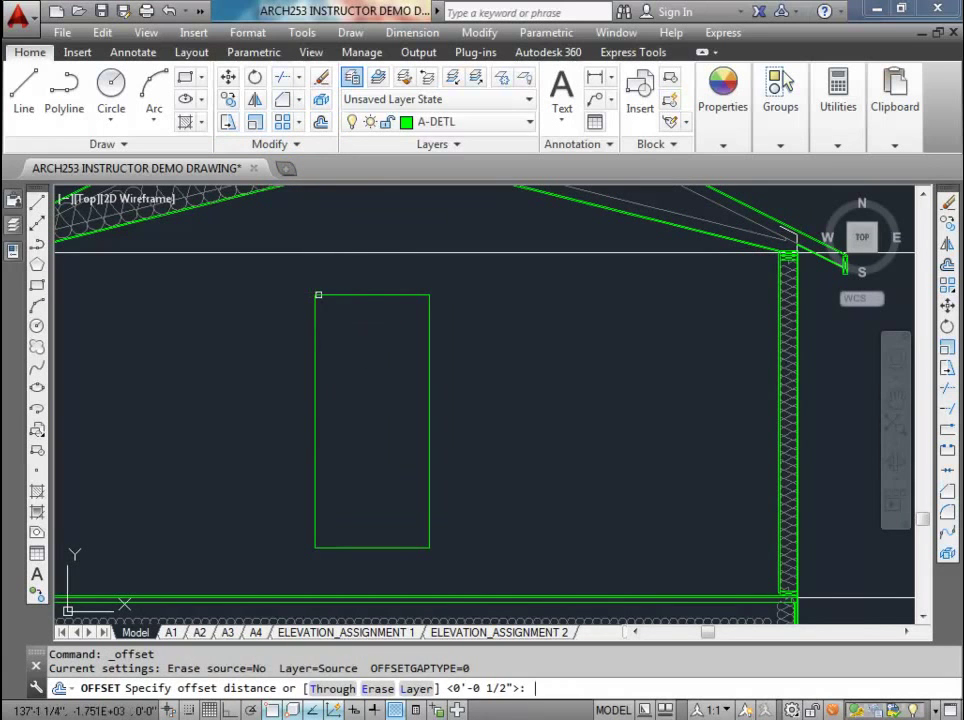
{"action": "type", "text": "3"}
{"action": "key", "text": "Return"}
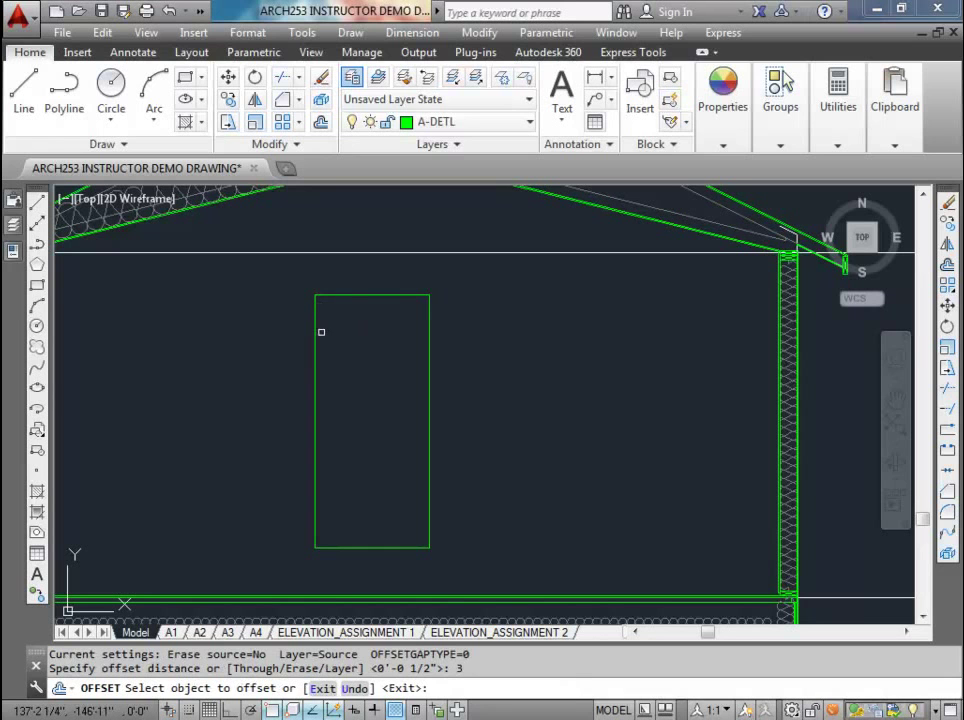
{"action": "left_click", "coordinate": [316, 313]}
{"action": "left_click", "coordinate": [263, 282]}
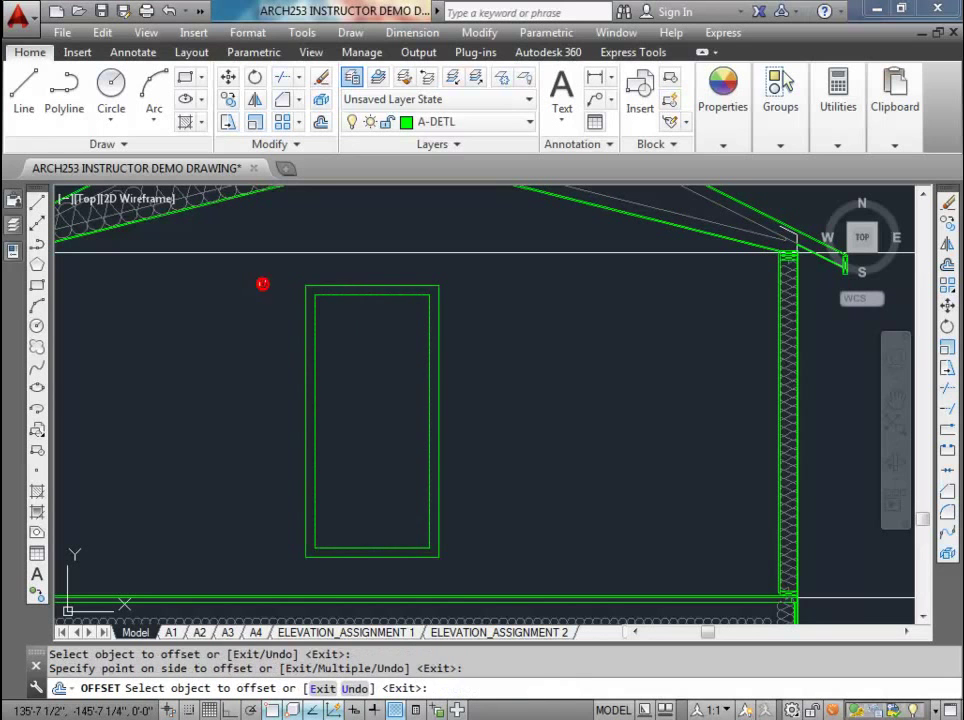
{"action": "key", "text": "Return"}
- Stretch the bottom edge of the outer frame rectangle up to the bottom edge of the door
{"action": "scroll", "coordinate": [364, 543], "scroll_direction": "up", "scroll_amount": 2}
{"action": "left_click", "coordinate": [366, 570]}
{"action": "scroll", "coordinate": [349, 469], "scroll_direction": "down", "scroll_amount": 4}
{"action": "scroll", "coordinate": [340, 506], "scroll_direction": "up", "scroll_amount": 4}
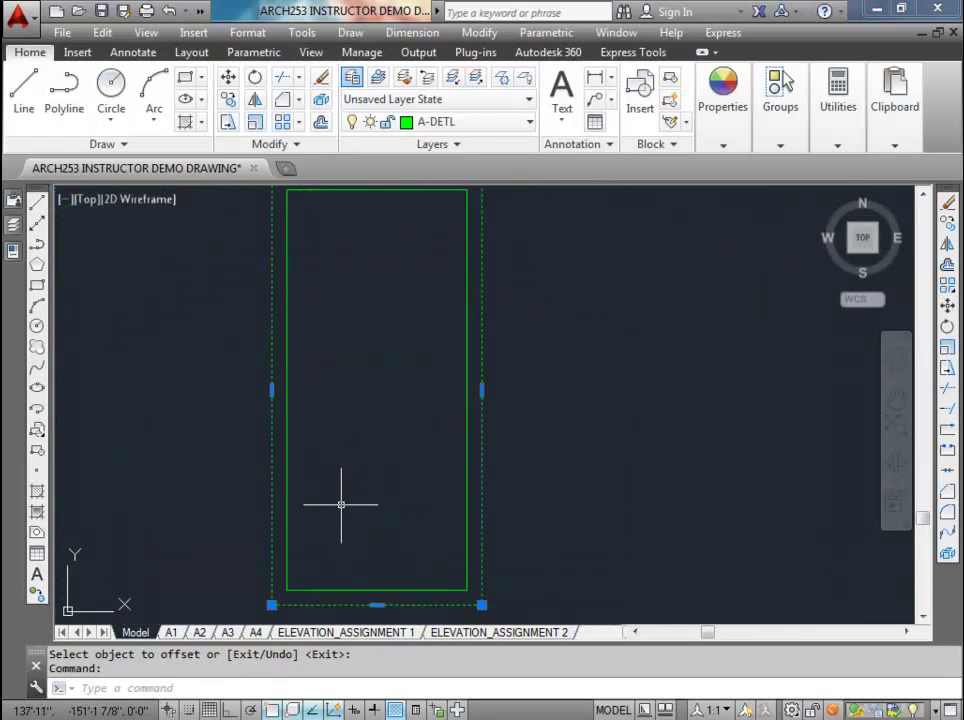
{"action": "left_click", "coordinate": [376, 605]}
{"action": "left_click", "coordinate": [376, 590]}
{"action": "key", "text": "Escape"}
{"action": "key", "text": "Escape"}
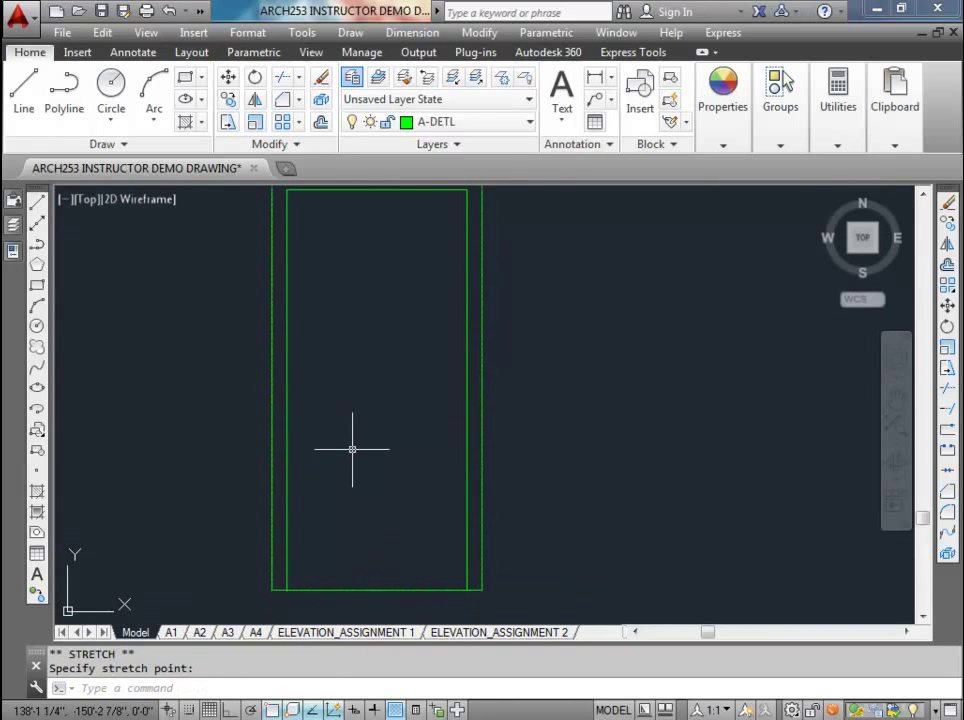
- Move the door and its frame down so the bottom edge rests on the main floor line
{"action": "scroll", "coordinate": [352, 447], "scroll_direction": "down", "scroll_amount": 2}
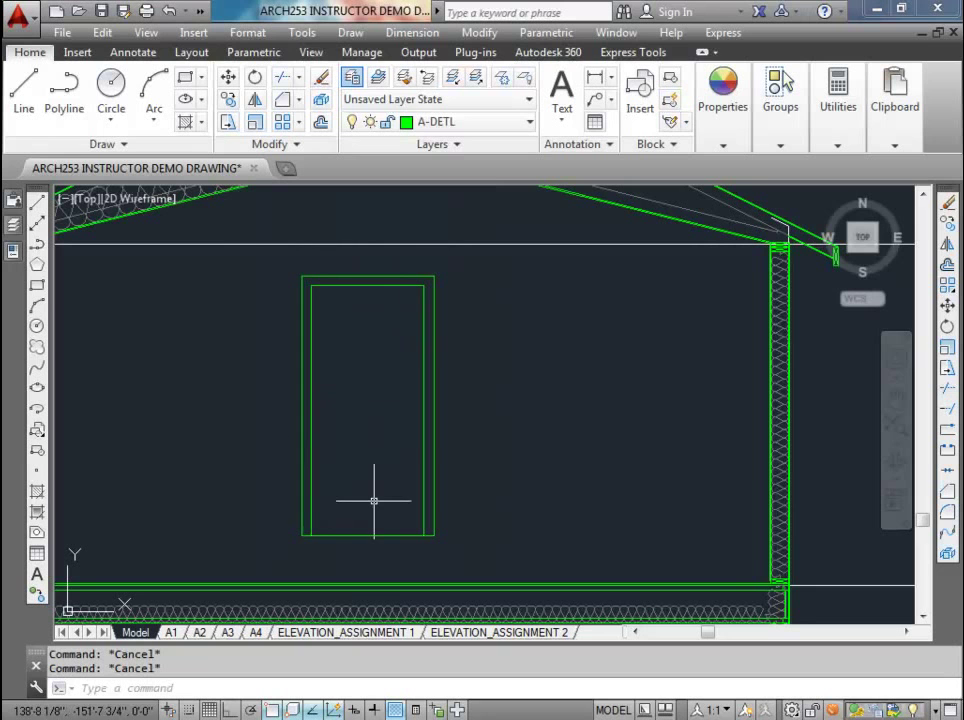
{"action": "scroll", "coordinate": [366, 478], "scroll_direction": "down", "scroll_amount": 2}
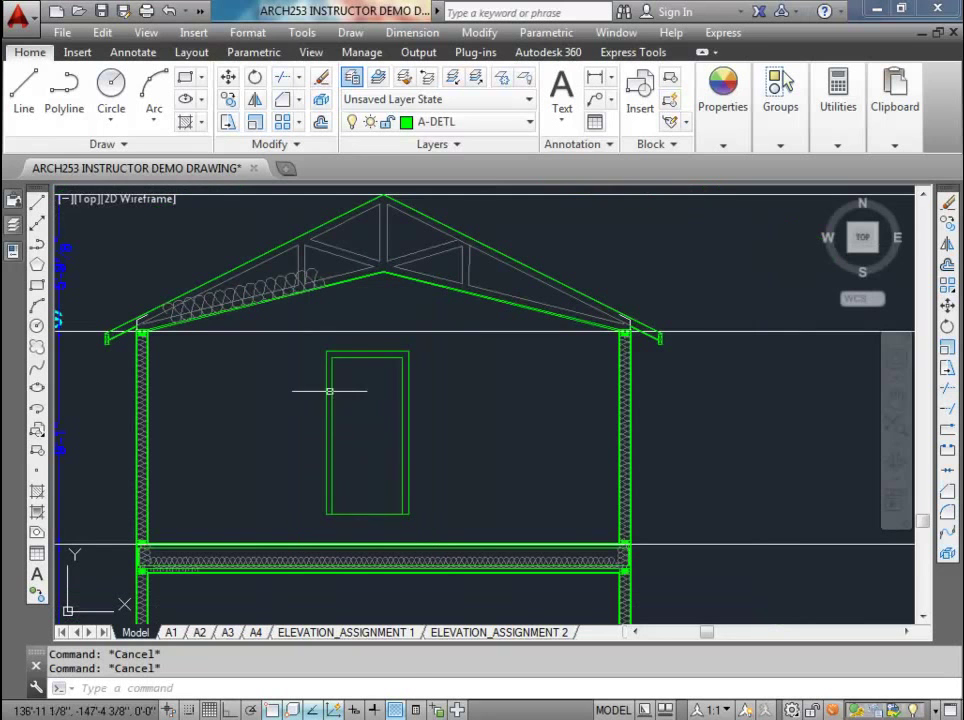
{"action": "left_click", "coordinate": [316, 337]}
{"action": "left_click", "coordinate": [435, 531]}
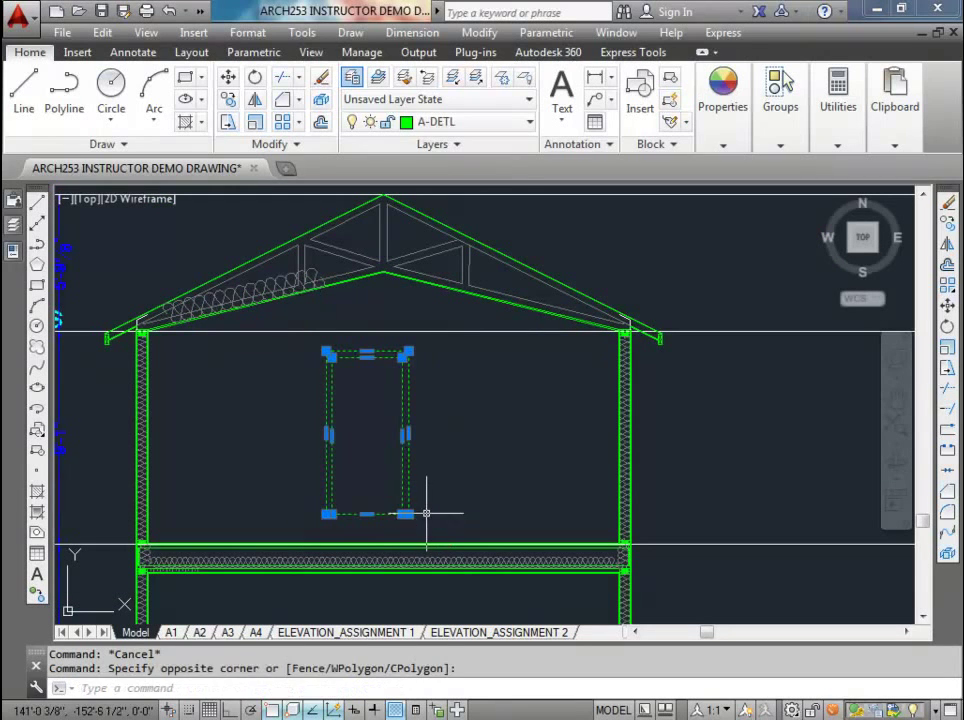
{"action": "type", "text": "m"}
{"action": "key", "text": "Return"}
{"action": "left_click", "coordinate": [367, 515]}
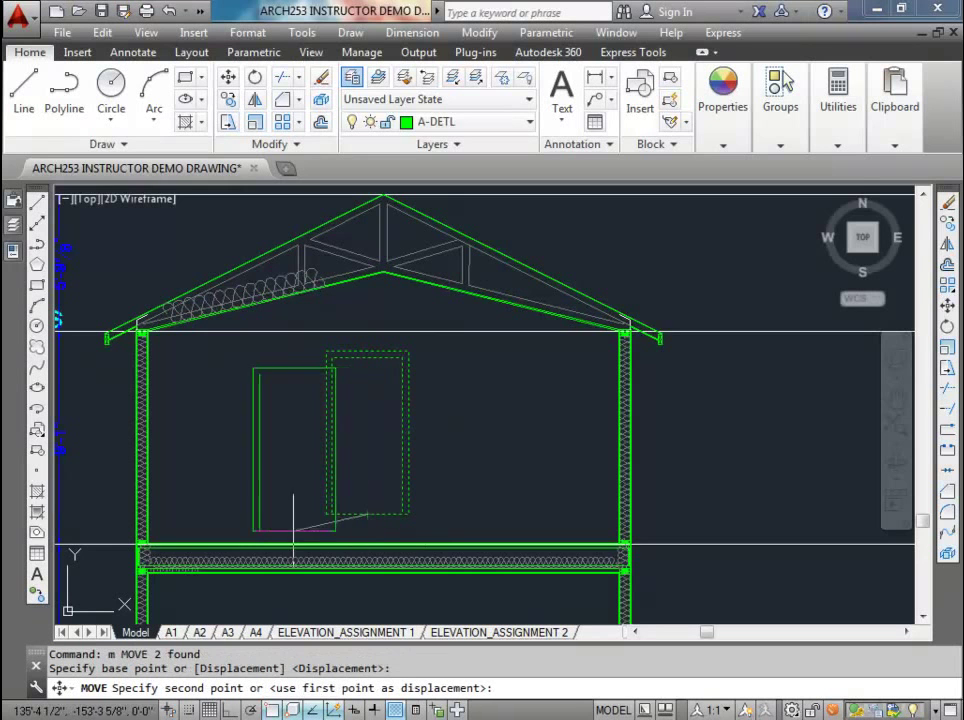
{"action": "scroll", "coordinate": [285, 547], "scroll_direction": "up", "scroll_amount": 4}
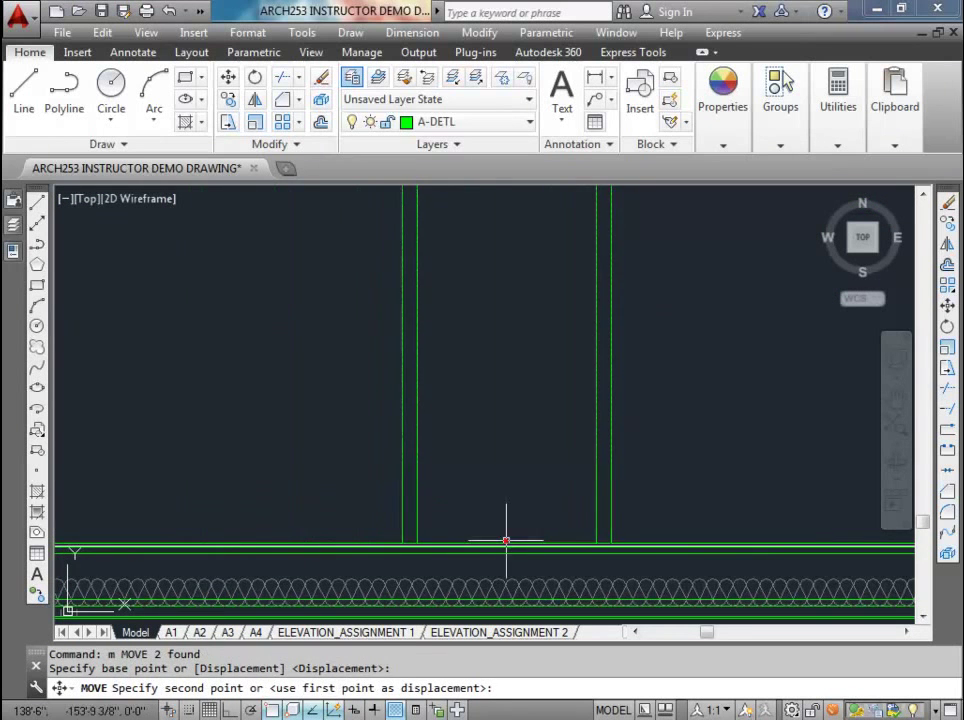
{"action": "left_click", "coordinate": [500, 542]}
- Examine the garage plan to check where the doors sit along its rear wall
{"action": "scroll", "coordinate": [480, 470], "scroll_direction": "down", "scroll_amount": 6}
{"action": "mouse_move", "coordinate": [462, 398]}
{"action": "middle_mouse_down"}
{"action": "mouse_move", "coordinate": [490, 490]}
{"action": "mouse_move", "coordinate": [608, 522]}
{"action": "middle_mouse_up"}
{"action": "mouse_move", "coordinate": [393, 498]}
{"action": "middle_mouse_down"}
{"action": "mouse_move", "coordinate": [565, 477]}
{"action": "mouse_move", "coordinate": [359, 407]}
{"action": "middle_mouse_up"}
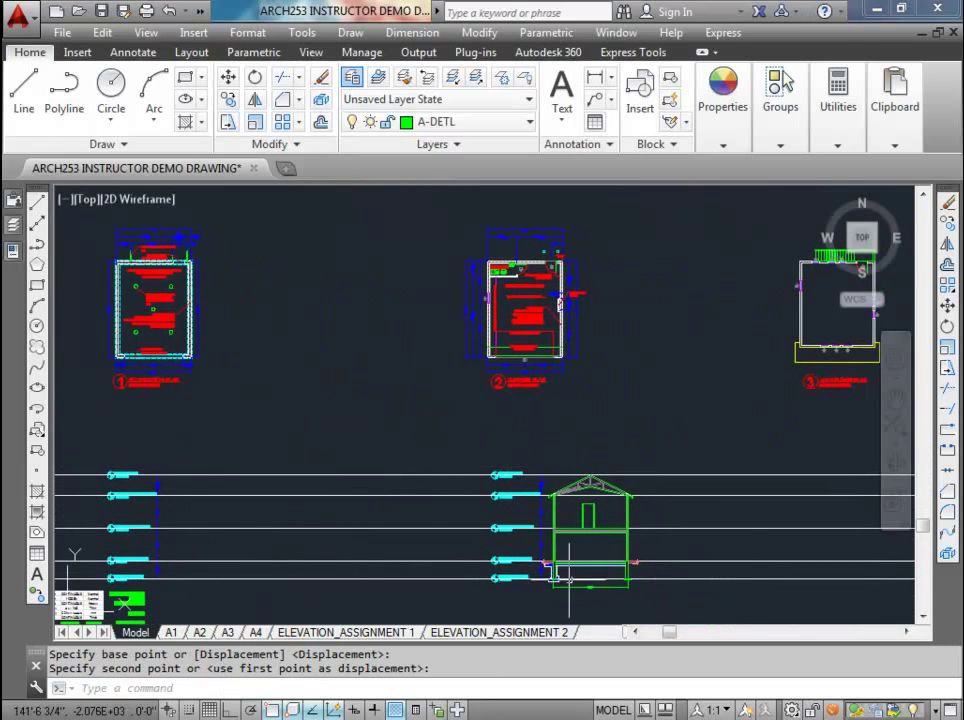
{"action": "scroll", "coordinate": [537, 283], "scroll_direction": "up", "scroll_amount": 4}
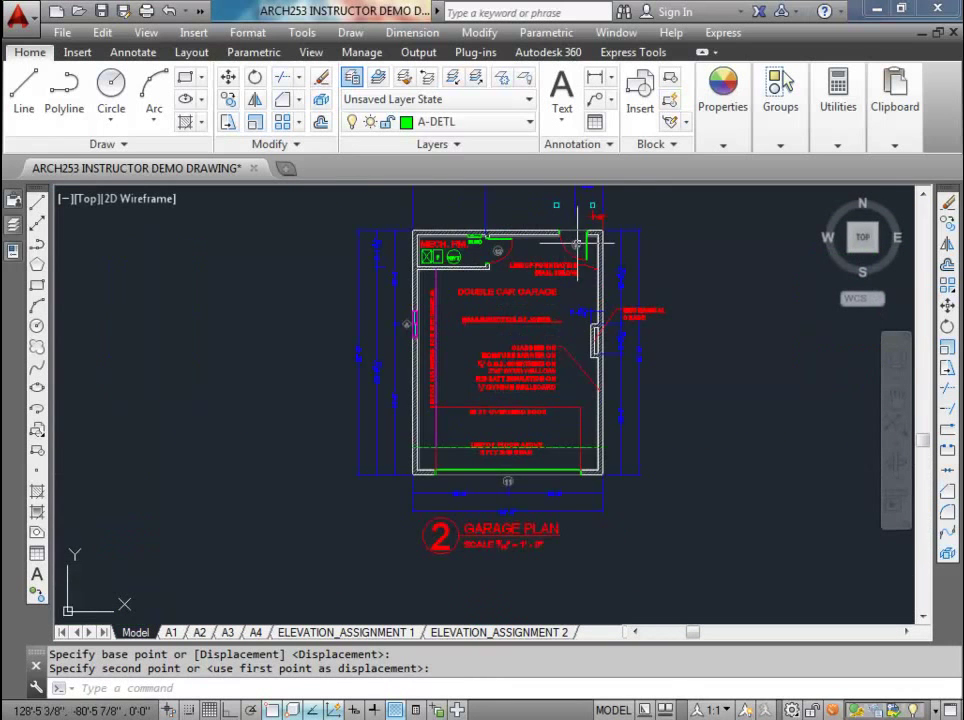
{"action": "scroll", "coordinate": [578, 243], "scroll_direction": "up", "scroll_amount": 2}
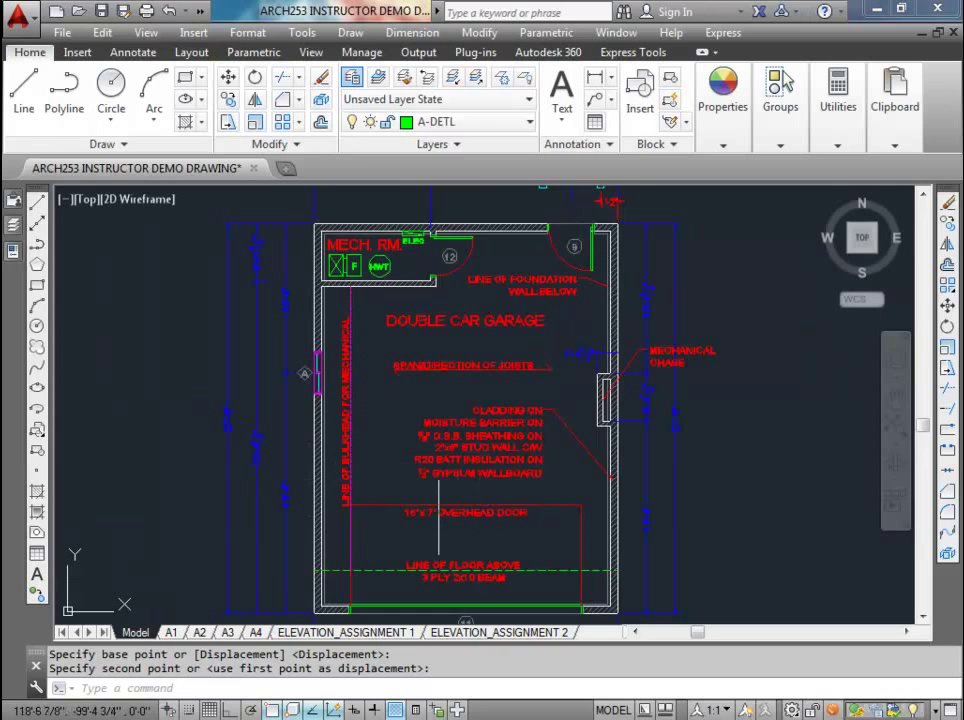
{"action": "scroll", "coordinate": [422, 517], "scroll_direction": "down", "scroll_amount": 4}
{"action": "scroll", "coordinate": [322, 522], "scroll_direction": "up", "scroll_amount": 3}
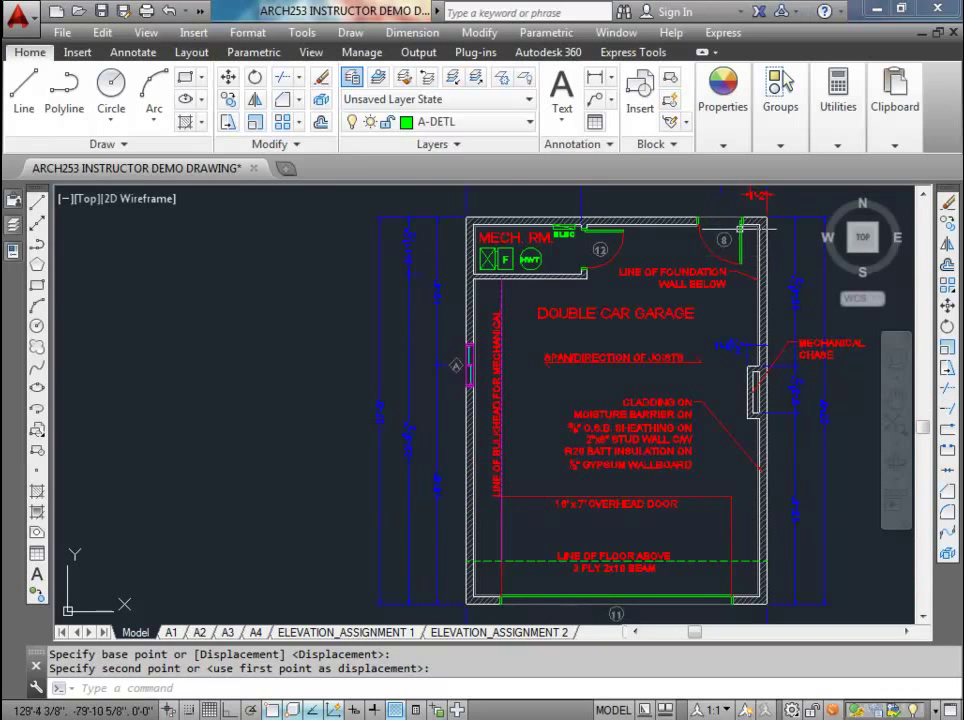
{"action": "scroll", "coordinate": [742, 256], "scroll_direction": "down", "scroll_amount": 5}
{"action": "middle_click_drag", "start_coordinate": [690, 360], "coordinate": [490, 330]}
{"action": "scroll", "coordinate": [494, 410], "scroll_direction": "up", "scroll_amount": 4}
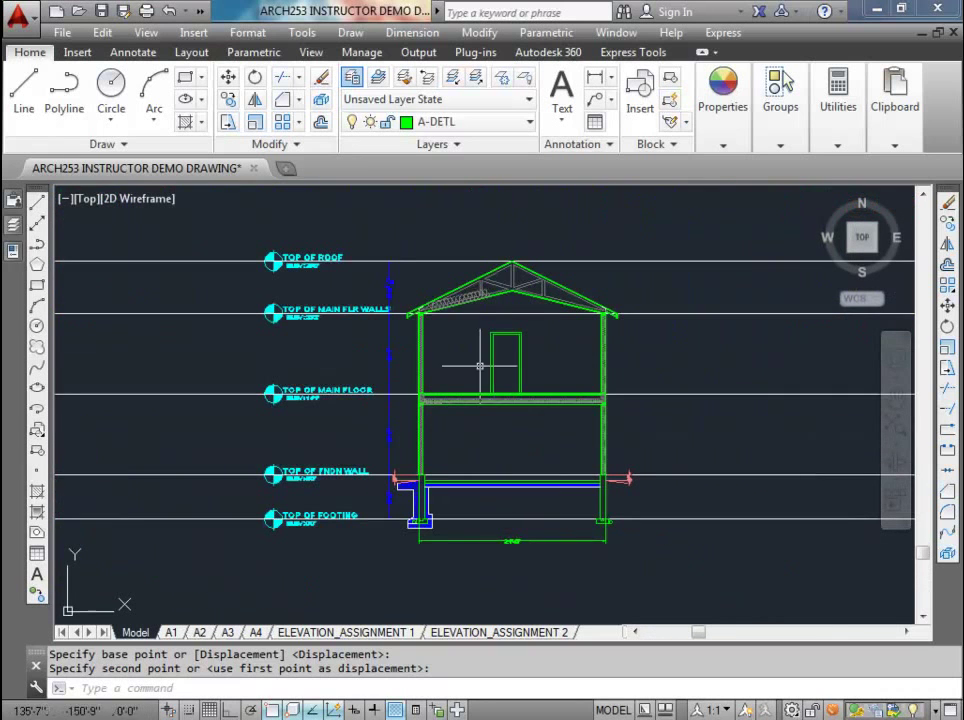
- Move the door and frame from the main floor down to the garage slab, snapping its bottom midpoint to the slab's end at the right foundation wall
{"action": "left_click", "coordinate": [480, 318]}
{"action": "left_click", "coordinate": [545, 415]}
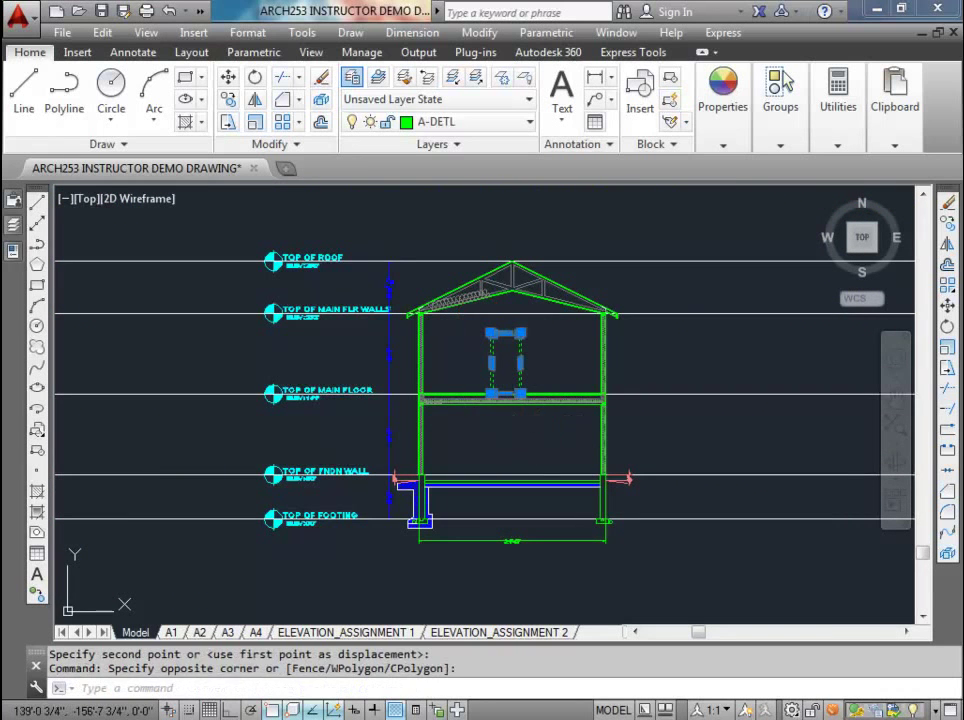
{"action": "type", "text": "m"}
{"action": "key", "text": "Return"}
{"action": "scroll", "coordinate": [552, 408], "scroll_direction": "up", "scroll_amount": 3}
{"action": "middle_click_drag", "start_coordinate": [552, 408], "coordinate": [449, 391]}
{"action": "scroll", "coordinate": [407, 360], "scroll_direction": "up", "scroll_amount": 3}
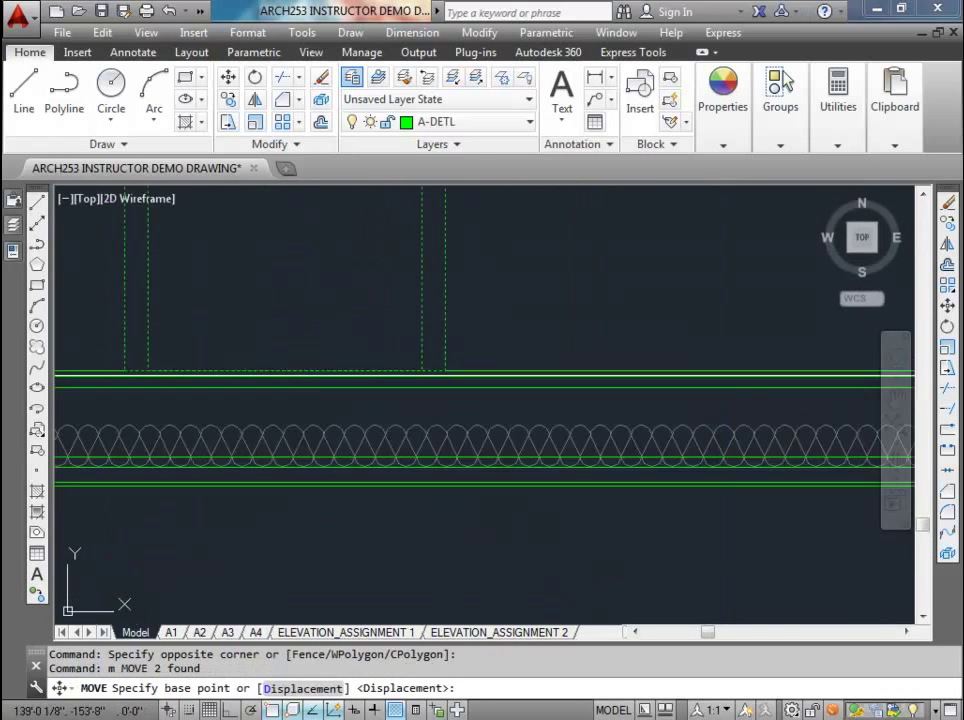
{"action": "left_click", "coordinate": [283, 371]}
{"action": "scroll", "coordinate": [282, 373], "scroll_direction": "down", "scroll_amount": 5}
{"action": "middle_click_drag", "start_coordinate": [458, 568], "coordinate": [449, 502]}
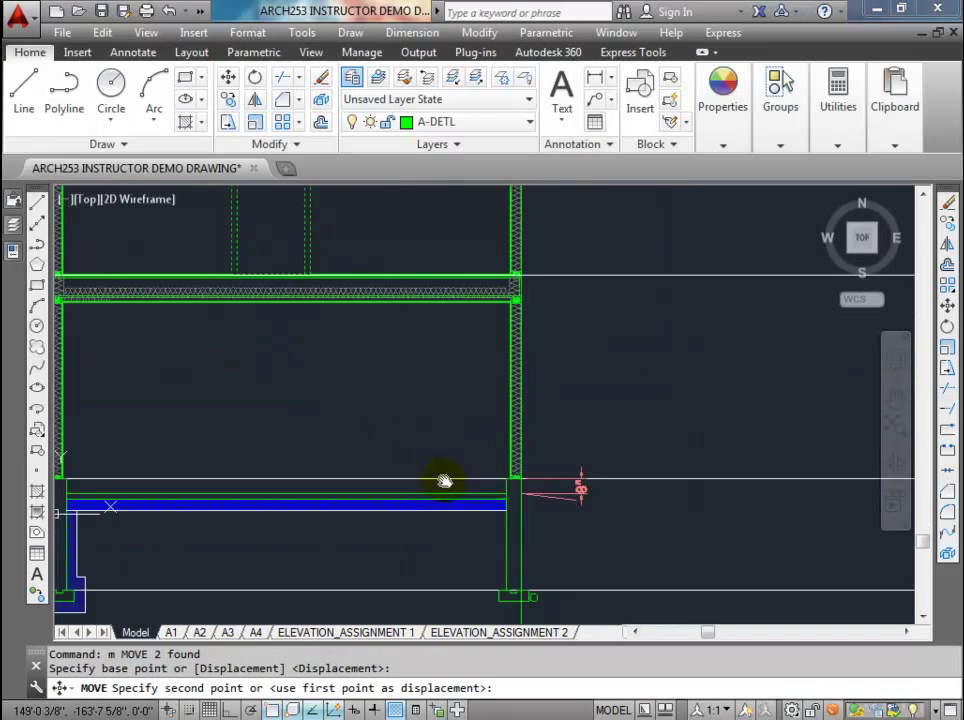
{"action": "scroll", "coordinate": [449, 502], "scroll_direction": "up", "scroll_amount": 5}
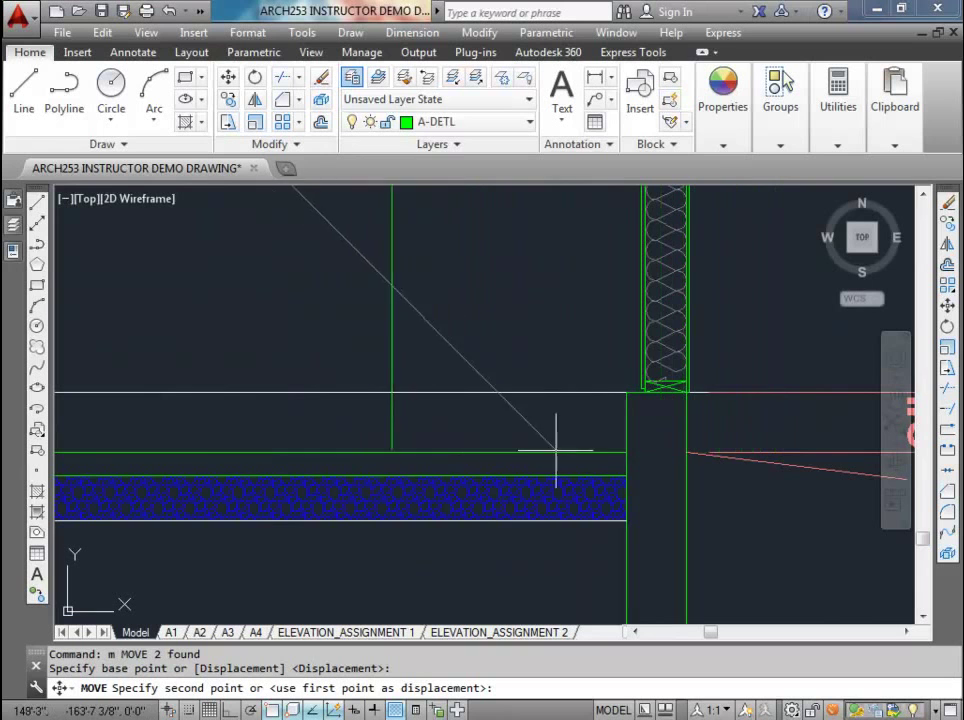
{"action": "key", "text": "F8"}
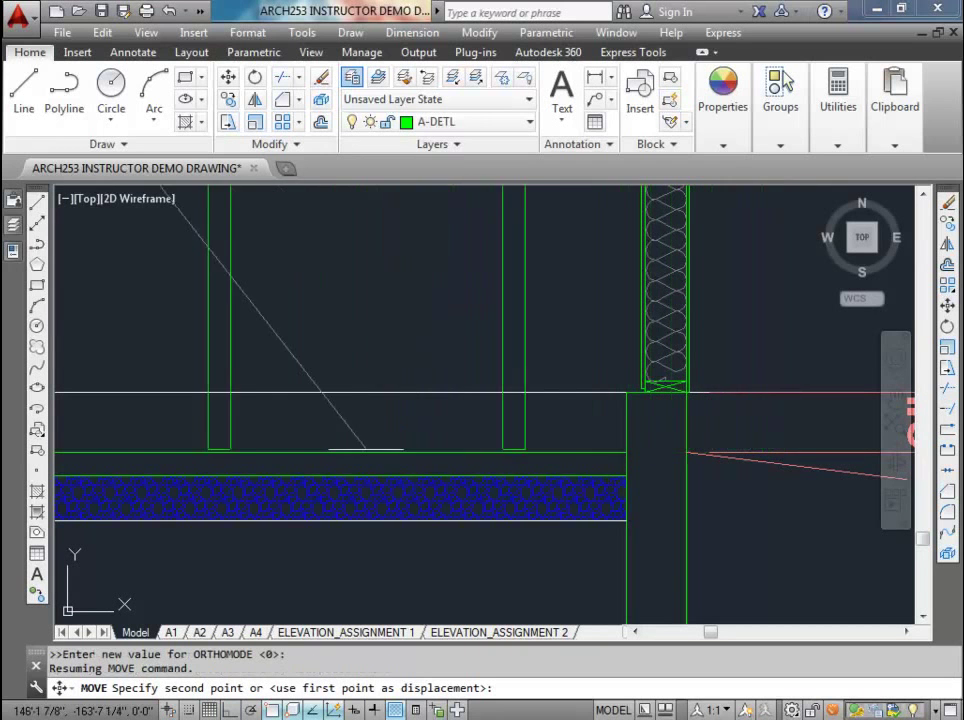
{"action": "left_click", "coordinate": [625, 451]}
{"action": "scroll", "coordinate": [600, 455], "scroll_direction": "down", "scroll_amount": 6}
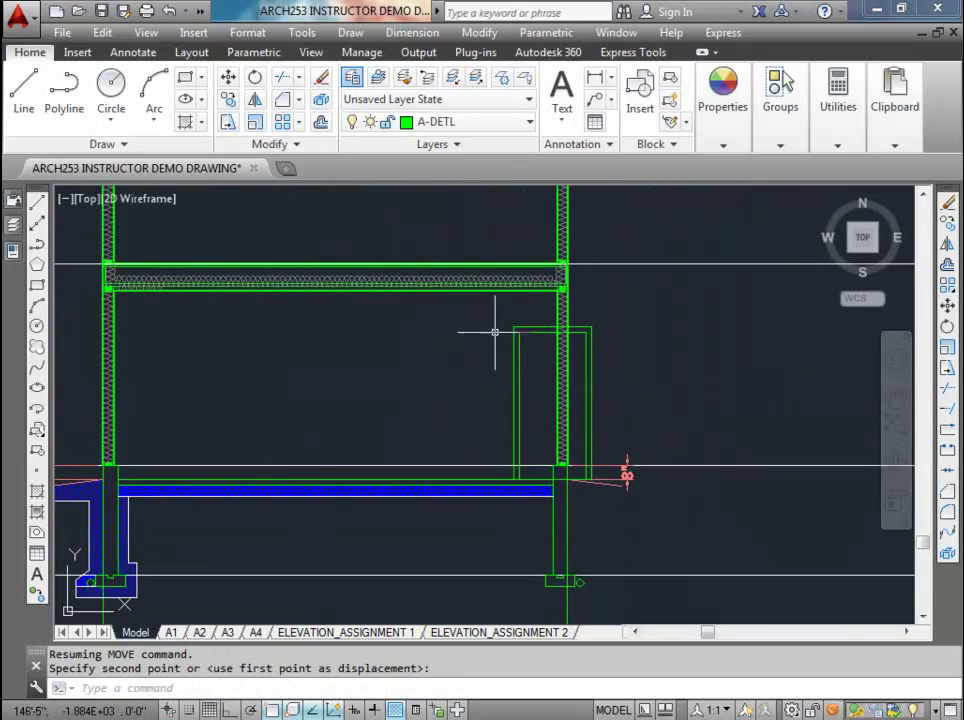
- Move the door and frame horizontally with ortho on, placing it inside the garage near the right wall
{"action": "left_click", "coordinate": [495, 316]}
{"action": "left_click", "coordinate": [636, 482]}
{"action": "scroll", "coordinate": [564, 462], "scroll_direction": "up", "scroll_amount": 6}
{"action": "left_click", "coordinate": [515, 437]}
{"action": "left_click", "coordinate": [609, 473]}
{"action": "scroll", "coordinate": [525, 410], "scroll_direction": "down", "scroll_amount": 5}
{"action": "scroll", "coordinate": [511, 308], "scroll_direction": "up", "scroll_amount": 2}
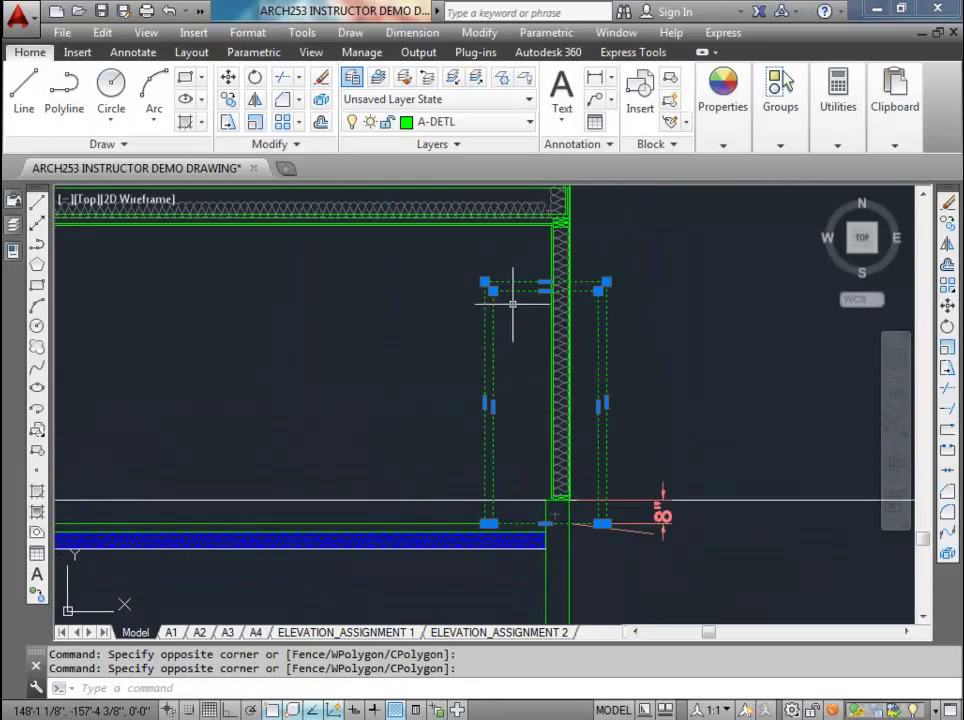
{"action": "type", "text": "m"}
{"action": "key", "text": "Return"}
{"action": "left_click", "coordinate": [736, 334]}
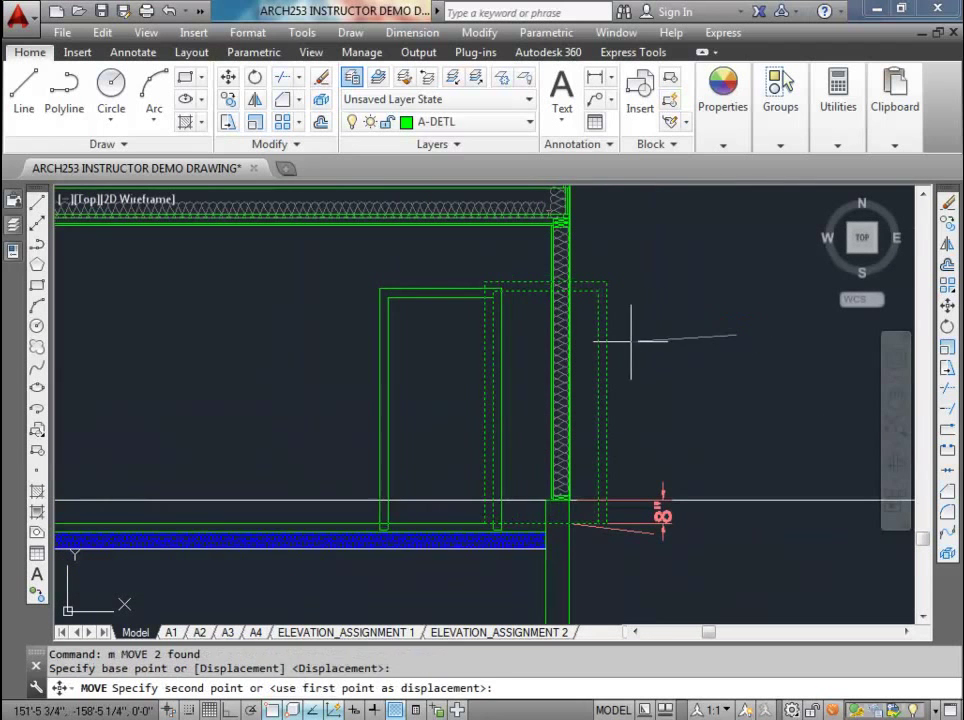
{"action": "key", "text": "F8"}
{"action": "left_click", "coordinate": [564, 344]}
{"action": "scroll", "coordinate": [510, 440], "scroll_direction": "down", "scroll_amount": 6}
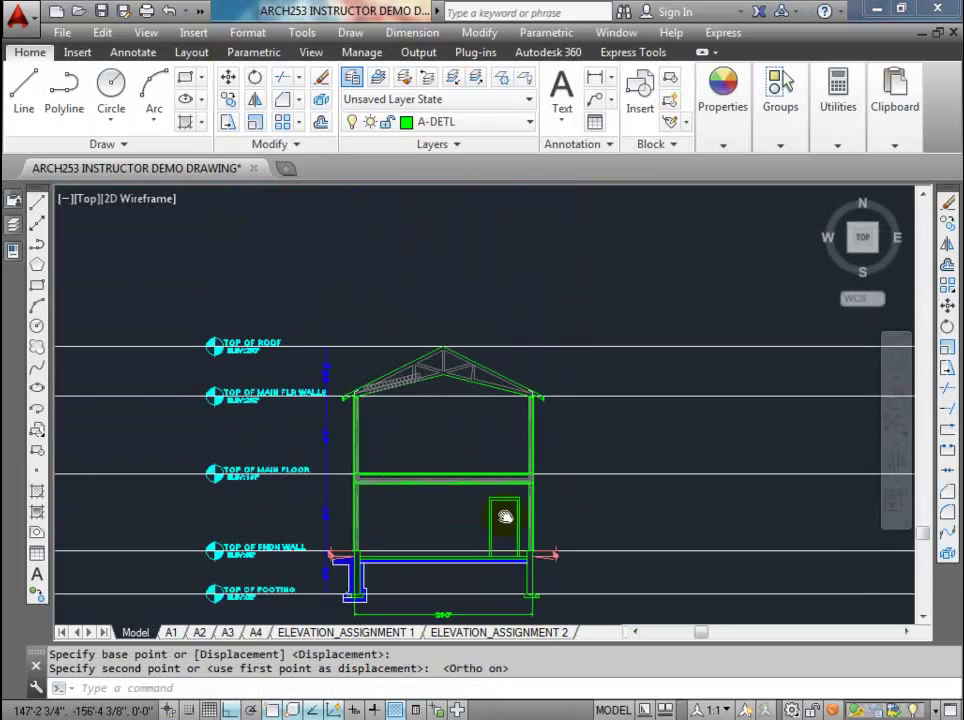
- Draw a vertical construction line through the middle of door 8's opening in the garage plan
{"action": "scroll", "coordinate": [427, 348], "scroll_direction": "up", "scroll_amount": 8}
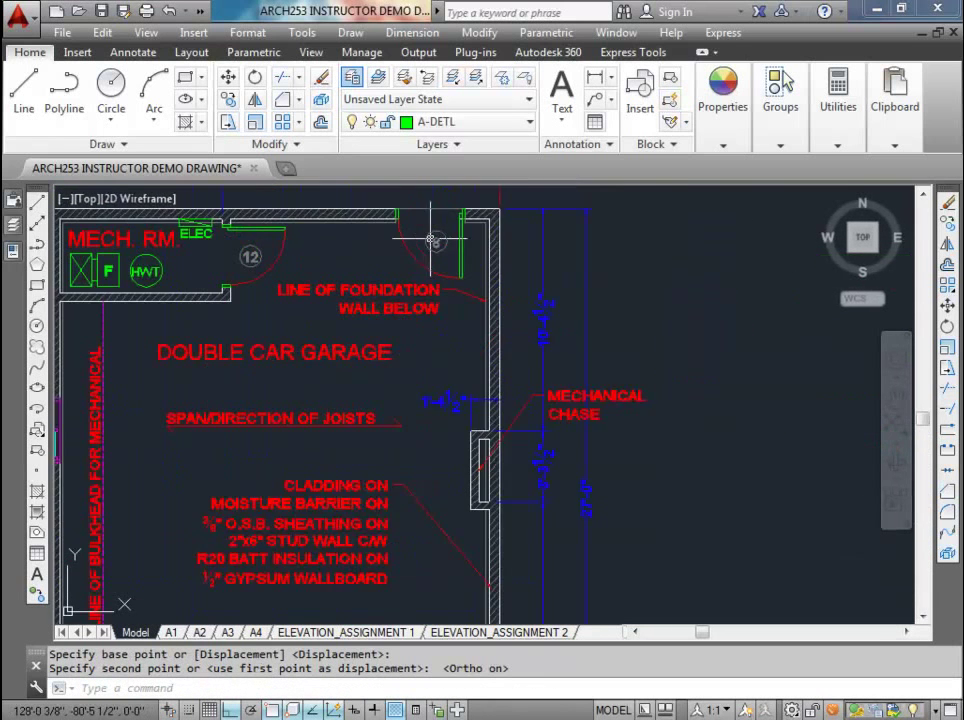
{"action": "type", "text": "xl"}
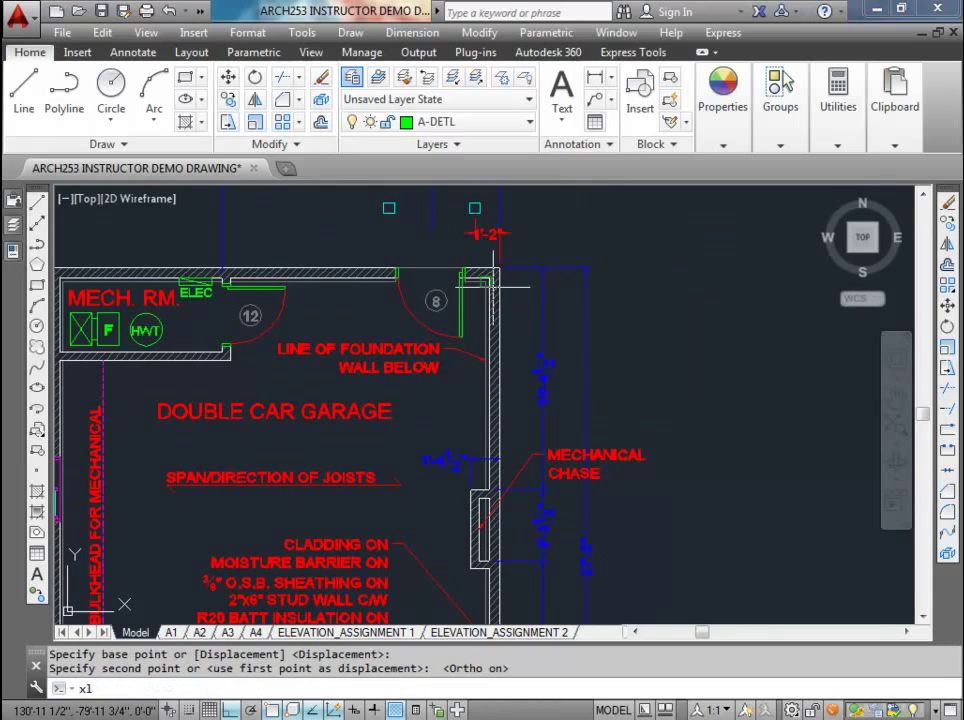
{"action": "key", "text": "Return"}
{"action": "type", "text": "v"}
{"action": "key", "text": "Return"}
{"action": "scroll", "coordinate": [386, 276], "scroll_direction": "up", "scroll_amount": 4}
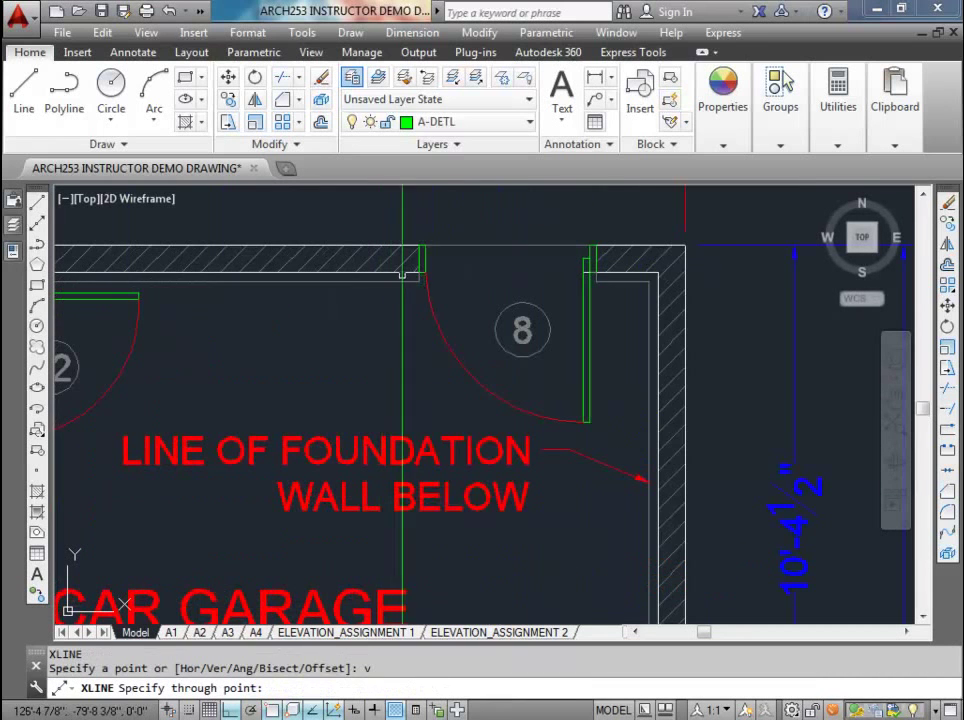
{"action": "scroll", "coordinate": [503, 245], "scroll_direction": "down", "scroll_amount": 2}
{"action": "scroll", "coordinate": [510, 390], "scroll_direction": "down", "scroll_amount": 6}
{"action": "key", "text": "Escape"}
{"action": "middle_click_drag", "start_coordinate": [555, 398], "coordinate": [499, 383]}
{"action": "left_click", "coordinate": [373, 345]}
{"action": "left_click", "coordinate": [564, 510]}
{"action": "key", "text": "Escape"}
{"action": "middle_click_drag", "start_coordinate": [488, 320], "coordinate": [456, 415]}
{"action": "left_click", "coordinate": [462, 240]}
{"action": "left_click", "coordinate": [434, 372]}
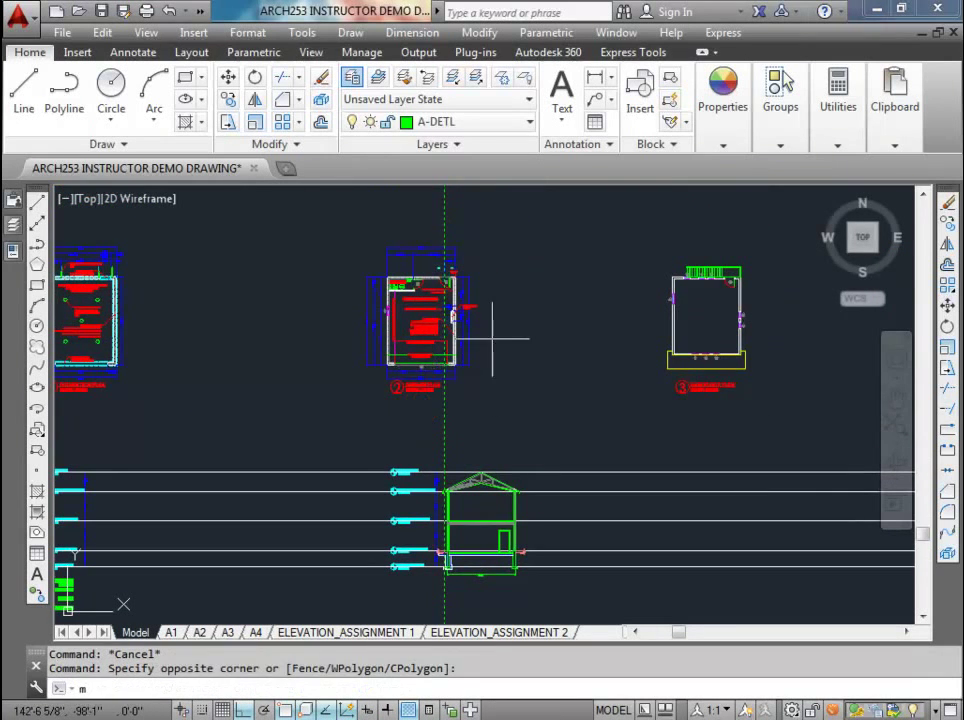
{"action": "key", "text": "Return"}
{"action": "scroll", "coordinate": [492, 340], "scroll_direction": "up", "scroll_amount": 4}
{"action": "key", "text": "Escape"}
{"action": "key", "text": "Escape"}
- Copy the vertical construction line horizontally to the outer face of the garage plan's right wall
{"action": "left_click", "coordinate": [226, 98]}
{"action": "left_click", "coordinate": [357, 525]}
{"action": "double_click", "coordinate": [357, 525]}
{"action": "left_click", "coordinate": [361, 526]}
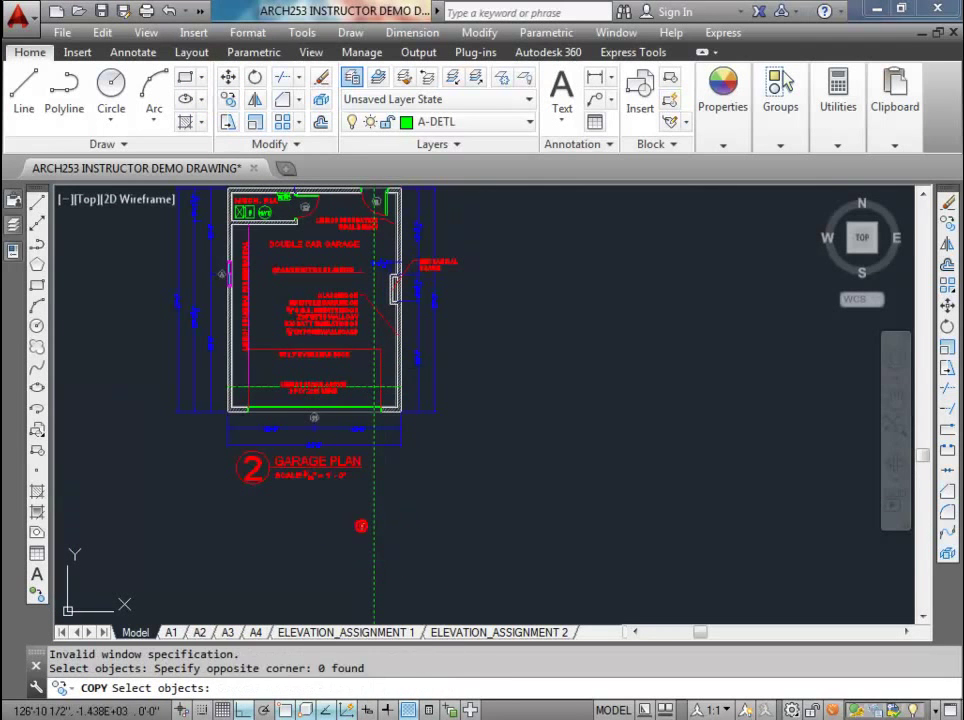
{"action": "key", "text": "Return"}
{"action": "scroll", "coordinate": [398, 404], "scroll_direction": "up", "scroll_amount": 6}
{"action": "left_click", "coordinate": [303, 440]}
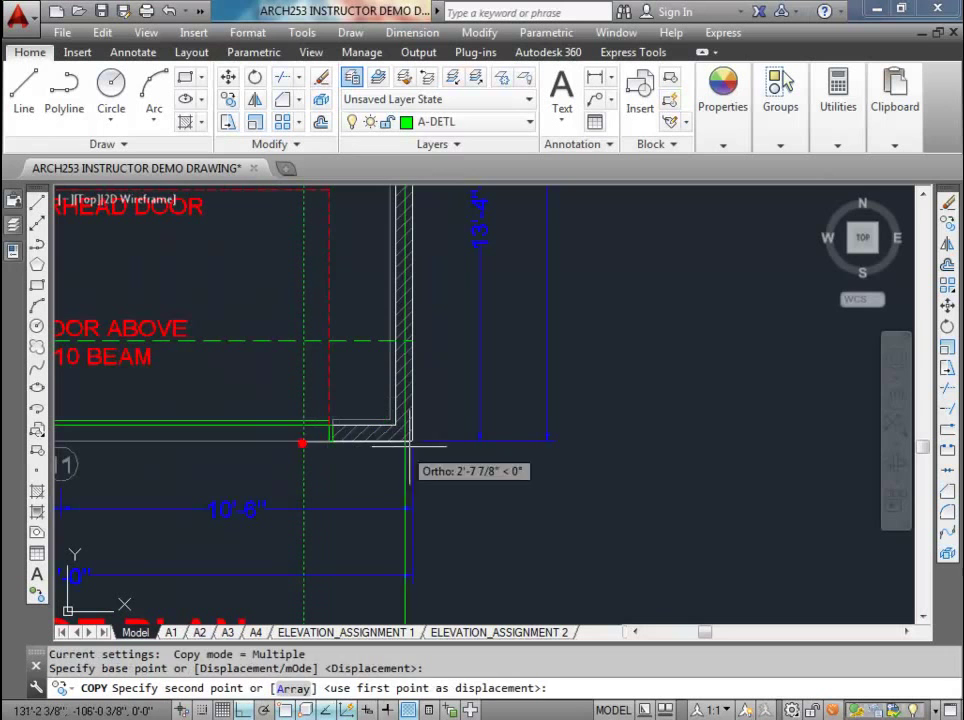
{"action": "scroll", "coordinate": [416, 368], "scroll_direction": "down", "scroll_amount": 4}
{"action": "key", "text": "Escape"}
{"action": "key", "text": "Escape"}
- Move the building section with its level markers horizontally until its right foundation wall's outer edge meets the construction line from the plan's right wall
{"action": "scroll", "coordinate": [442, 460], "scroll_direction": "down", "scroll_amount": 4}
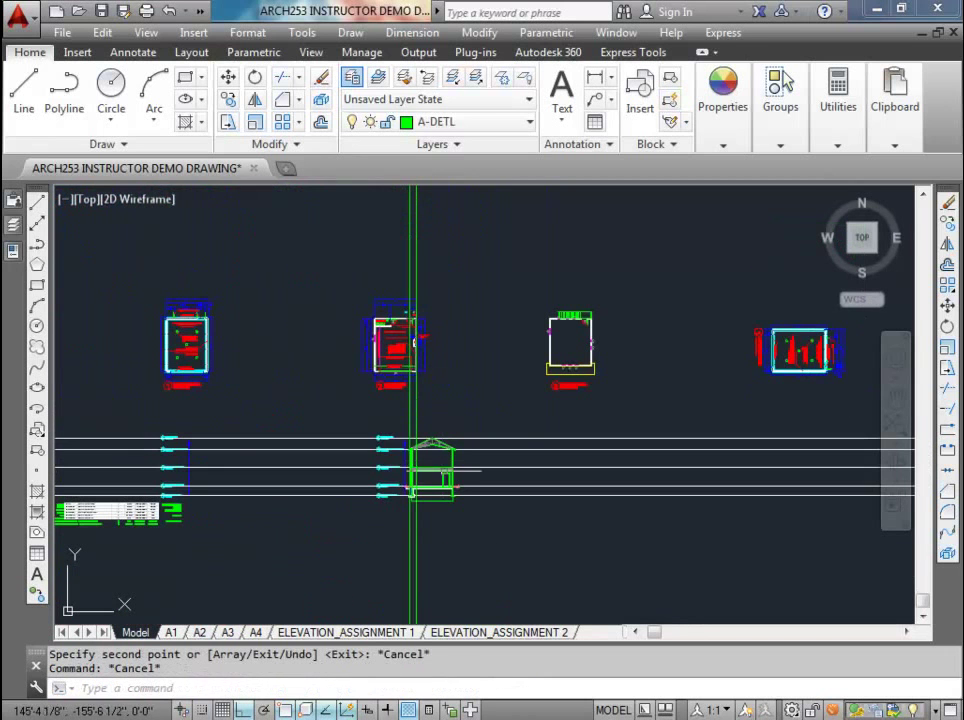
{"action": "left_click", "coordinate": [371, 424]}
{"action": "left_click", "coordinate": [471, 536]}
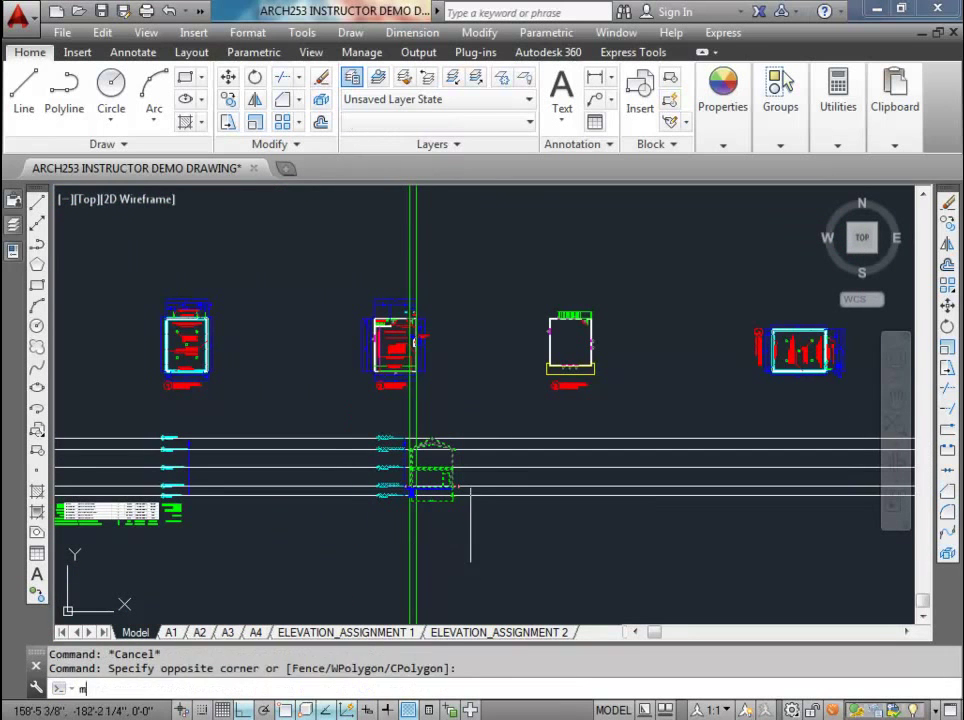
{"action": "type", "text": "m"}
{"action": "key", "text": "Return"}
{"action": "scroll", "coordinate": [439, 434], "scroll_direction": "up", "scroll_amount": 12}
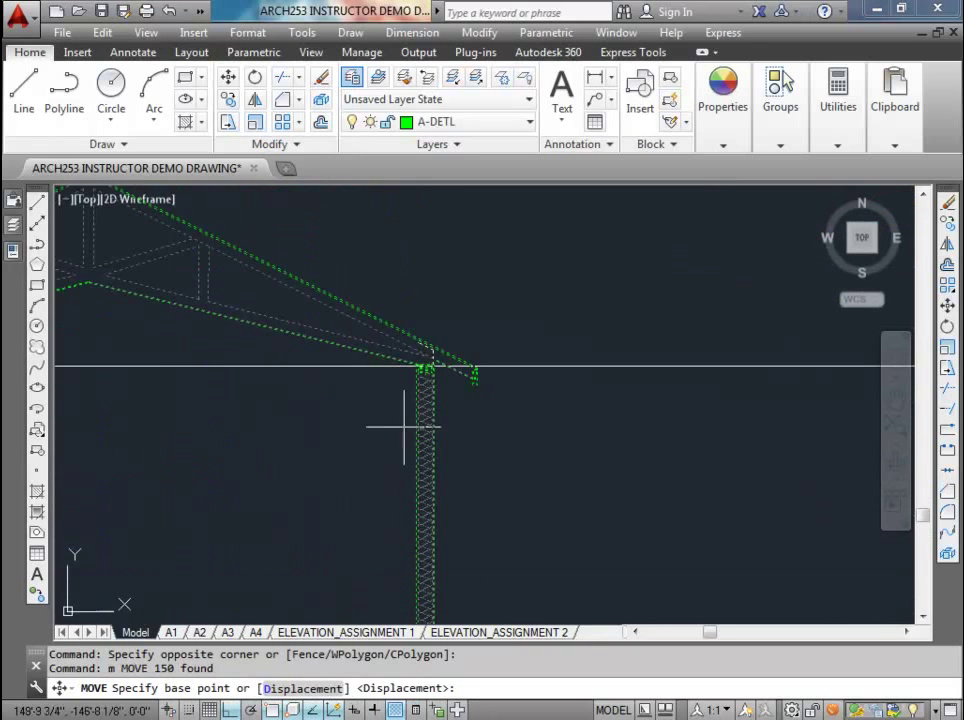
{"action": "scroll", "coordinate": [432, 500], "scroll_direction": "down", "scroll_amount": 2}
{"action": "scroll", "coordinate": [456, 365], "scroll_direction": "up", "scroll_amount": 2}
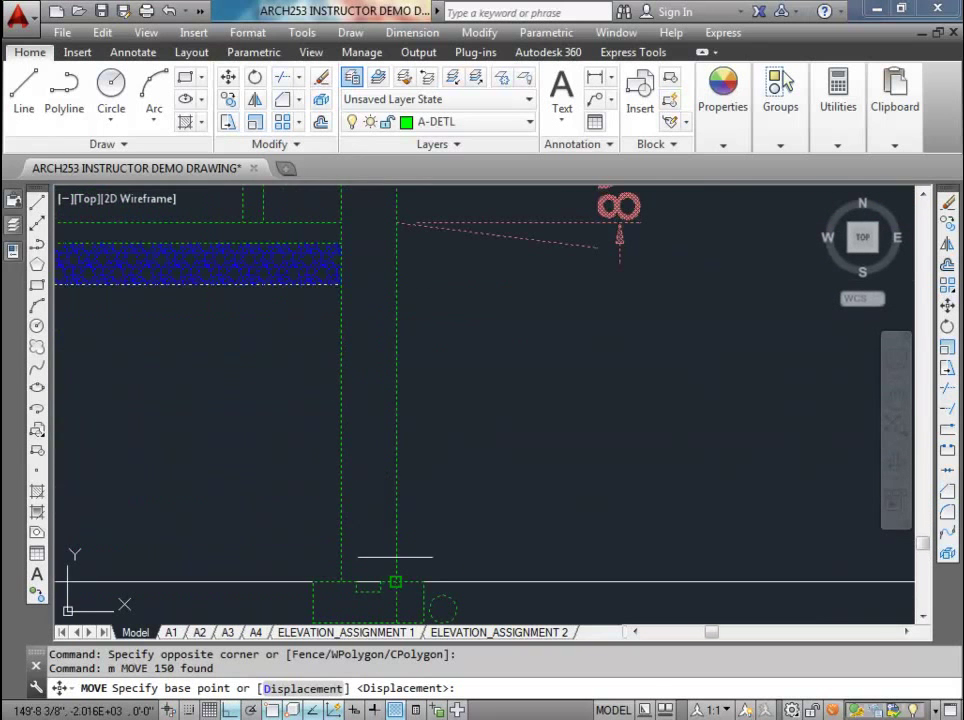
{"action": "left_click", "coordinate": [396, 582]}
{"action": "scroll", "coordinate": [396, 582], "scroll_direction": "down", "scroll_amount": 3}
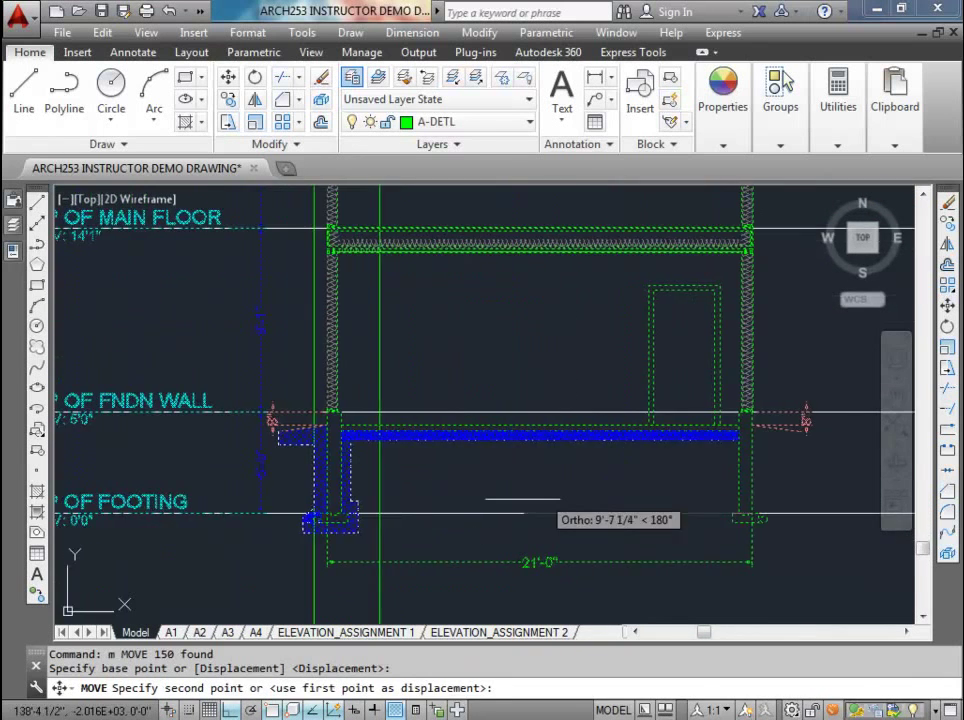
{"action": "scroll", "coordinate": [400, 426], "scroll_direction": "down", "scroll_amount": 8}
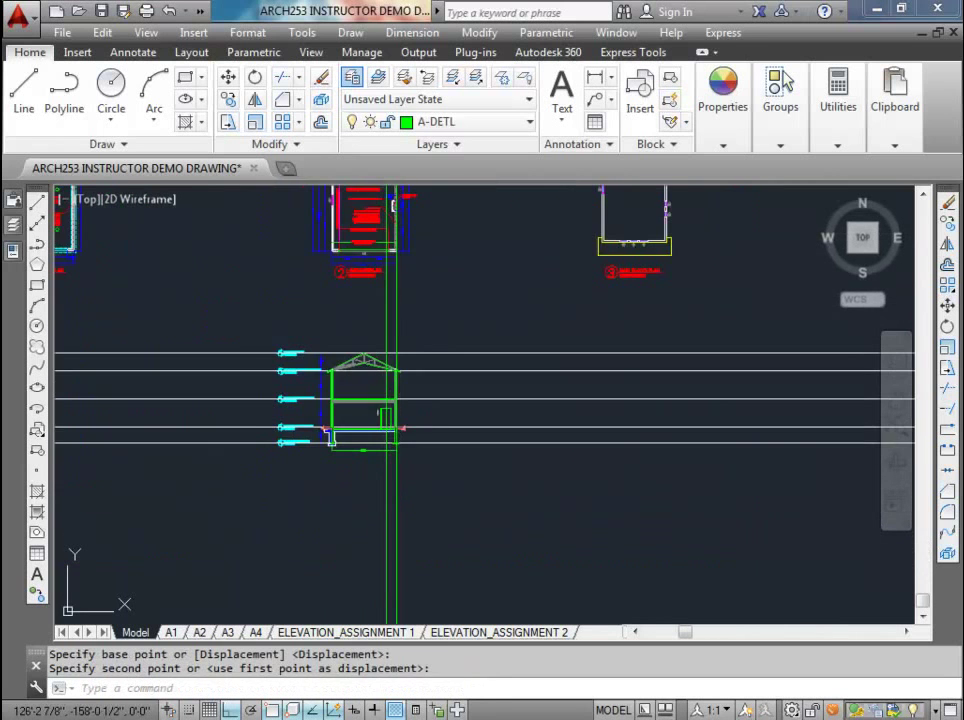
{"action": "key", "text": "Escape"}
- Move the garage door and frame by its top midpoint to centre it on the construction line from door 8
{"action": "scroll", "coordinate": [421, 402], "scroll_direction": "up", "scroll_amount": 6}
{"action": "scroll", "coordinate": [204, 503], "scroll_direction": "down", "scroll_amount": 3}
{"action": "scroll", "coordinate": [265, 349], "scroll_direction": "up", "scroll_amount": 3}
{"action": "left_click", "coordinate": [247, 303]}
{"action": "left_click", "coordinate": [378, 530]}
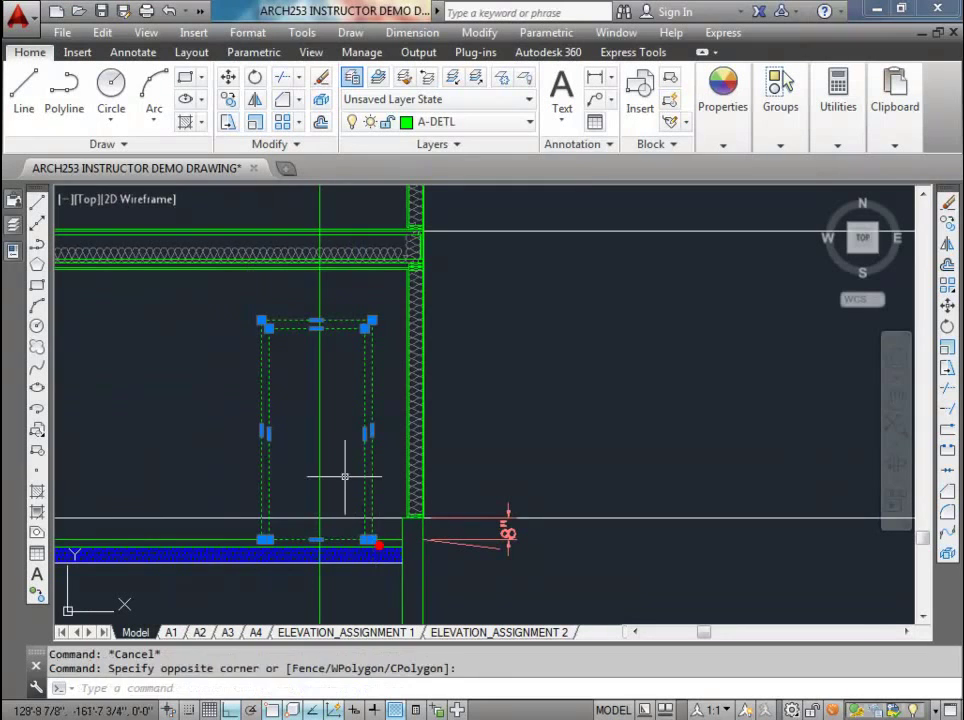
{"action": "type", "text": "m"}
{"action": "key", "text": "Return"}
{"action": "scroll", "coordinate": [286, 366], "scroll_direction": "up", "scroll_amount": 3}
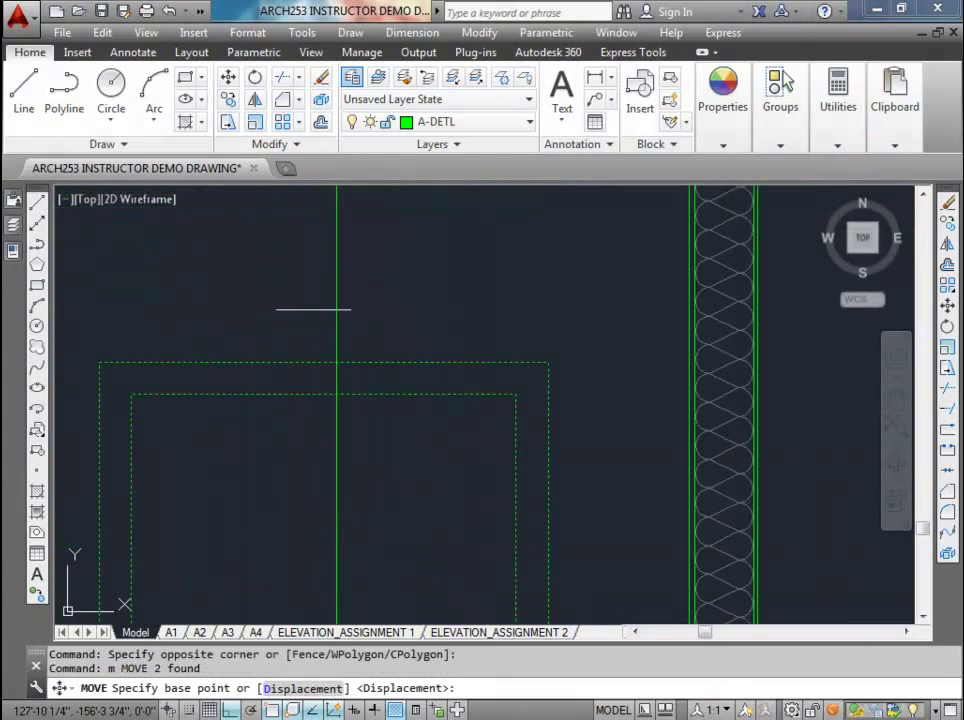
{"action": "left_click", "coordinate": [323, 362]}
{"action": "left_click", "coordinate": [335, 362]}
{"action": "key", "text": "Escape"}
{"action": "key", "text": "Escape"}
- Erase the vertical construction line running through the centre of the door
{"action": "scroll", "coordinate": [452, 469], "scroll_direction": "down", "scroll_amount": 5}
{"action": "left_click", "coordinate": [451, 470]}
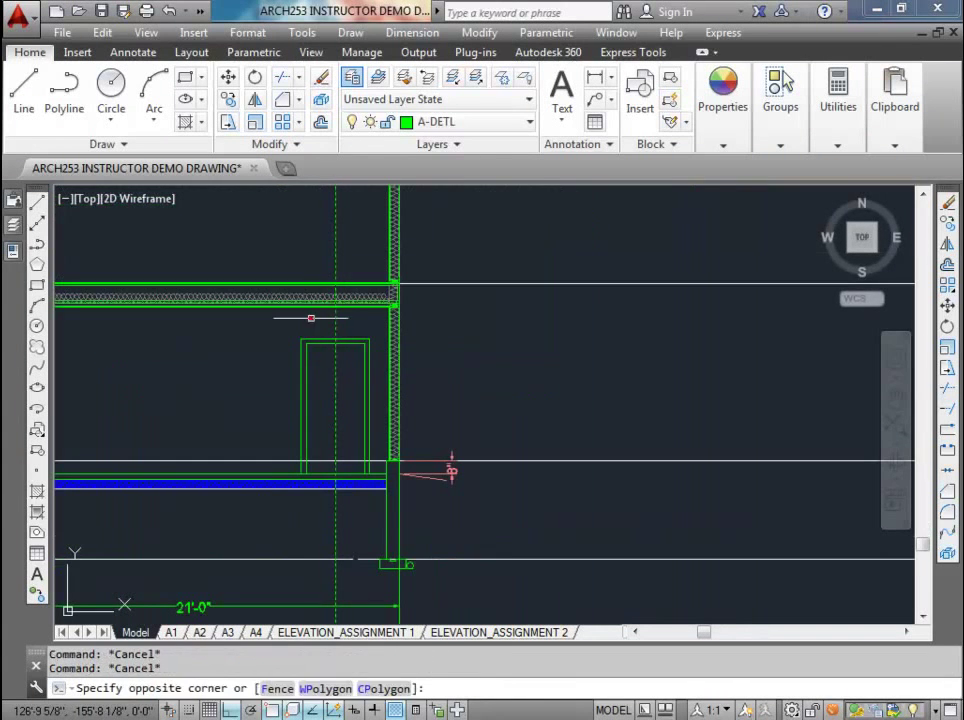
{"action": "left_click", "coordinate": [311, 318]}
{"action": "key", "text": "Delete"}
{"action": "scroll", "coordinate": [315, 308], "scroll_direction": "down", "scroll_amount": 2}
{"action": "middle_click_drag", "start_coordinate": [323, 312], "coordinate": [370, 521]}
{"action": "scroll", "coordinate": [370, 521], "scroll_direction": "up", "scroll_amount": 2}
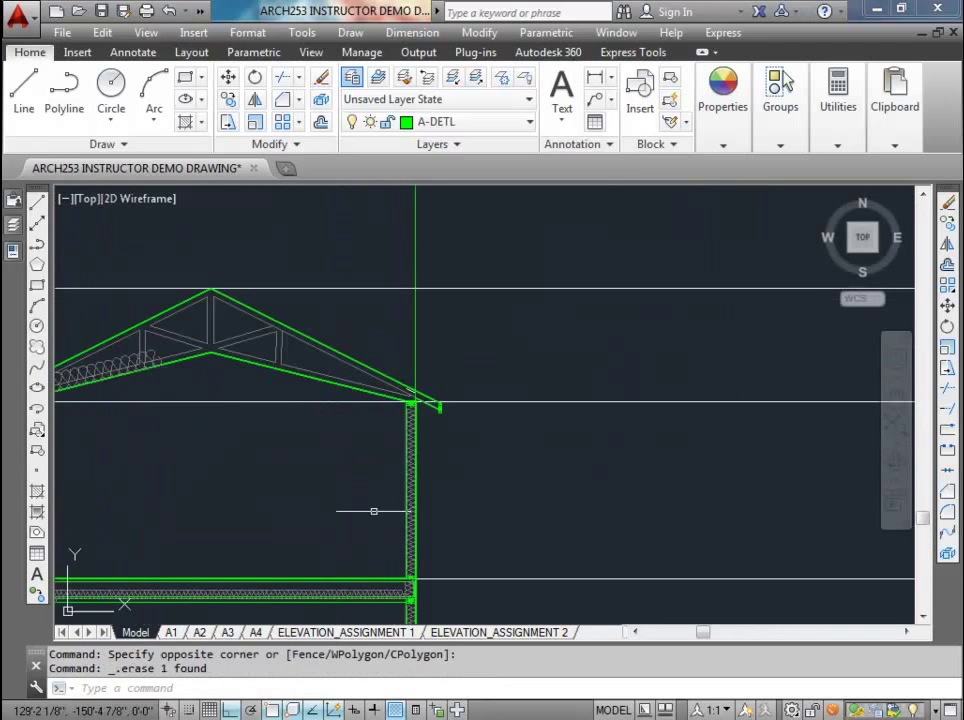
- Erase the vertical construction line running along the outer face of the section's right wall
{"action": "left_click", "coordinate": [379, 227]}
{"action": "left_click", "coordinate": [379, 223]}
{"action": "scroll", "coordinate": [382, 250], "scroll_direction": "down", "scroll_amount": 3}
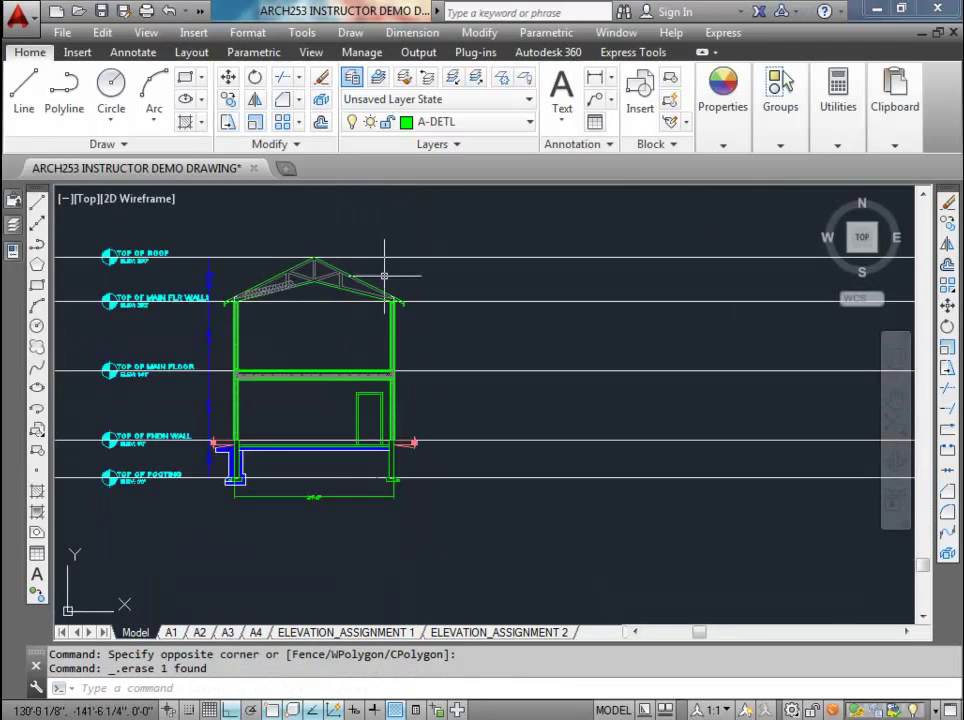
- Examine the garage door's placement in the building section and the section's alignment with the garage plan above it
{"action": "scroll", "coordinate": [348, 421], "scroll_direction": "up", "scroll_amount": 6}
{"action": "middle_click_drag", "start_coordinate": [415, 405], "coordinate": [383, 338]}
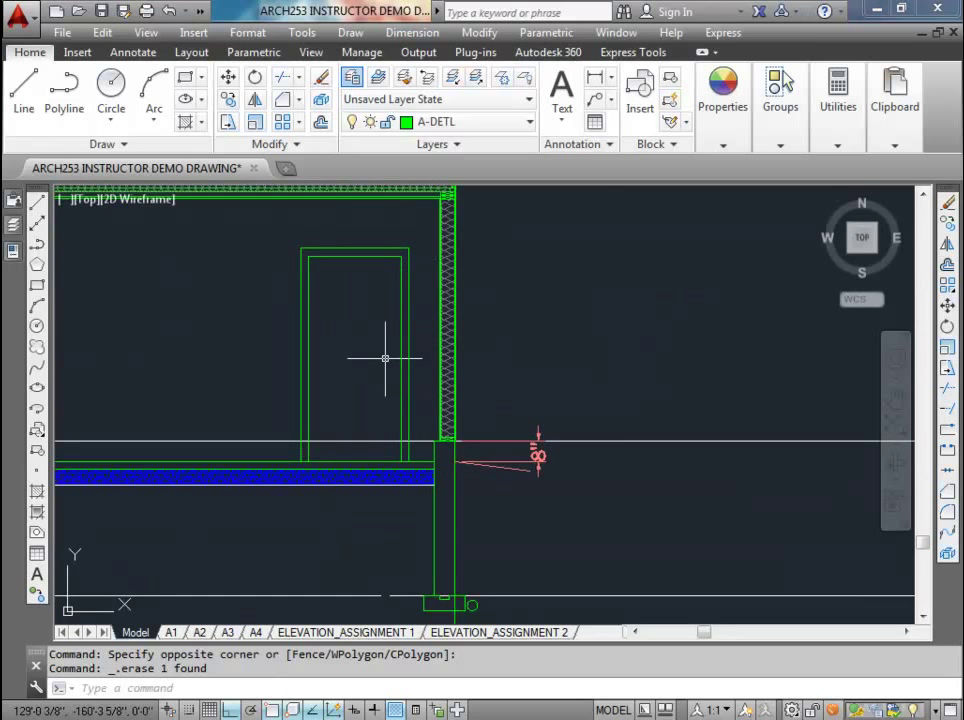
{"action": "scroll", "coordinate": [368, 362], "scroll_direction": "down", "scroll_amount": 6}
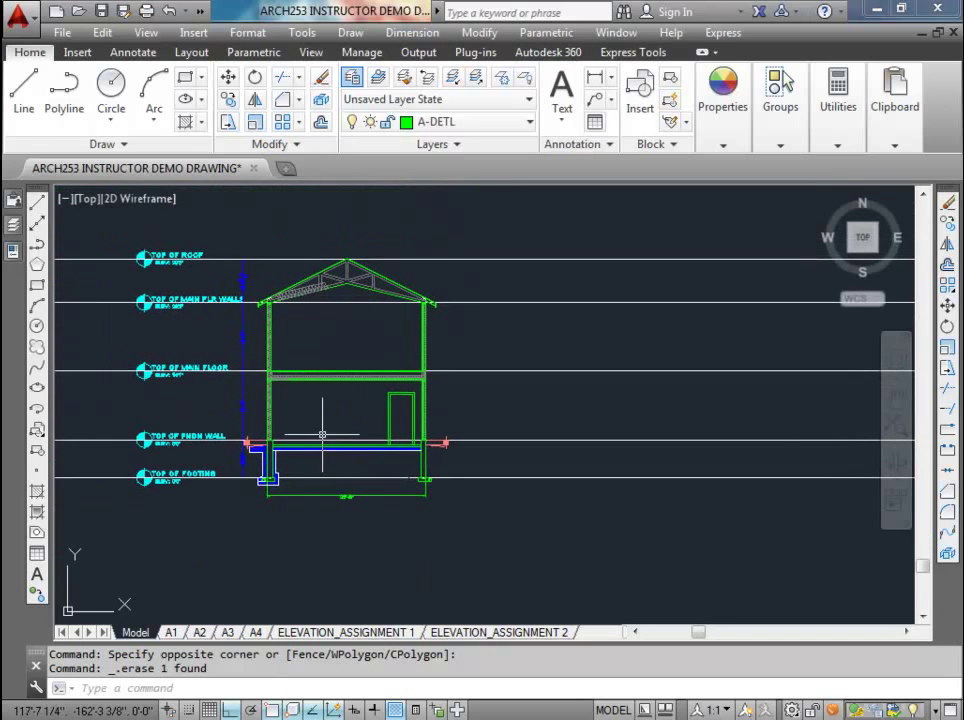
{"action": "middle_click_drag", "start_coordinate": [395, 452], "coordinate": [405, 577]}
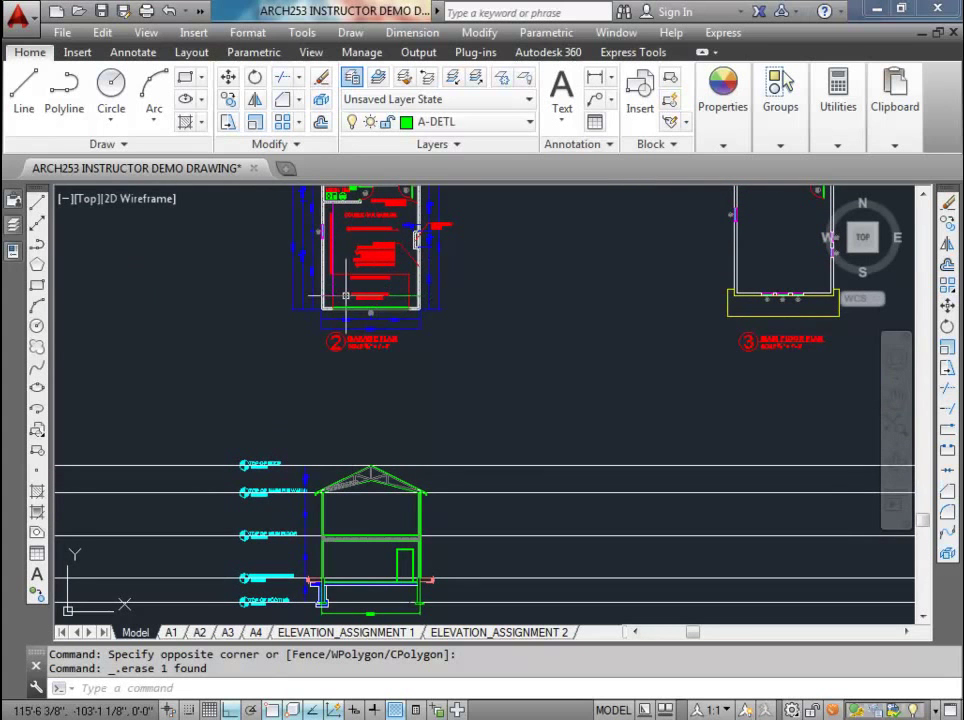
{"action": "scroll", "coordinate": [425, 375], "scroll_direction": "down", "scroll_amount": 3}
{"action": "scroll", "coordinate": [380, 470], "scroll_direction": "up", "scroll_amount": 6}
{"action": "middle_click_drag", "start_coordinate": [379, 475], "coordinate": [319, 439]}
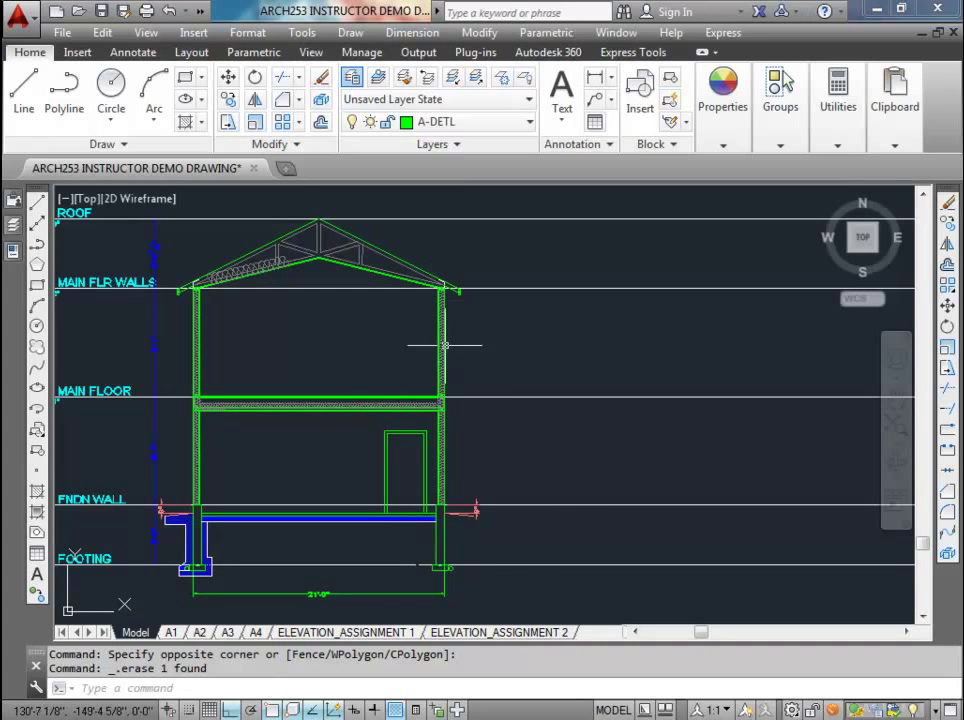
{"action": "scroll", "coordinate": [389, 386], "scroll_direction": "up", "scroll_amount": 4}
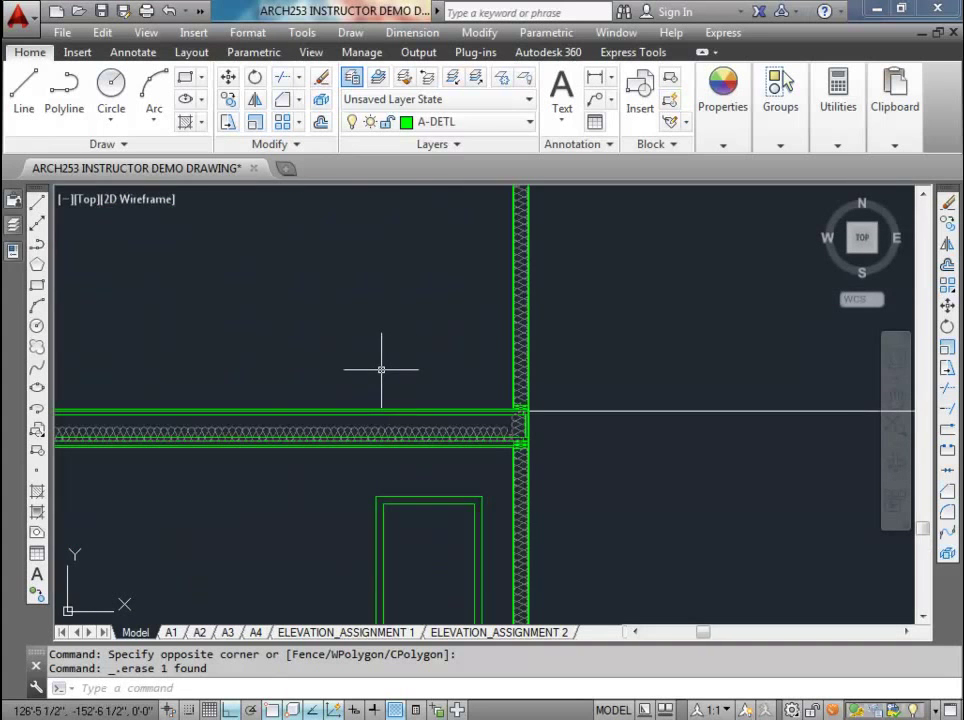
- Draw a rectangle 6.375 inches wide and 80 inches high standing on the main floor level line, just outside the section's right wall
{"action": "type", "text": "rec"}
{"action": "key", "text": "Return"}
{"action": "scroll", "coordinate": [383, 372], "scroll_direction": "down", "scroll_amount": 5}
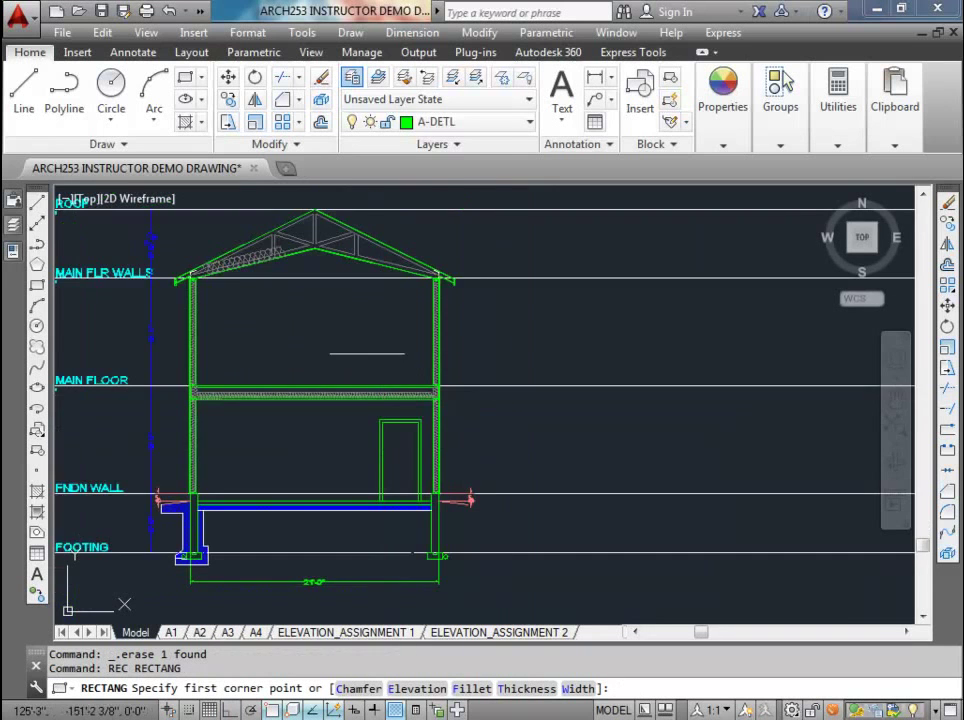
{"action": "scroll", "coordinate": [497, 443], "scroll_direction": "up", "scroll_amount": 2}
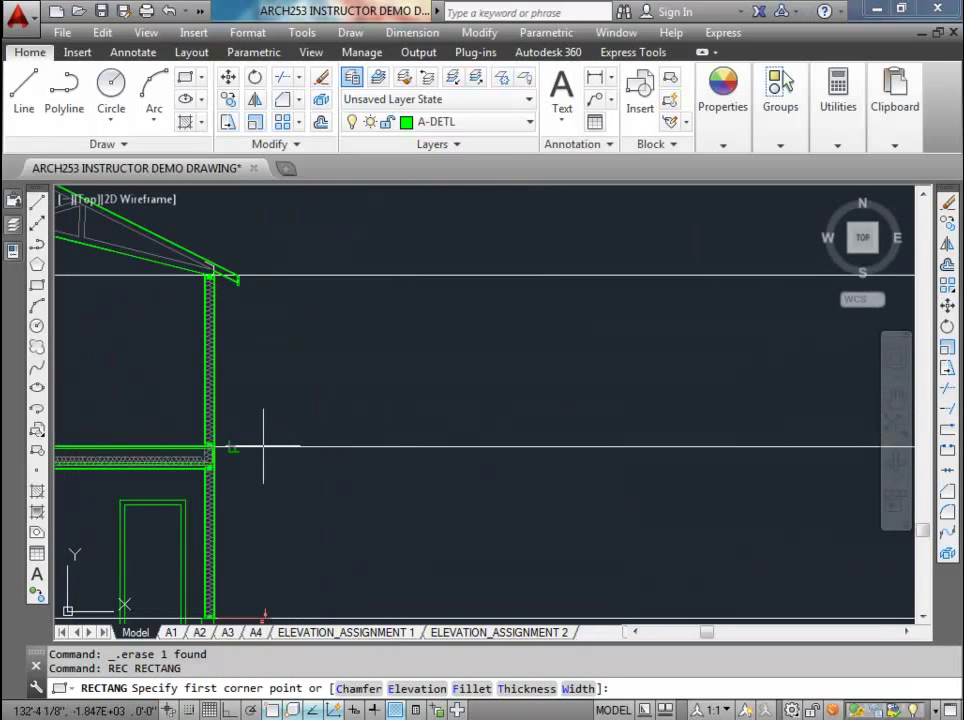
{"action": "left_click", "coordinate": [234, 447]}
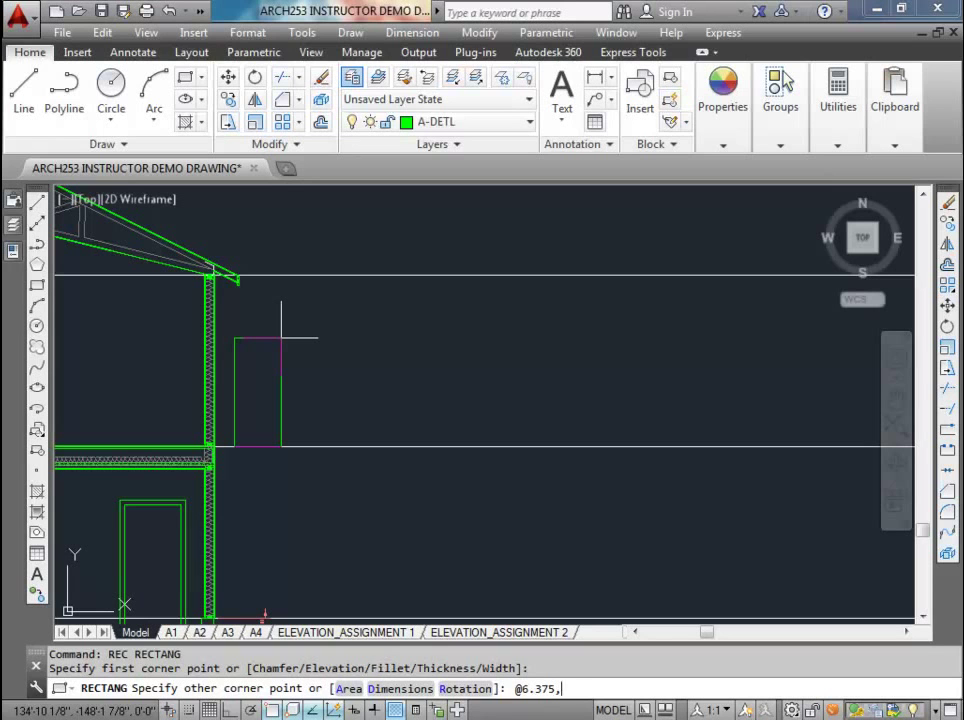
{"action": "type", "text": "0"}
{"action": "key", "text": "Return"}
{"action": "scroll", "coordinate": [235, 376], "scroll_direction": "up", "scroll_amount": 2}
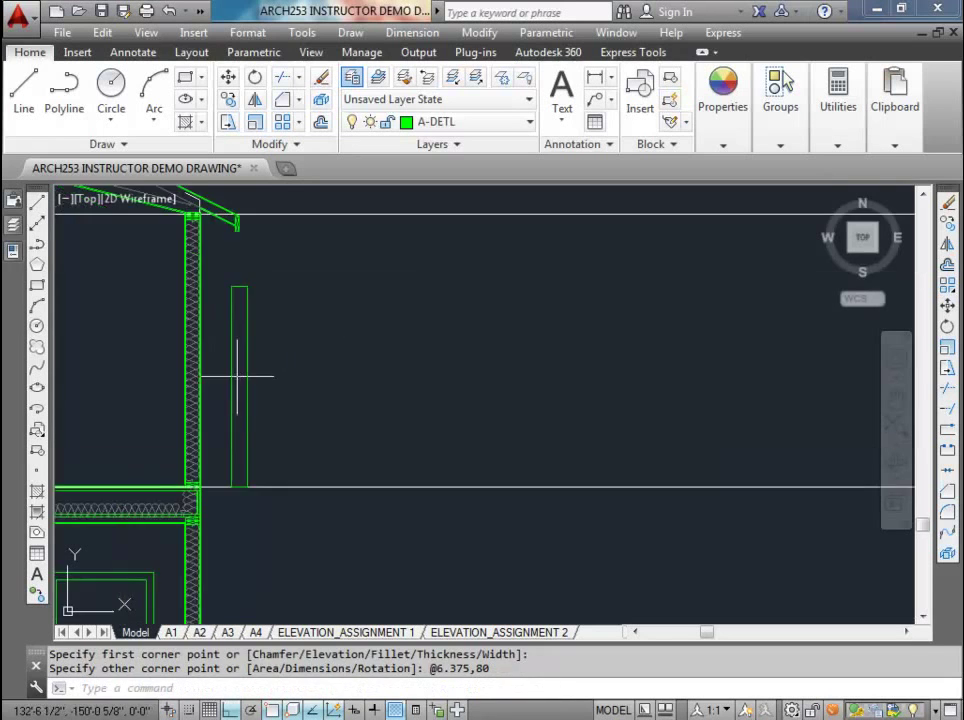
- Move the tall rectangle horizontally farther away from the section's right wall
{"action": "left_click", "coordinate": [243, 343]}
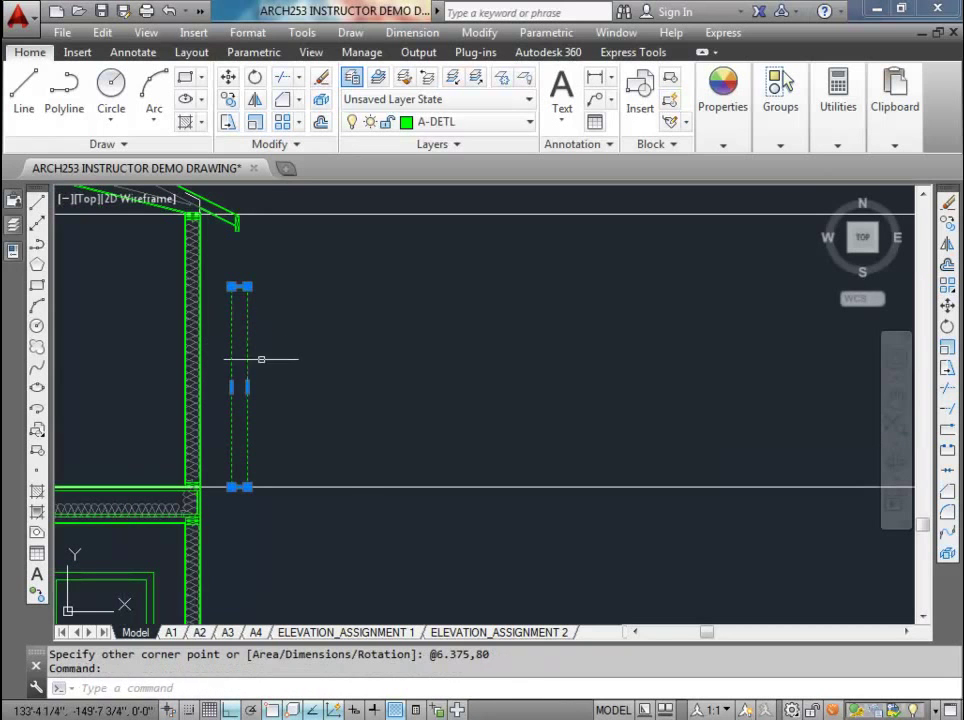
{"action": "type", "text": "m"}
{"action": "key", "text": "Return"}
{"action": "left_click", "coordinate": [334, 386]}
{"action": "left_click", "coordinate": [535, 397]}
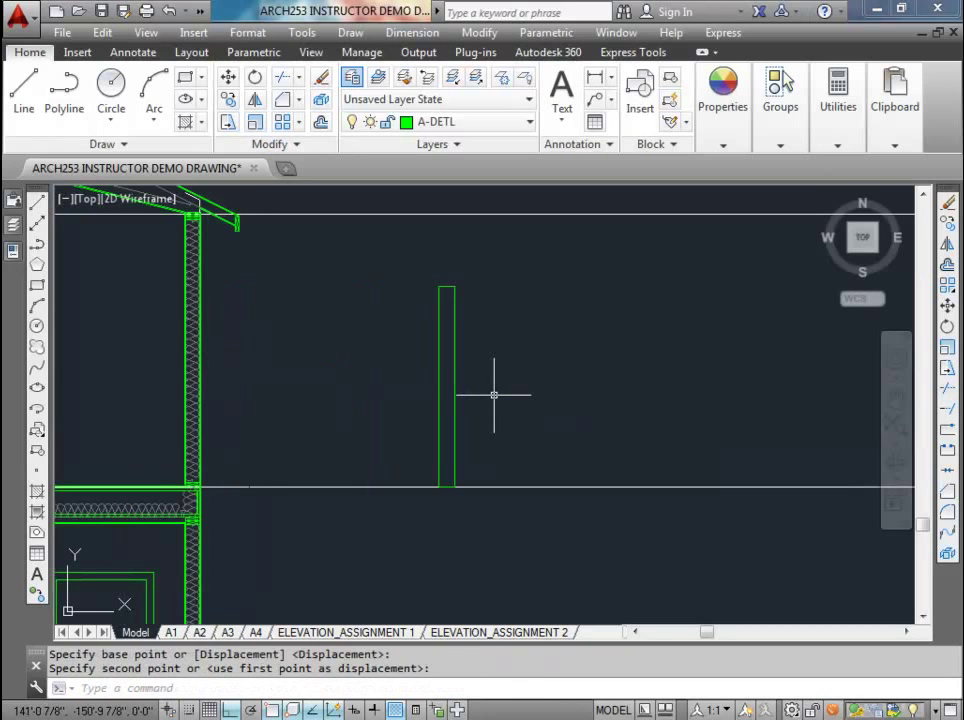
{"action": "key", "text": "Escape"}
{"action": "key", "text": "Escape"}
- Draw a 6.375 by 1.5 inch door head rectangle on top of the tall rectangle, starting from its upper-left corner
{"action": "scroll", "coordinate": [439, 318], "scroll_direction": "up", "scroll_amount": 2}
{"action": "middle_click_drag", "start_coordinate": [439, 318], "coordinate": [404, 266]}
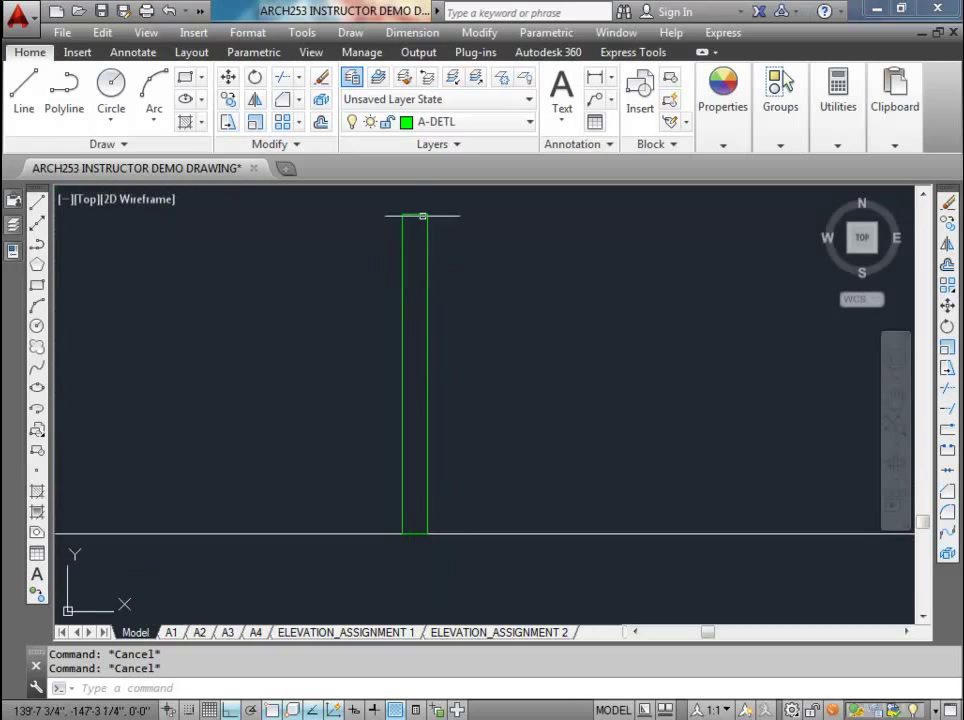
{"action": "middle_click_drag", "start_coordinate": [420, 213], "coordinate": [413, 271]}
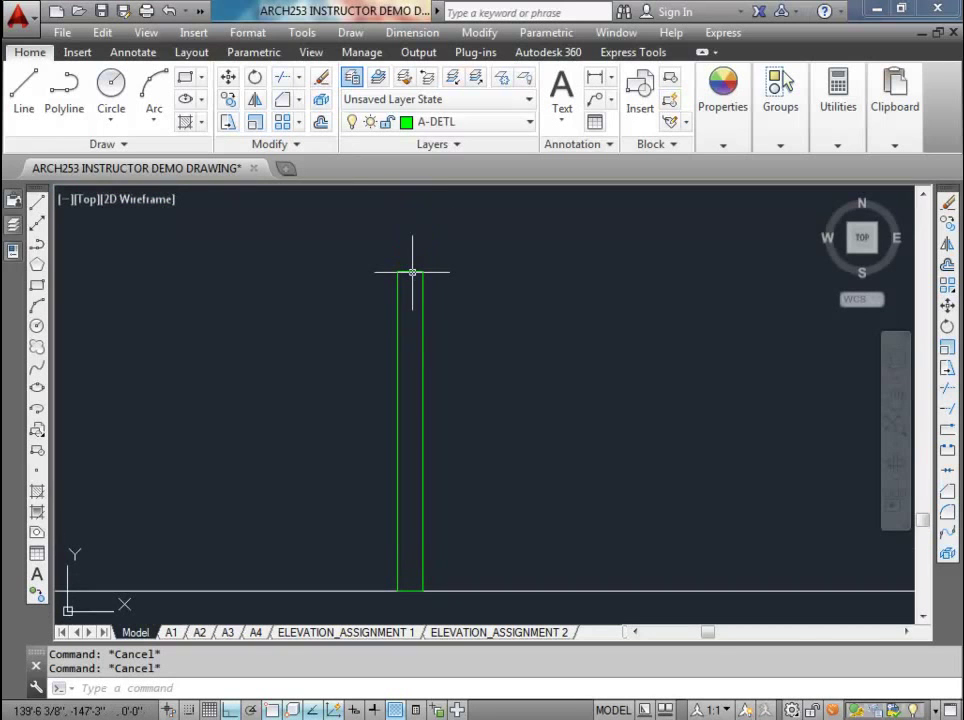
{"action": "scroll", "coordinate": [409, 265], "scroll_direction": "up", "scroll_amount": 3}
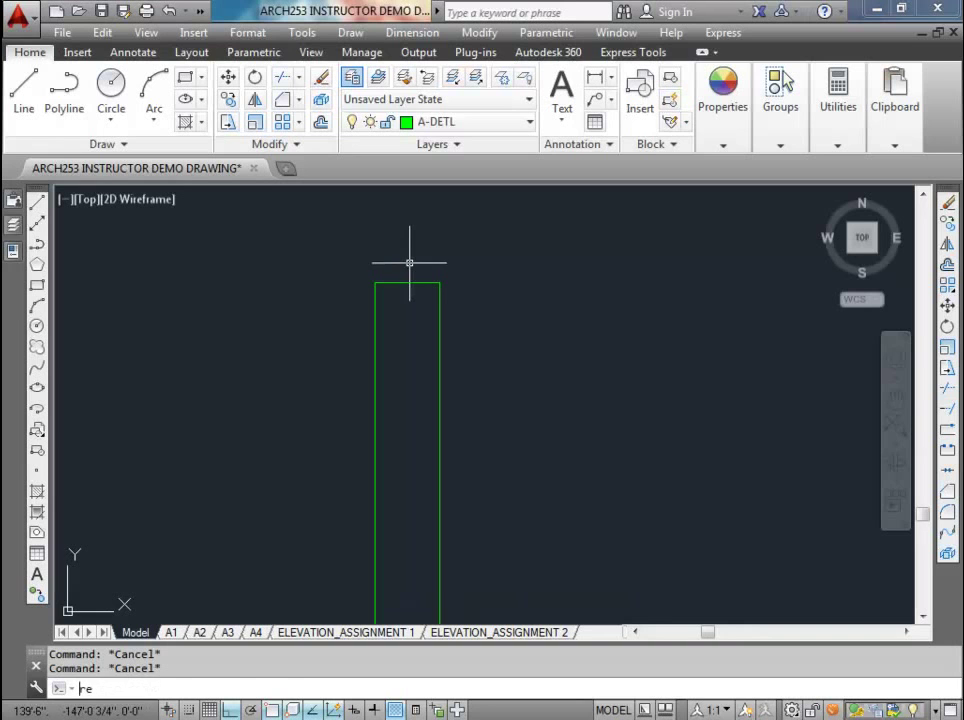
{"action": "key", "text": "Return"}
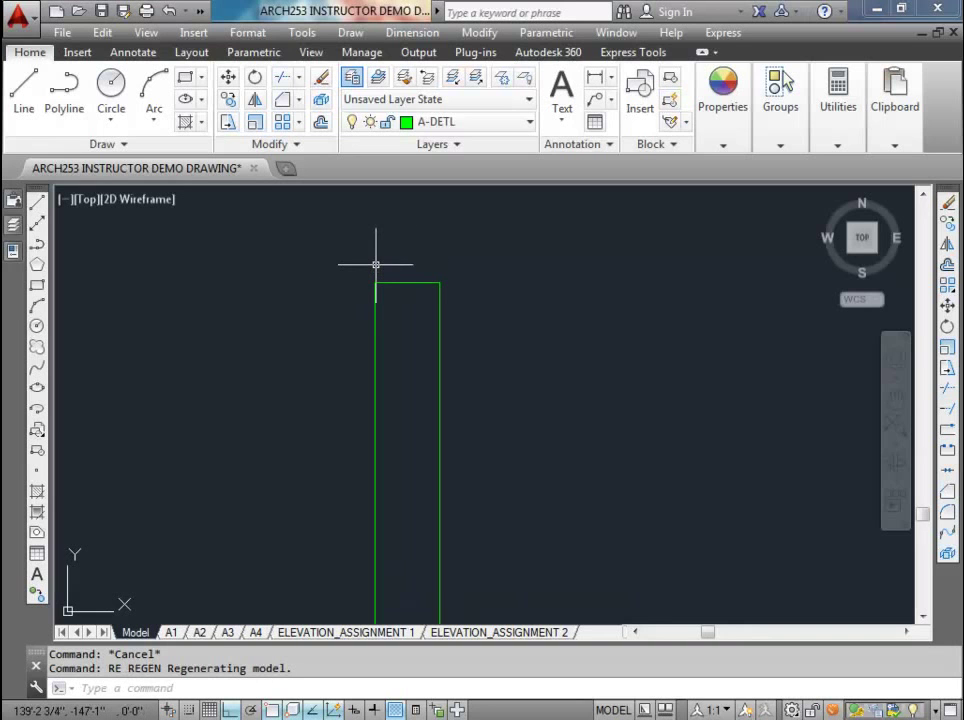
{"action": "type", "text": "rec"}
{"action": "key", "text": "Return"}
{"action": "left_click", "coordinate": [376, 283]}
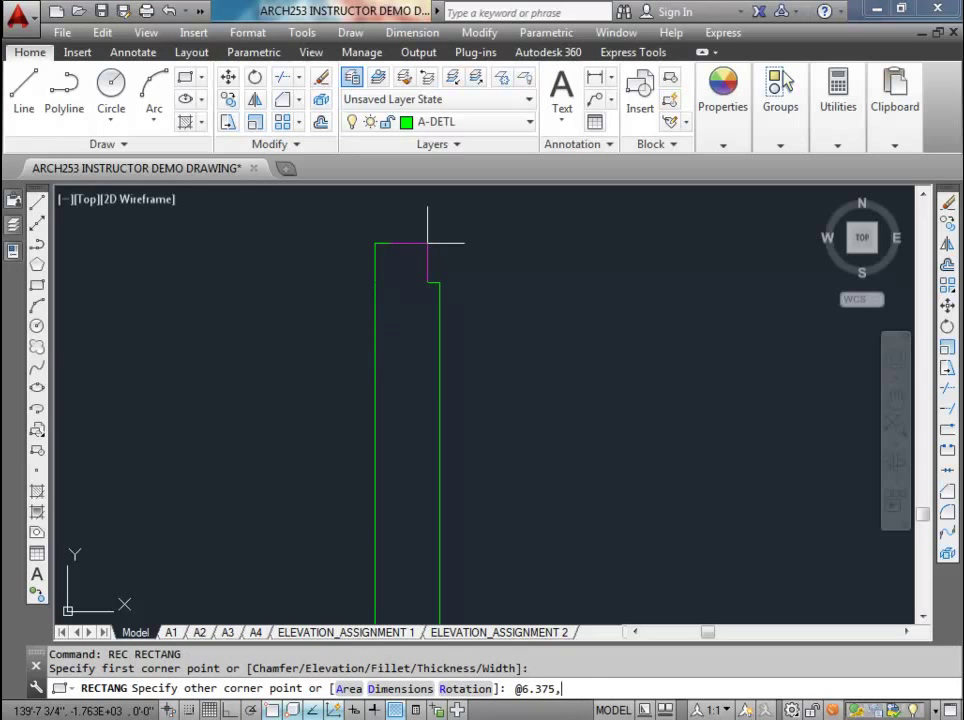
{"action": "type", "text": "@6.375,1.5"}
{"action": "key", "text": "Return"}
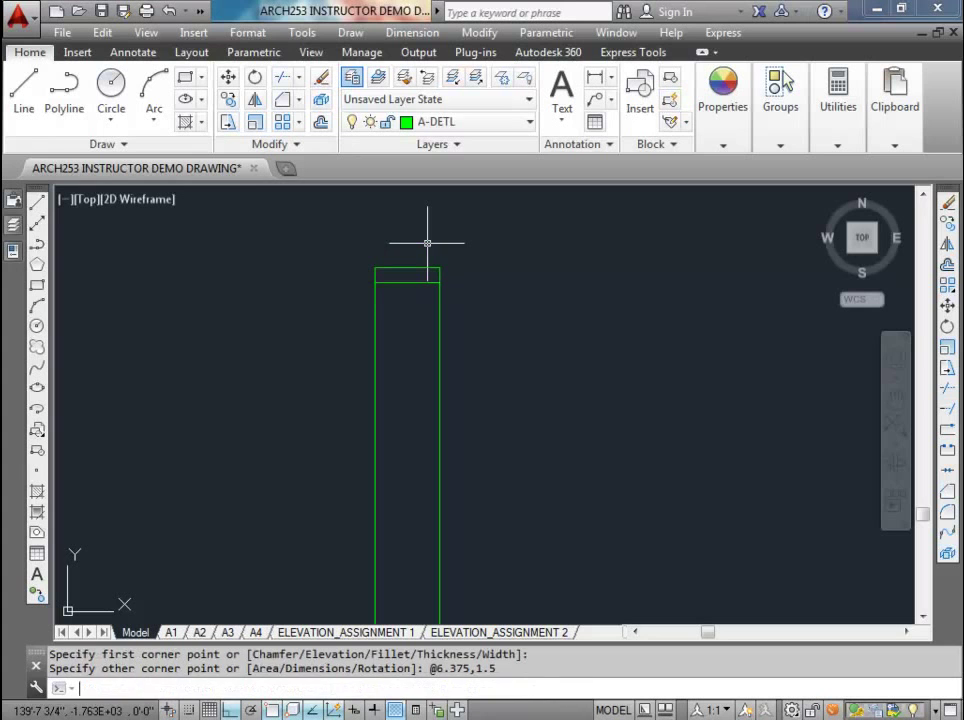
- Draw a 1.5 inch wide, 80 inch high door panel rectangle downward from the tall rectangle's upper-left corner
{"action": "scroll", "coordinate": [382, 274], "scroll_direction": "down", "scroll_amount": 3}
{"action": "type", "text": "rec"}
{"action": "key", "text": "Return"}
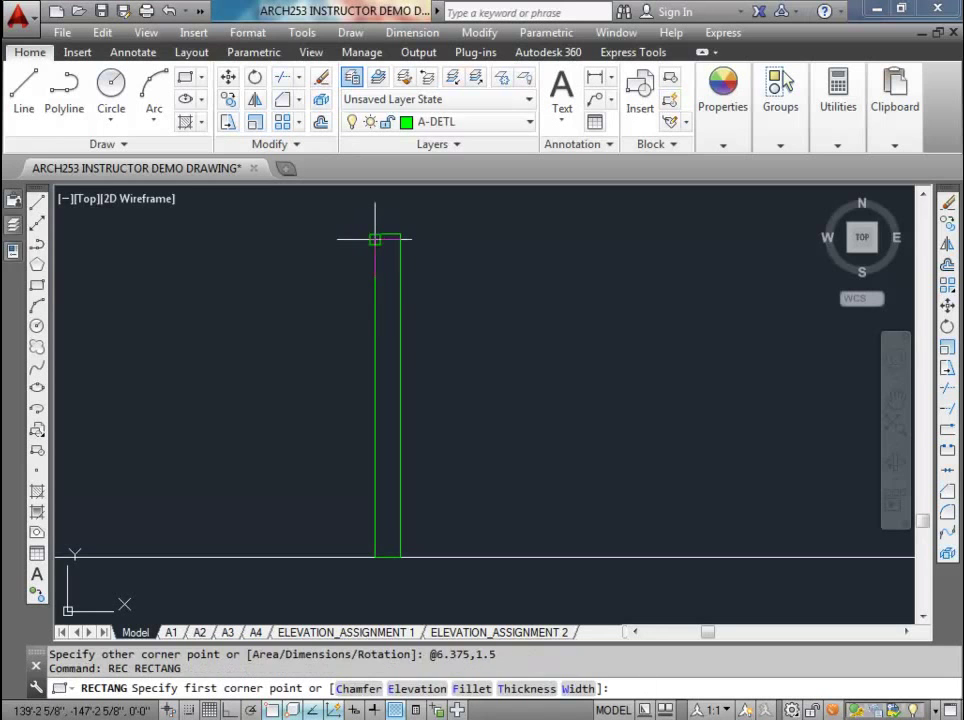
{"action": "left_click", "coordinate": [375, 239]}
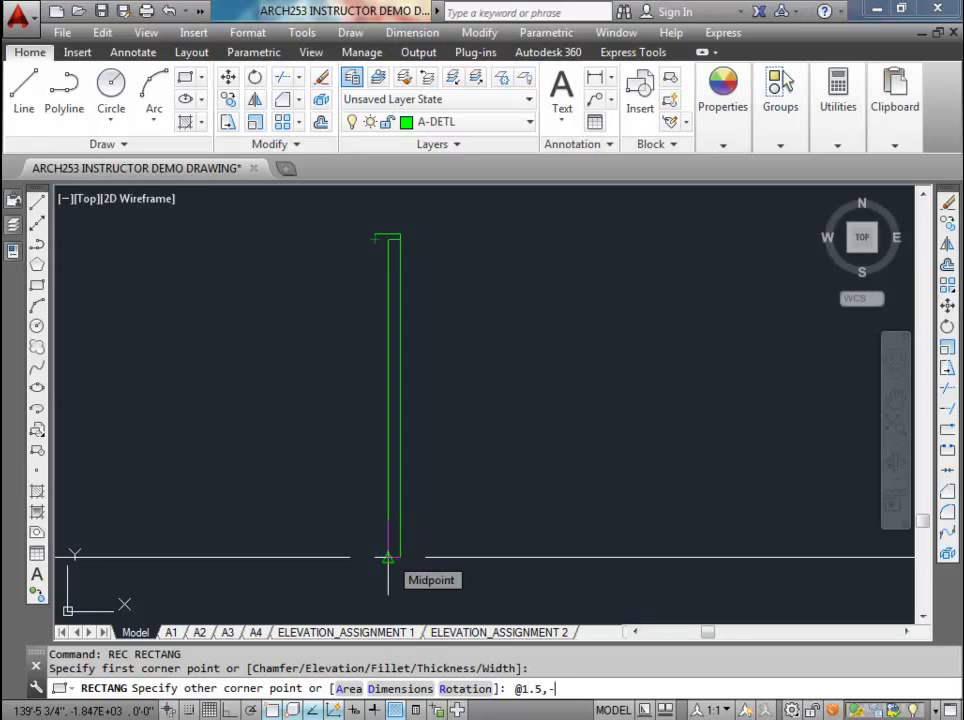
{"action": "type", "text": "@1.5,-80"}
{"action": "key", "text": "Return"}
{"action": "left_click", "coordinate": [382, 273]}
{"action": "scroll", "coordinate": [387, 247], "scroll_direction": "up", "scroll_amount": 3}
{"action": "key", "text": "Escape"}
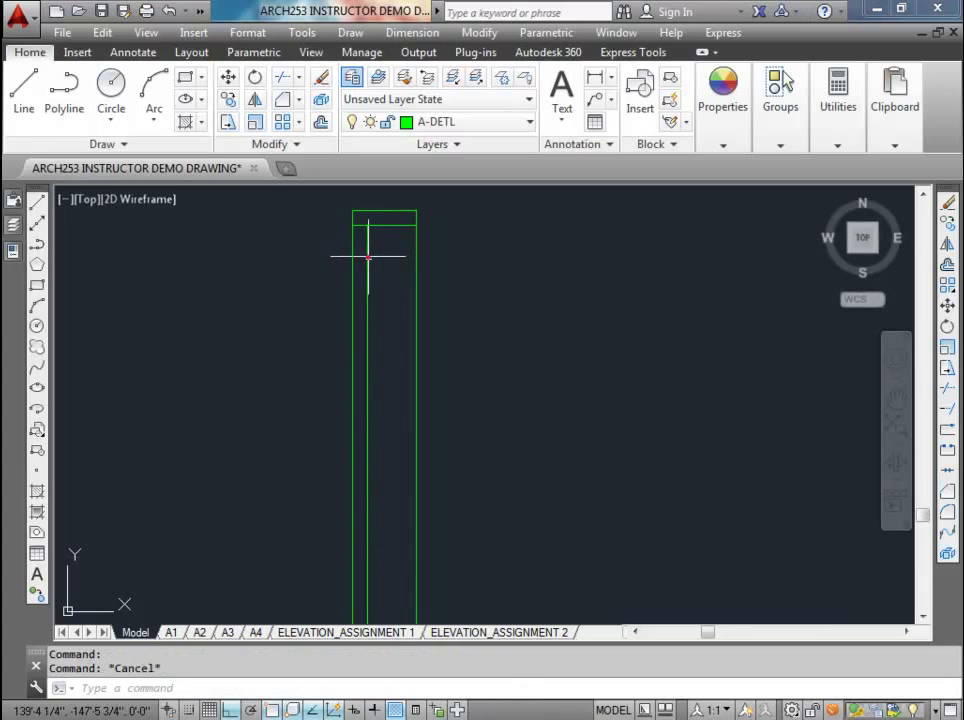
- Move the 1.5 inch door panel rectangle 0.5 inches to the right, inside the tall frame rectangle
{"action": "left_click", "coordinate": [368, 254]}
{"action": "middle_click_drag", "start_coordinate": [398, 273], "coordinate": [369, 380]}
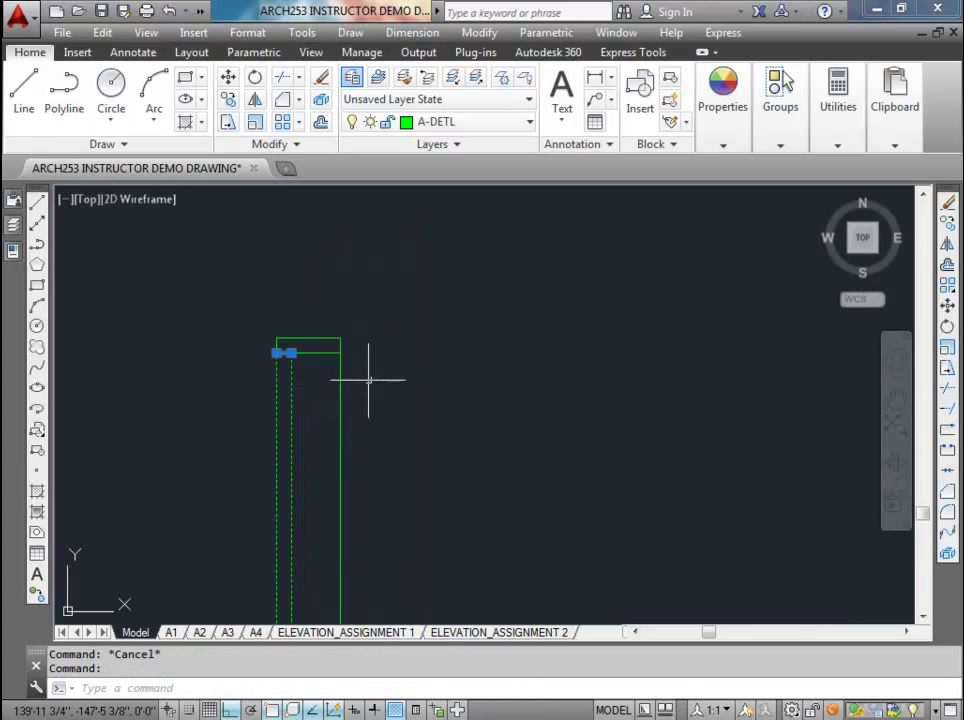
{"action": "type", "text": "m"}
{"action": "key", "text": "Return"}
{"action": "left_click", "coordinate": [450, 355]}
{"action": "type", "text": "0."}
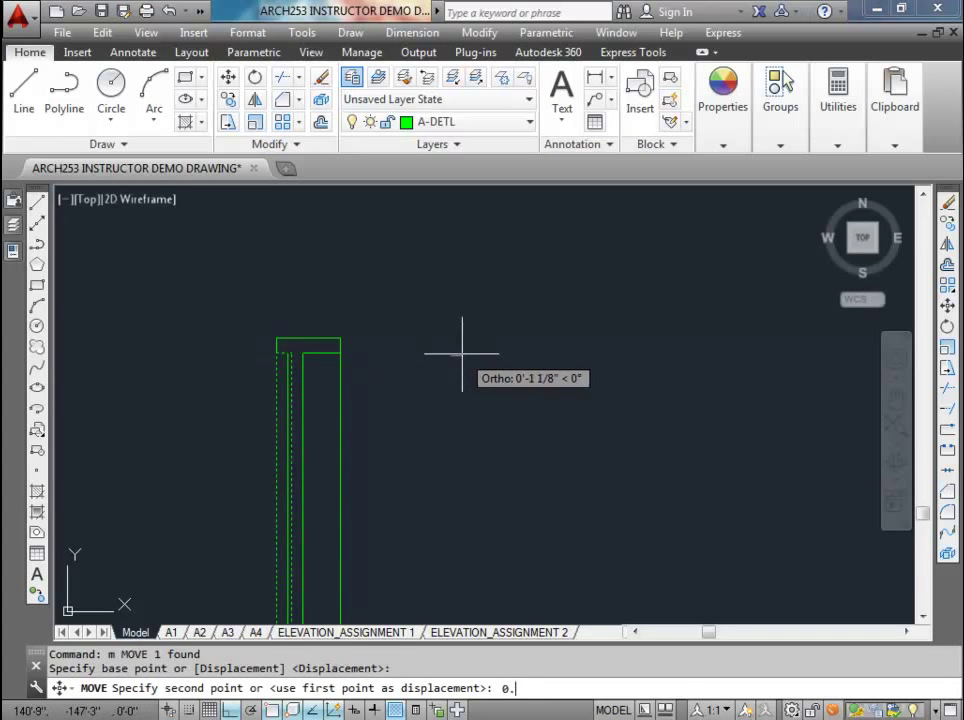
{"action": "type", "text": "5"}
{"action": "key", "text": "Return"}
{"action": "key", "text": "Escape"}
- Put the tall 6.375 inch wide frame rectangle on the A-DETL-LLIN layer
{"action": "scroll", "coordinate": [320, 380], "scroll_direction": "down", "scroll_amount": 2}
{"action": "middle_click_drag", "start_coordinate": [324, 382], "coordinate": [328, 248]}
{"action": "scroll", "coordinate": [323, 443], "scroll_direction": "up", "scroll_amount": 2}
{"action": "scroll", "coordinate": [330, 372], "scroll_direction": "down", "scroll_amount": 1}
{"action": "scroll", "coordinate": [325, 371], "scroll_direction": "down", "scroll_amount": 1}
{"action": "scroll", "coordinate": [307, 228], "scroll_direction": "up", "scroll_amount": 2}
{"action": "middle_click_drag", "start_coordinate": [307, 228], "coordinate": [313, 372]}
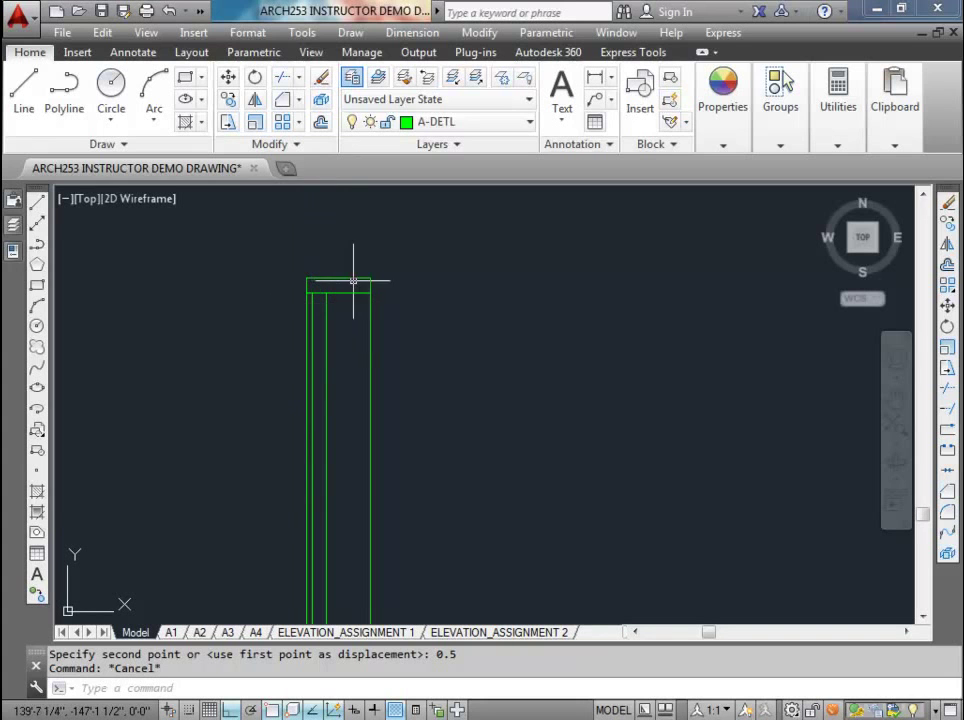
{"action": "left_click", "coordinate": [370, 311]}
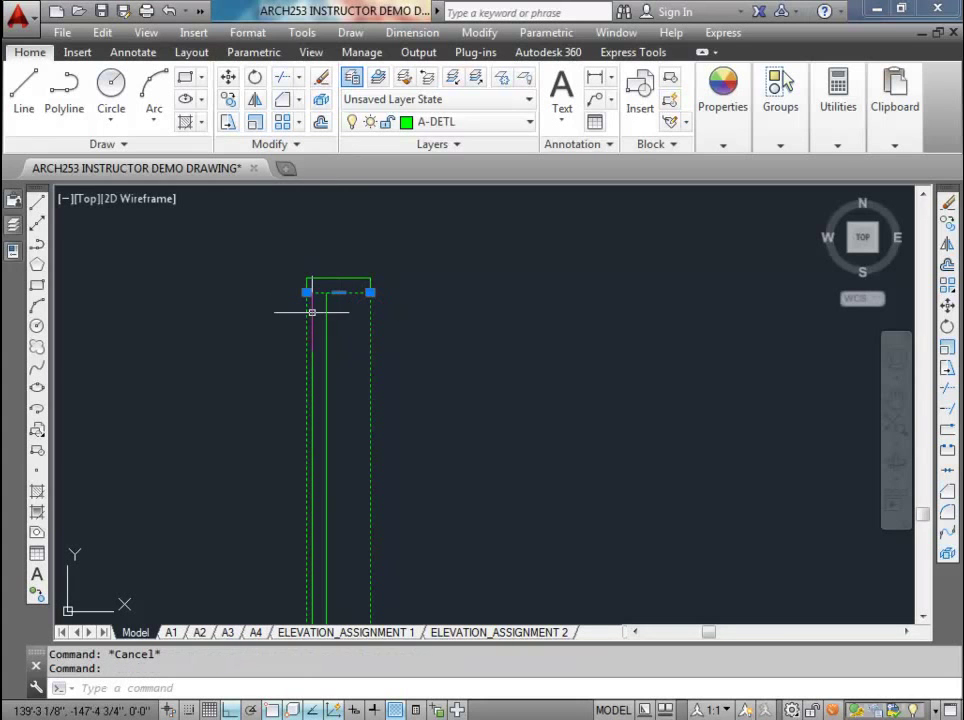
{"action": "left_click", "coordinate": [529, 121]}
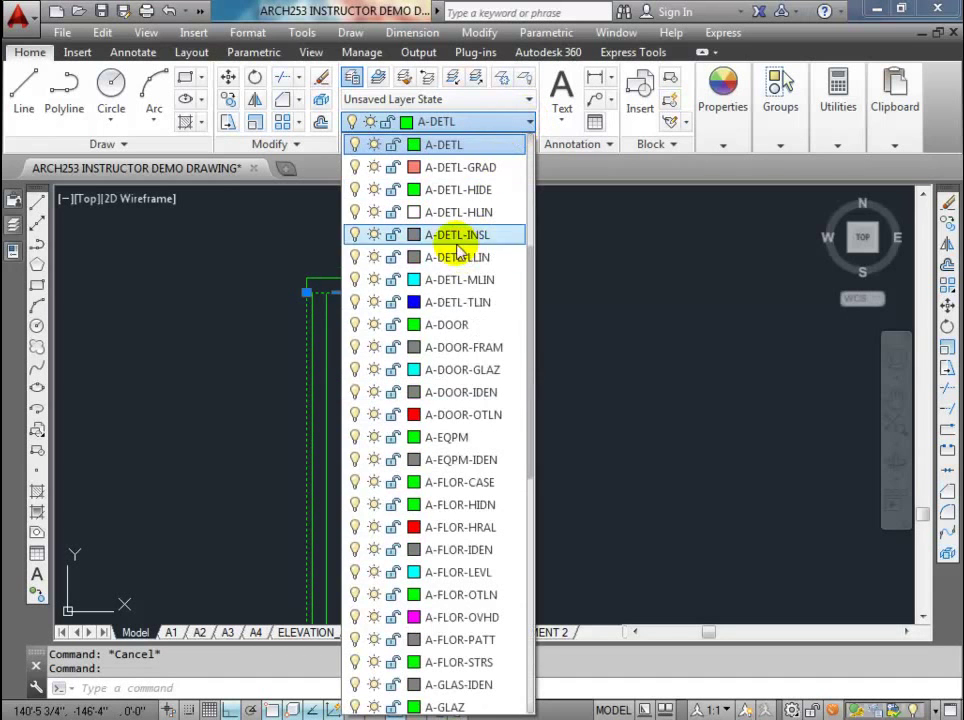
{"action": "left_click", "coordinate": [457, 258]}
{"action": "key", "text": "Escape"}
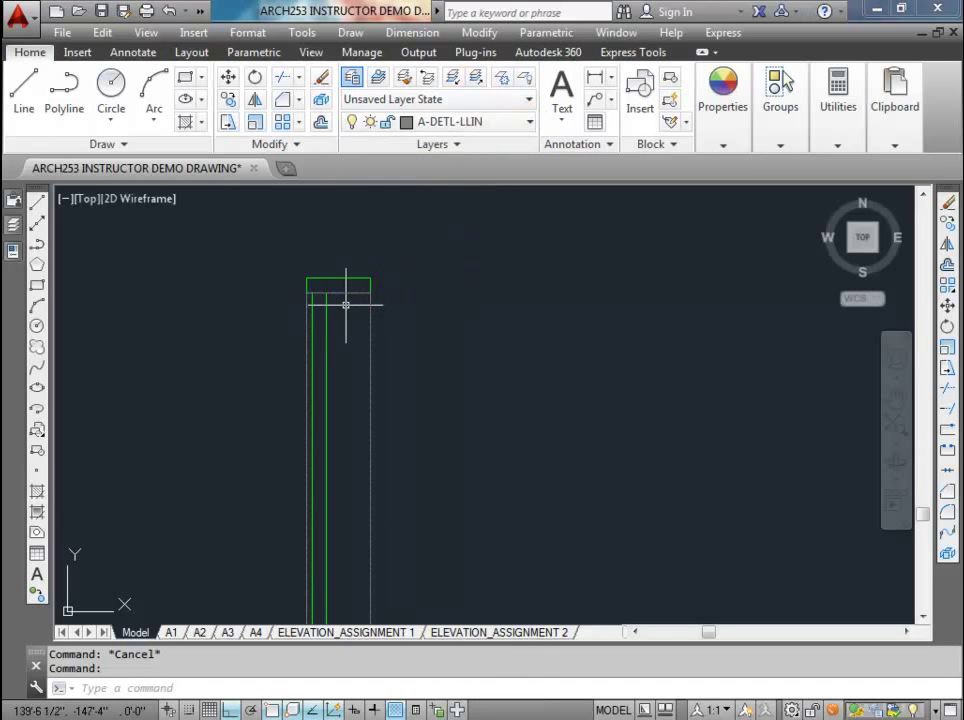
- Bring the door head rectangle to the front of the draw order
{"action": "left_click", "coordinate": [340, 278]}
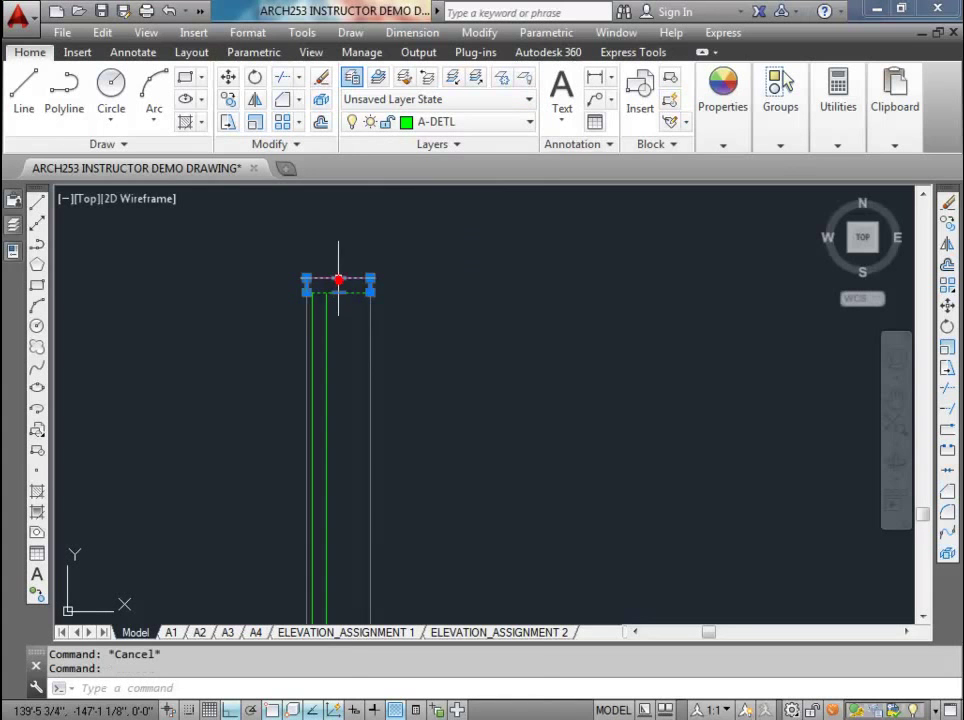
{"action": "right_click", "coordinate": [340, 284]}
{"action": "mouse_move", "coordinate": [421, 470]}
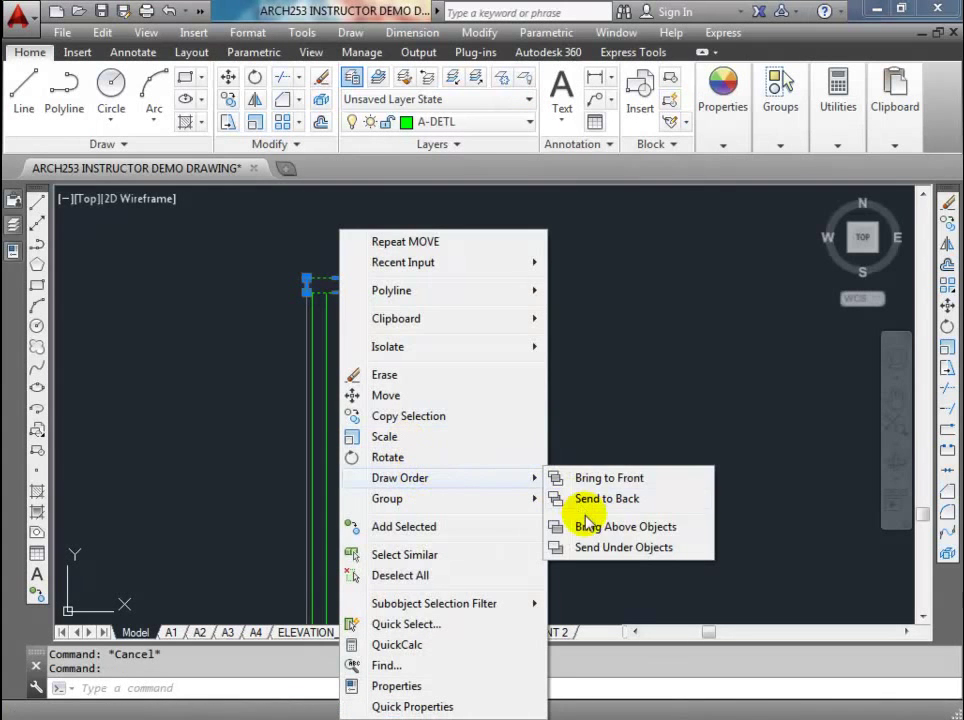
{"action": "left_click", "coordinate": [588, 476]}
{"action": "key", "text": "Escape"}
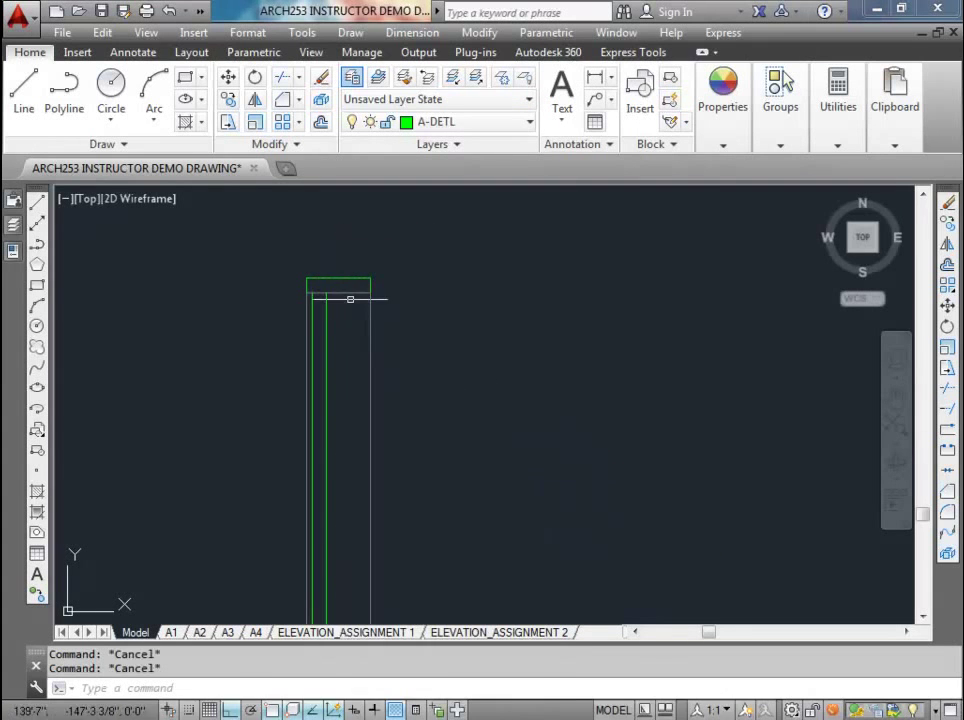
- Stretch the bottom edge of the door panel rectangle up by 1.5 inches from the main floor line
{"action": "left_click", "coordinate": [355, 280]}
{"action": "scroll", "coordinate": [338, 340], "scroll_direction": "down", "scroll_amount": 2}
{"action": "scroll", "coordinate": [343, 441], "scroll_direction": "up", "scroll_amount": 3}
{"action": "scroll", "coordinate": [343, 441], "scroll_direction": "down", "scroll_amount": 3}
{"action": "scroll", "coordinate": [344, 549], "scroll_direction": "up", "scroll_amount": 4}
{"action": "middle_click_drag", "start_coordinate": [327, 564], "coordinate": [302, 495]}
{"action": "left_click", "coordinate": [308, 488]}
{"action": "scroll", "coordinate": [291, 512], "scroll_direction": "up", "scroll_amount": 4}
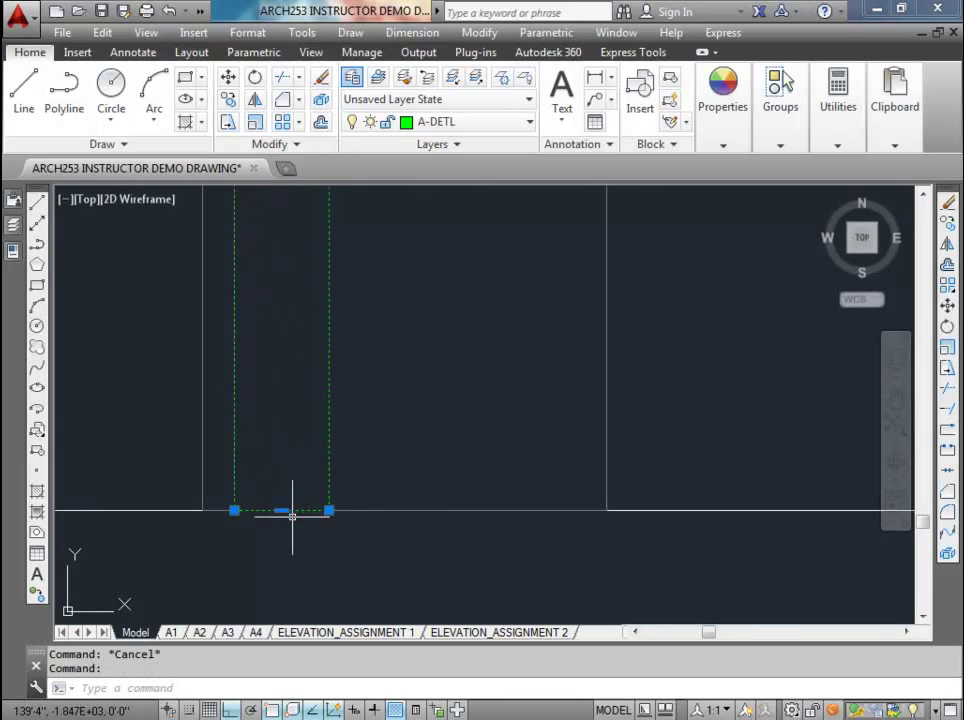
{"action": "left_click", "coordinate": [282, 511]}
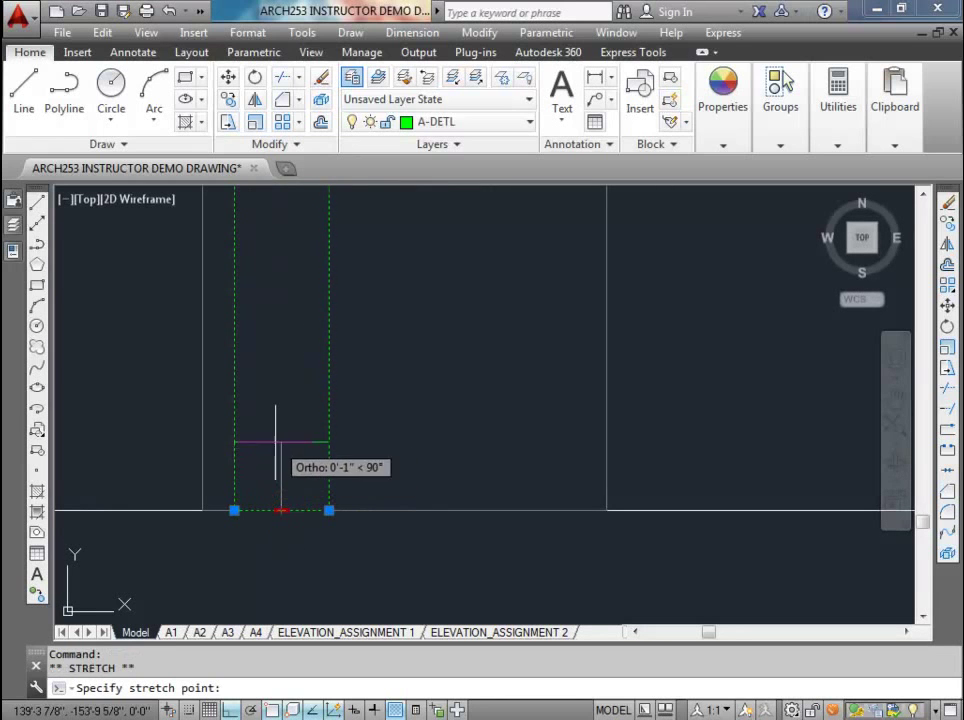
{"action": "type", "text": "1.5"}
{"action": "key", "text": "Return"}
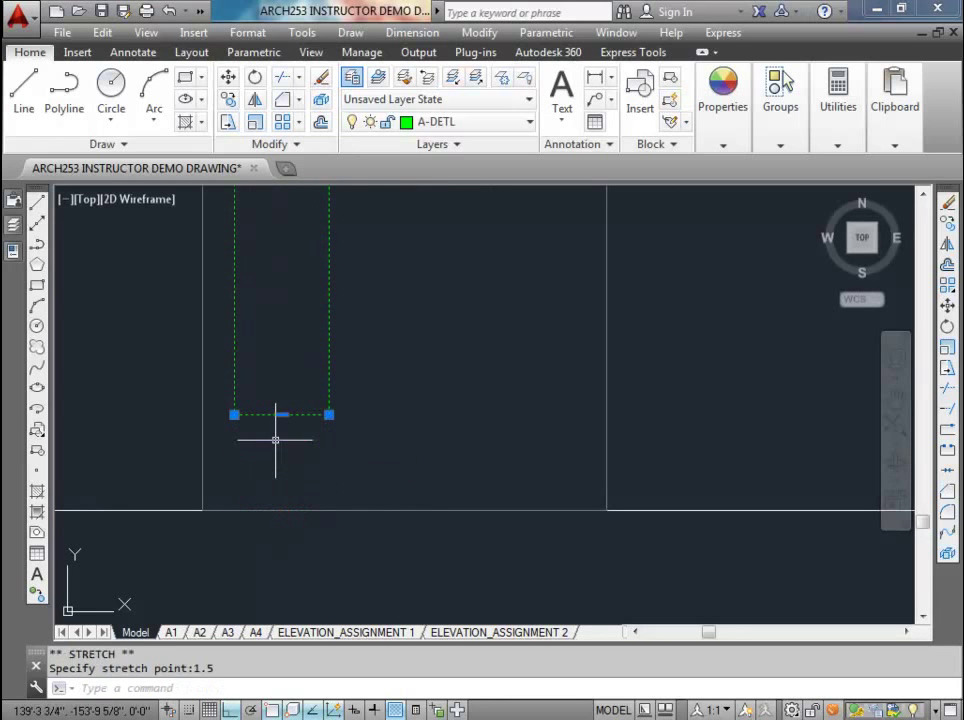
- Stretch the bottom edge of the door panel rectangle down by 0.5 inches
{"action": "left_click", "coordinate": [282, 414]}
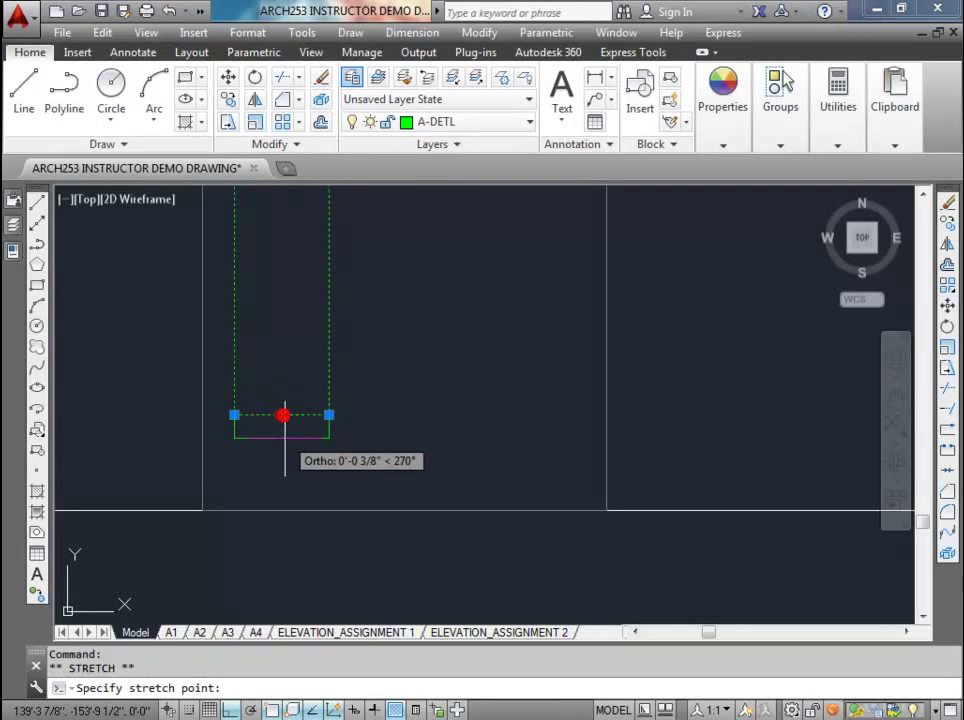
{"action": "type", "text": "0.5"}
{"action": "key", "text": "Return"}
{"action": "key", "text": "Escape"}
{"action": "key", "text": "Escape"}
- Draw a 6.375 by 1 inch threshold rectangle at the base of the door frame, starting from its lower-left corner on the floor line
{"action": "key", "text": "Return"}
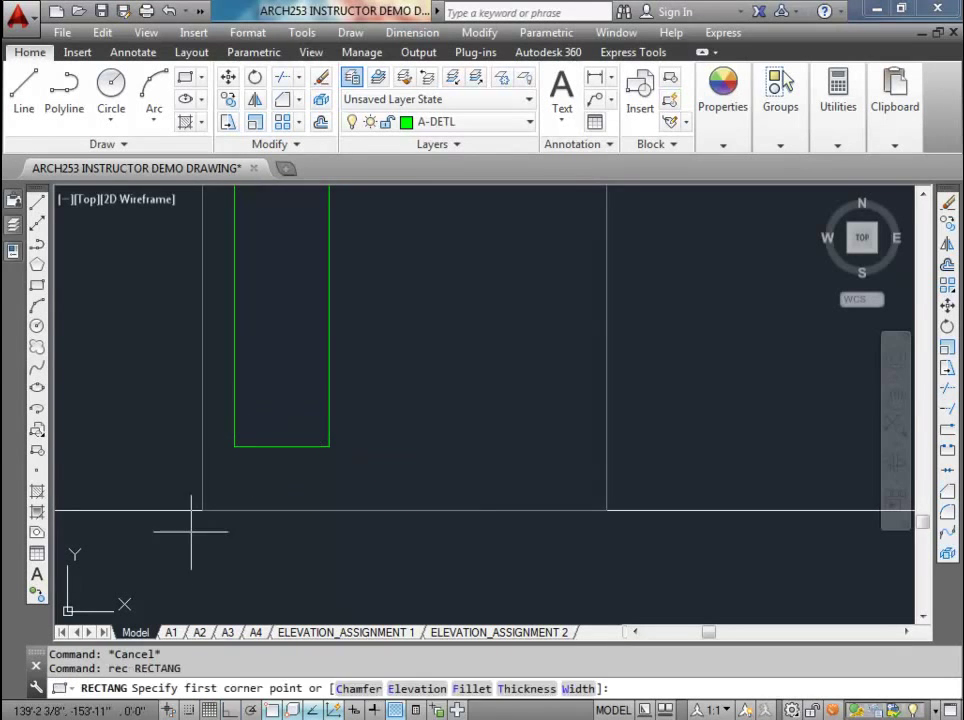
{"action": "left_click", "coordinate": [202, 510]}
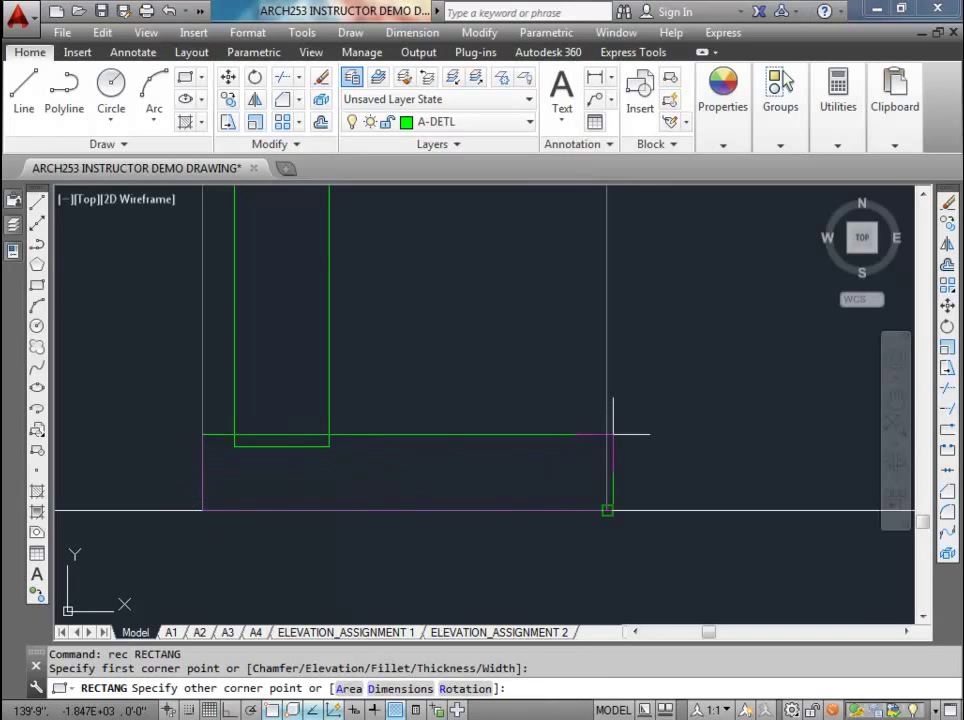
{"action": "type", "text": "@6.375,"}
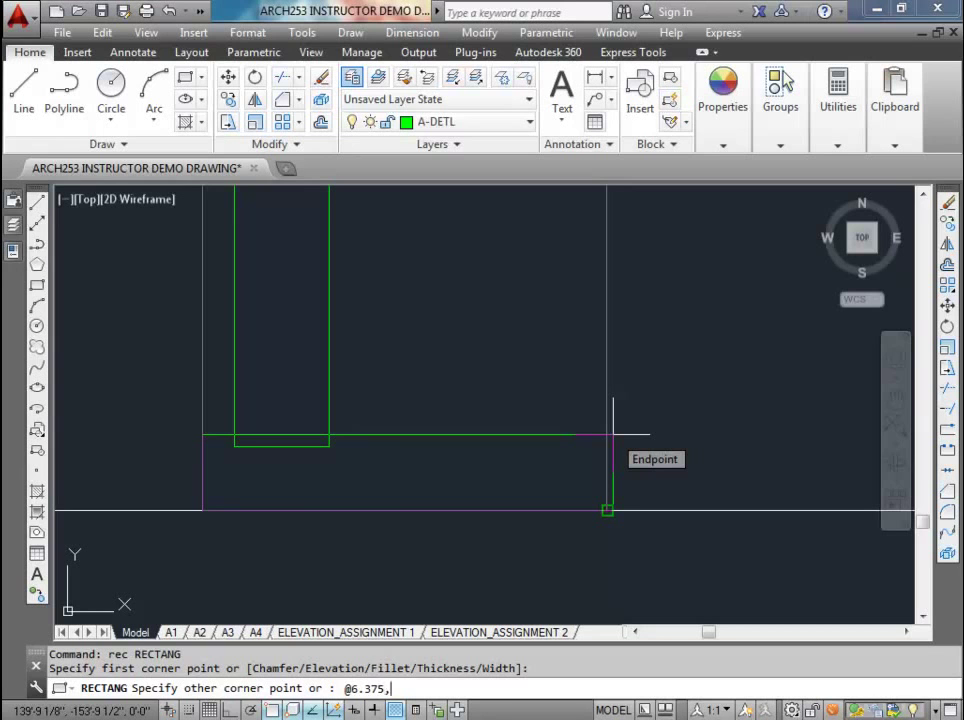
{"action": "type", "text": "1"}
{"action": "key", "text": "Return"}
- Hatch the inside of the door panel rectangle with the ANSI31 pattern at scale 3
{"action": "scroll", "coordinate": [525, 361], "scroll_direction": "down", "scroll_amount": 2}
{"action": "scroll", "coordinate": [407, 447], "scroll_direction": "down", "scroll_amount": 3}
{"action": "scroll", "coordinate": [421, 435], "scroll_direction": "down", "scroll_amount": 5}
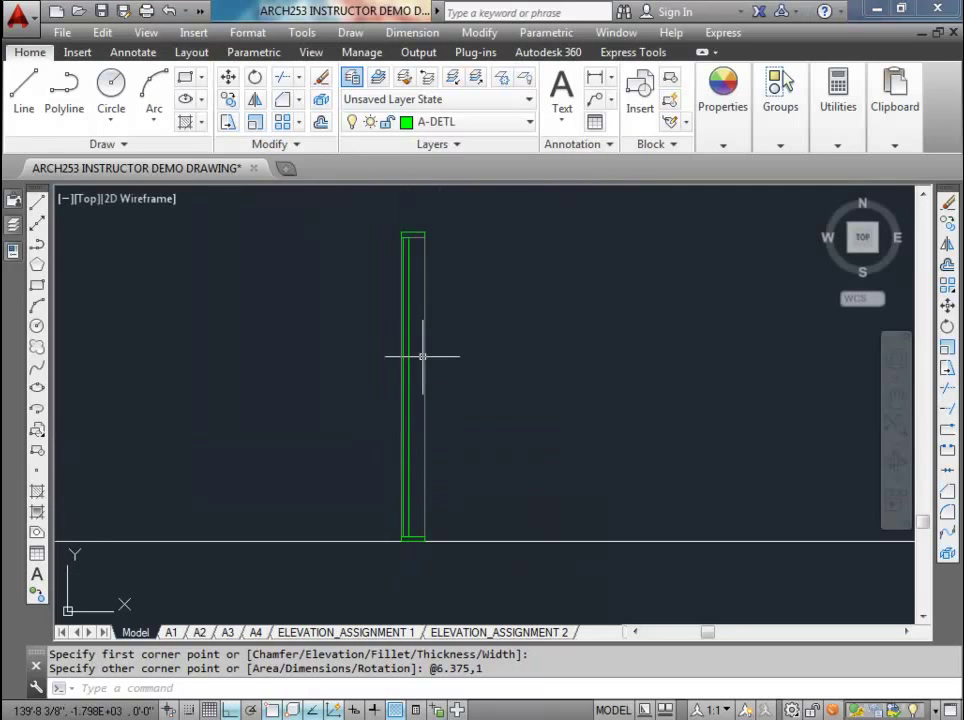
{"action": "scroll", "coordinate": [426, 236], "scroll_direction": "up", "scroll_amount": 5}
{"action": "scroll", "coordinate": [422, 250], "scroll_direction": "up", "scroll_amount": 4}
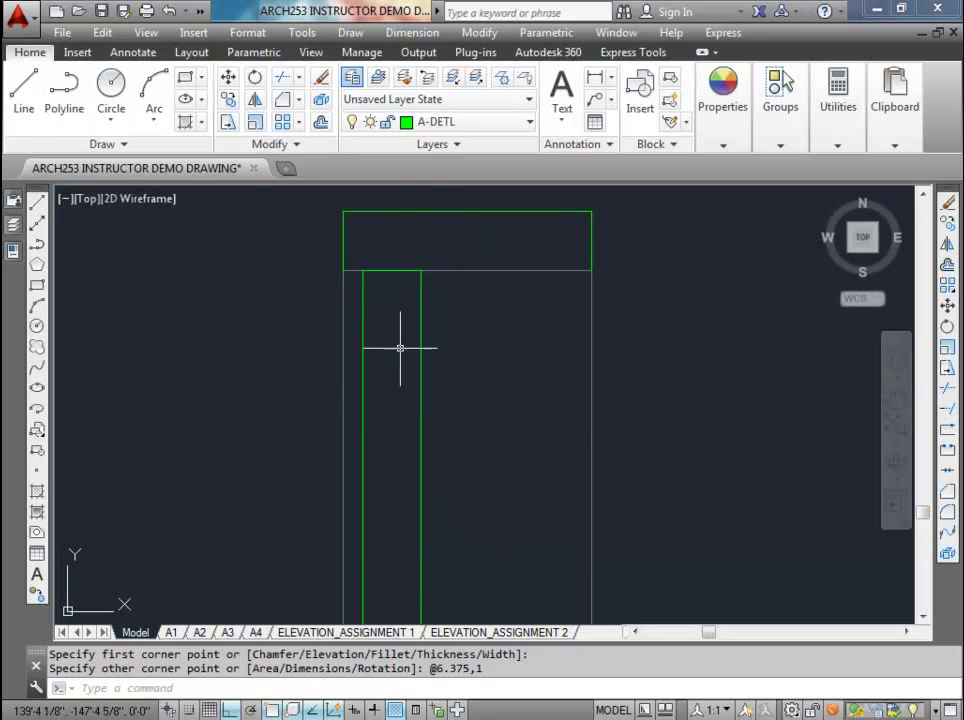
{"action": "left_click", "coordinate": [183, 121]}
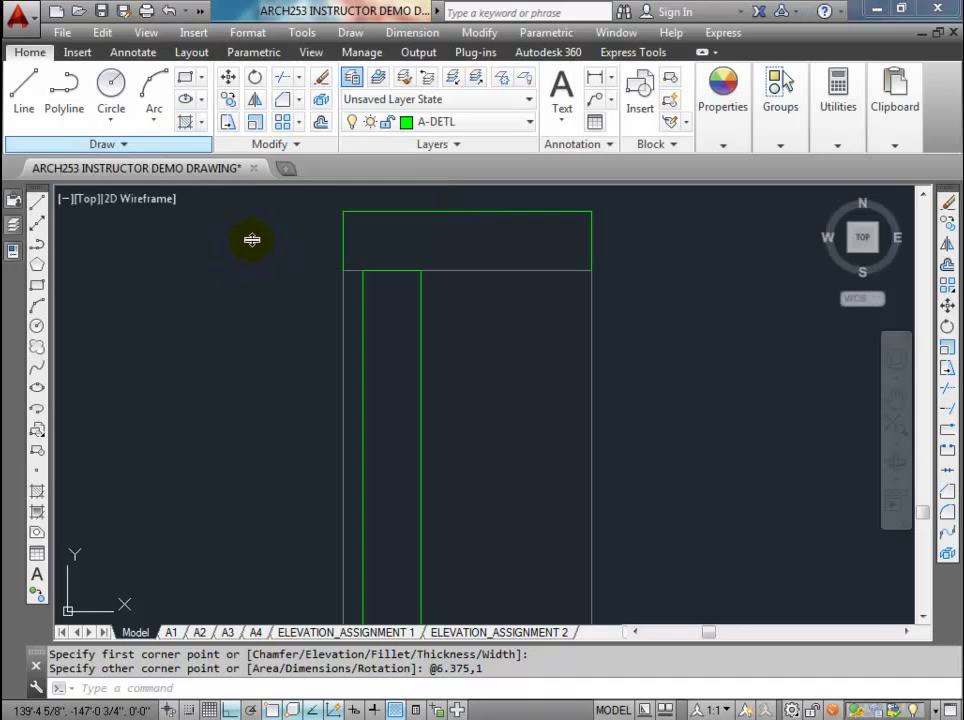
{"action": "left_click", "coordinate": [186, 120]}
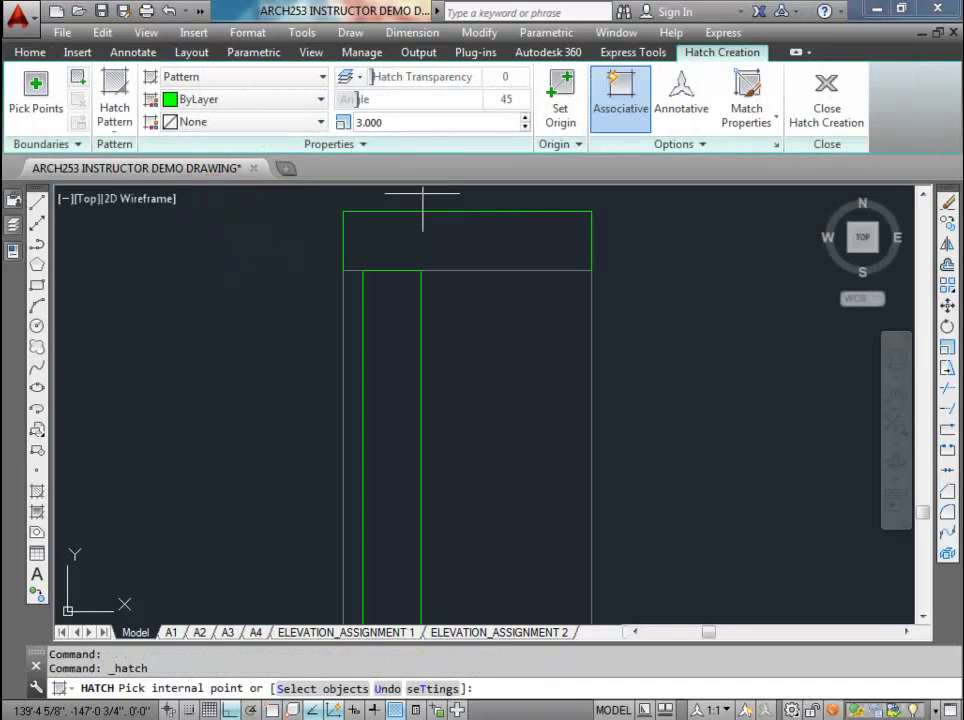
{"action": "left_click", "coordinate": [118, 92]}
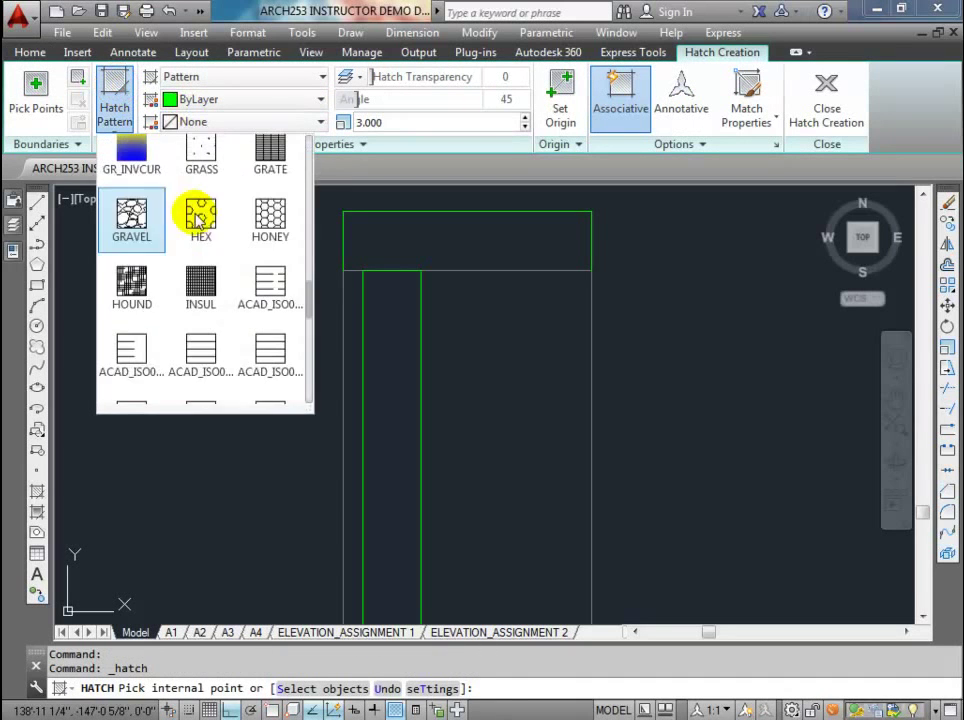
{"action": "left_click_drag", "start_coordinate": [310, 258], "coordinate": [313, 138]}
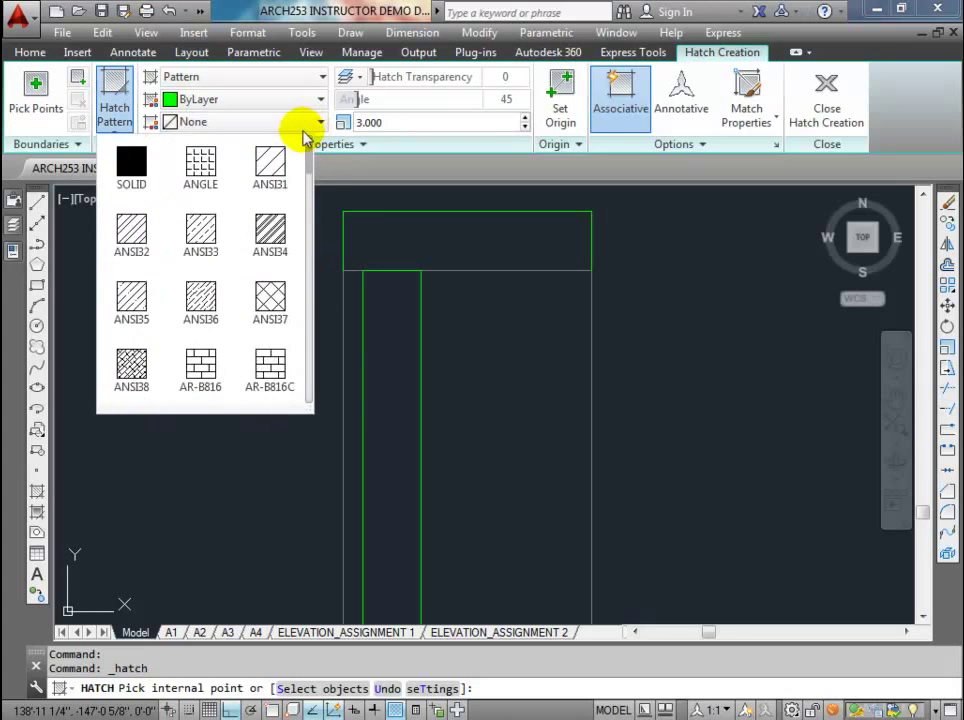
{"action": "left_click", "coordinate": [270, 166]}
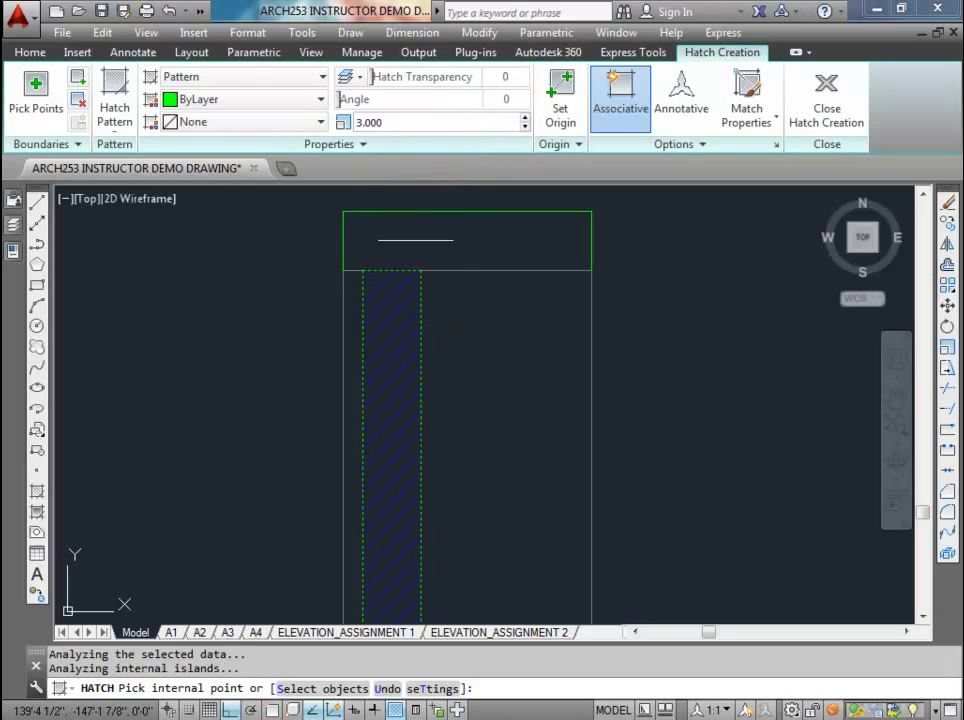
{"action": "key", "text": "Escape"}
- Examine the hatched door panel along its height, between the head and the threshold
{"action": "scroll", "coordinate": [420, 330], "scroll_direction": "down", "scroll_amount": 5}
{"action": "scroll", "coordinate": [415, 273], "scroll_direction": "up", "scroll_amount": 4}
{"action": "scroll", "coordinate": [390, 372], "scroll_direction": "down", "scroll_amount": 4}
{"action": "scroll", "coordinate": [388, 476], "scroll_direction": "up", "scroll_amount": 1}
{"action": "scroll", "coordinate": [388, 476], "scroll_direction": "up", "scroll_amount": 4}
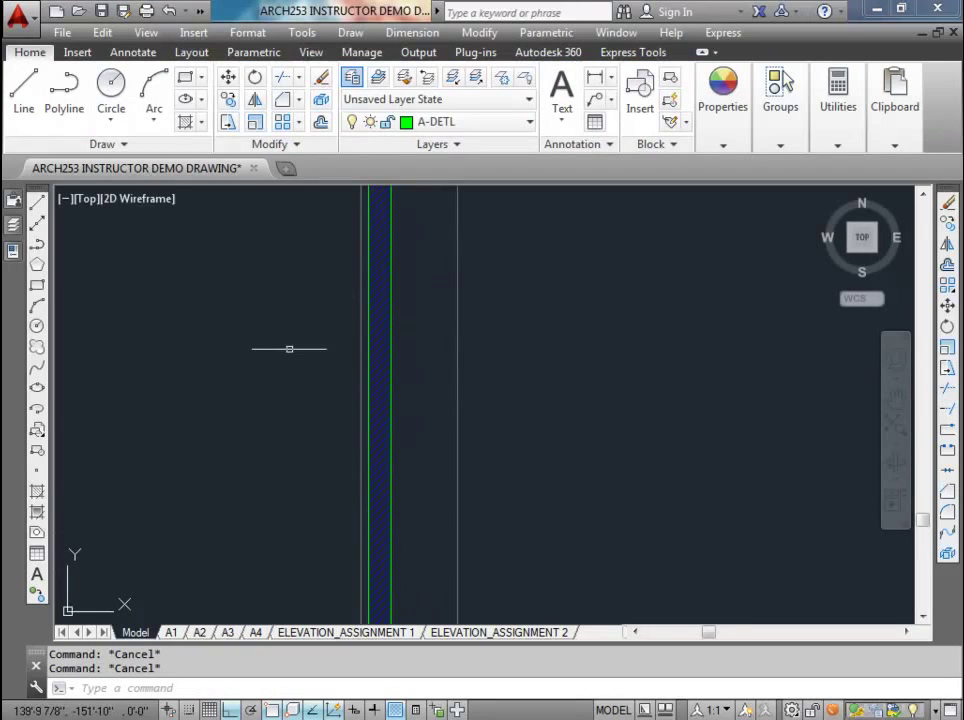
{"action": "scroll", "coordinate": [306, 394], "scroll_direction": "down", "scroll_amount": 2}
{"action": "scroll", "coordinate": [316, 360], "scroll_direction": "down", "scroll_amount": 4}
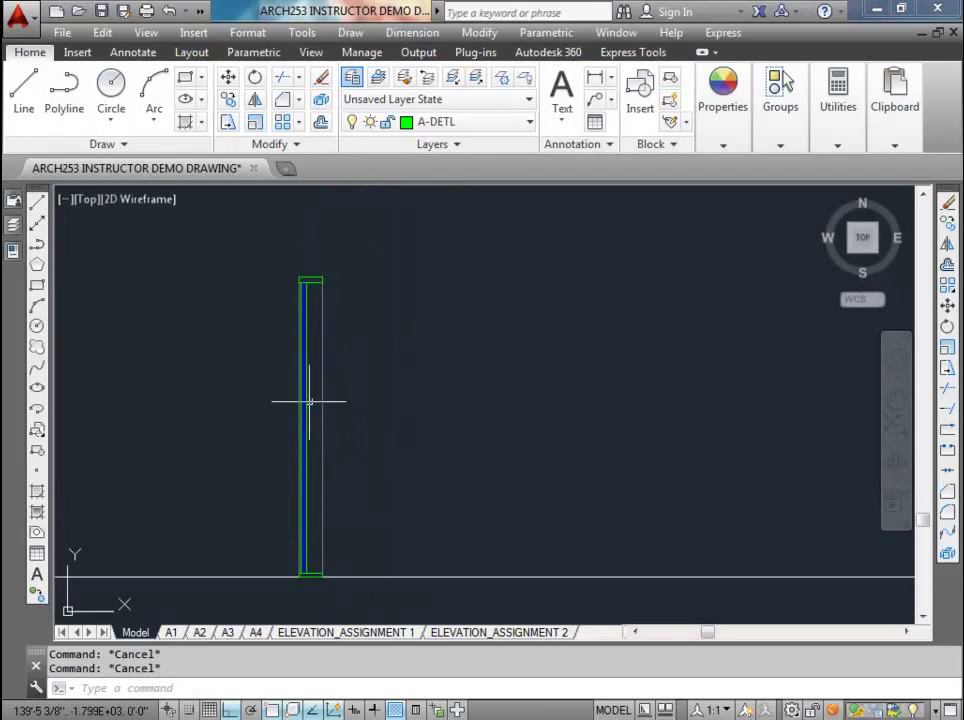